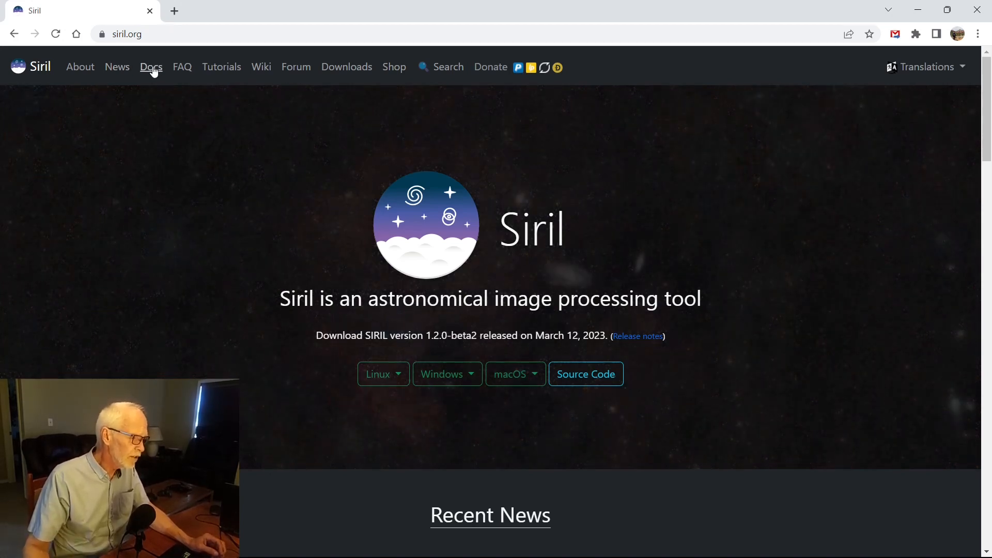
Open the Tutorials page of siril.org and examine the list of tutorials and their difficulty ratings
click(225, 70)
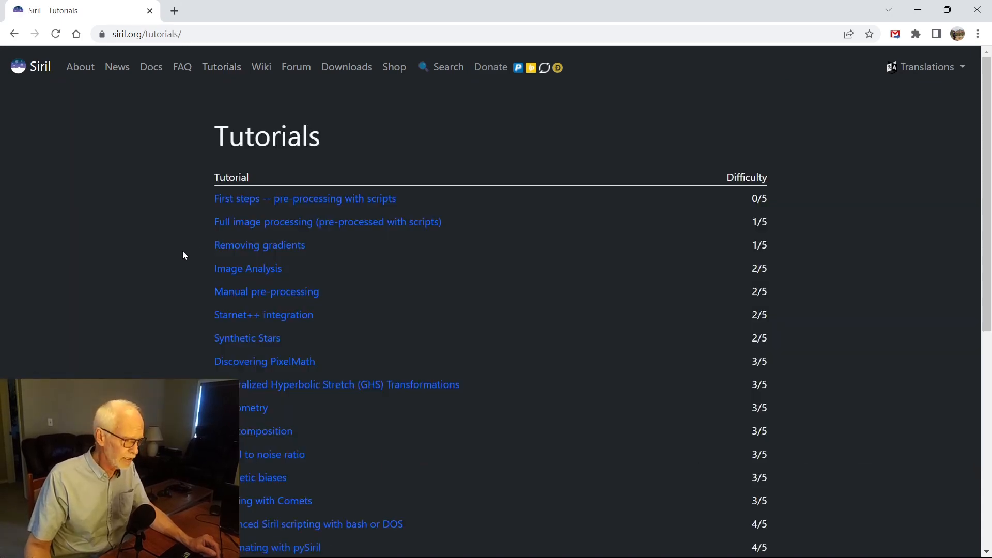
scroll(188, 248, down, 3)
scroll(176, 253, down, 1)
scroll(174, 251, up, 2)
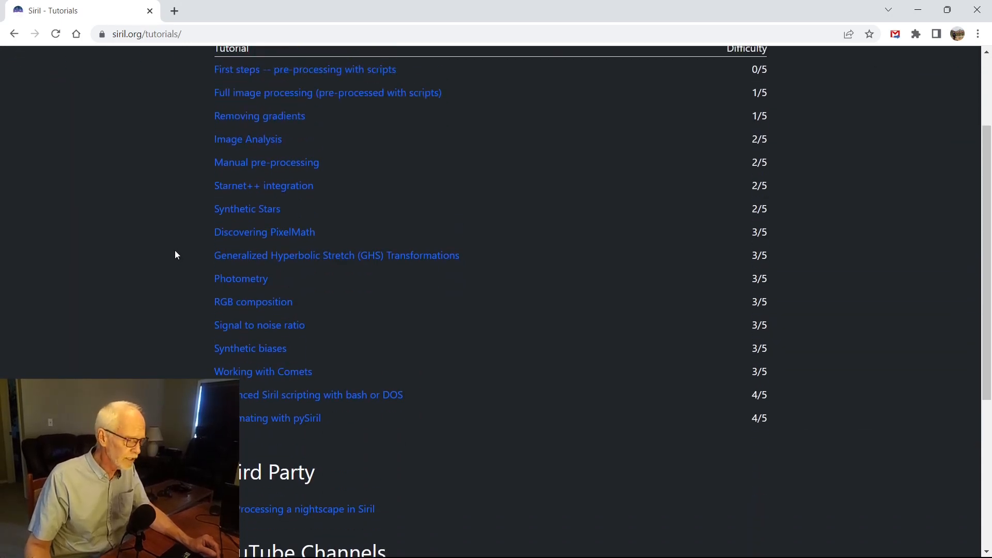
scroll(174, 250, down, 1)
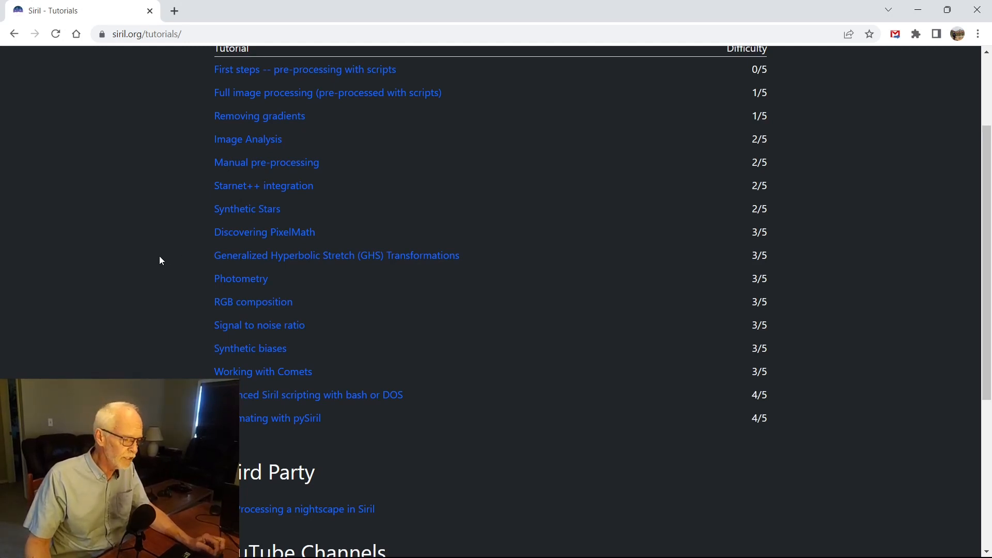
scroll(173, 255, up, 2)
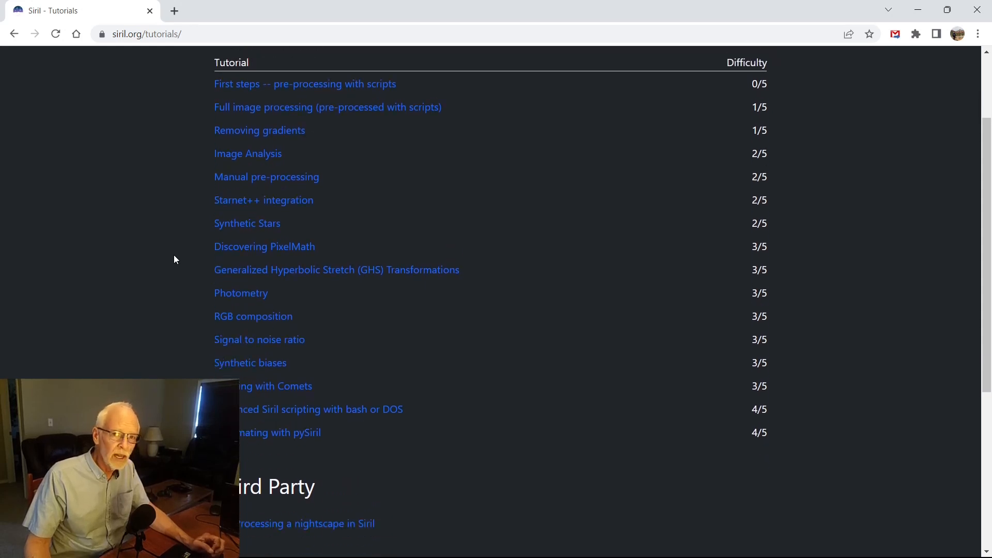
scroll(174, 256, up, 1)
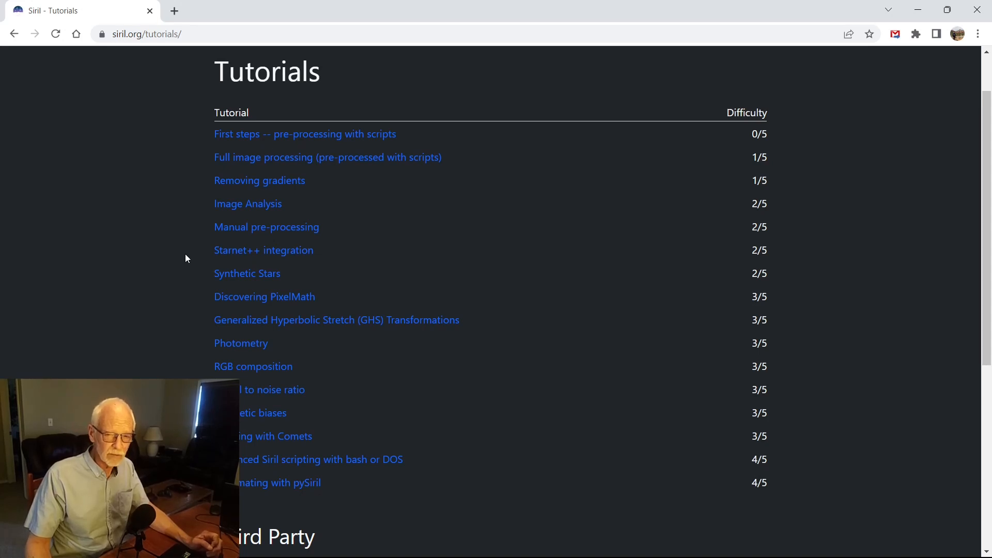
scroll(185, 253, down, 2)
scroll(185, 253, up, 1)
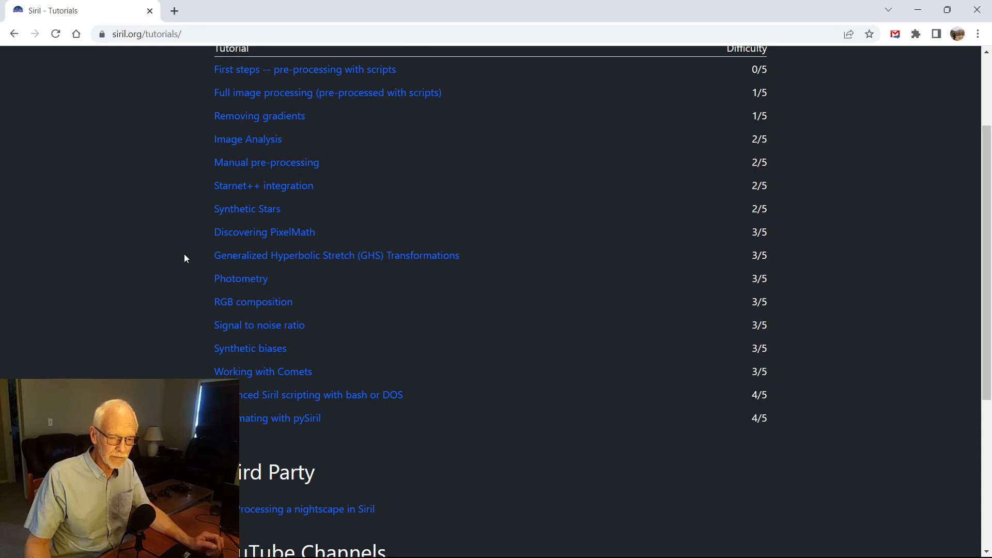
scroll(179, 254, up, 1)
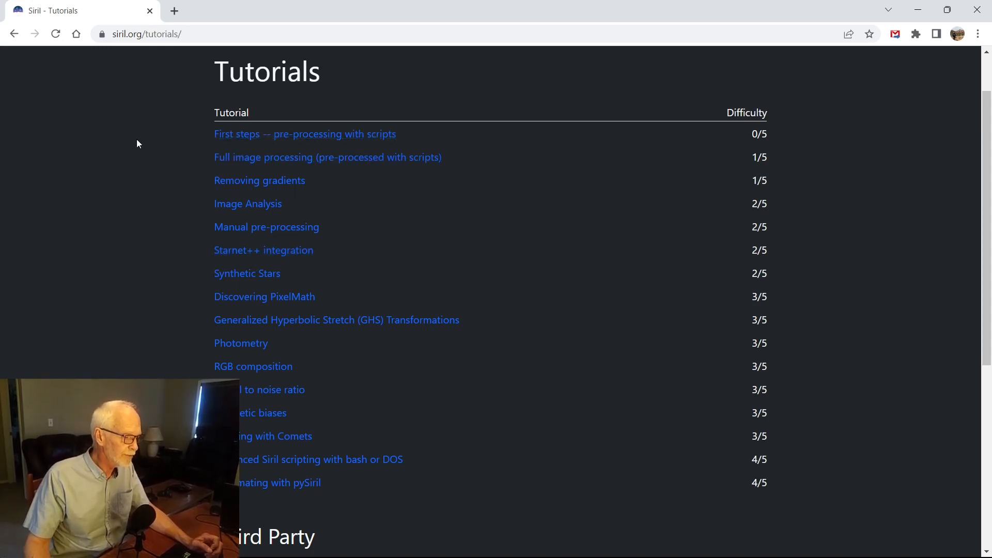
Go to the site's FAQ page and look through the list of frequently asked questions
click(15, 34)
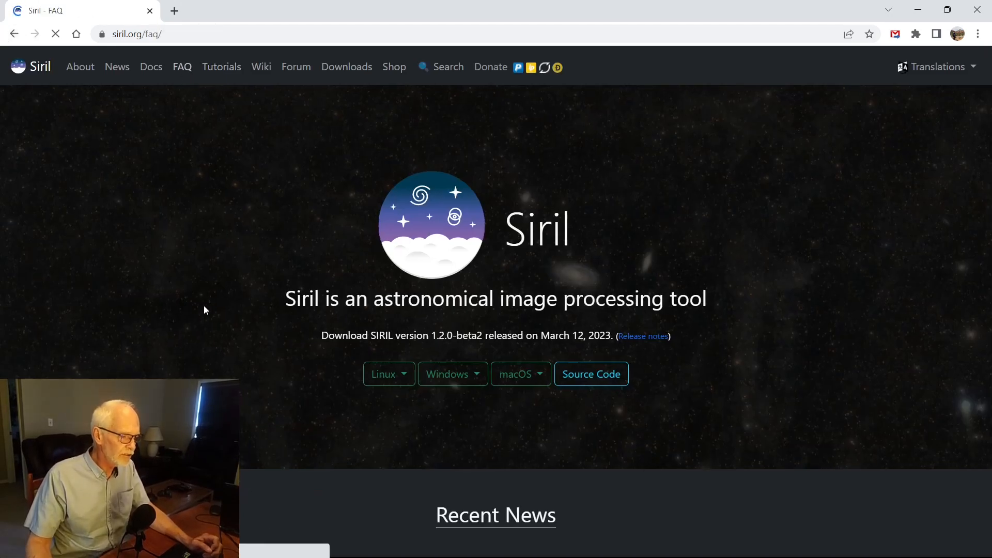
scroll(190, 309, down, 4)
scroll(189, 303, down, 3)
scroll(189, 290, up, 4)
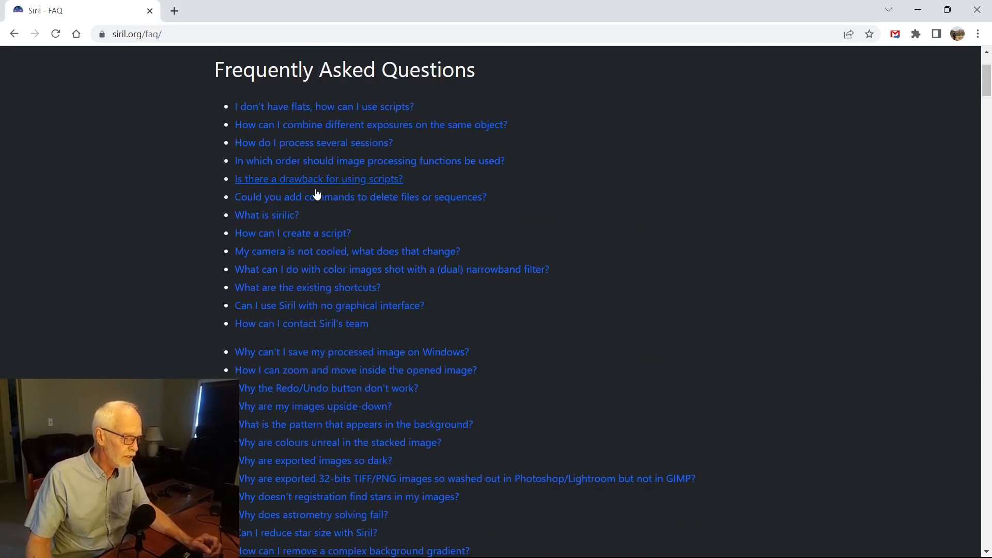
scroll(144, 177, up, 3)
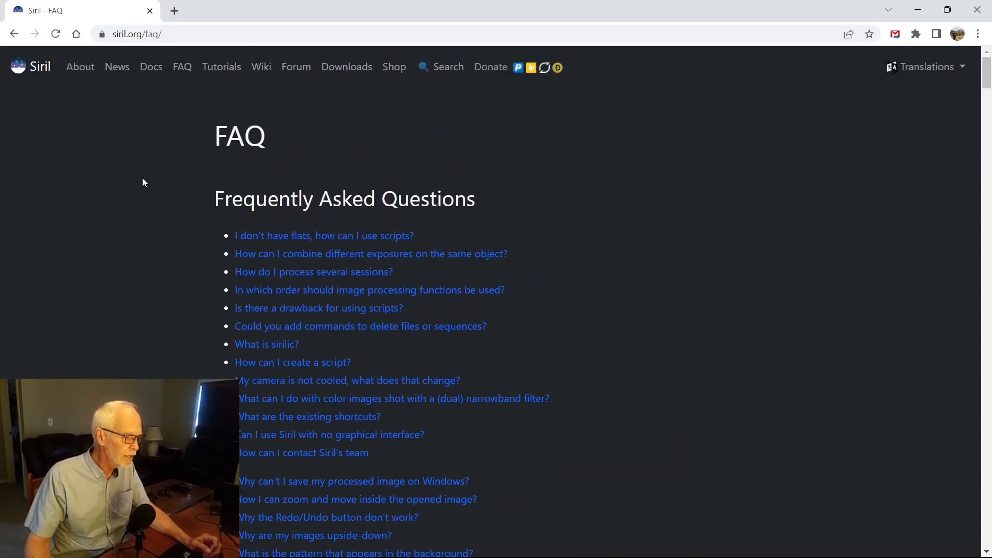
Return to the Tutorials page and review the available topics along with the Third Party and YouTube Channels sections
click(13, 34)
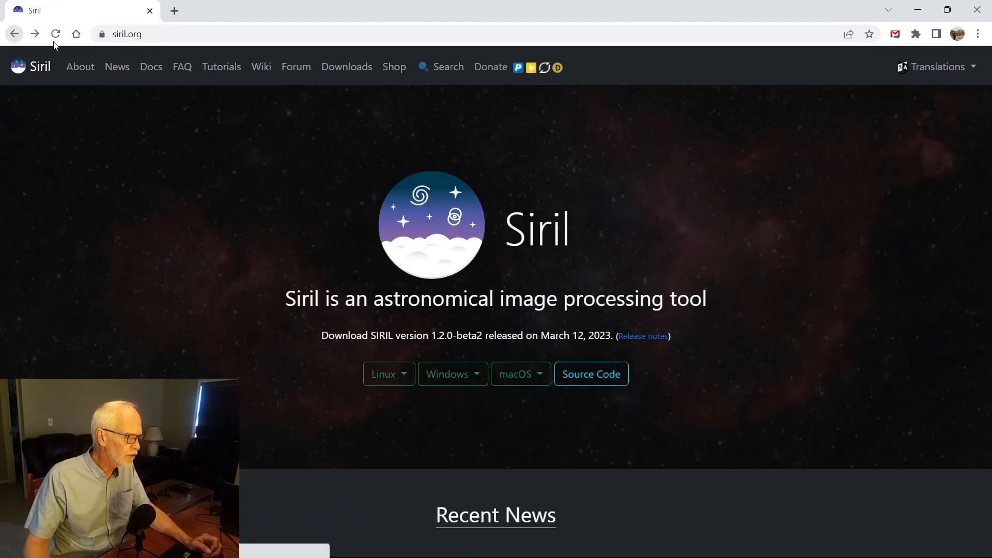
click(202, 69)
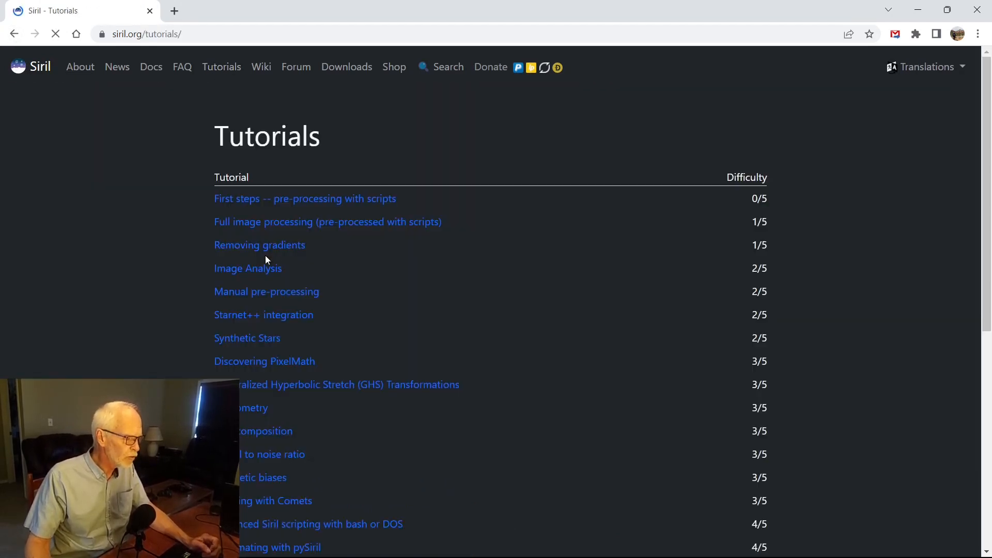
scroll(179, 320, down, 5)
scroll(179, 320, up, 3)
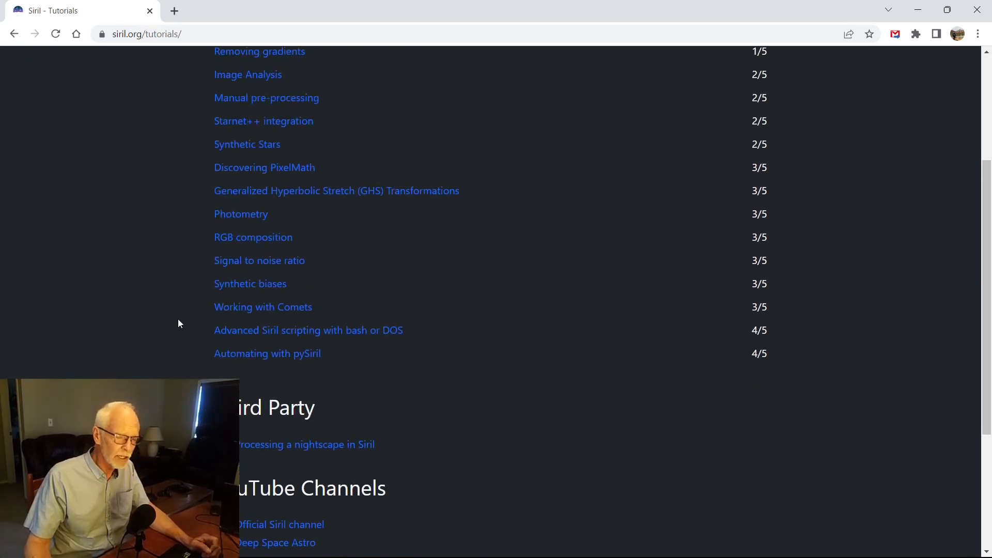
scroll(179, 320, down, 1)
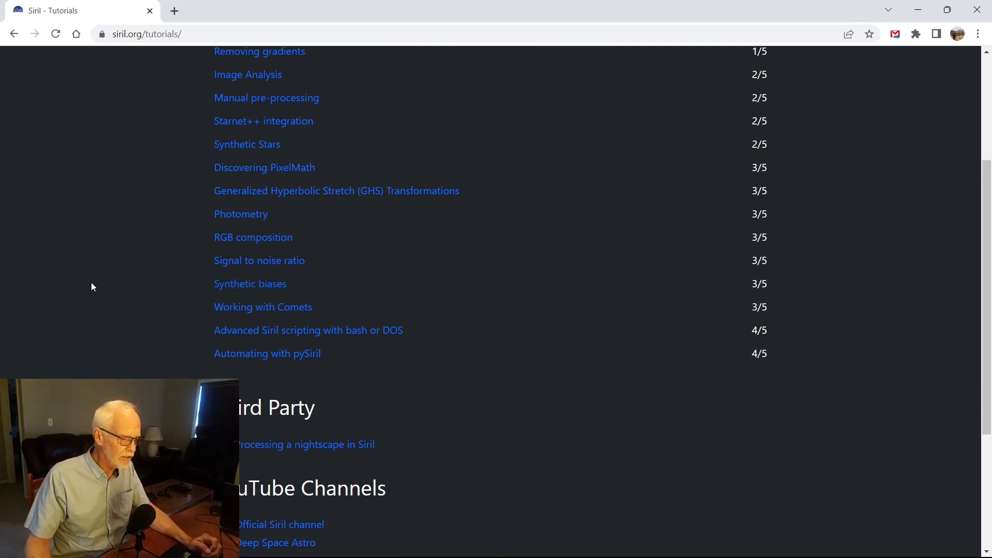
scroll(125, 283, up, 2)
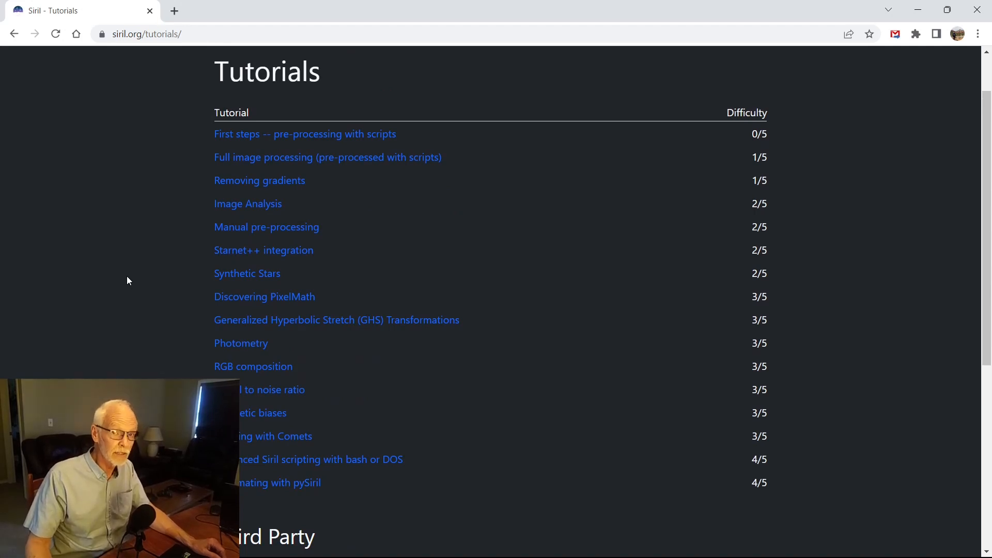
scroll(128, 281, down, 1)
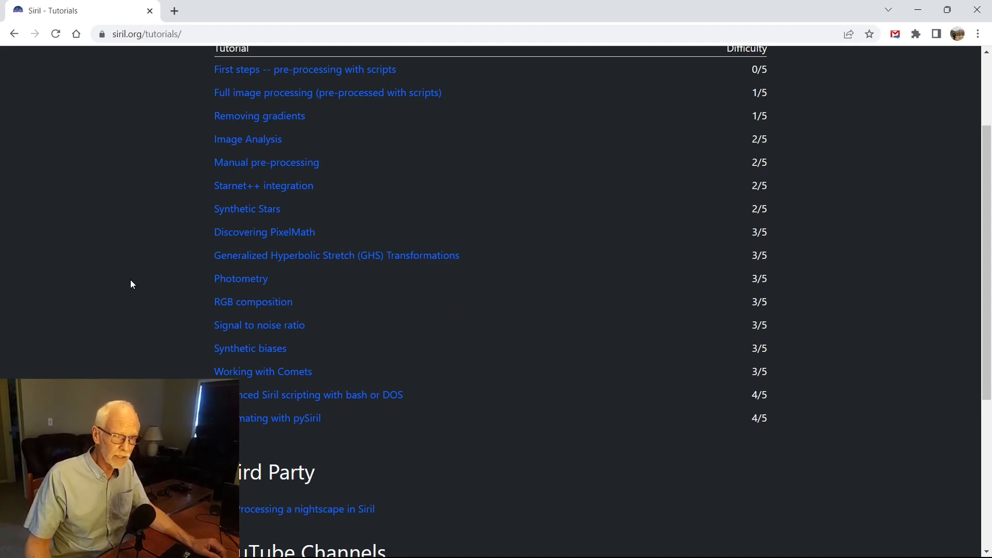
scroll(131, 283, up, 1)
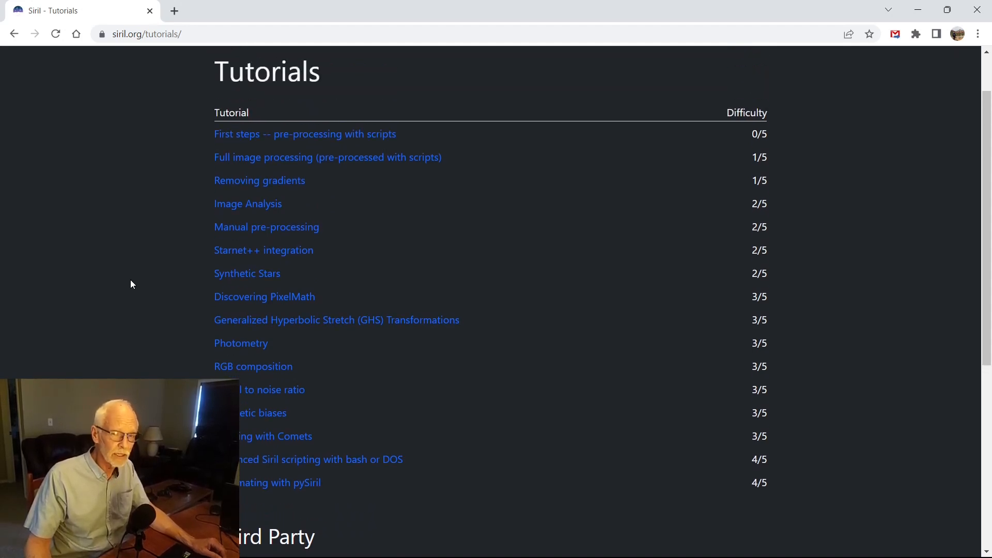
scroll(131, 284, down, 1)
scroll(131, 282, down, 1)
scroll(131, 281, up, 1)
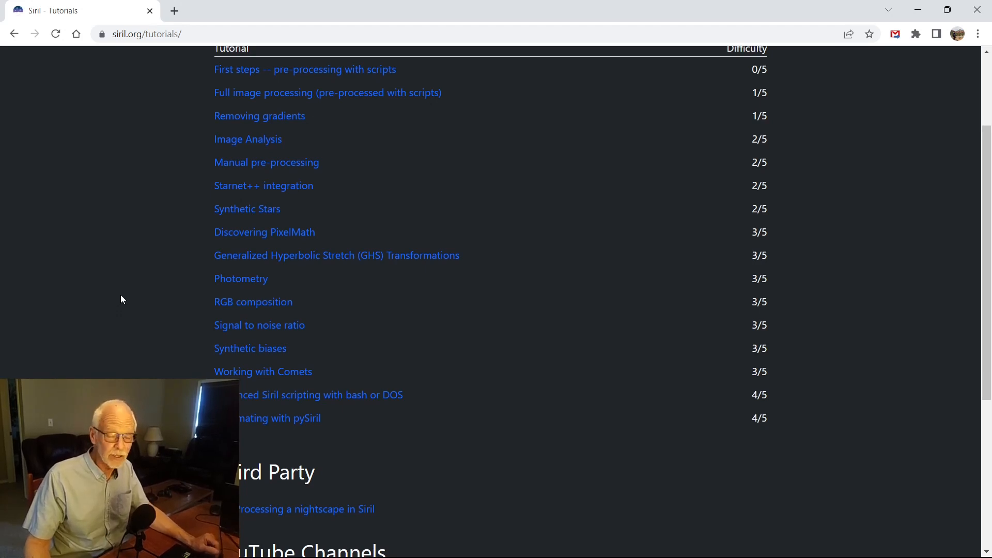
scroll(150, 292, up, 1)
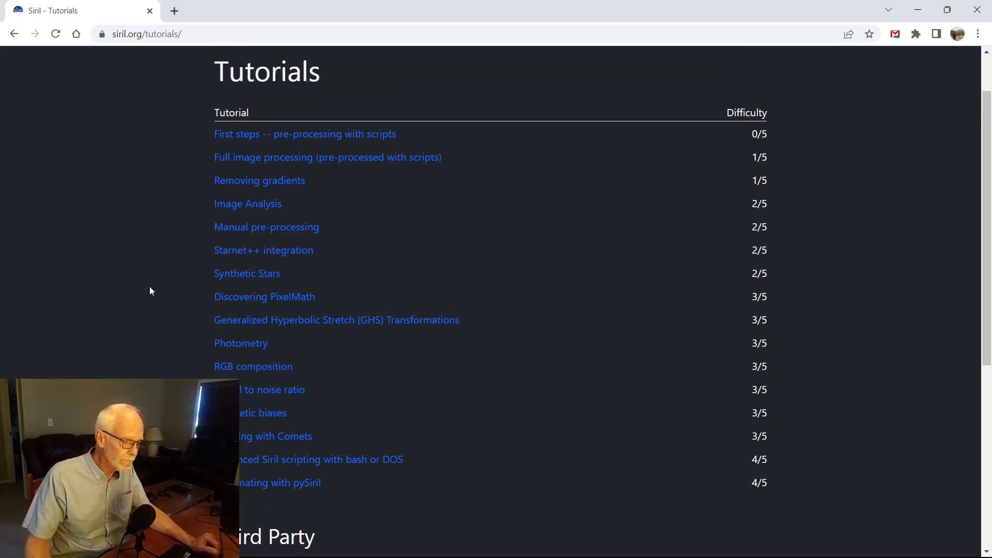
scroll(151, 292, down, 1)
scroll(150, 292, up, 1)
scroll(150, 292, down, 2)
scroll(150, 292, up, 1)
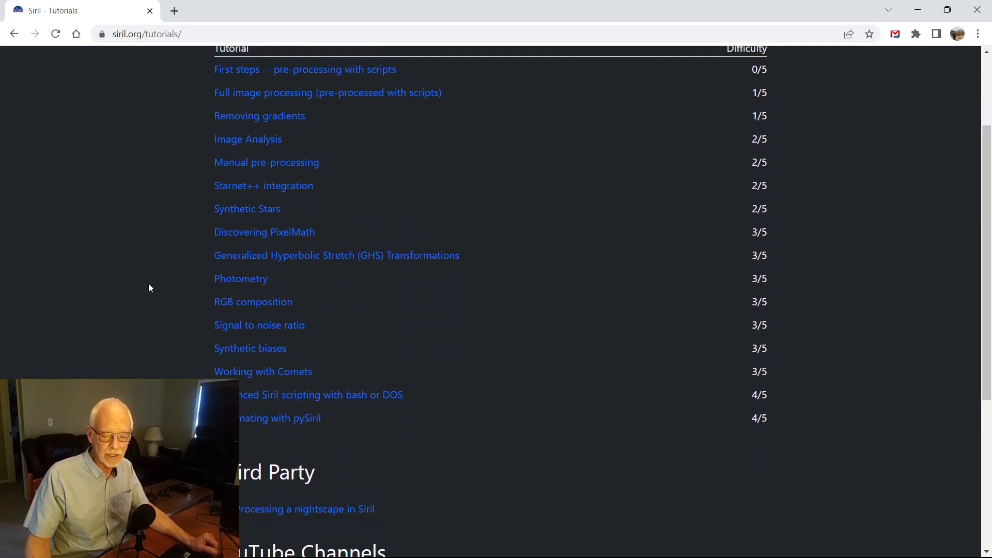
scroll(148, 284, up, 1)
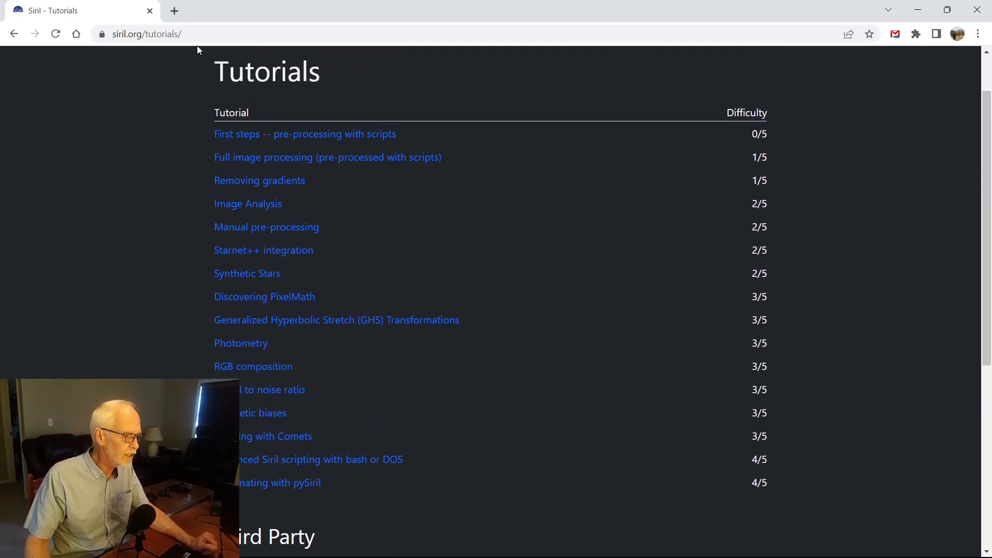
Open the Online Documentation from the site's Docs page, look over its table of contents, and close the browser tabs
click(14, 34)
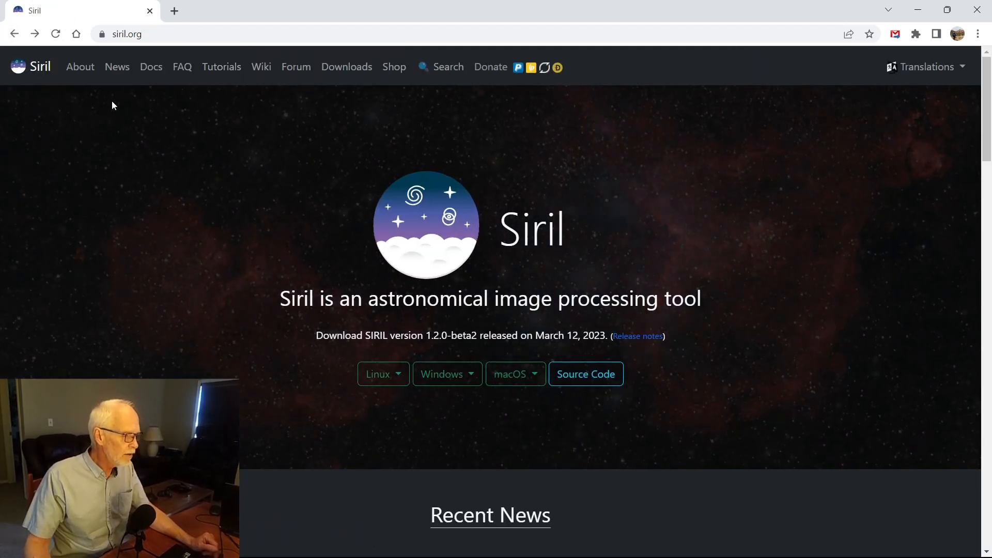
click(150, 72)
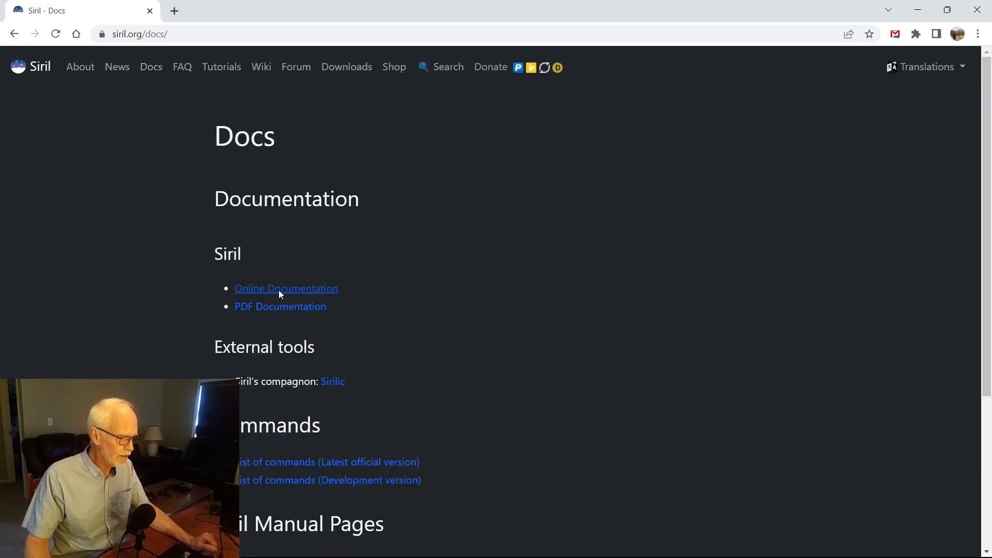
click(281, 294)
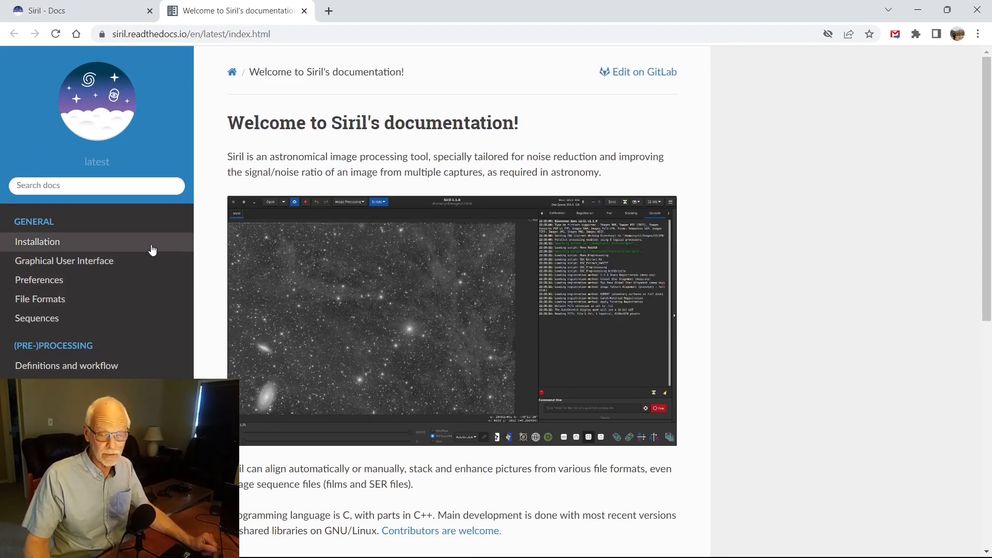
scroll(103, 326, down, 2)
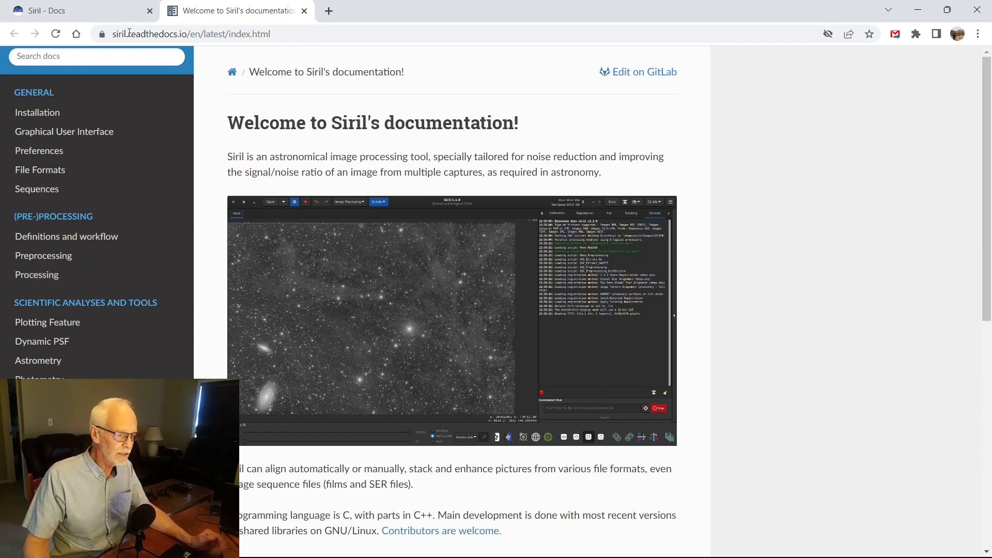
click(304, 11)
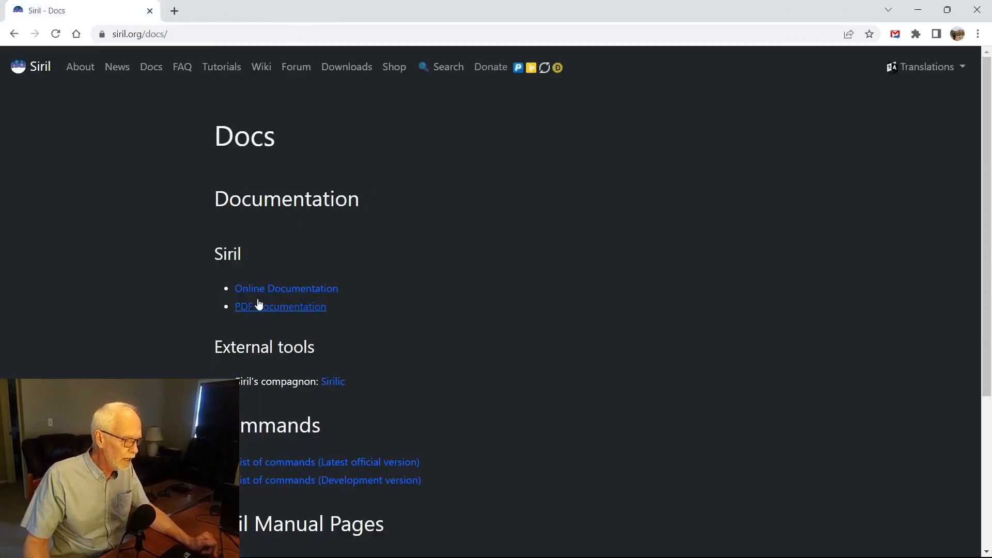
click(150, 13)
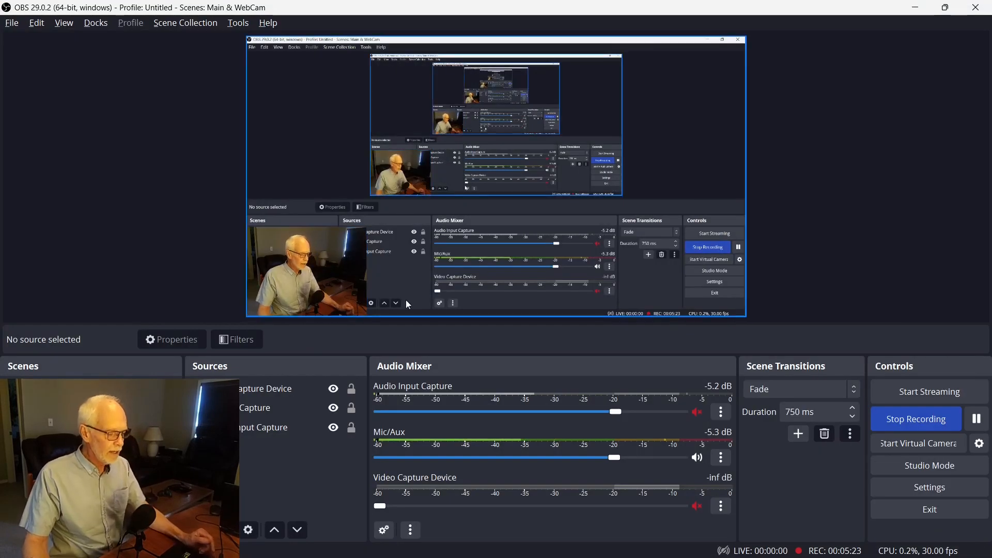
Switch to the File Explorer window showing M106\total_pp_lights and open r_total_00020.fit in Siril
key(alt+Tab)
key(alt+Tab)
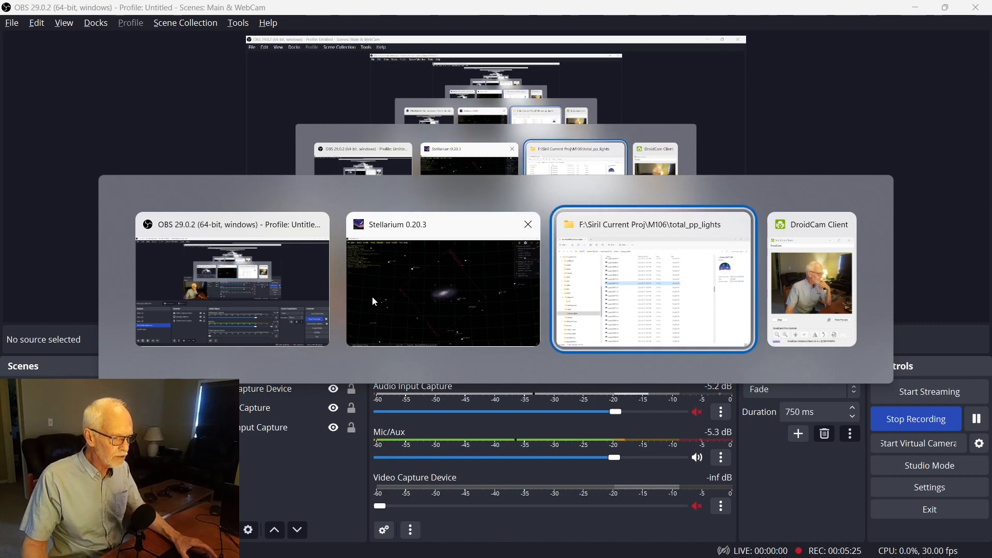
scroll(304, 310, down, 2)
scroll(304, 310, down, 1)
click(297, 242)
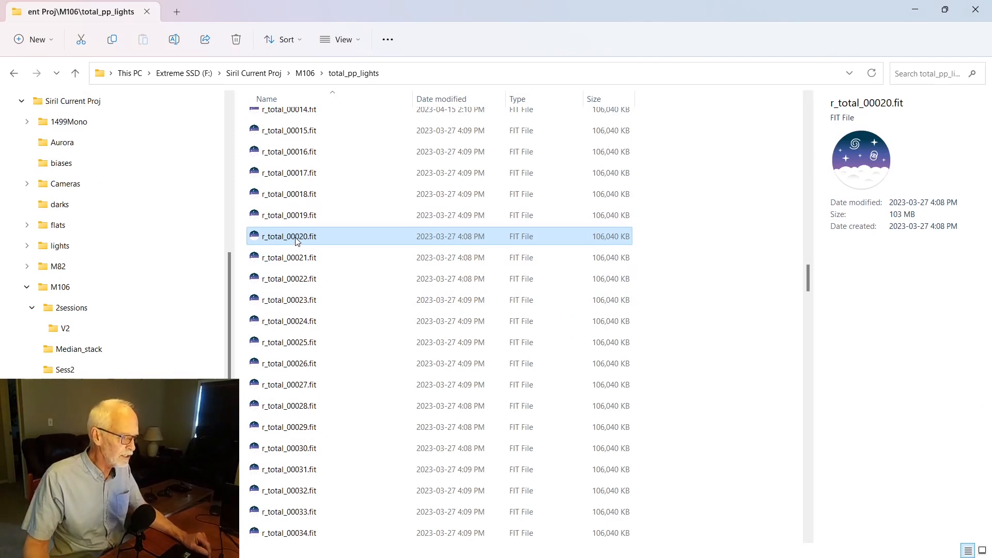
double_click(338, 234)
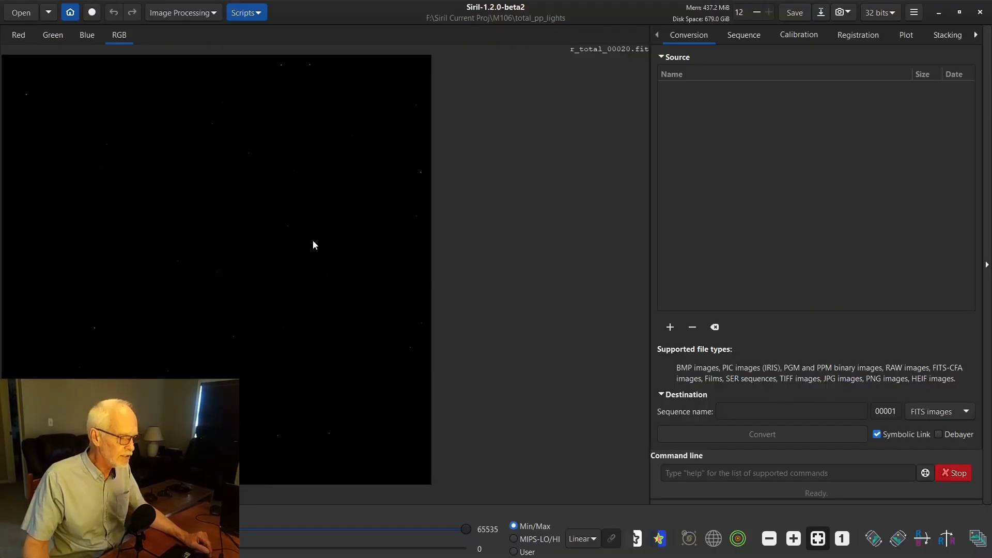
Search the working folder for sequences, load r_total_.seq, and set the image display mode to AutoStretch
click(743, 37)
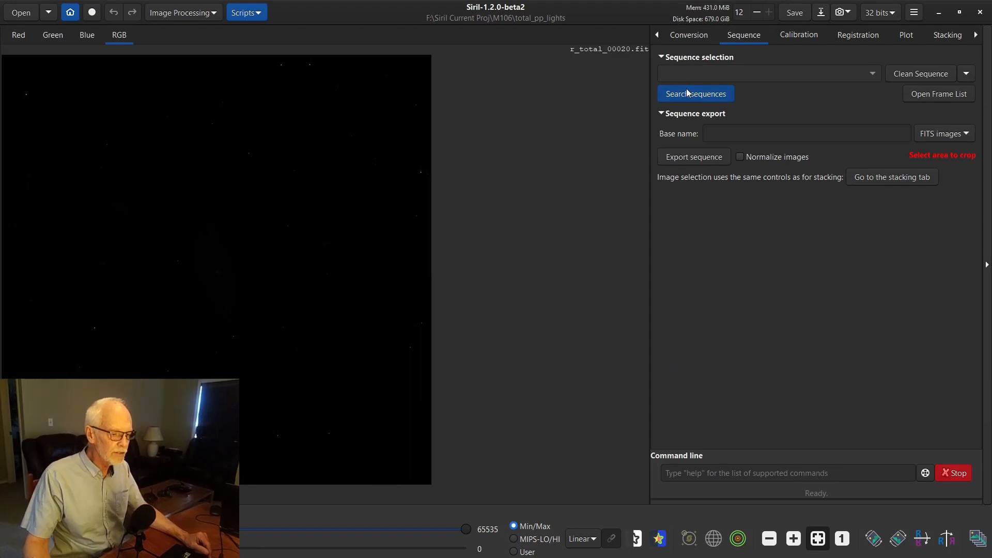
click(687, 93)
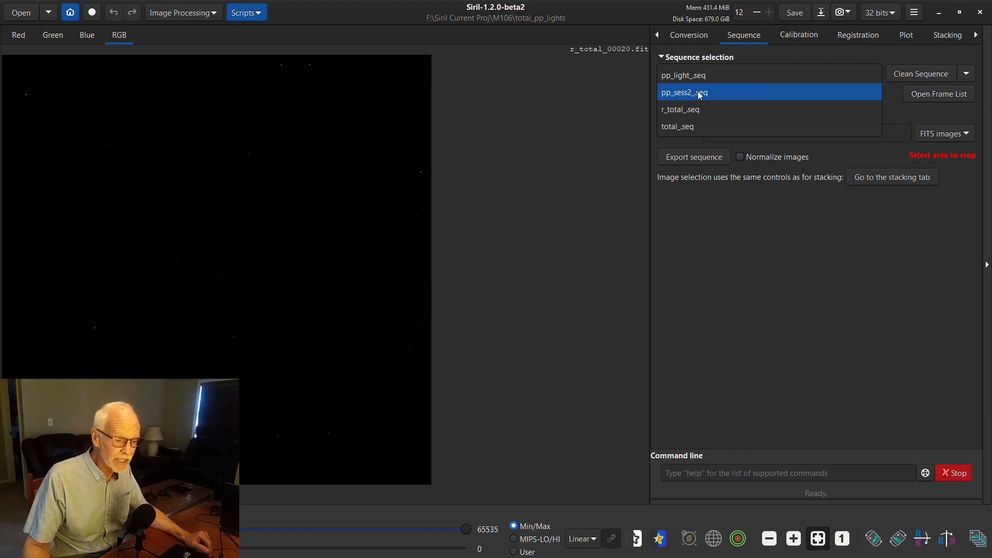
click(678, 110)
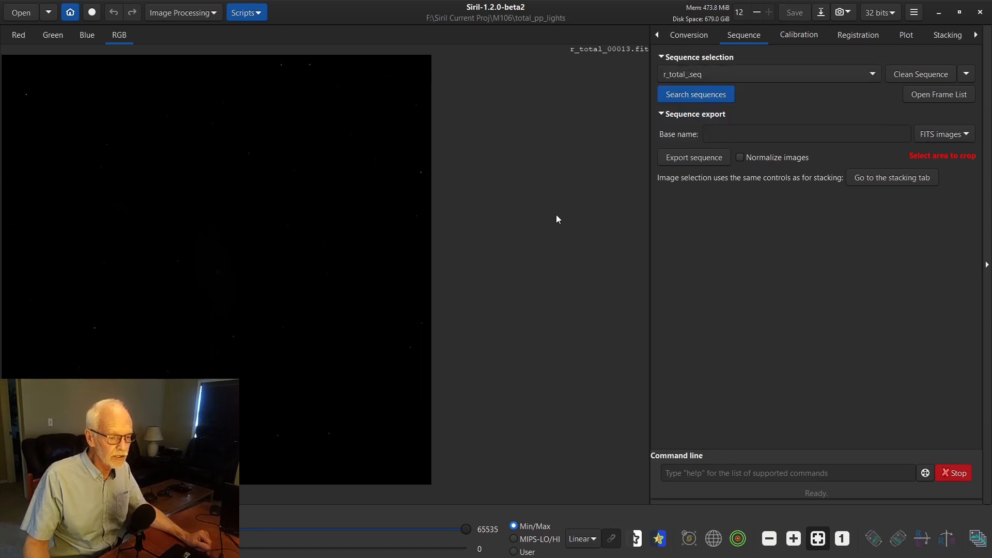
click(592, 547)
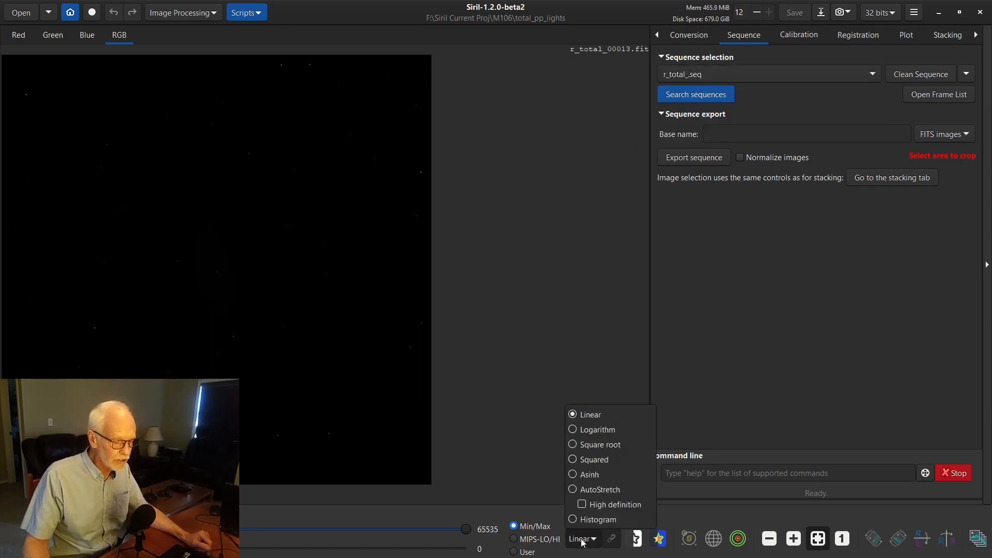
click(600, 489)
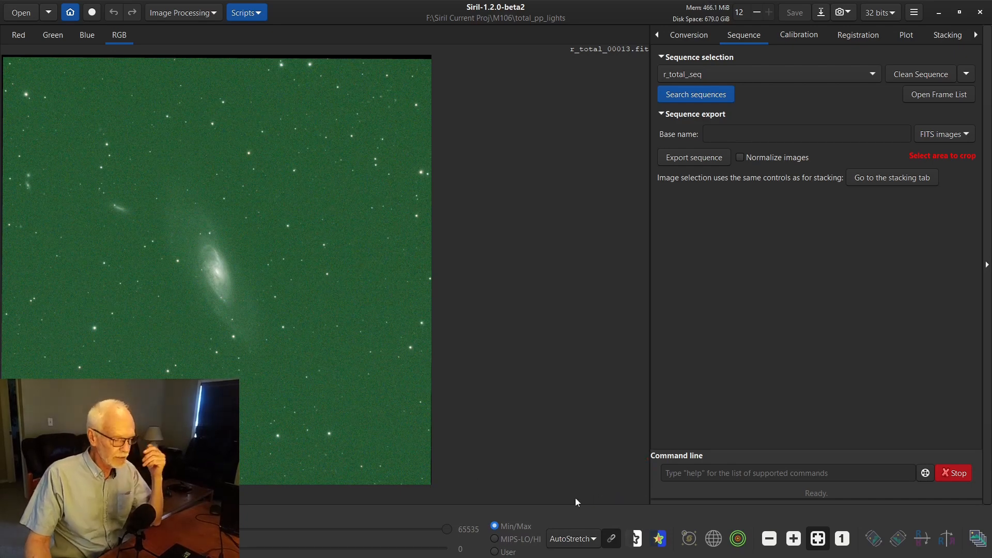
Compare the unlinked AutoStretch view with the linked one, inspect the Histogram Transformation dialog, close it, and relink the channels
click(612, 540)
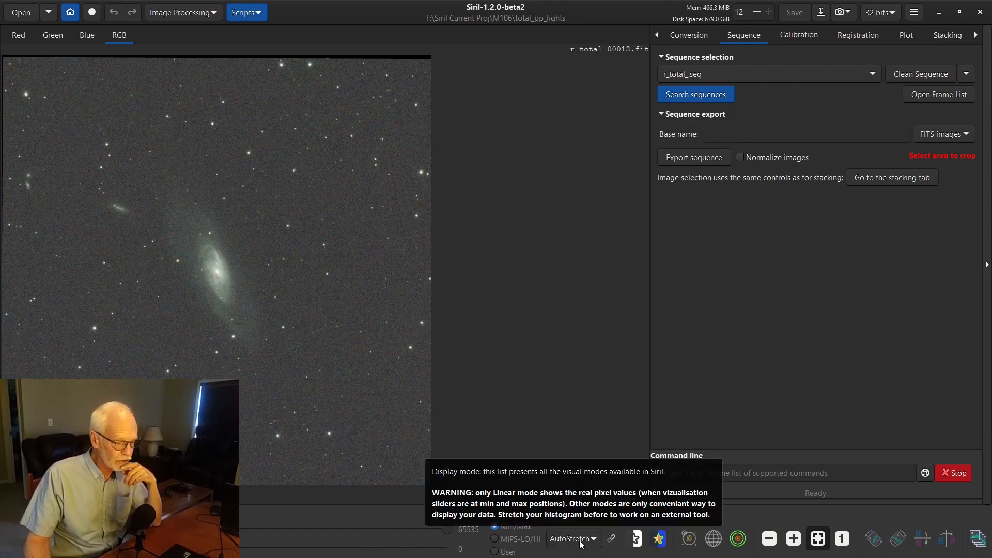
click(178, 13)
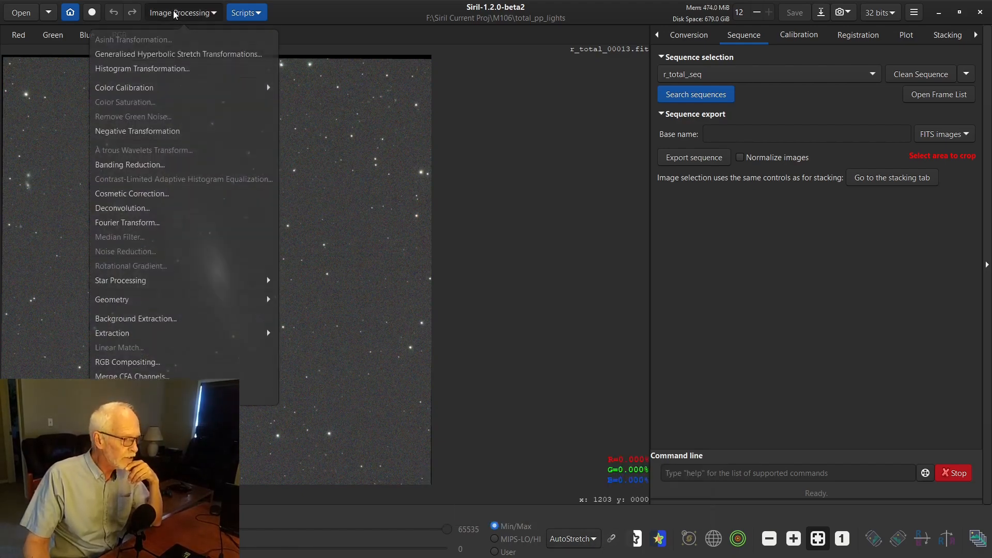
click(162, 69)
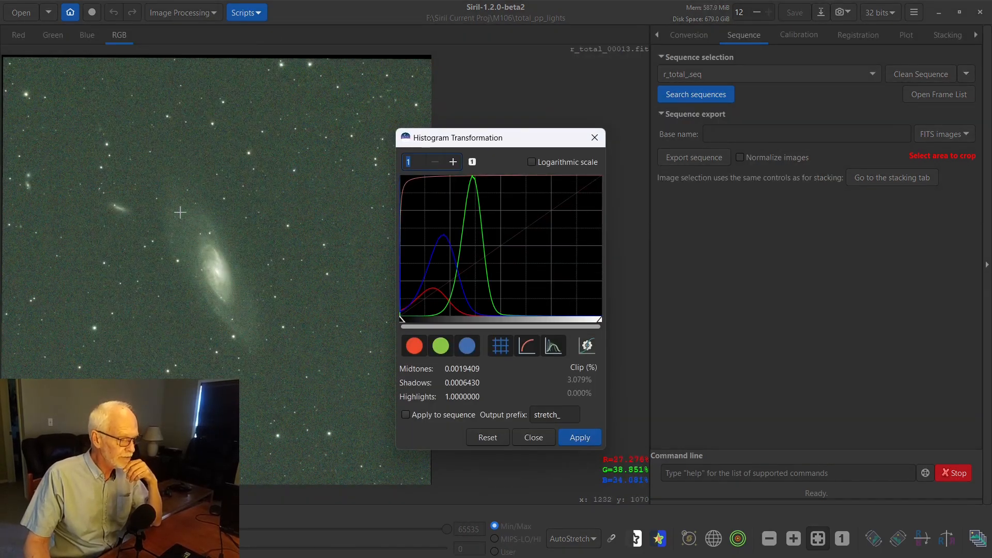
click(613, 540)
click(613, 540)
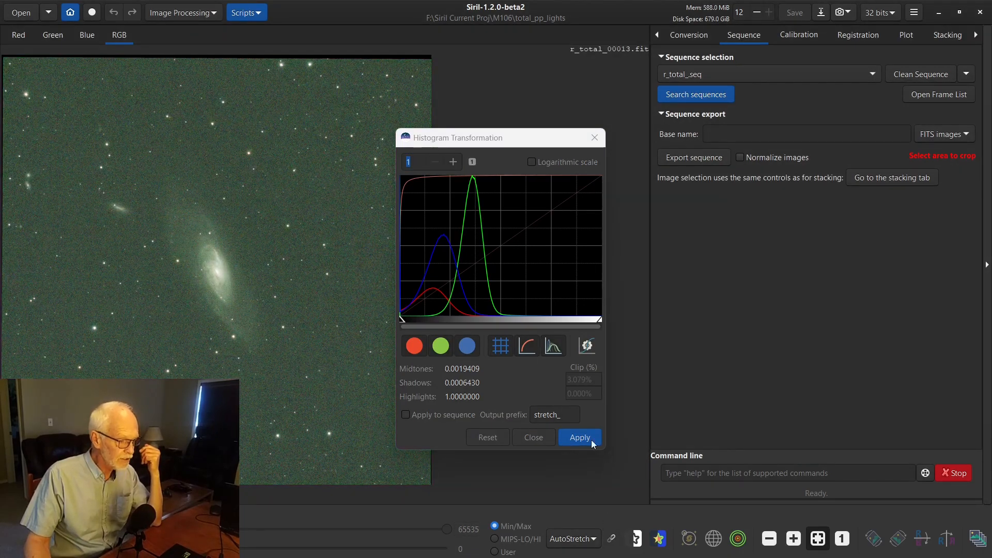
click(532, 437)
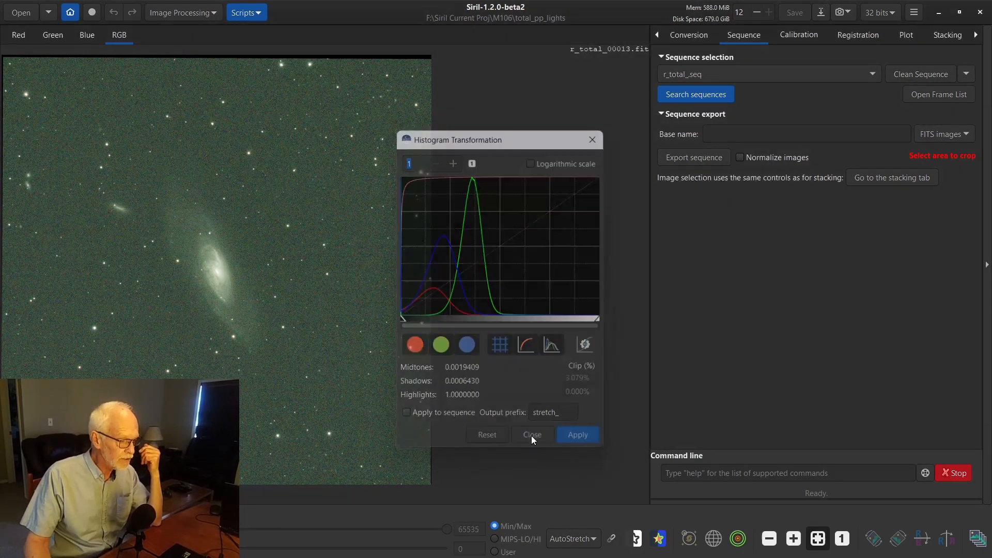
click(611, 539)
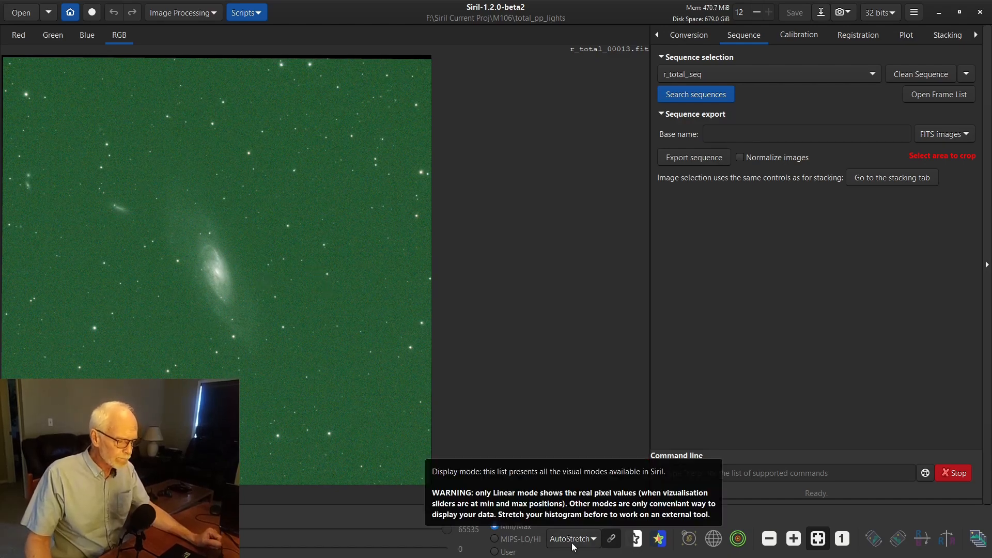
Look over the Image Information options, then open Preferences and review the StarNet and gnuplot software locations under Miscellaneous
click(912, 13)
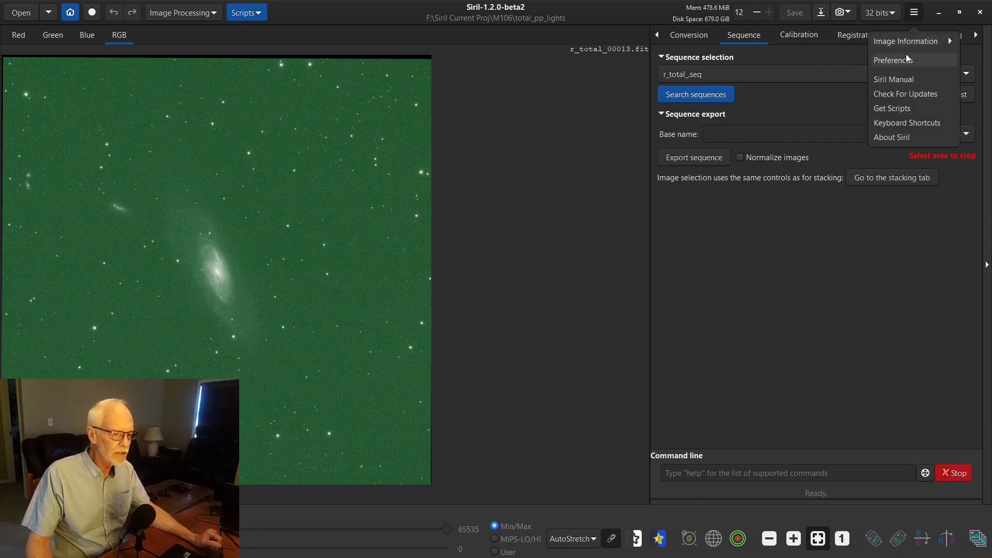
click(905, 41)
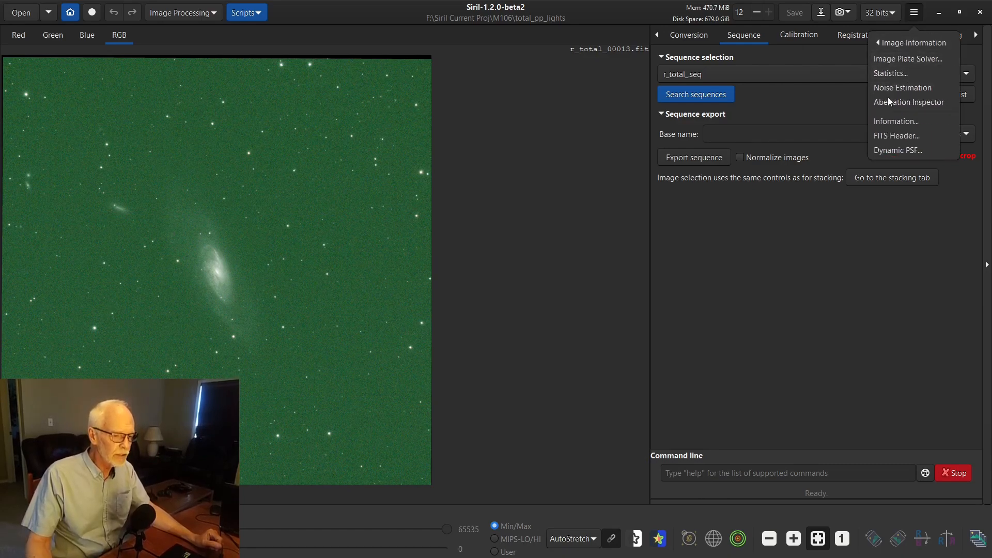
click(909, 42)
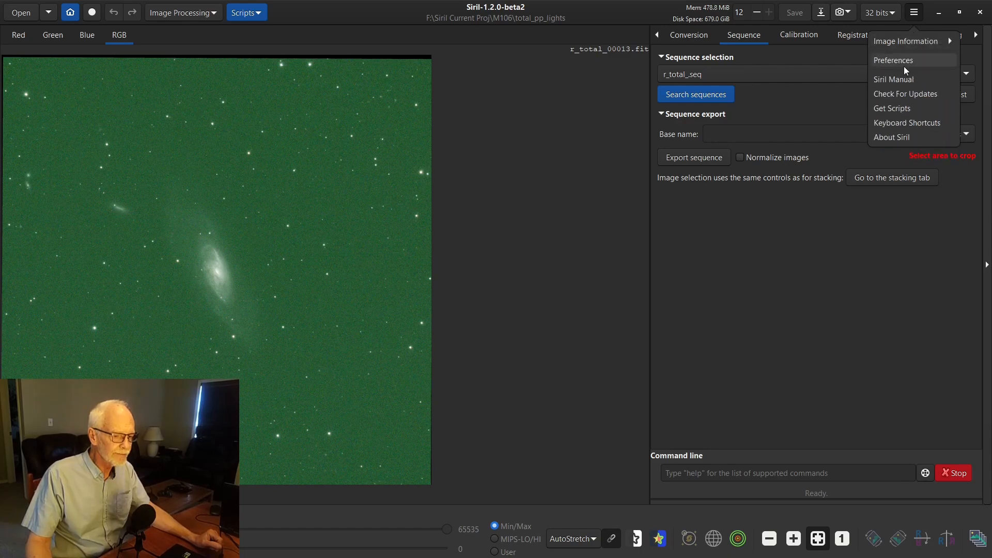
click(900, 60)
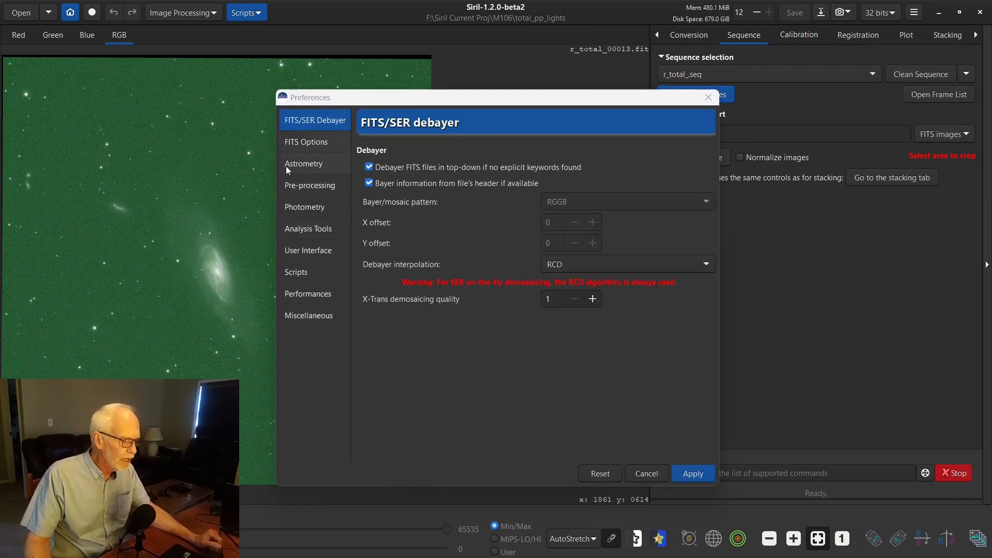
click(307, 315)
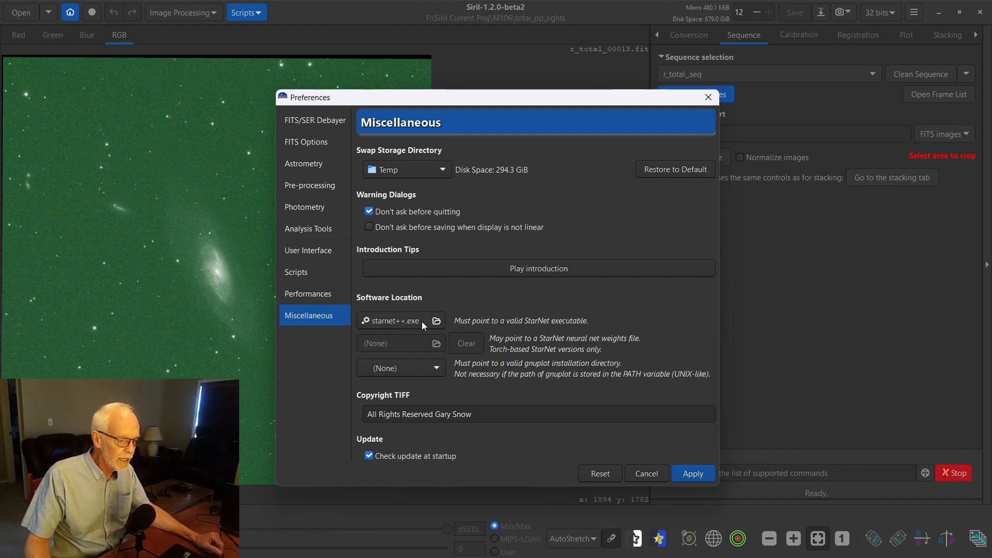
mouse_move(405, 325)
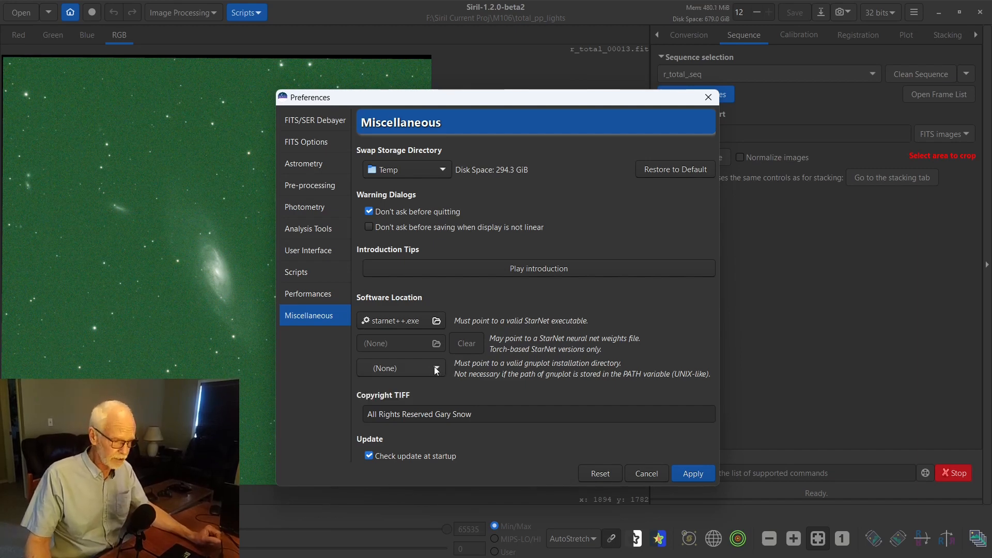
Review the Photometry preferences, then the Astrometry preferences including Local Star Catalogues and the plate-solving settings
click(302, 207)
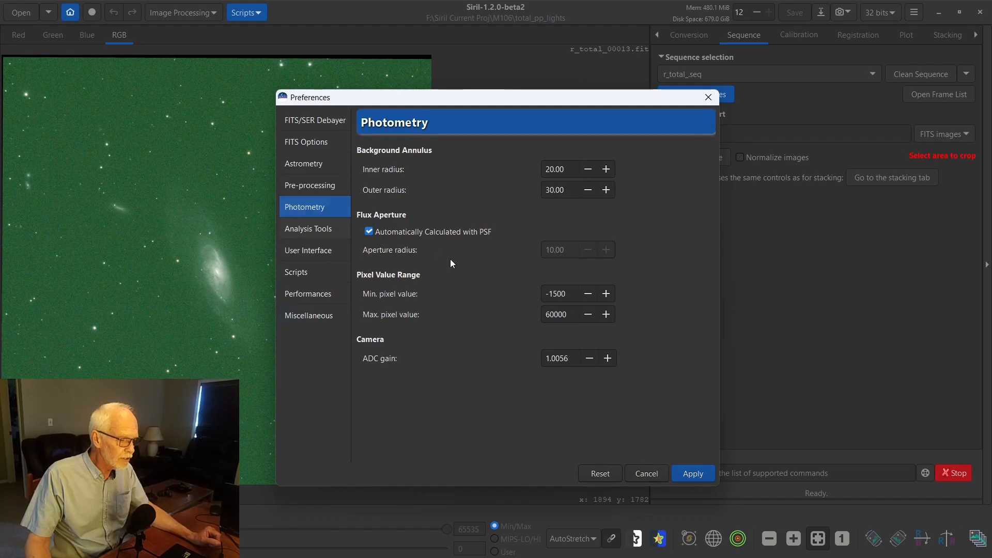
click(318, 166)
scroll(522, 310, down, 1)
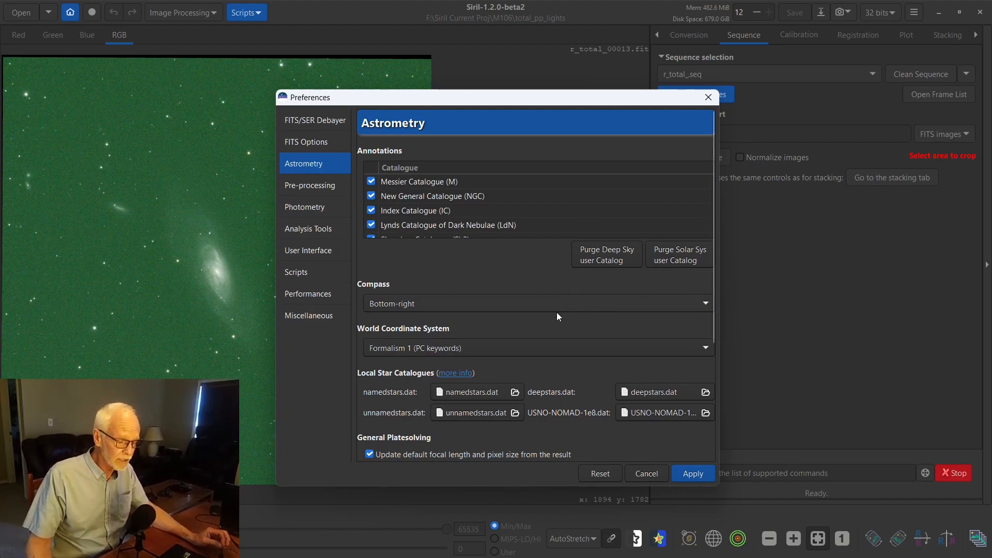
scroll(557, 314, down, 1)
scroll(556, 319, down, 2)
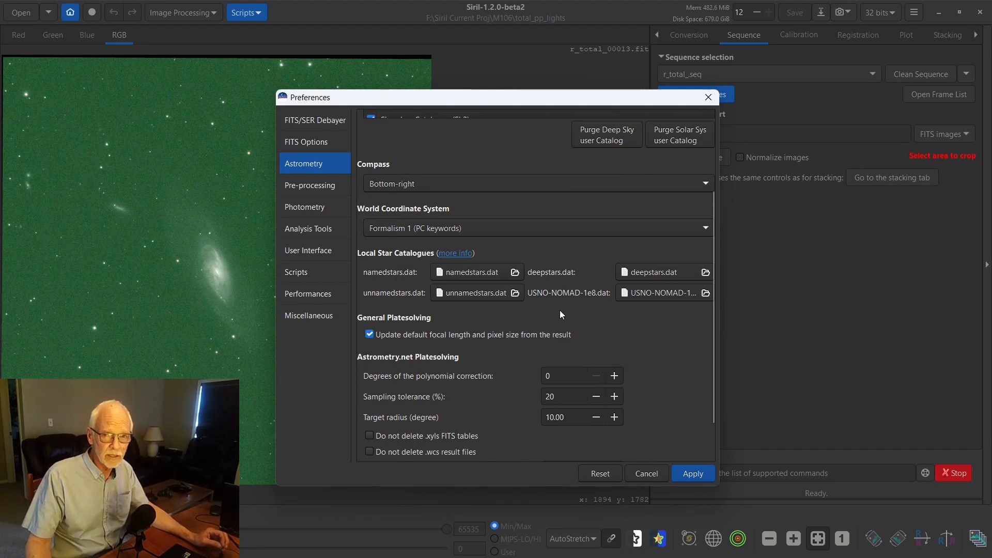
Open the Local Star Catalogues information page in the browser and read its Download, Installation in Siril and Usage sections
click(453, 253)
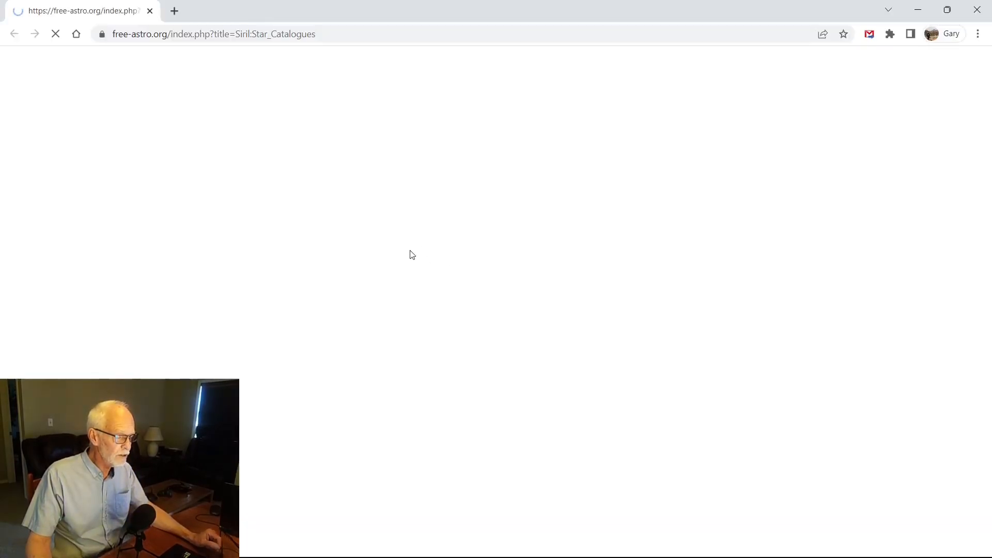
scroll(380, 280, down, 5)
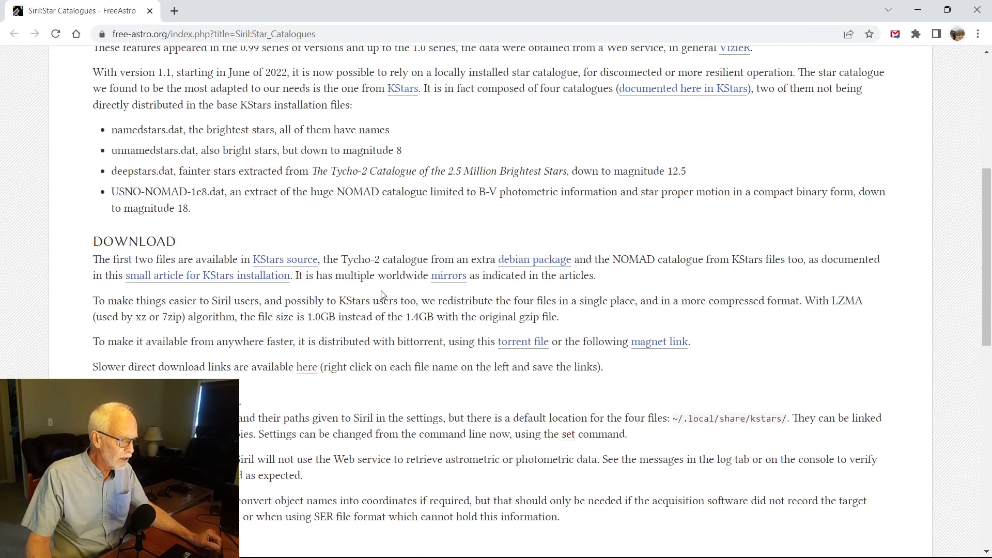
scroll(381, 295, down, 5)
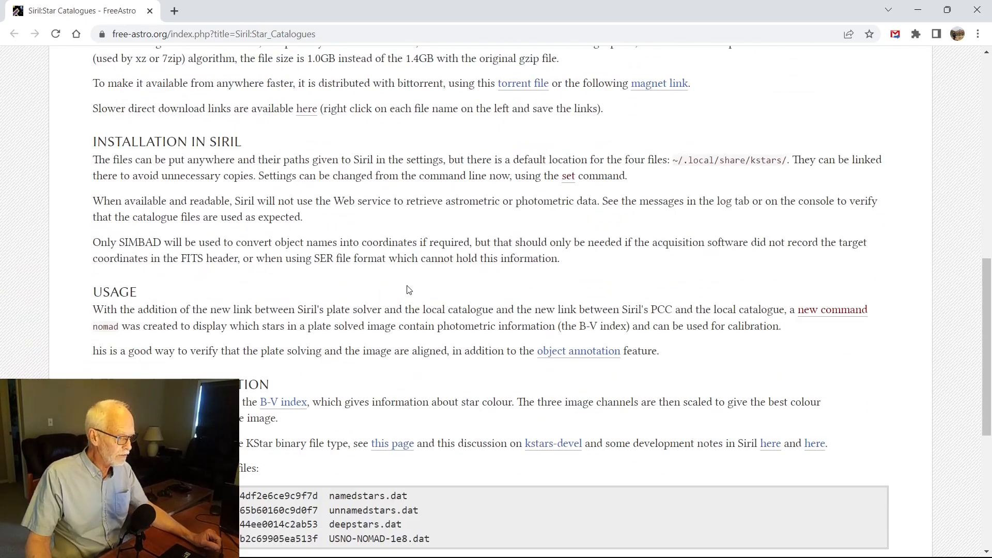
scroll(394, 343, up, 4)
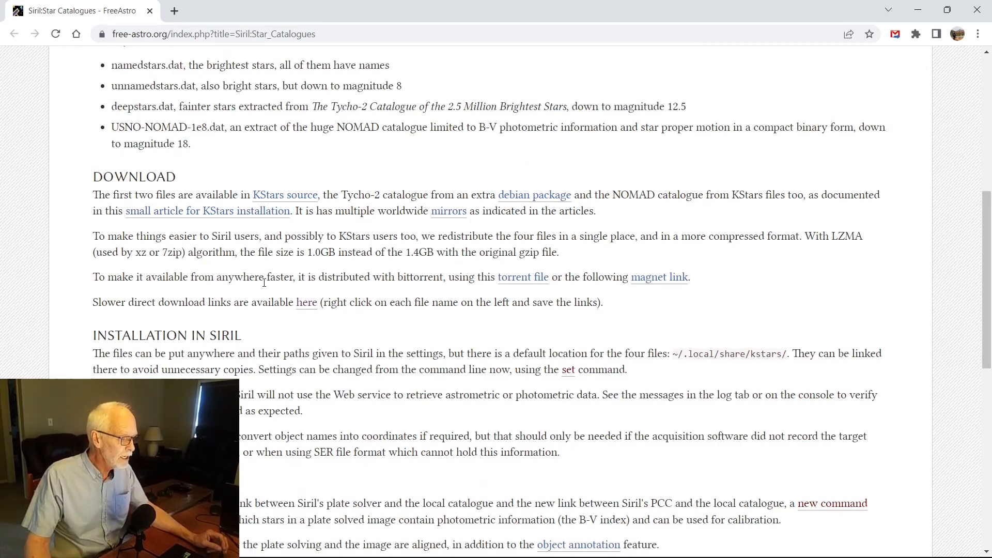
Open the catalogues' slower direct download page in a new tab and look over the listed files
right_click(305, 304)
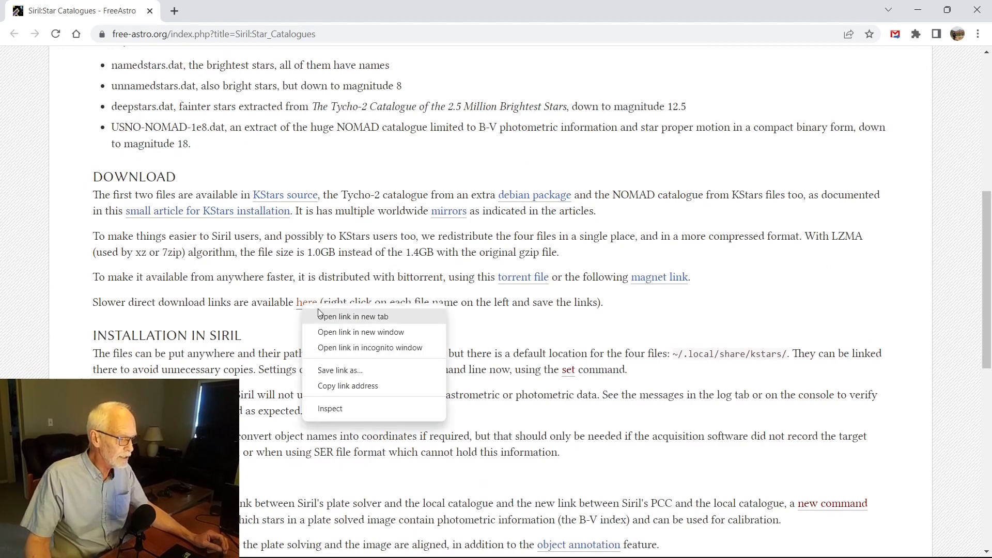
click(320, 316)
click(246, 13)
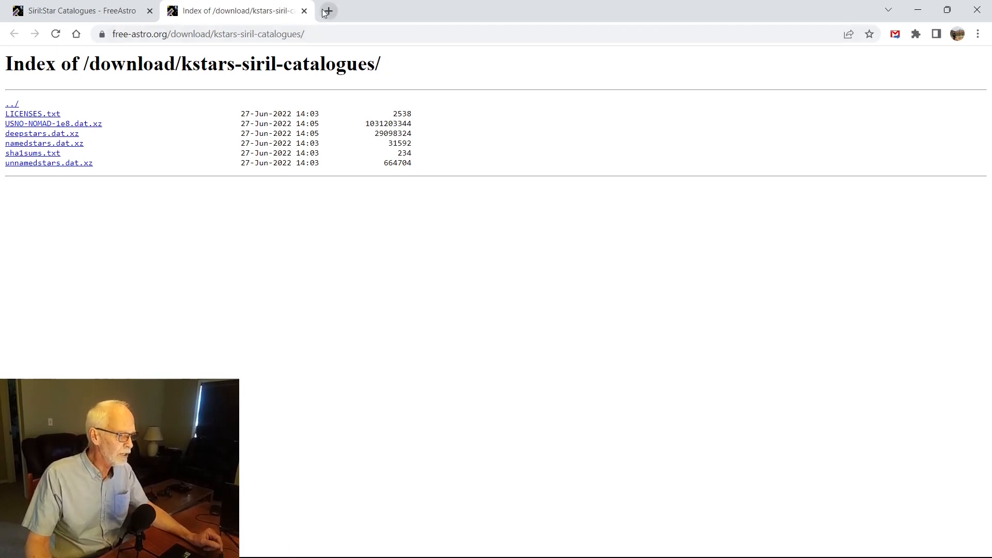
Close the browser pages, check the USNO-NOMAD-1e8.dat catalogue description in Siril's Astrometry preferences, and cancel Preferences
click(304, 11)
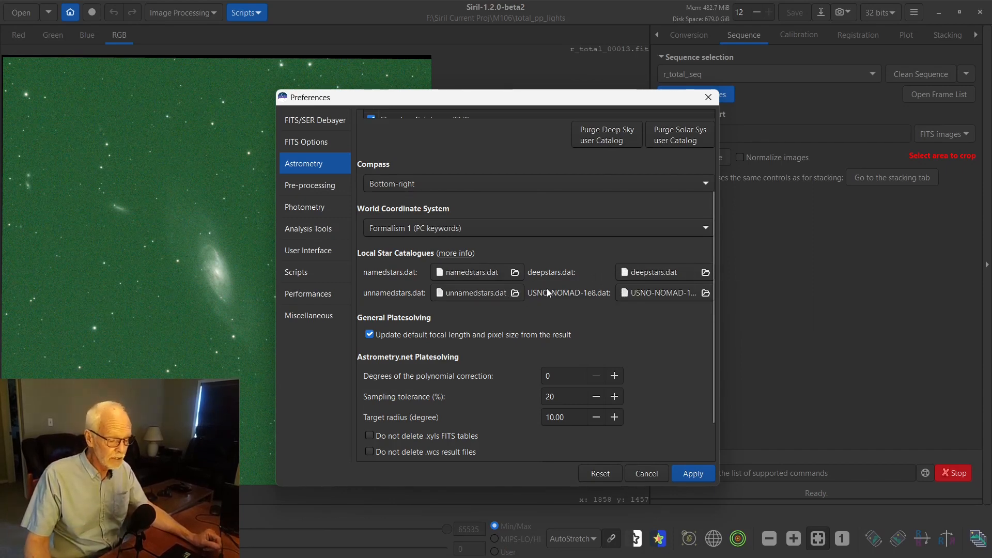
mouse_move(562, 288)
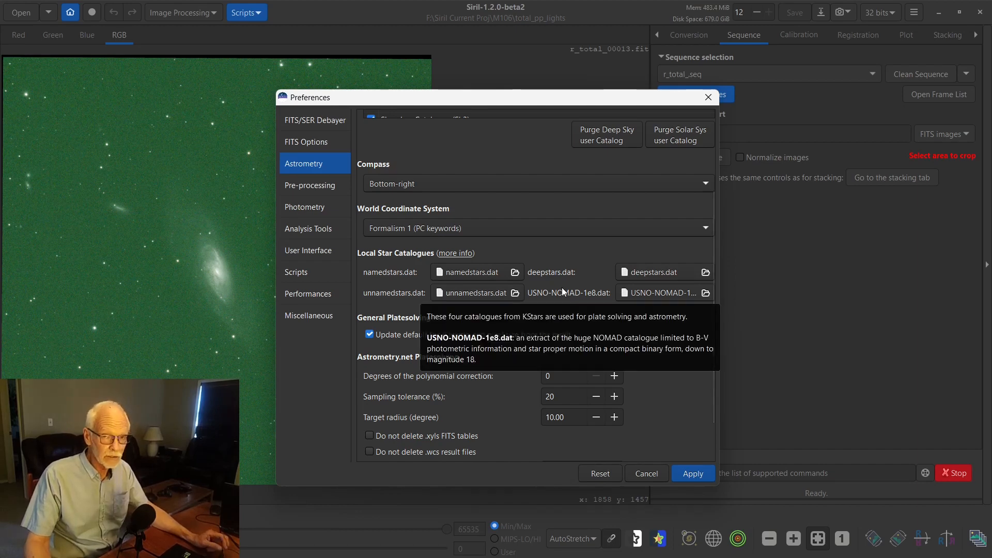
click(653, 475)
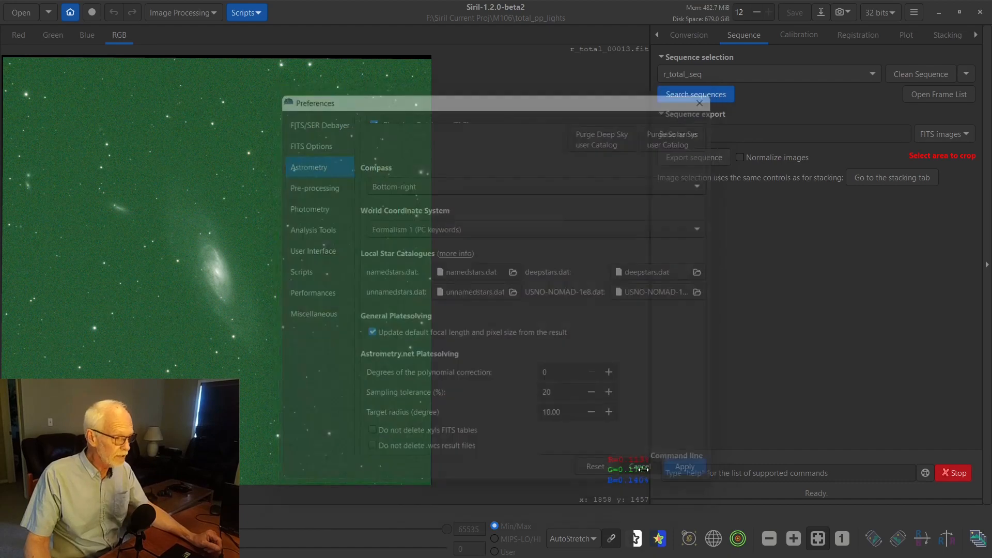
Check whether the Color Calibration tools are available for the loaded sequence
click(182, 12)
click(157, 89)
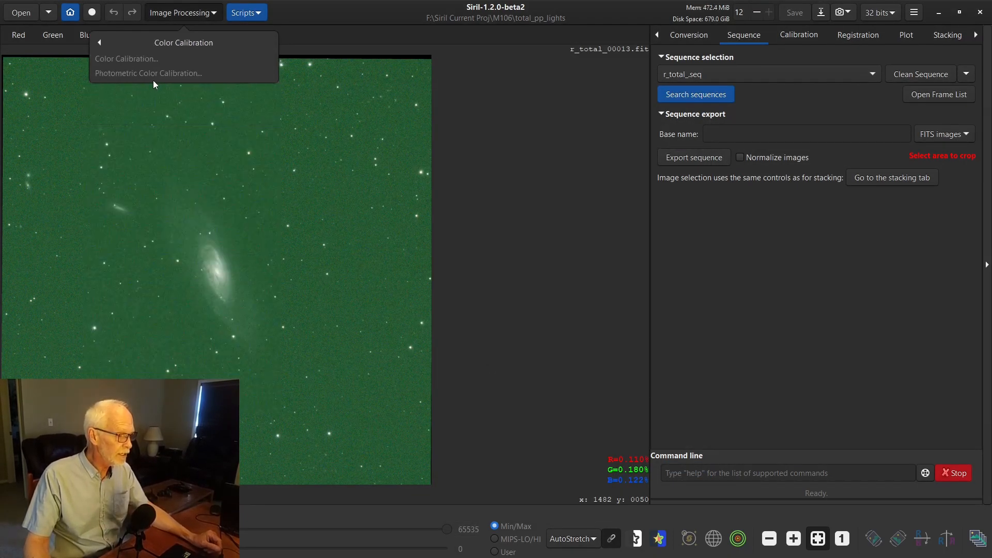
click(170, 17)
Open the single frame r_total_00013.fit in place of the loaded sequence
click(21, 15)
scroll(417, 381, down, 5)
scroll(419, 382, down, 15)
scroll(333, 394, up, 9)
click(281, 236)
double_click(283, 243)
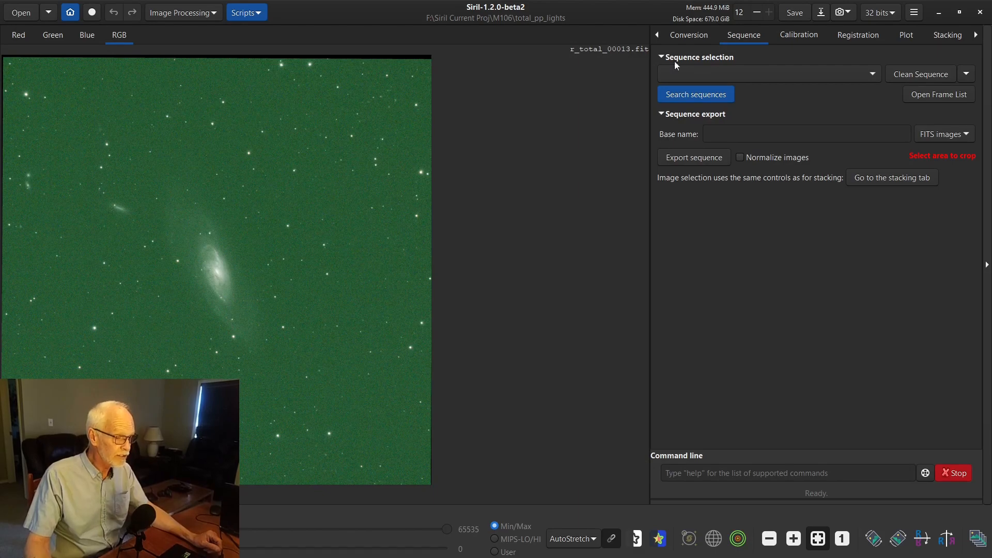
Run Photometric Color Calibration on the frame with the local NOMAD catalogue and image flipping disabled, and close the dialog
click(205, 16)
click(193, 88)
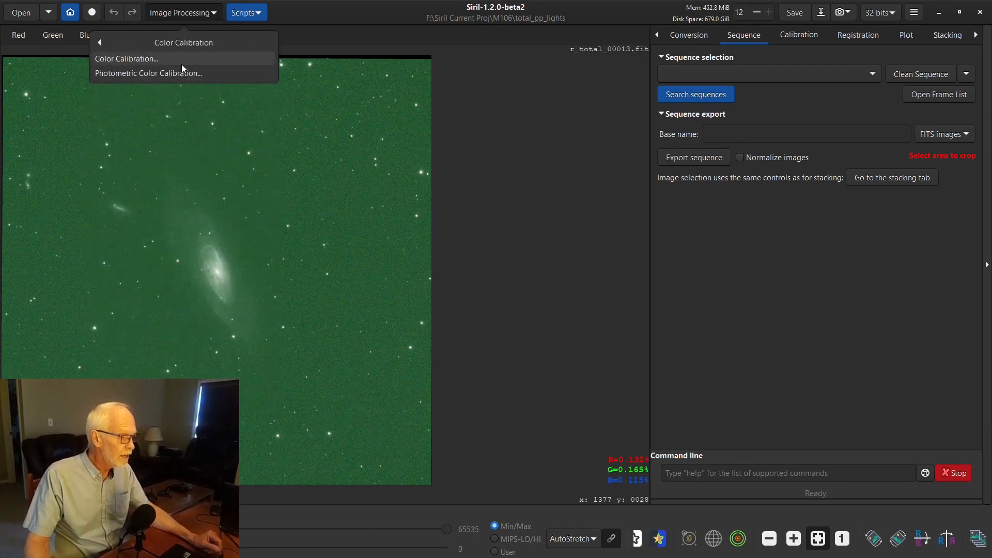
click(179, 75)
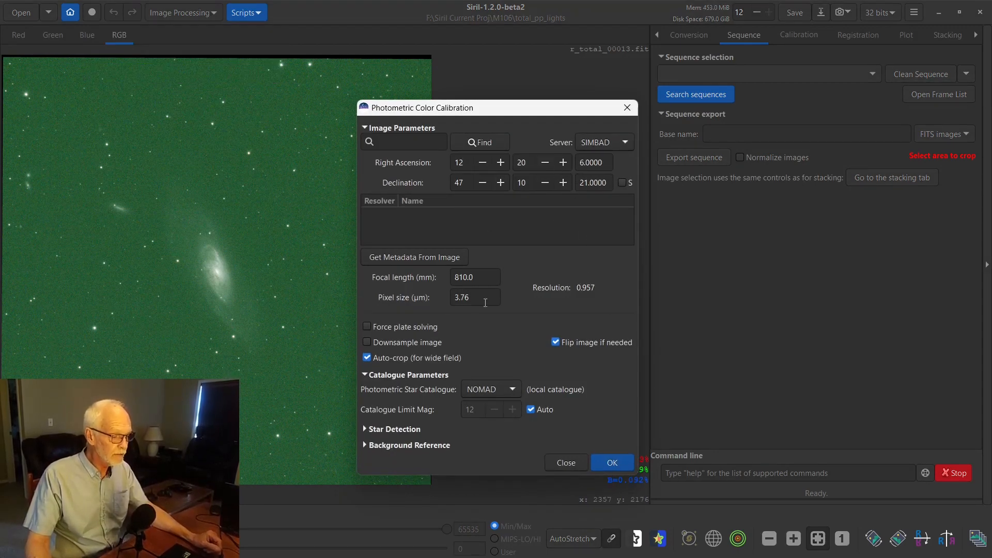
click(556, 342)
click(611, 462)
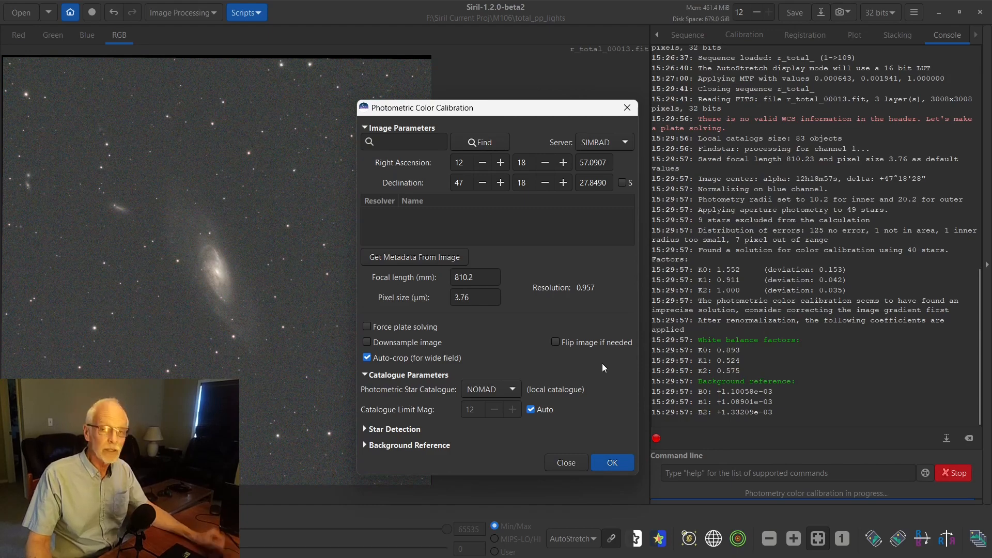
click(565, 464)
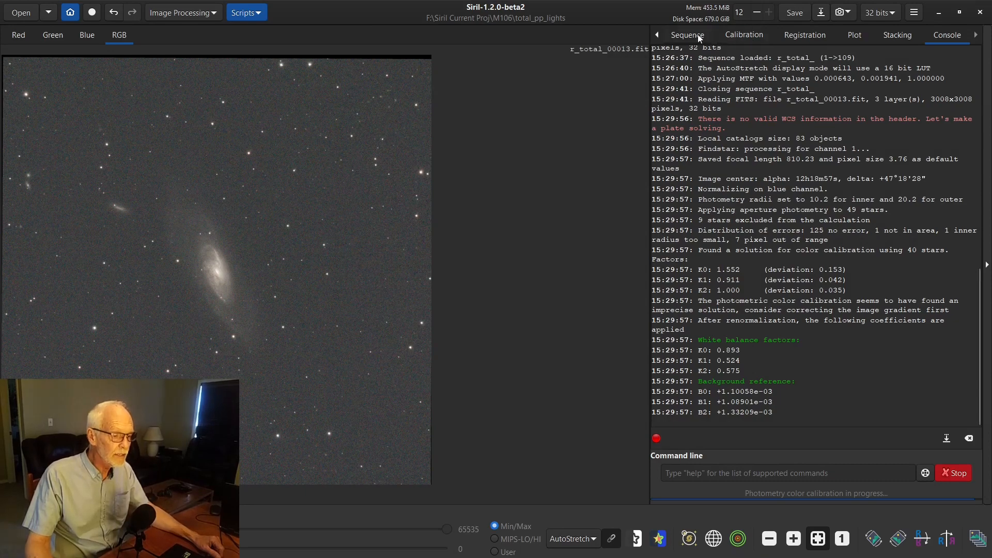
Search for sequences in the working folder again and load r_total_.seq
click(680, 35)
click(697, 93)
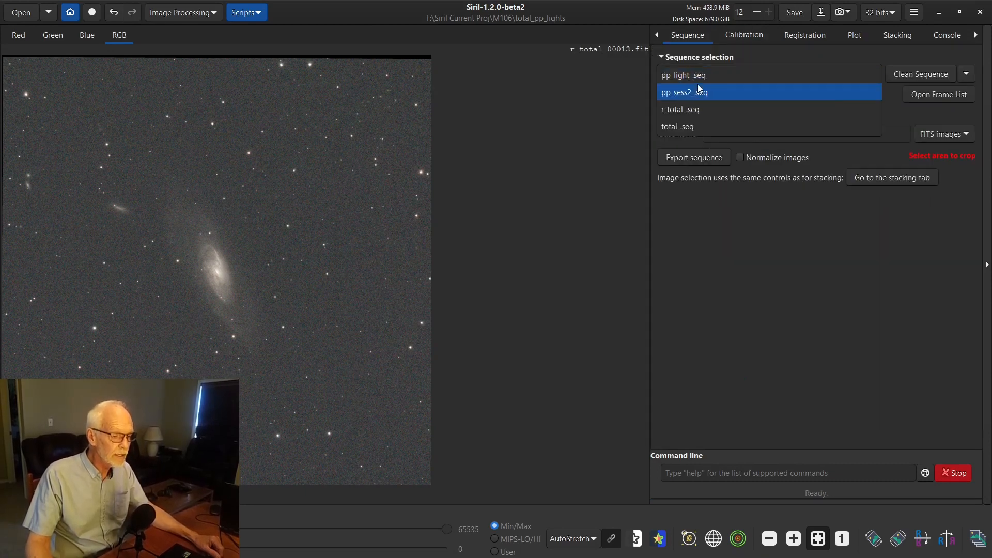
click(691, 111)
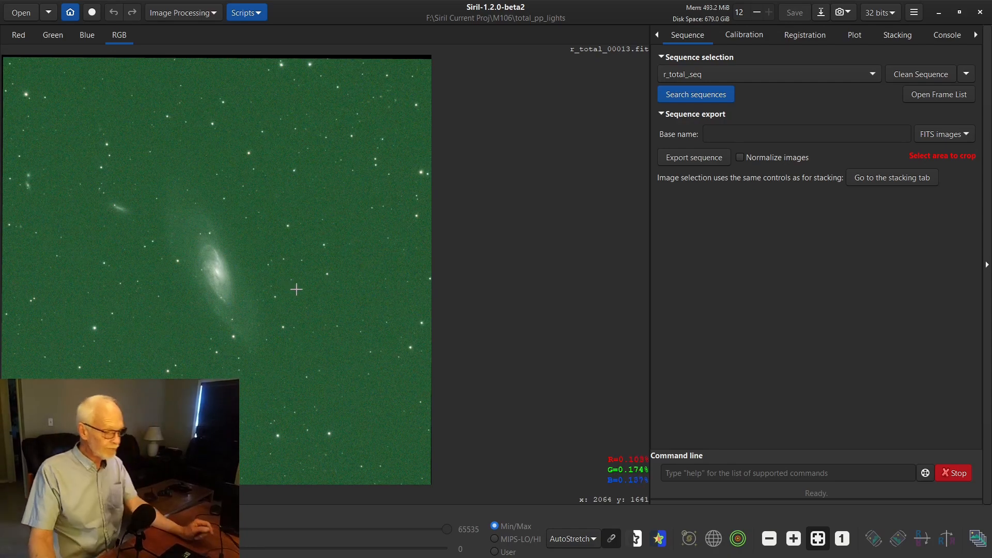
Plot the number of stars against frame for the loaded sequence and examine the frame with the fewest stars
click(743, 35)
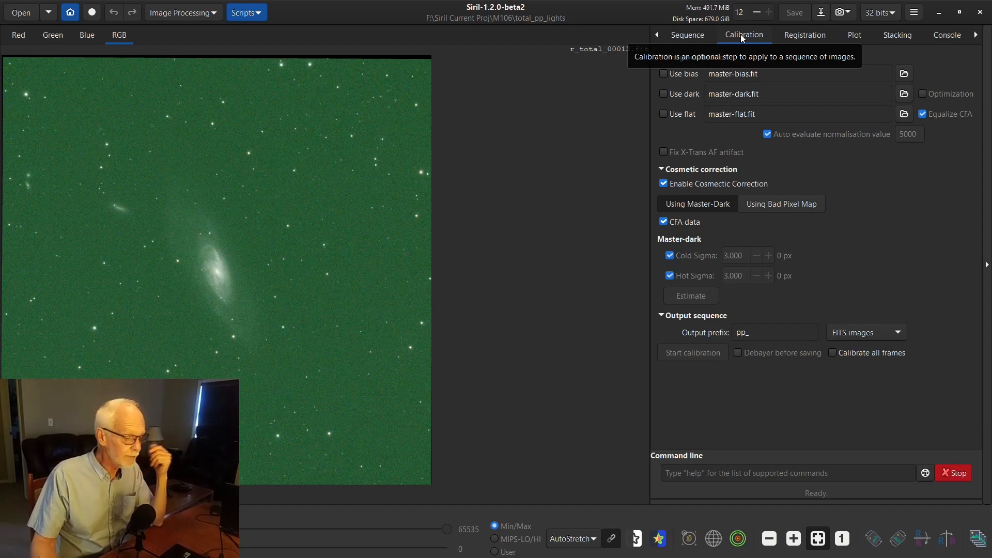
click(858, 36)
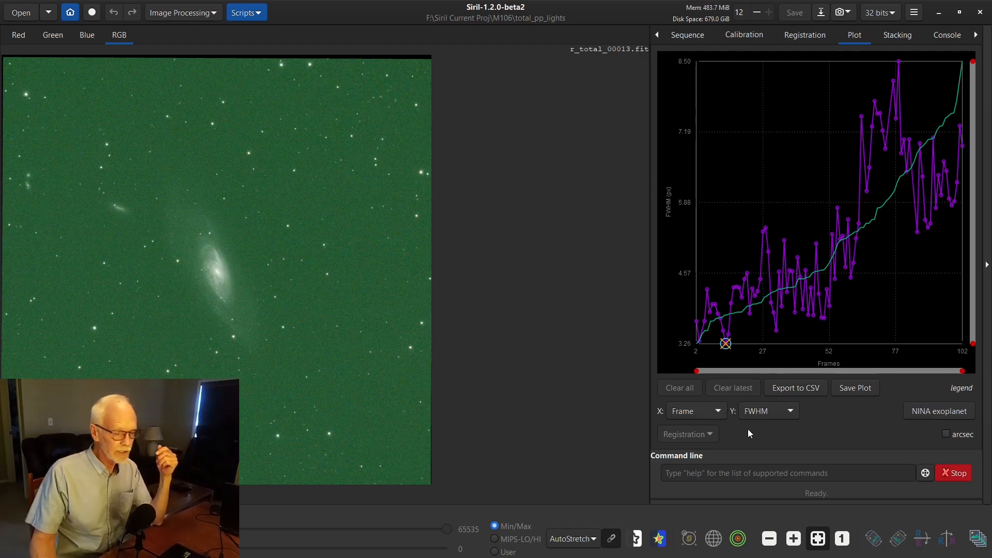
click(761, 411)
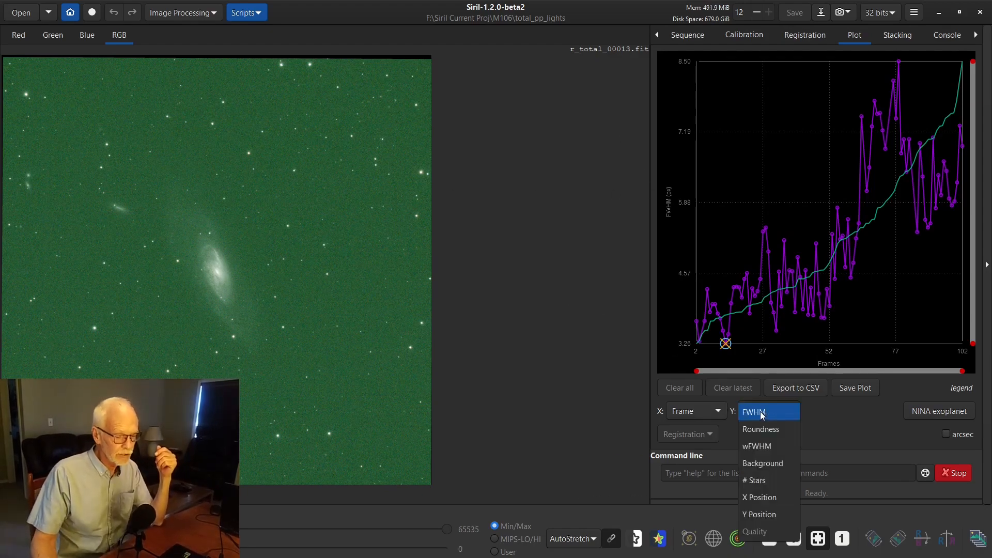
click(768, 480)
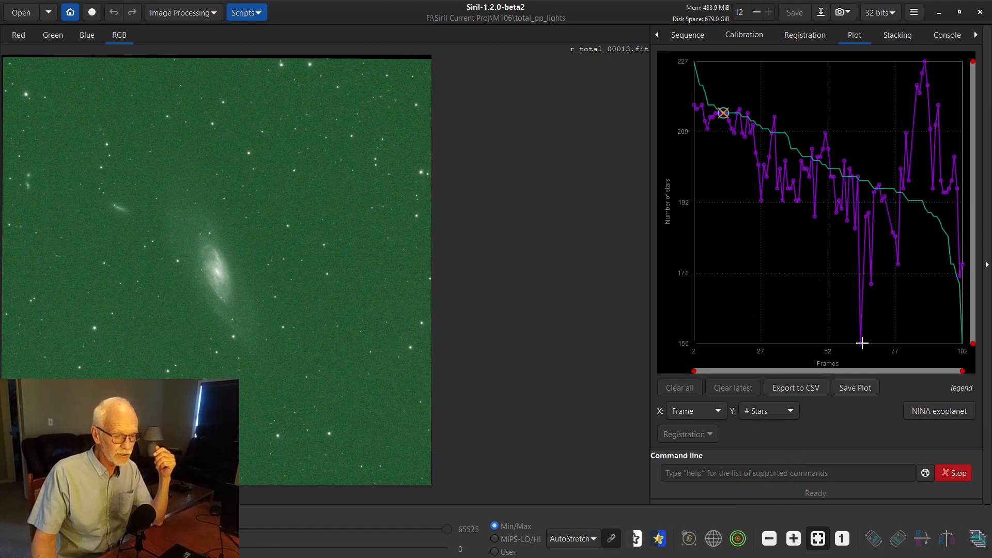
mouse_move(860, 342)
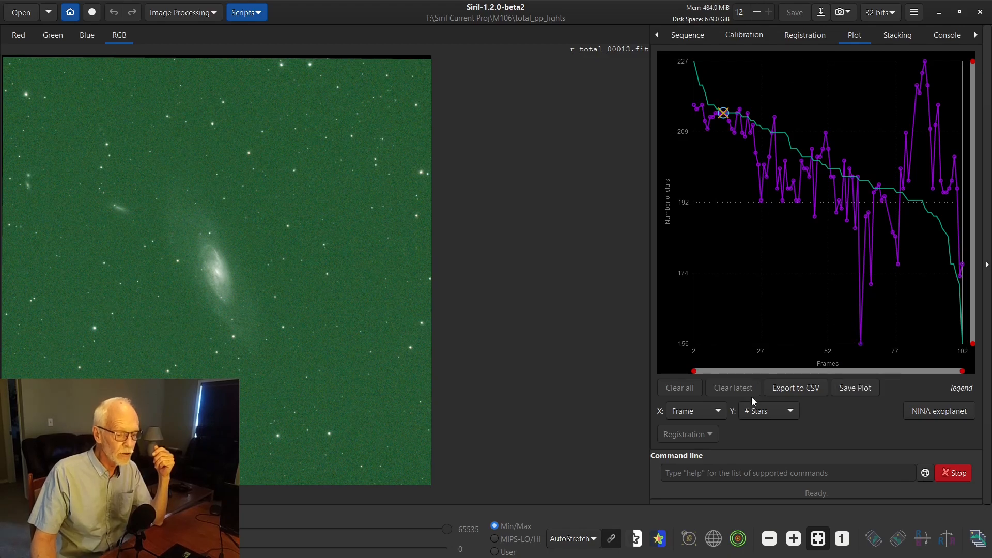
Plot the background value against frame to review the sky brightness, and return the plot to FWHM
click(780, 414)
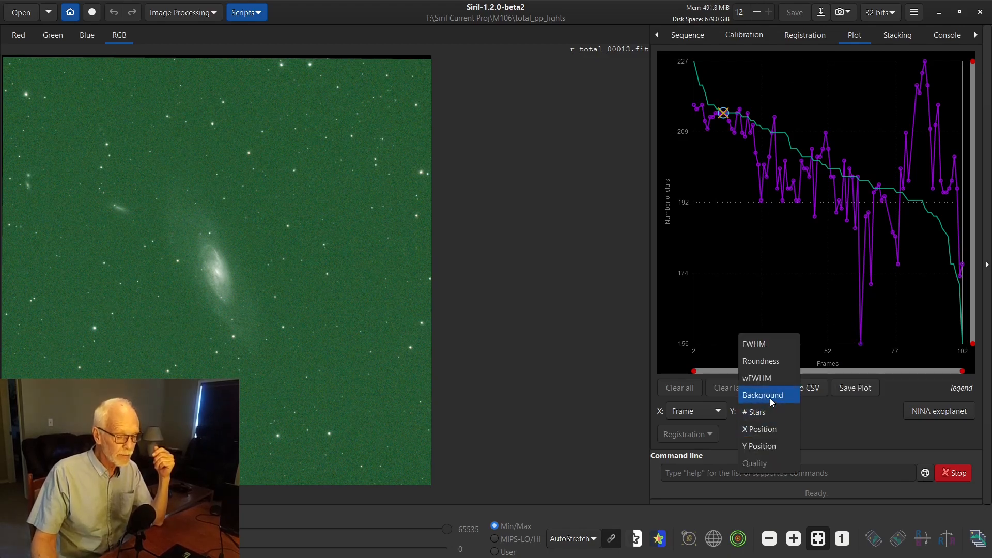
click(770, 397)
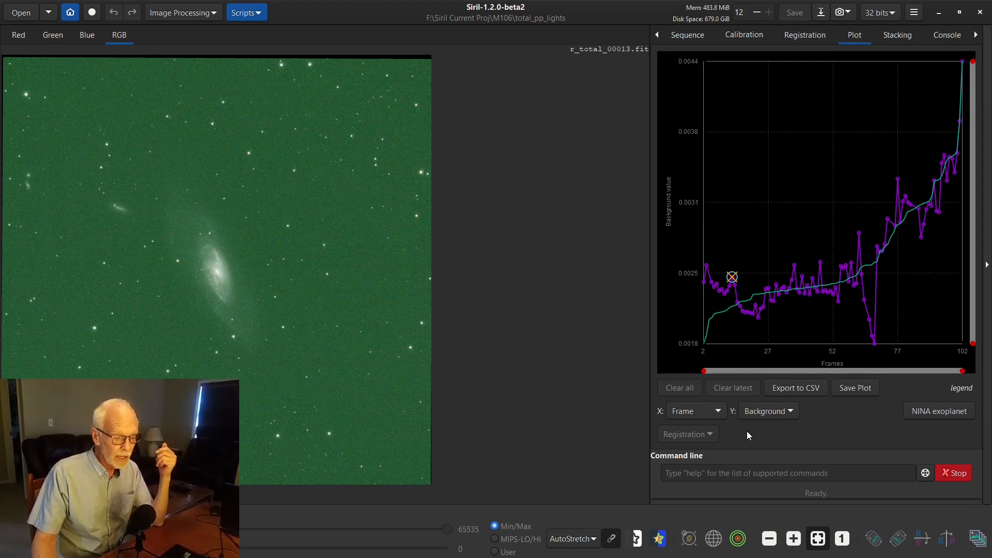
click(762, 412)
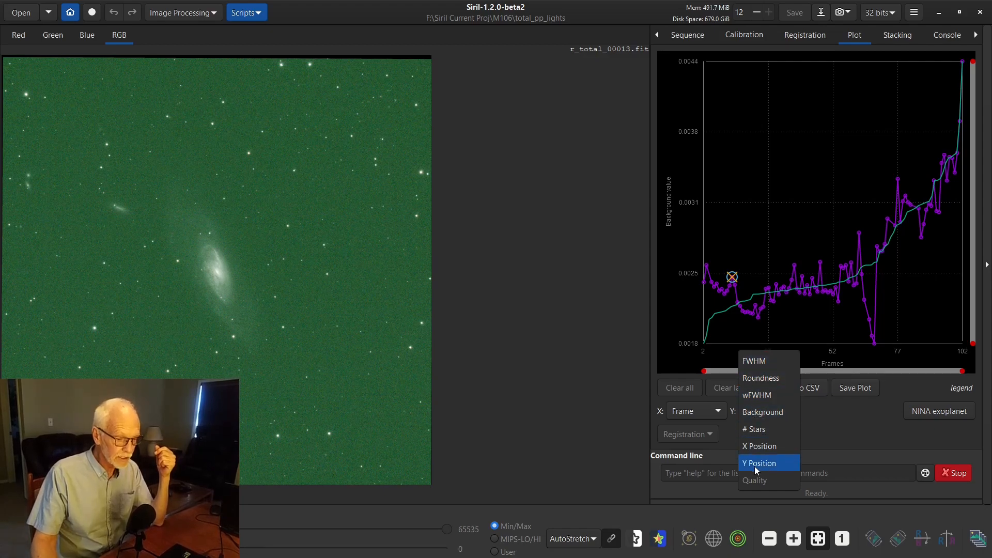
click(789, 366)
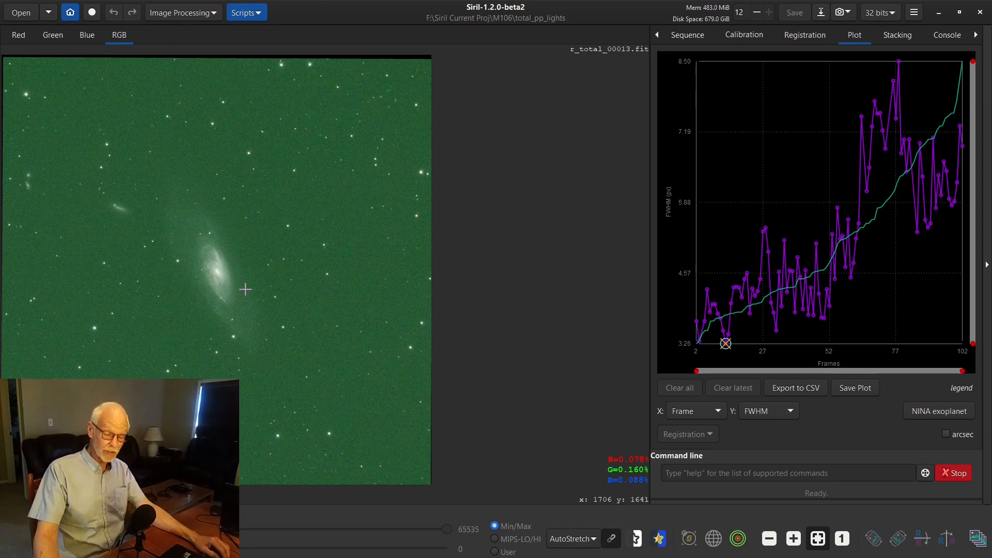
click(767, 411)
click(736, 420)
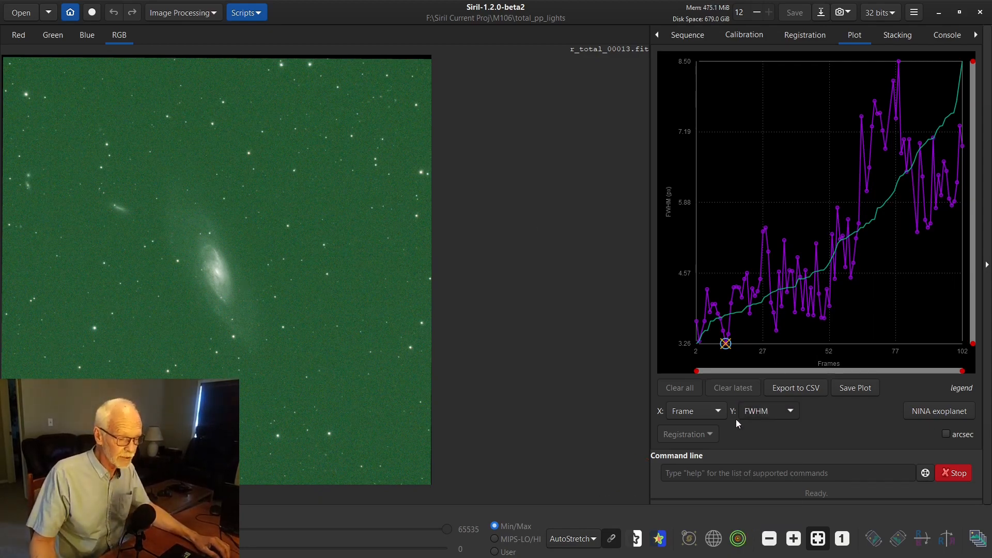
Plot wFWHM against Roundness and examine the cluster of points around the reference frame
click(692, 414)
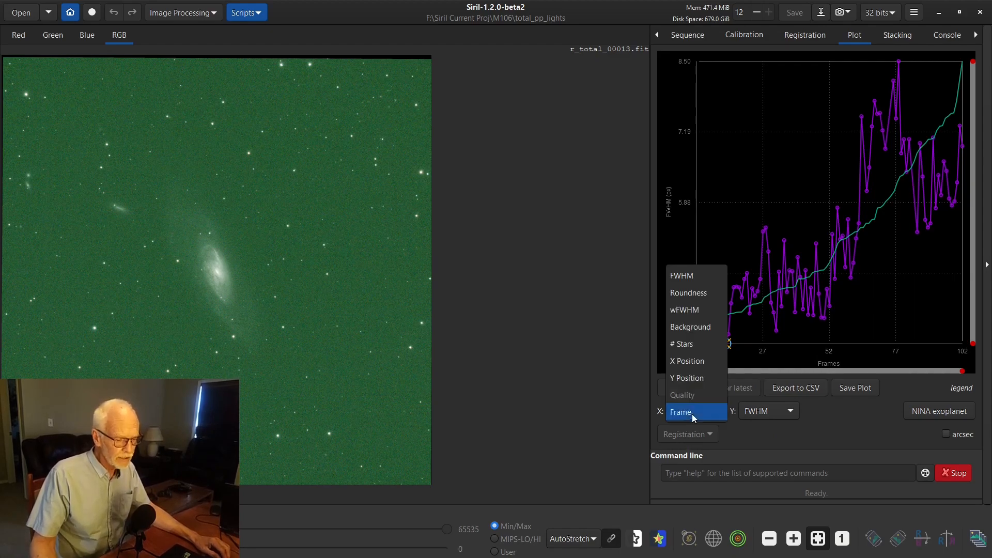
click(690, 293)
click(771, 417)
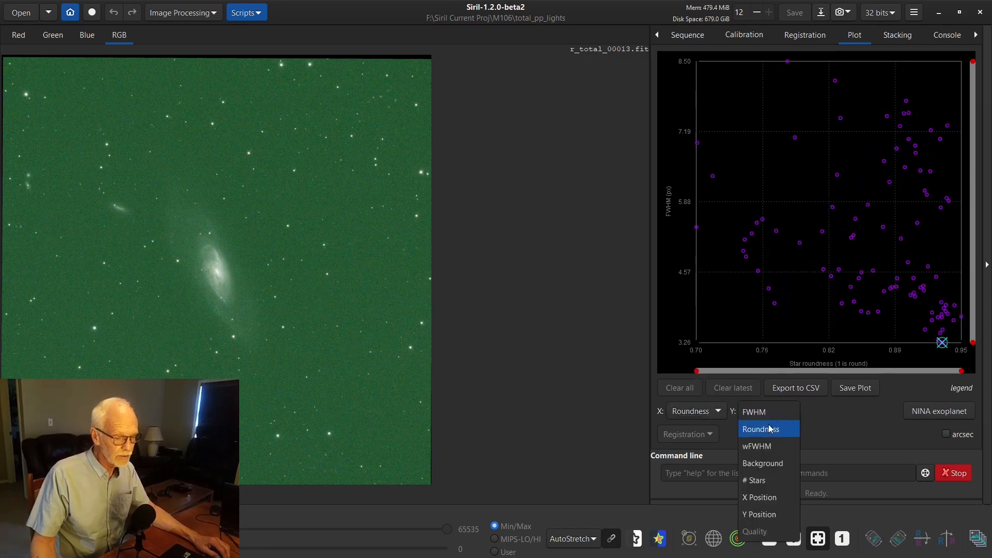
click(767, 445)
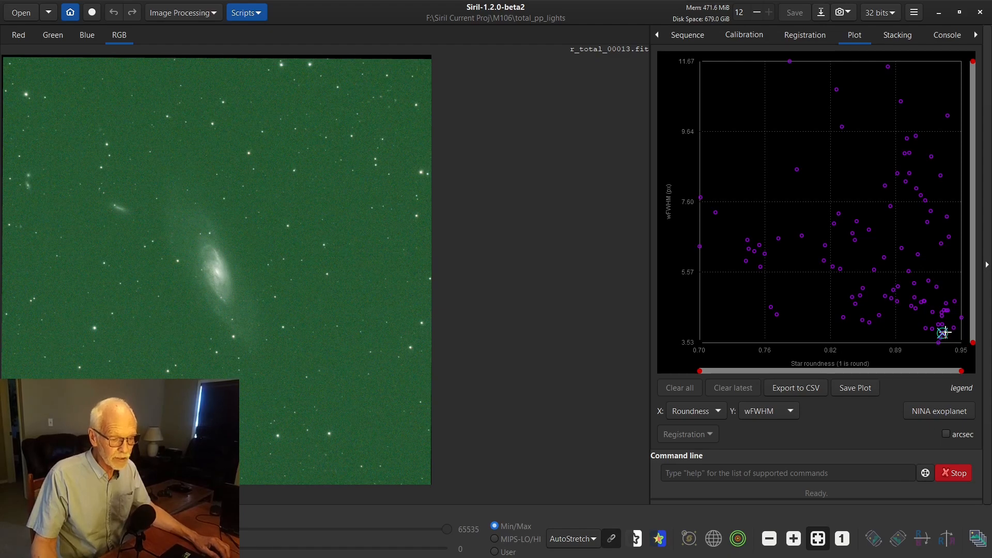
mouse_move(950, 333)
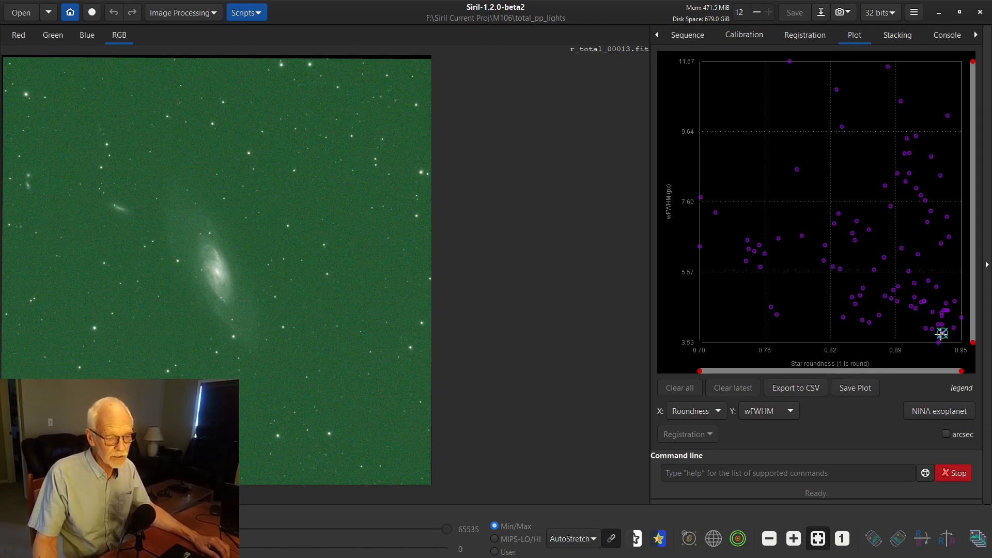
mouse_move(942, 333)
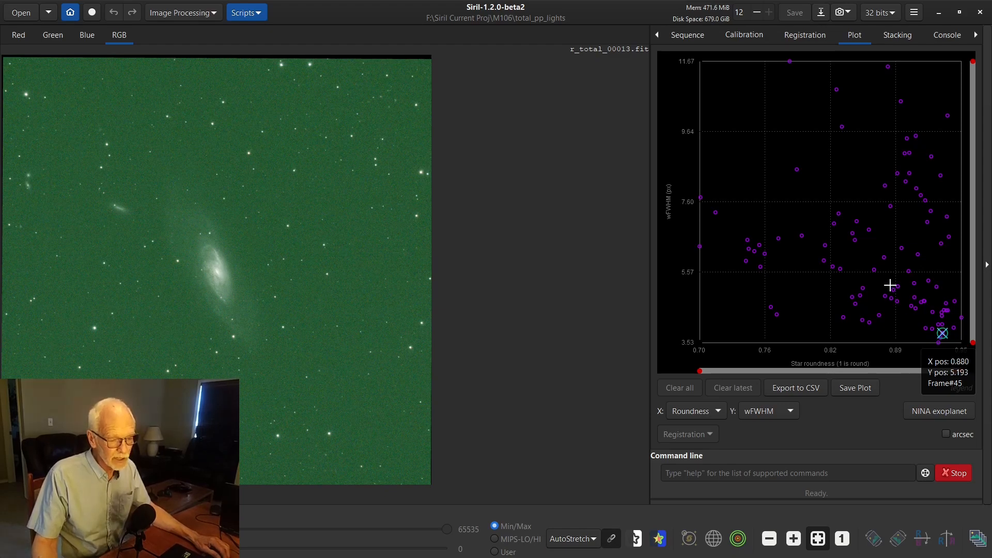
Compare FWHM against Roundness, and restore the plot to FWHM by Frame
click(771, 409)
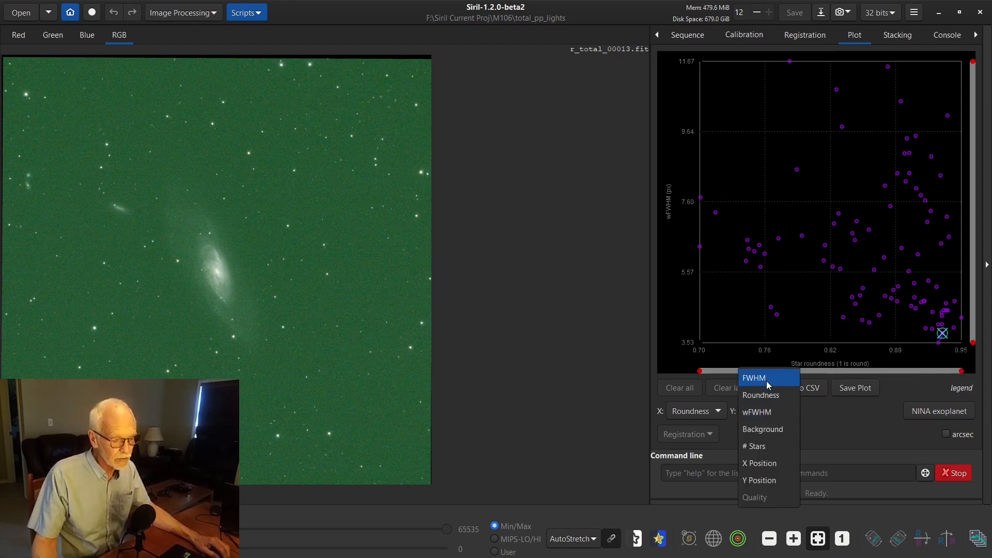
click(768, 385)
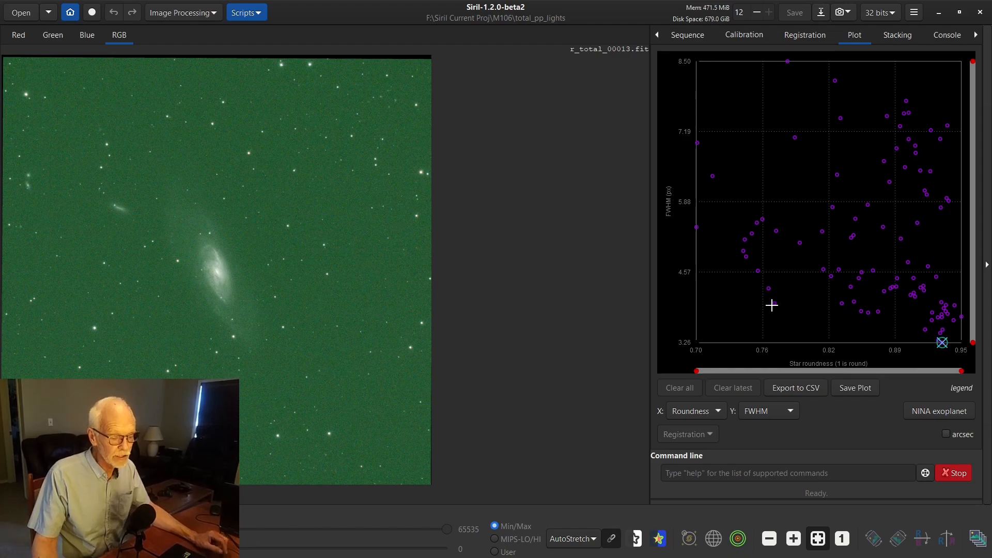
click(704, 410)
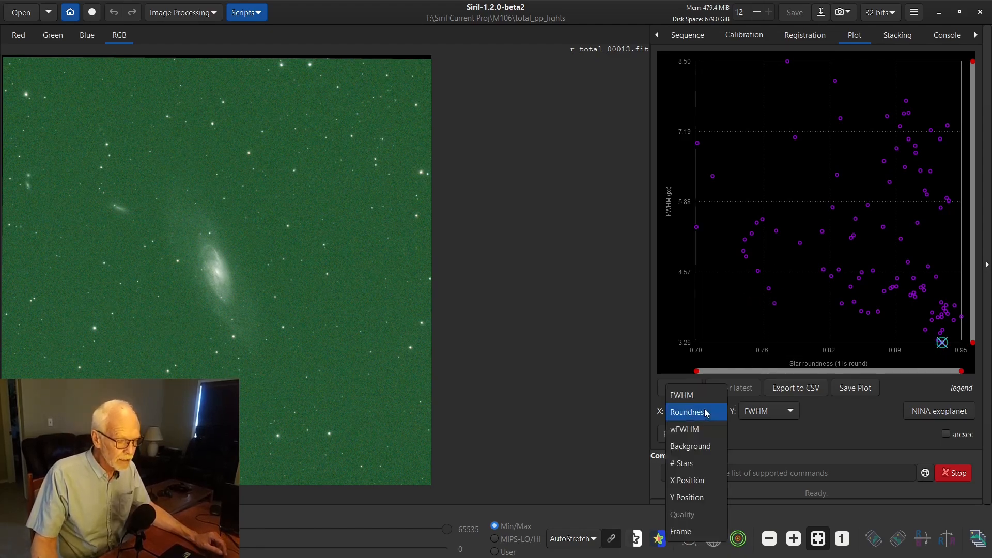
click(693, 531)
click(788, 411)
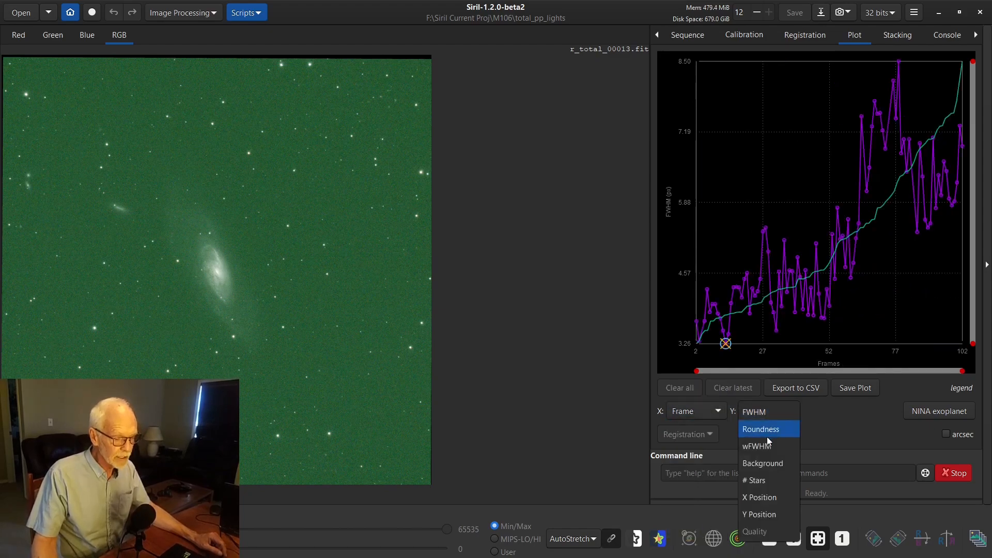
click(767, 413)
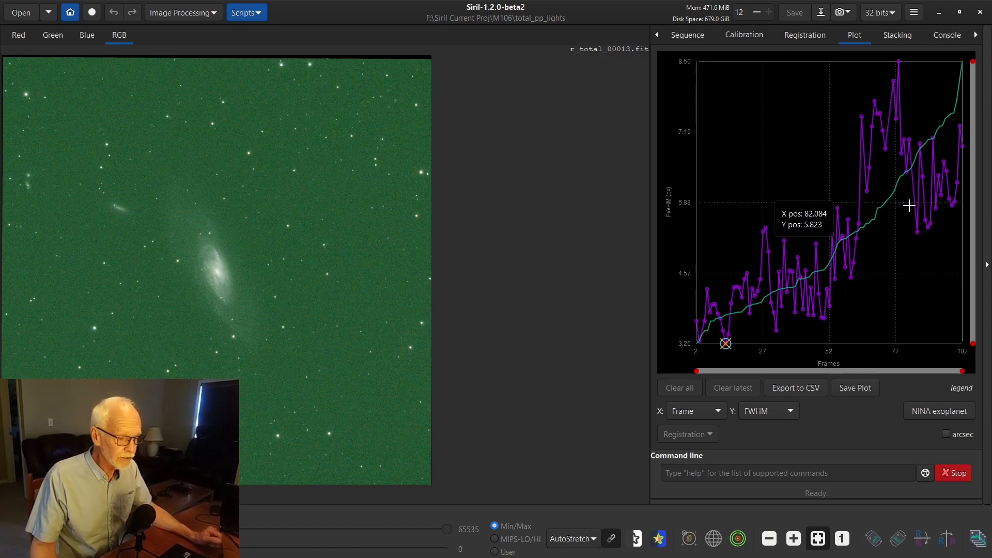
Plot Roundness by frame and exclude the points between frames 9 and 86 with star roundness from 0.70 to 0.73
click(768, 411)
click(773, 429)
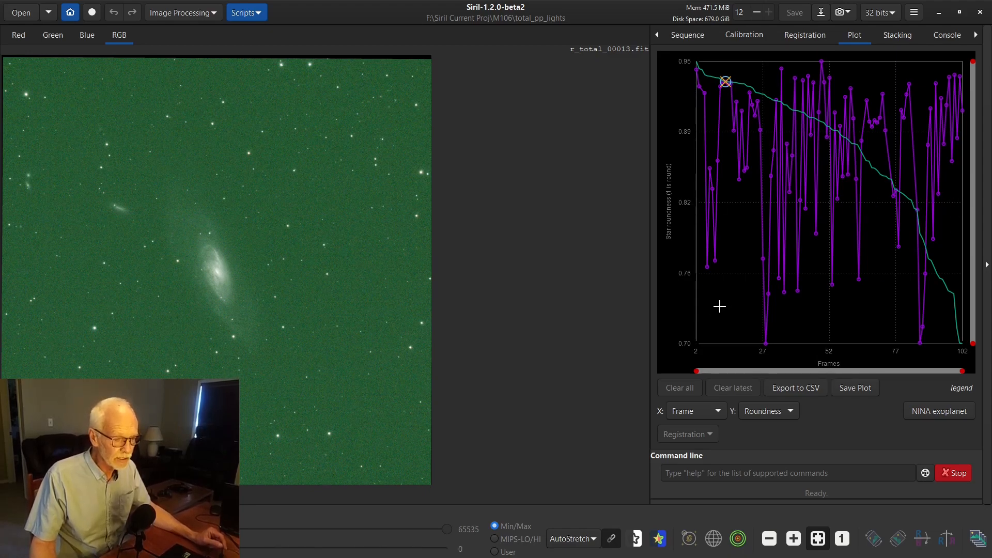
drag(715, 307, 947, 356)
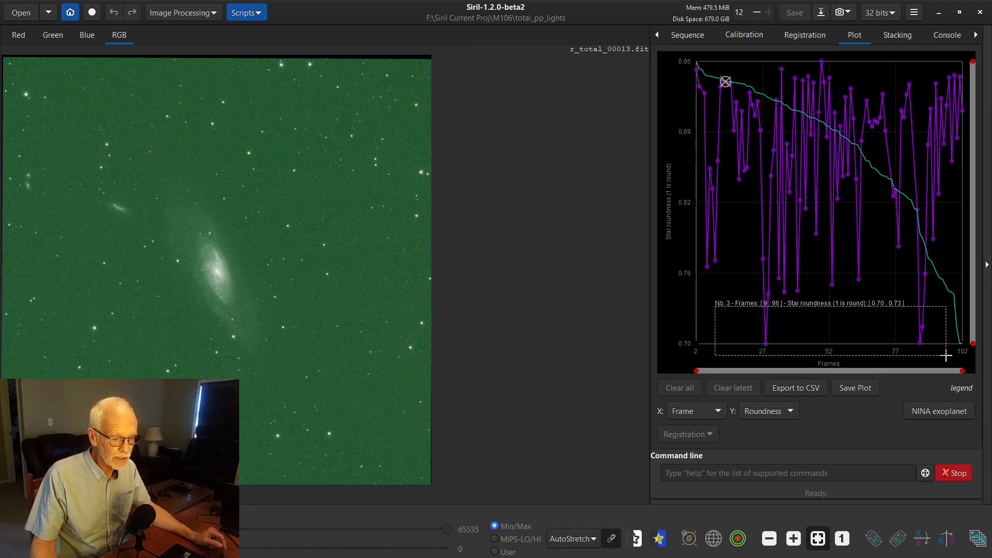
right_click(826, 327)
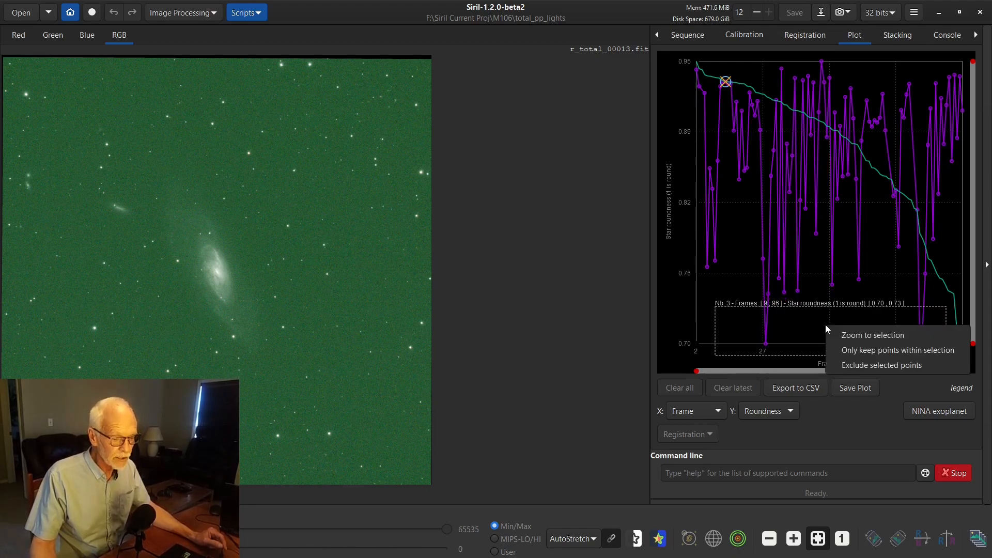
click(857, 366)
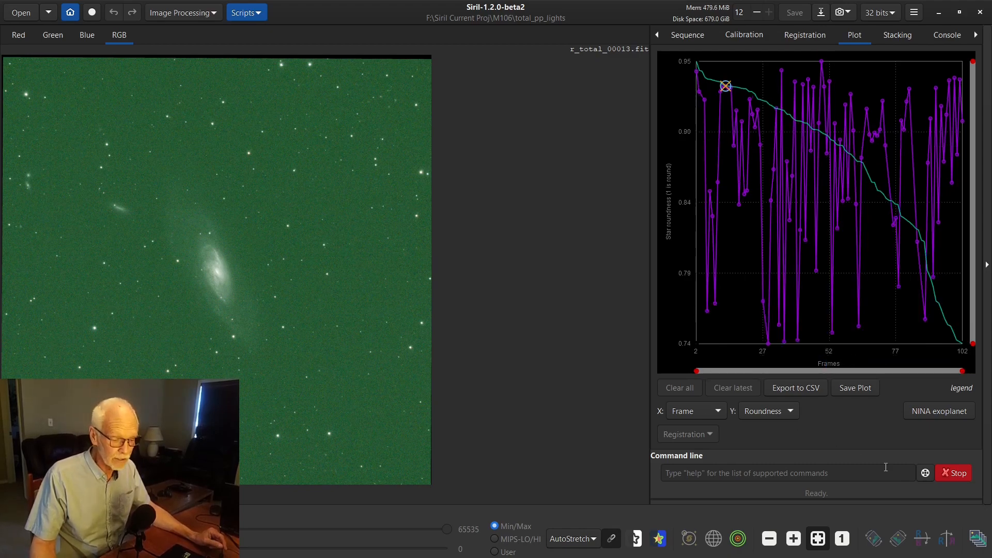
Toggle the inclusion of r_total_00013.fit in the Frame List, include all images of the sequence again, and close the list
click(979, 539)
click(417, 175)
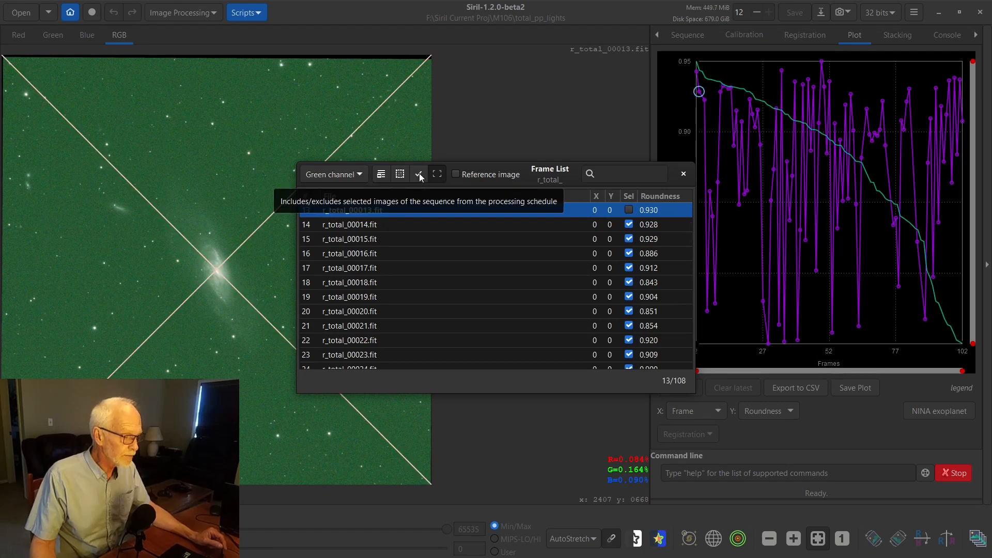
click(419, 174)
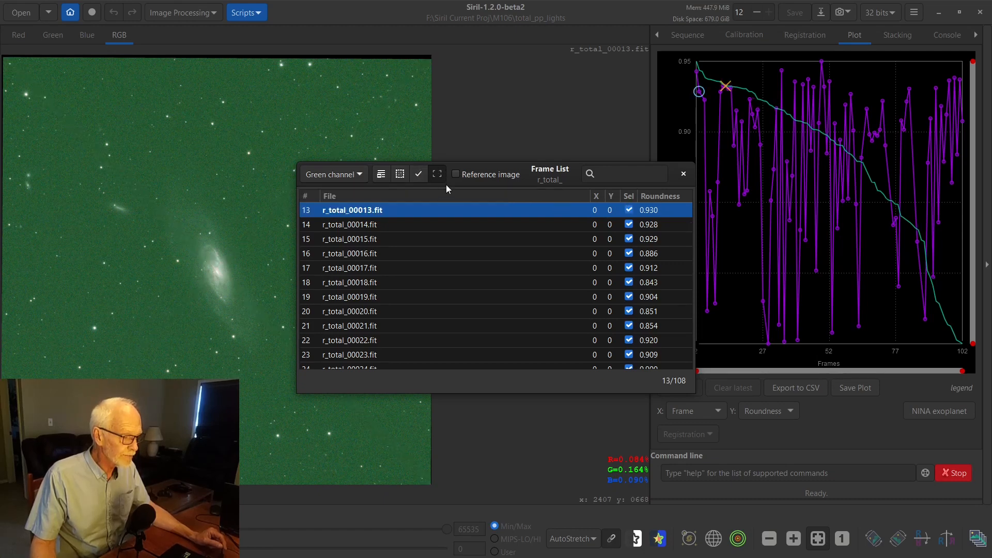
click(400, 175)
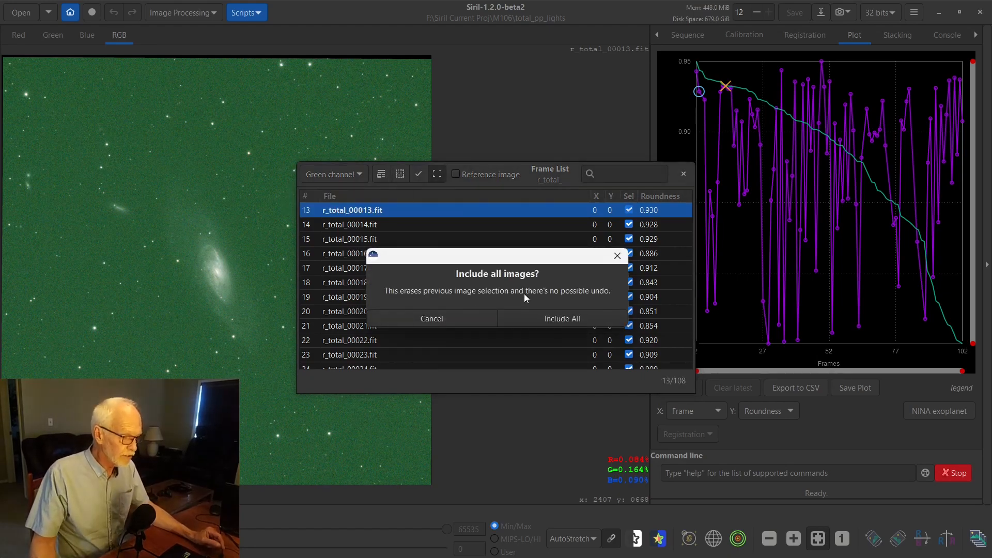
click(572, 316)
click(683, 173)
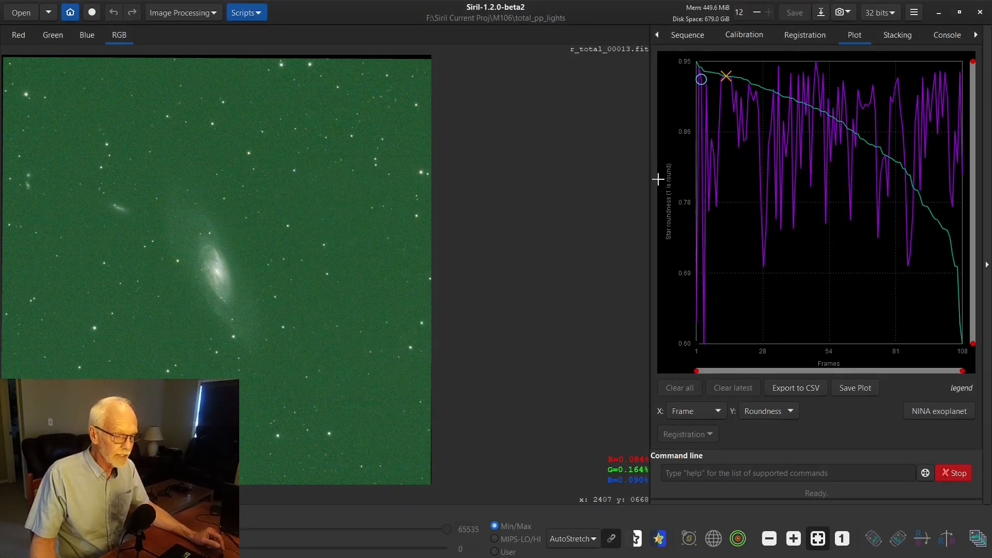
Plot FWHM by frame and exclude the peak points between frames 62 and 96 with FWHM above about 8.59 px
click(763, 419)
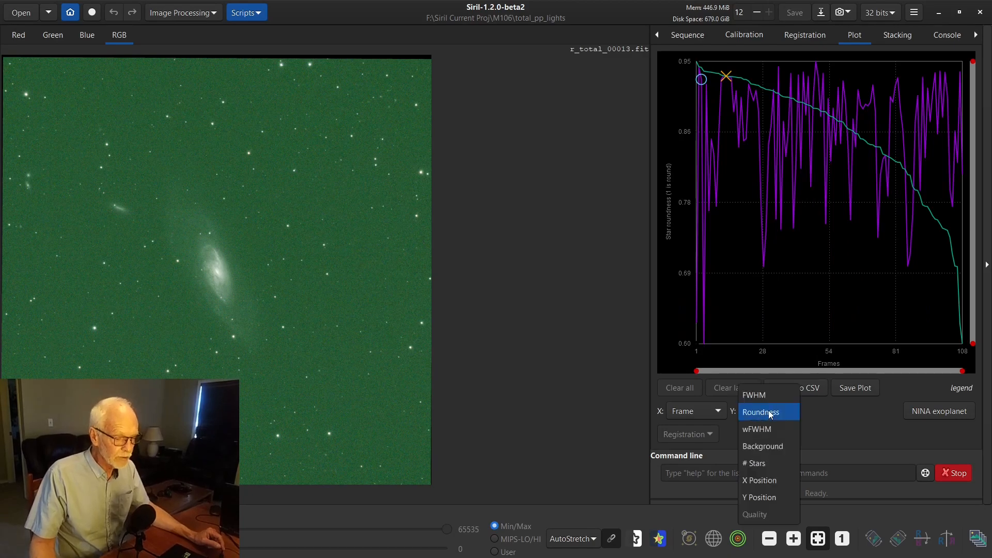
click(783, 395)
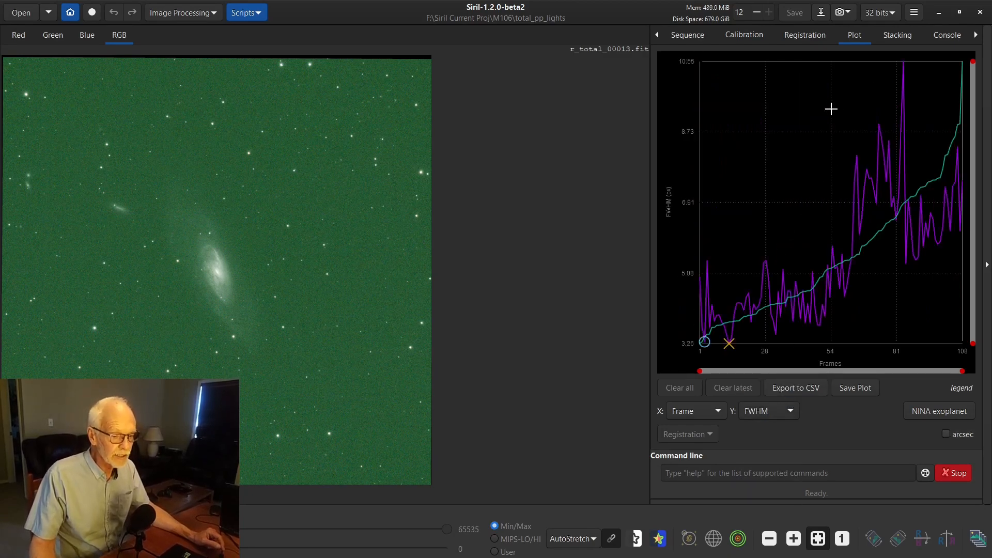
drag(803, 102, 942, 77)
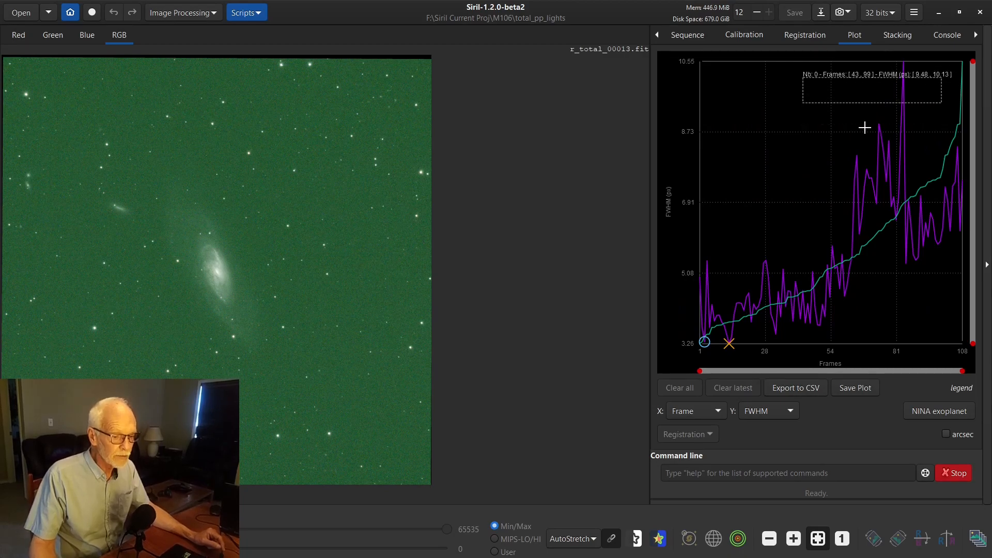
drag(850, 137, 933, 55)
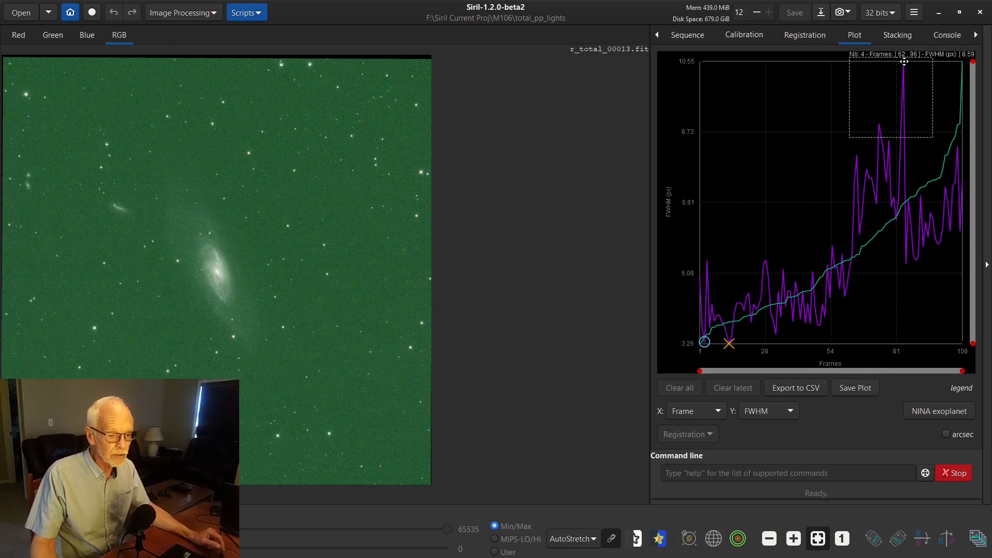
right_click(878, 83)
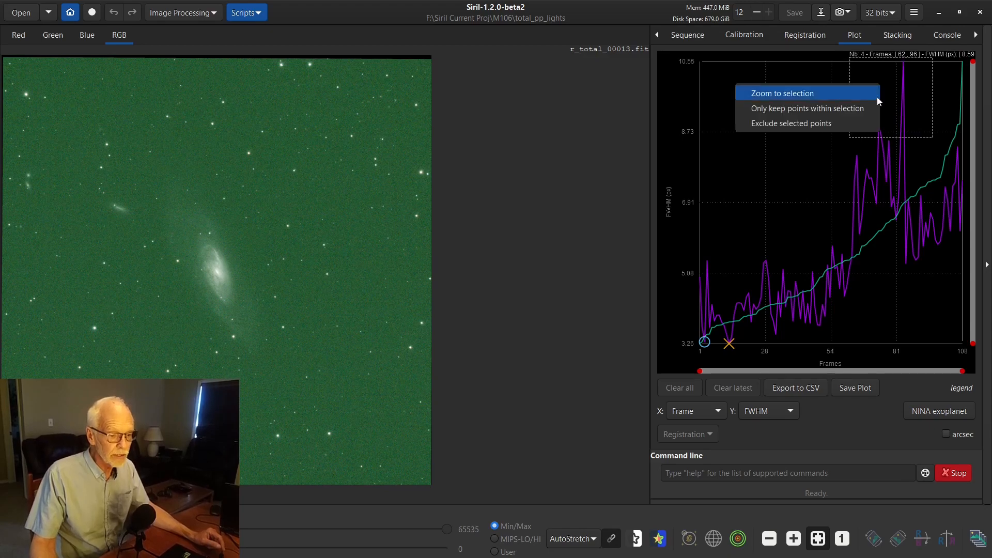
click(848, 121)
Plot Roundness by frame and exclude the points between frames 1 and 94 with star roundness from 0.60 to 0.72
click(772, 420)
click(774, 427)
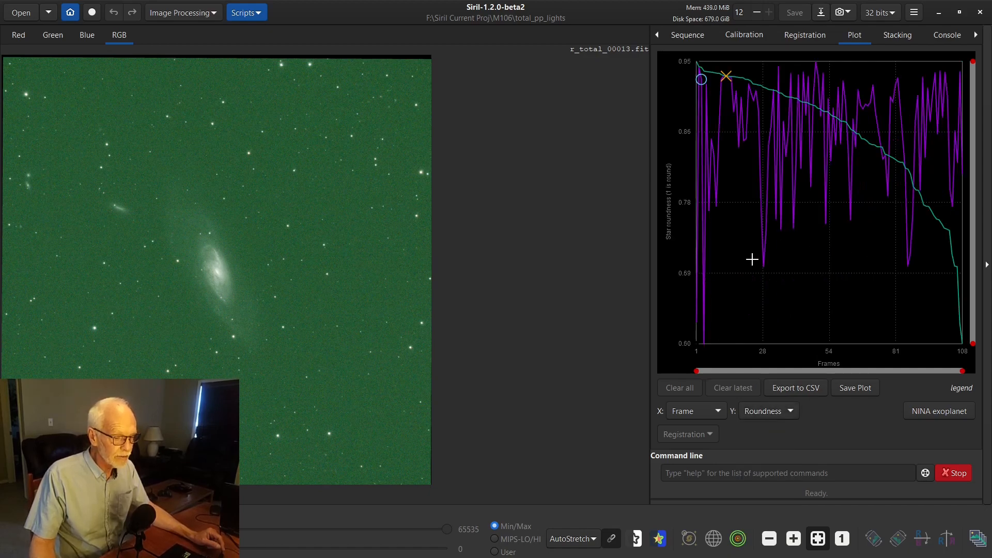
drag(927, 248, 668, 360)
right_click(791, 273)
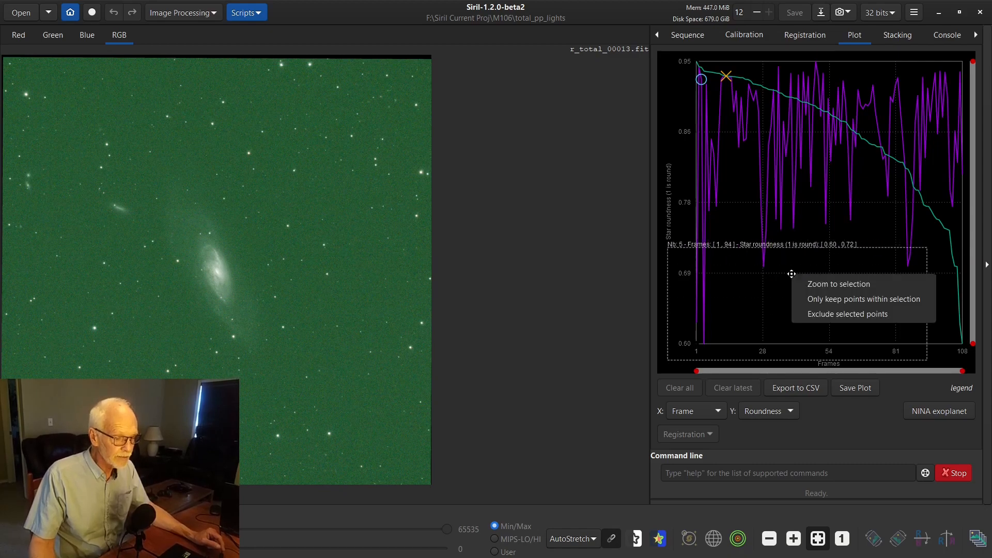
click(824, 313)
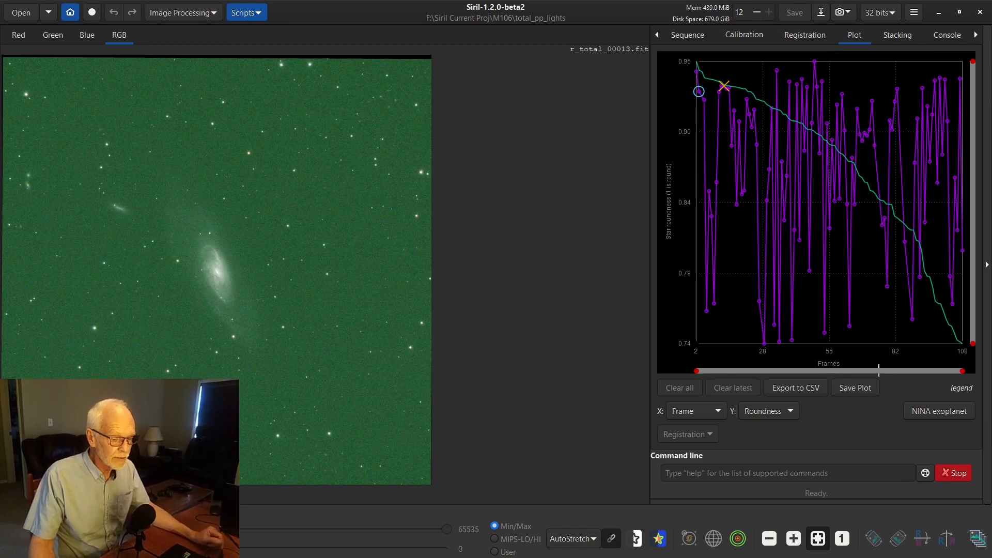
Plot Background by frame and show frame 106 from the highest peak of the curve
click(760, 412)
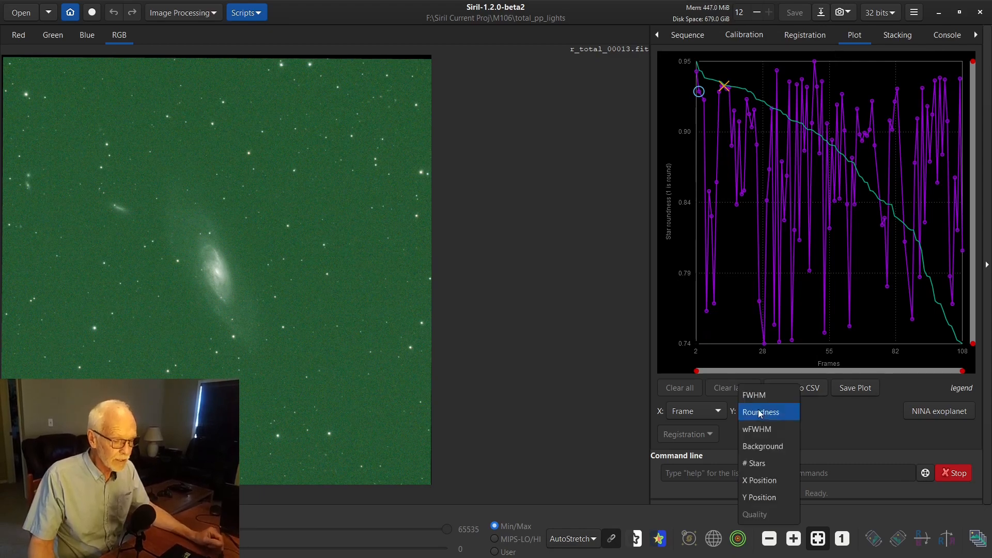
click(763, 446)
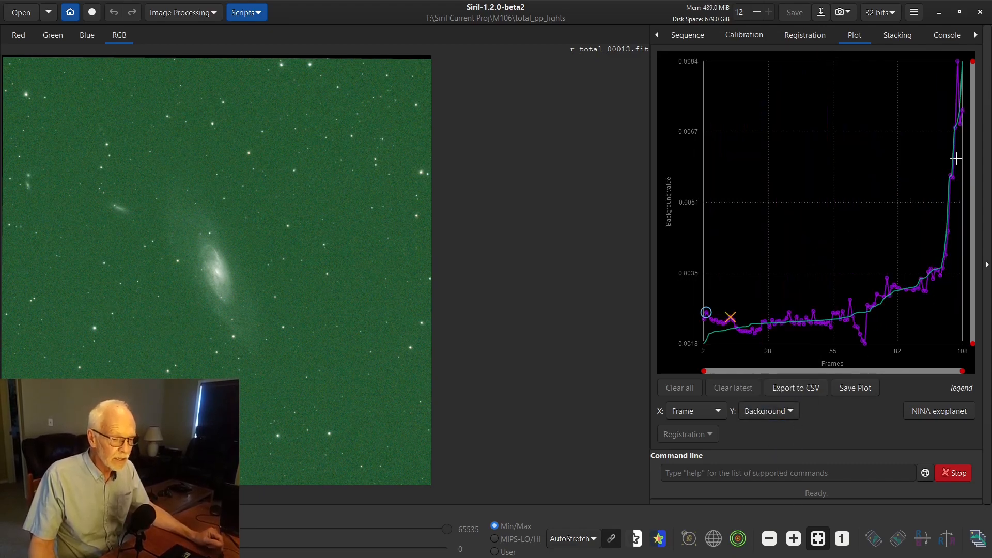
mouse_move(961, 78)
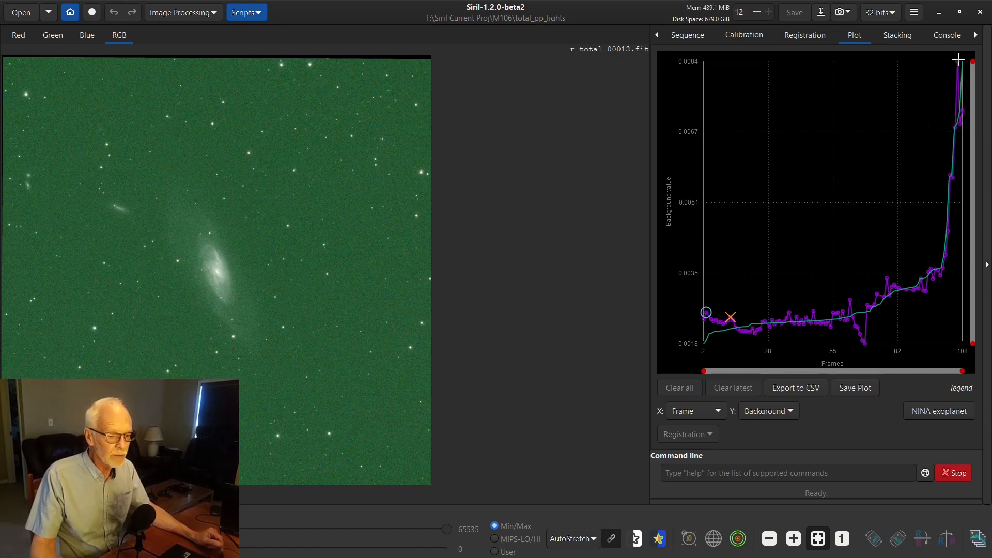
right_click(959, 60)
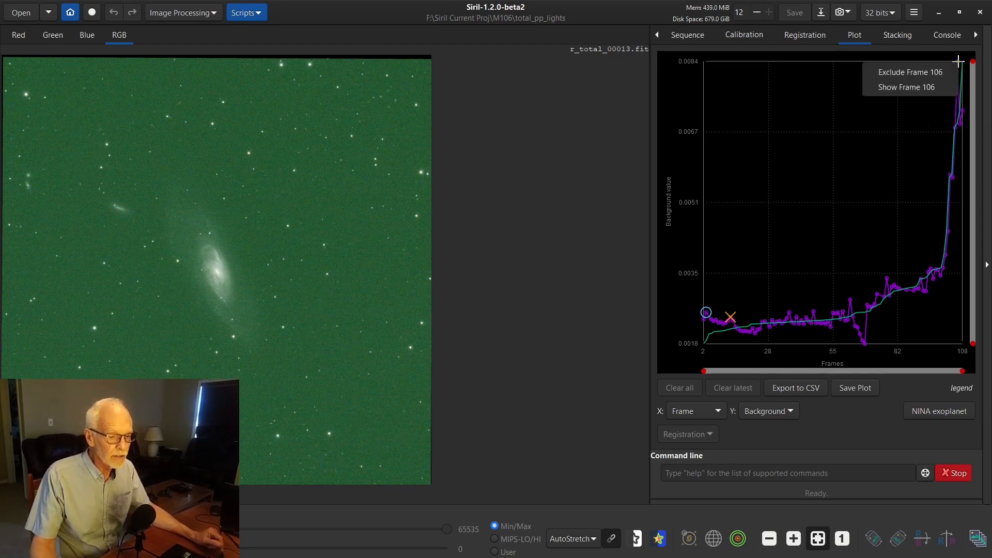
click(921, 87)
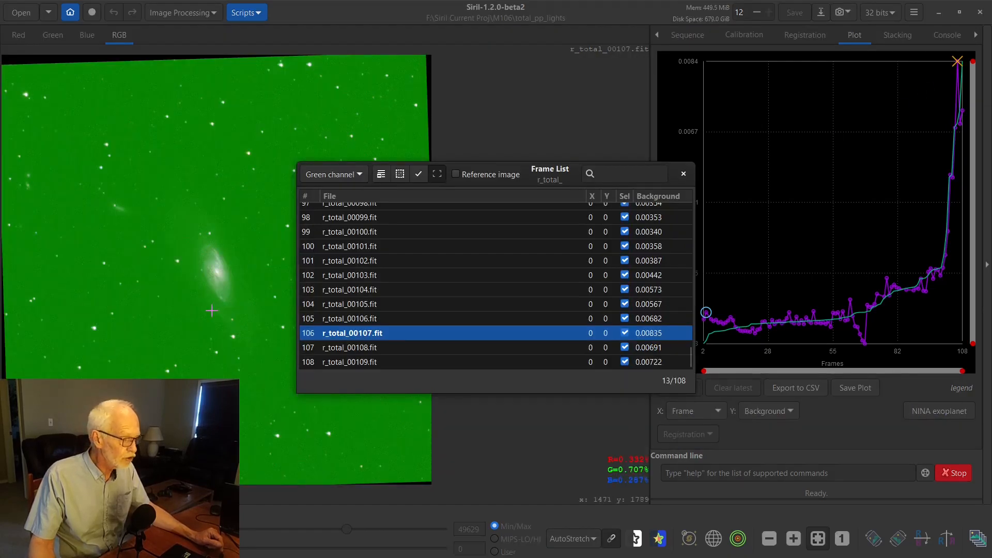
Examine the images of frames 102 to 108 in the Frame List, and close the list
drag(483, 174, 550, 134)
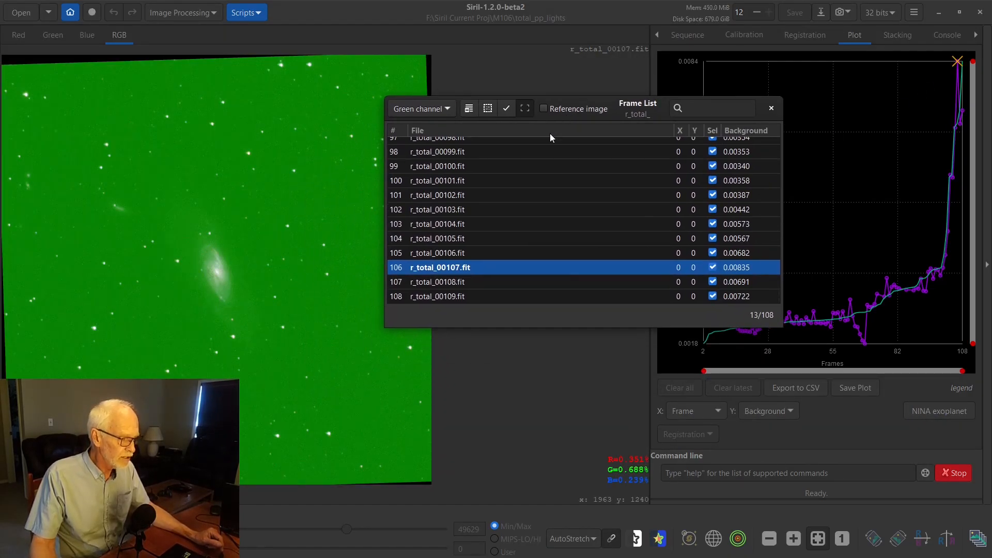
click(478, 284)
click(476, 296)
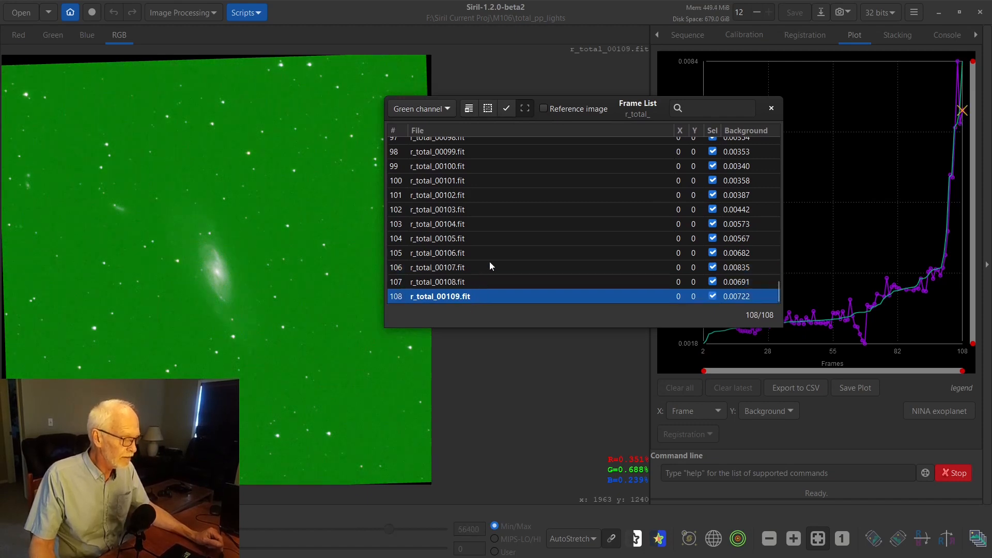
click(495, 240)
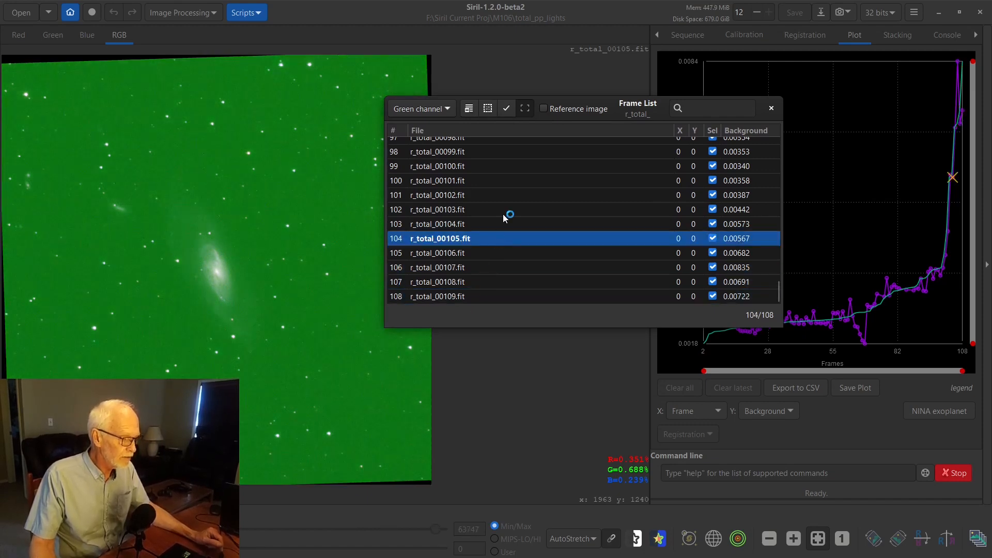
click(503, 213)
click(504, 227)
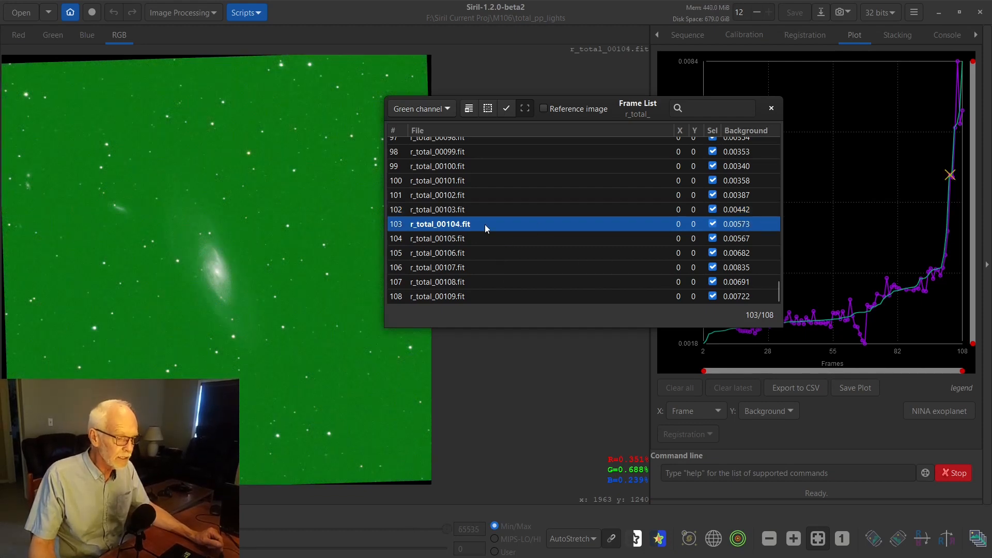
click(470, 238)
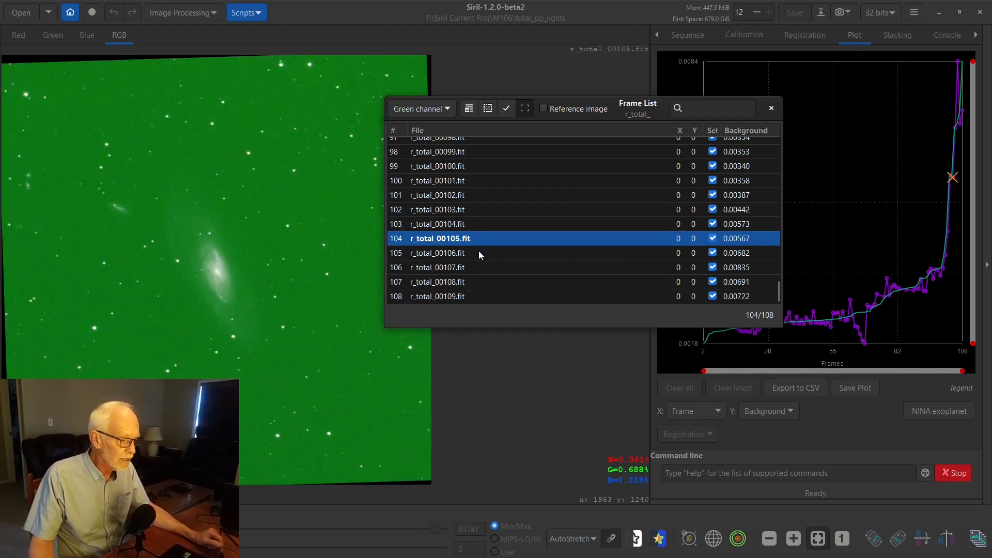
click(478, 252)
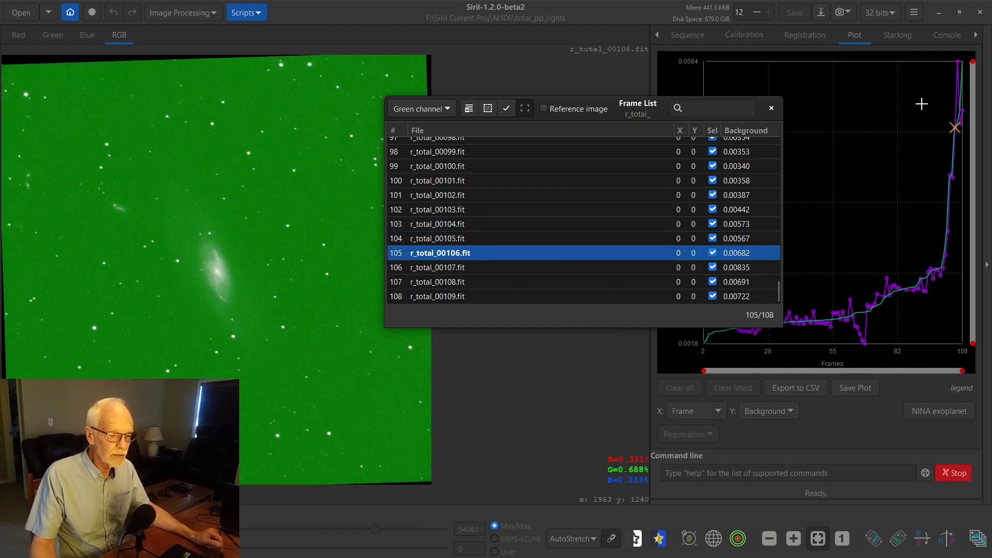
click(965, 139)
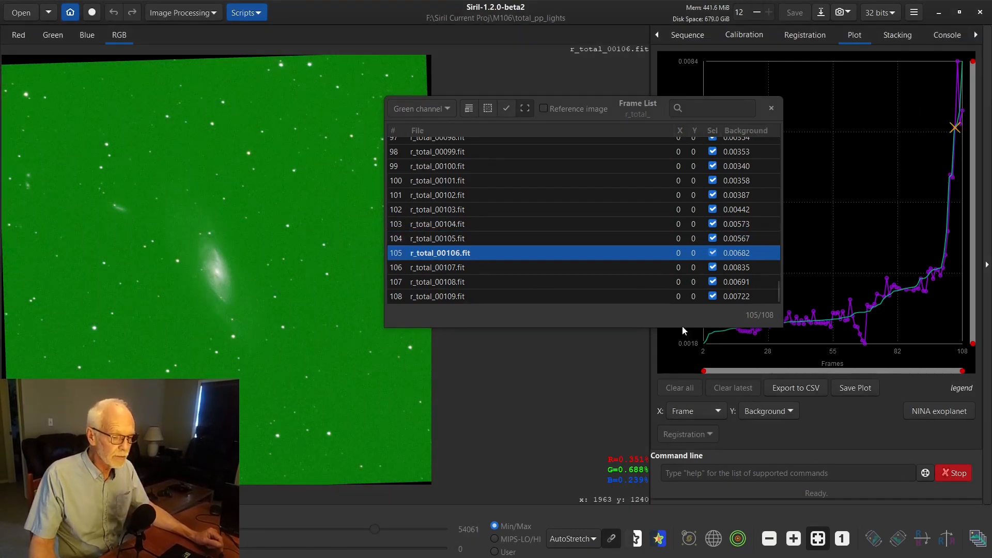
click(772, 108)
Exclude the highest background points between frames 81 and 108 from the sequence
drag(889, 78, 983, 96)
drag(897, 146, 965, 48)
right_click(934, 92)
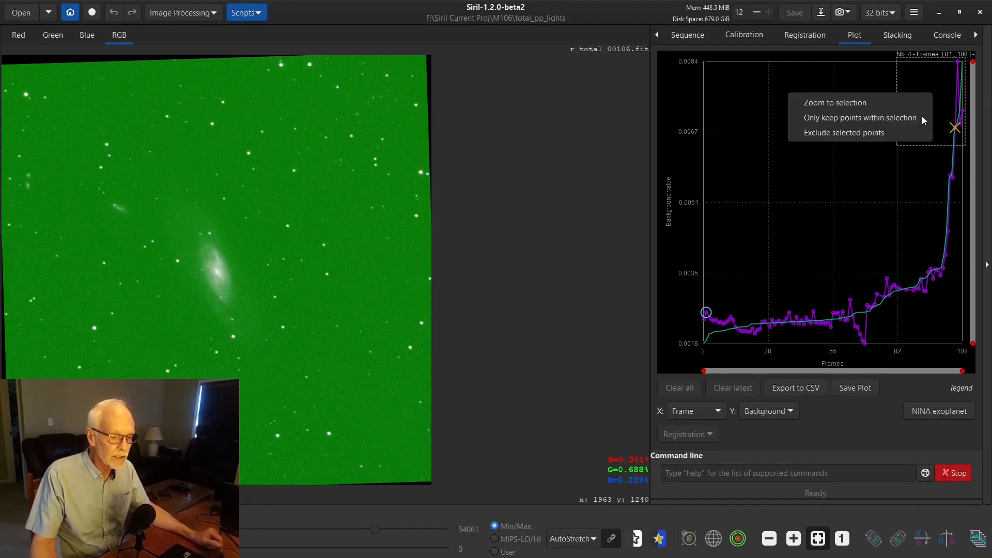
click(868, 133)
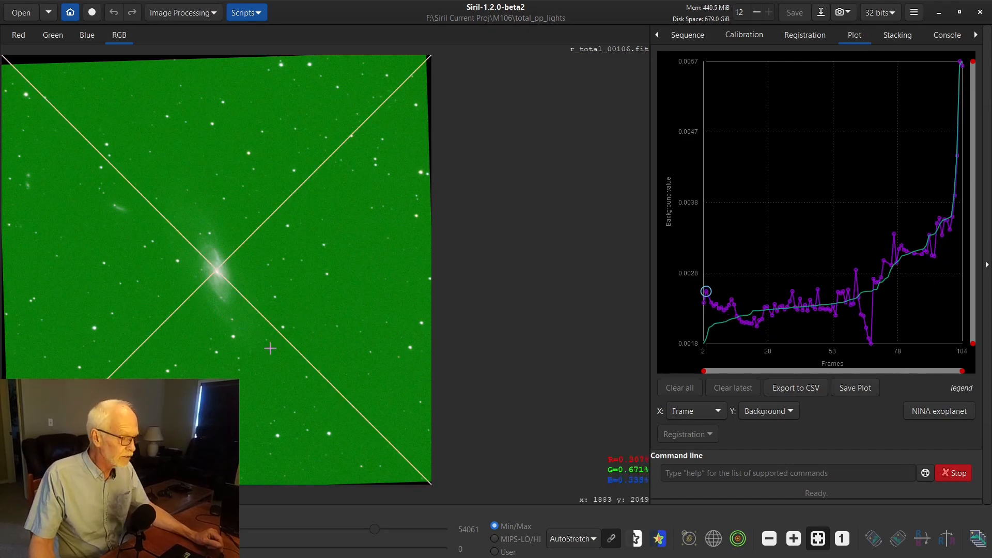
Set the sequence's stacking method to Average stacking with rejection
click(899, 36)
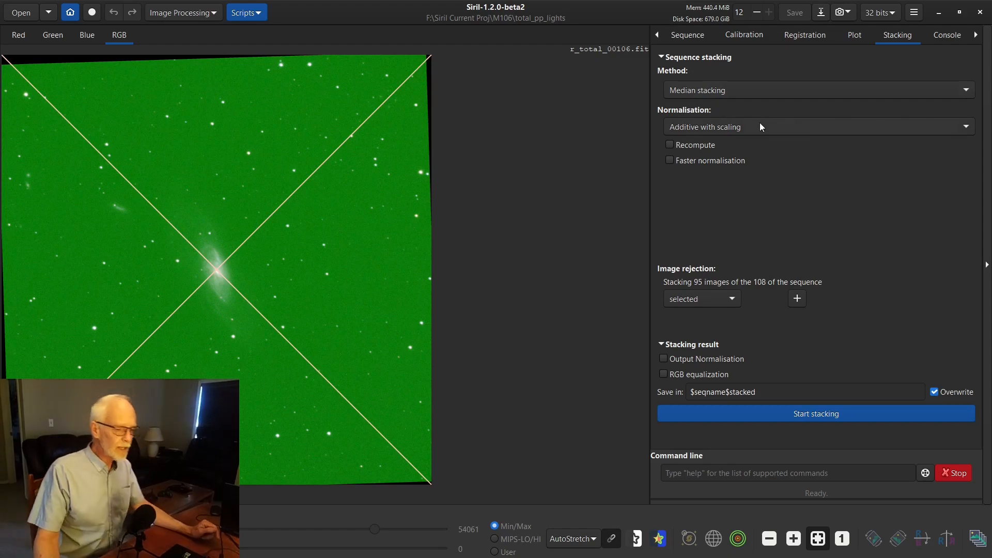
click(755, 92)
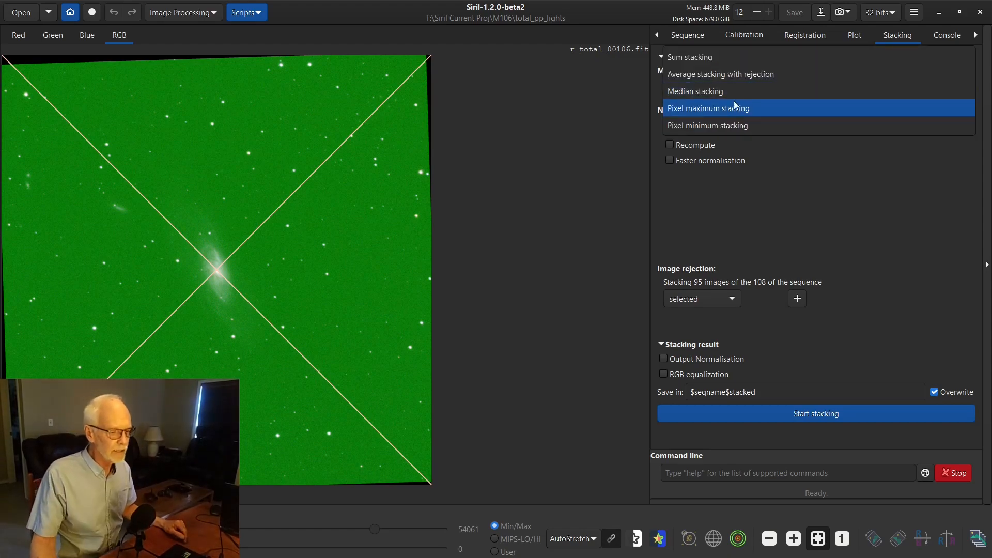
click(730, 75)
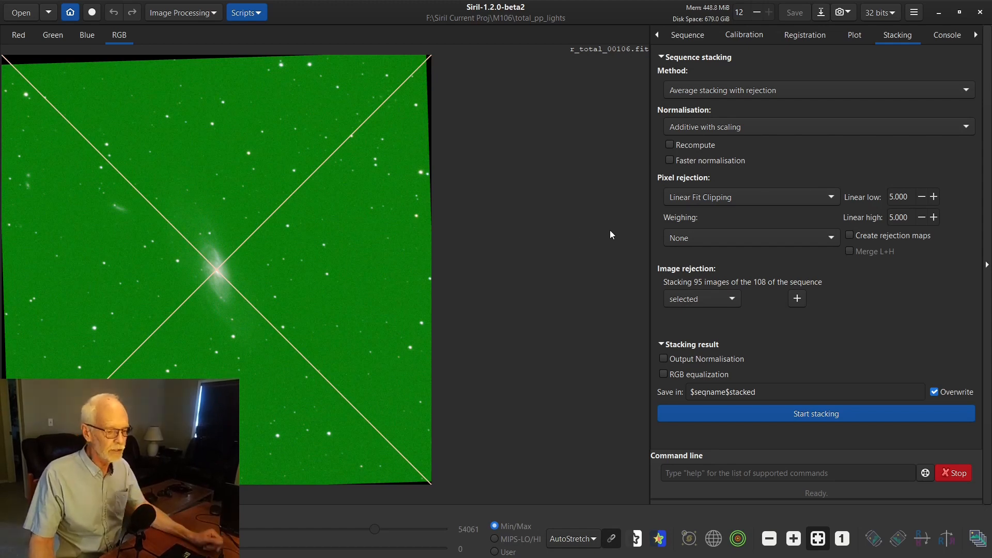
Set pixel rejection to Generalized Extreme Studentized Deviate Test and keep the normalisation at Additive with scaling
click(744, 198)
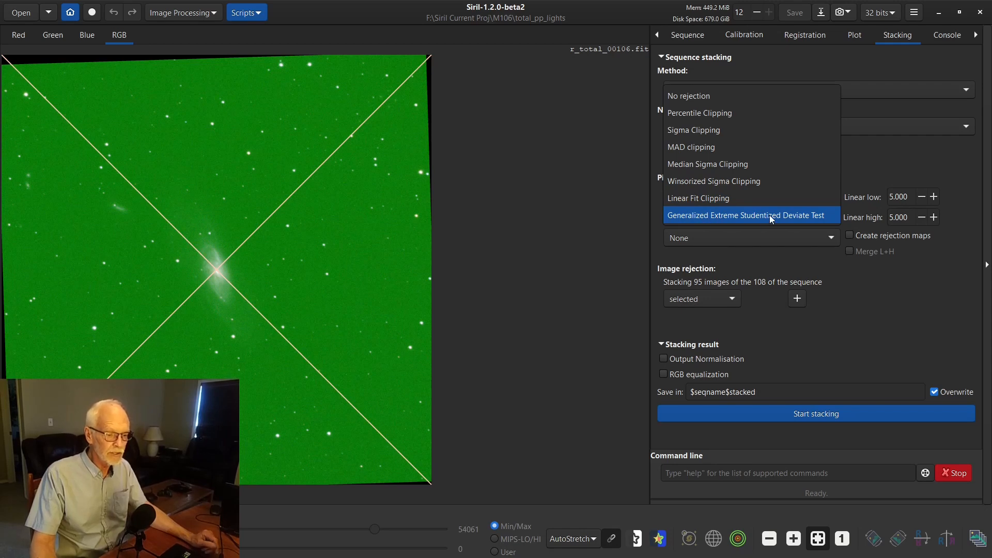
click(716, 216)
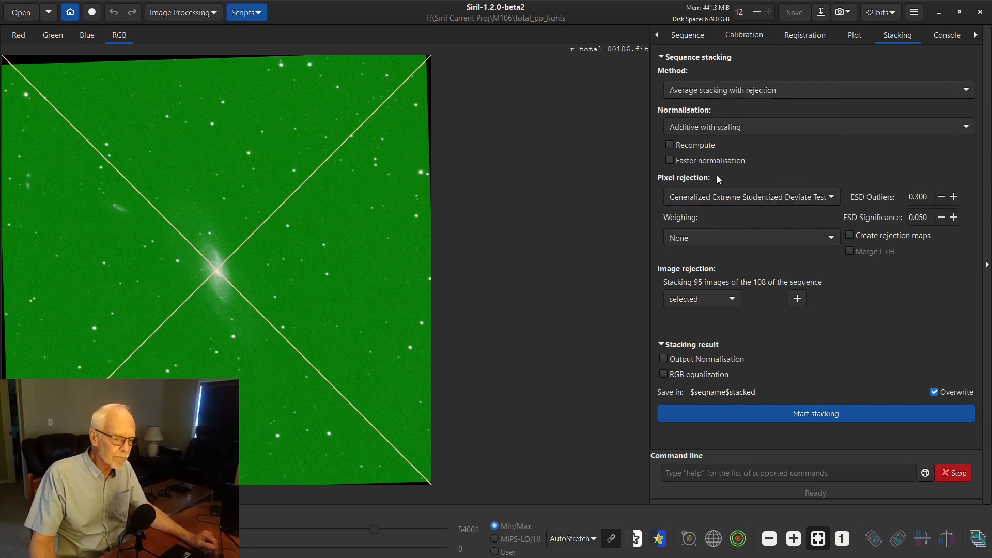
click(726, 128)
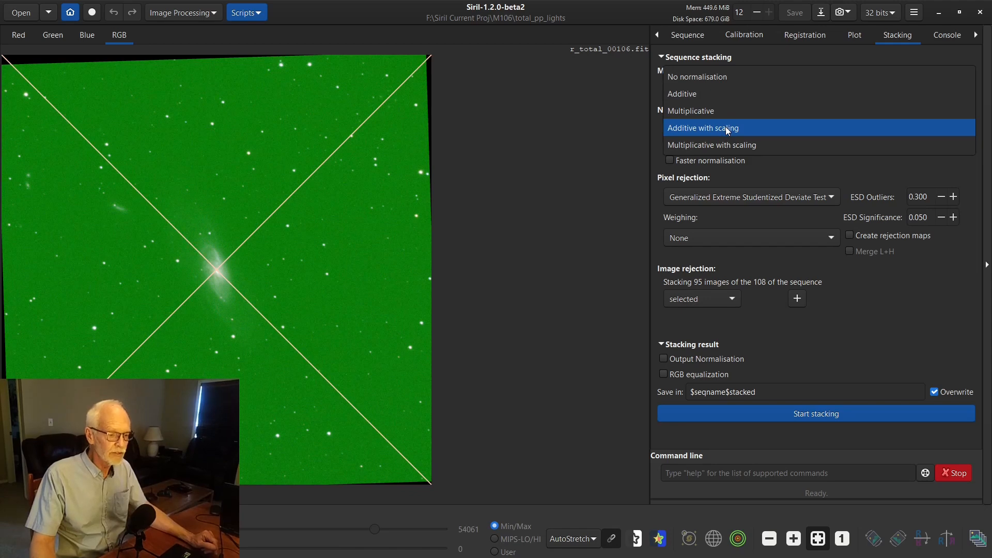
click(726, 128)
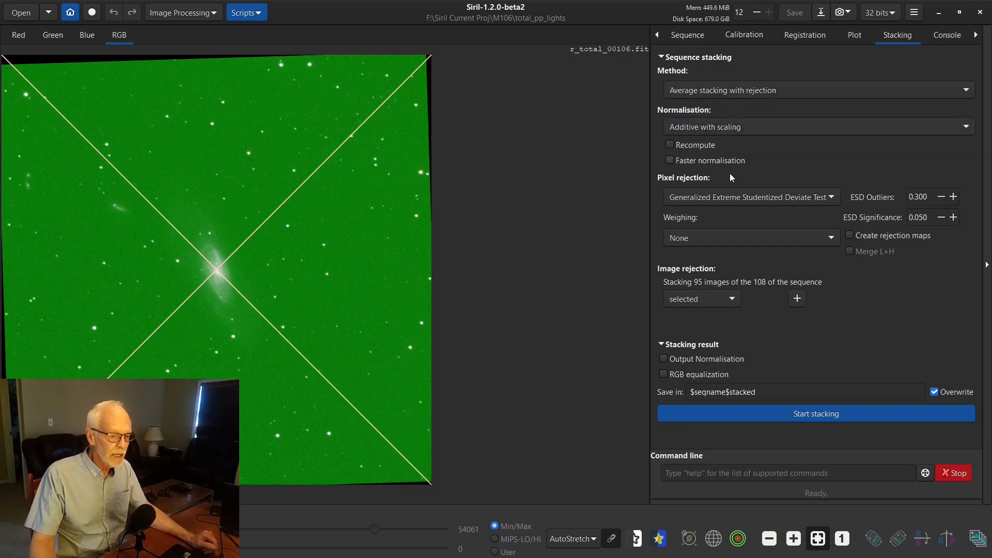
Set pixel rejection to Winsorized Sigma Clipping and switch the stacking method to Median stacking
click(724, 202)
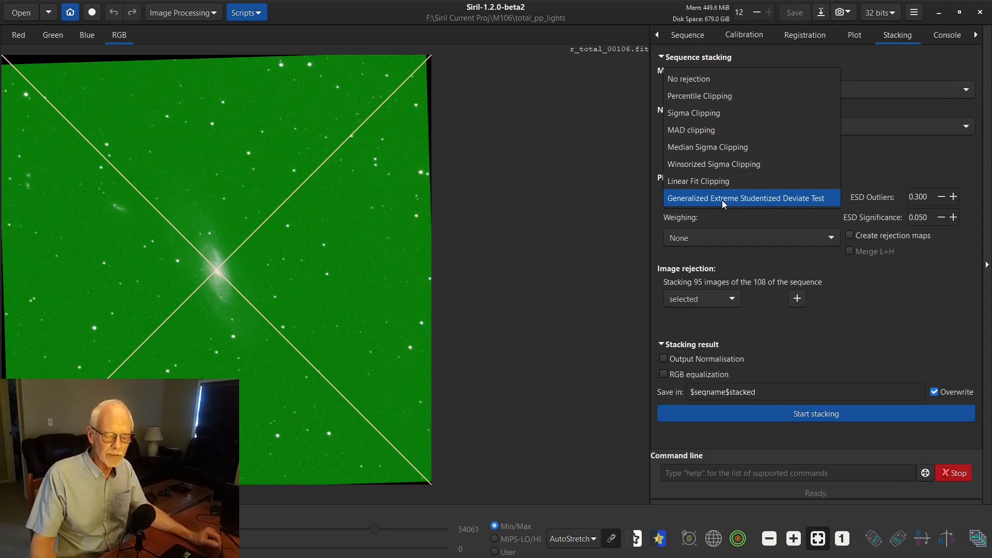
click(715, 168)
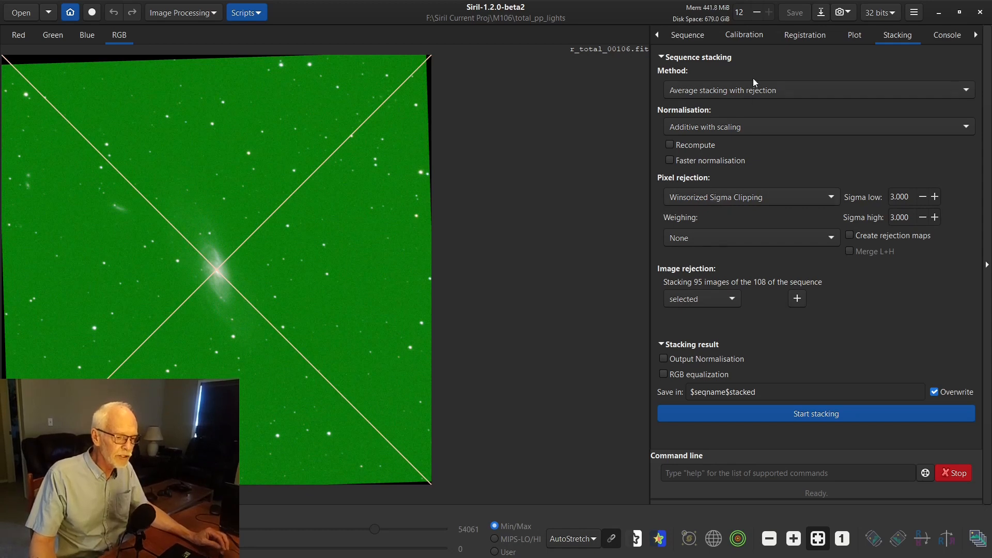
click(768, 90)
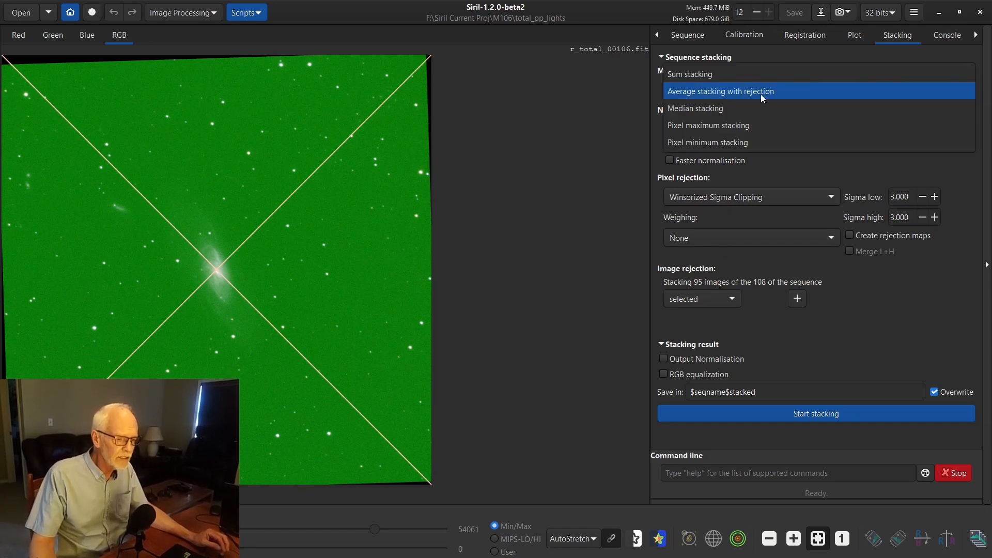
click(743, 108)
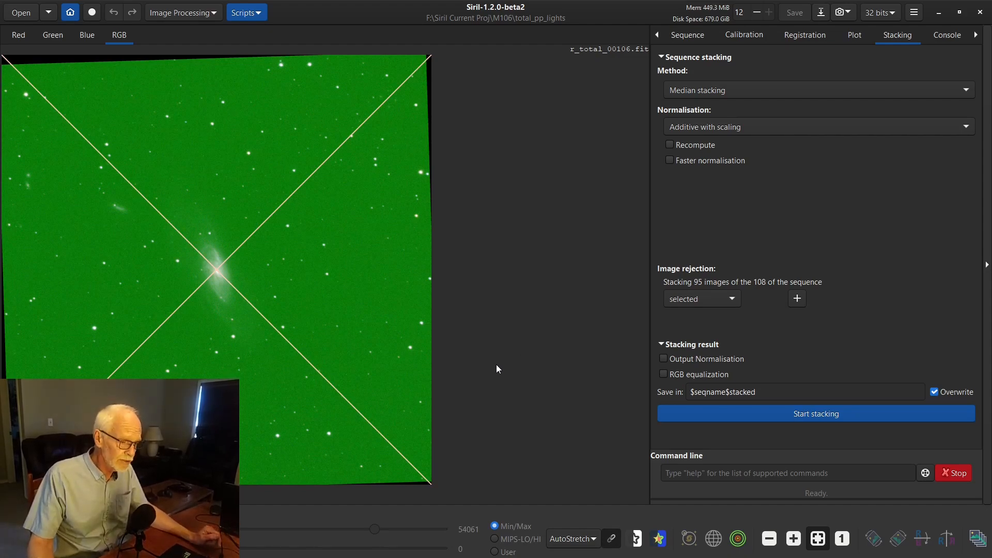
Set the stacking method to Average stacking with rejection and the pixel rejection to Linear Fit Clipping
click(728, 91)
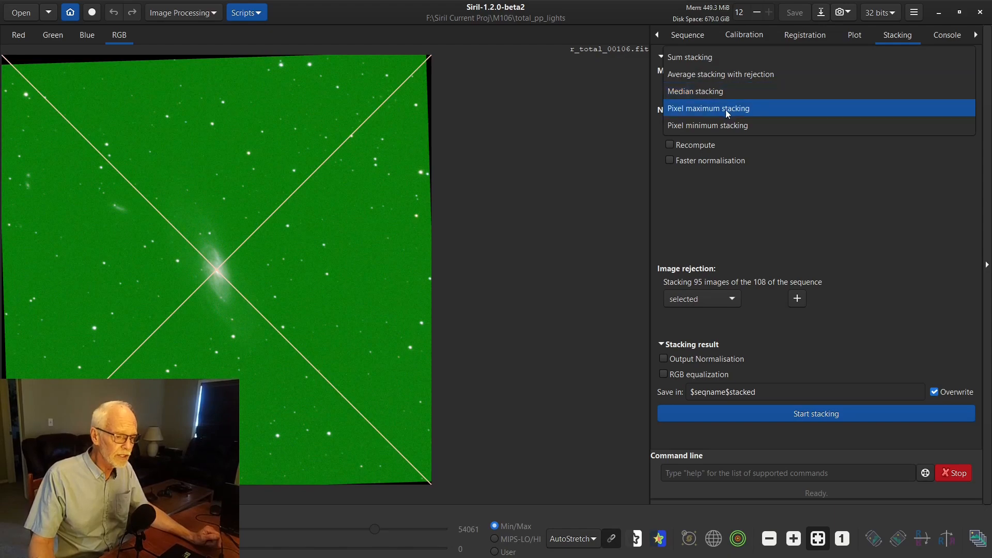
click(714, 74)
click(712, 200)
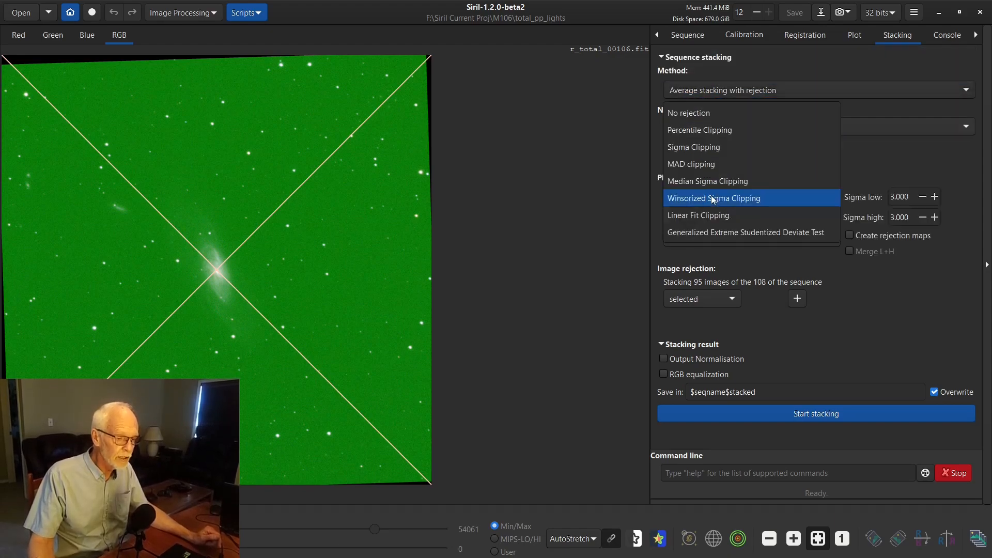
click(715, 214)
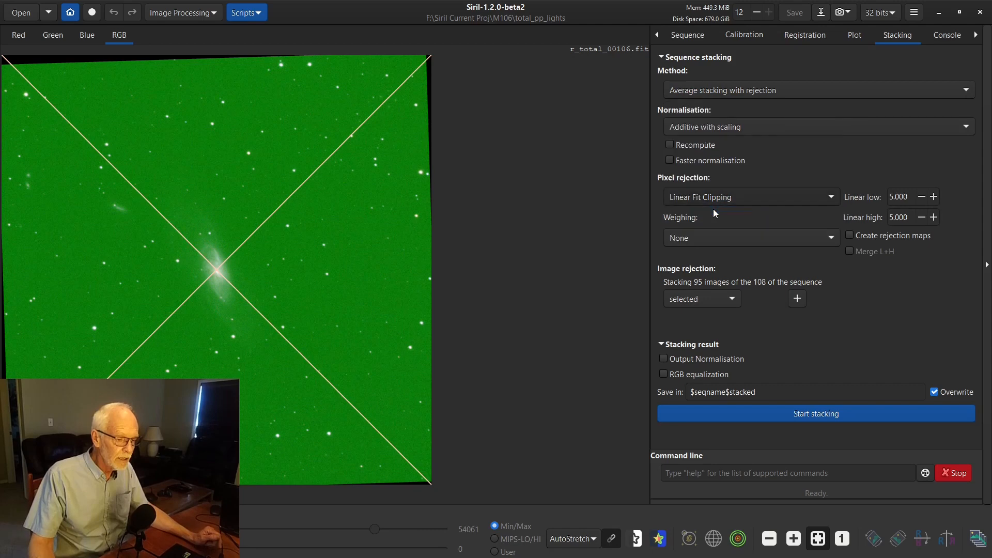
Set the stacking weighing to Number of stars, reviewing the alternative weighing options
click(694, 237)
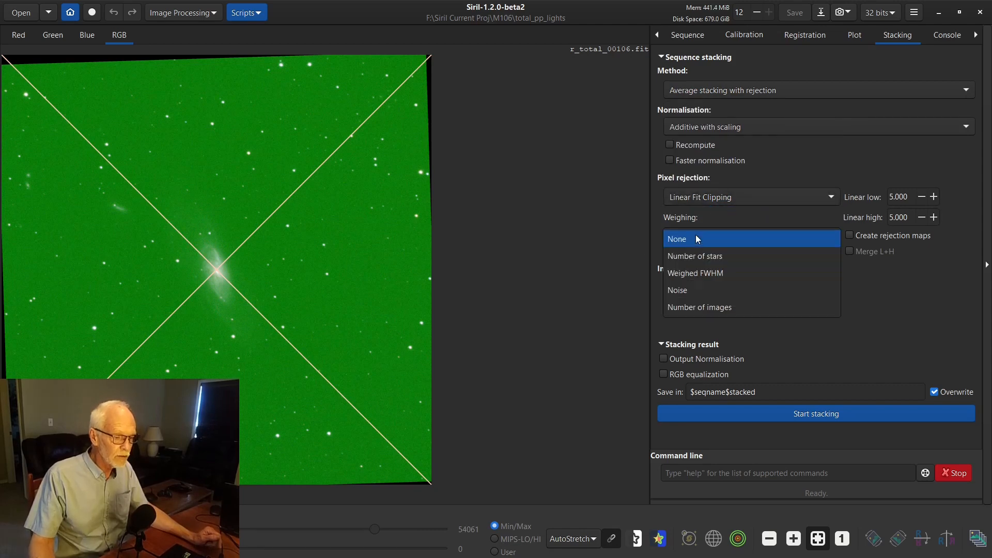
click(740, 260)
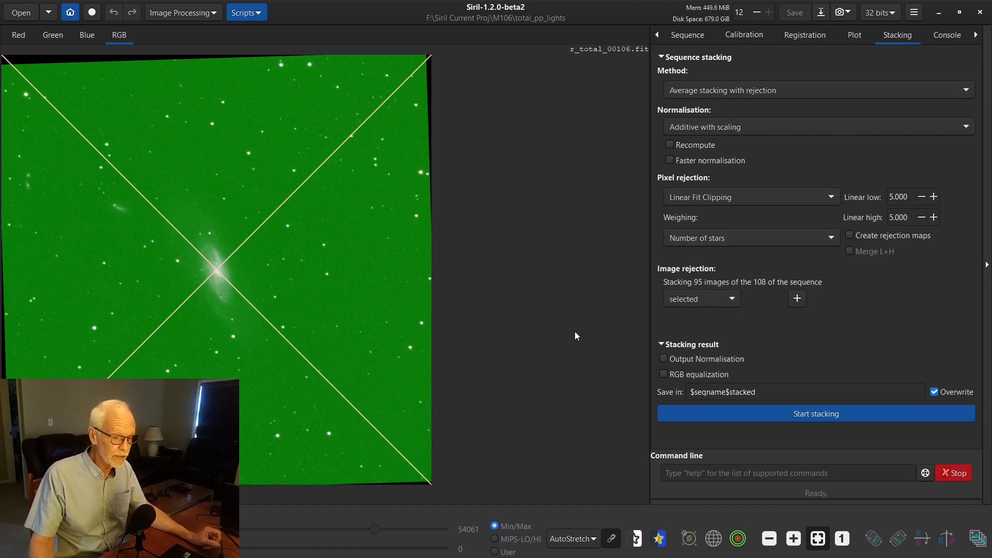
click(711, 238)
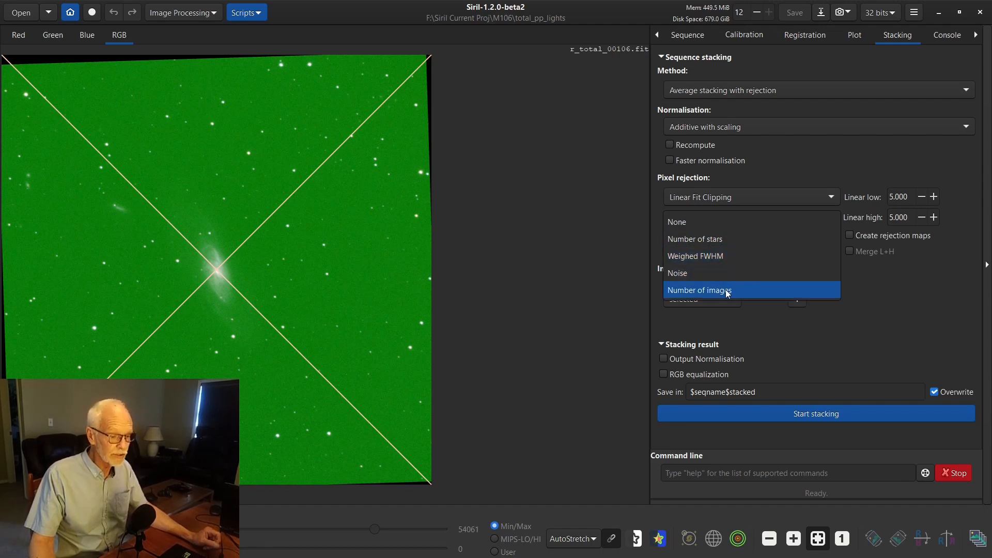
click(703, 238)
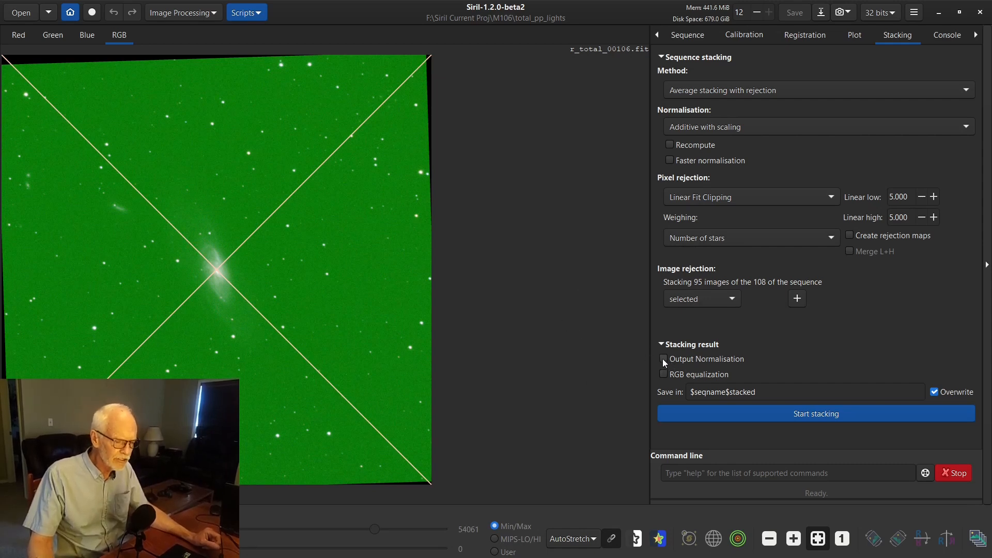
Enable RGB equalization for the stacking result and check the contents of the M106 folder without opening a file
mouse_move(662, 359)
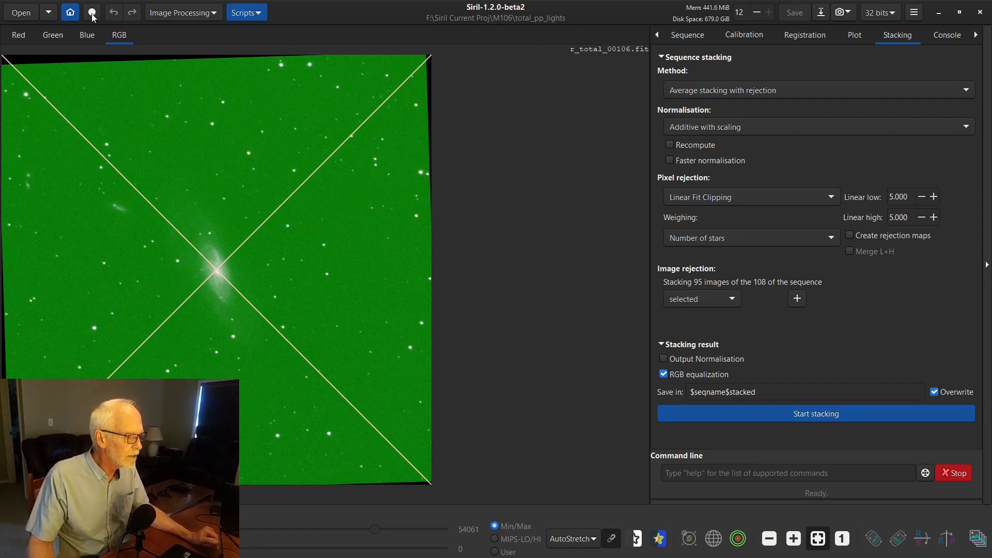
click(20, 12)
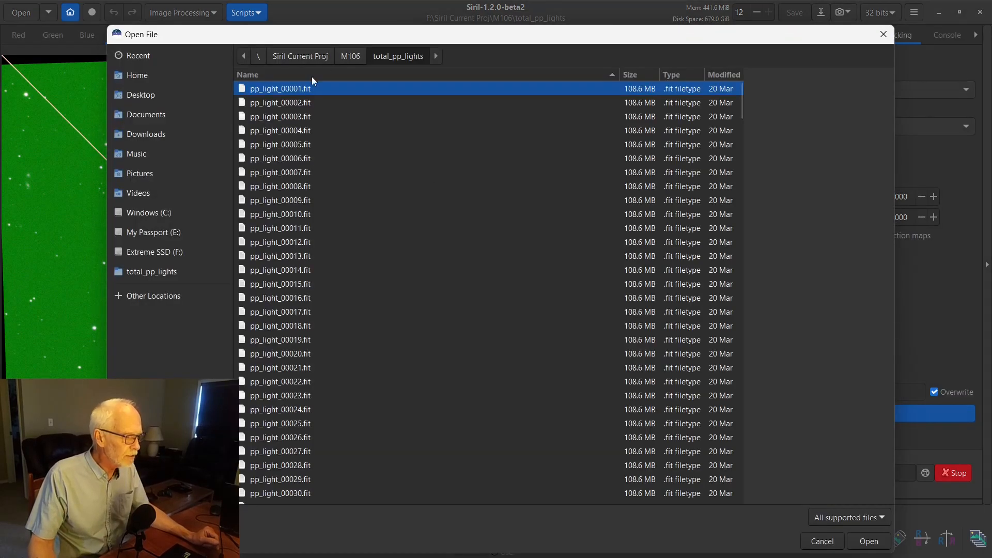
click(351, 56)
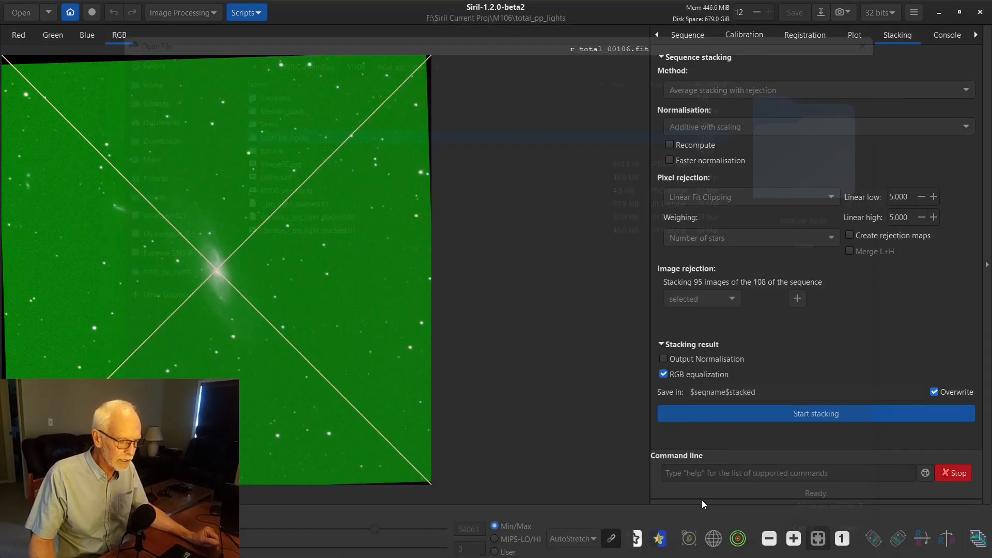
click(824, 541)
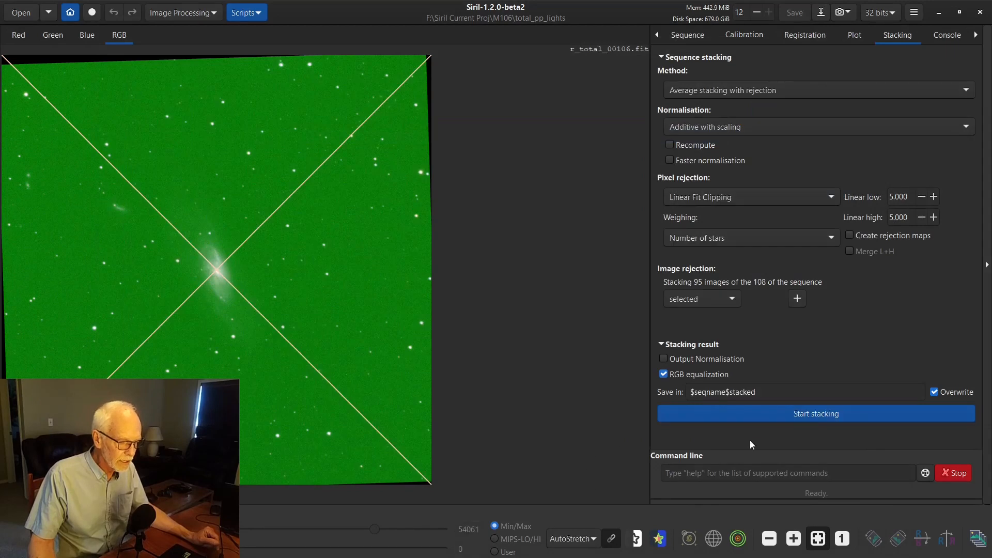
Set the stacking result to save in ../tutorial/$seqname$stacked and stack the sequence
click(691, 392)
text(..)
text(/tuto)
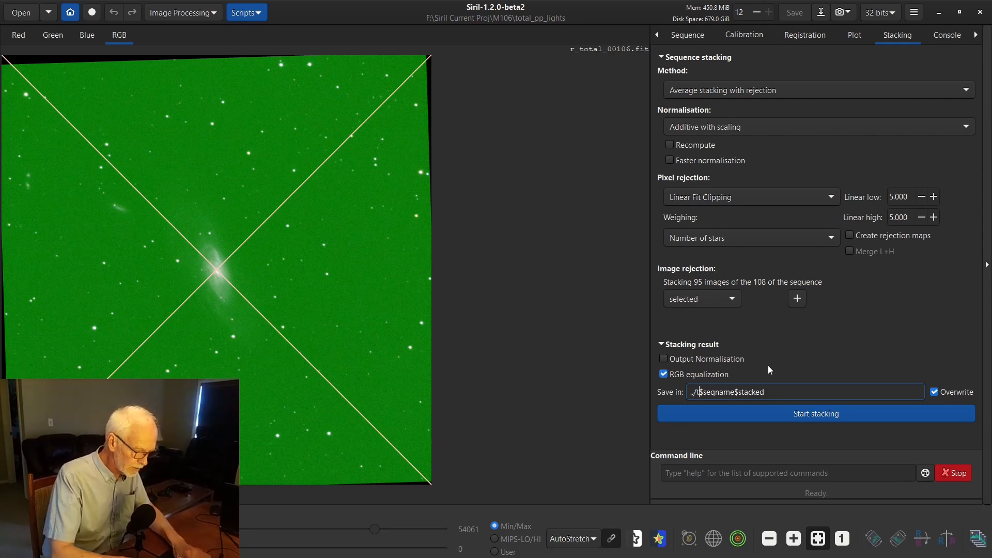
text(rial)
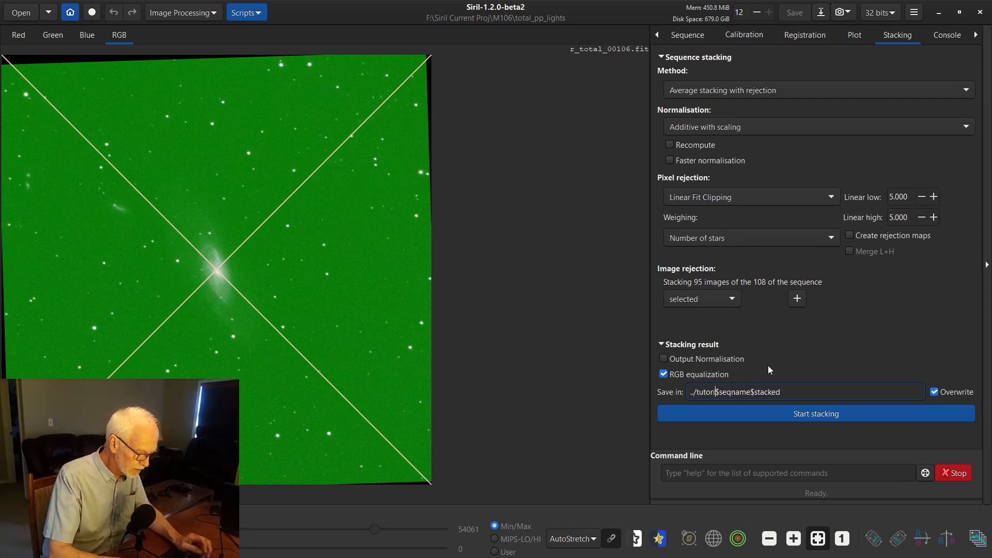
text(/)
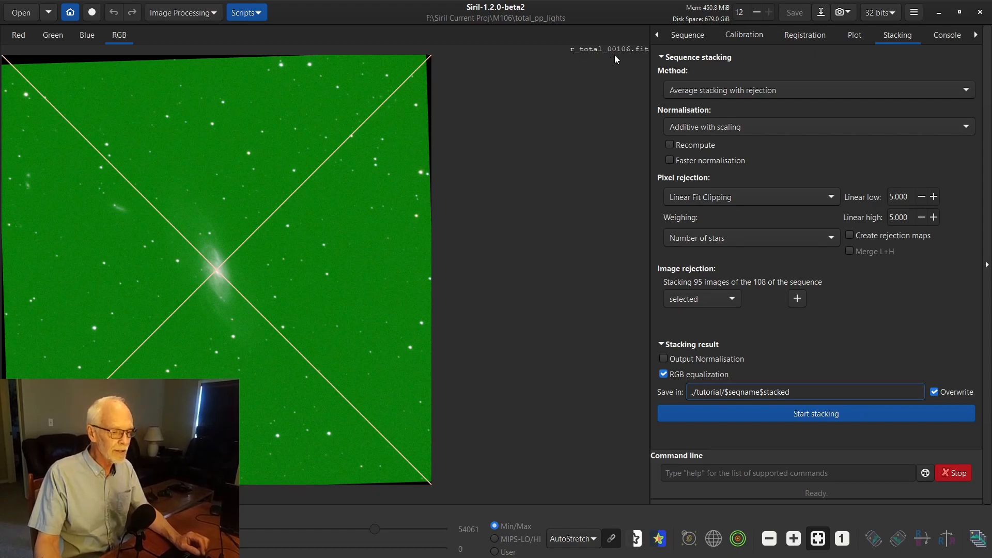
click(814, 414)
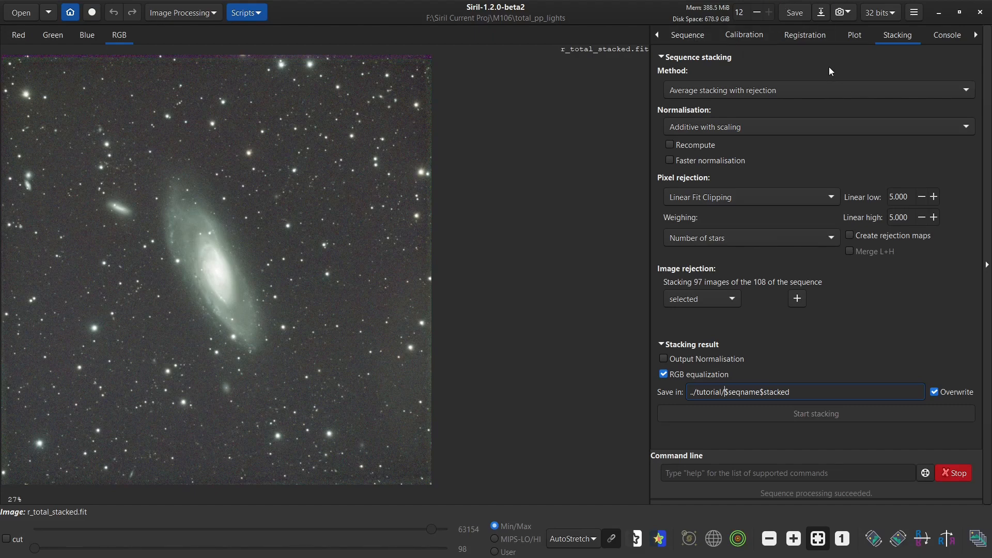
Search for sequences, load r_total_.seq and display its plot of star roundness by frame
click(689, 37)
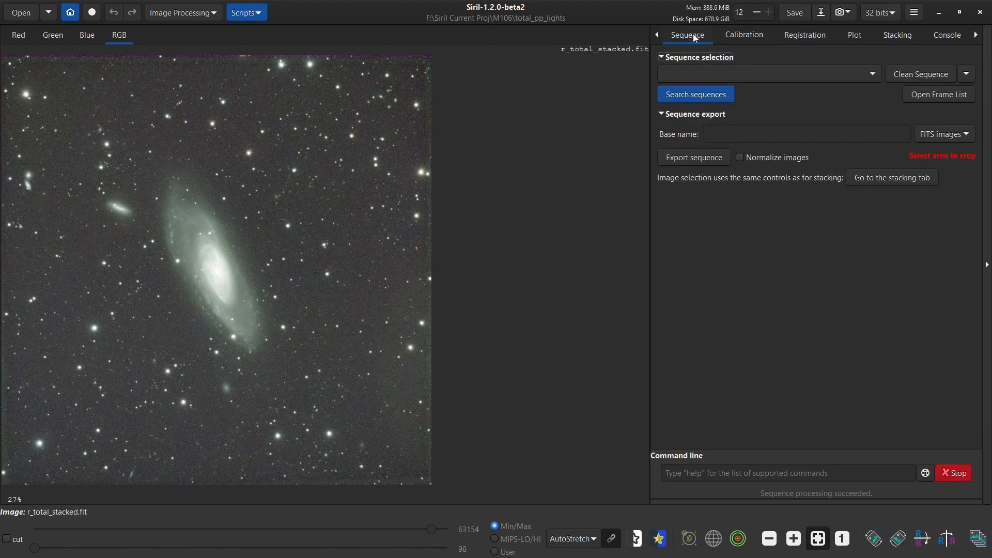
click(691, 94)
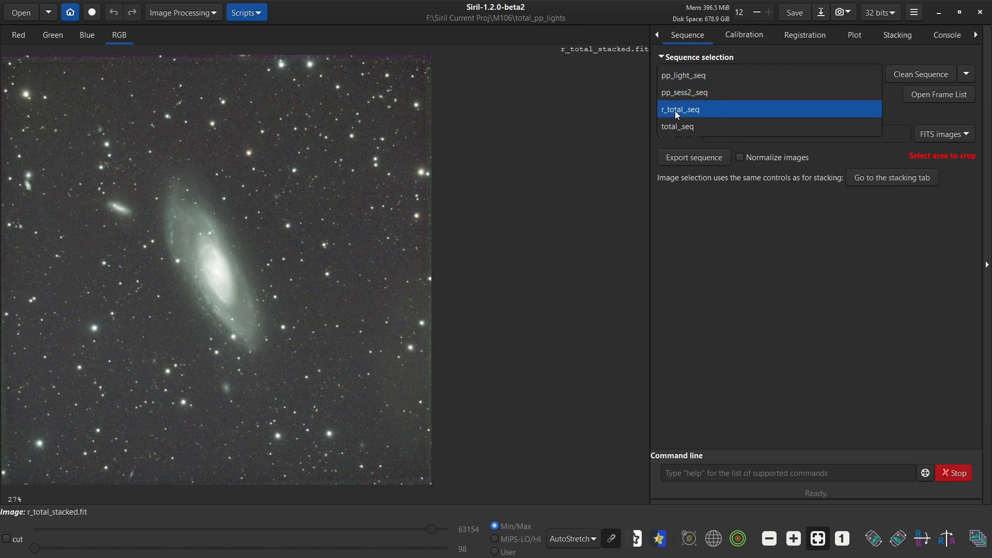
click(683, 115)
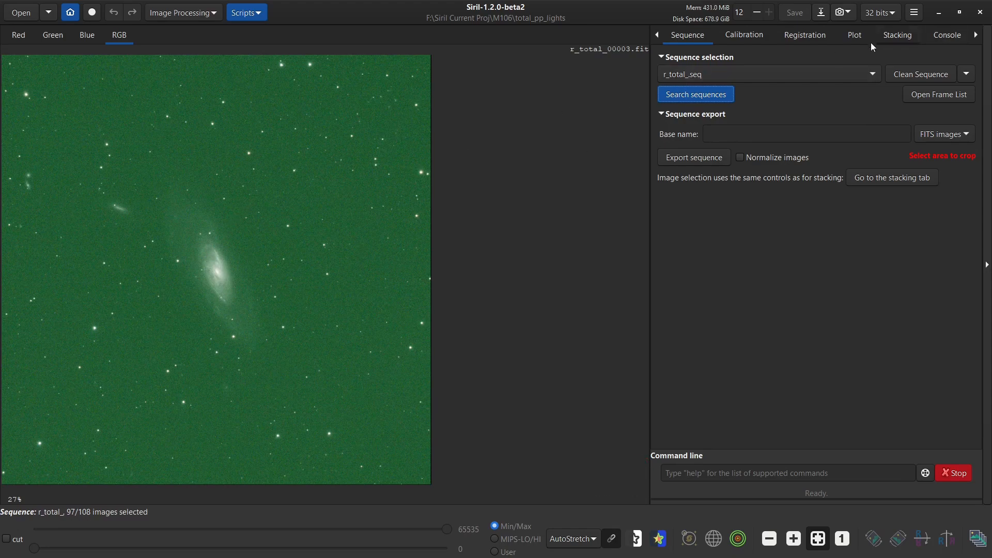
click(857, 35)
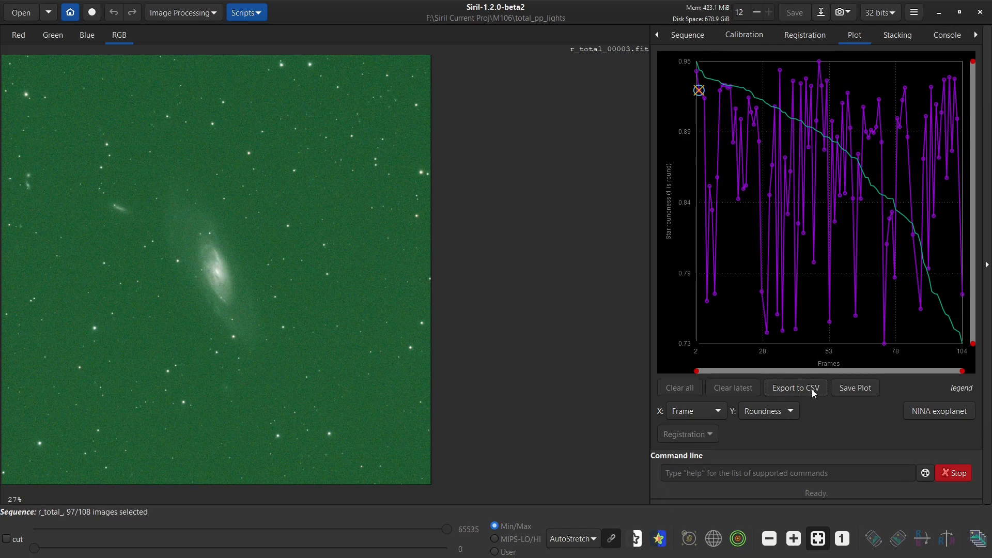
click(761, 418)
click(760, 410)
Plate solve the loaded frame with the Image Plate Solver, keeping the existing coordinates, focal length and catalogue settings
click(914, 12)
click(906, 44)
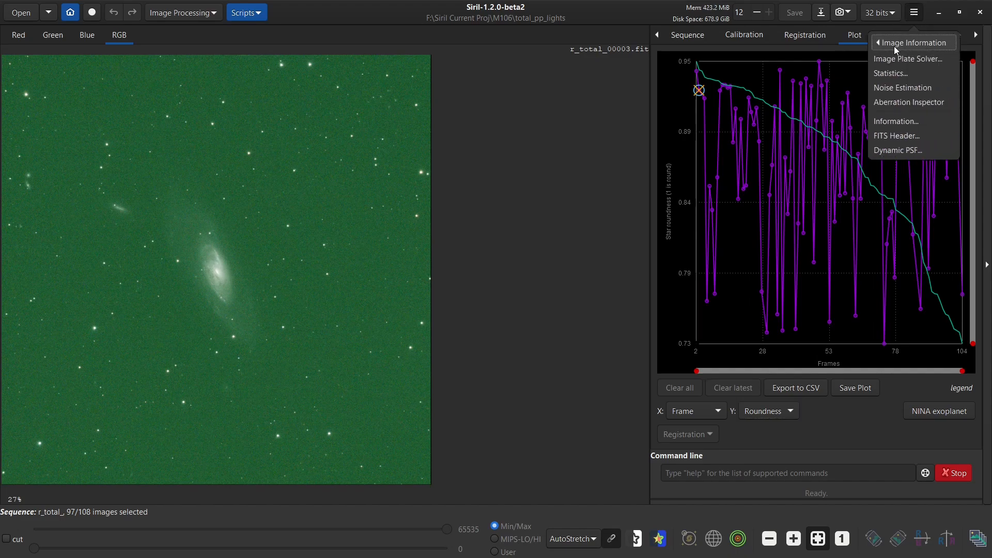
click(893, 57)
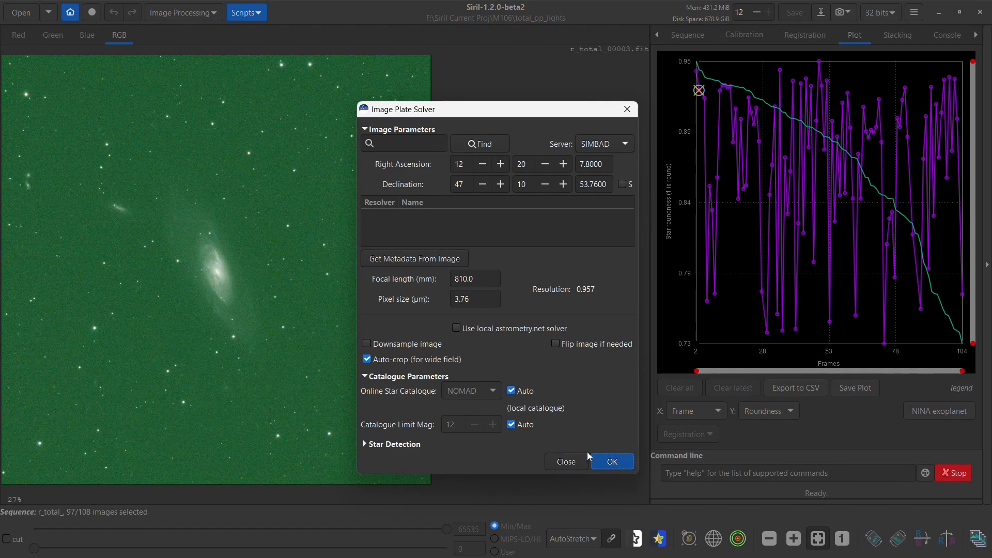
click(610, 463)
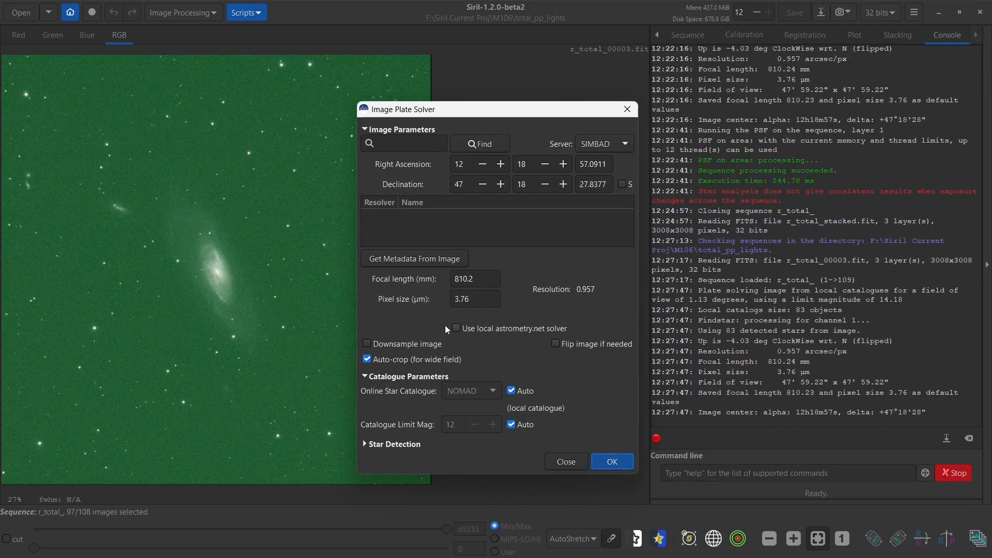
click(572, 461)
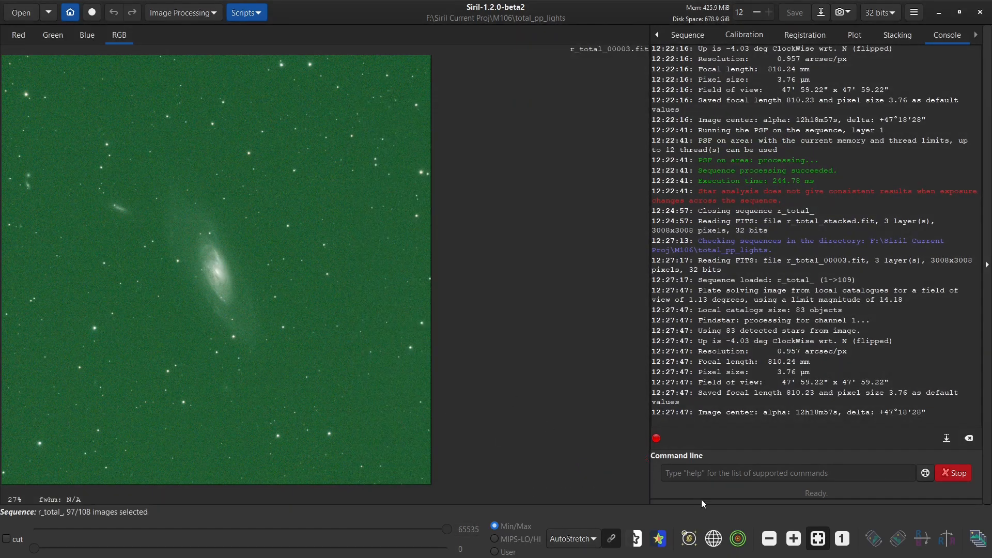
Check the celestial object annotations around M106, hide them, and open the object search for the image
click(688, 539)
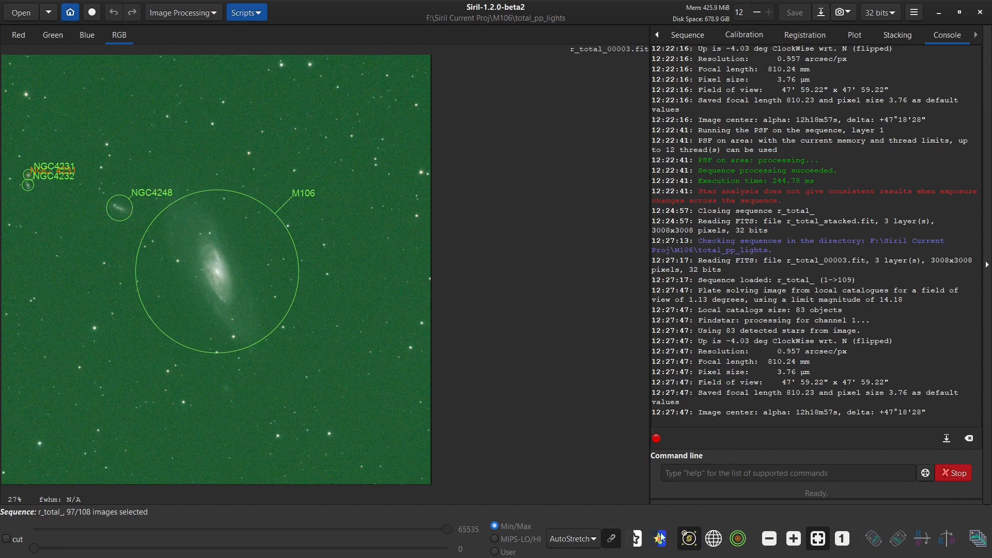
click(695, 541)
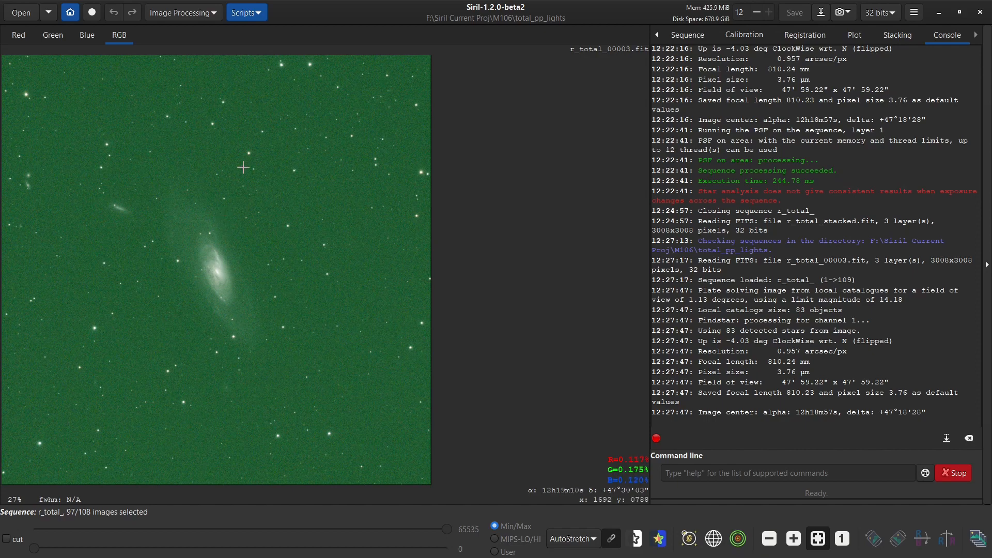
right_click(313, 184)
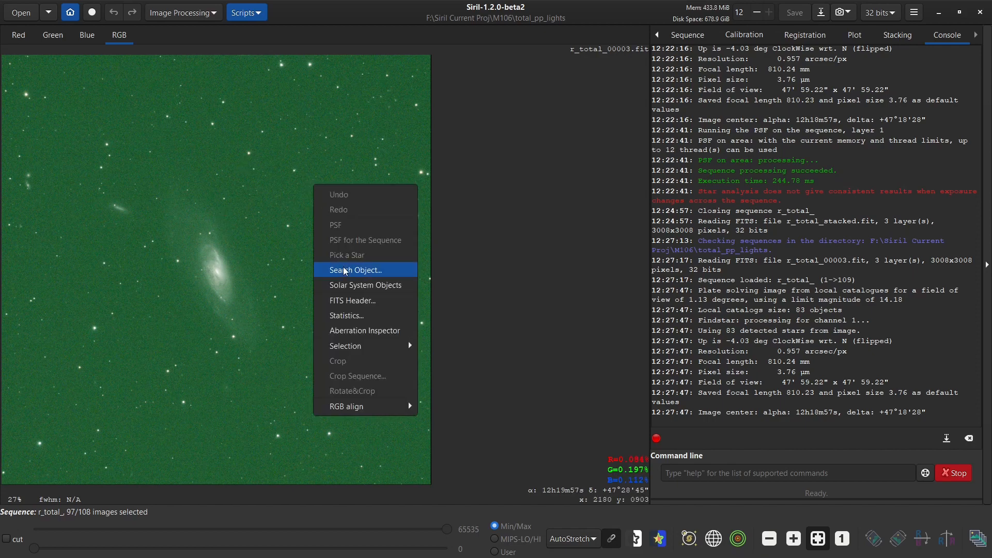
click(357, 272)
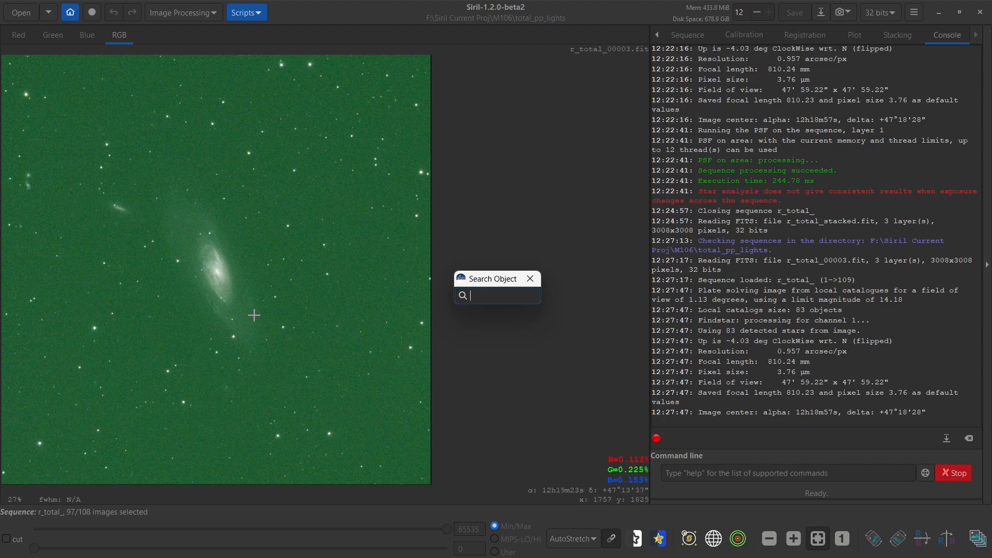
click(693, 545)
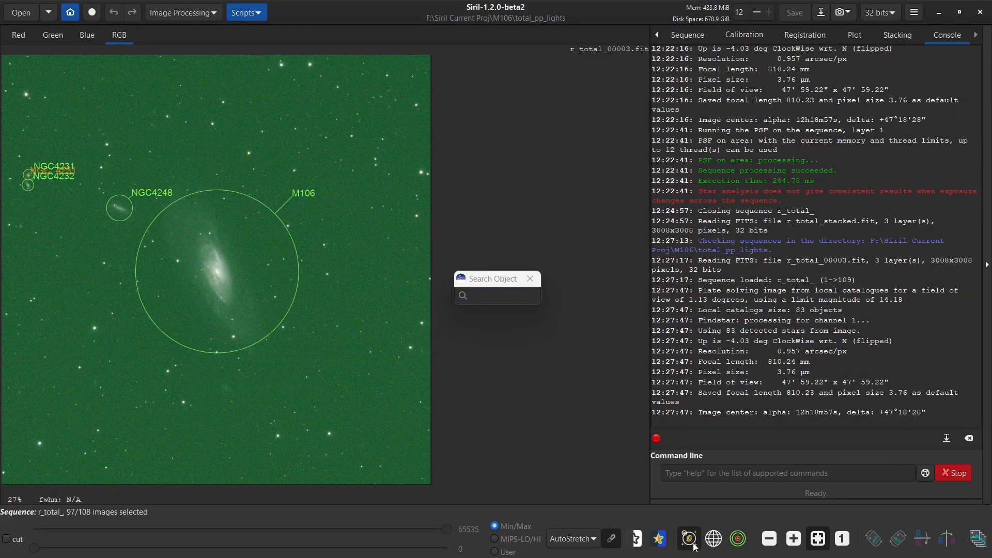
click(690, 539)
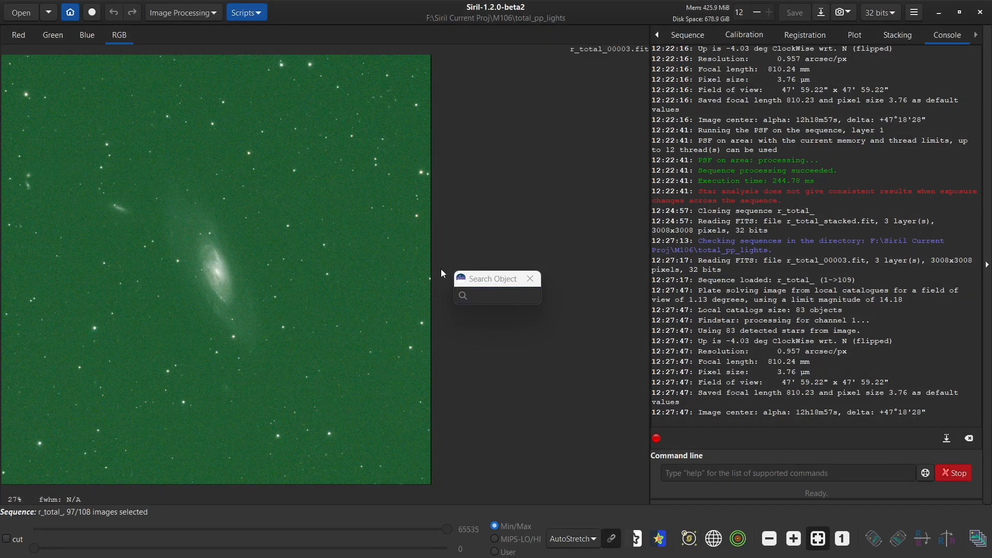
Search for the object ngc4248 and examine its annotation on the image, hiding the annotations when done
click(474, 297)
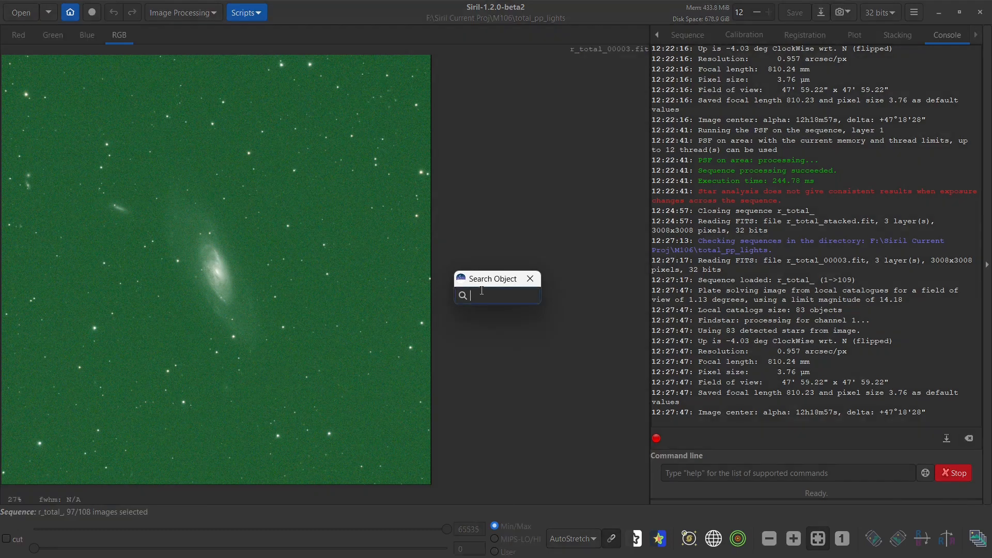
text(ngc4248)
key(Return)
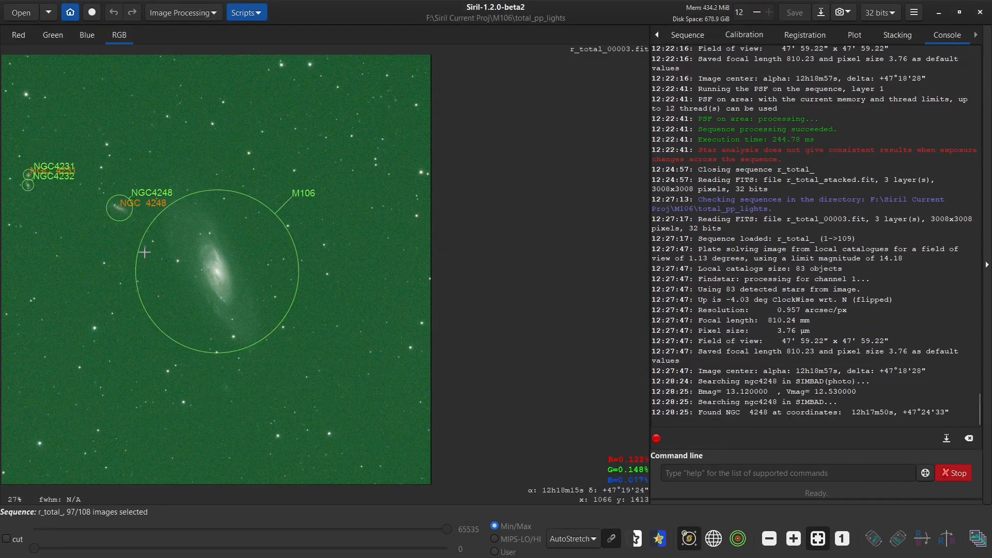
scroll(124, 212, up, 3)
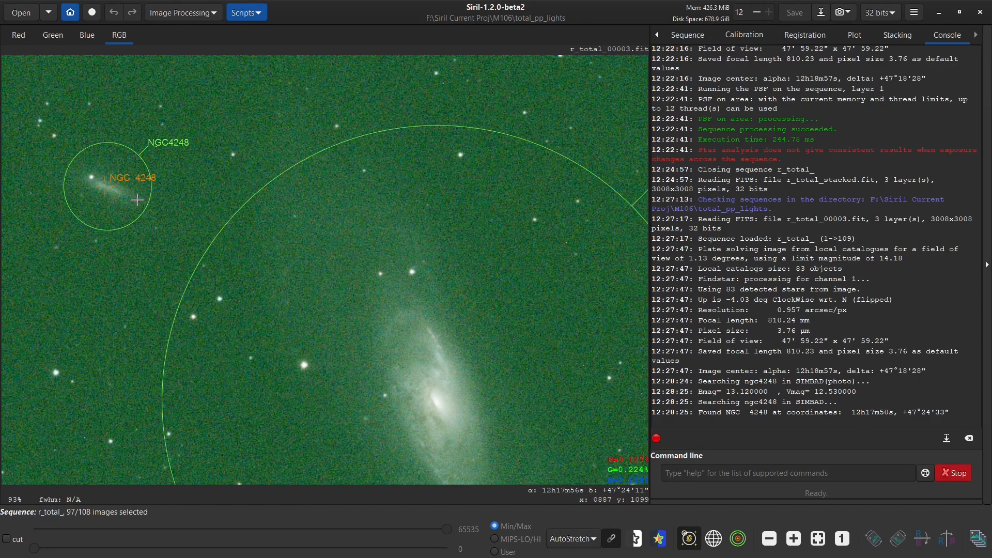
scroll(136, 201, down, 2)
scroll(136, 211, up, 1)
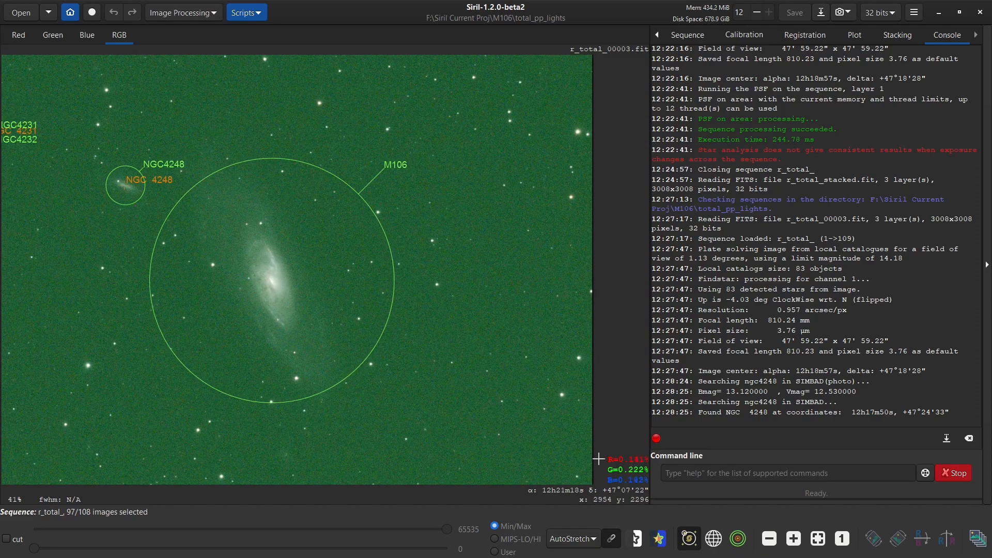
click(697, 539)
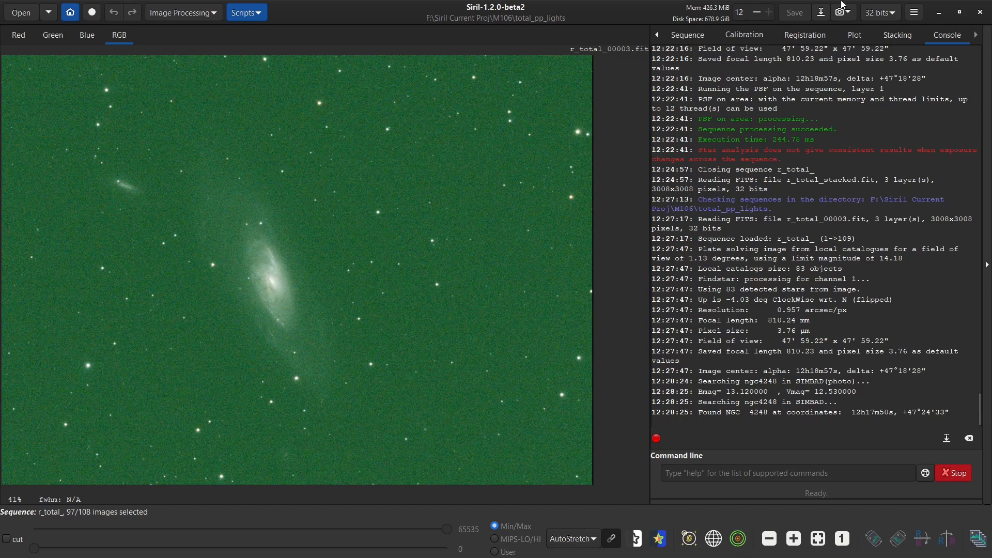
click(855, 38)
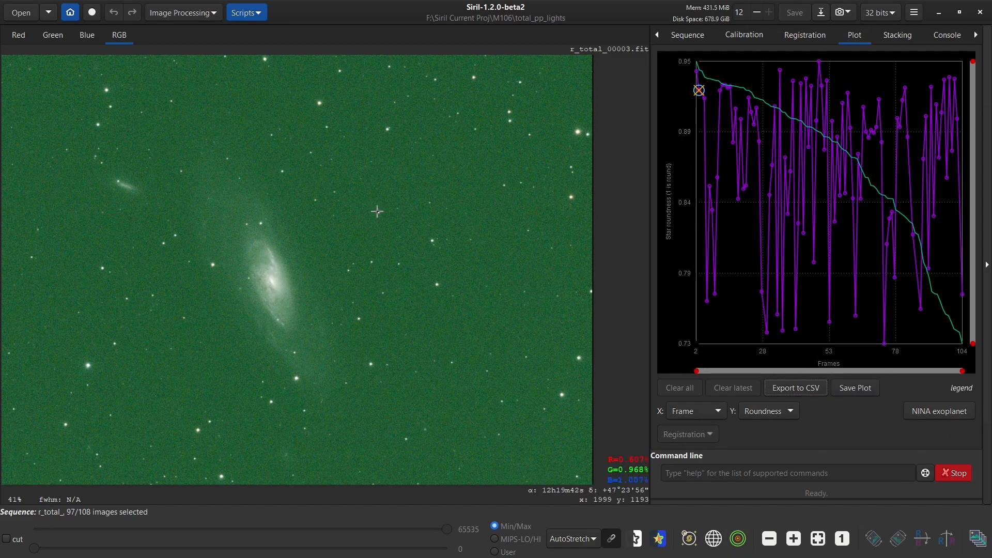
drag(367, 206, 383, 221)
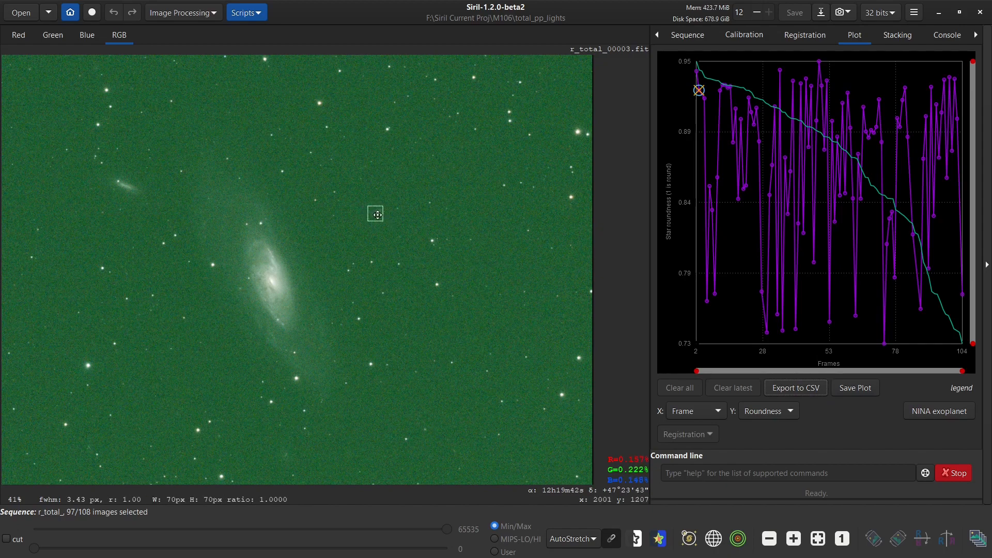
right_click(379, 215)
click(355, 171)
click(379, 213)
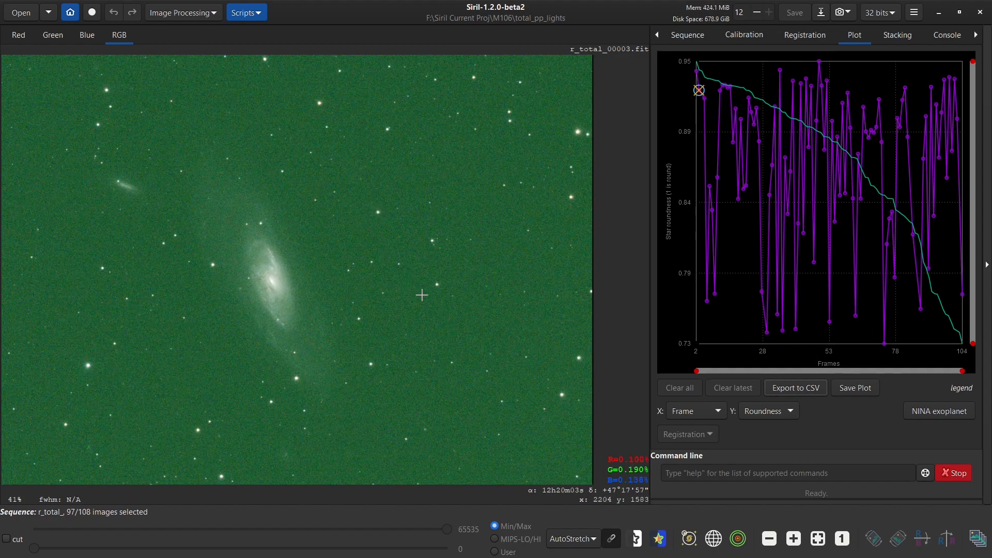
Run PSF on the star below and to the right of M106's core, review the fit results and open its detailed SIMBAD data
click(360, 318)
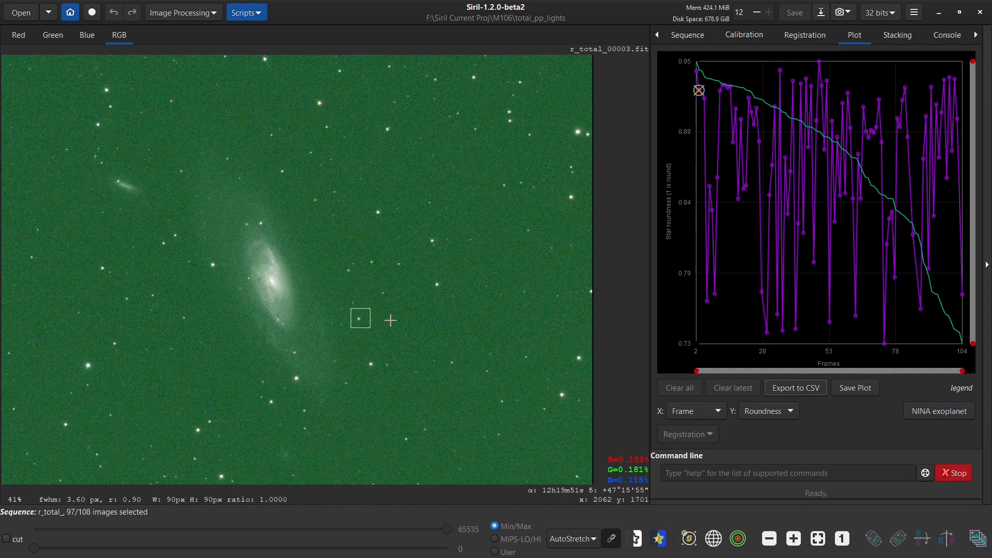
right_click(359, 318)
click(391, 358)
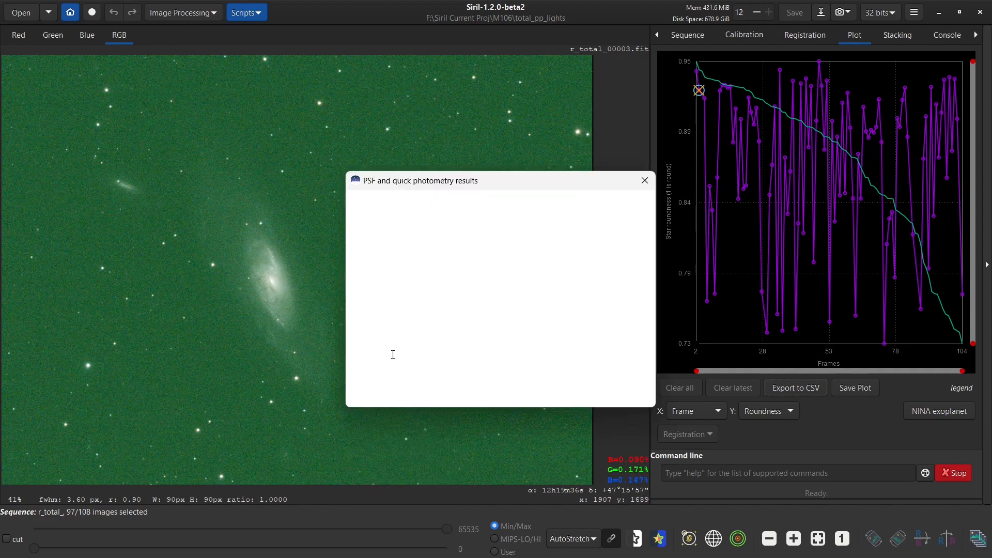
scroll(453, 273, down, 3)
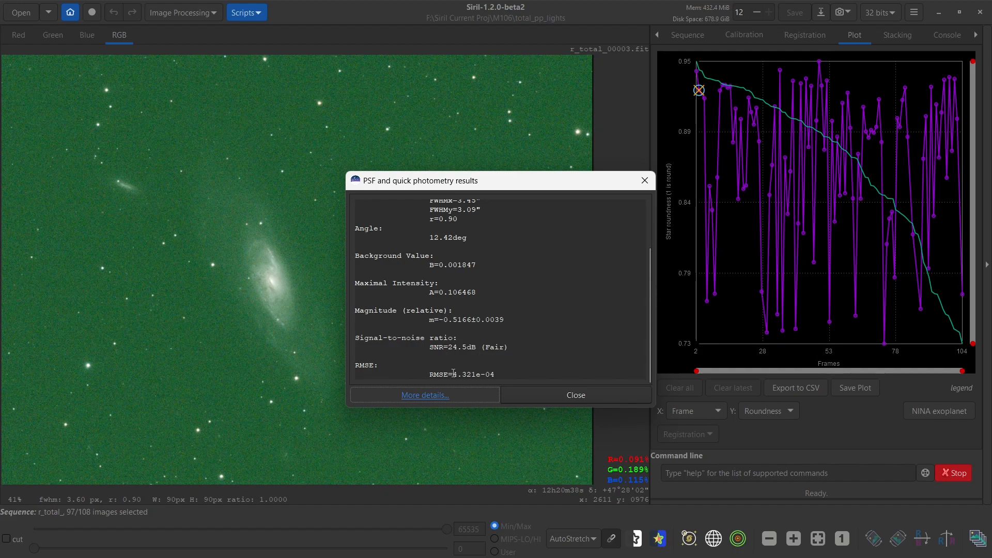
scroll(411, 308, up, 3)
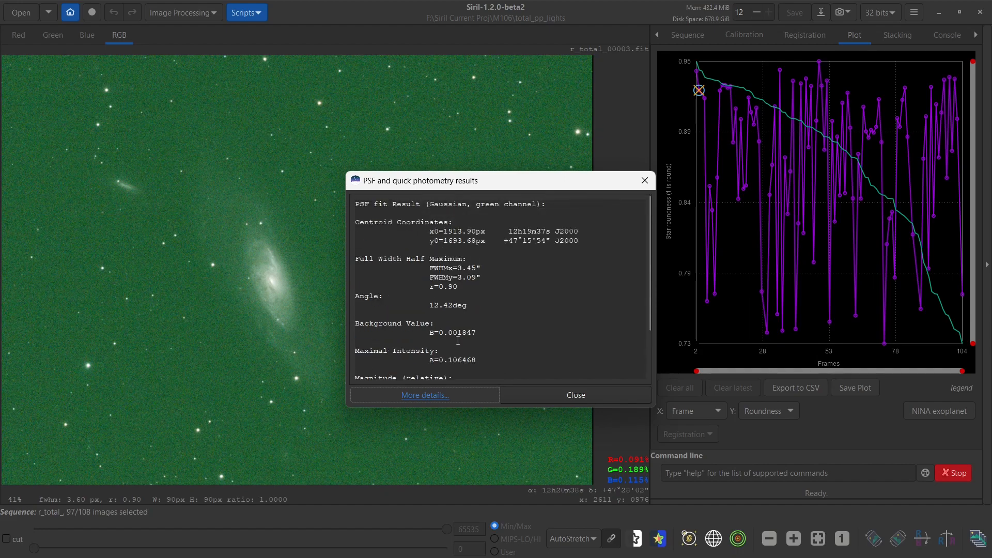
click(419, 398)
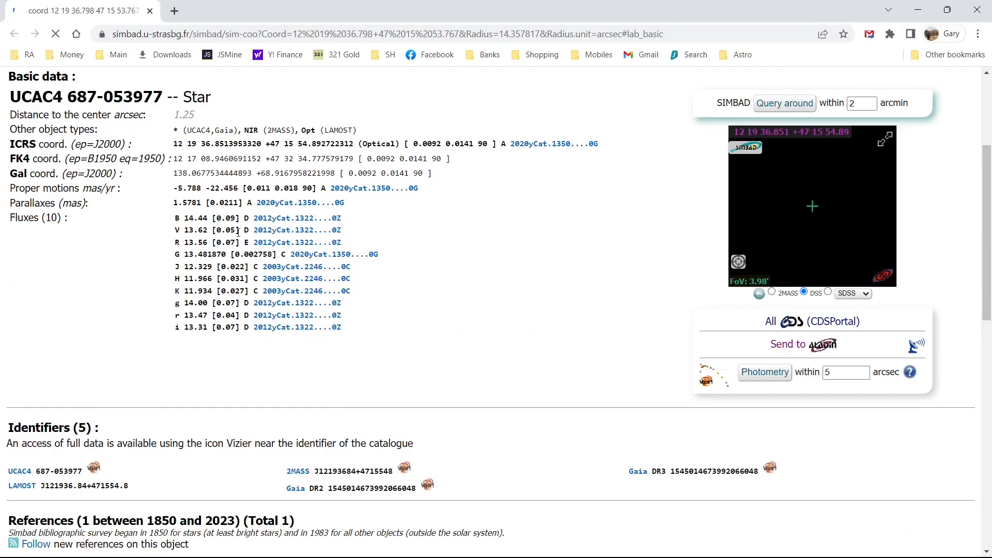
Hide the browser's bookmarks bar, examine the star's identifier, coordinates and fluxes on the SIMBAD page, and close the page and PSF results
right_click(780, 55)
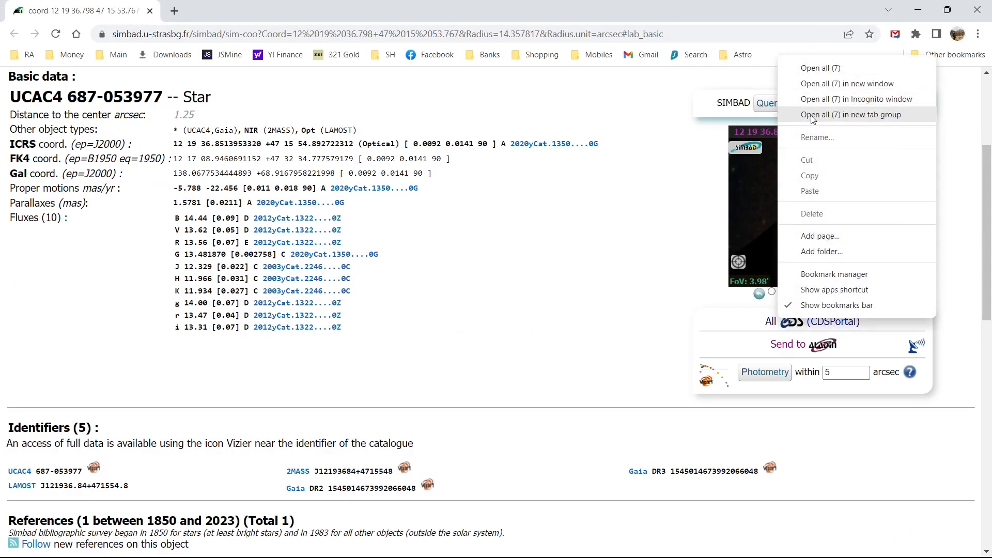
click(837, 305)
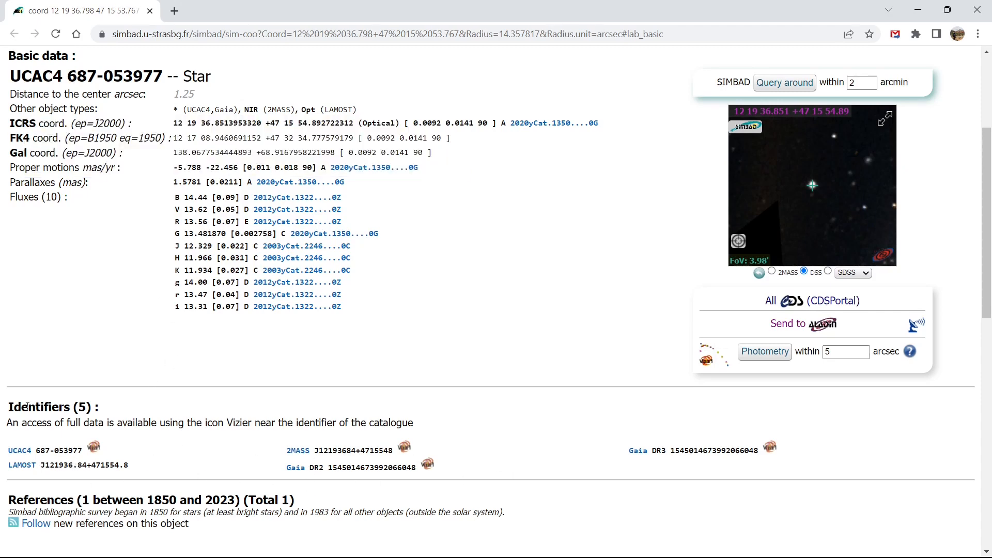
drag(11, 76, 160, 66)
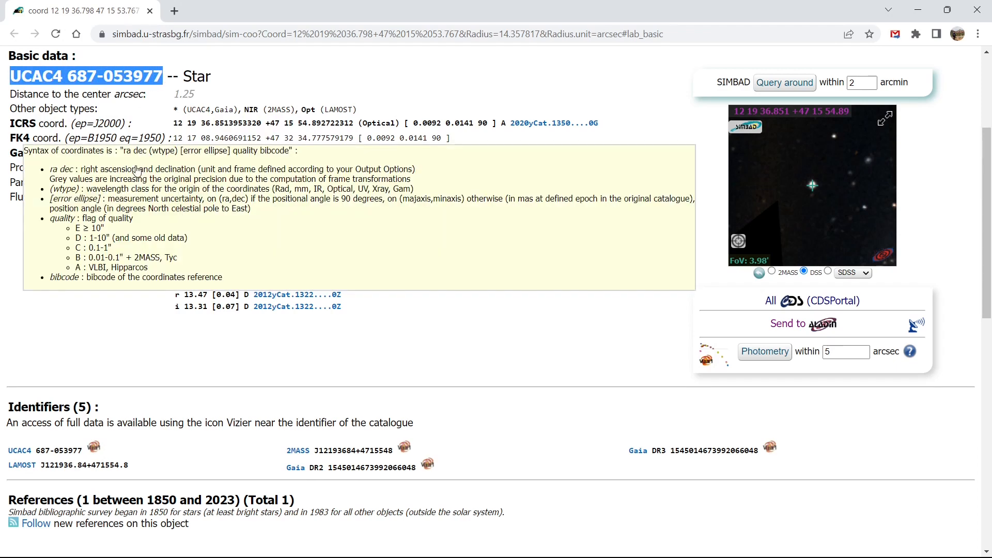
click(190, 65)
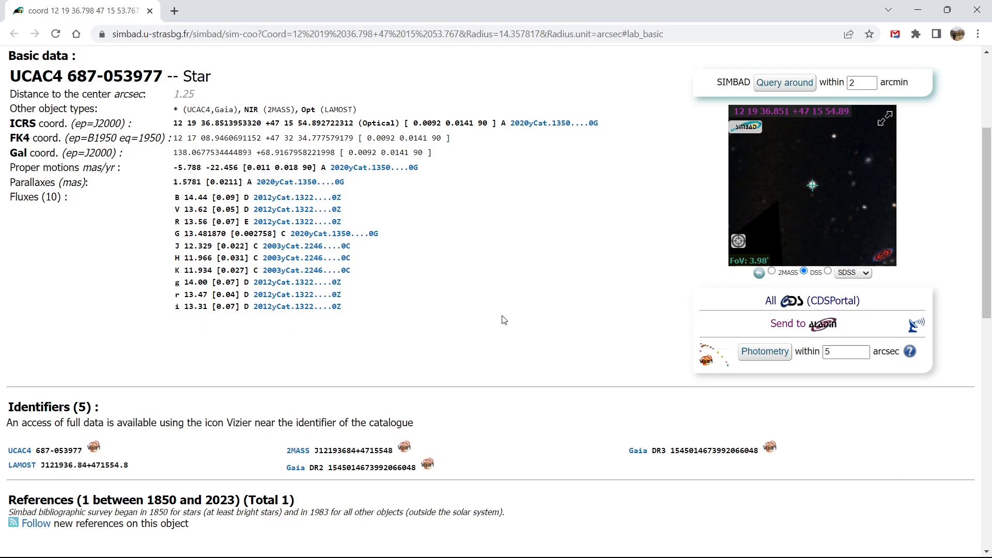
scroll(408, 308, down, 5)
scroll(408, 308, up, 8)
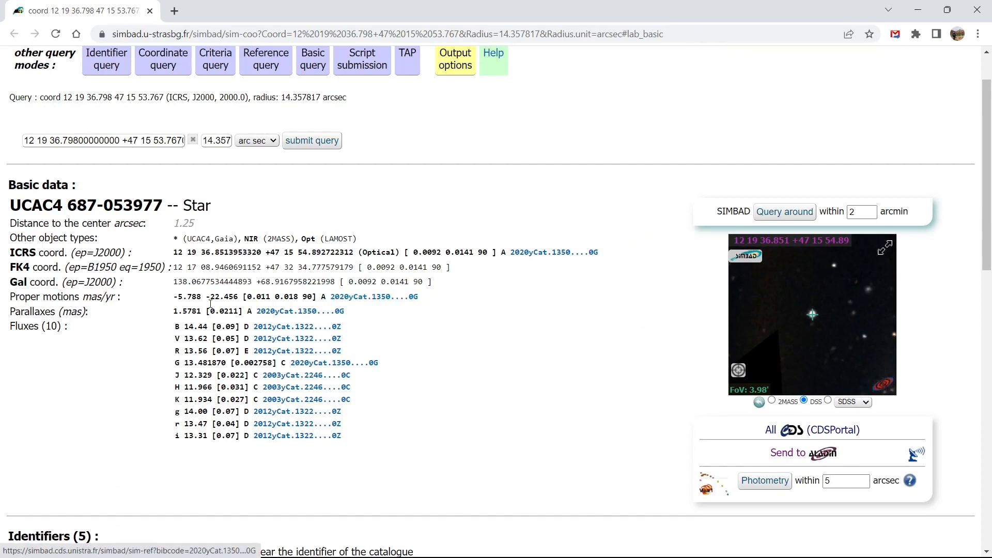
scroll(144, 290, down, 4)
scroll(144, 290, up, 3)
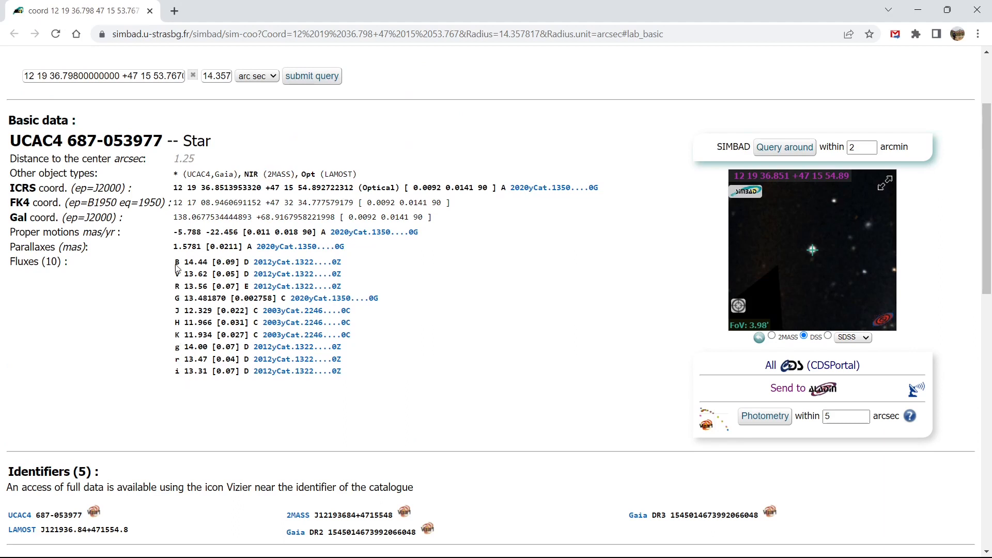
click(150, 11)
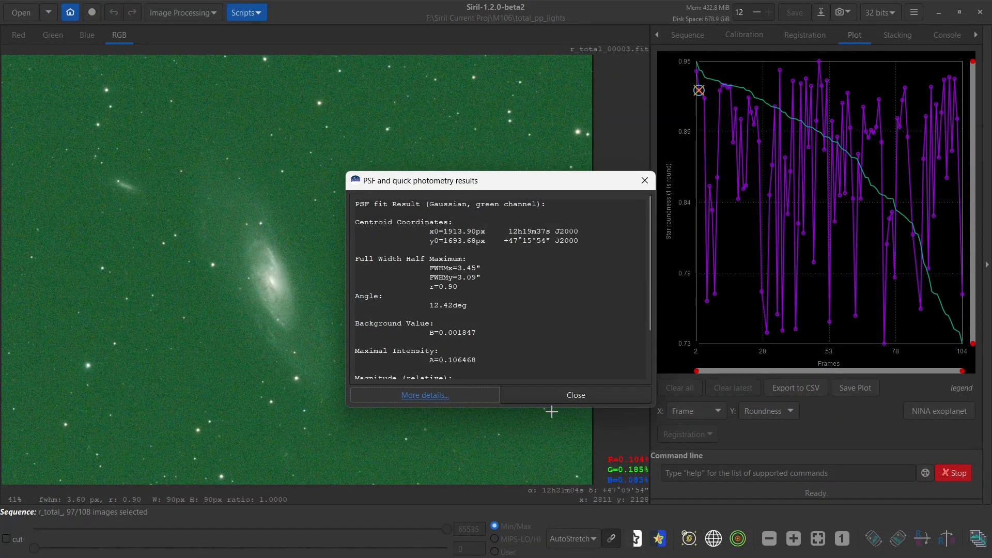
click(575, 395)
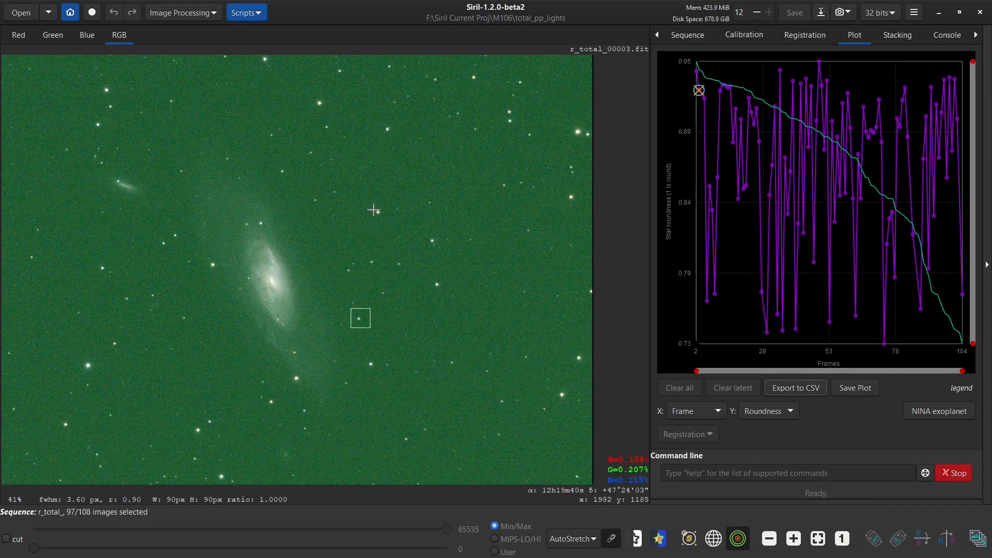
Run PSF on the bright star above and to the right of M106's core, and review the full fit results
click(381, 211)
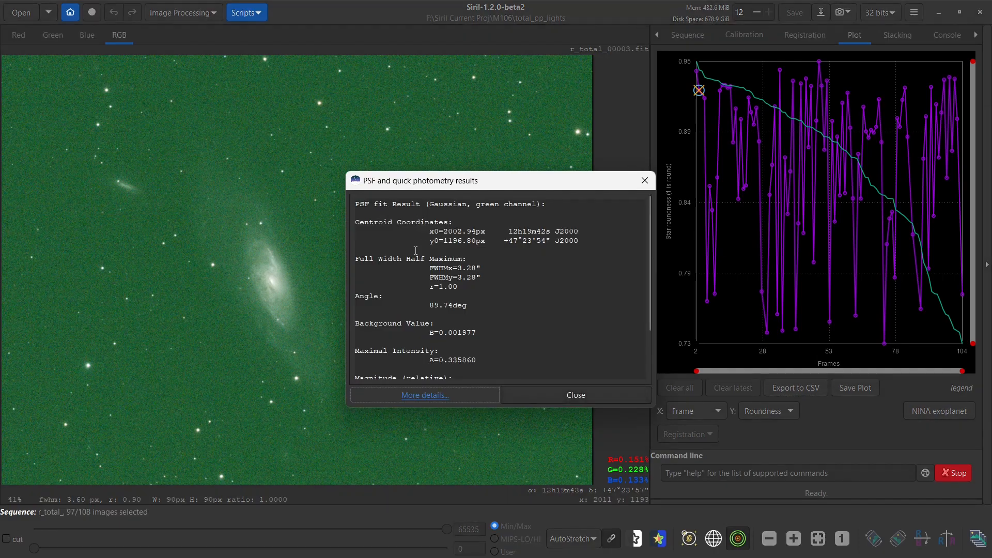
scroll(413, 246, down, 2)
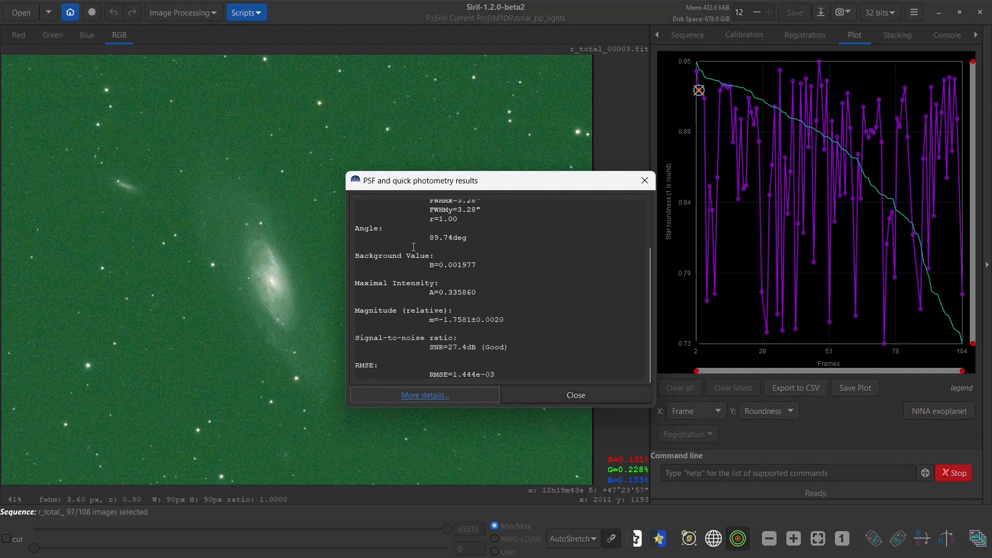
click(569, 393)
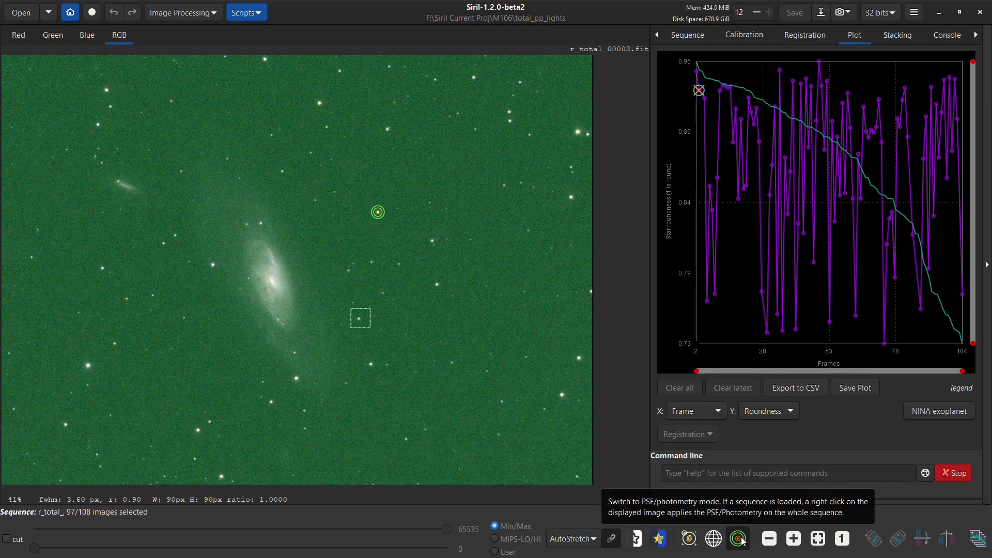
Run PSF photometry across the whole sequence on the star at about x 2259, y 1320, and check its PSF for the Sequence option
click(432, 240)
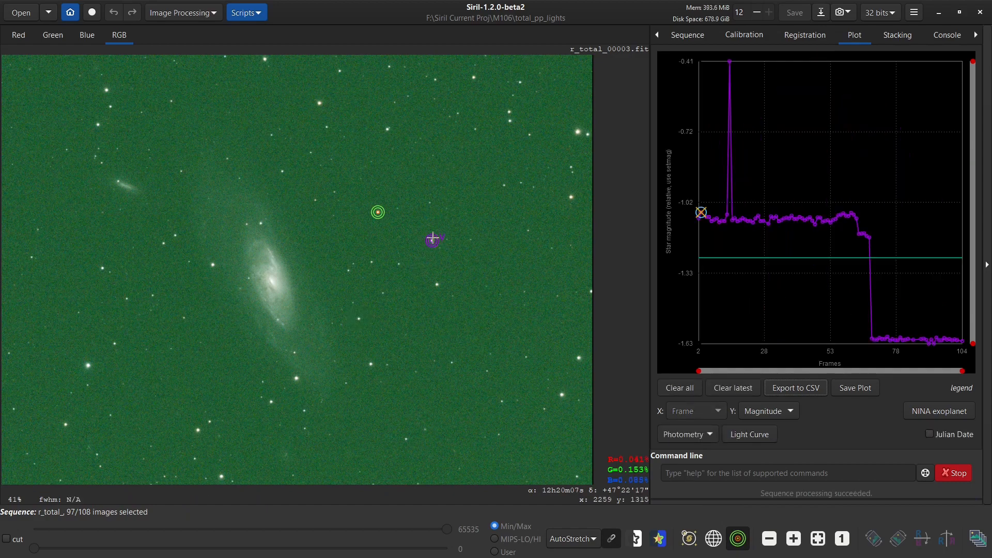
click(735, 537)
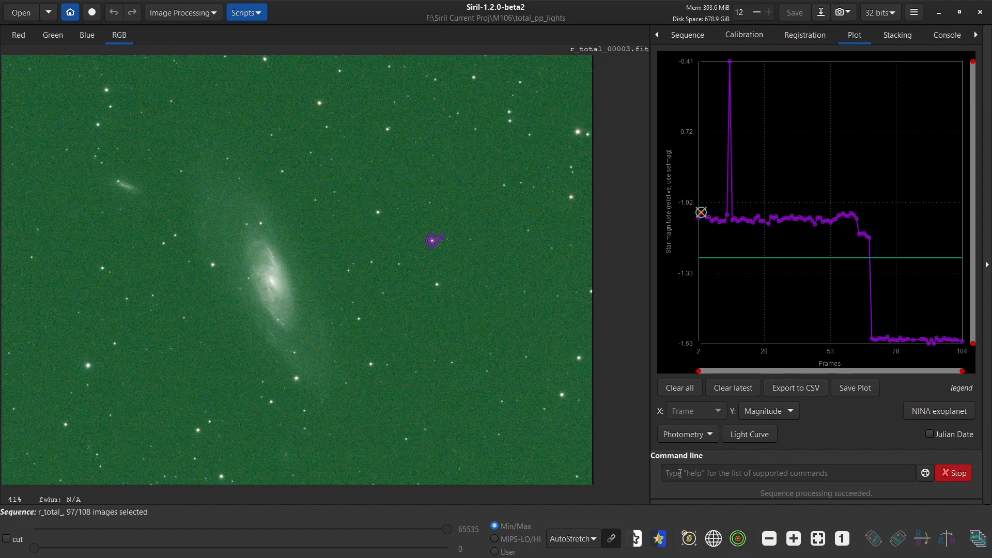
click(433, 241)
right_click(433, 241)
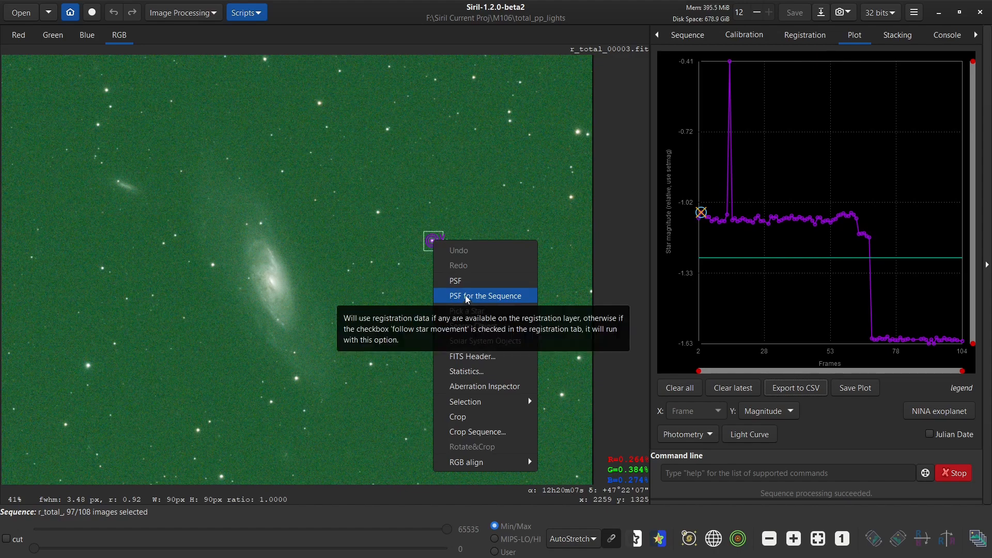
click(392, 274)
click(738, 539)
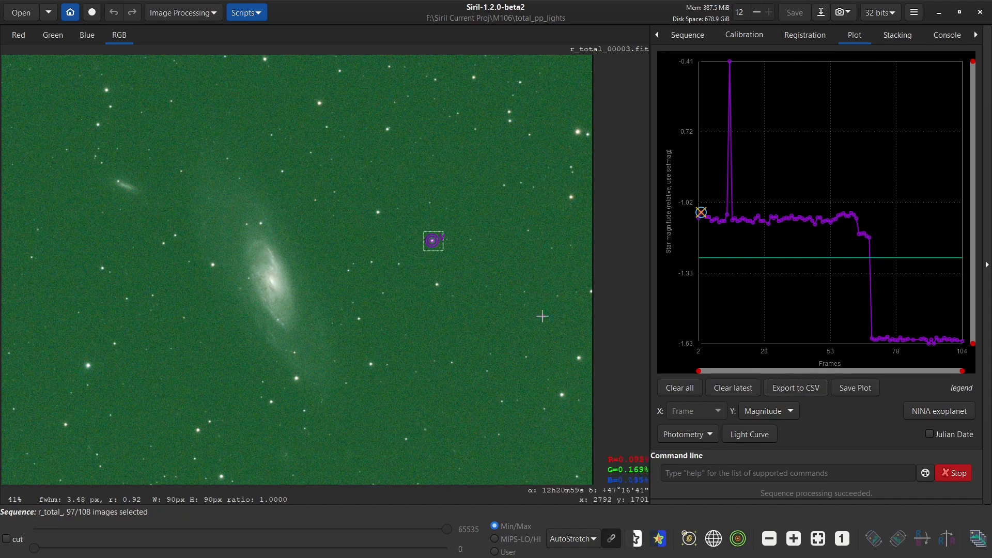
View the star's photometry plot as amplitude, roundness and FWHM per frame
click(693, 432)
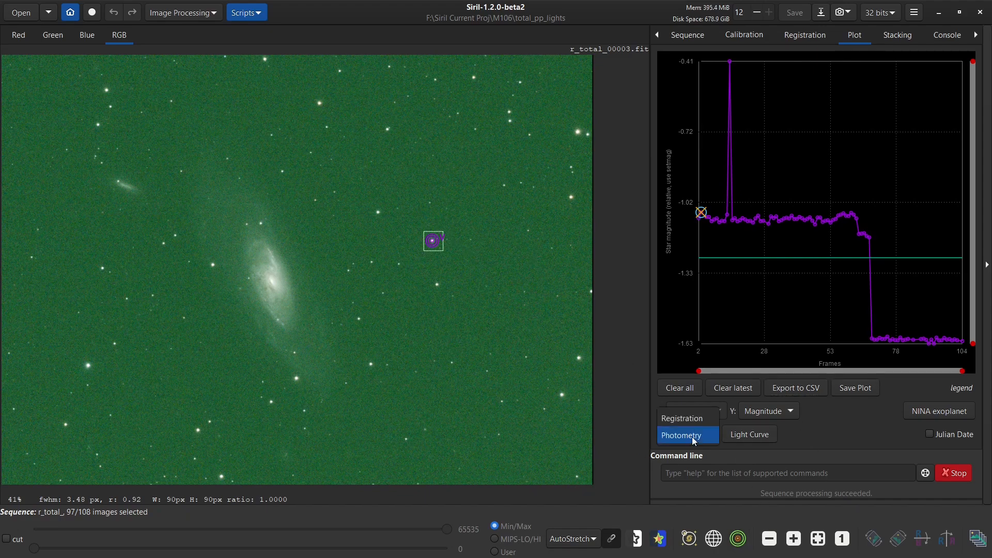
click(691, 436)
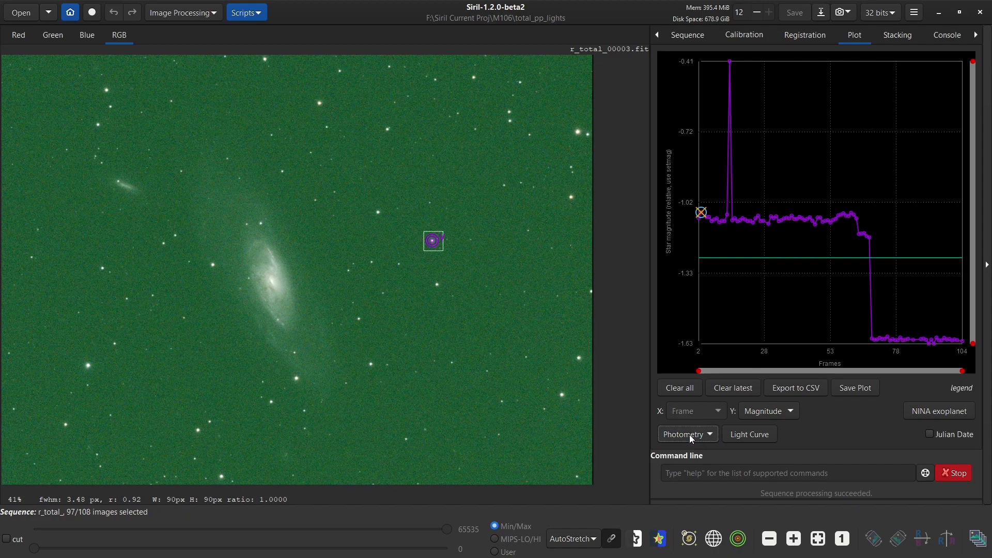
click(768, 411)
click(777, 399)
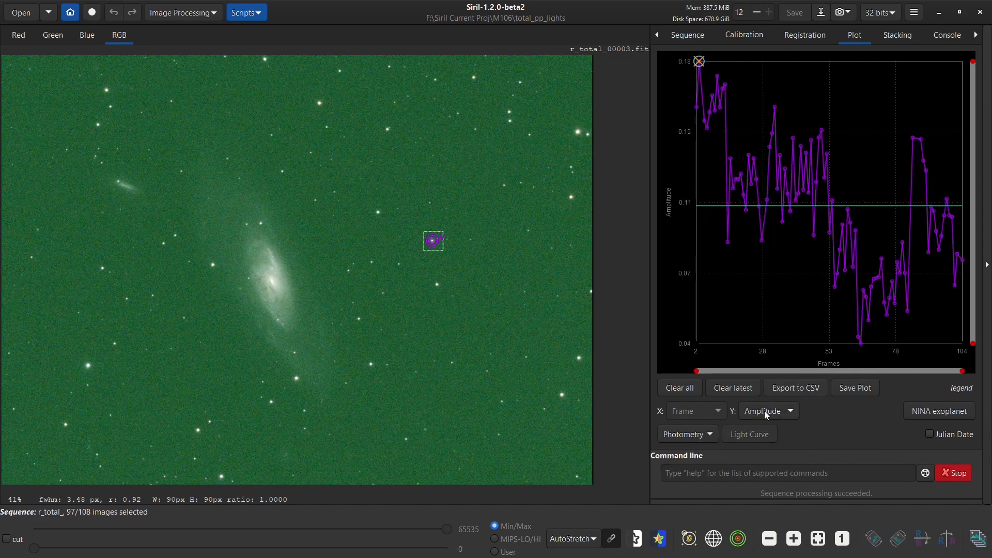
click(765, 411)
click(769, 392)
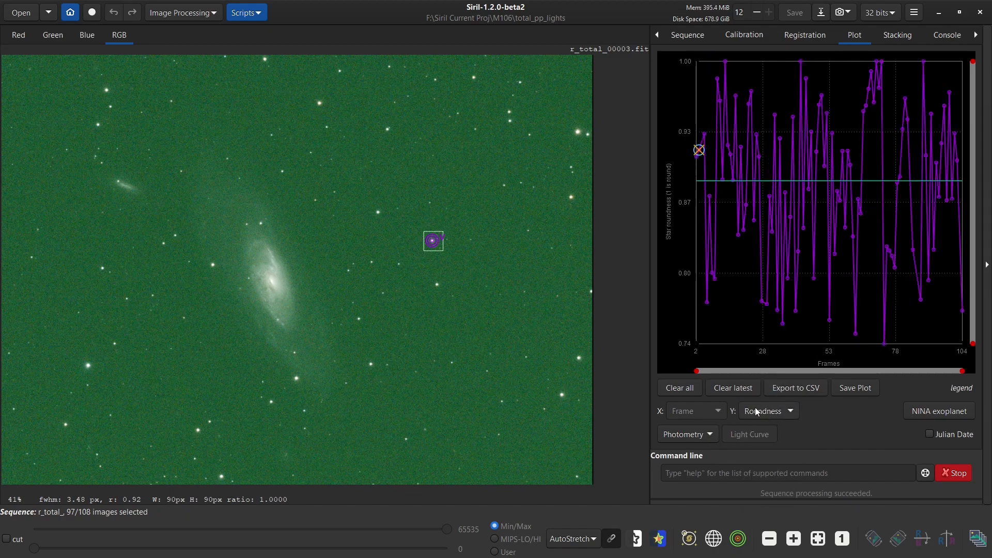
click(757, 413)
click(764, 401)
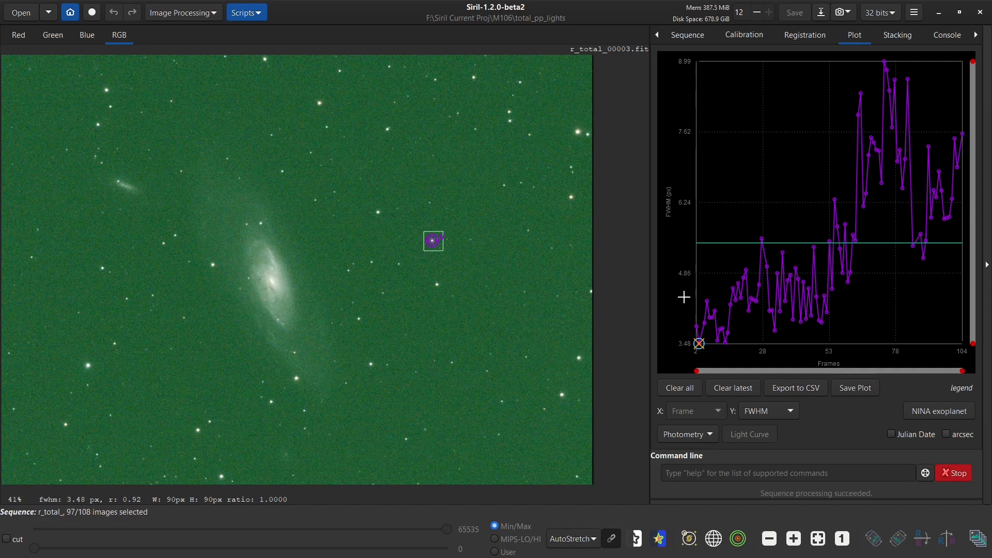
Compare the FWHM plot against Julian Date and in arcsec, switching each option off when done
click(892, 434)
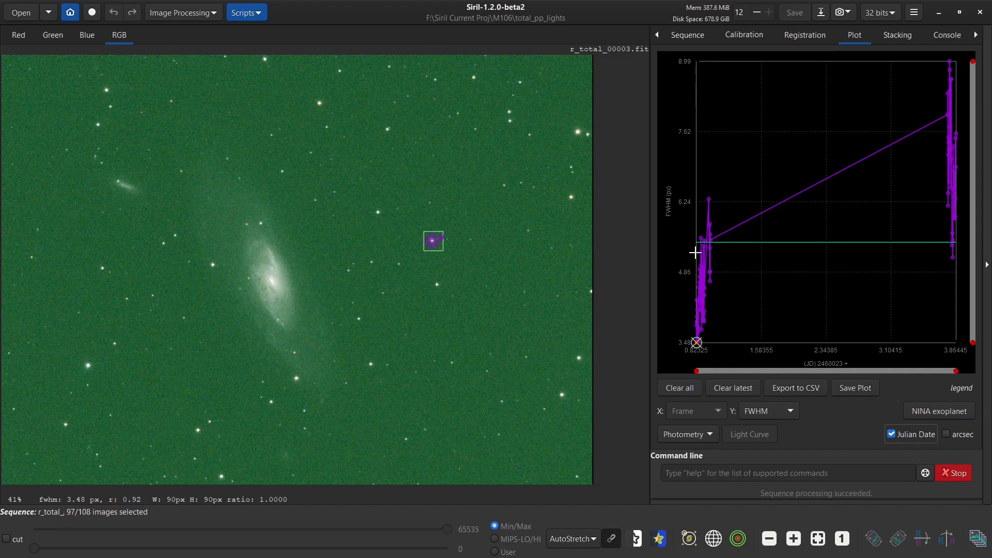
mouse_move(701, 253)
click(892, 434)
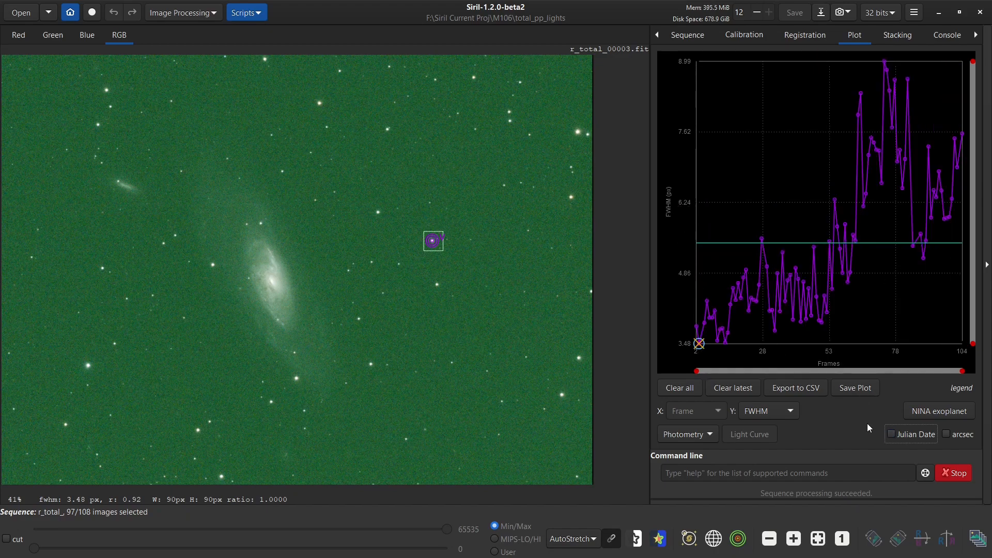
click(950, 432)
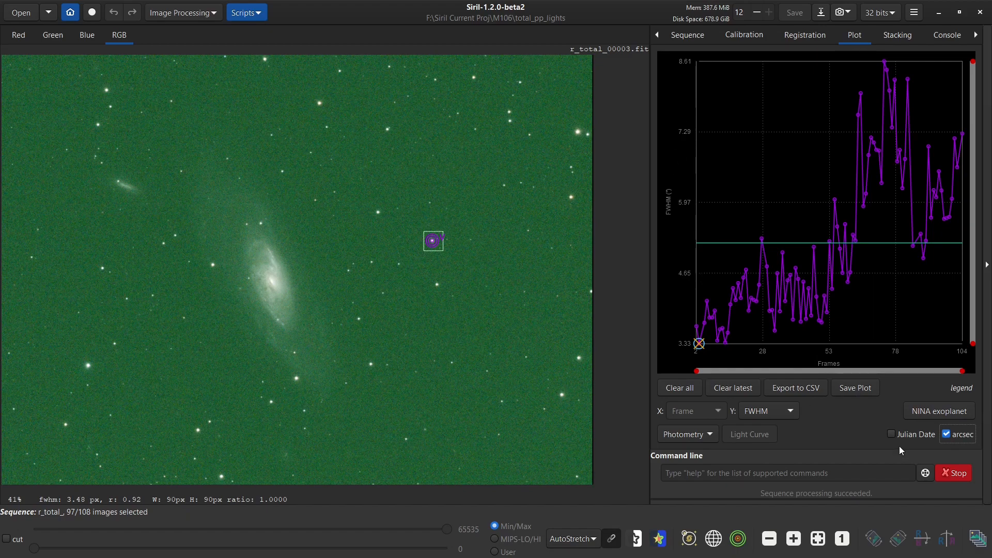
click(948, 435)
Plot magnitude and run sequence photometry on three comparison stars: upper right, far left and lower right of M106's core
click(755, 416)
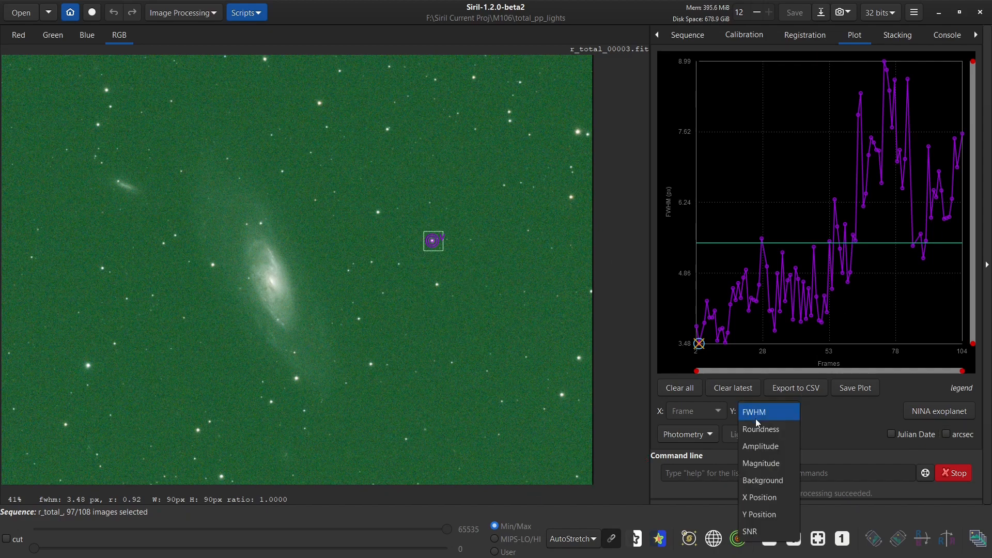
click(763, 465)
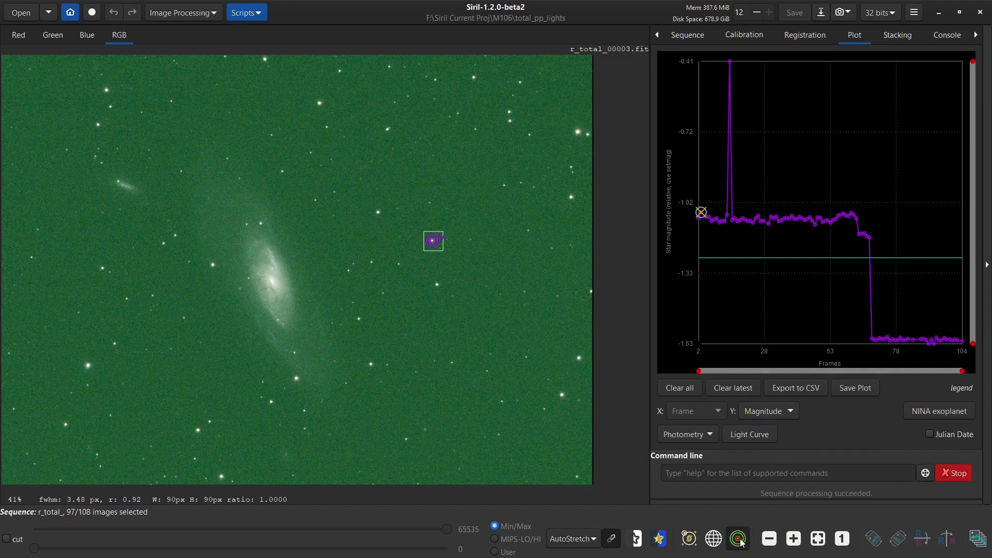
click(378, 211)
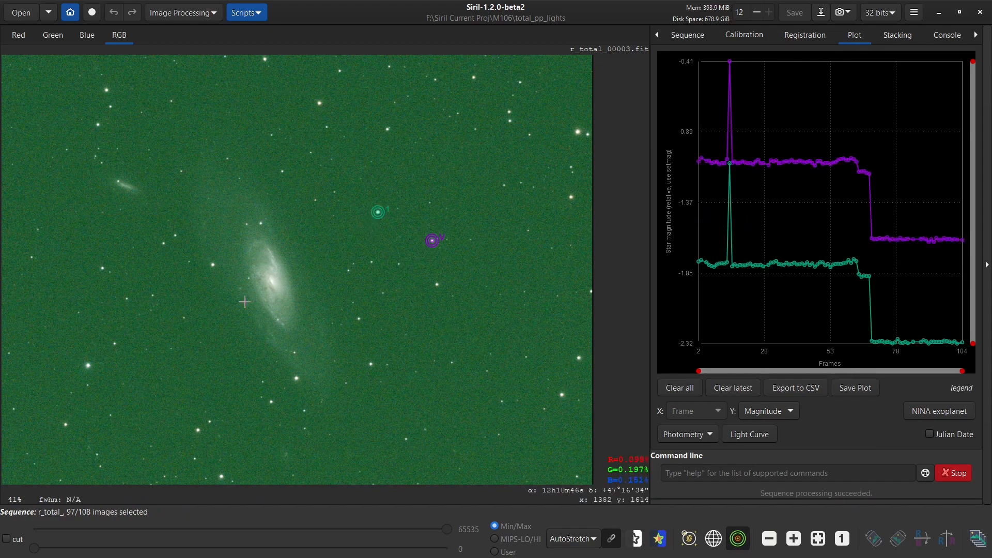
click(127, 299)
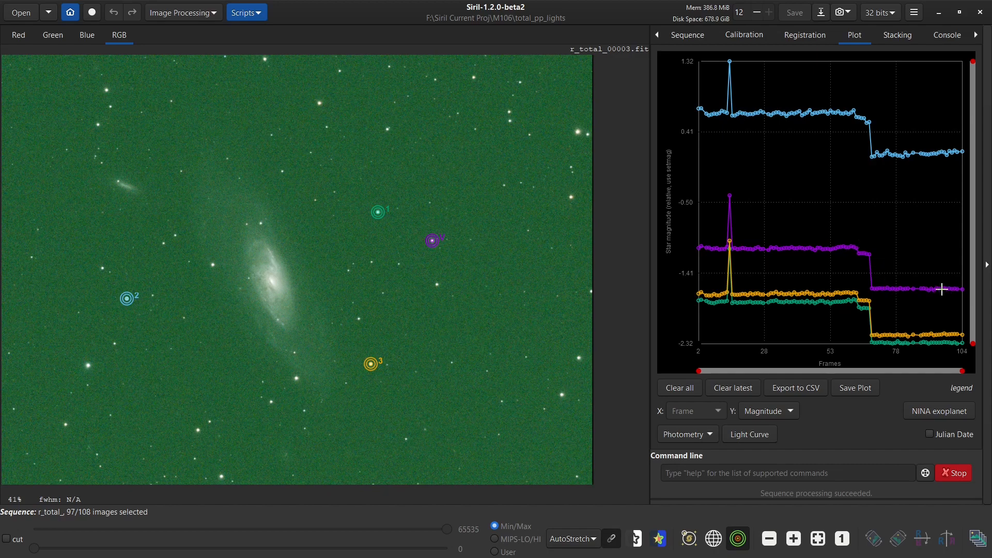
mouse_move(744, 251)
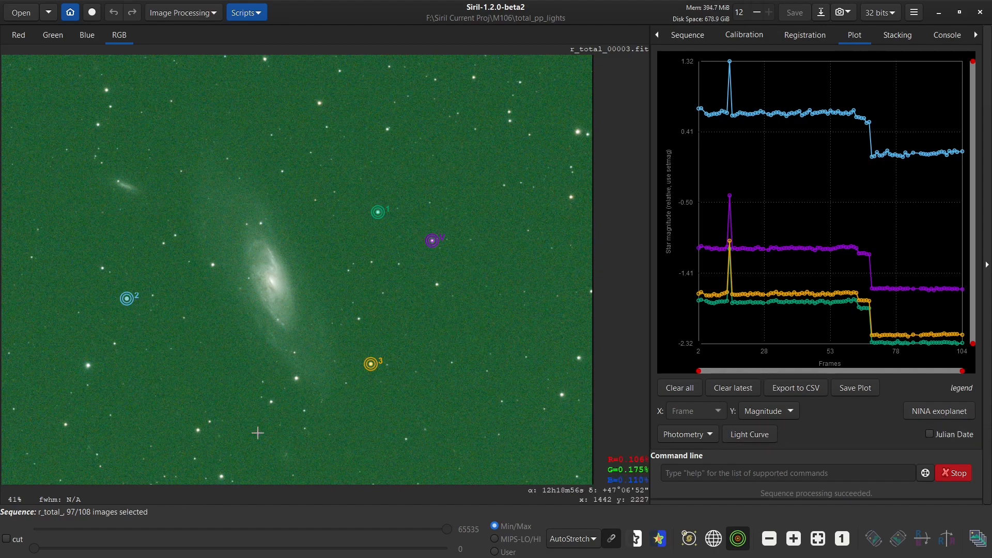
Check the NINA star list light curve options and the available photometry plot quantities without changing anything
click(946, 413)
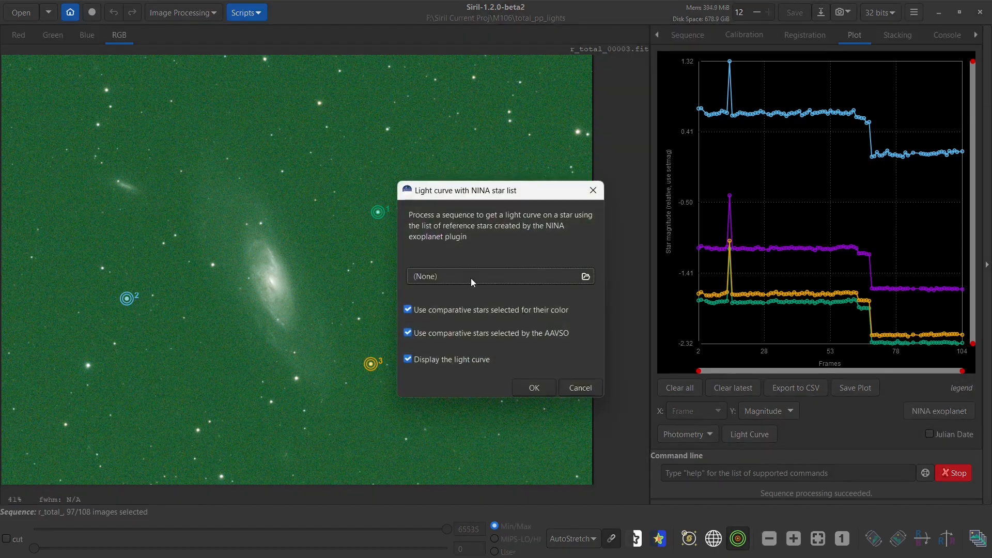
click(579, 389)
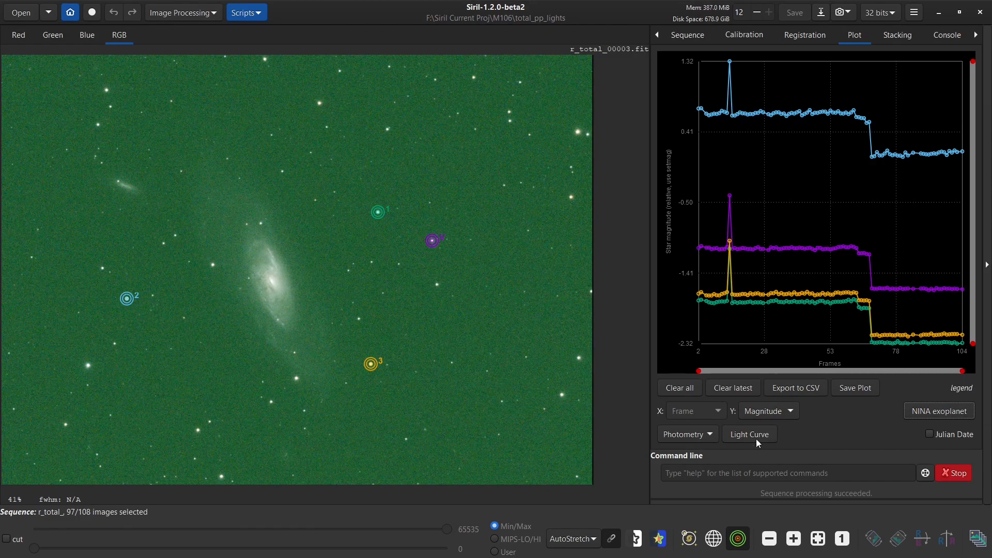
click(691, 437)
click(696, 437)
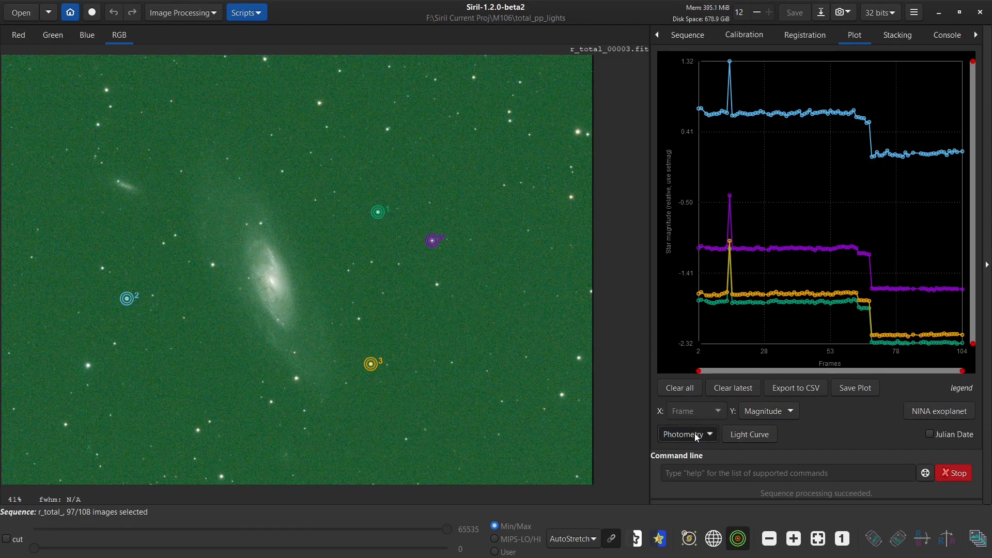
click(763, 412)
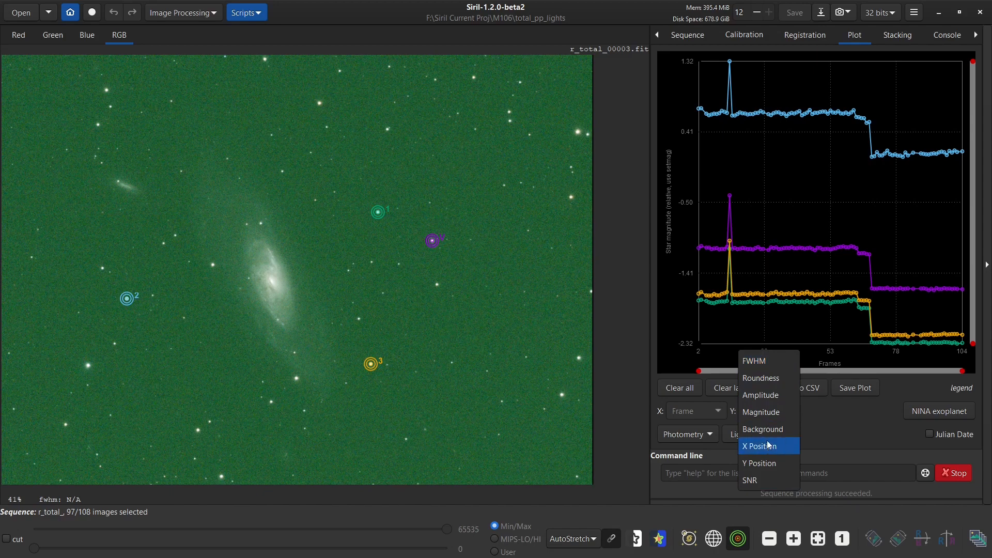
click(694, 437)
Switch the plot to registration data and check its available Y-axis quantities, keeping Roundness
click(694, 437)
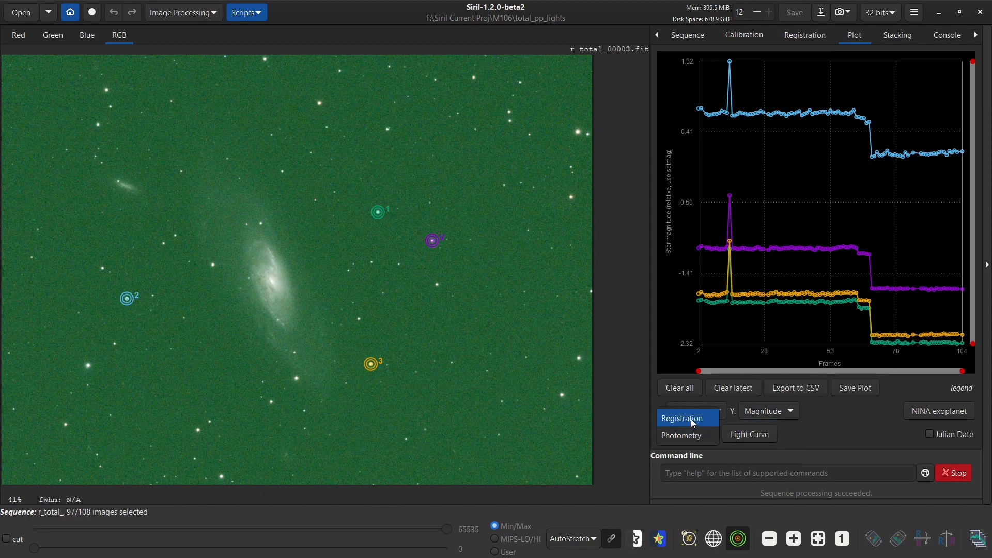
click(690, 418)
click(769, 412)
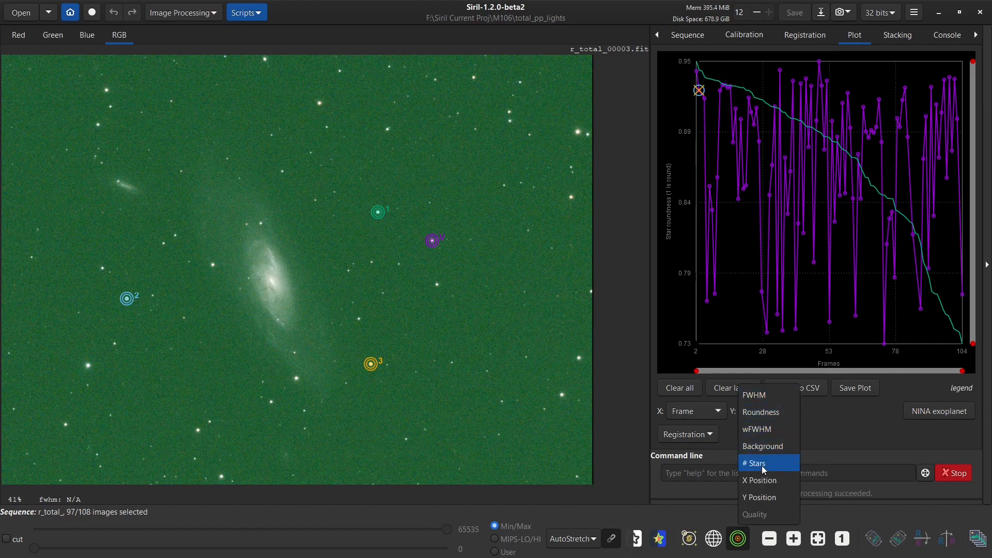
click(826, 431)
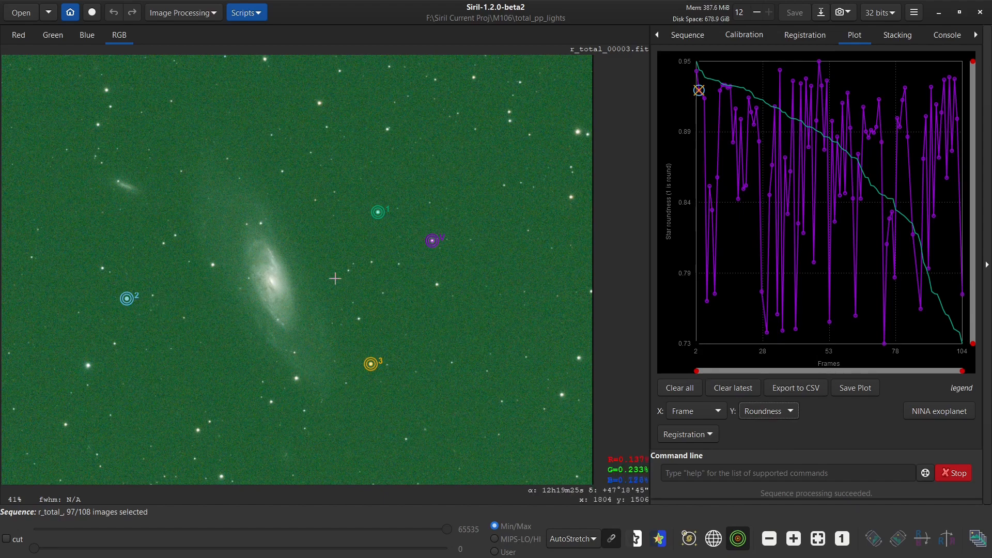
Set the working directory to M106's tutorial folder and open r_total_stacked.fit
click(71, 12)
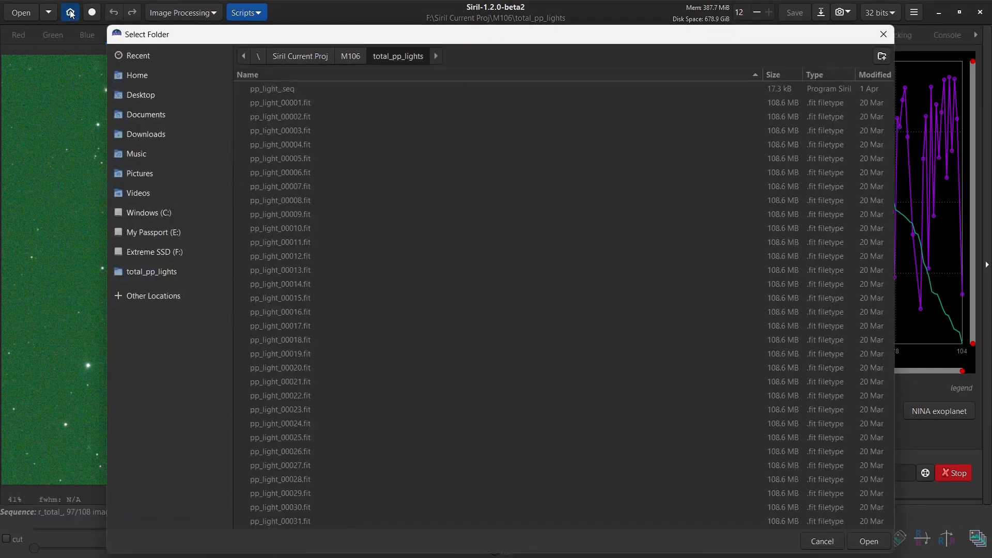
click(342, 56)
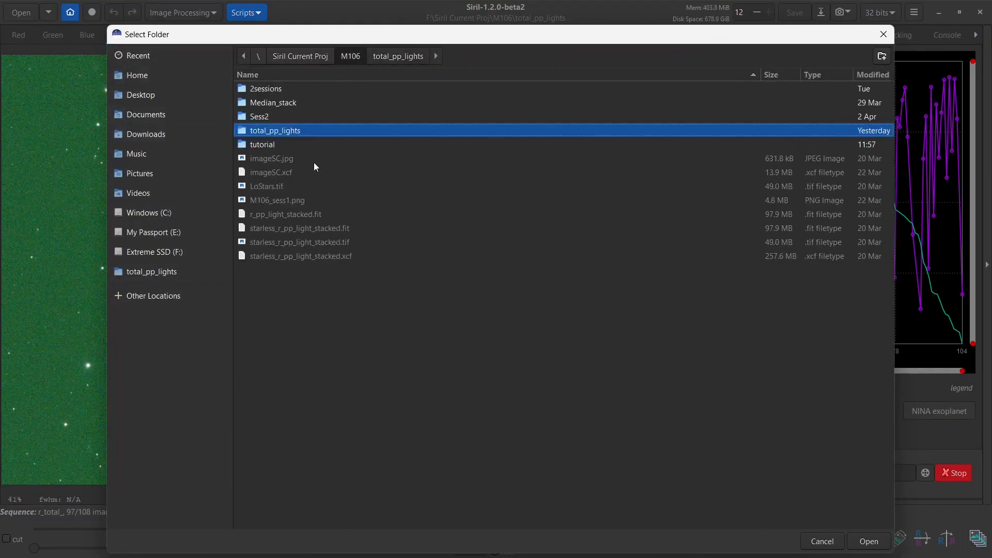
double_click(280, 145)
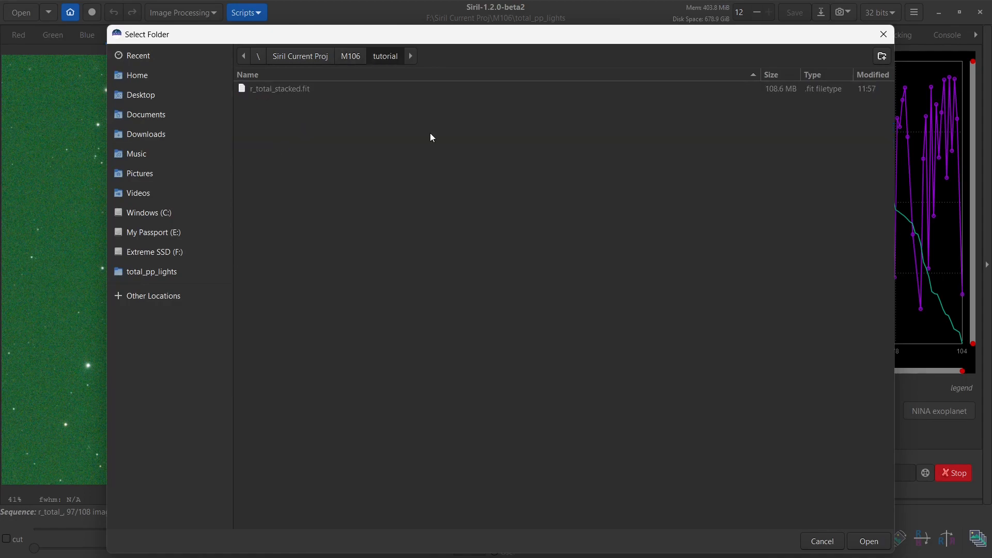
click(874, 546)
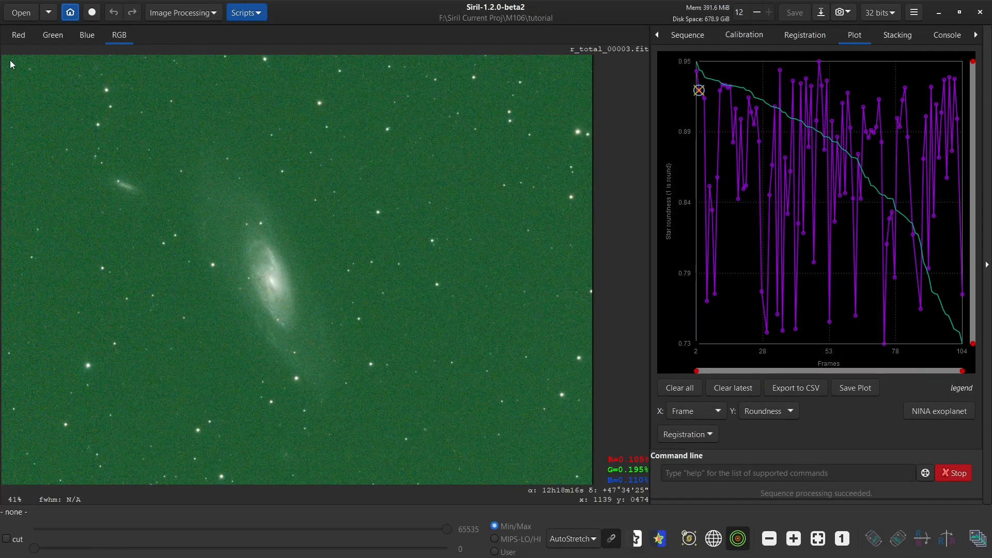
click(19, 16)
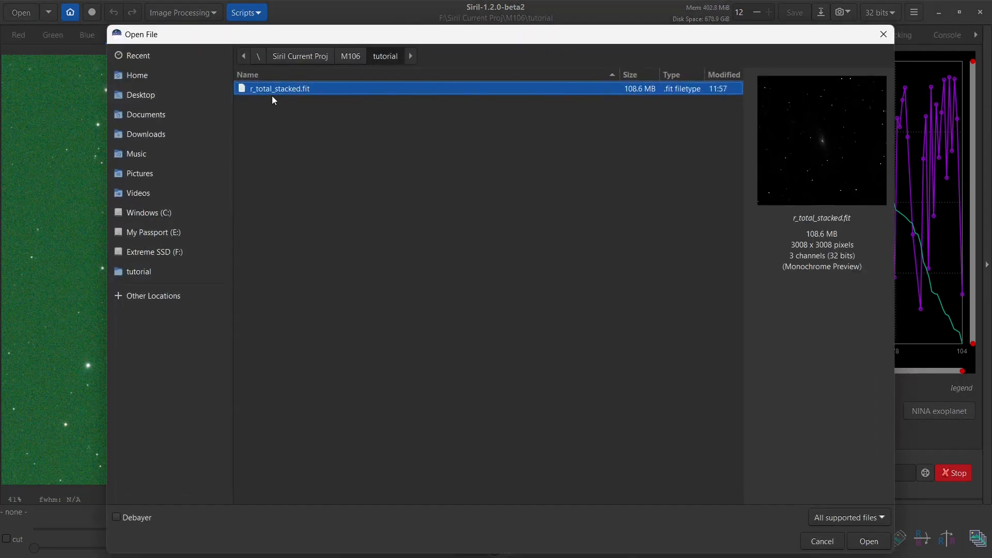
double_click(275, 88)
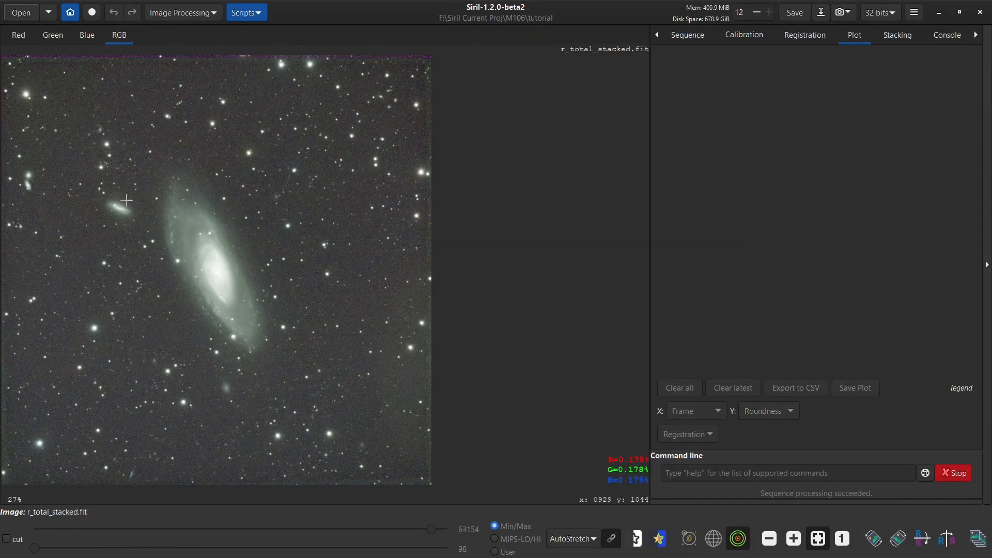
Preview the stacked image in Histogram display mode, returning to AutoStretch when done
click(573, 540)
click(586, 520)
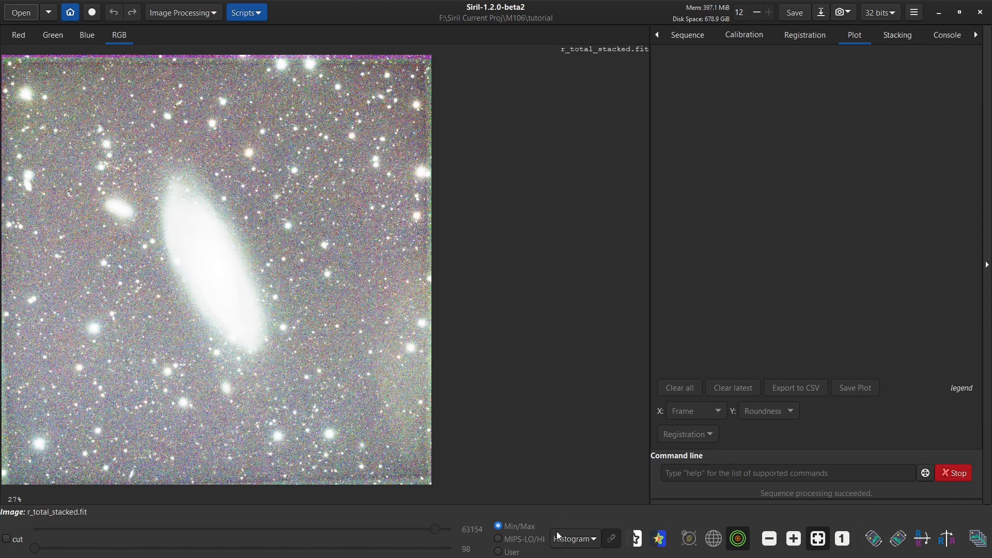
click(566, 546)
click(580, 487)
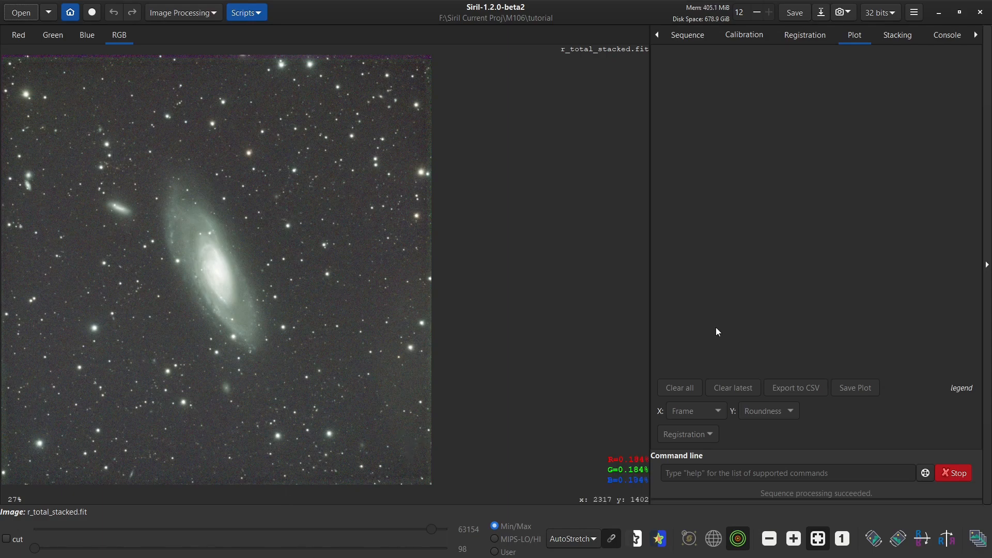
Turn off quick photometry and crop the stack's ragged borders to a square selection about 2777 px wide around M106
click(739, 544)
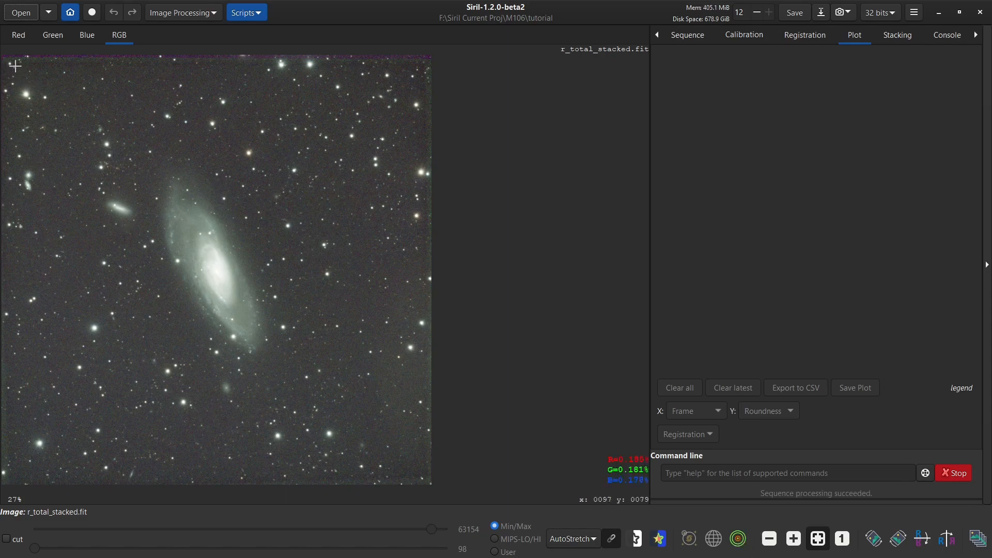
drag(7, 75, 444, 470)
drag(262, 401, 275, 401)
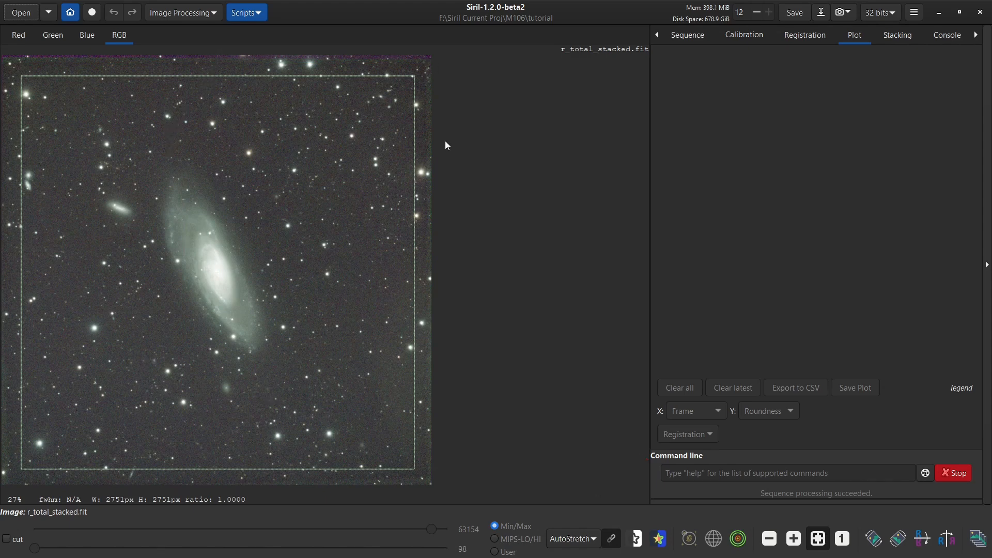
drag(199, 75, 197, 73)
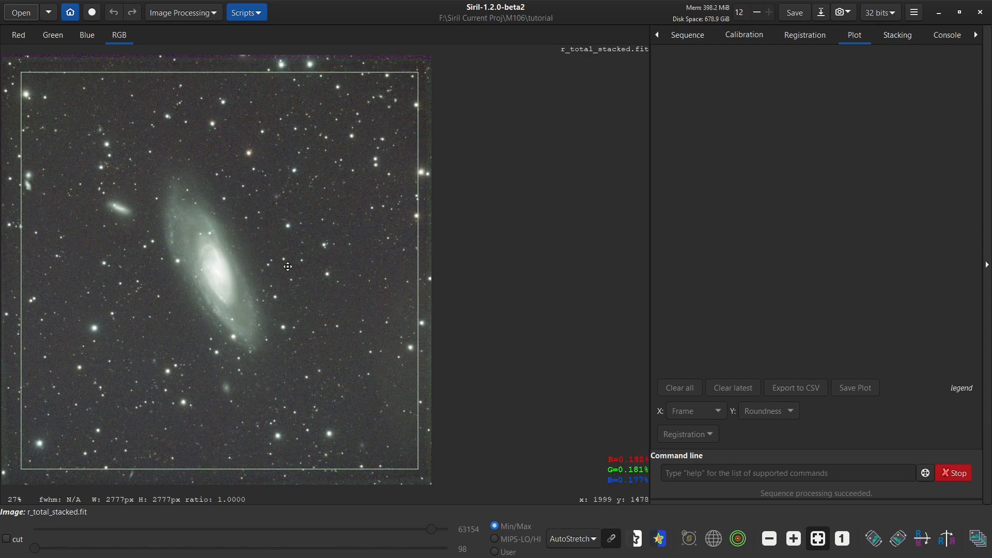
right_click(119, 257)
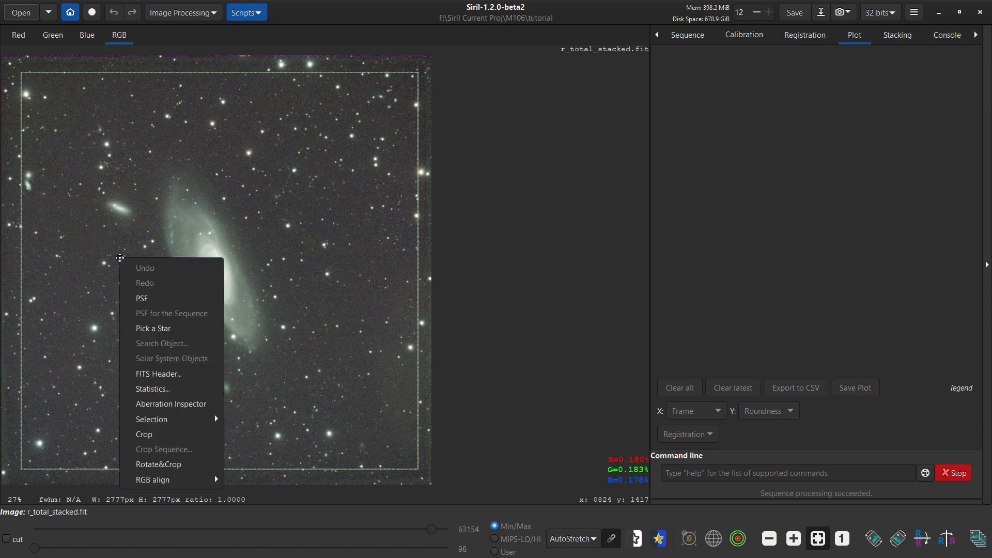
click(176, 441)
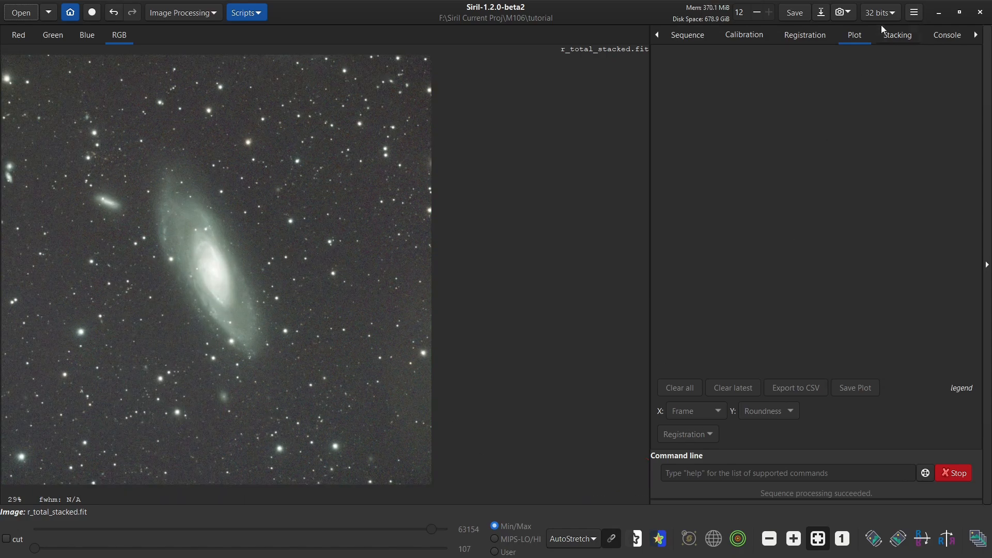
Plate solve the cropped stack at 810 mm focal length and 3.76 µm pixel size, with image flipping disabled
click(914, 12)
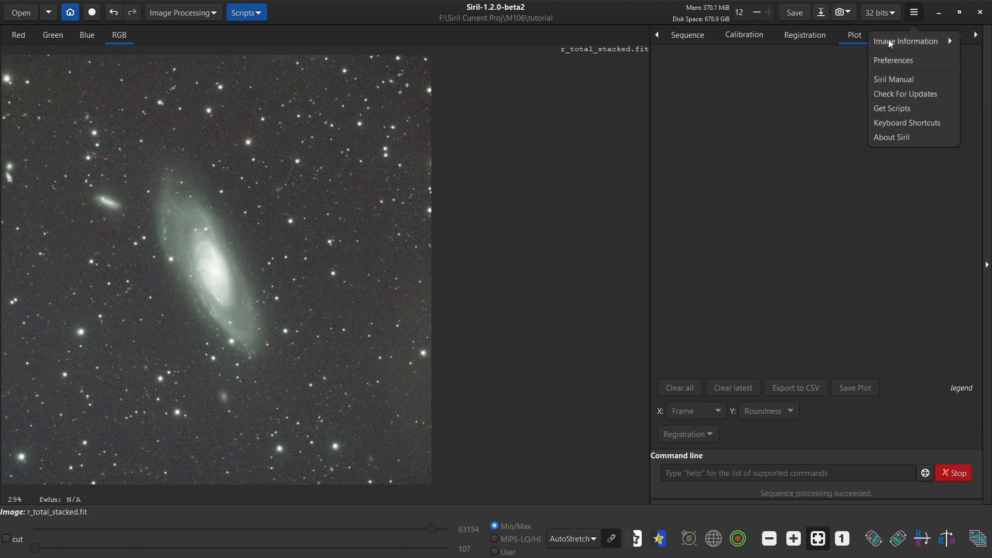
mouse_move(888, 39)
click(894, 58)
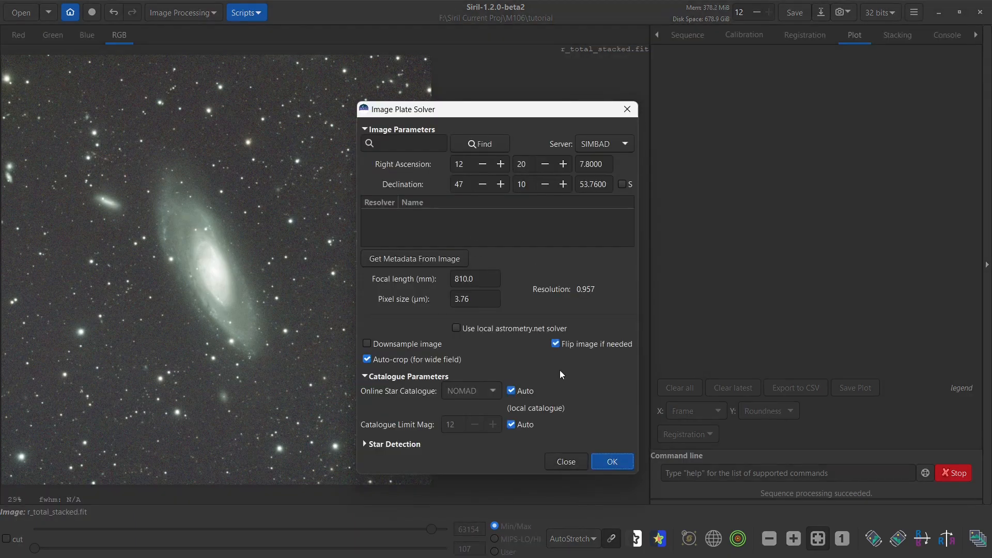
click(555, 344)
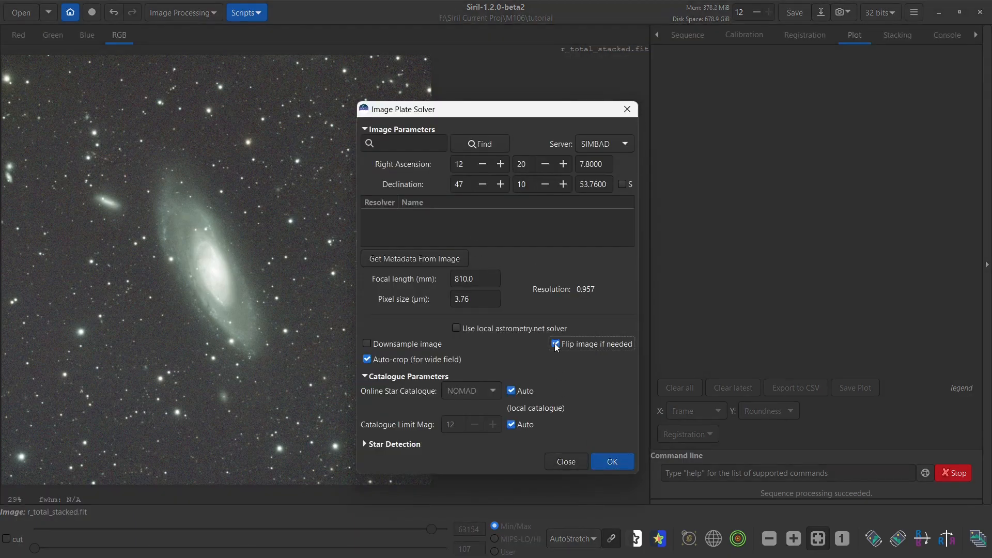
click(607, 455)
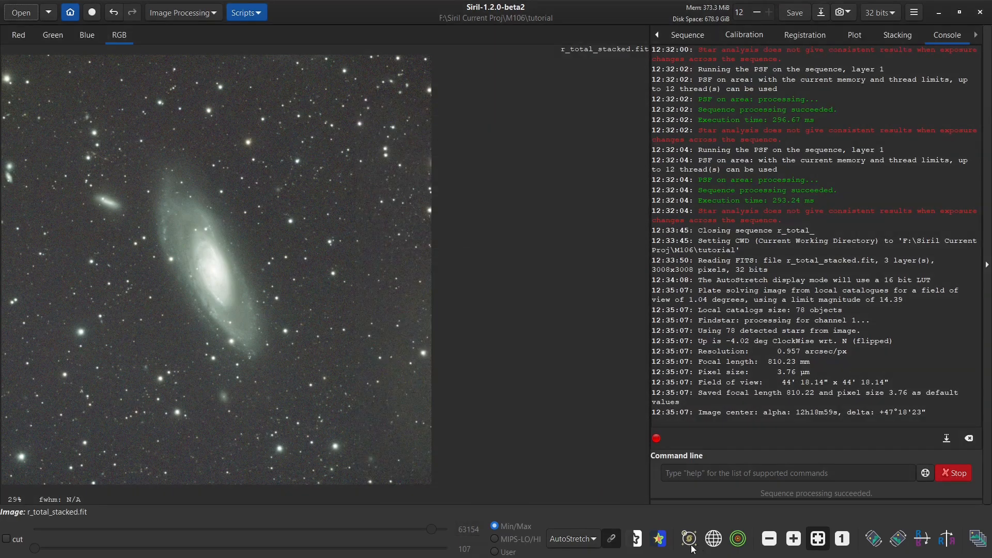
Overlay the object annotations to check the plate solution, hiding them again when done
click(689, 540)
click(690, 540)
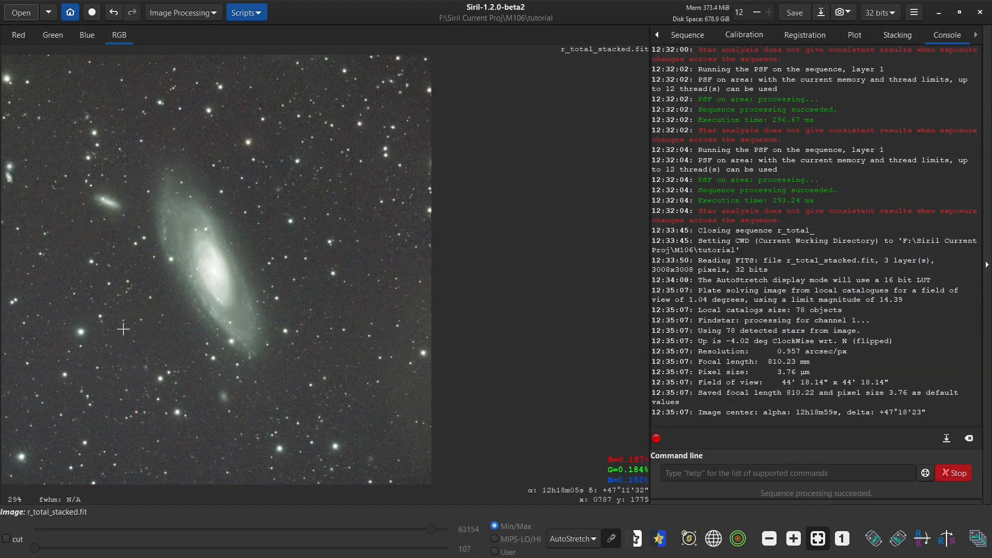
click(689, 540)
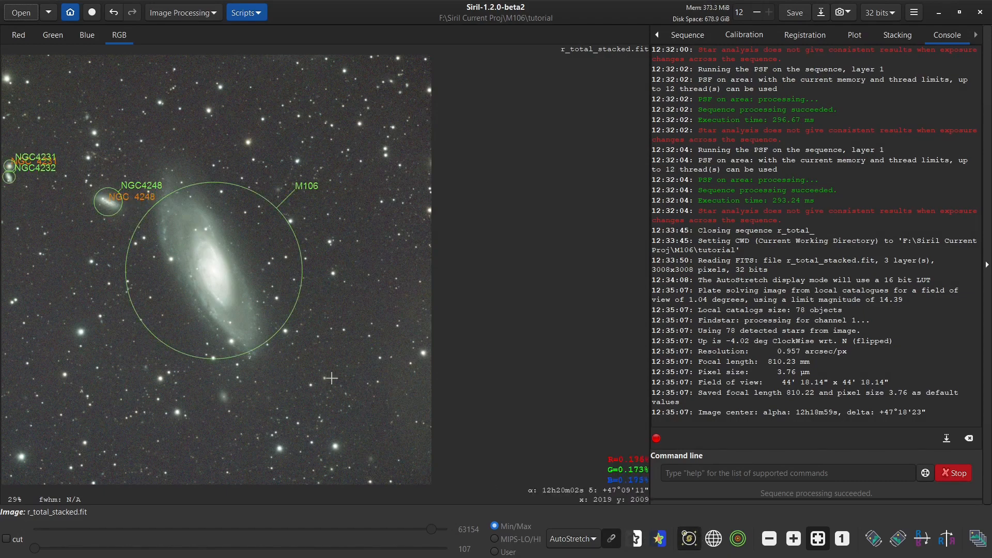
click(694, 539)
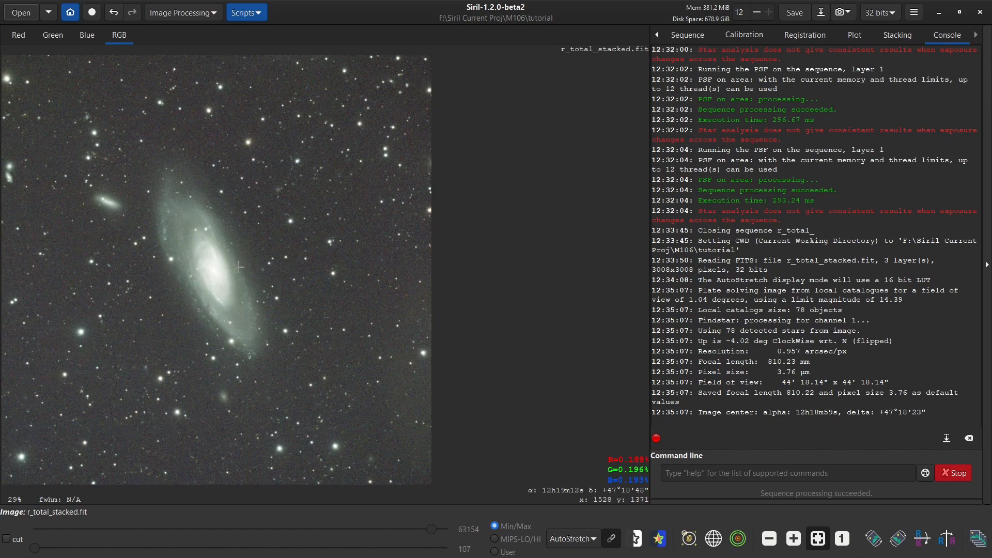
Apply Photometric Color Calibration with the NOMAD catalogue to the plate-solved stack and save the image
click(201, 13)
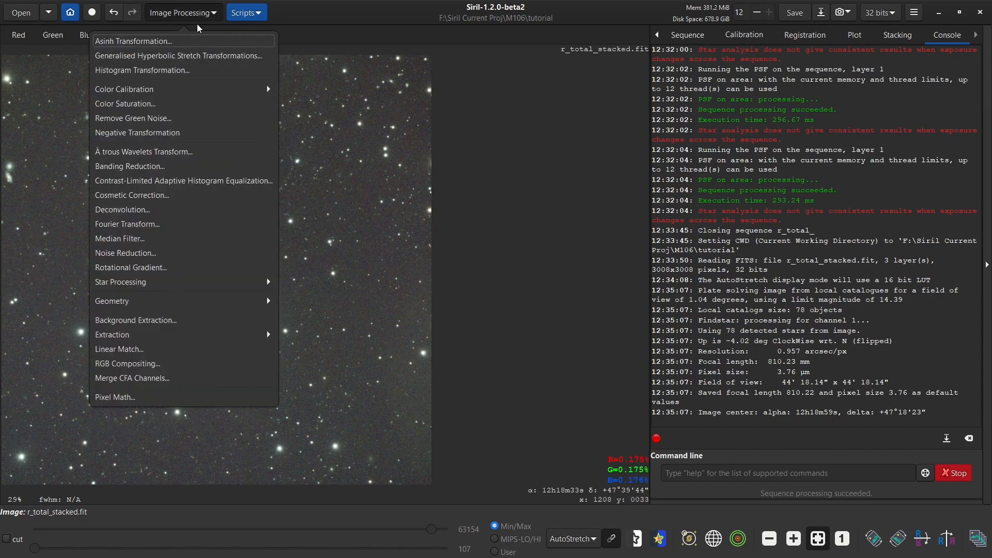
click(182, 89)
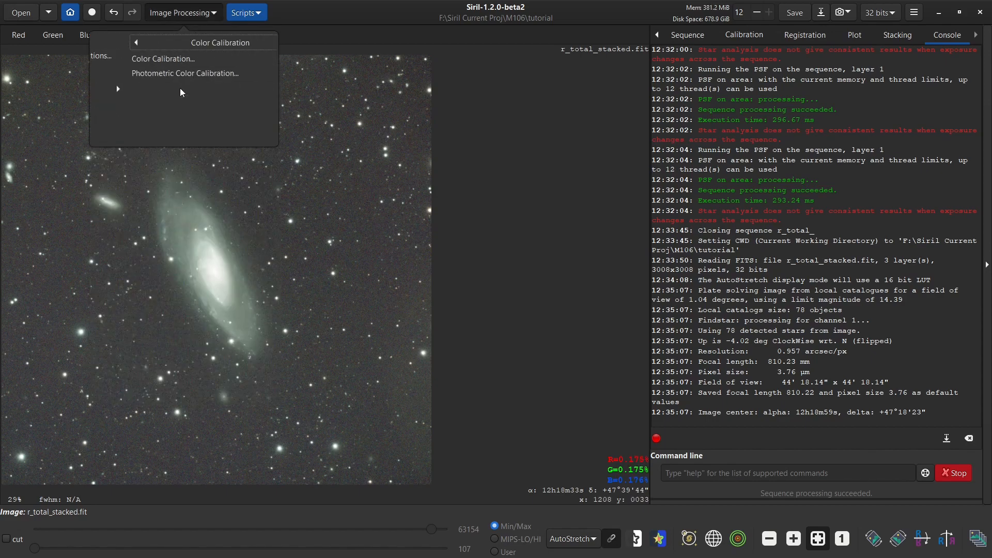
click(150, 73)
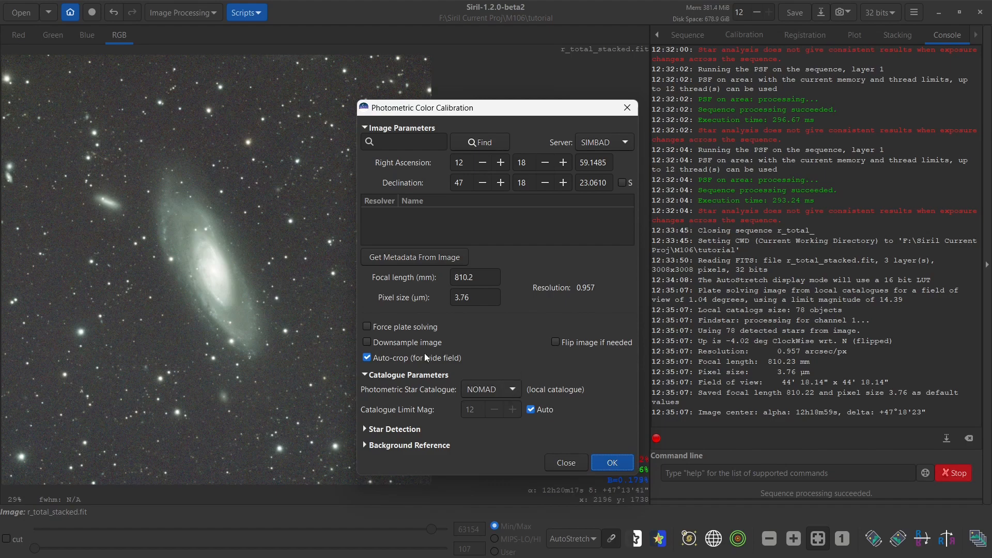
click(612, 462)
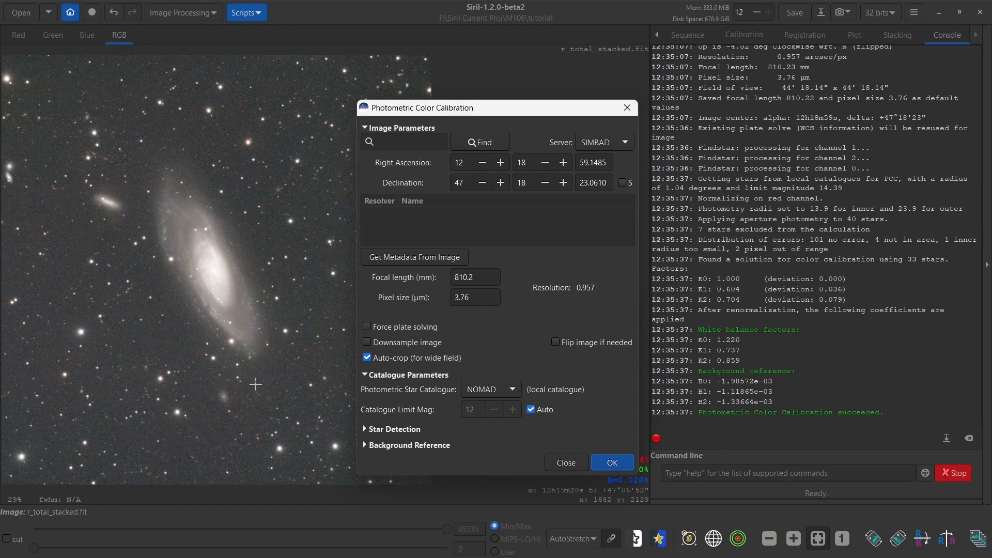
click(563, 464)
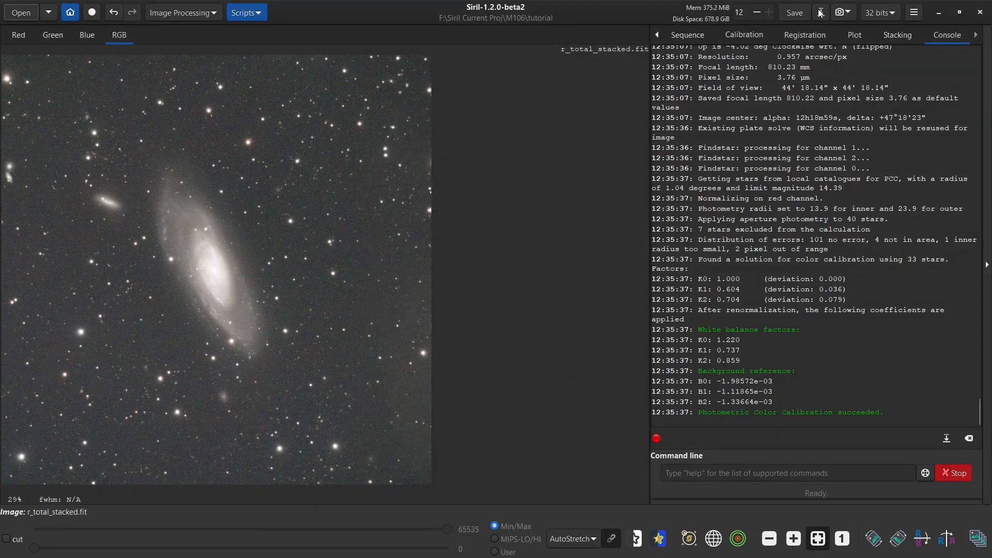
click(801, 16)
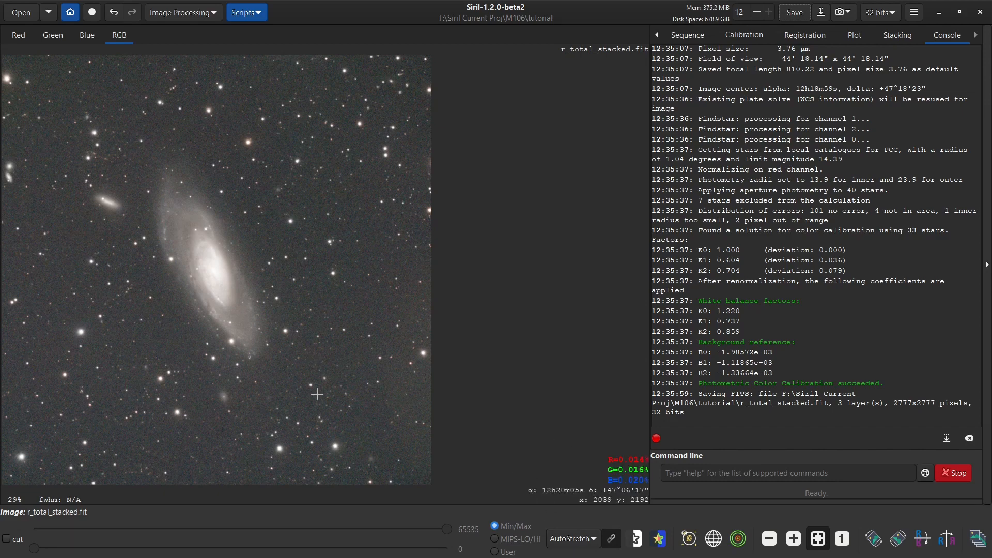
Open Deconvolution clear of the galaxy view, check the manual PSF parameters, and choose PSF from stars as the source
click(169, 14)
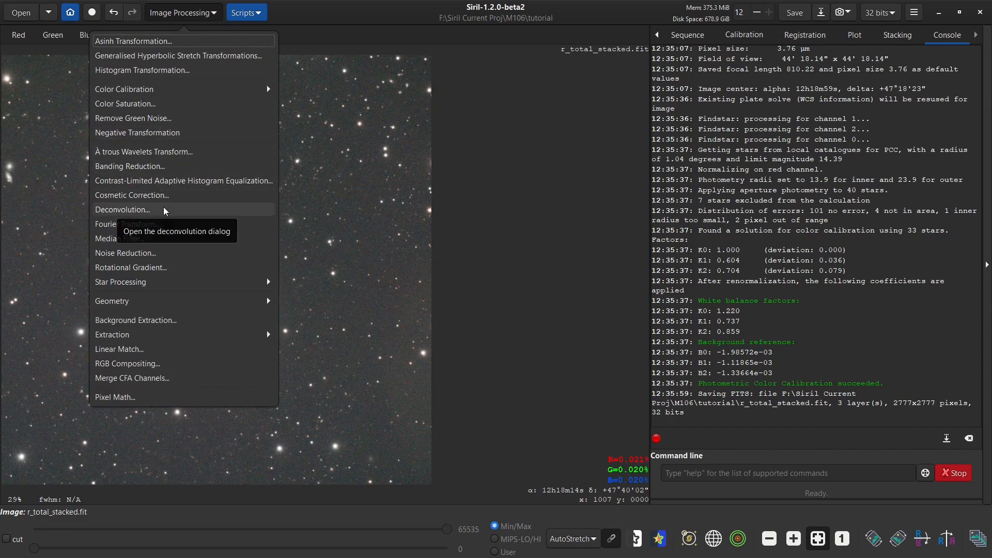
click(164, 211)
drag(410, 136, 562, 80)
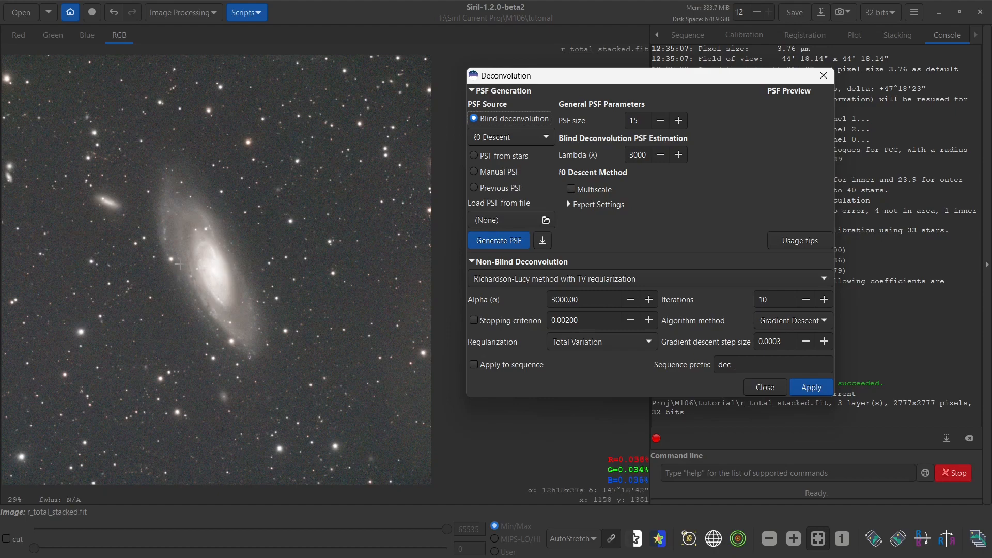
click(500, 172)
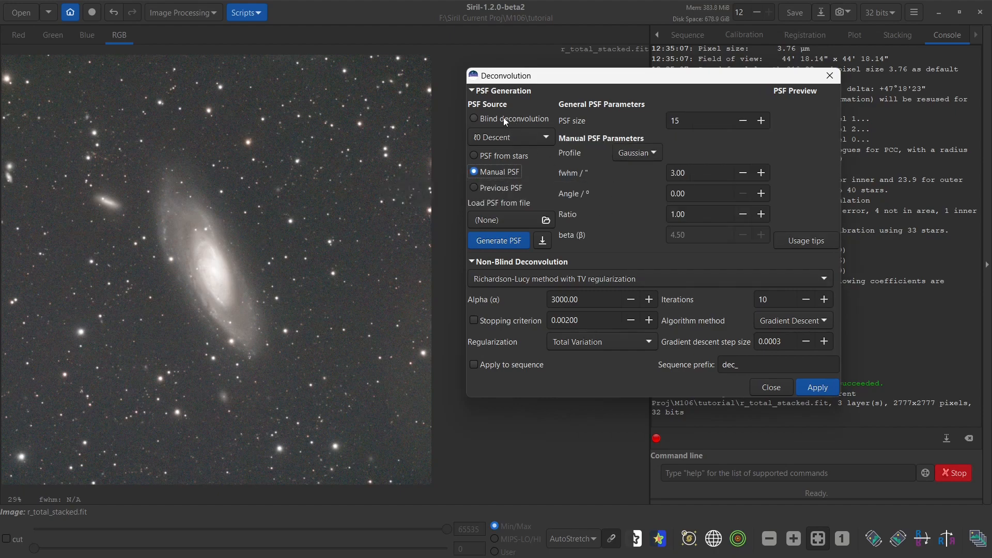
click(497, 155)
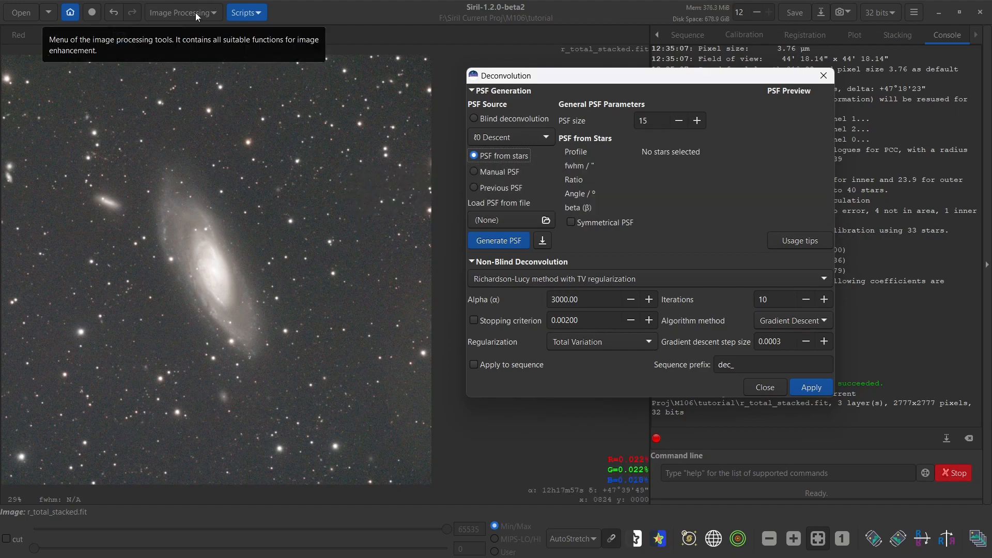
Bring up Dynamic PSF from the full resynthesis settings and detect the image's stars with the Gaussian profile
click(915, 13)
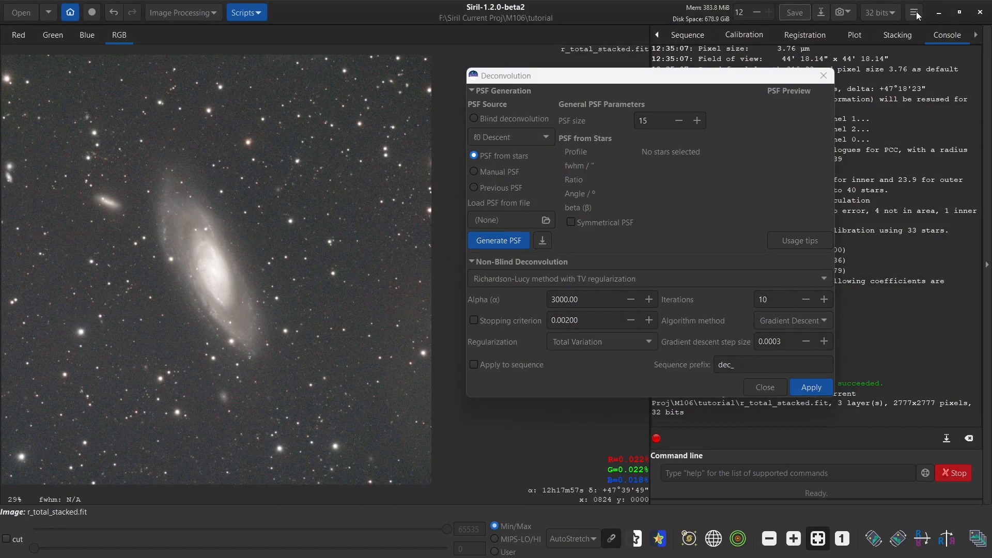
click(912, 42)
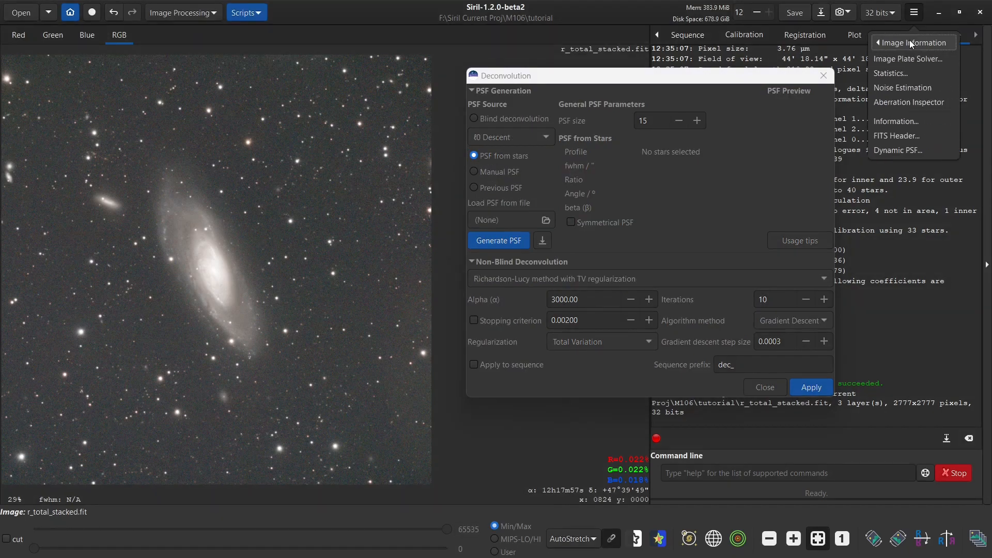
click(175, 16)
click(176, 13)
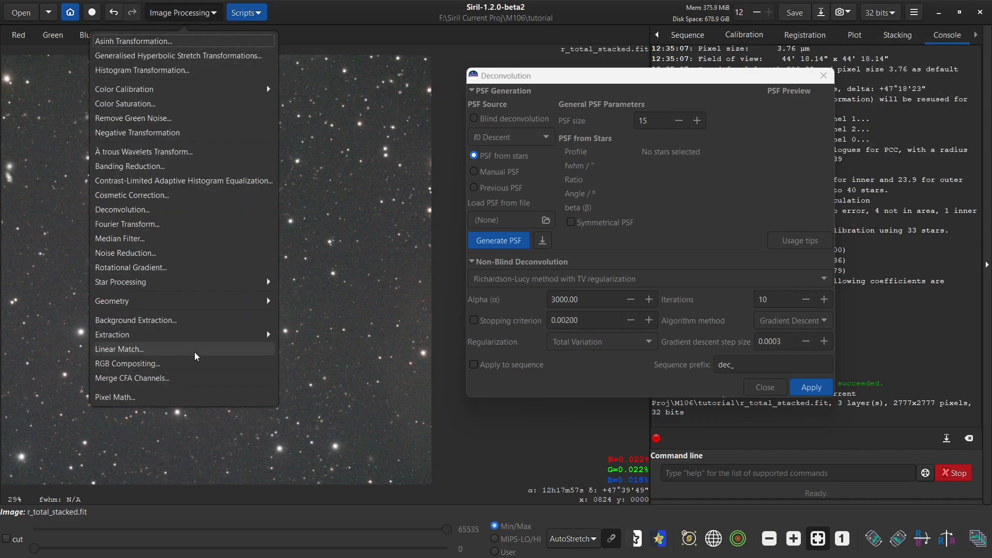
click(203, 283)
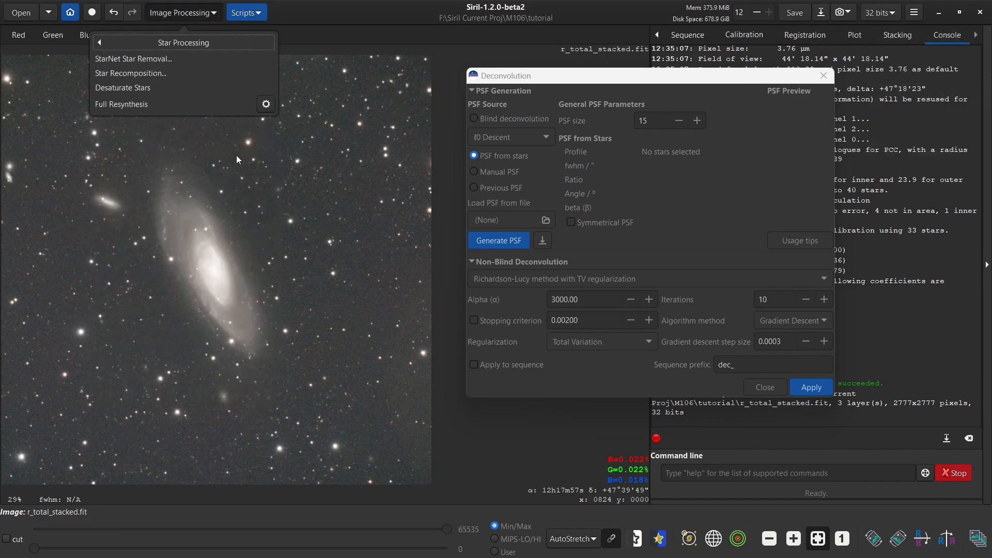
click(266, 105)
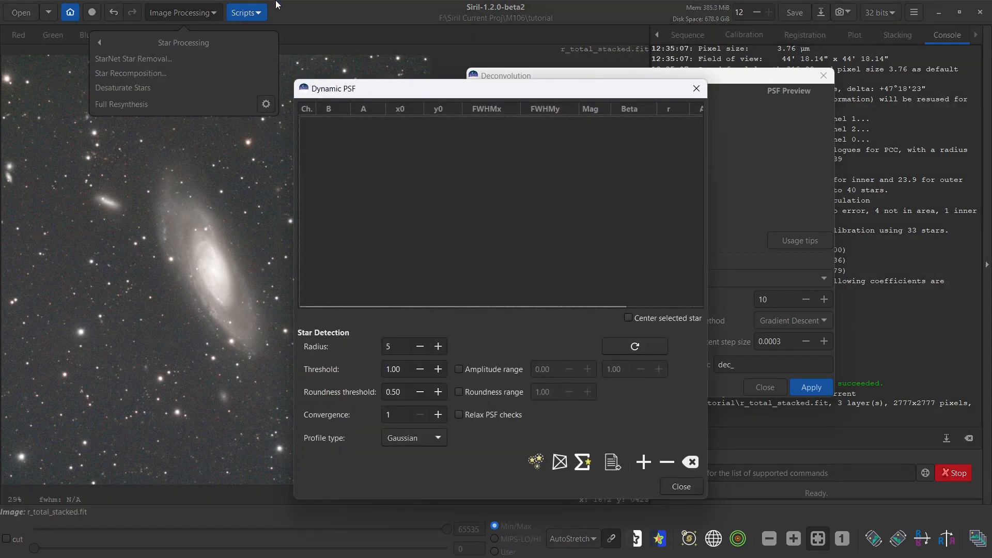
click(182, 13)
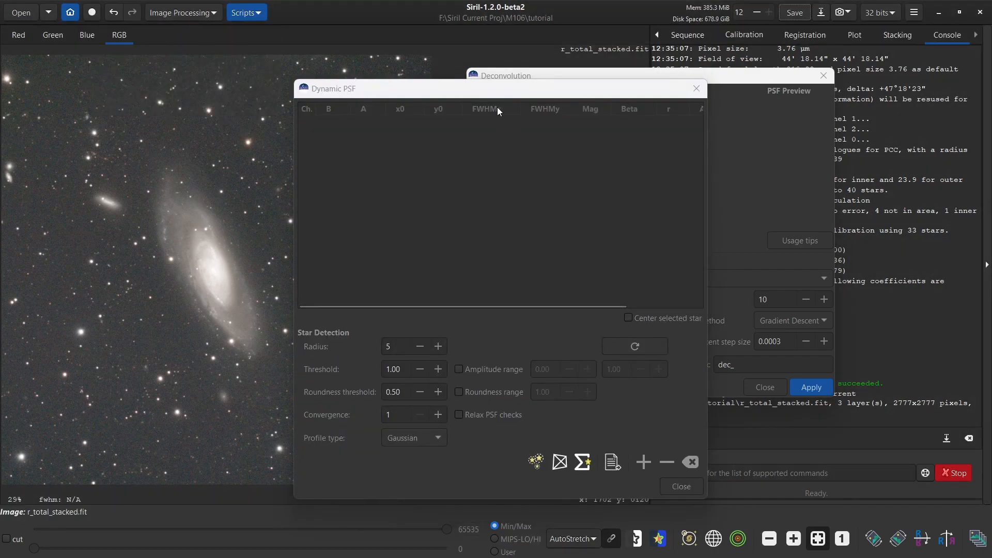
click(536, 461)
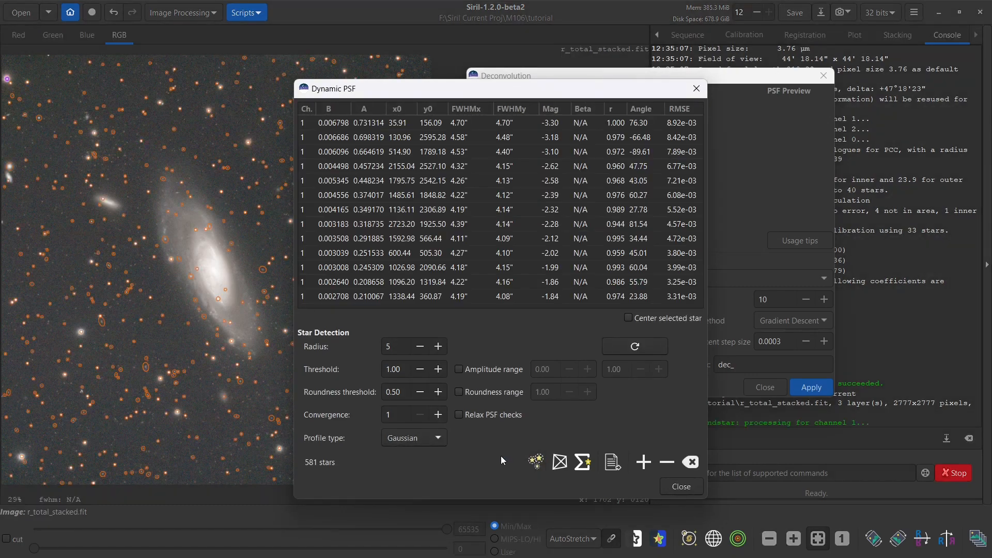
Sort the detected stars by ascending amplitude and delete the faint ones, from the lowest through A 0.009678
scroll(524, 145, down, 5)
scroll(527, 163, up, 5)
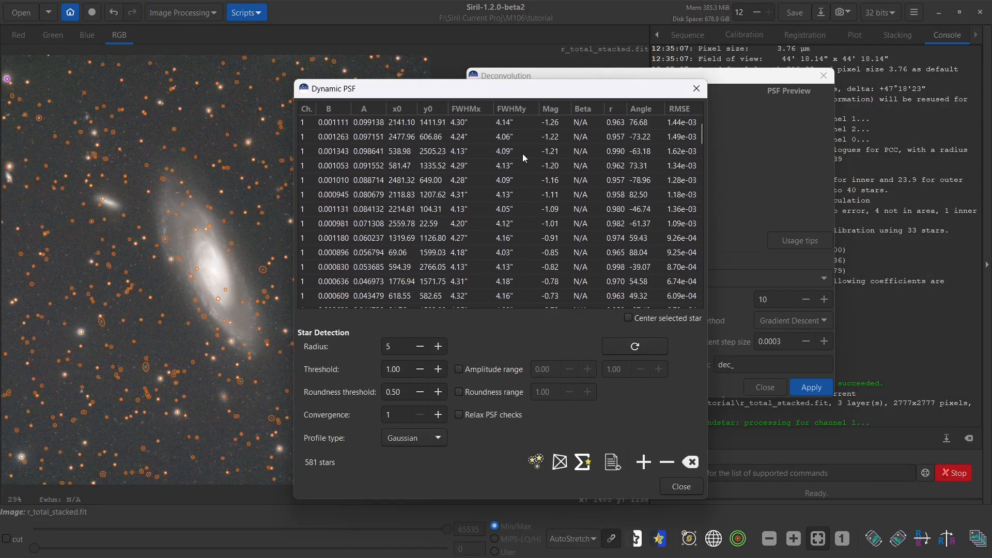
scroll(469, 179, up, 1)
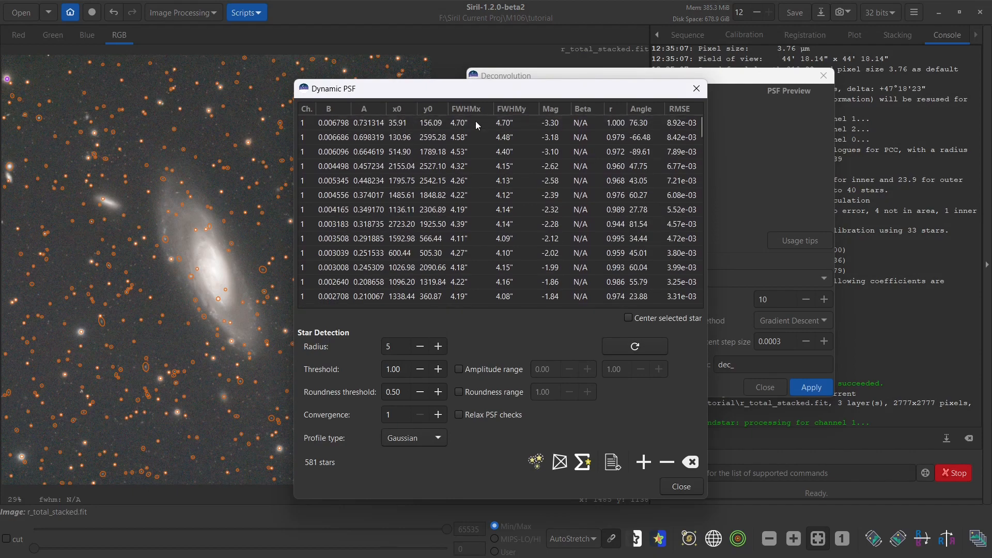
click(370, 110)
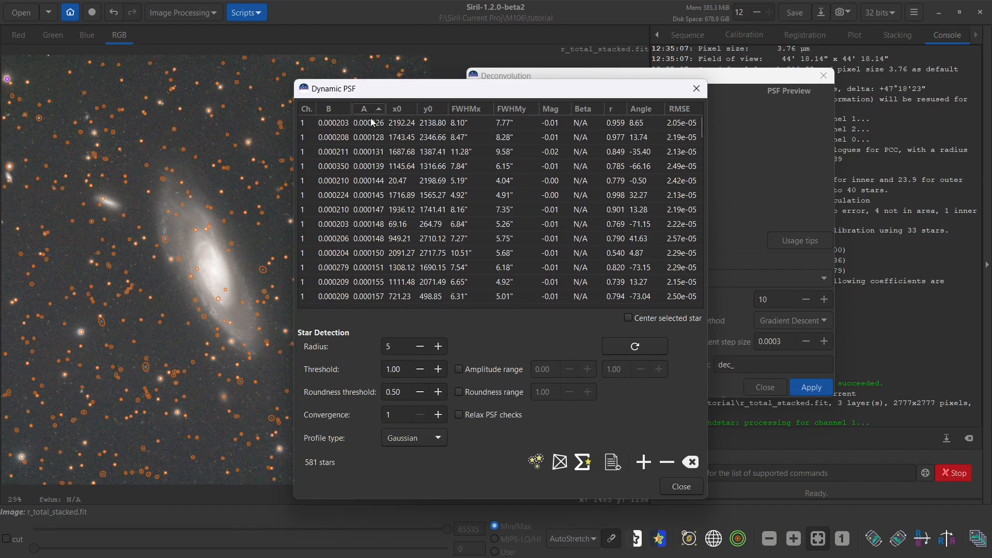
click(366, 124)
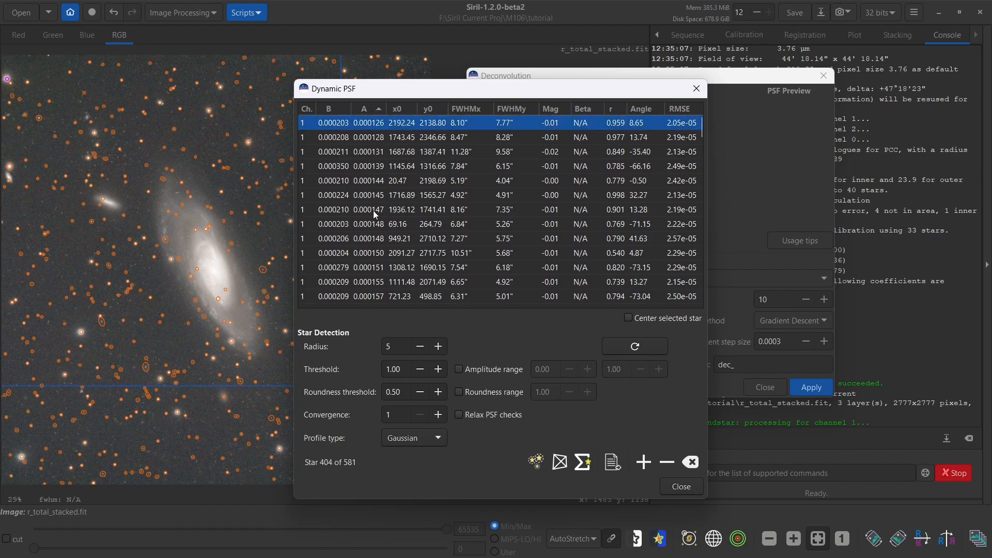
scroll(376, 216, down, 5)
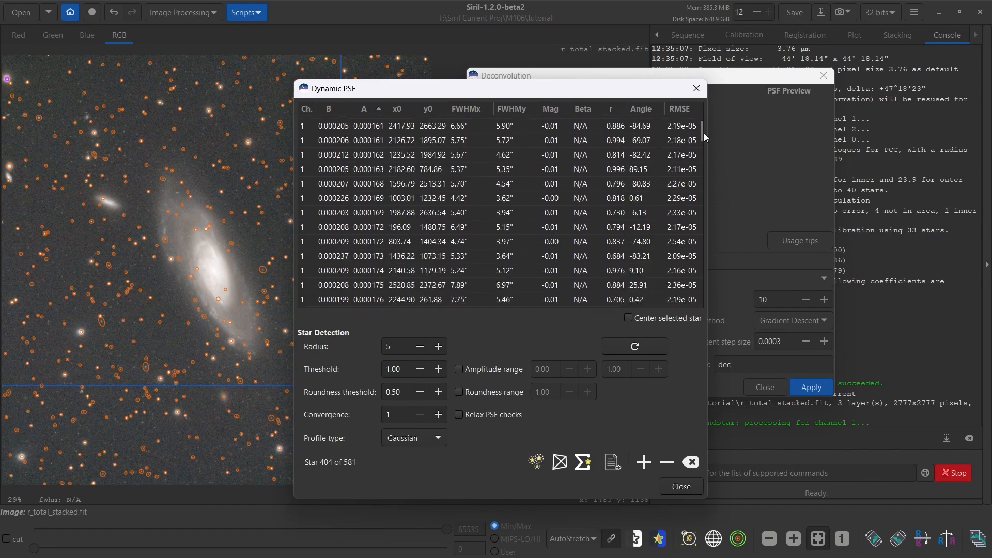
drag(703, 132, 704, 279)
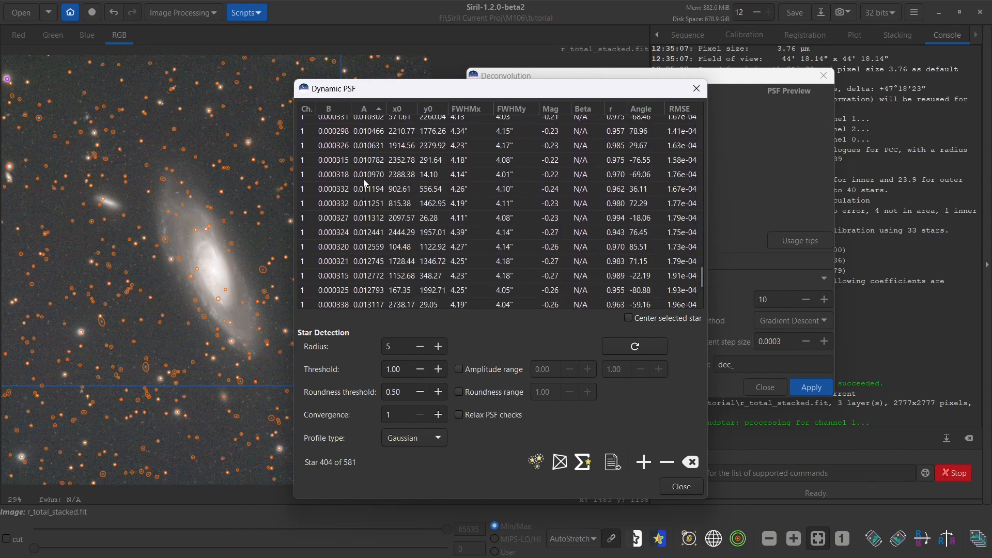
scroll(364, 150, up, 1)
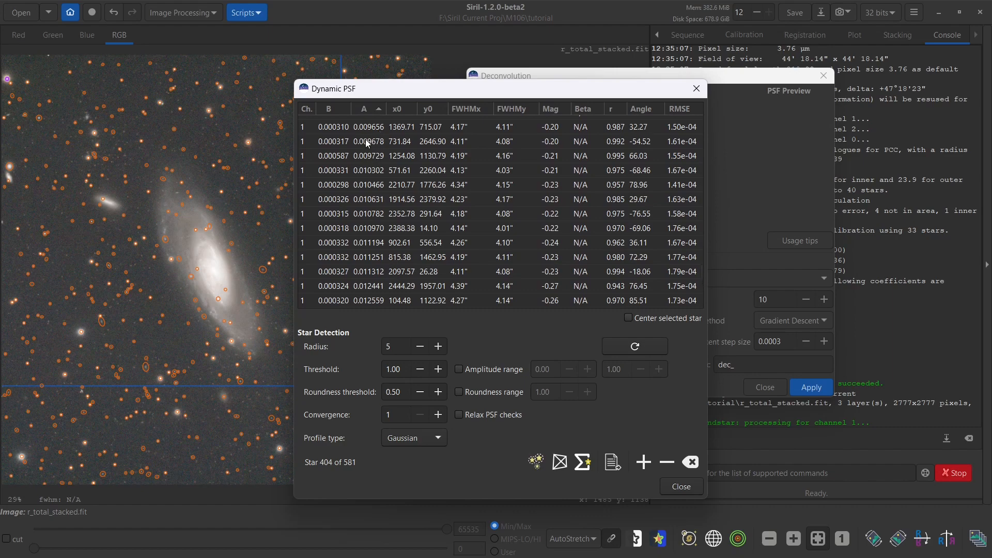
shift+click(365, 139)
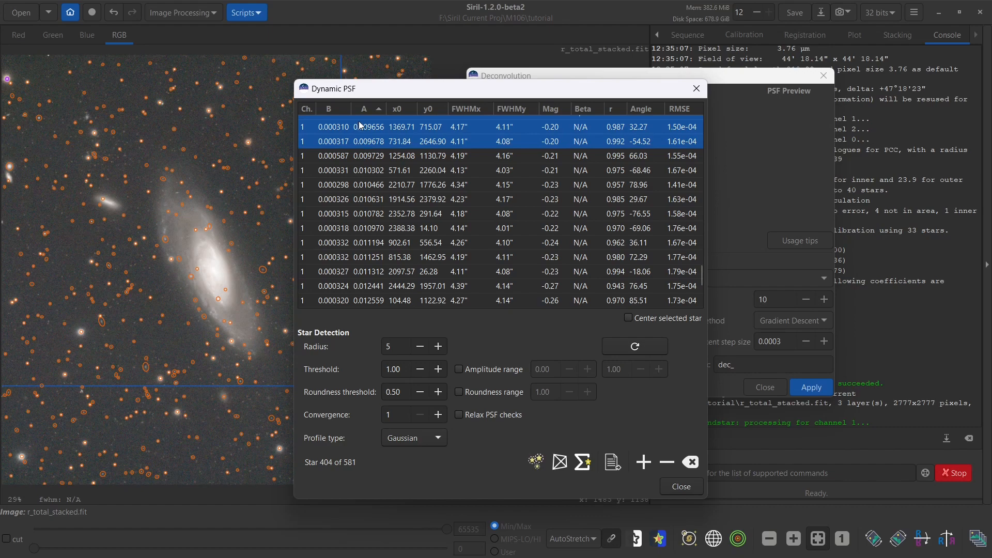
click(669, 465)
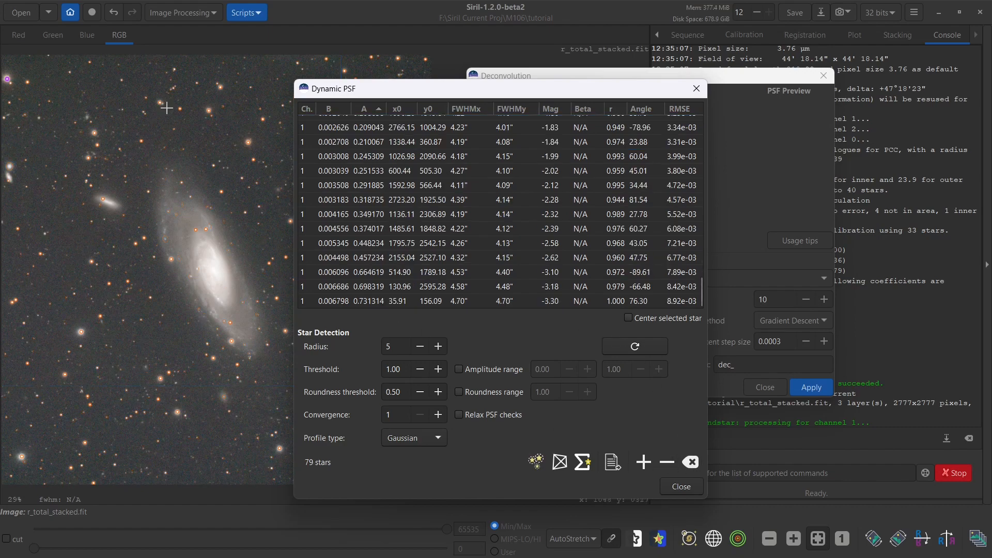
Remove the brightest star, with amplitude 0.731314, from the detected stars and close Dynamic PSF
scroll(395, 135, up, 4)
scroll(394, 145, down, 4)
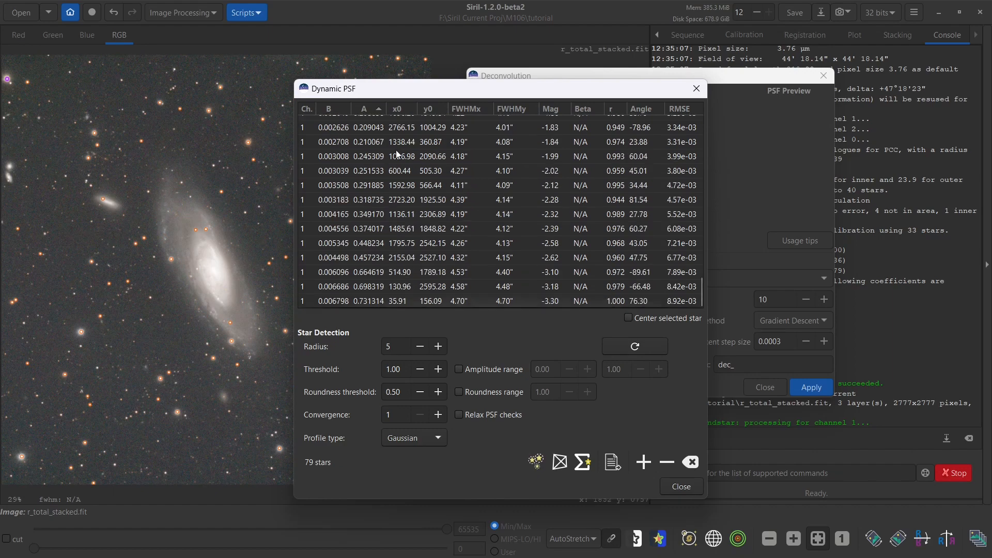
click(368, 301)
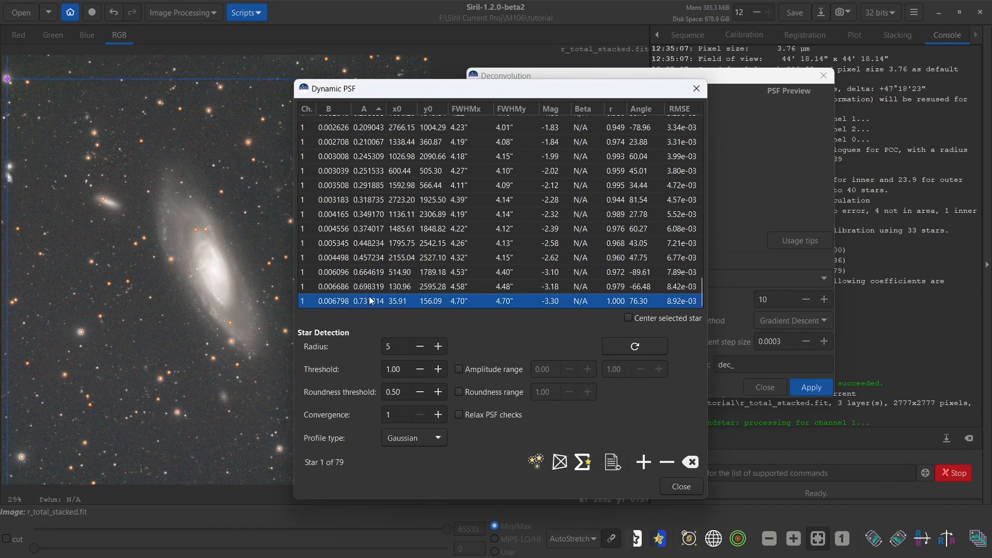
click(666, 462)
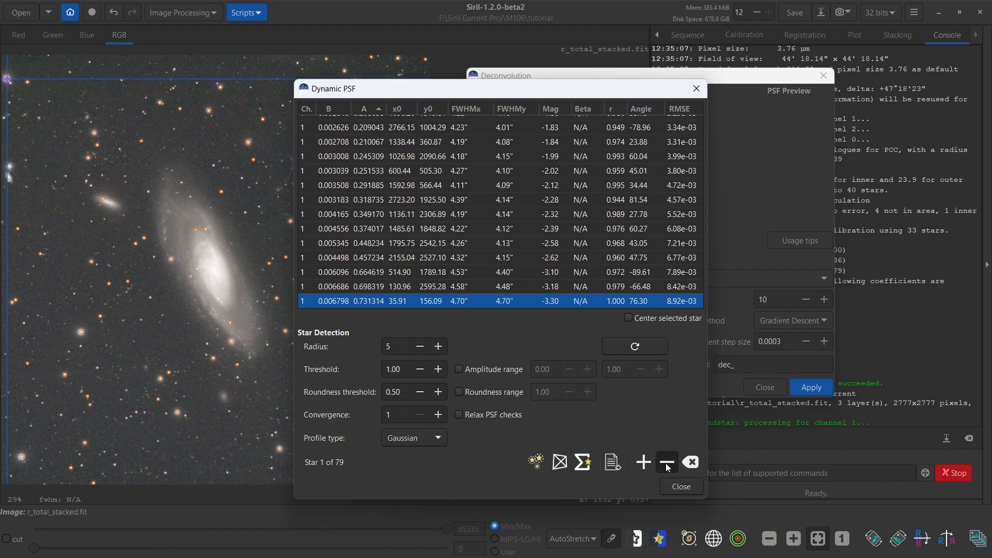
click(681, 486)
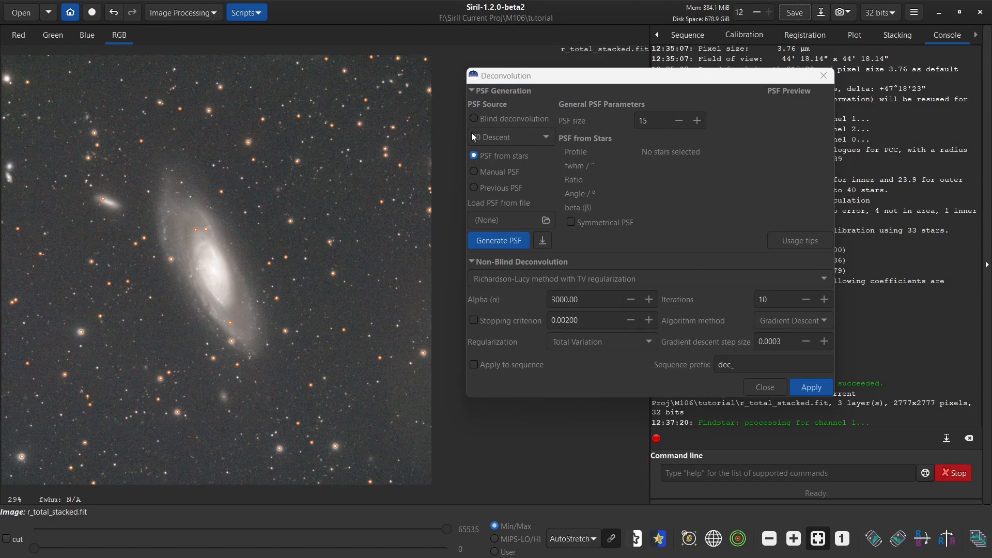
Generate the deconvolution PSF from the remaining stars, keeping the Richardson-Lucy method with TV regularization
click(497, 242)
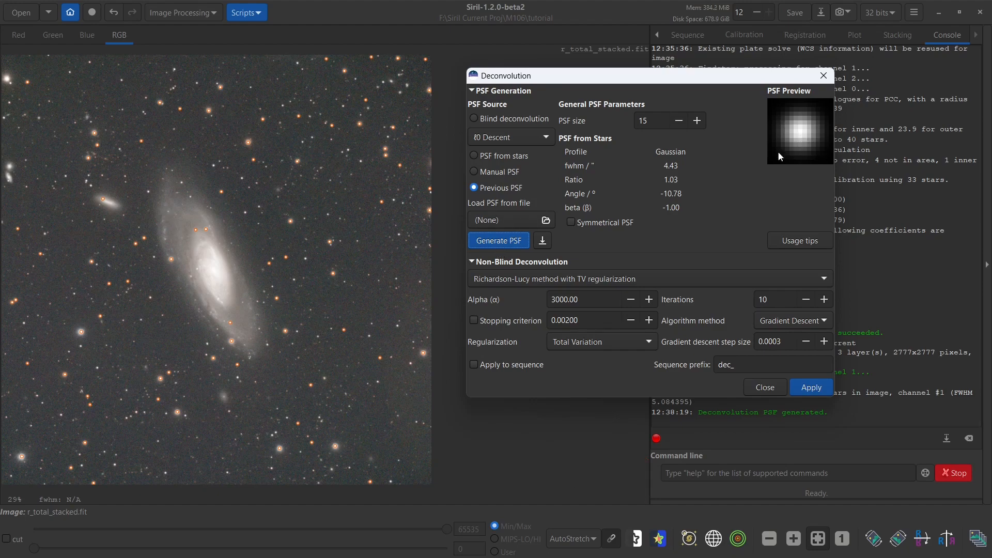
click(542, 280)
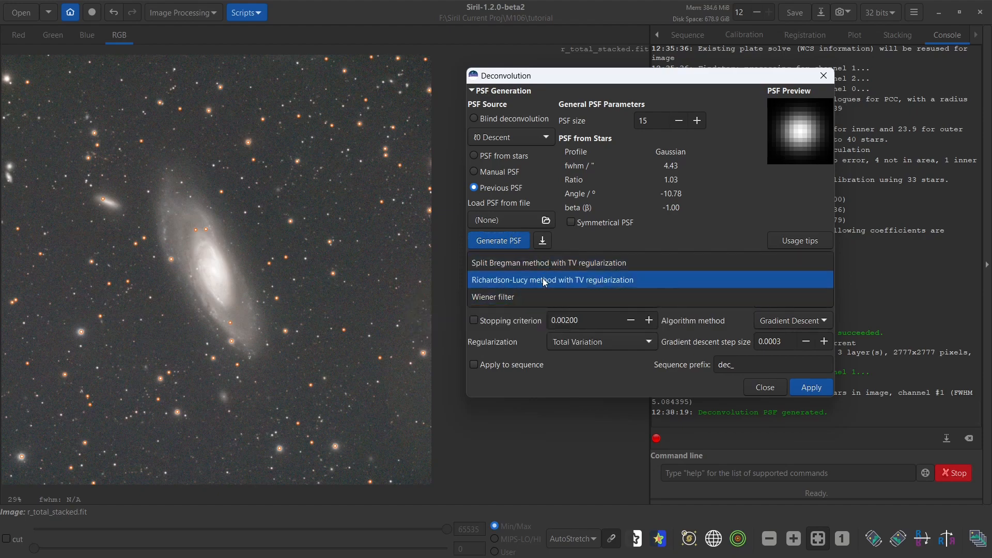
click(542, 280)
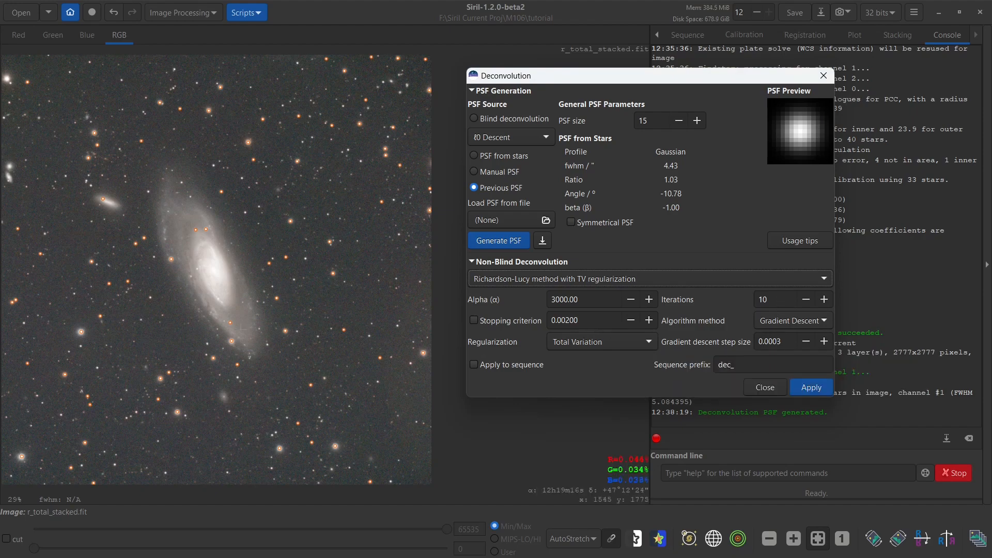
Deconvolve the image with 10 iterations and inspect the result on stars beside the galaxy
scroll(221, 283, up, 4)
scroll(207, 289, down, 1)
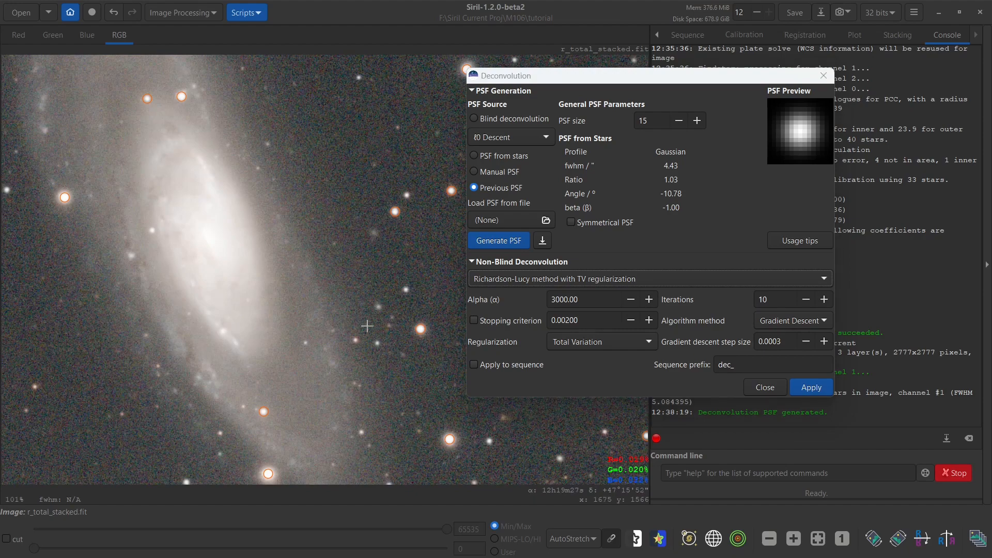
scroll(243, 351, up, 3)
drag(310, 277, 327, 312)
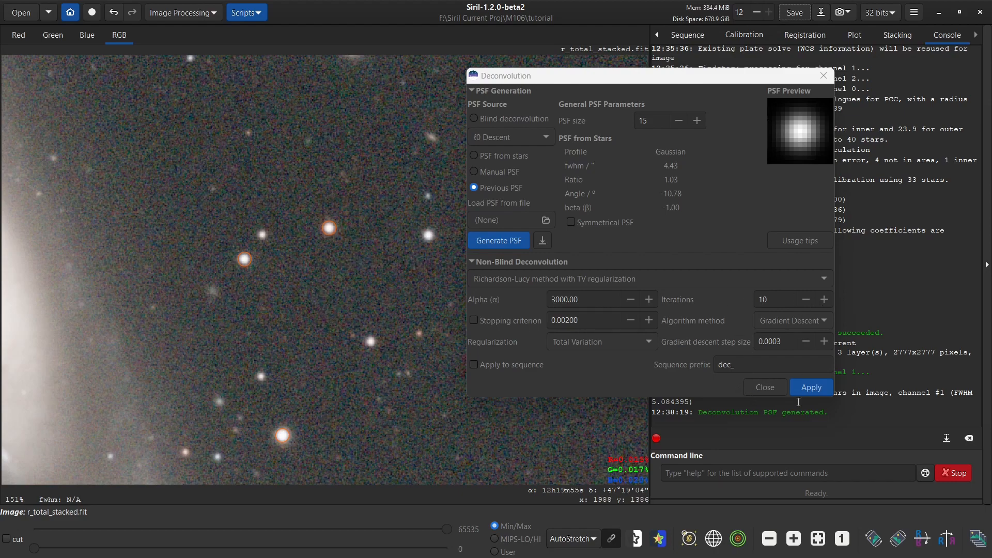
click(812, 391)
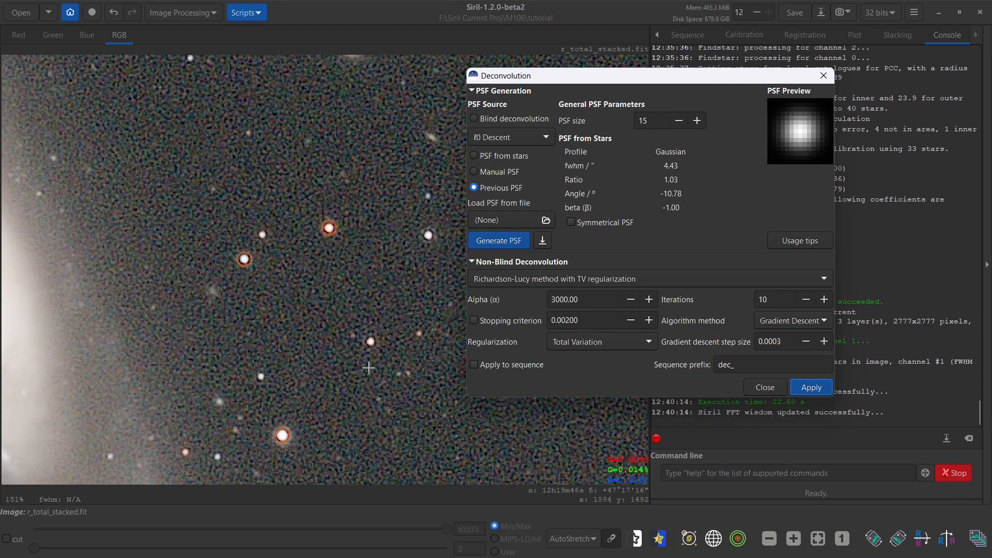
scroll(336, 245, up, 2)
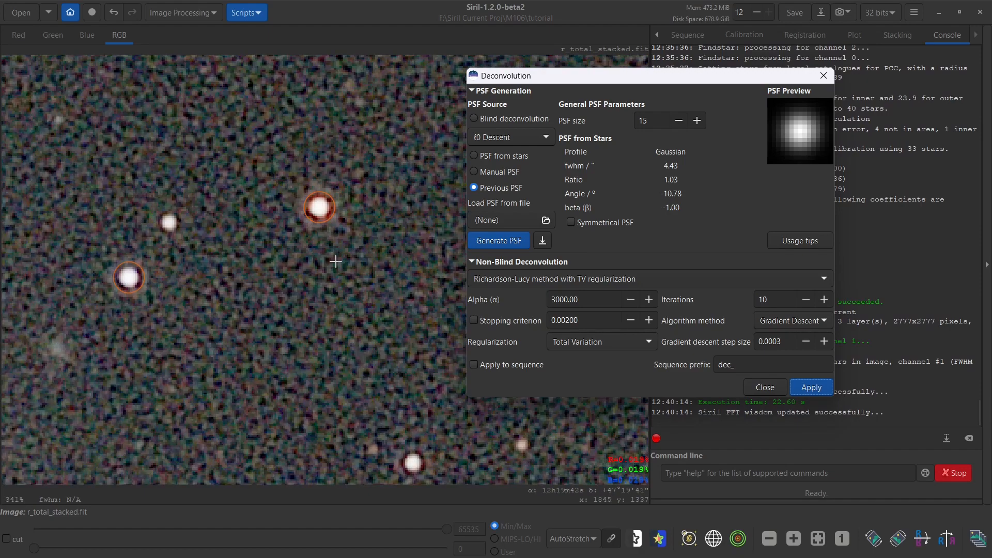
Compare the stars with and without the deconvolution by undoing and redoing it, leaving the deconvolution undone
click(113, 9)
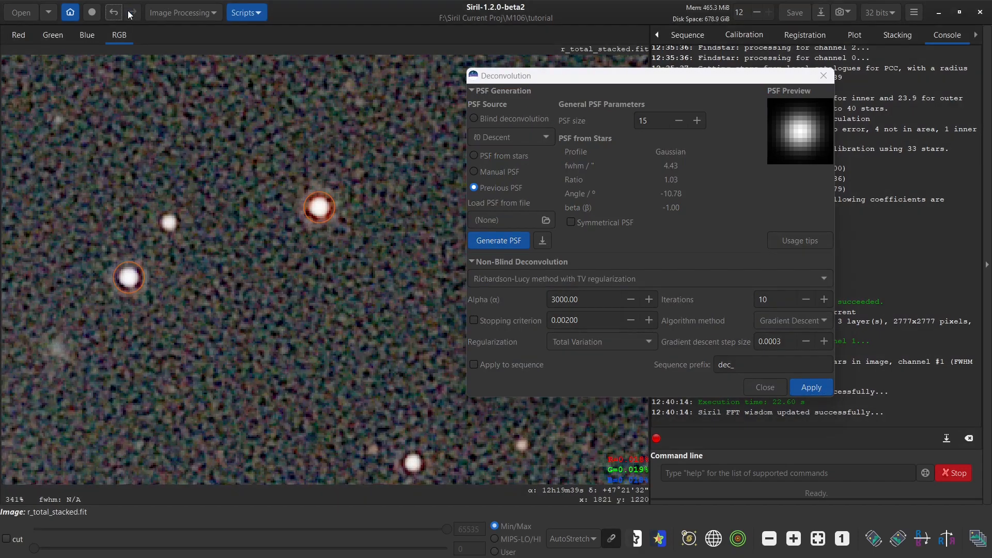
click(133, 12)
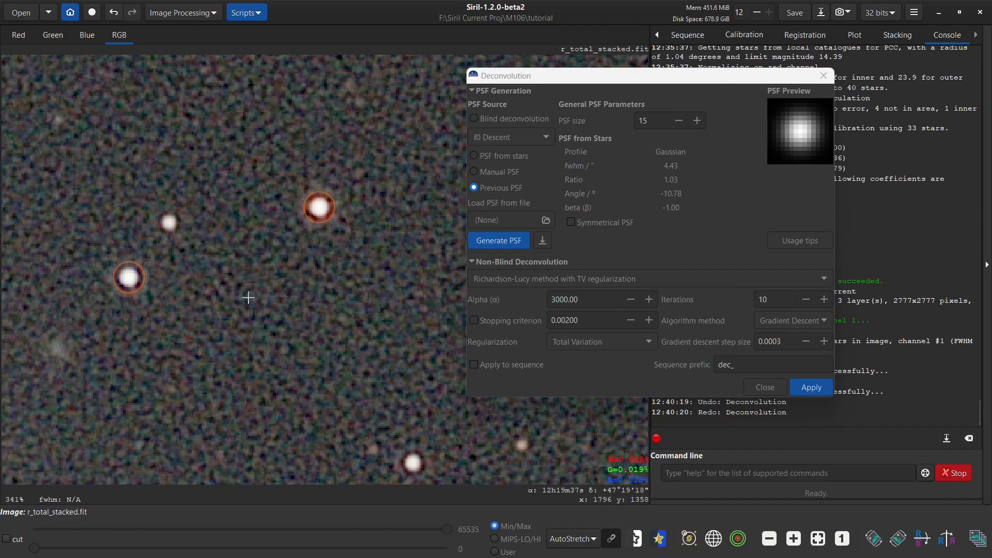
drag(303, 371, 235, 305)
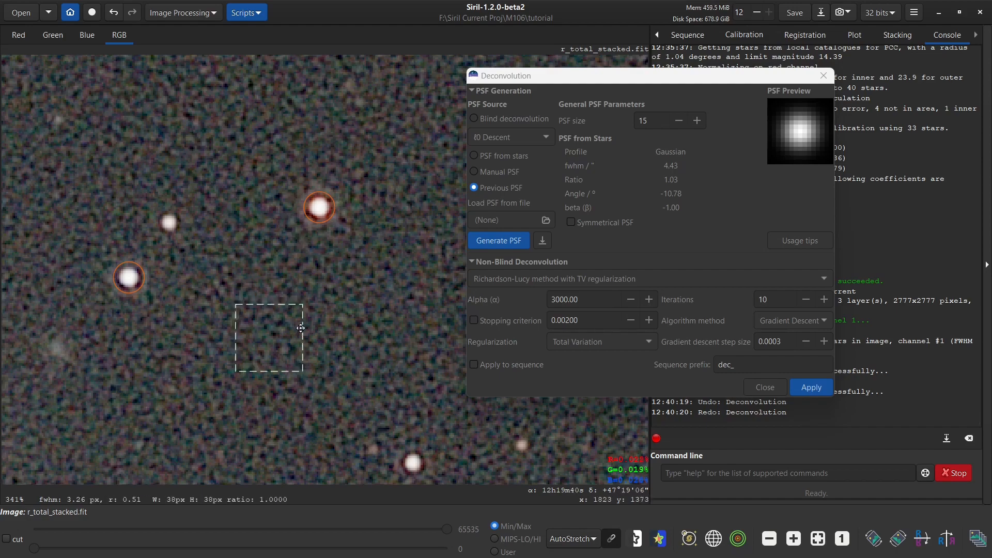
ctrl+drag(332, 409, 276, 322)
click(272, 339)
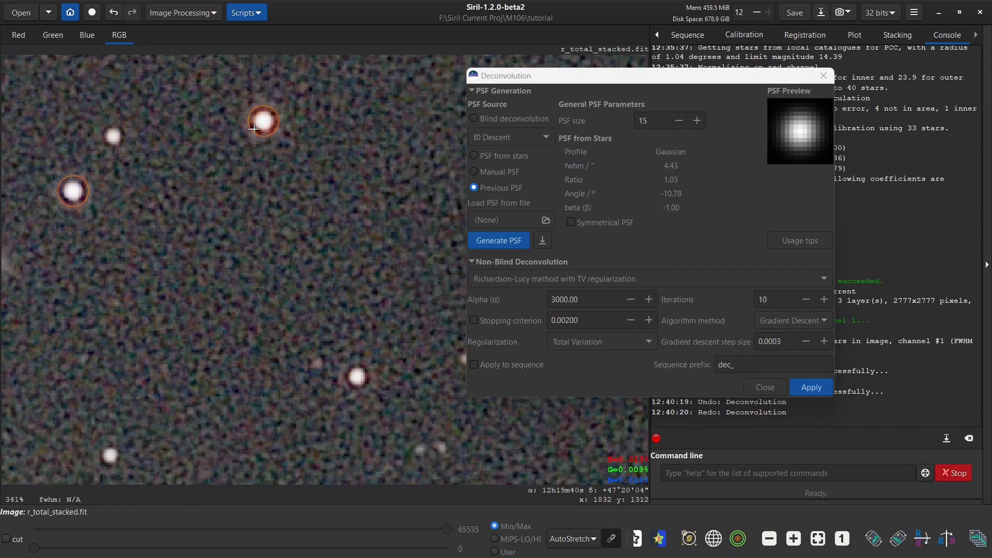
click(113, 13)
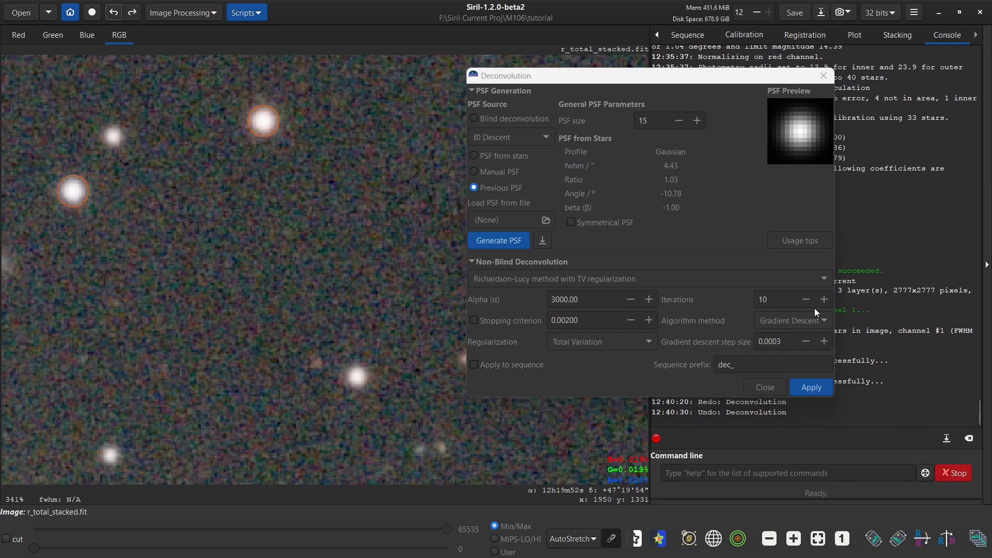
Reduce the deconvolution to 5 iterations, apply it to the image, and undo the applied result
click(805, 299)
click(805, 299)
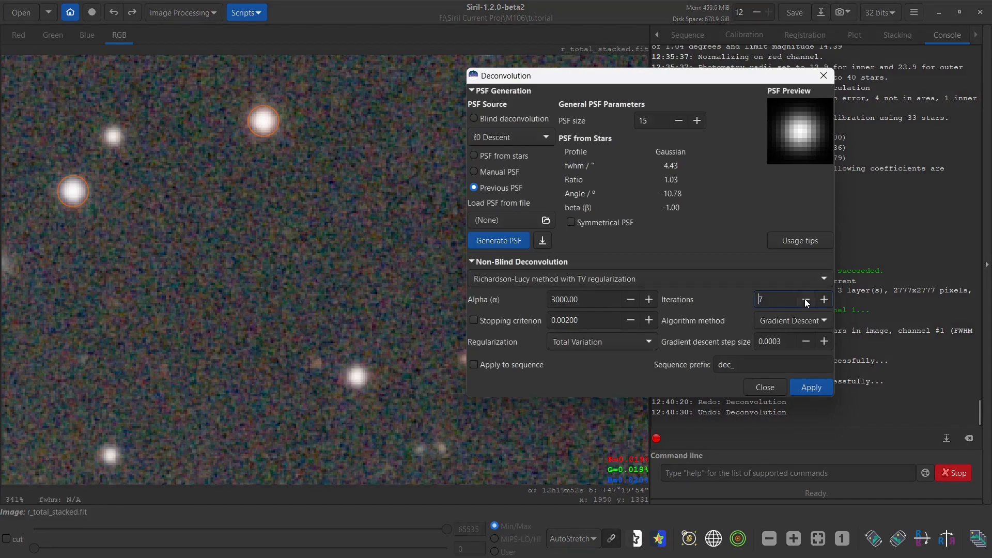
click(805, 390)
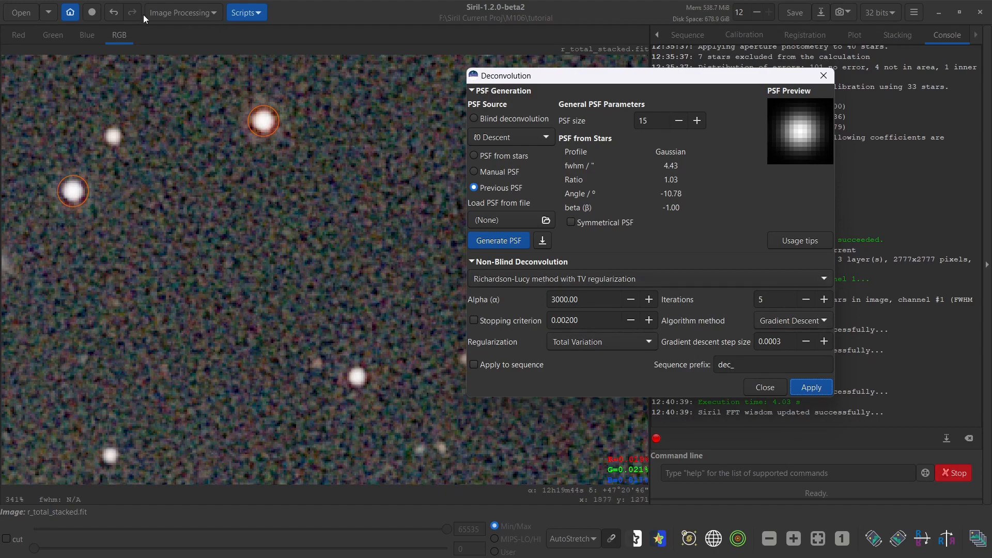
click(113, 9)
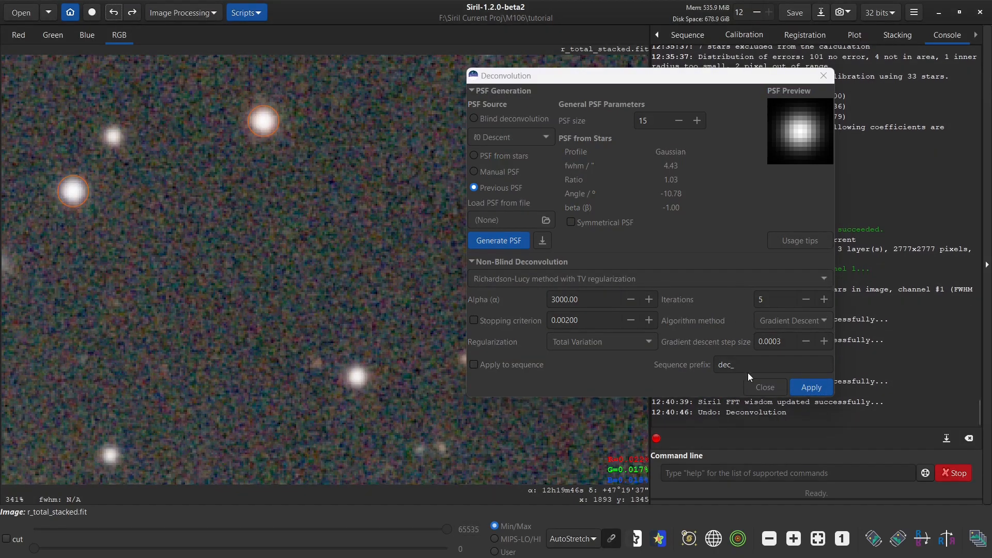
Try the deconvolution with 3 iterations and a gradient descent step size of 0.0002, comparing the stars with and without it
click(806, 300)
click(806, 300)
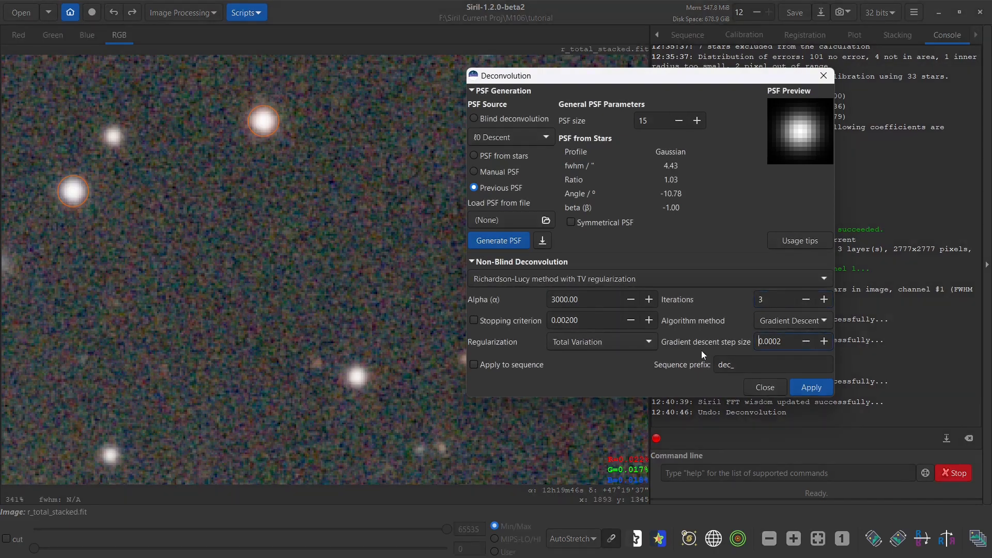
click(811, 389)
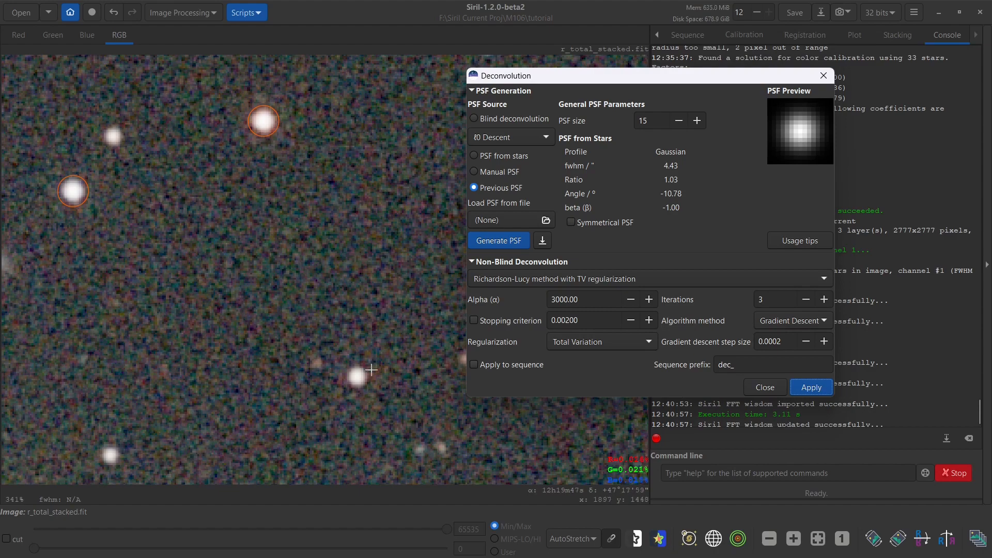
click(117, 14)
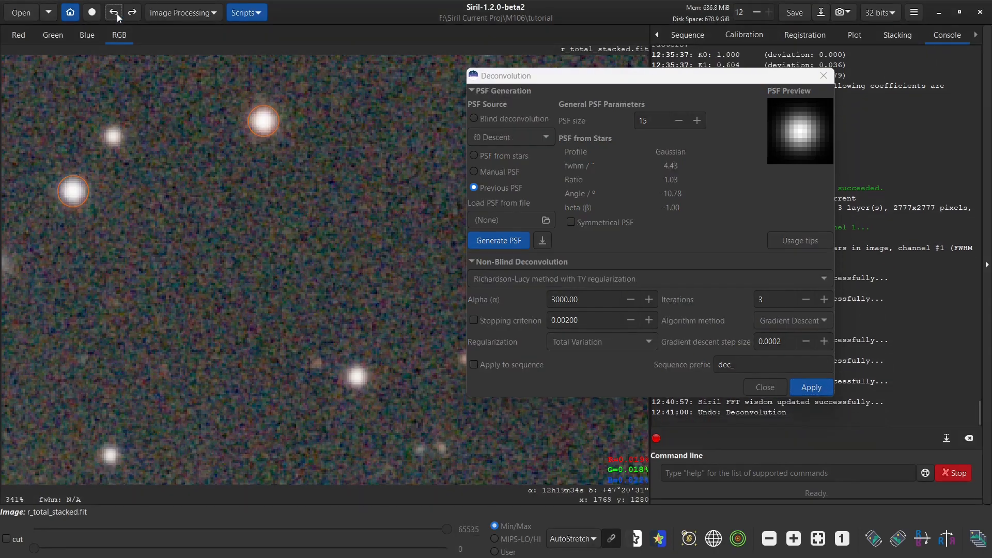
click(136, 17)
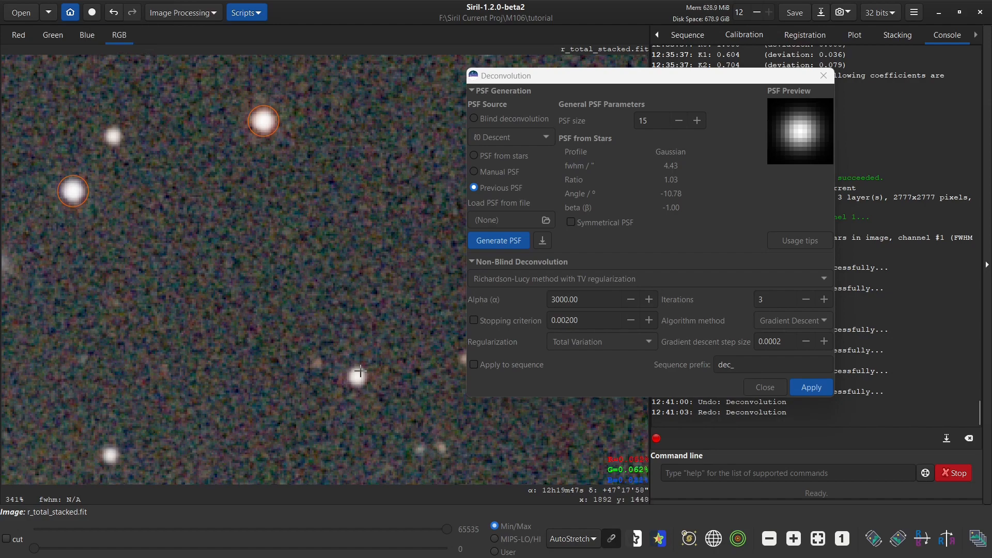
Reduce the deconvolution to 2 iterations, apply it, and compare the stars with and without it, leaving it undone
click(805, 299)
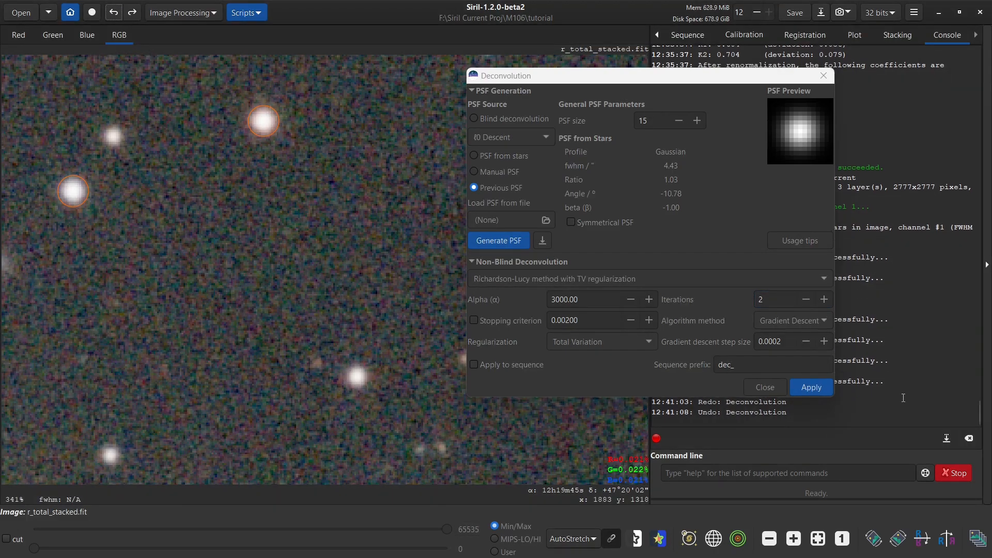
click(812, 388)
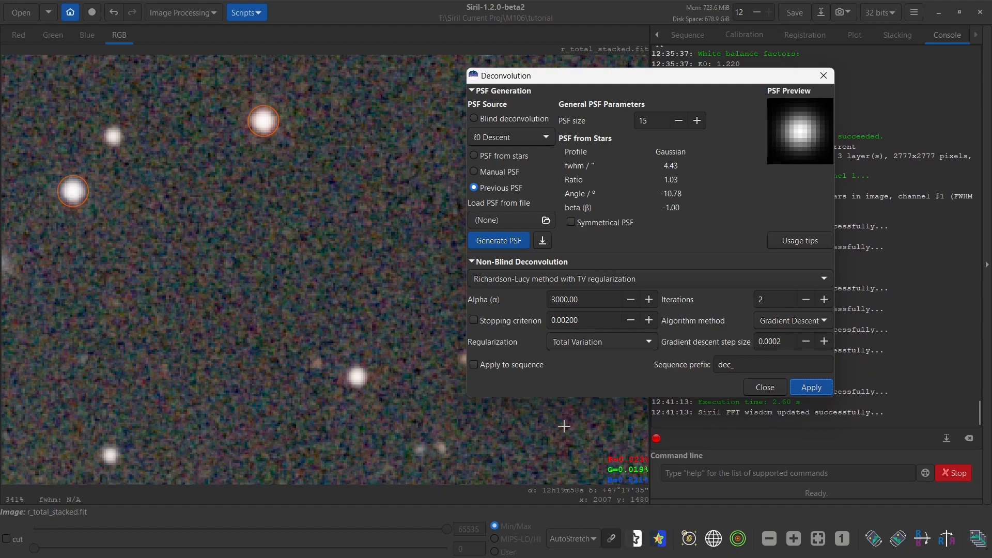
click(112, 12)
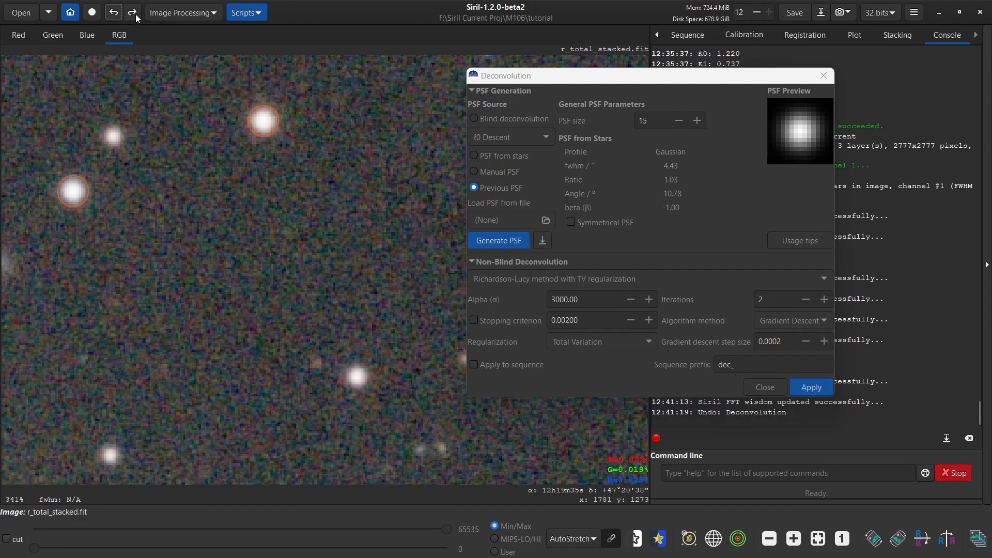
click(133, 14)
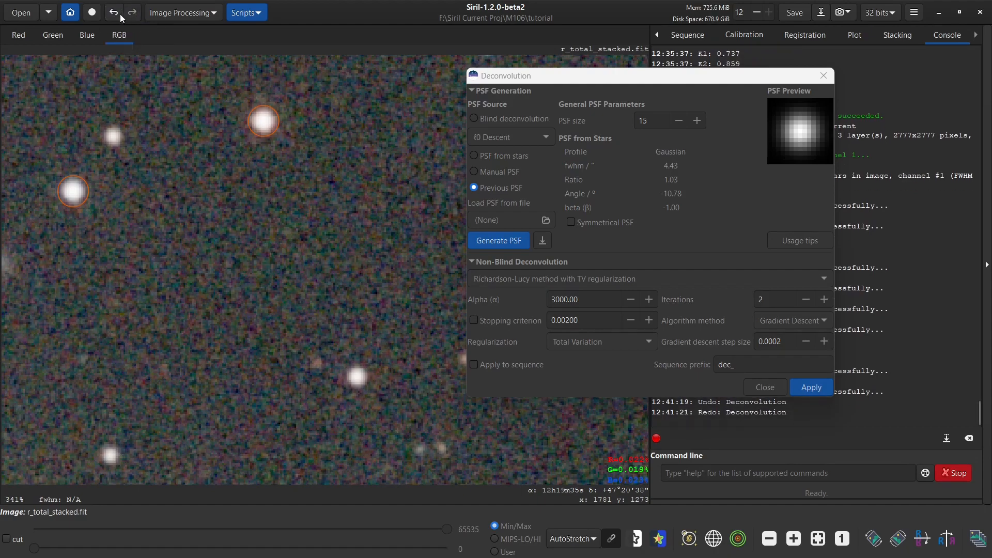
click(114, 13)
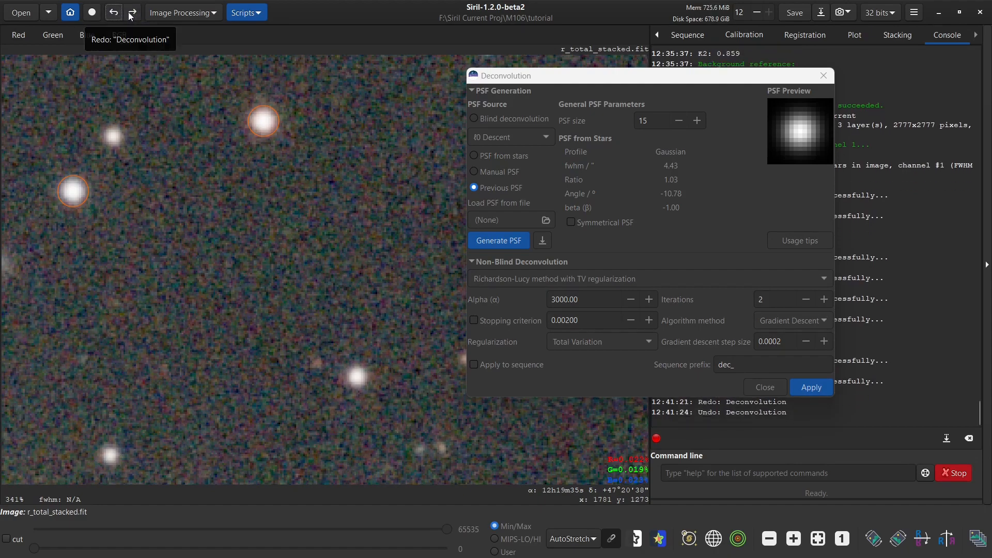
click(133, 13)
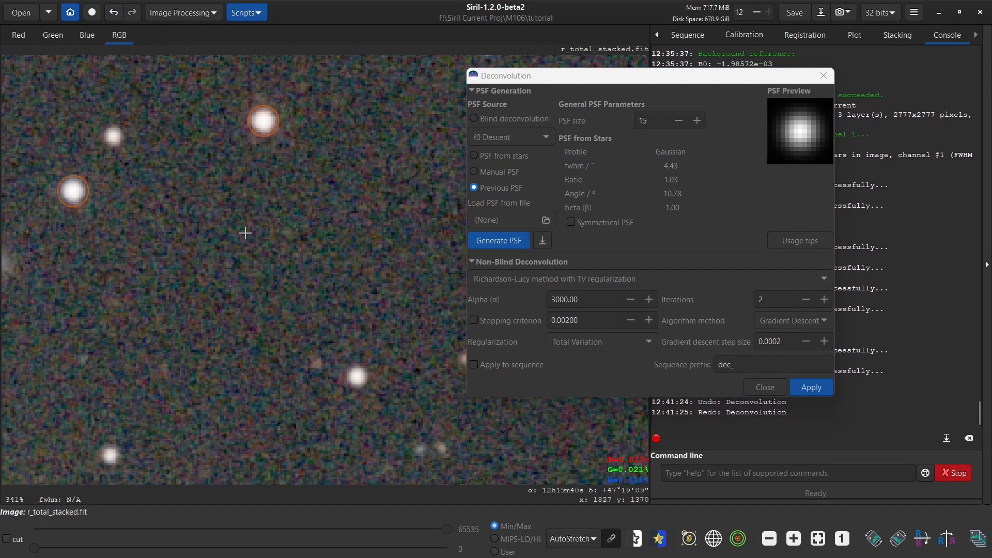
click(115, 13)
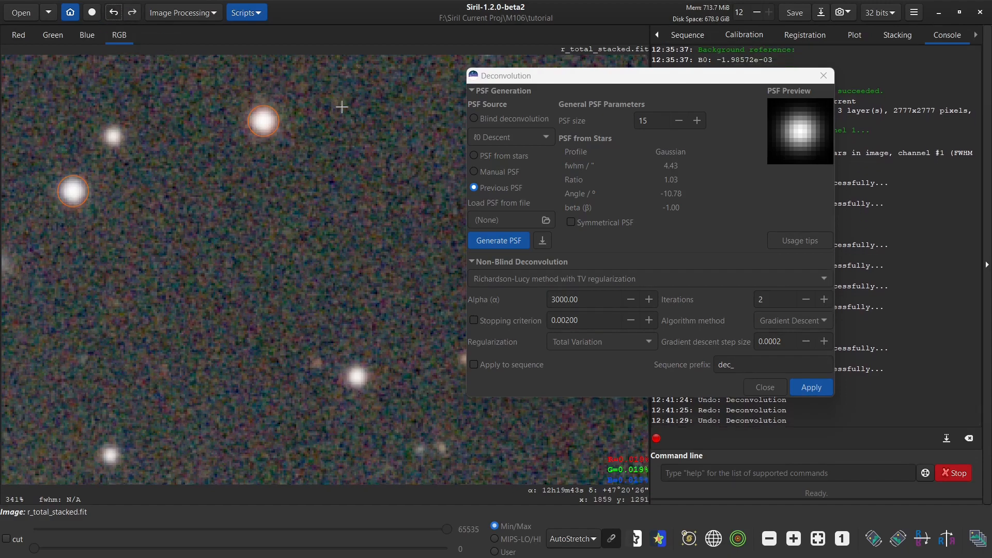
Set the gradient descent step size to 0.0001, apply the deconvolution to the image, and close its settings
click(808, 341)
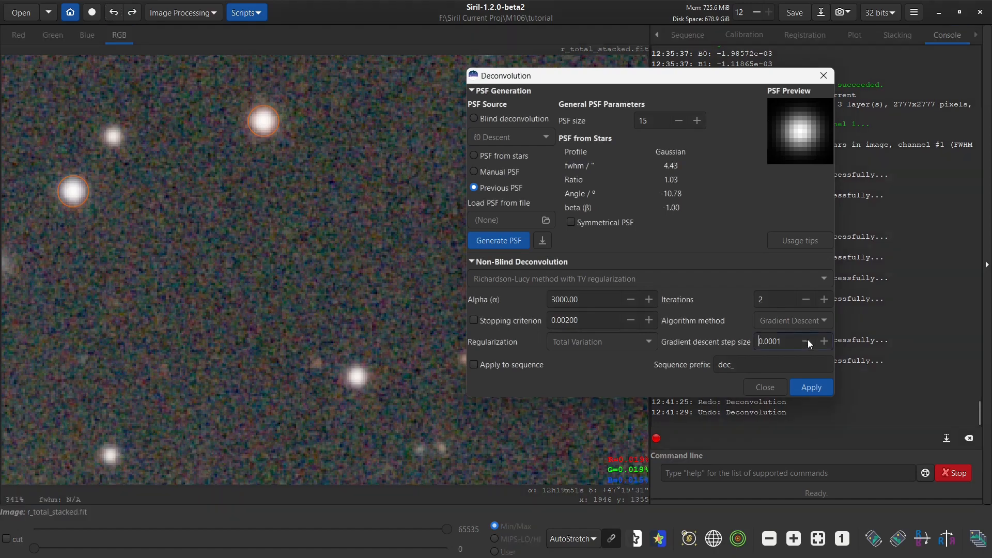
click(816, 387)
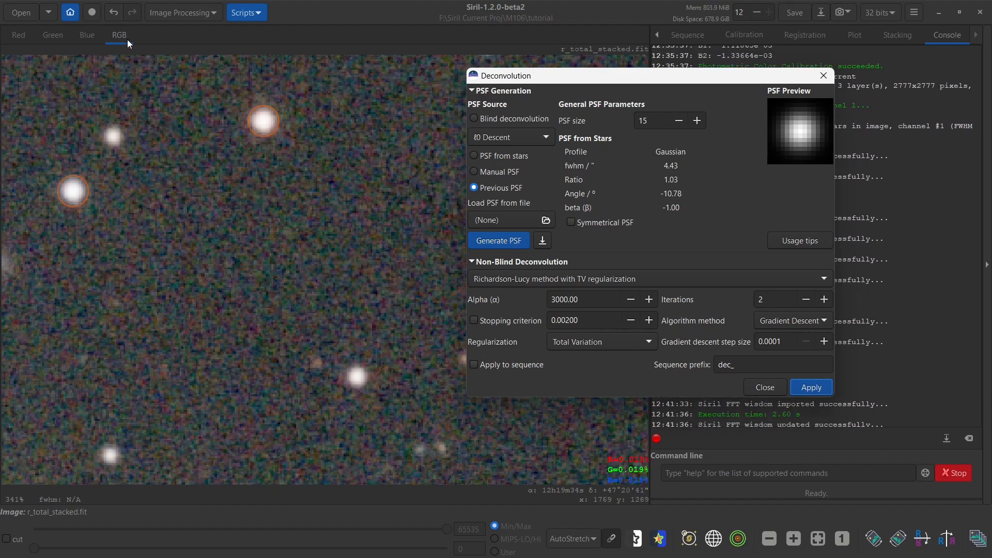
click(766, 389)
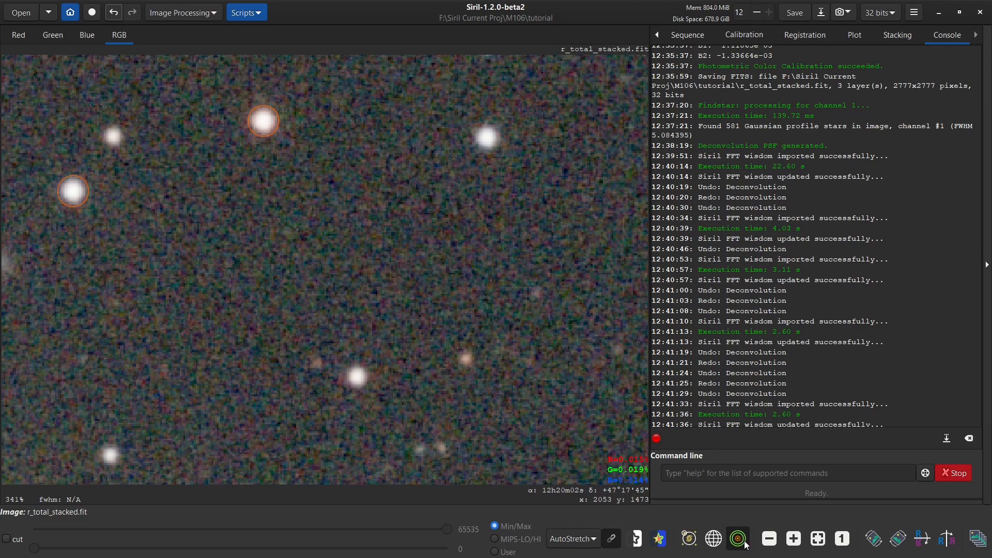
Remove the star detection markers from the whole image with the clearstar command
click(817, 539)
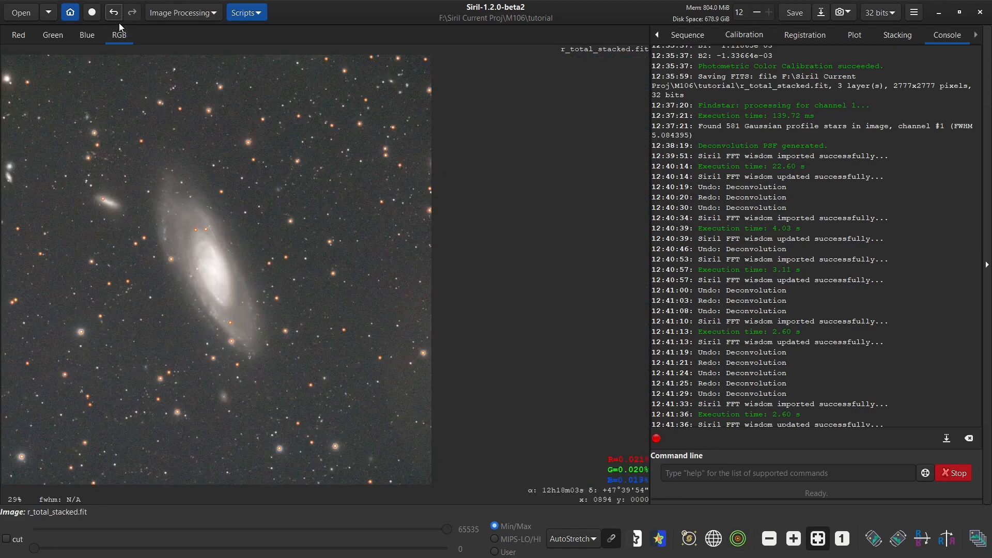
click(684, 480)
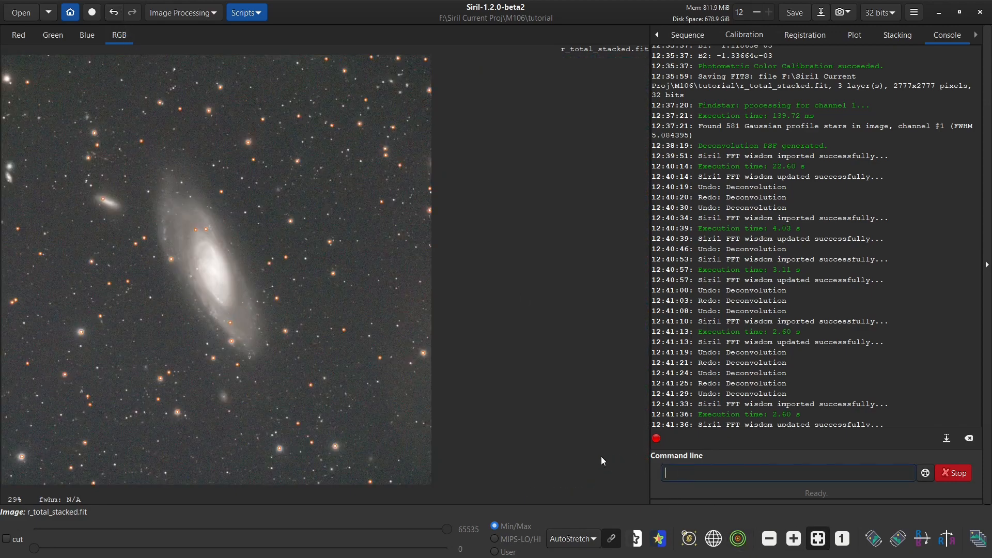
text(clear)
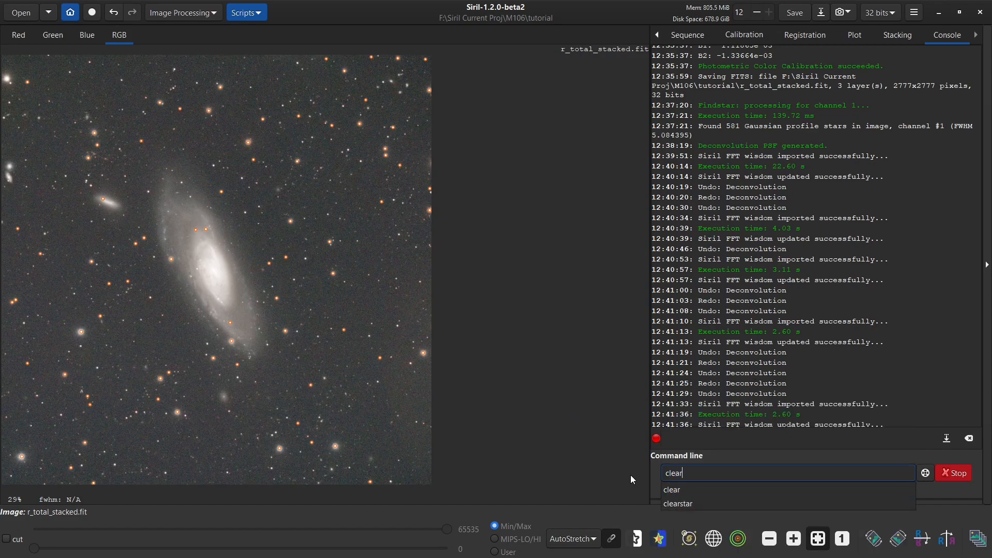
click(702, 504)
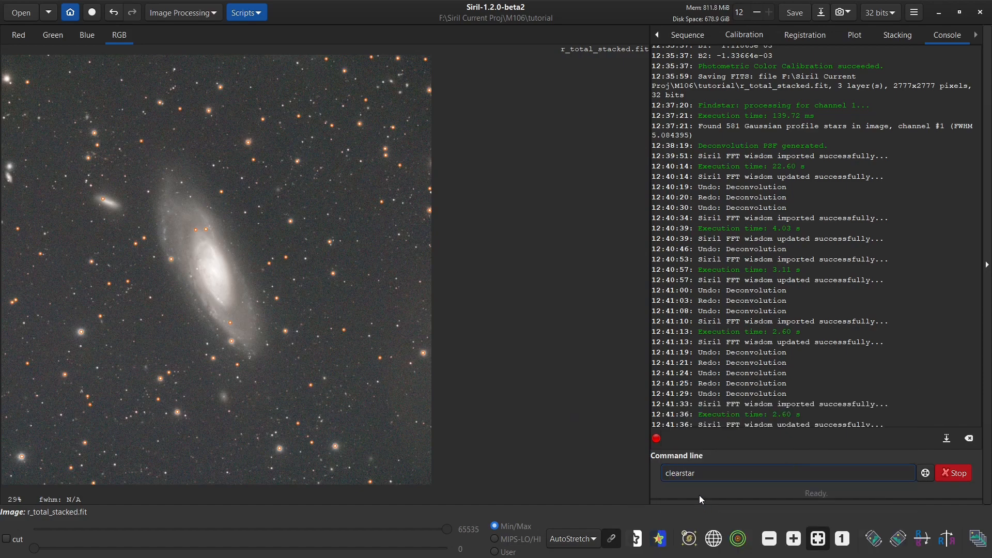
key(Return)
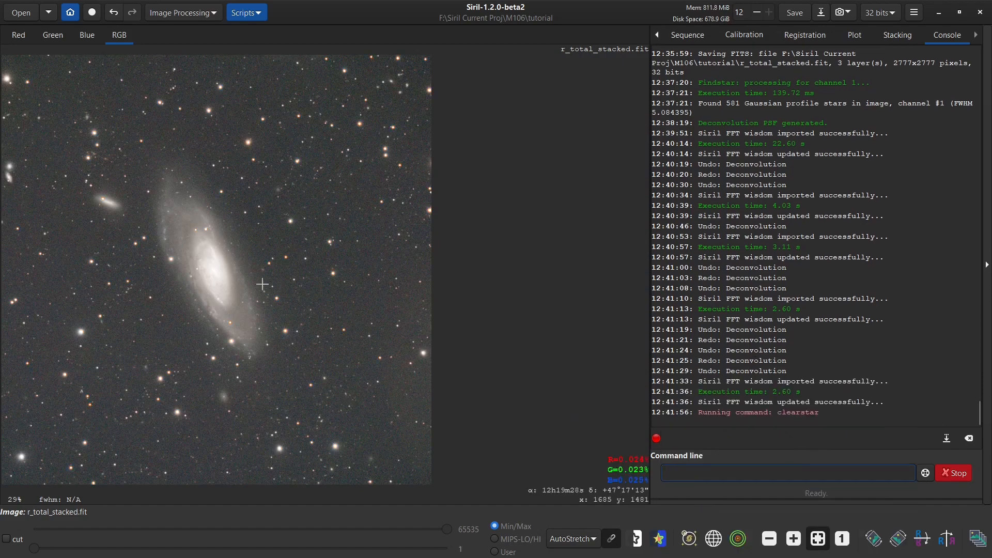
Compare the galaxy's detail with and without the deconvolution by undoing and redoing it, leaving it applied
scroll(262, 286, up, 2)
drag(176, 315, 420, 309)
click(114, 15)
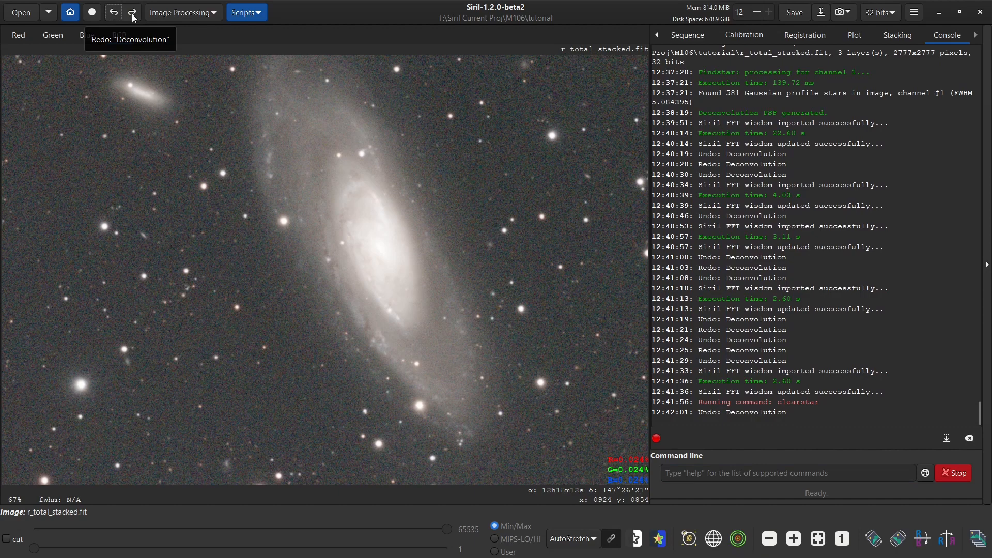
click(133, 13)
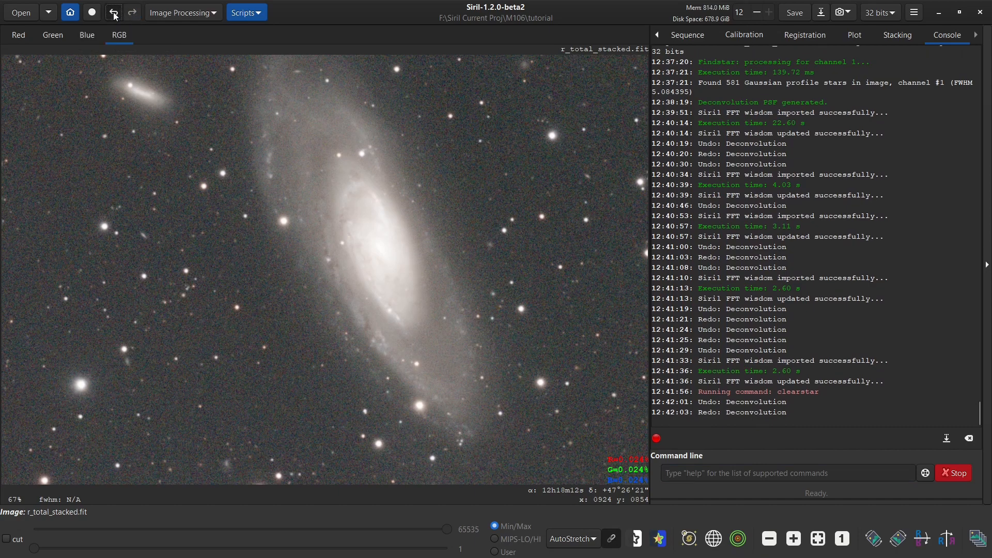
click(114, 15)
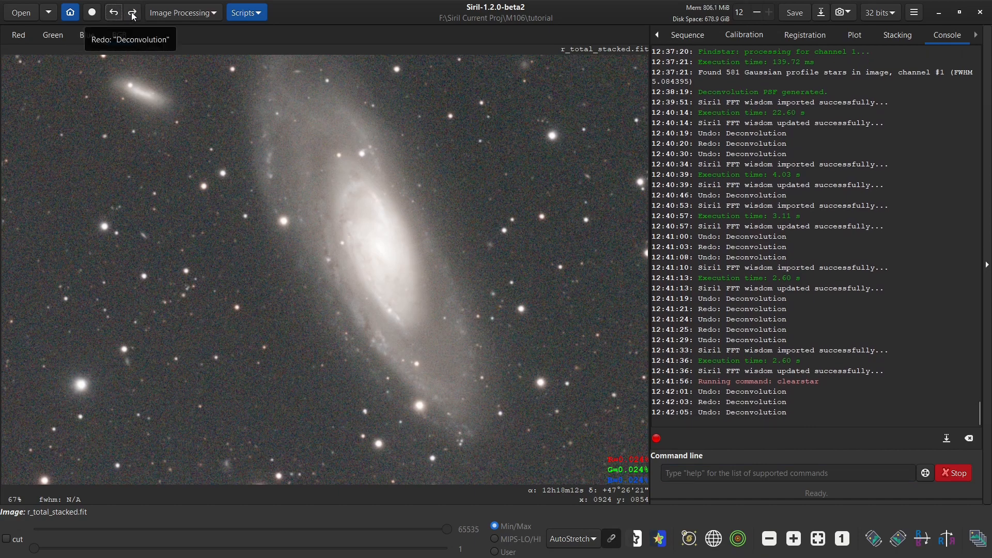
click(133, 15)
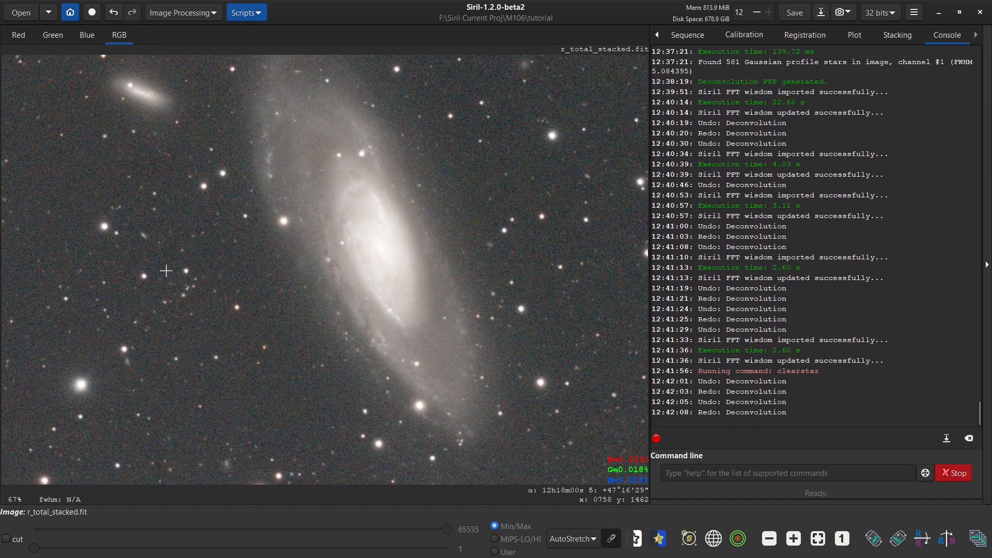
Examine the small stars beside the galaxy up close with and without the deconvolution, leaving it applied
scroll(171, 271, up, 1)
scroll(171, 271, up, 2)
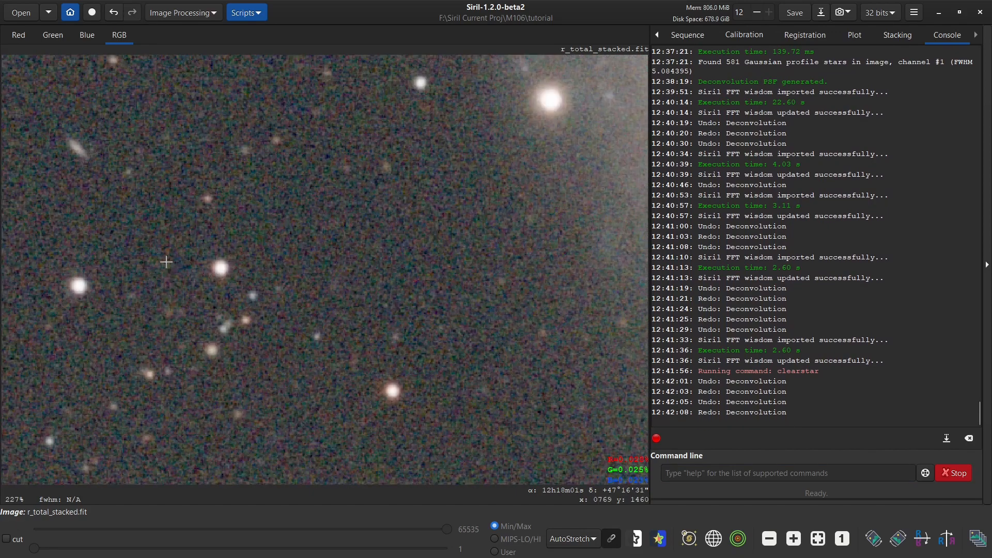
click(115, 14)
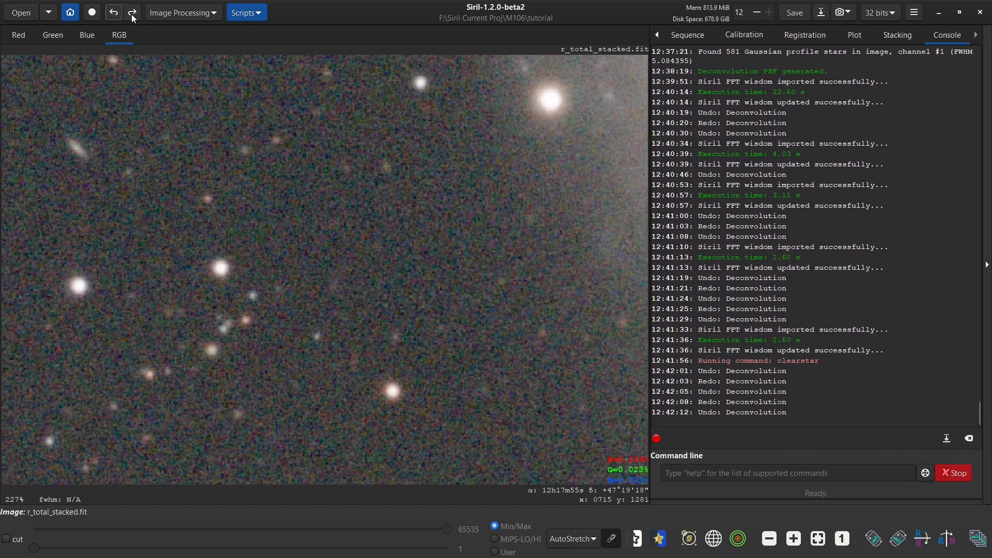
click(133, 17)
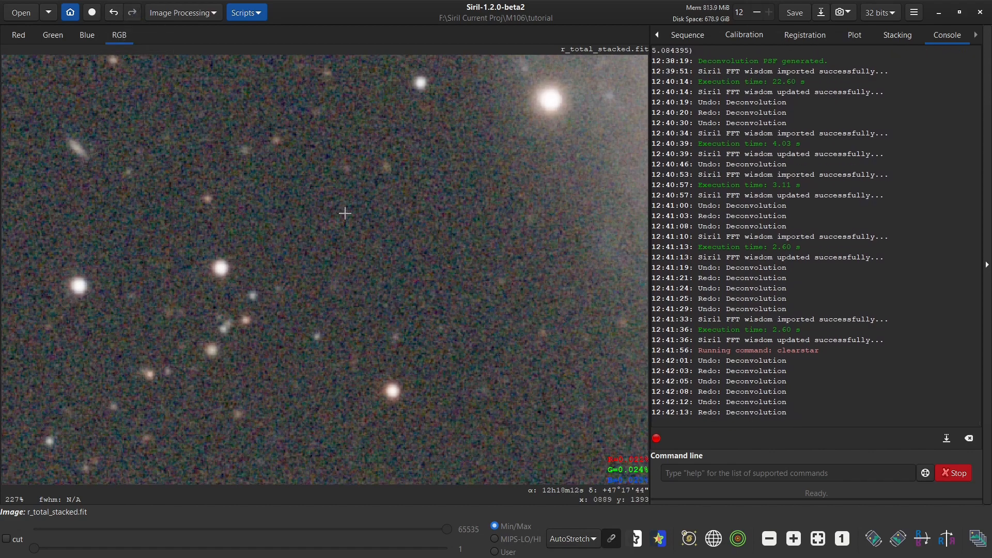
Denoise the image with salt and pepper removal and the Strengthen Operate Subtract iterator, using 3 SOS iterations, rho 0.20 and modulation 1.00
click(818, 538)
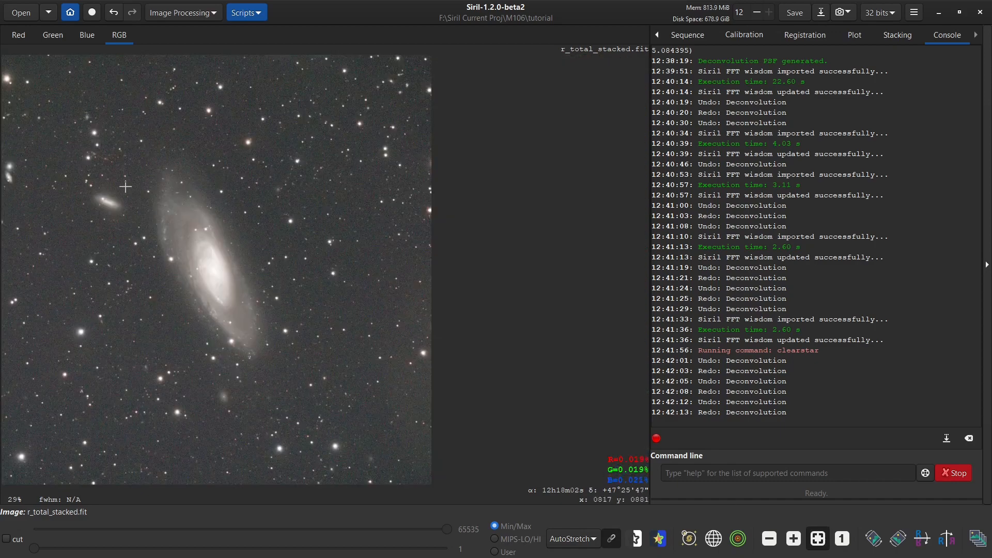
scroll(124, 182, up, 3)
scroll(333, 231, down, 1)
drag(387, 257, 276, 162)
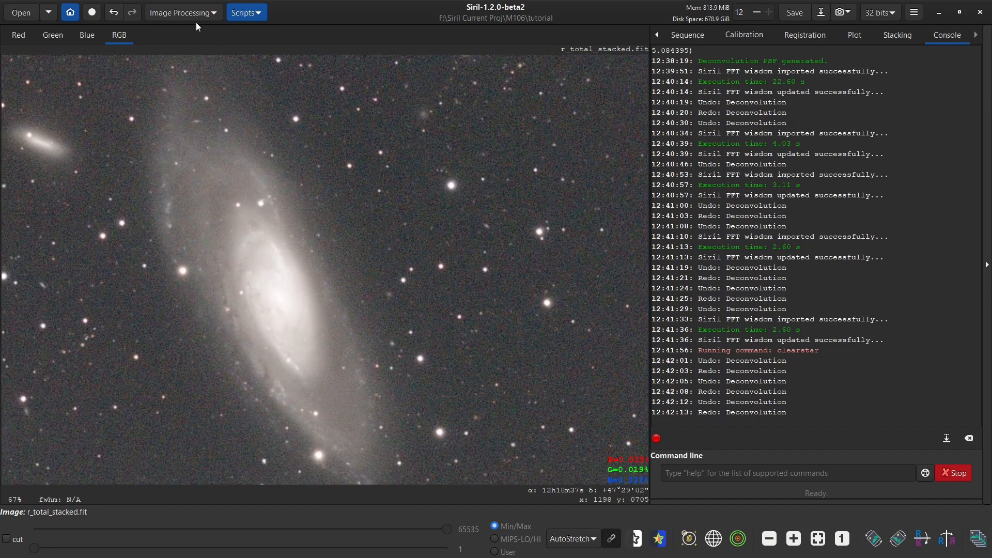
click(185, 12)
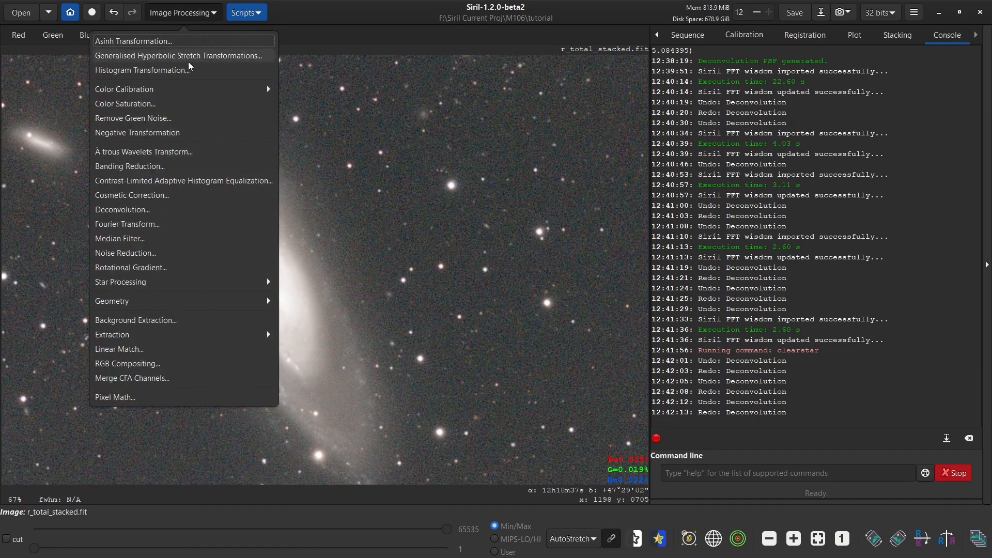
click(196, 254)
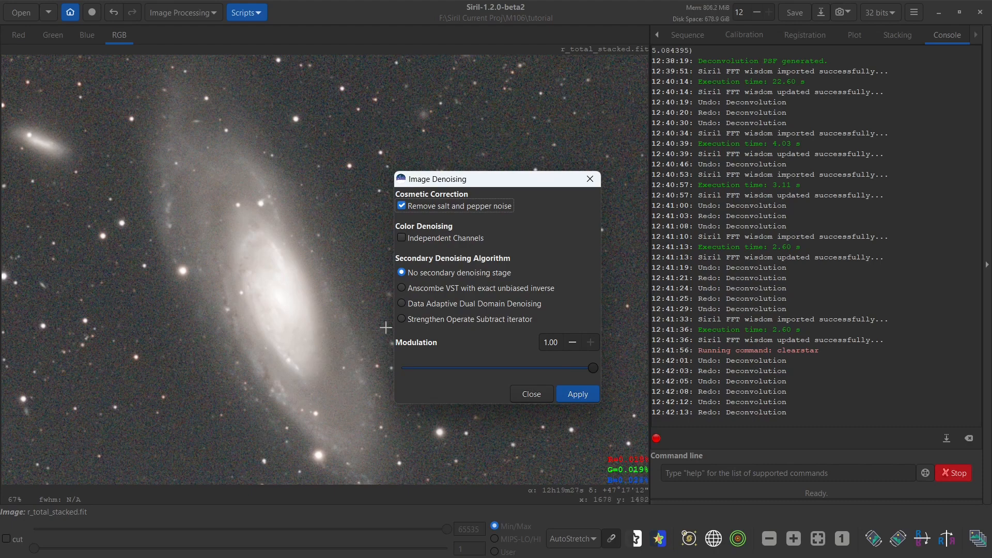
click(403, 319)
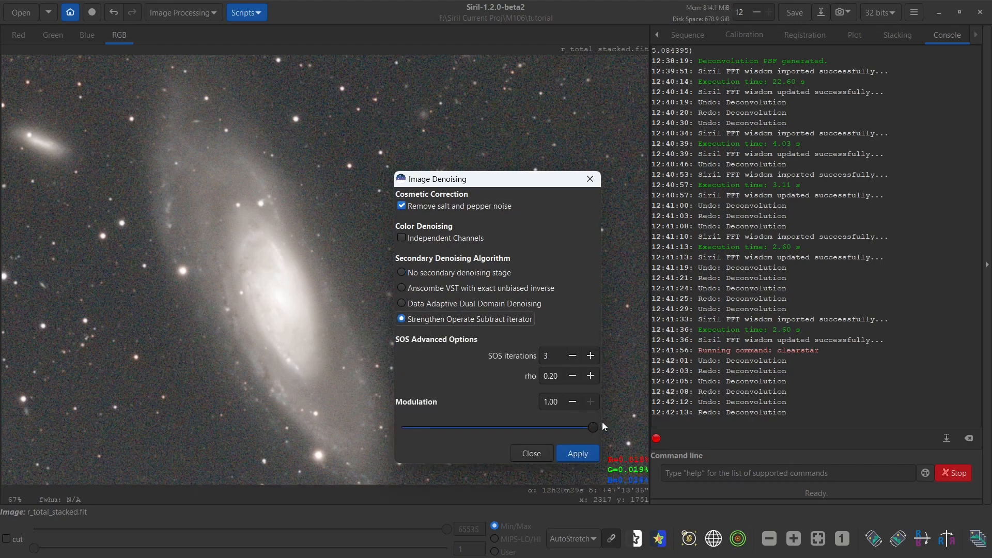
drag(595, 432, 549, 430)
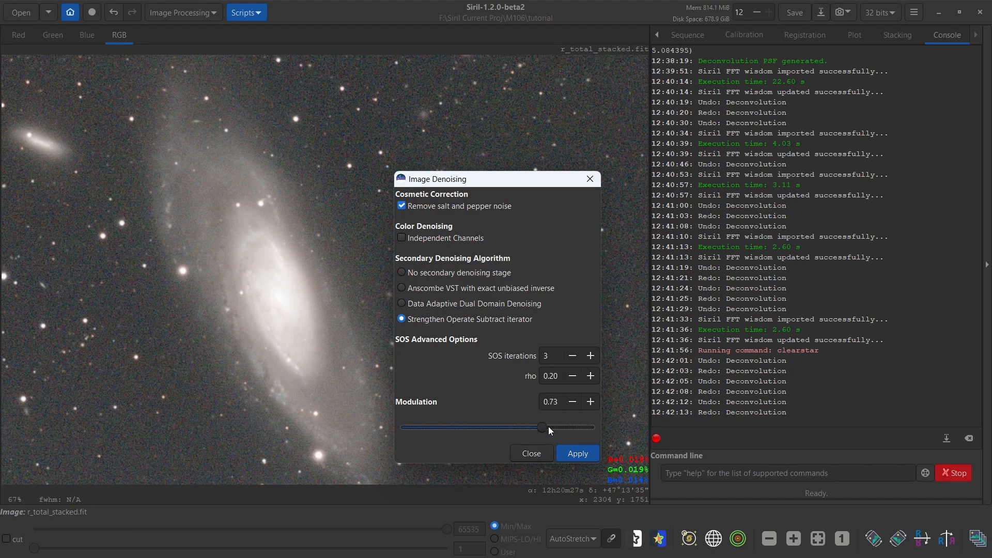
click(578, 455)
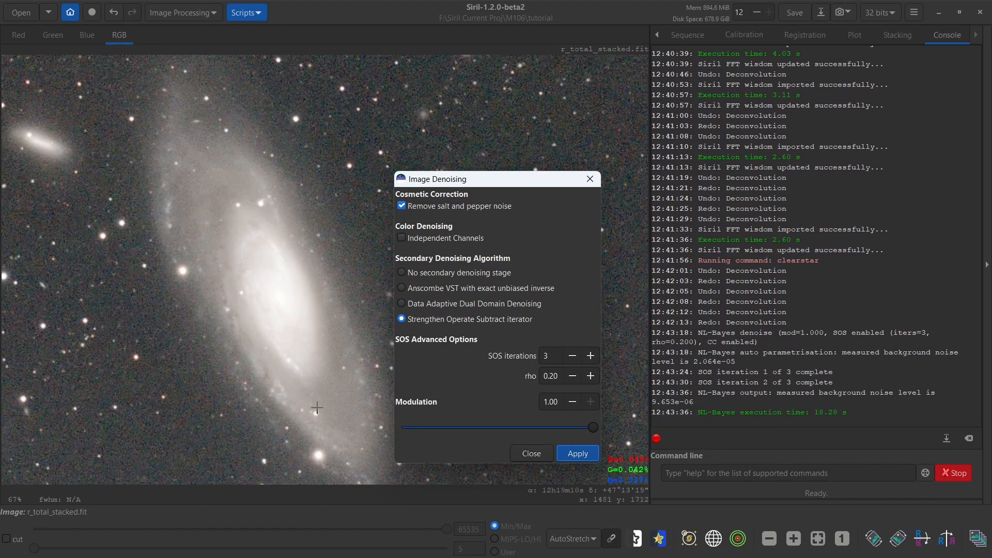
Compare the galaxy with and without the denoising by undoing and redoing it, leaving the denoising undone
click(114, 13)
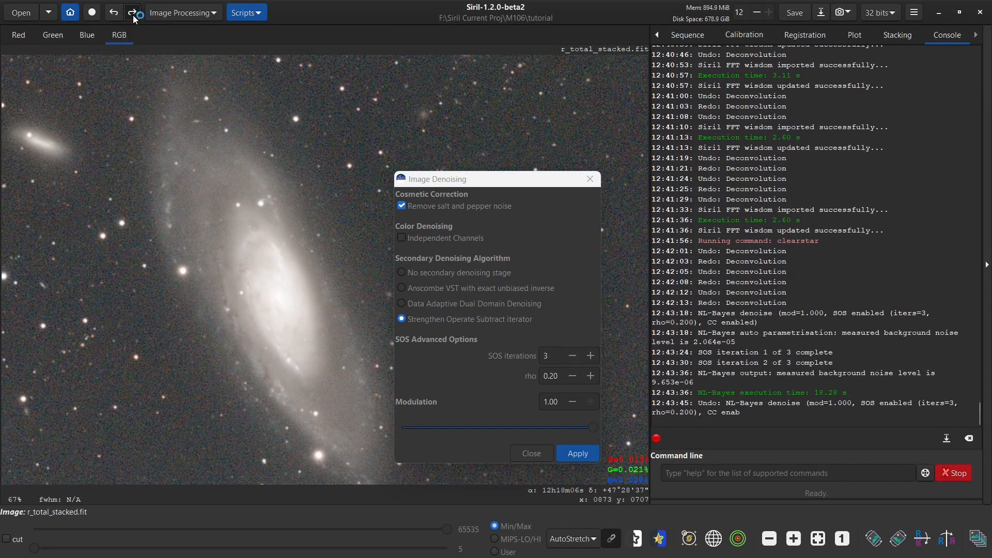
click(133, 13)
click(114, 13)
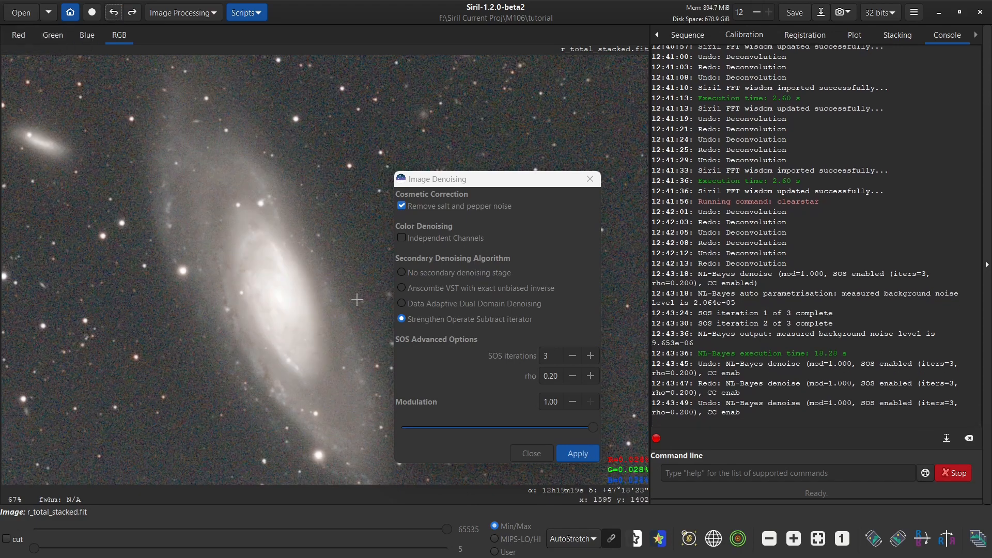
Try denoising the image with the Anscombe VST algorithm at modulation 1.00, undo it and leave the denoising tool
click(408, 291)
click(578, 394)
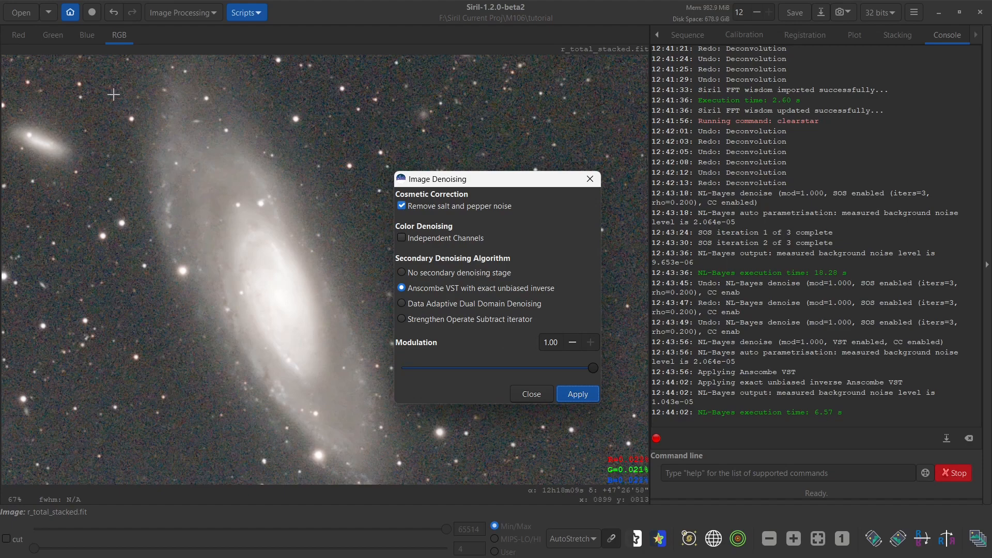
click(119, 16)
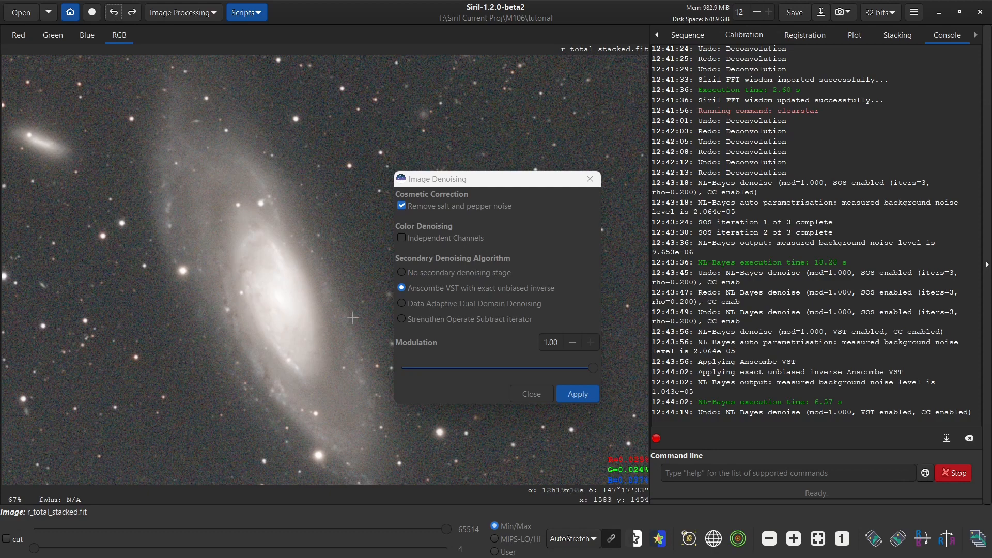
click(532, 395)
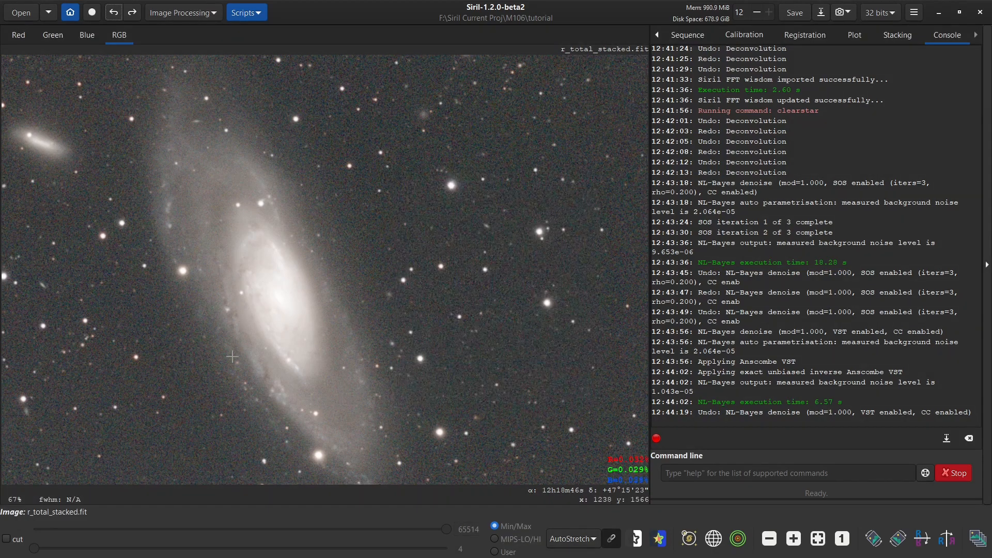
Show the whole image in the Linear display mode and save it as r_total_stacked.fit
click(818, 539)
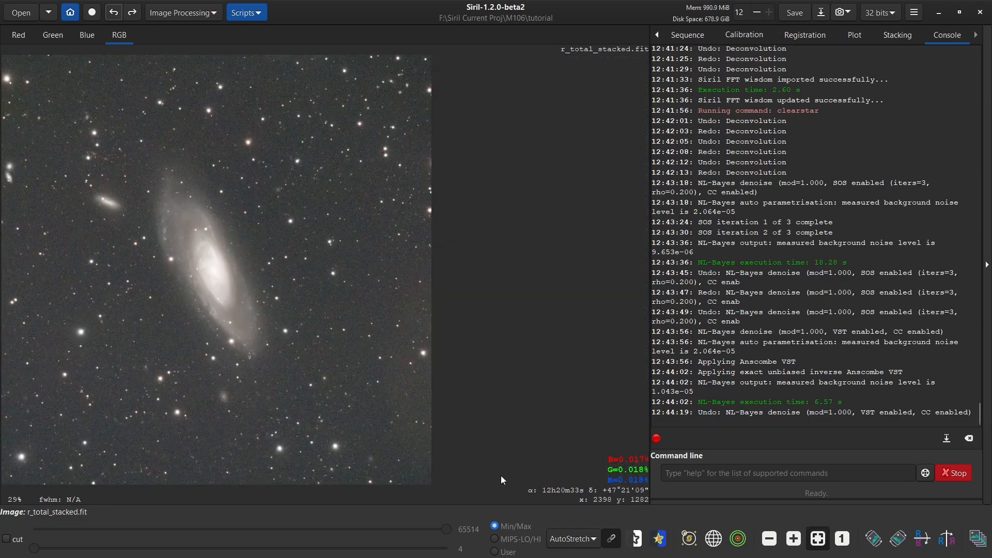
click(581, 543)
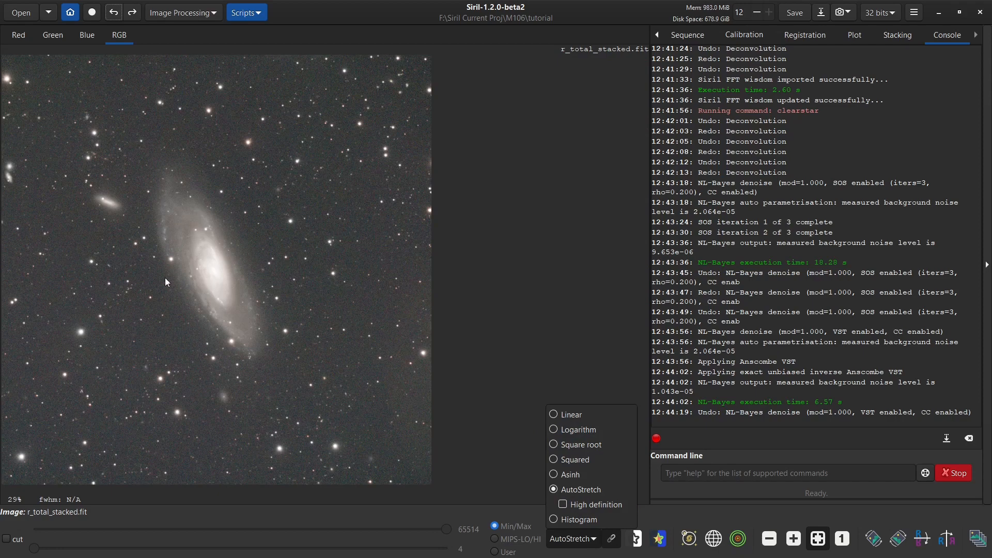
click(564, 414)
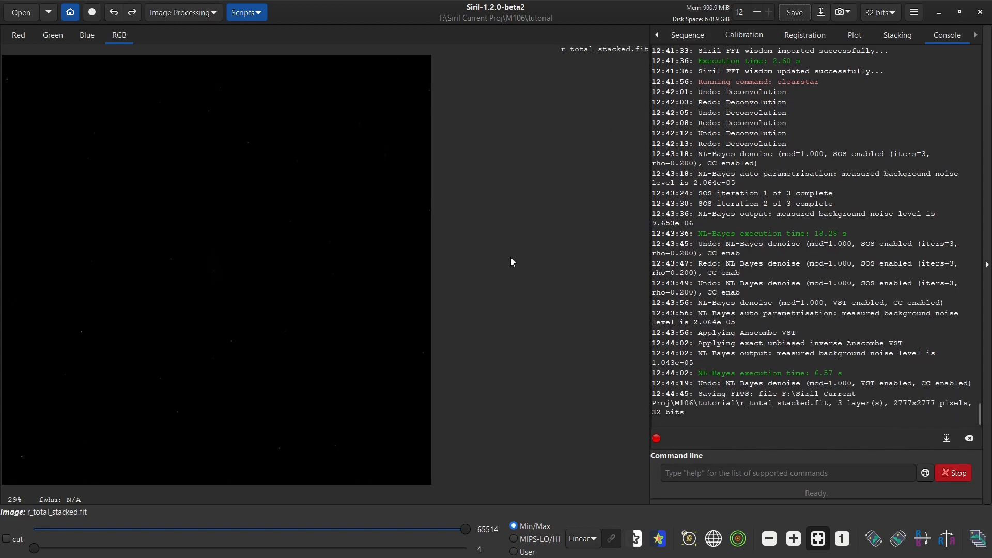
click(175, 13)
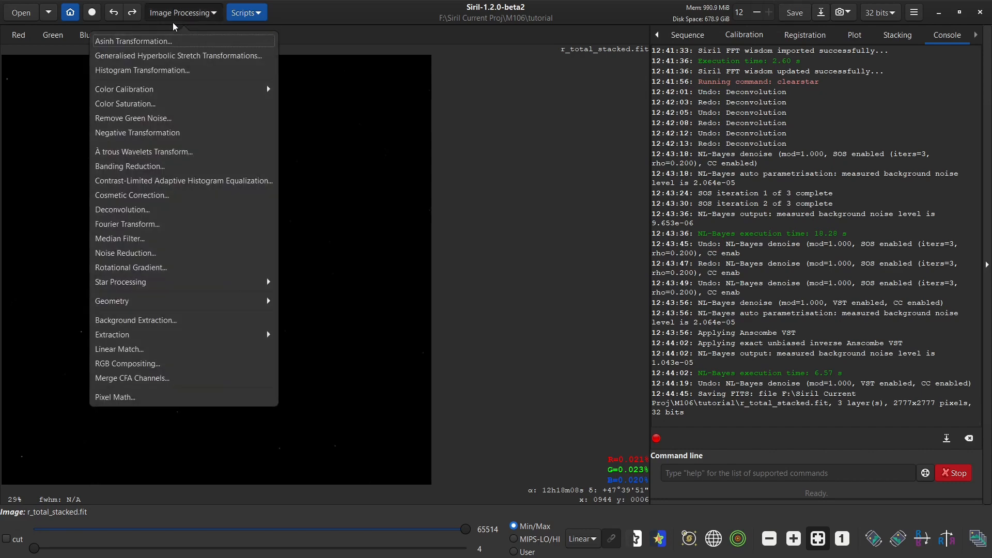
click(168, 56)
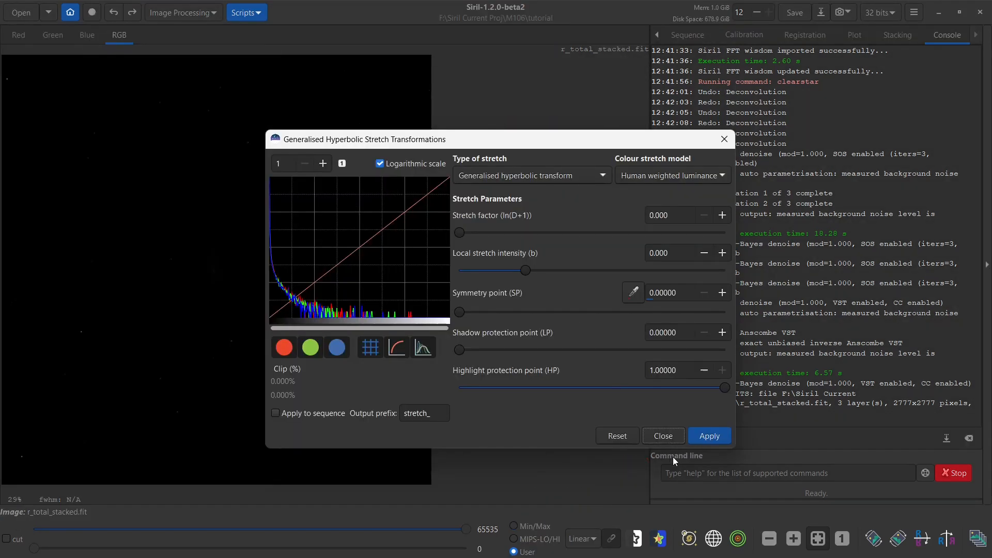
click(663, 436)
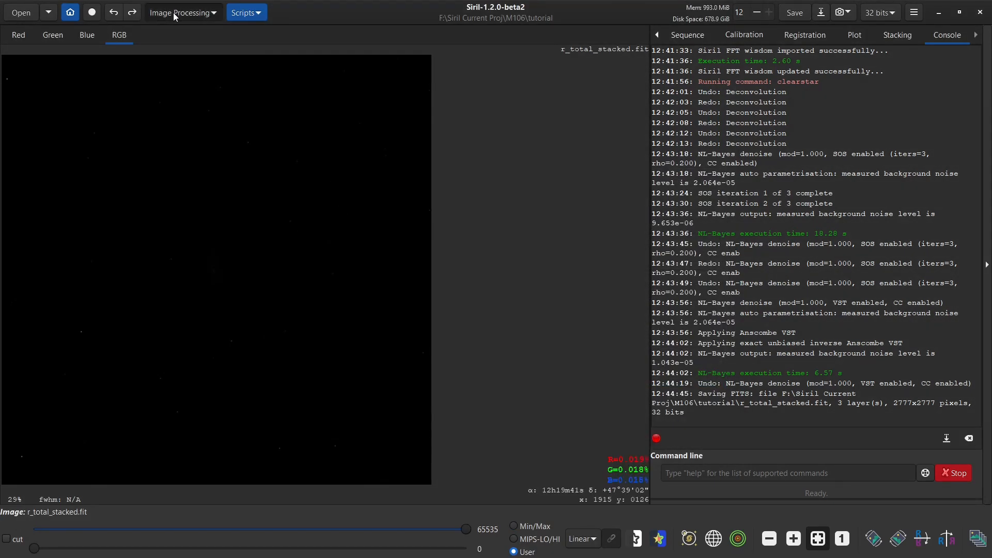
Remove the stars with StarNet, pre-stretching the linear image and generating a star mask
click(174, 13)
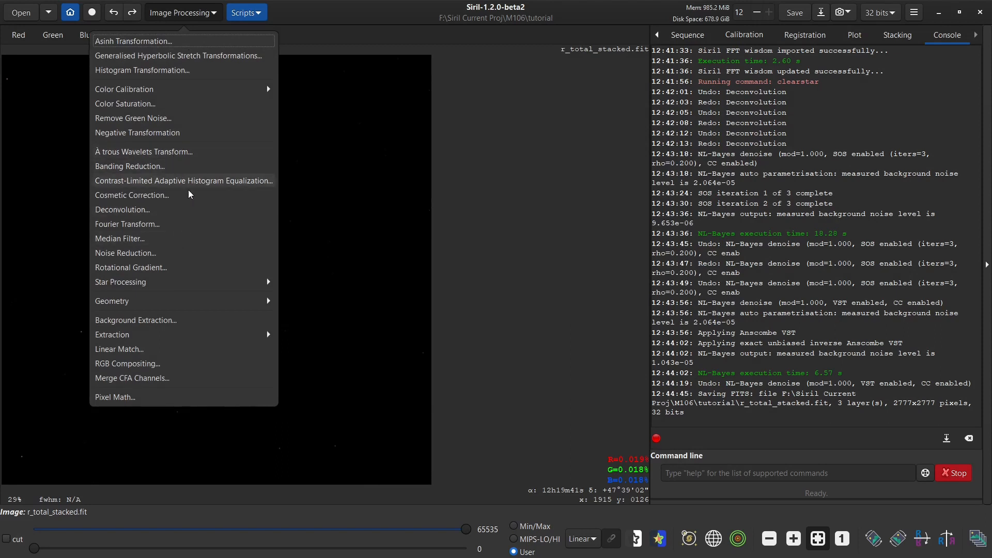
click(197, 283)
click(147, 60)
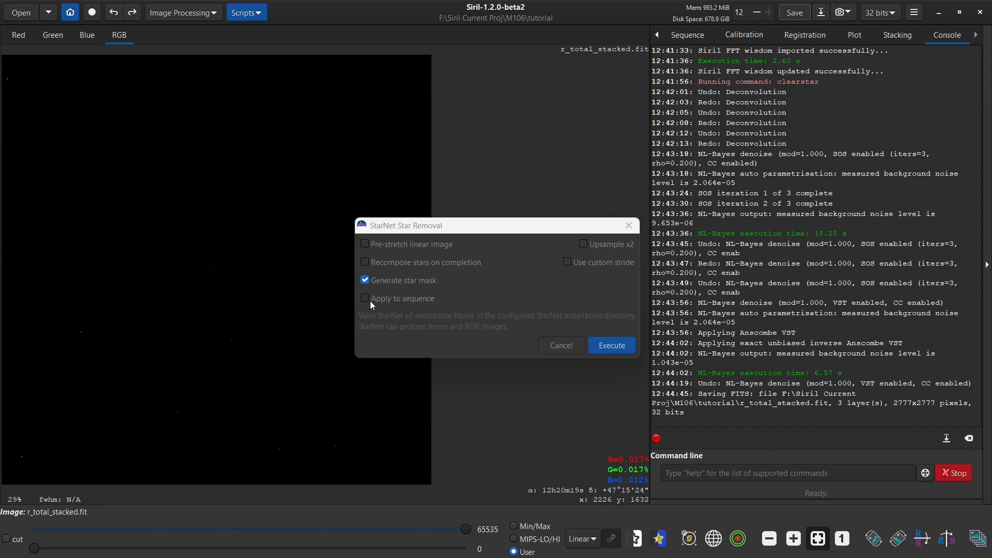
click(365, 244)
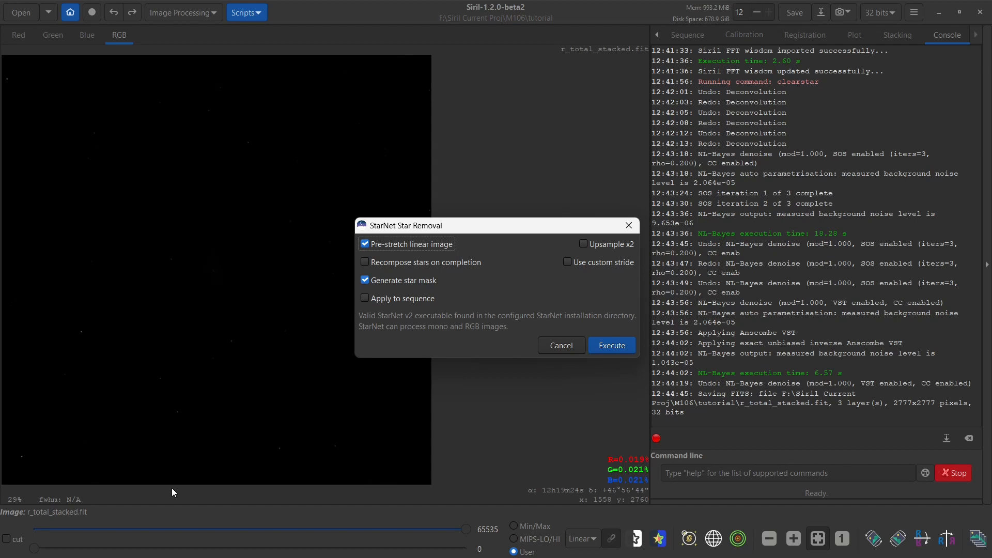
click(605, 349)
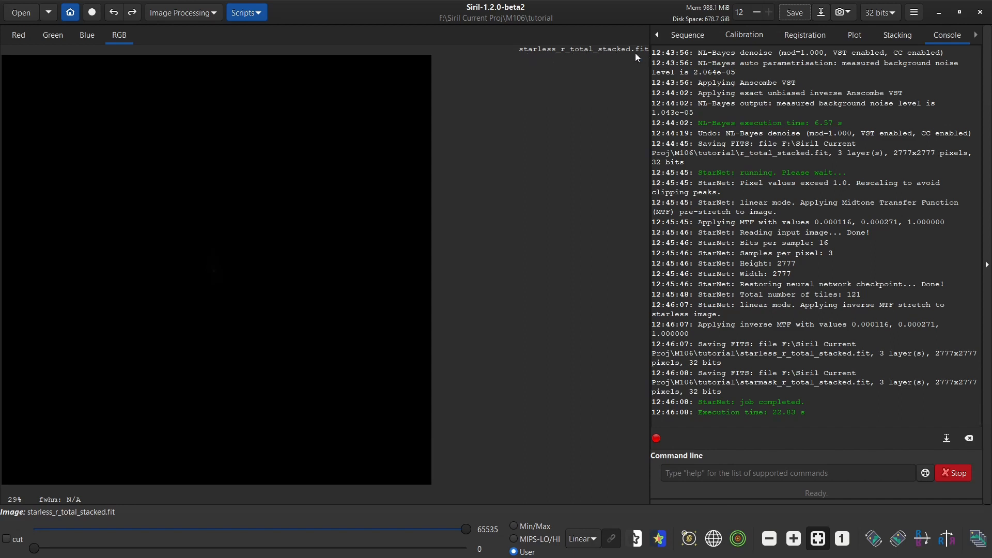
Preview starmask_r_total_stacked.fit in the tutorial folder without opening it
click(22, 15)
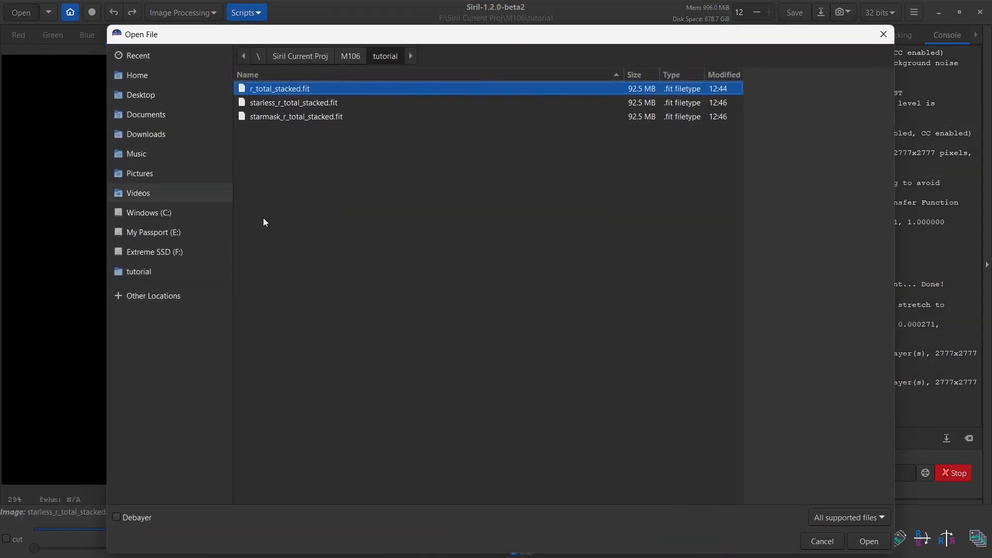
click(278, 116)
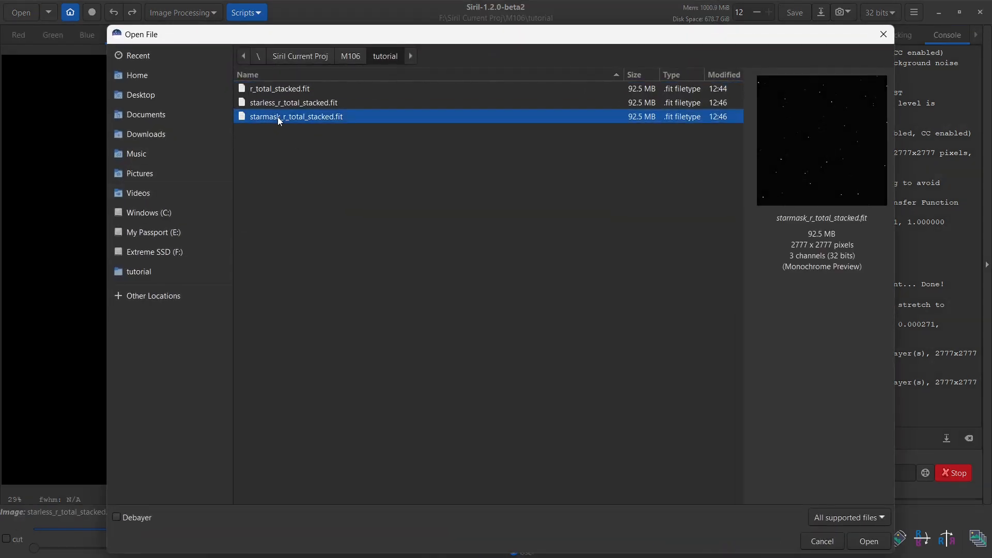
click(822, 540)
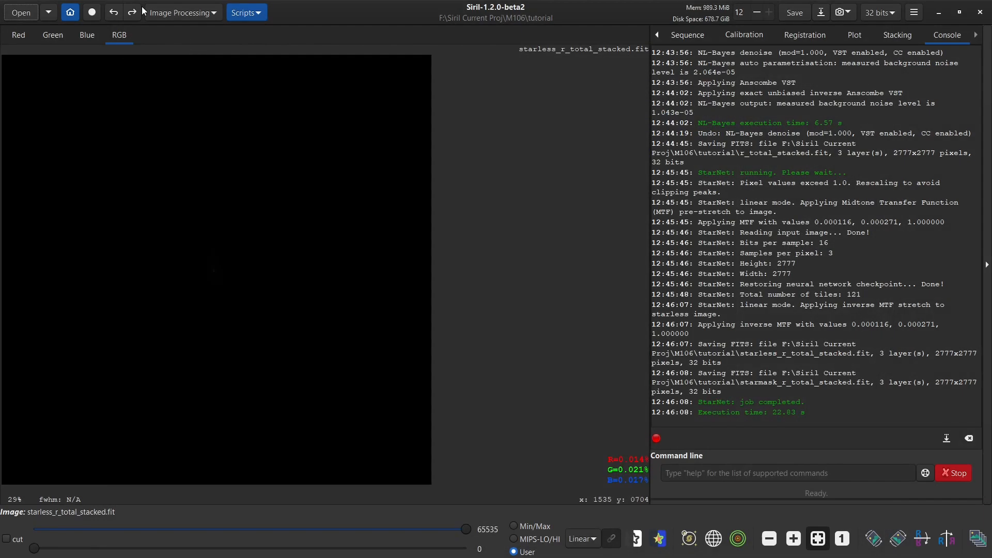
Examine the starless image in the AutoStretch display mode and return the display to Linear
click(583, 539)
click(599, 490)
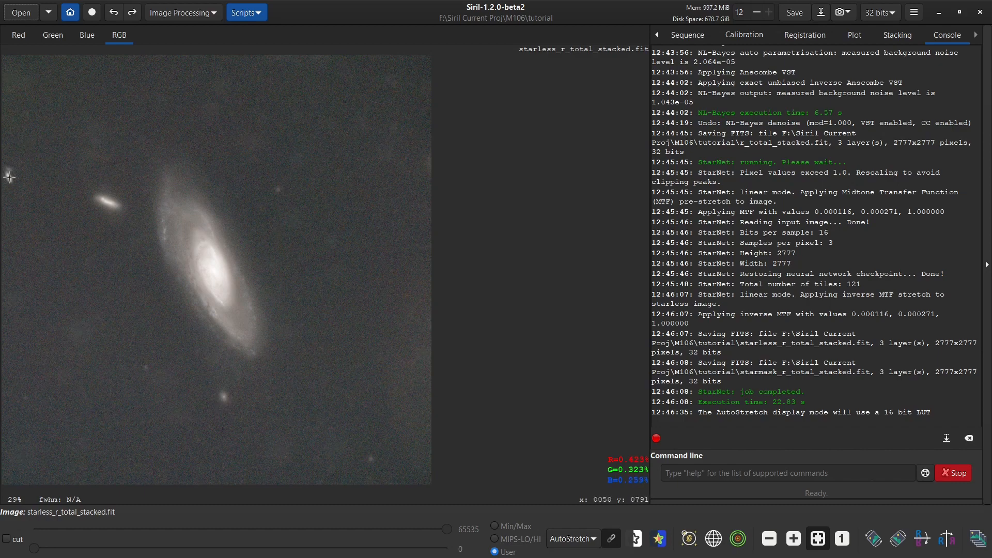
click(571, 541)
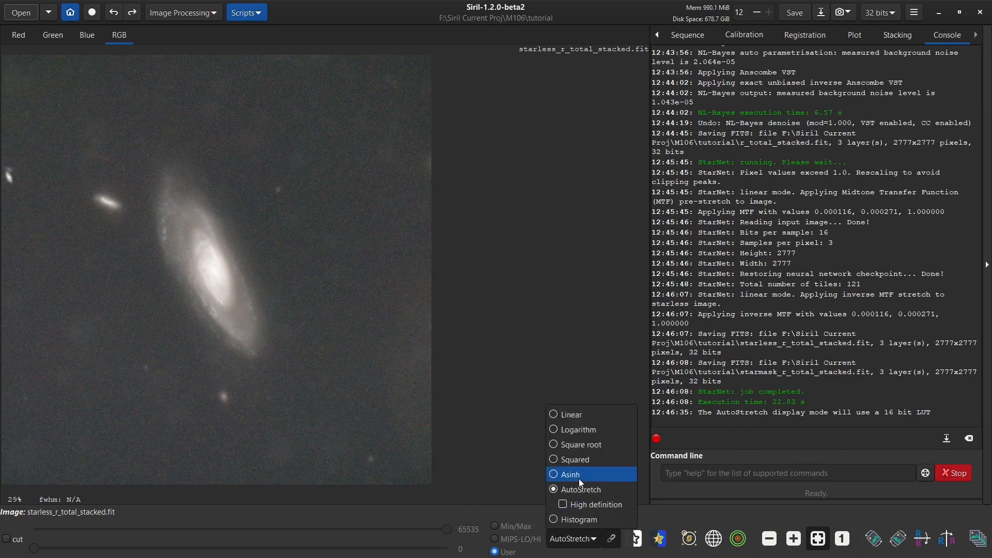
click(571, 413)
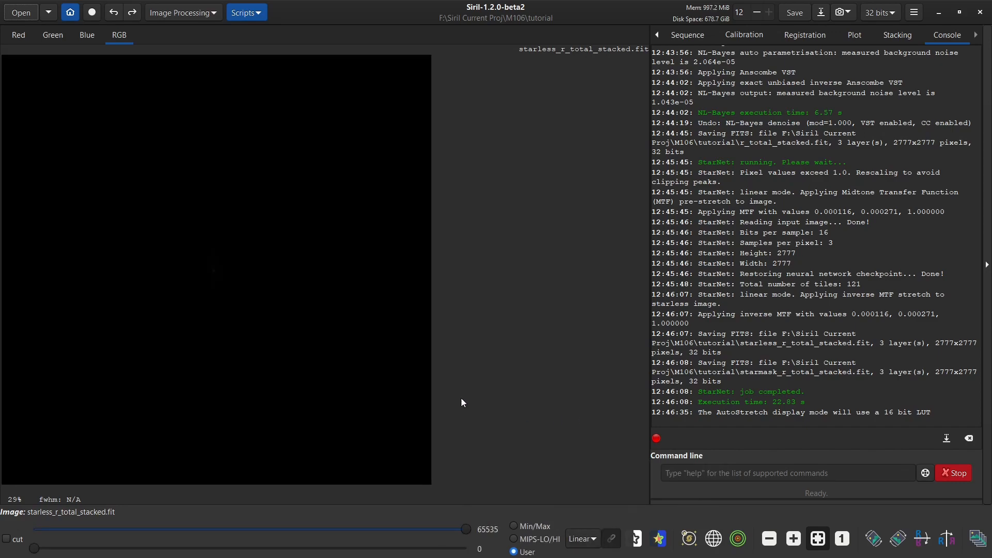
Start a Generalised Hyperbolic Stretch on the starless image with stretch factor 0.781 and local stretch intensity 2.500
click(190, 12)
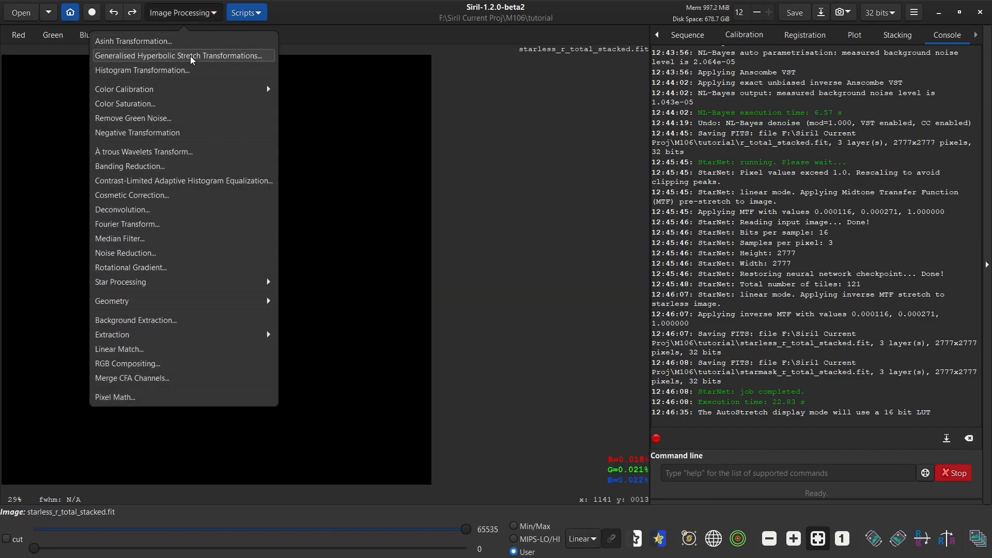
click(191, 57)
drag(504, 148, 604, 49)
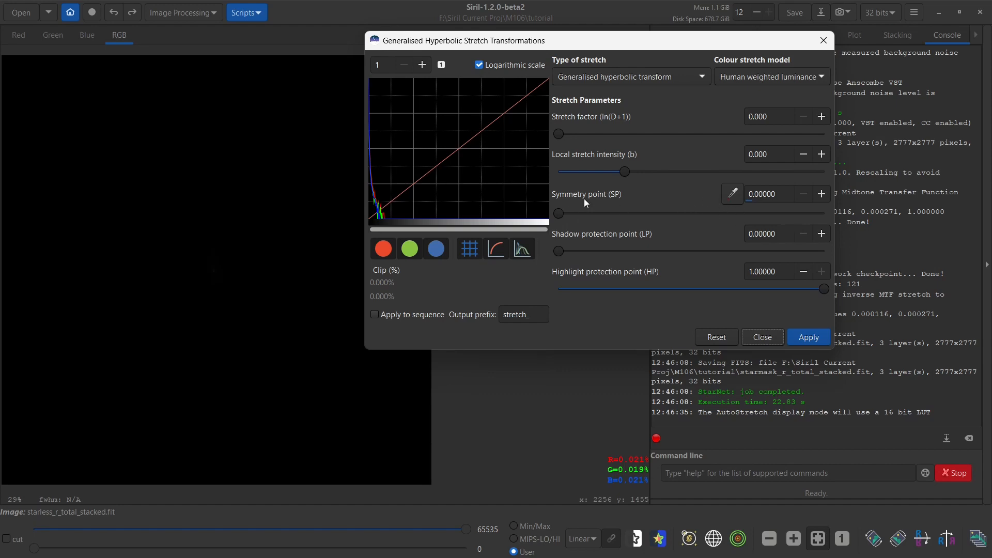
drag(621, 175, 699, 172)
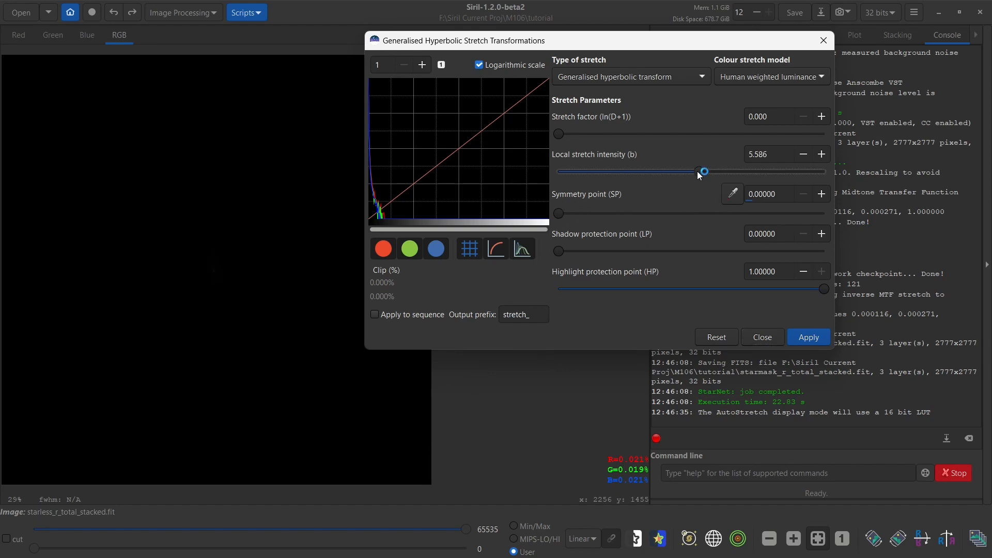
drag(559, 134, 580, 134)
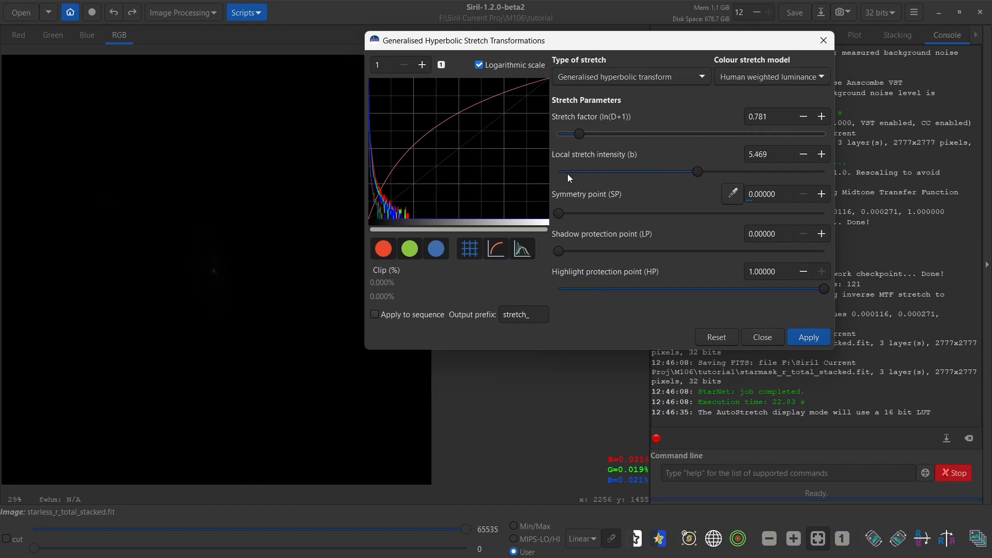
mouse_move(576, 132)
mouse_down()
mouse_move(586, 132)
mouse_move(576, 133)
mouse_up()
drag(701, 176, 659, 189)
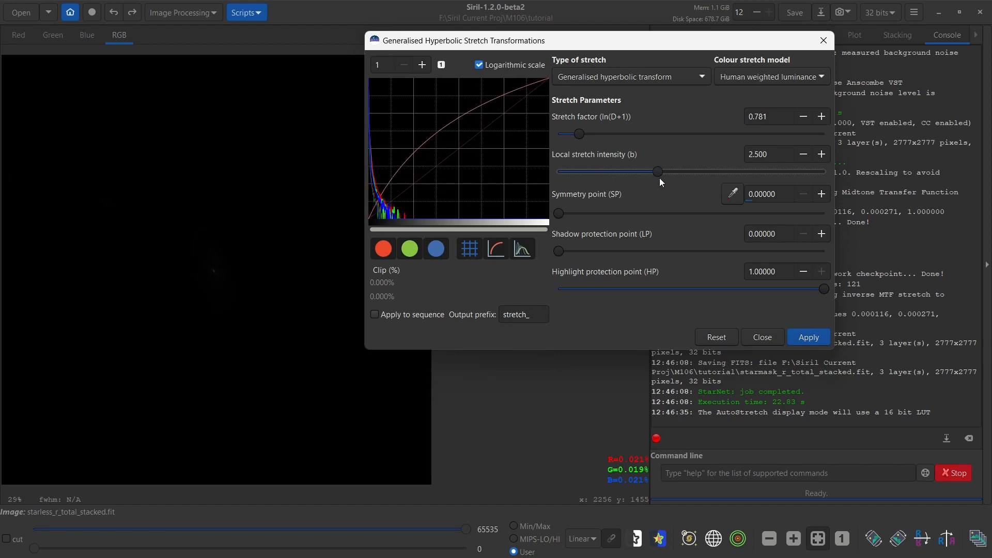
Try setting the symmetry point to 0.00019 at the histogram peak, using a non-logarithmic histogram zoomed to 100
drag(561, 217, 270, 215)
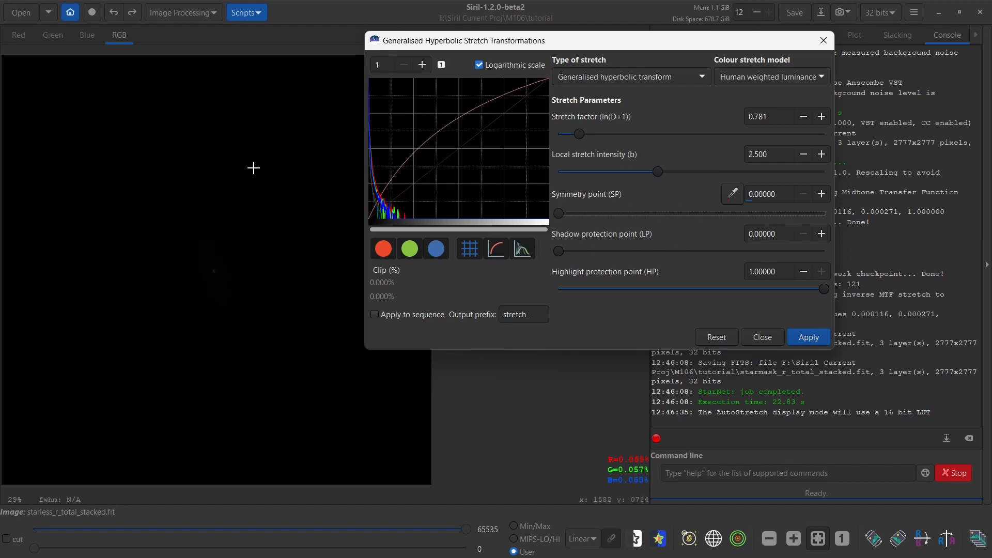
click(480, 64)
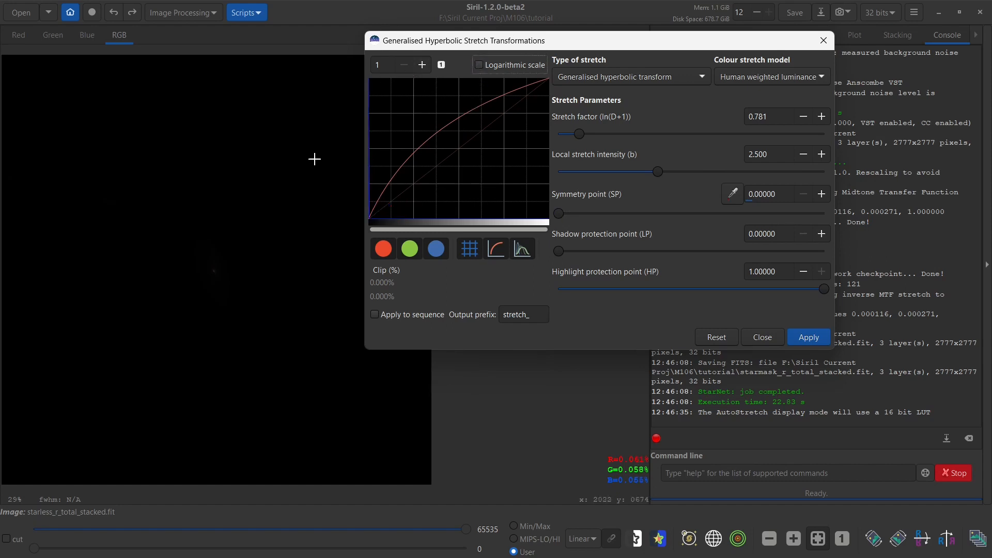
click(386, 66)
text(00)
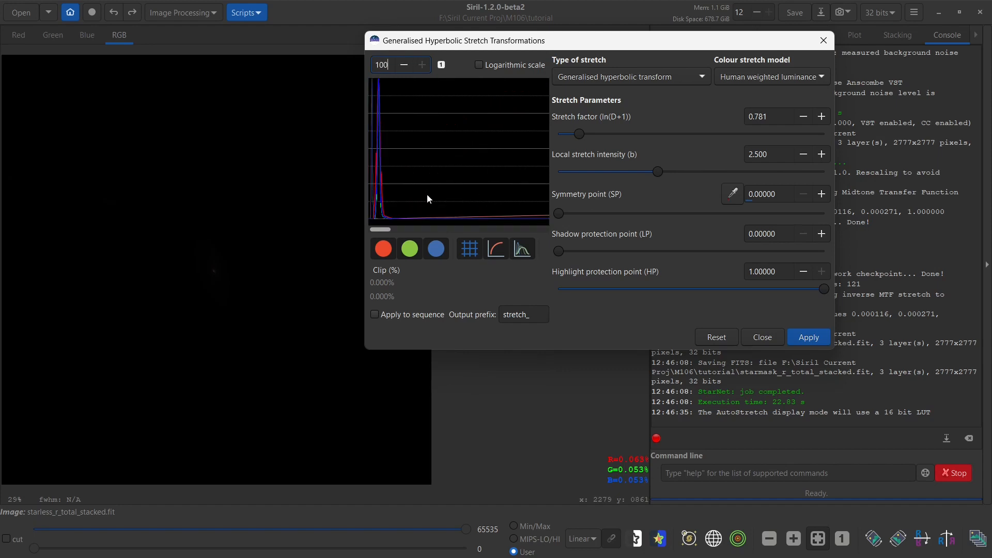
click(379, 221)
click(512, 166)
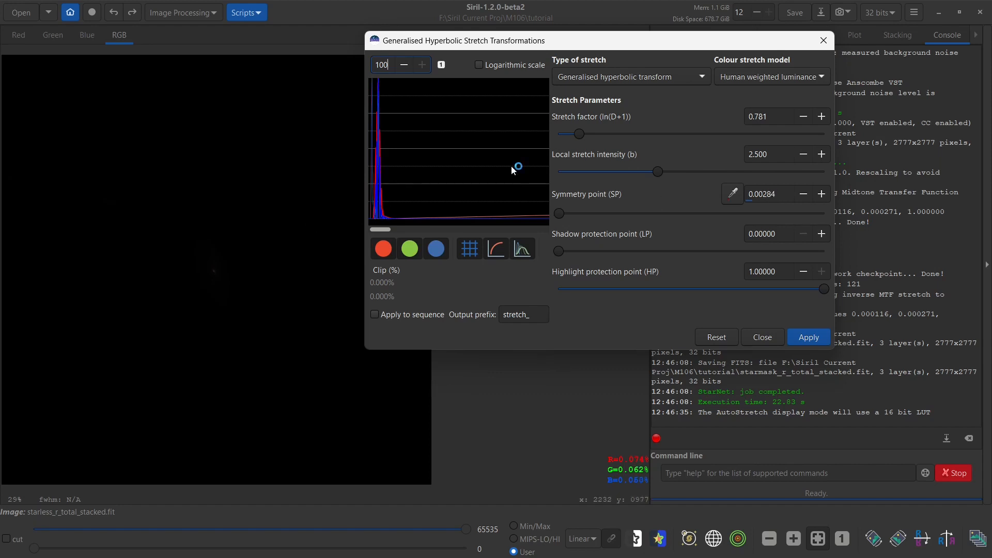
click(379, 216)
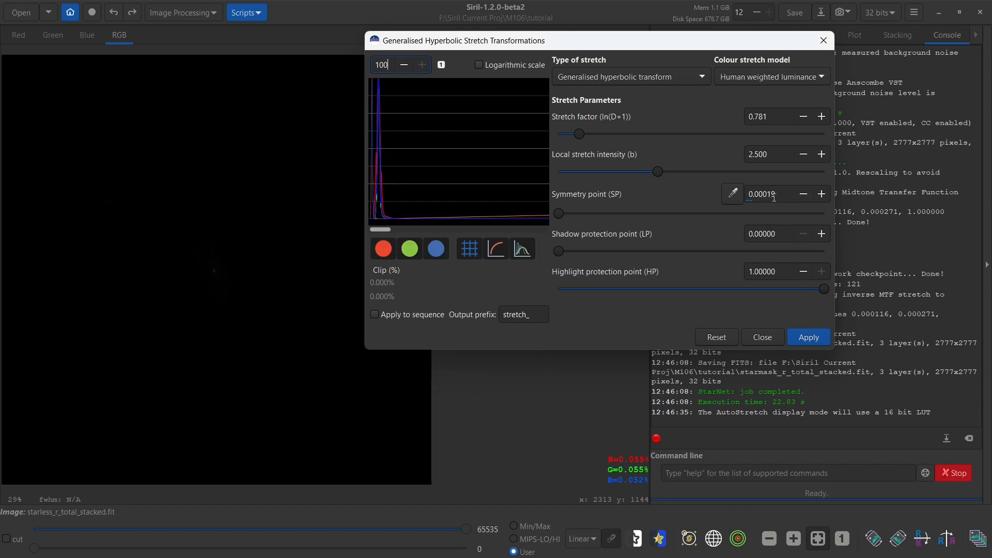
Set the symmetry point to 0.00020 by sampling a square background selection about 184 px wide above the small companion galaxy
drag(43, 118, 73, 146)
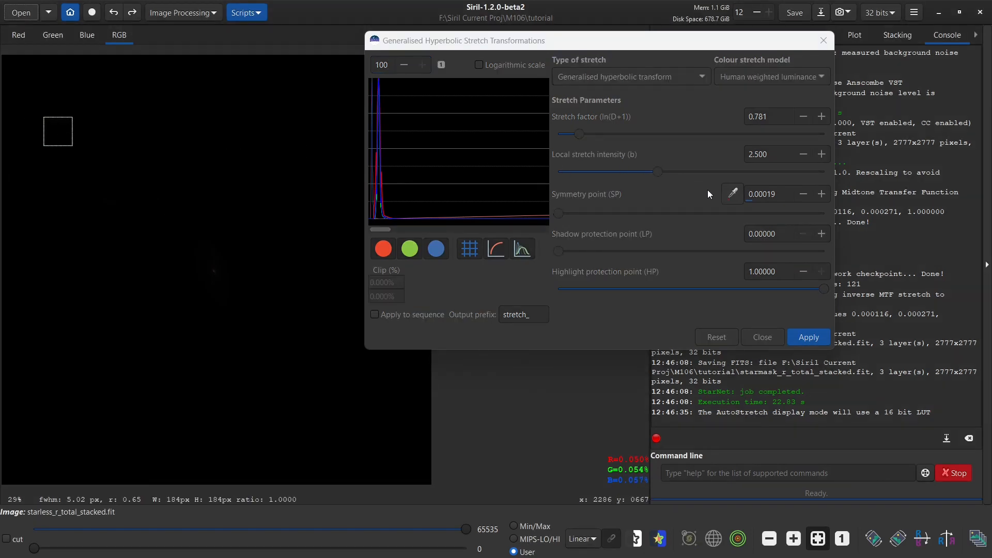
click(733, 195)
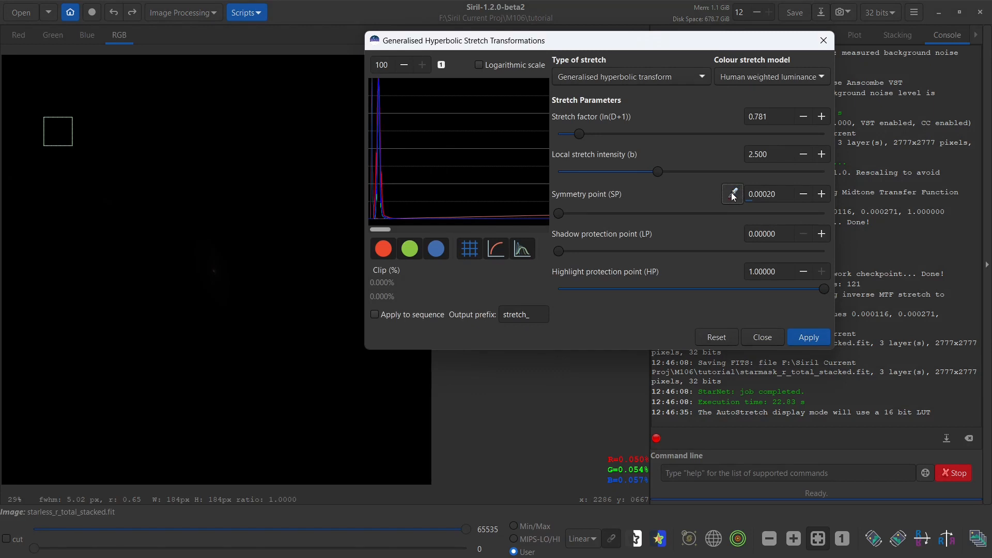
click(783, 197)
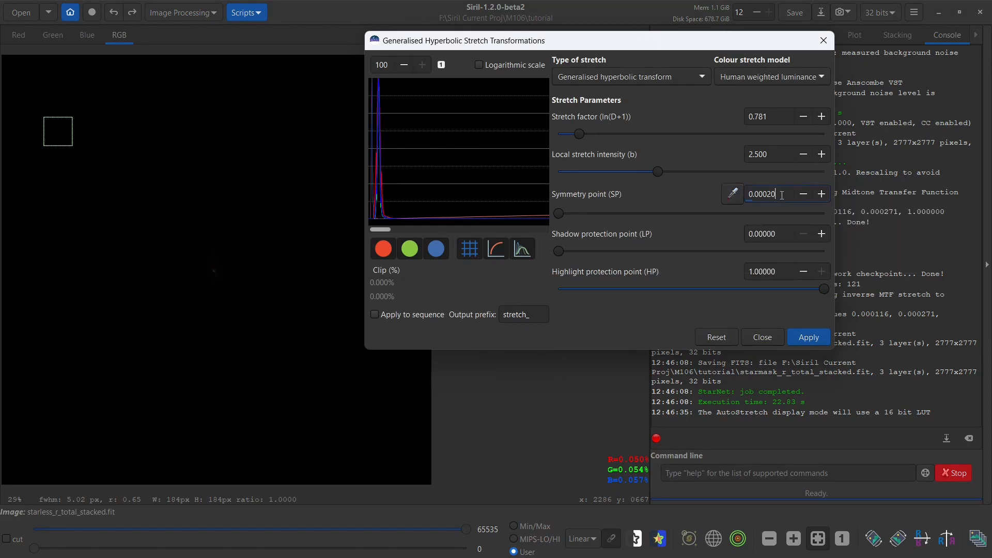
Shrink the background selection to about 94 × 94 px in the AutoStretch display mode and reset the histogram zoom to 1
click(579, 541)
click(590, 489)
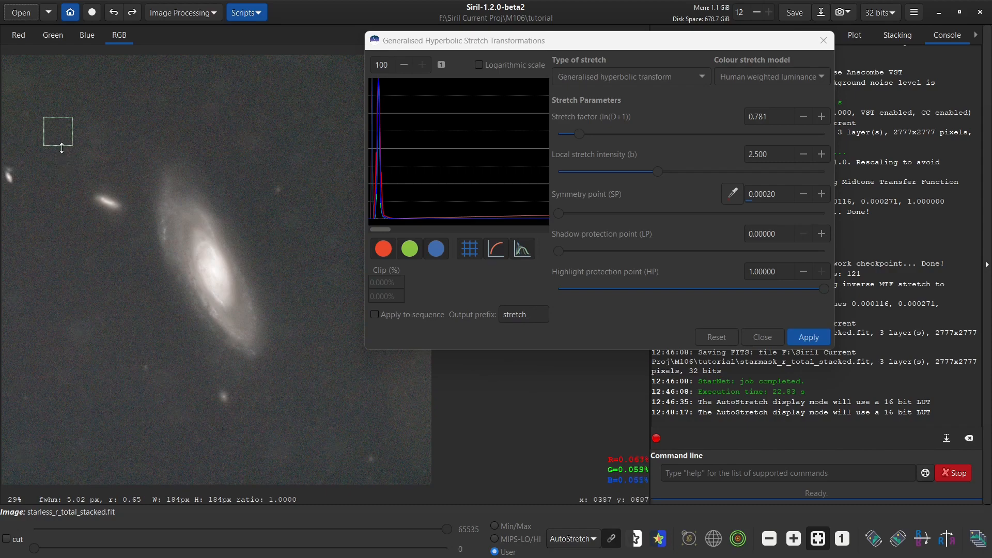
drag(73, 146, 58, 134)
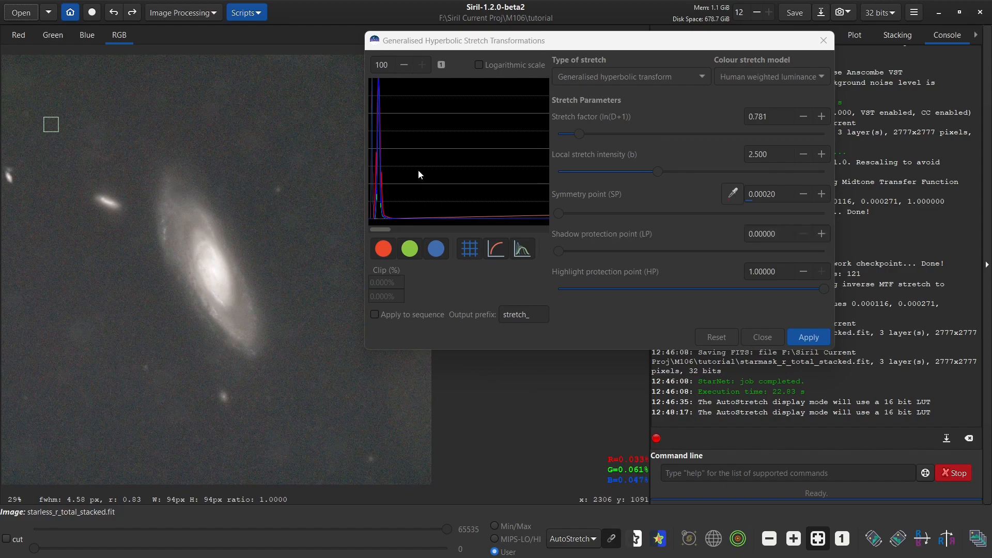
click(441, 65)
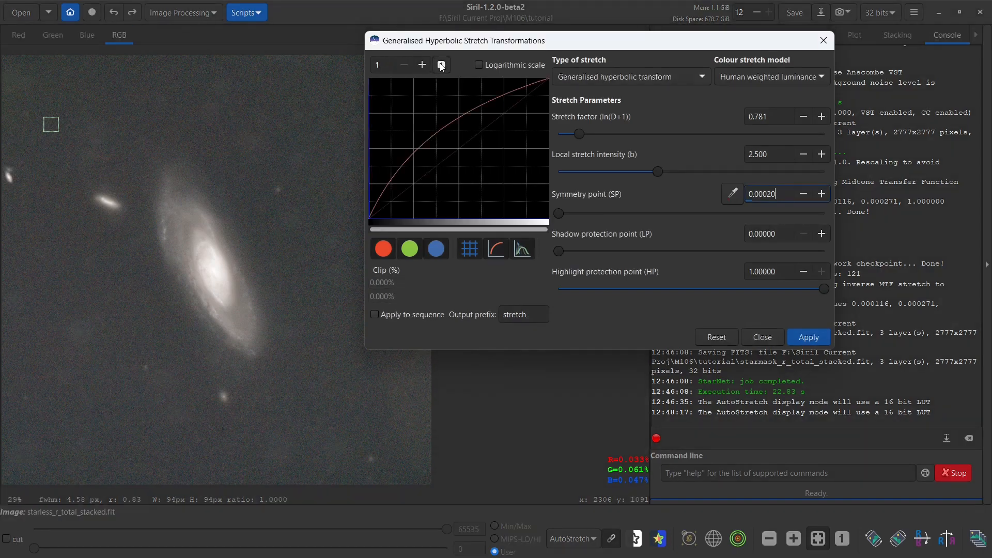
Show the histogram on a logarithmic scale and set local stretch intensity to 13.906 and stretch factor to 5.293
click(479, 64)
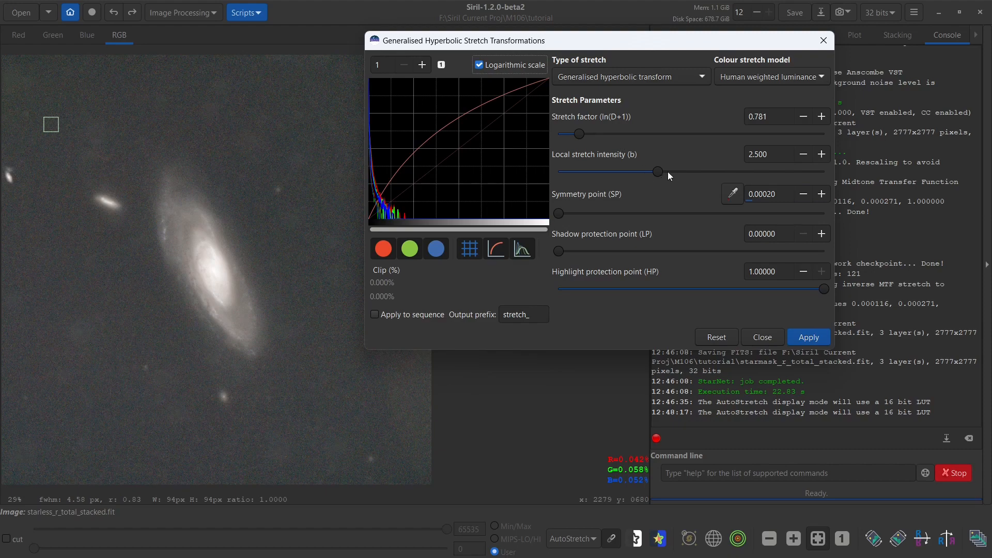
drag(659, 171, 809, 172)
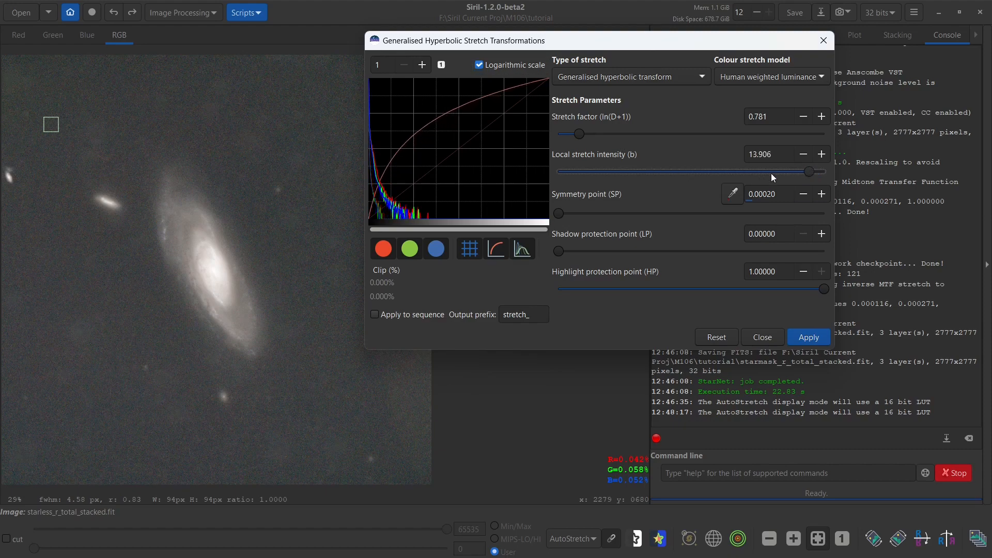
drag(587, 133, 702, 141)
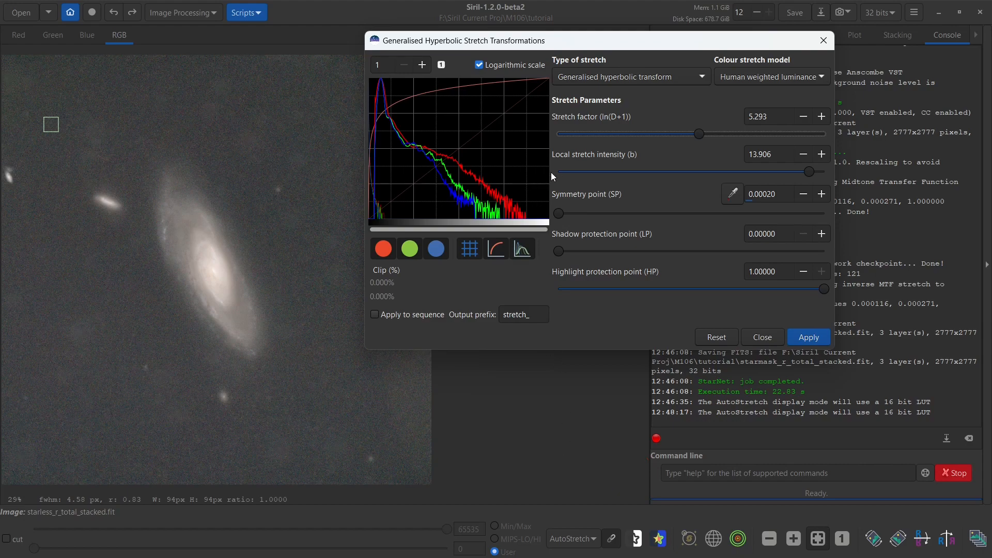
click(478, 66)
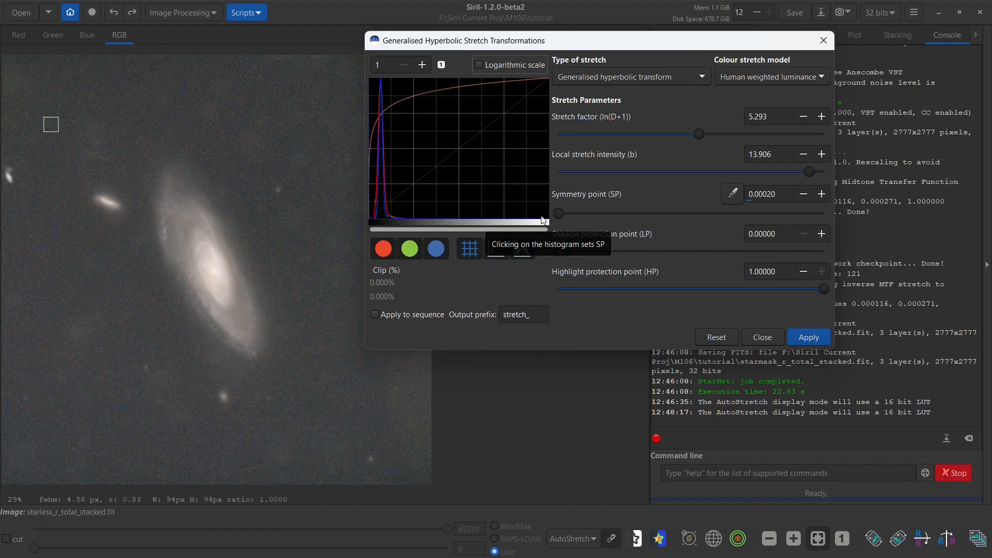
click(481, 66)
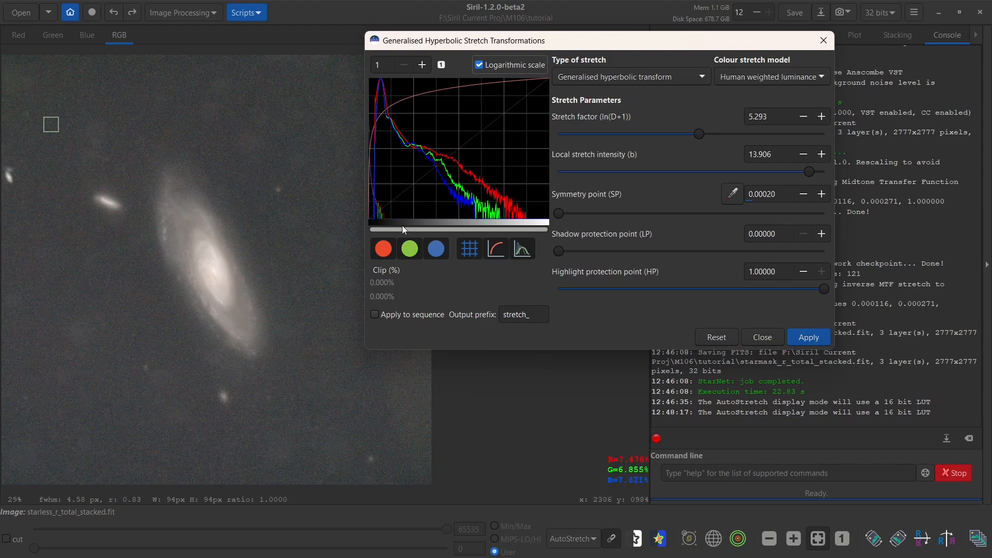
Switch the display mode to Linear, raise the stretch factor to 6.328 and check the histogram peak at zoom 3
click(572, 539)
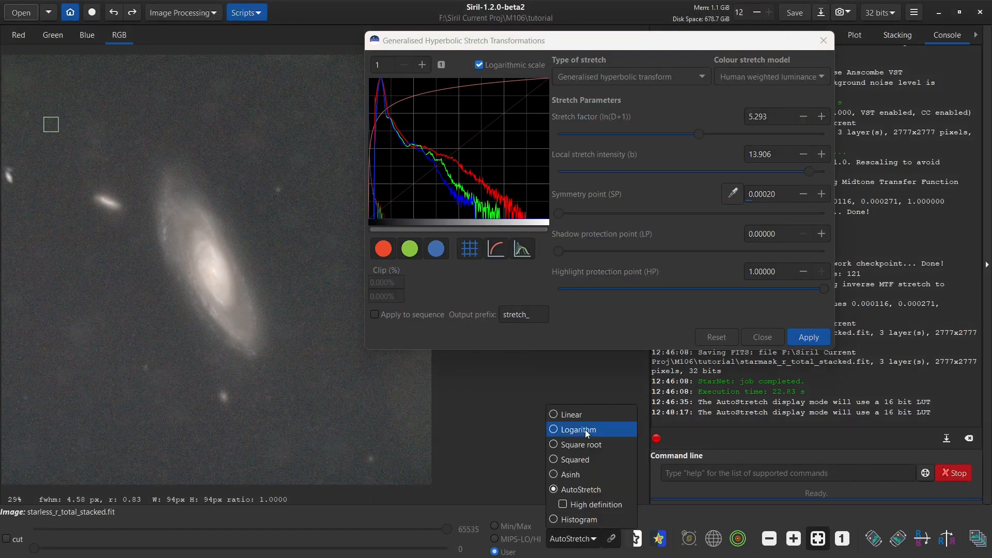
click(572, 415)
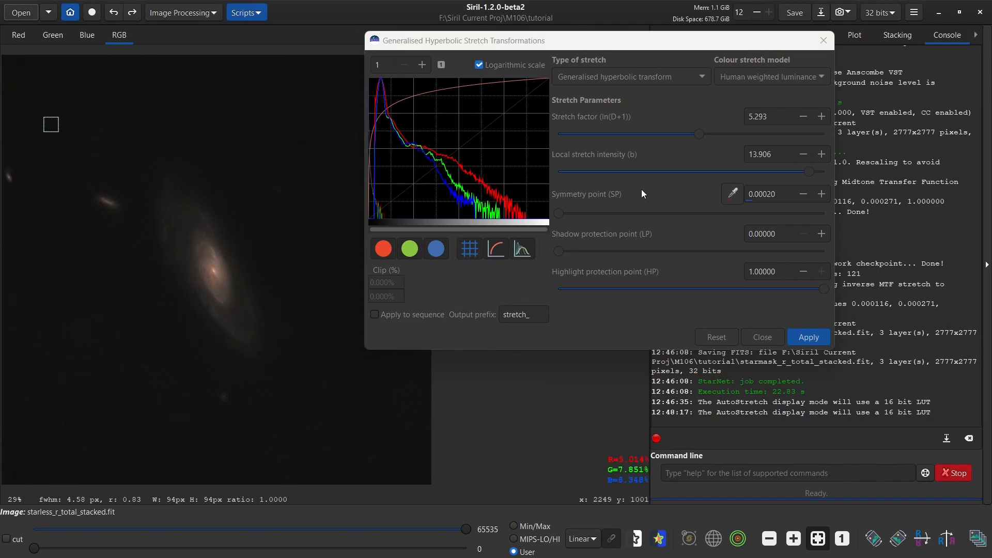
drag(701, 135, 728, 130)
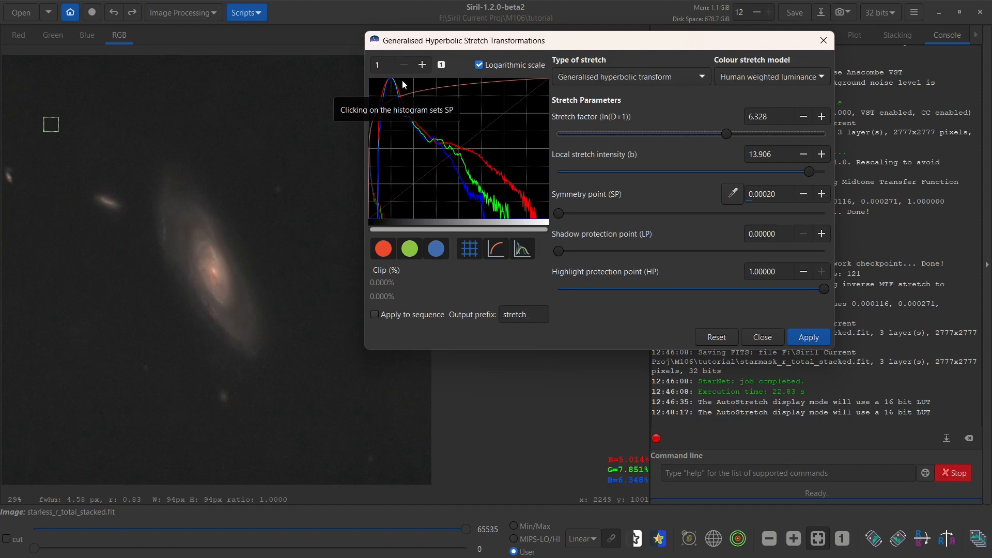
click(427, 64)
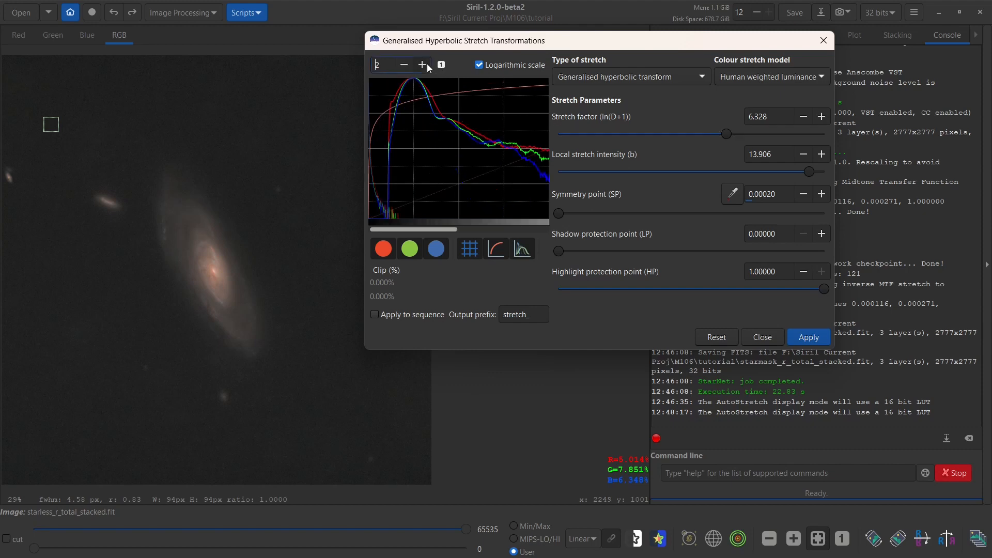
click(427, 64)
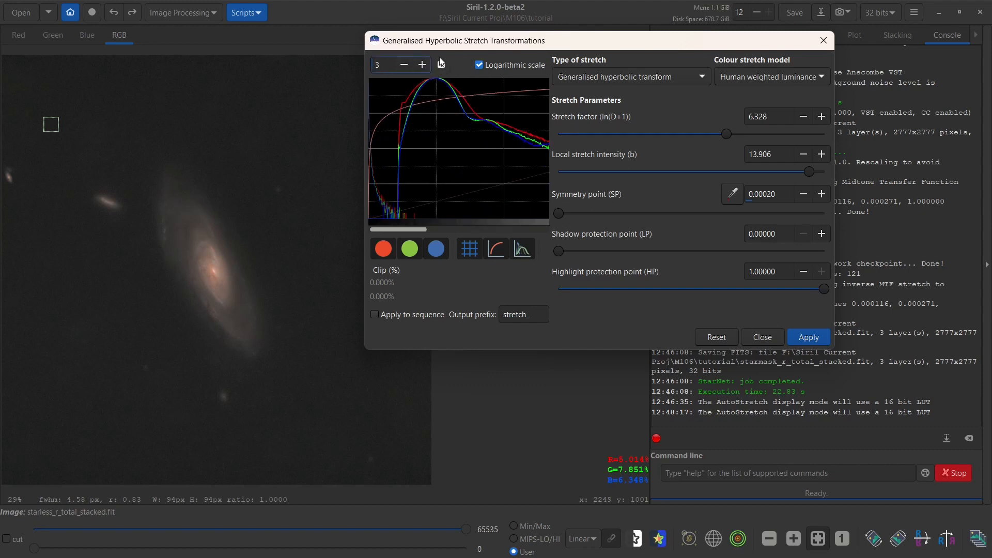
click(441, 63)
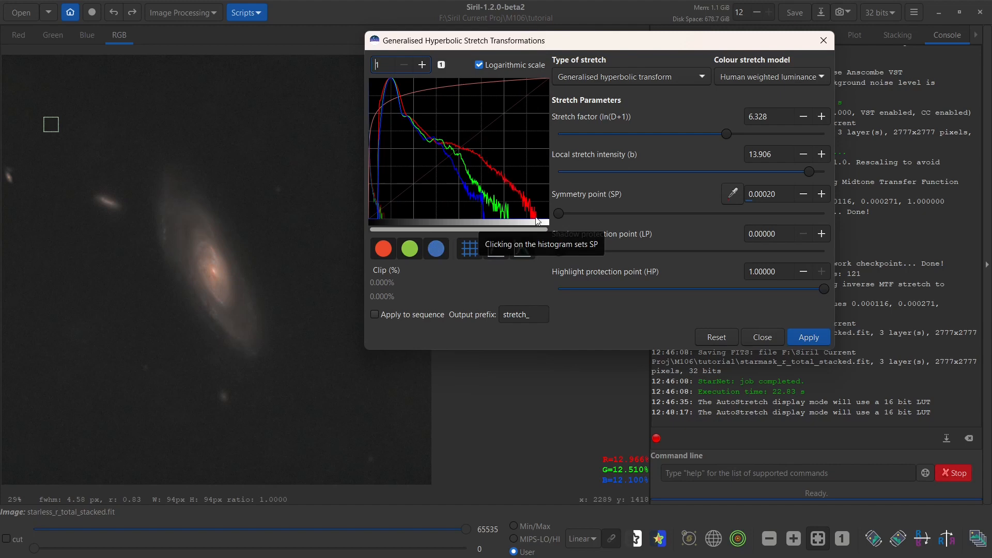
Compare the independent channel and human weighted colour stretch models and set the model to Even weighted luminance
click(771, 79)
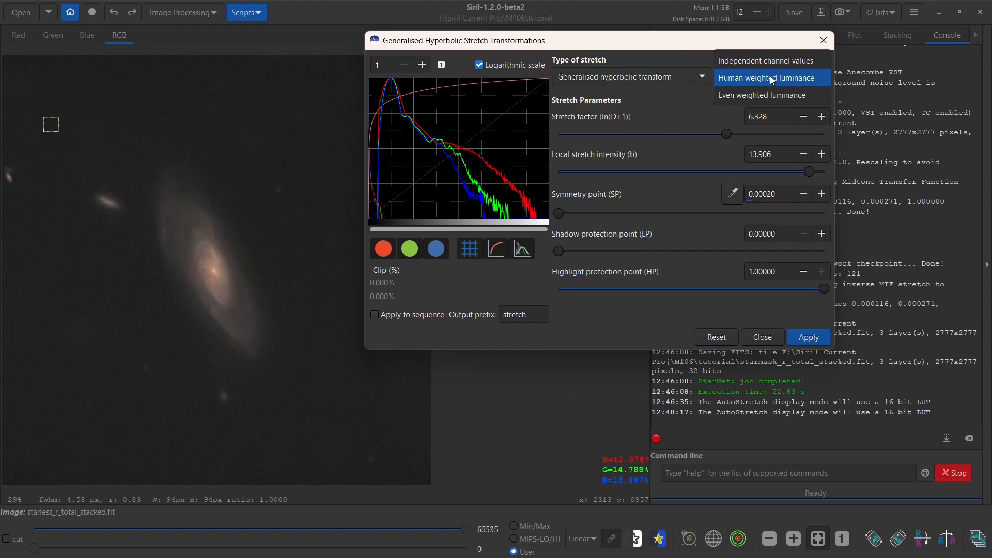
click(774, 61)
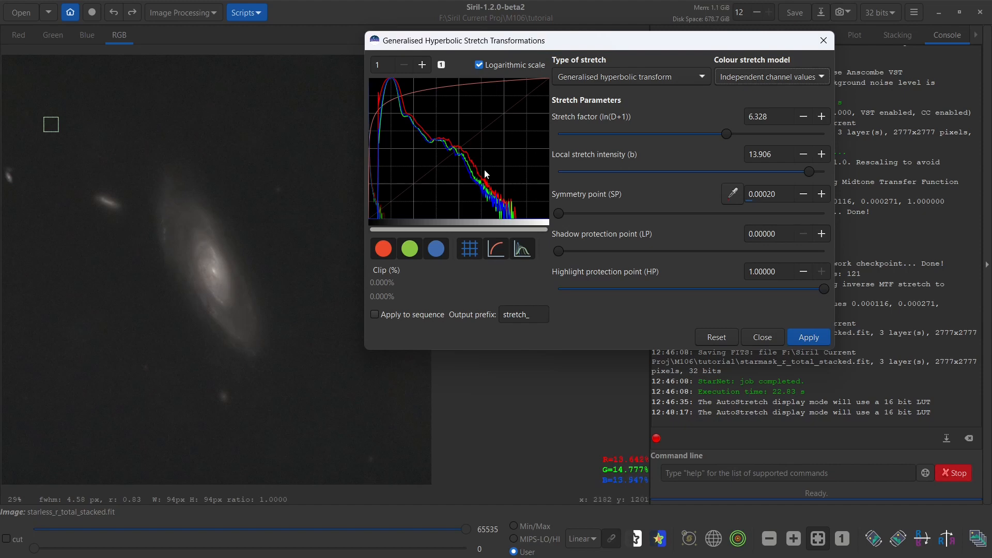
click(754, 75)
click(759, 96)
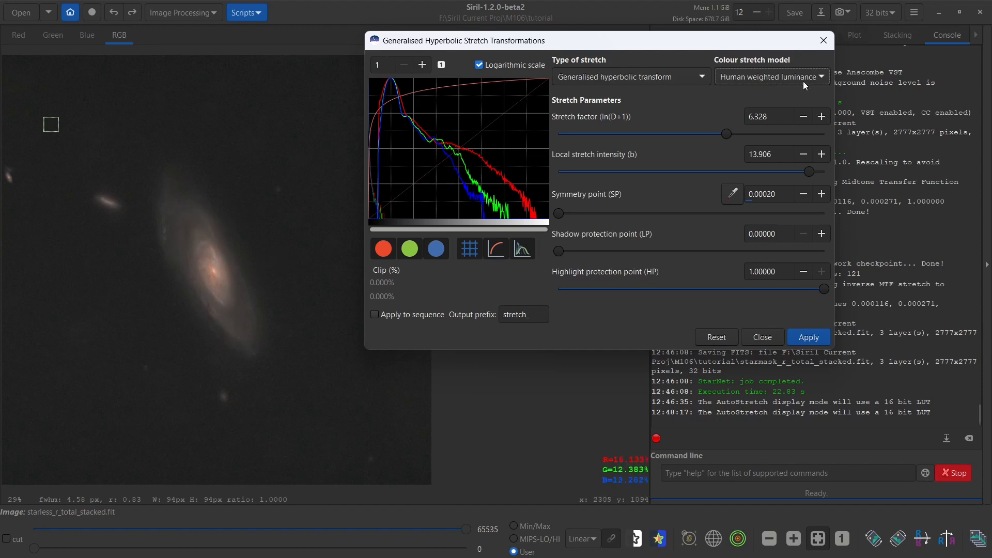
click(754, 77)
click(754, 95)
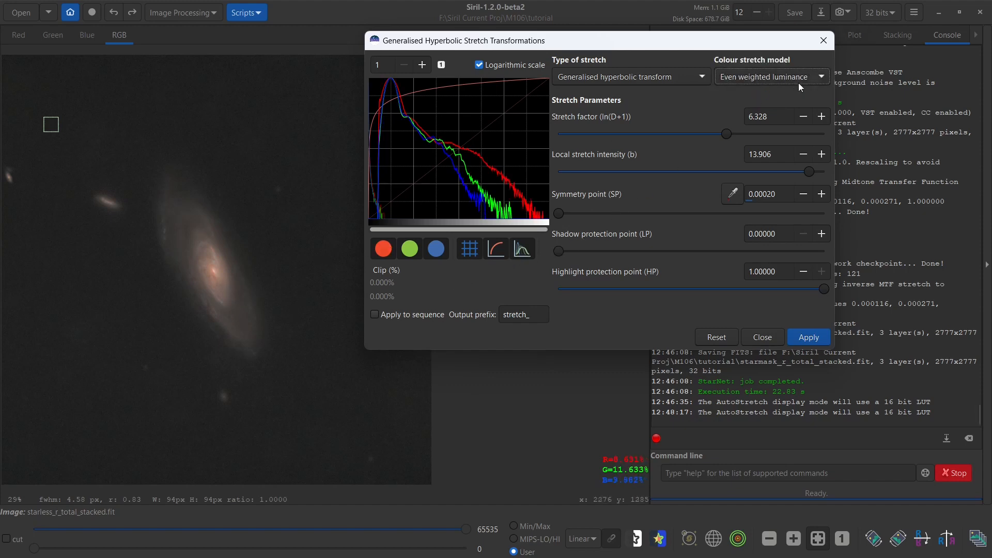
click(730, 80)
click(735, 63)
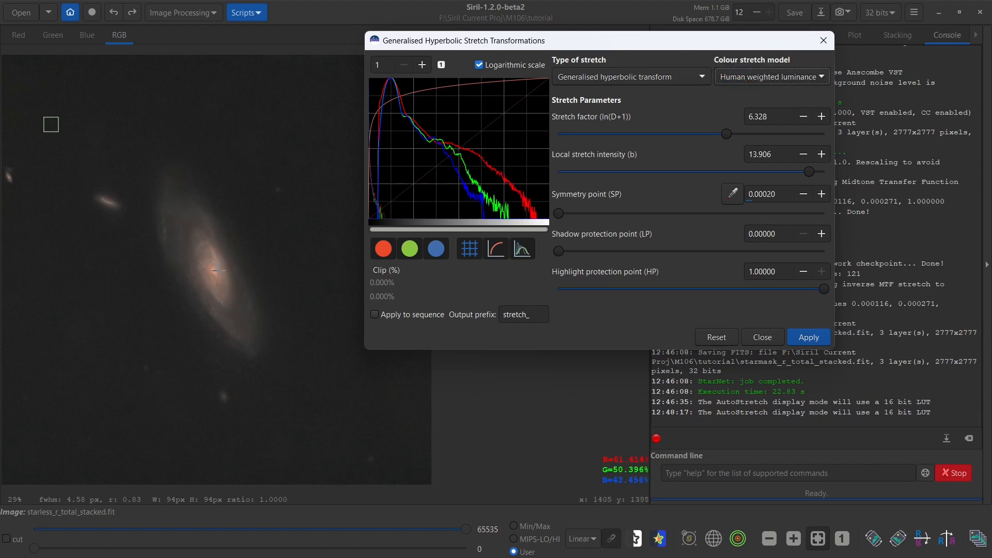
click(775, 76)
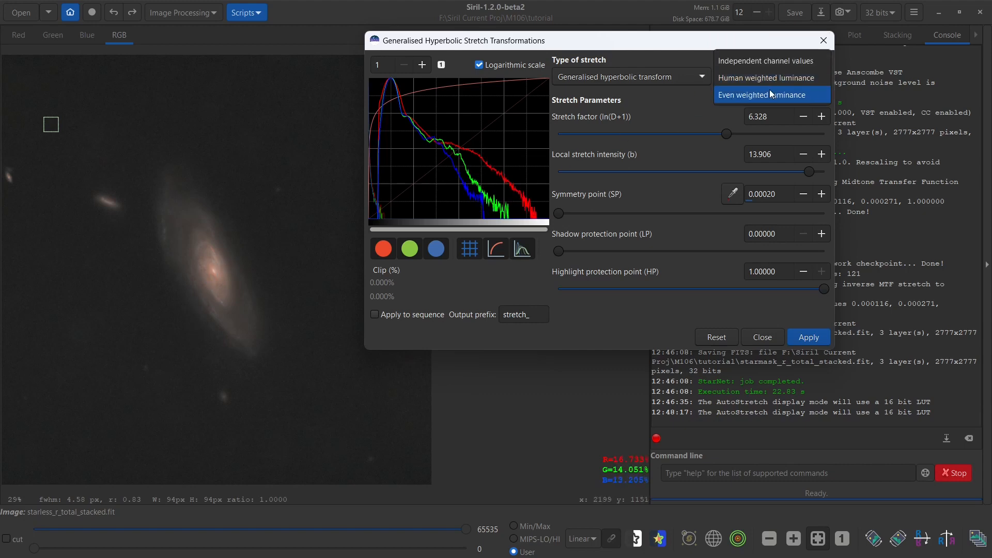
click(771, 91)
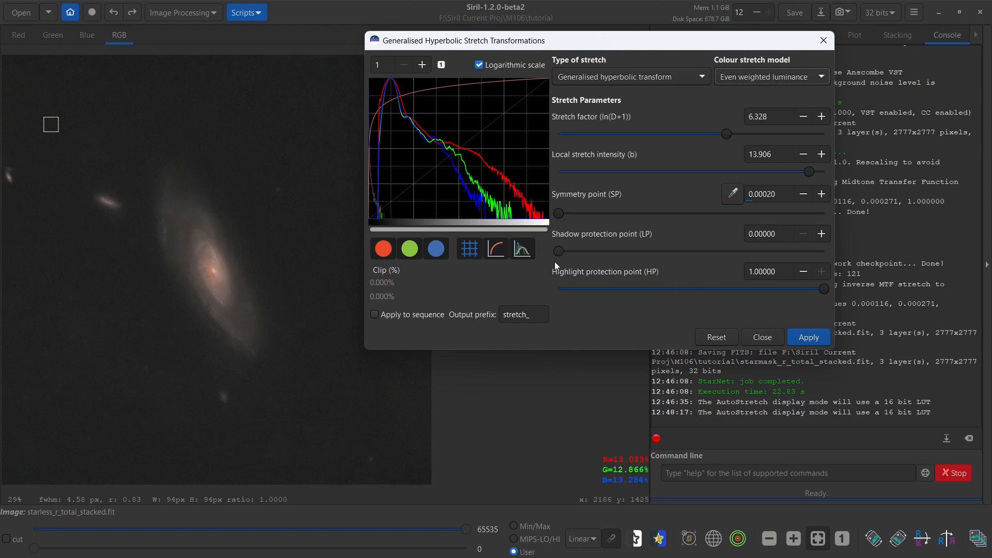
Set the highlight protection point to 0.50781, keep the symmetry point at 0.00020 and apply the stretch
click(821, 195)
click(801, 194)
drag(823, 288, 694, 296)
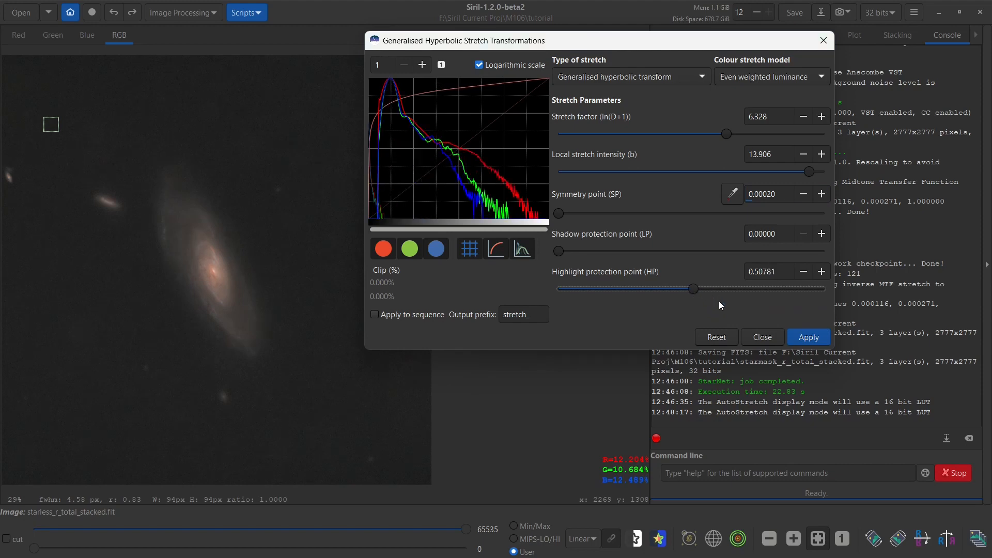
click(805, 338)
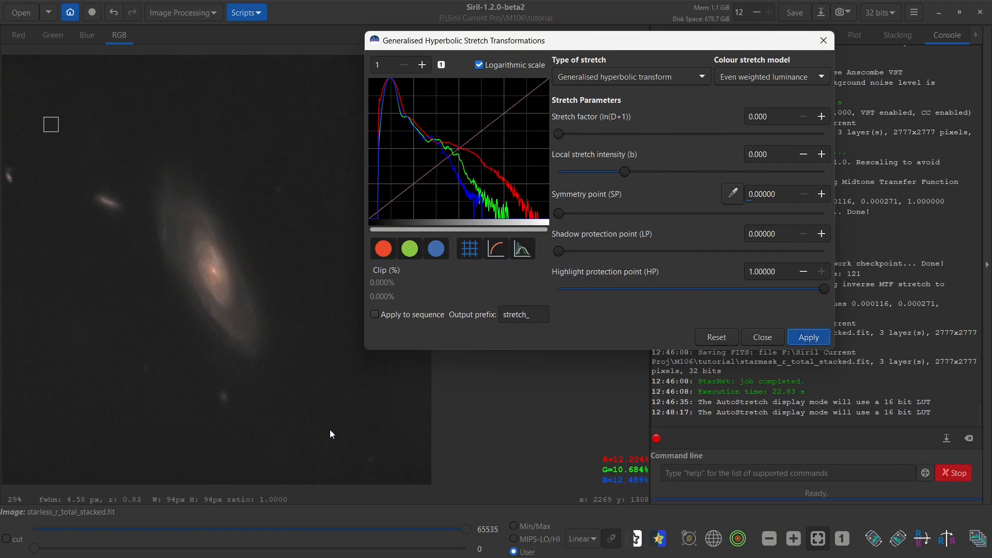
Sample the symmetry point from the background selection, exclude the red channel, and set stretch factor 0.625 and local intensity 1.367
click(731, 196)
click(383, 249)
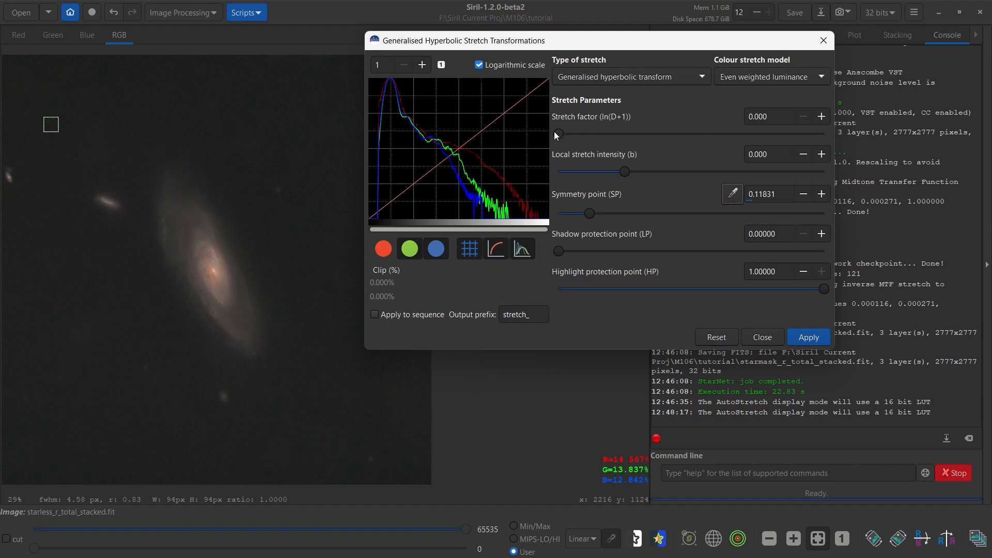
drag(560, 134, 576, 136)
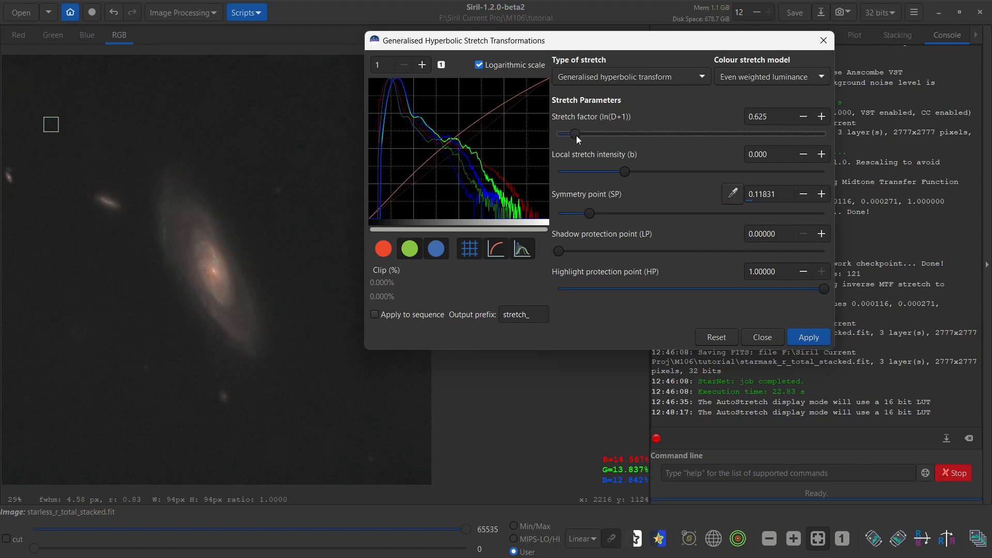
drag(636, 173, 643, 171)
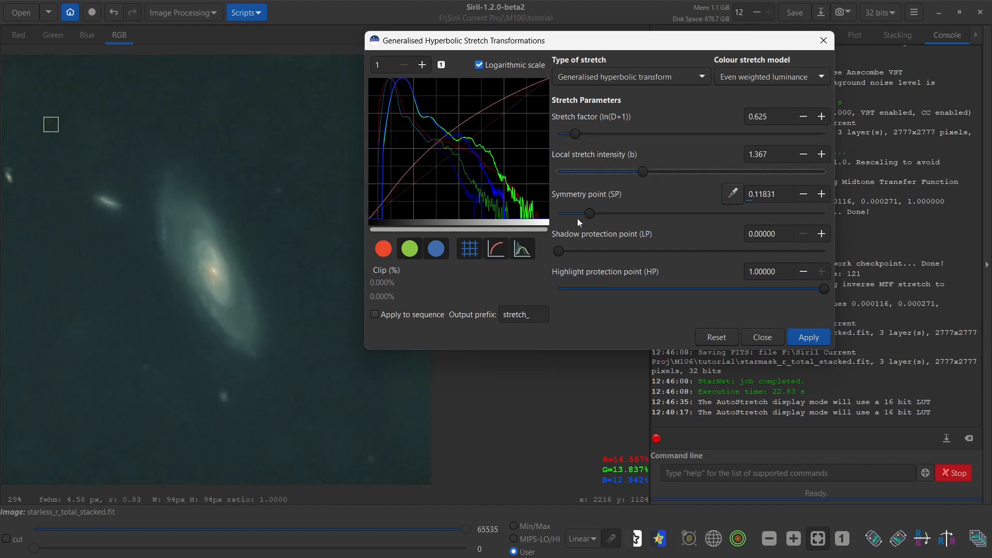
Tune the green and blue stretch to stretch factor 0.684, local intensity -1.055 and symmetry point 0.31445
drag(590, 217, 636, 227)
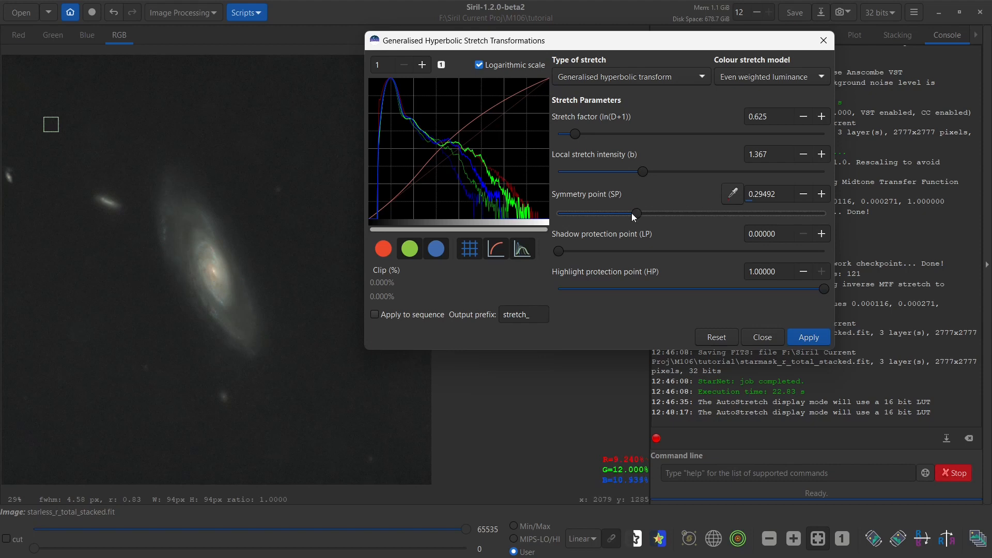
drag(635, 171, 620, 173)
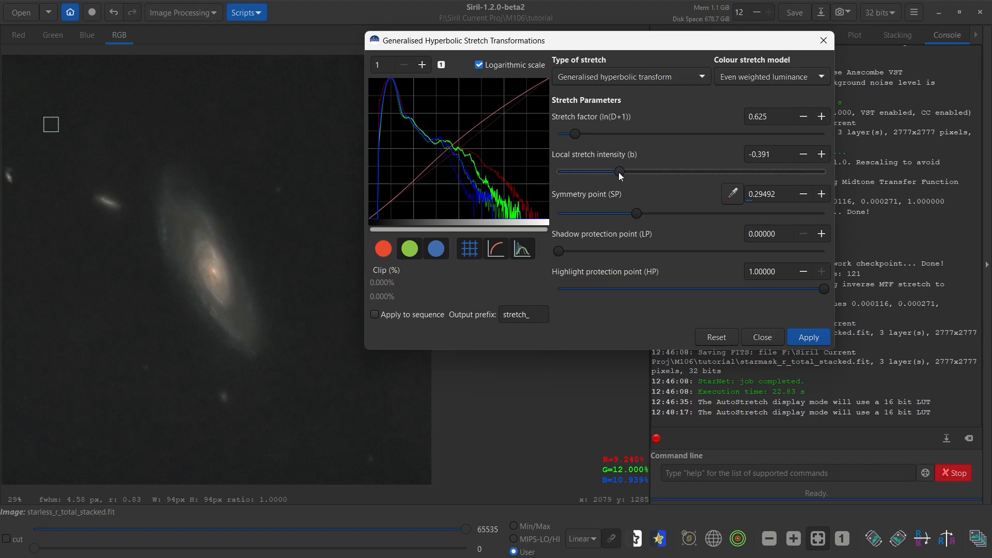
mouse_move(578, 137)
mouse_down()
mouse_move(599, 137)
mouse_move(569, 138)
mouse_up()
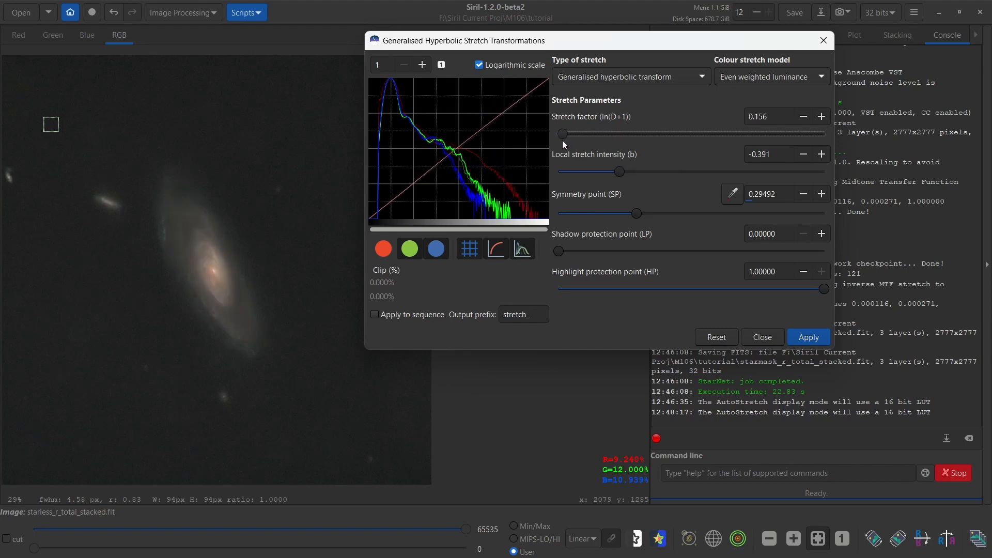
click(578, 141)
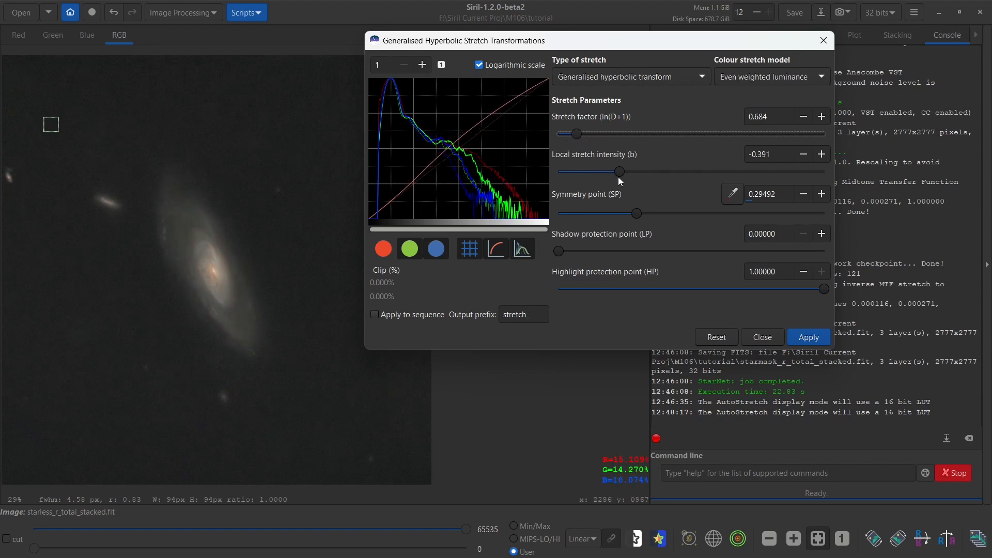
drag(620, 174, 611, 178)
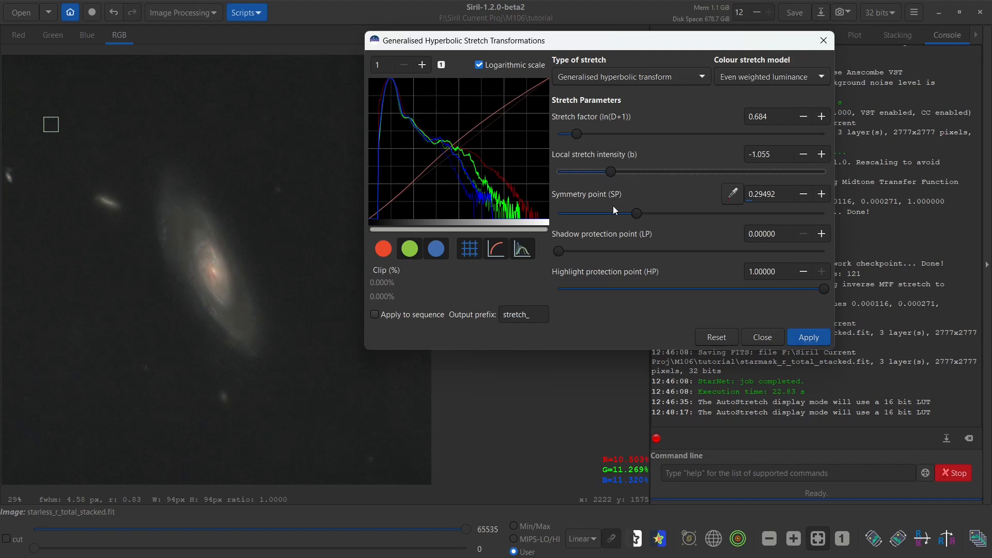
mouse_move(638, 213)
mouse_down()
mouse_move(707, 213)
mouse_move(638, 221)
mouse_move(655, 226)
mouse_move(644, 228)
mouse_up()
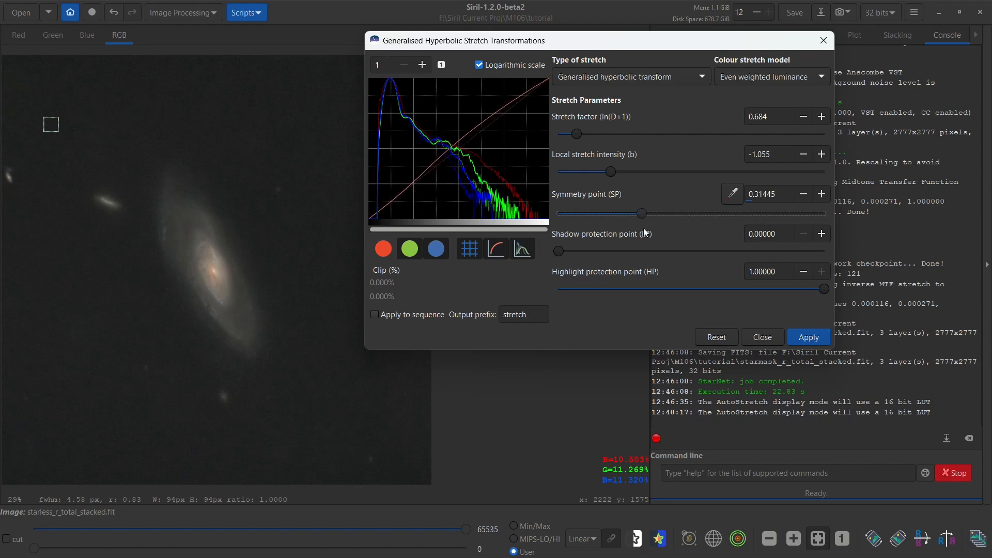
Check the channel alignment at histogram zoom 3, reset the zoom to 1 and apply the green and blue stretch
click(422, 64)
click(422, 64)
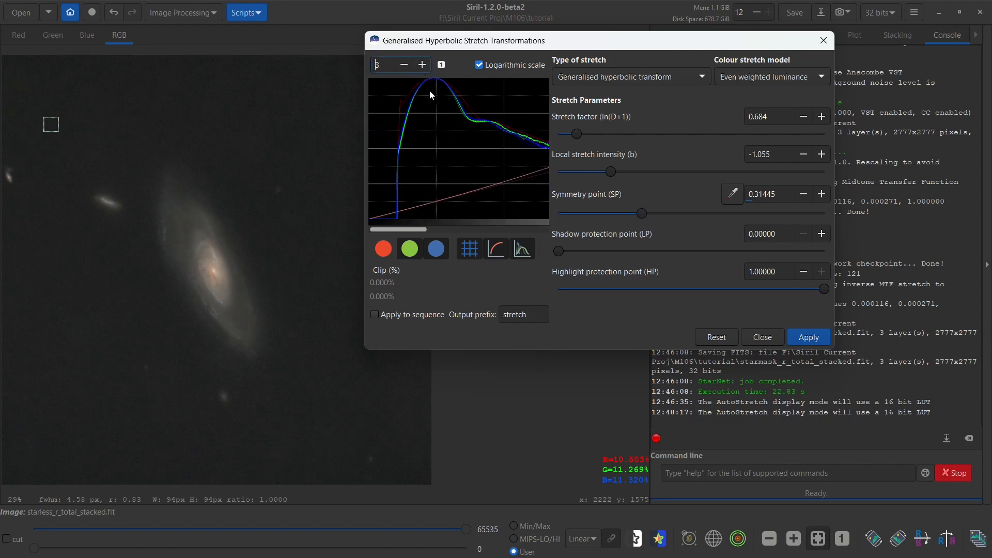
click(441, 65)
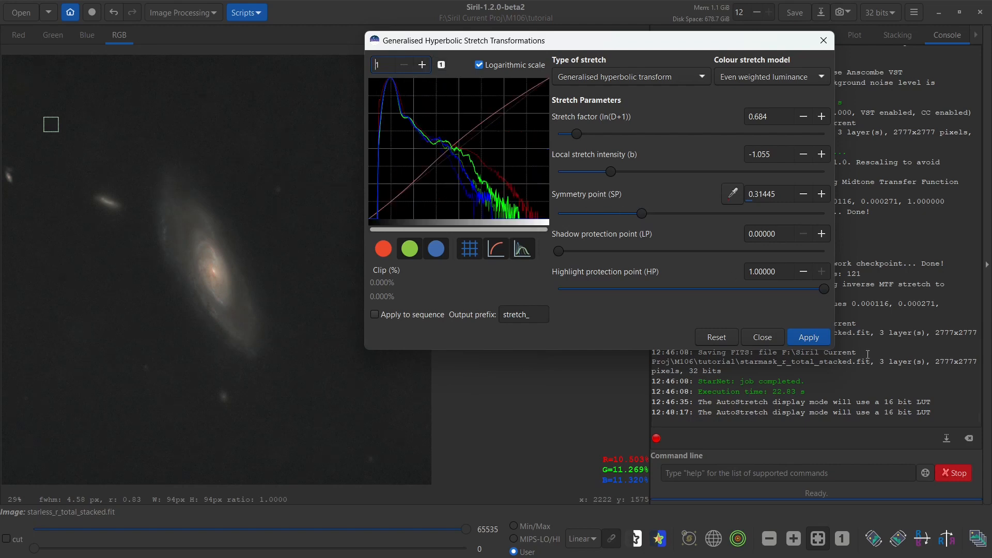
click(807, 337)
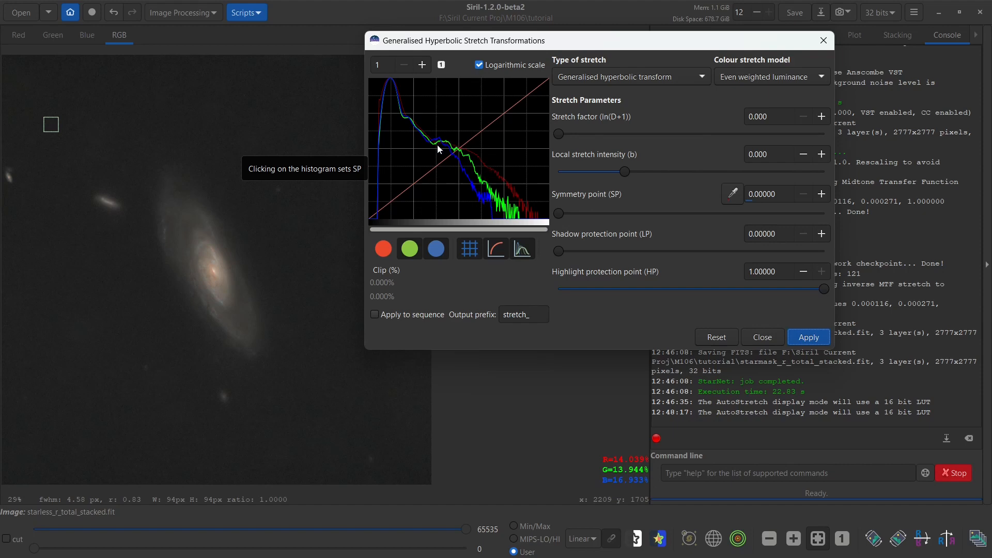
Set up an inverse generalised hyperbolic transform with stretch factor 0.762 and local stretch intensity 1.211
click(613, 79)
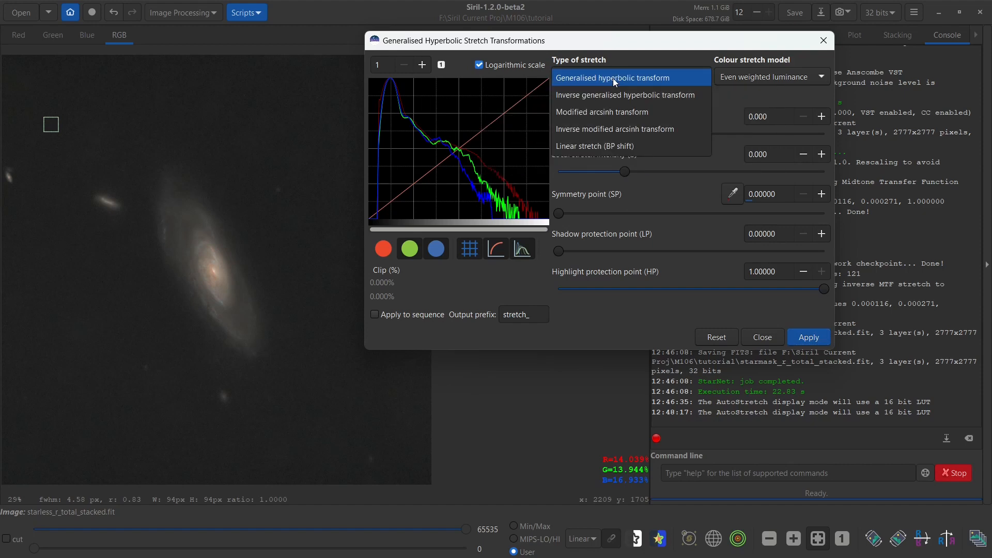
click(609, 96)
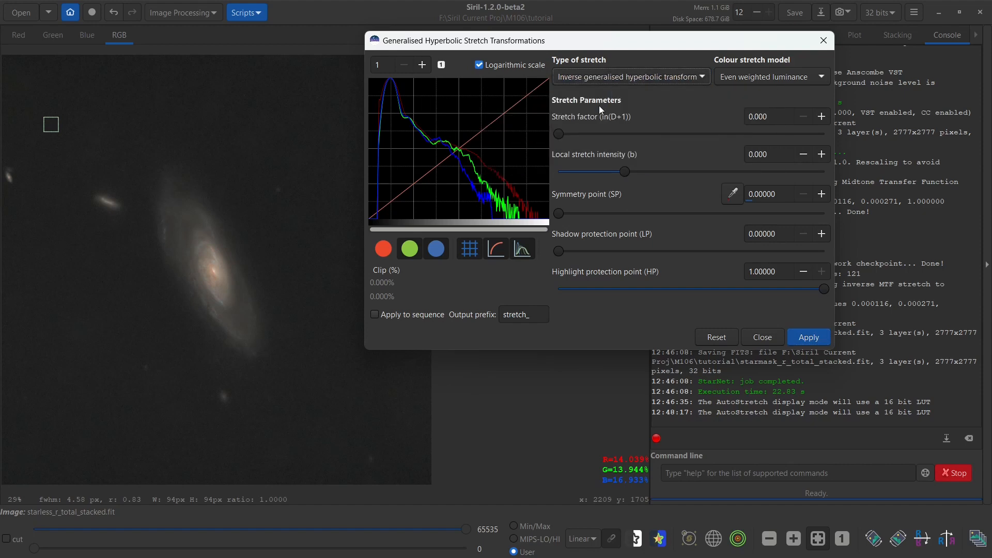
drag(562, 129, 582, 132)
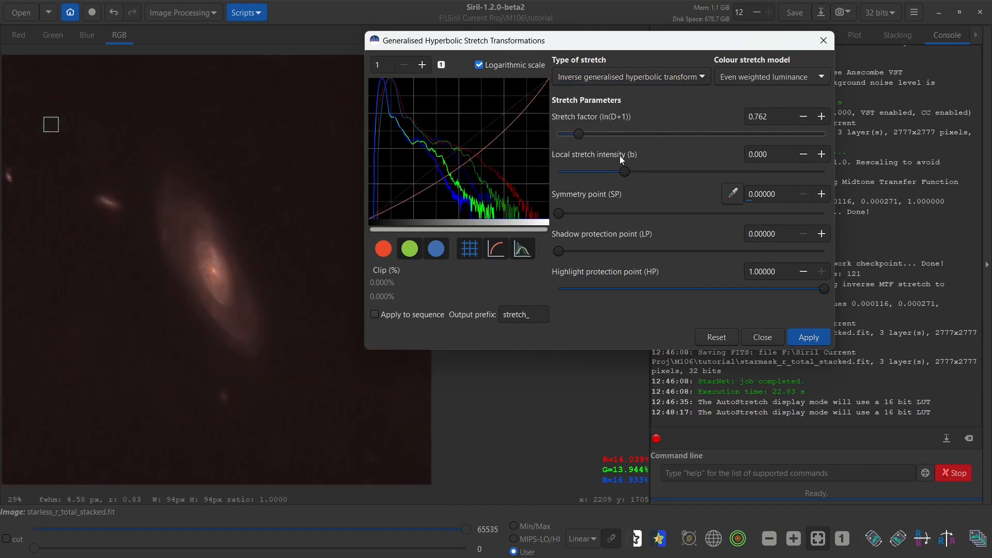
drag(628, 172, 643, 171)
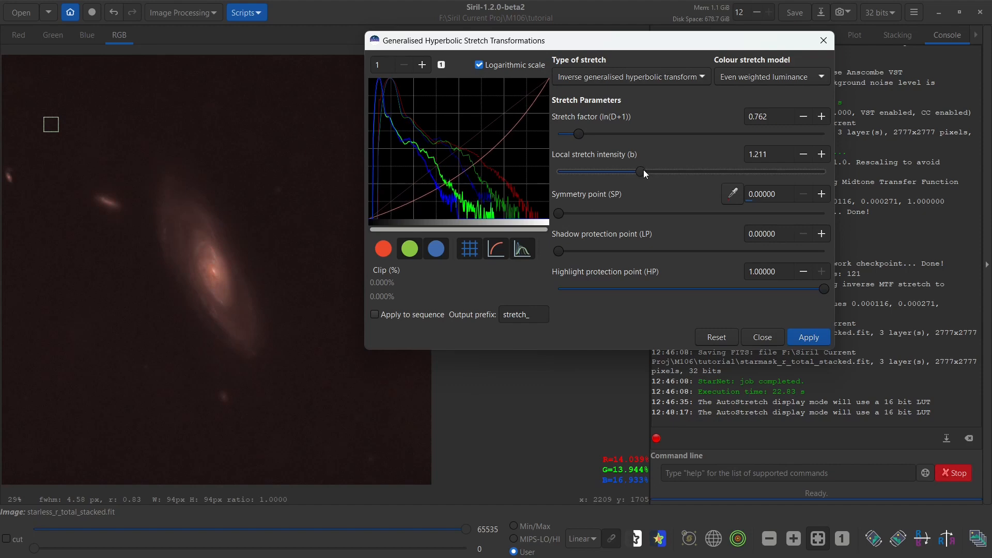
Toggle the channels of the inverse transform so that only the blue channel is affected
click(383, 253)
click(387, 250)
click(408, 252)
click(438, 250)
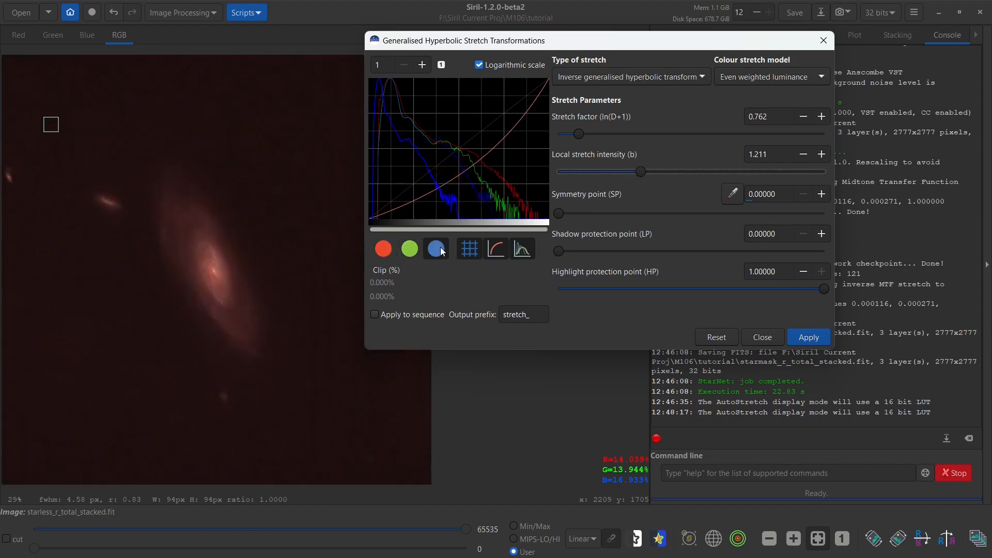
Enable the red, green and blue channels together for the hyperbolic stretch
click(434, 251)
click(410, 251)
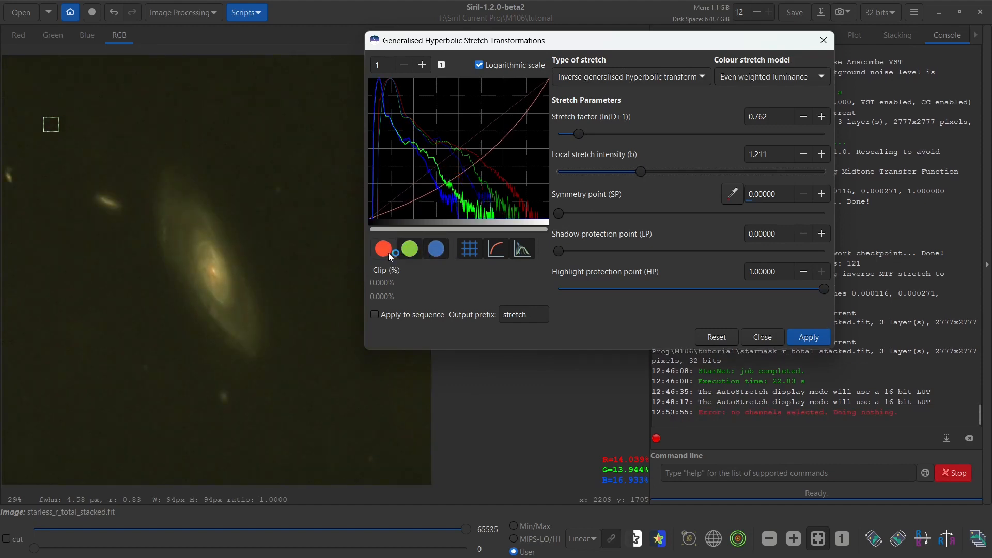
click(384, 251)
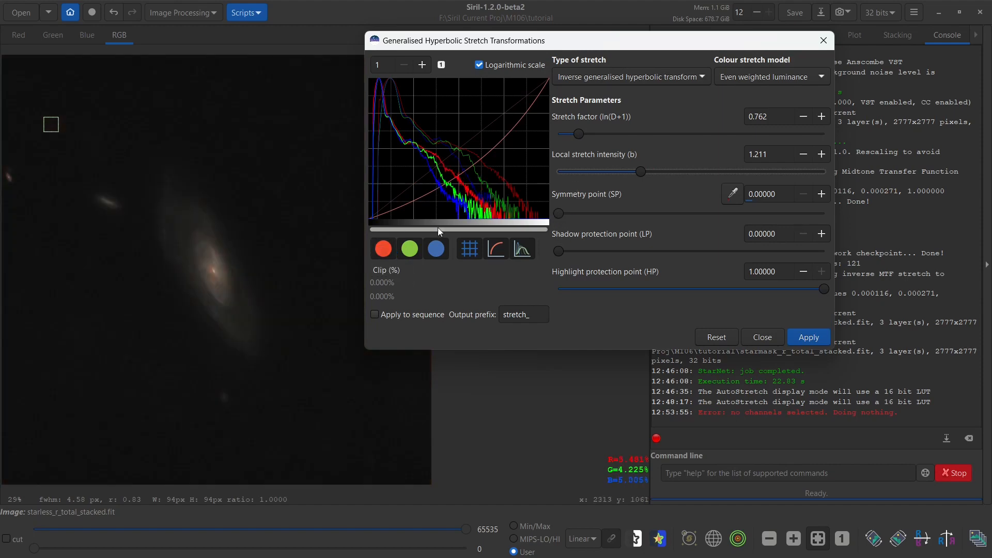
Try the inverse hyperbolic stretch with symmetry point 0.48438, shadow protection point 0.38867 and highlight protection point 1.00000
drag(560, 218, 693, 206)
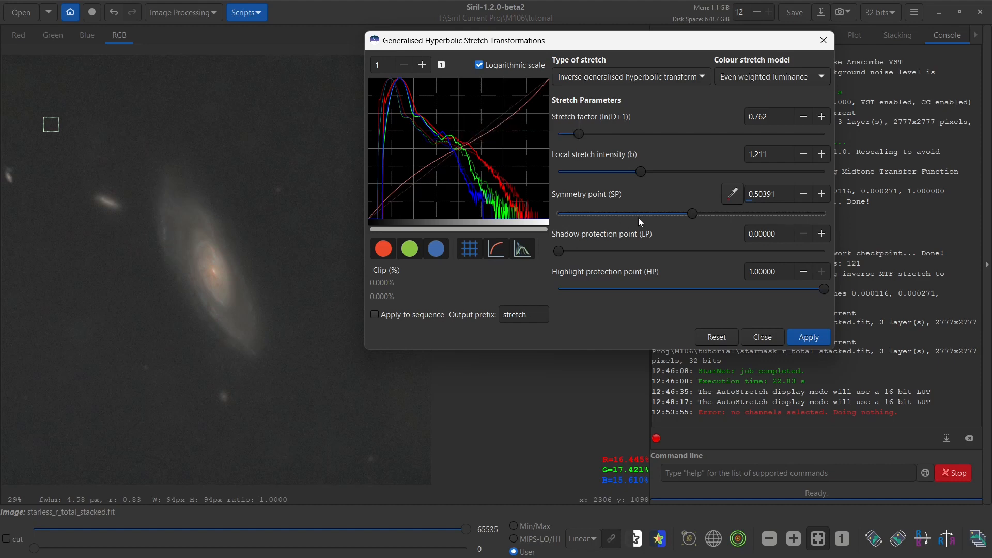
mouse_move(691, 214)
mouse_down()
mouse_move(702, 213)
mouse_move(686, 221)
mouse_up()
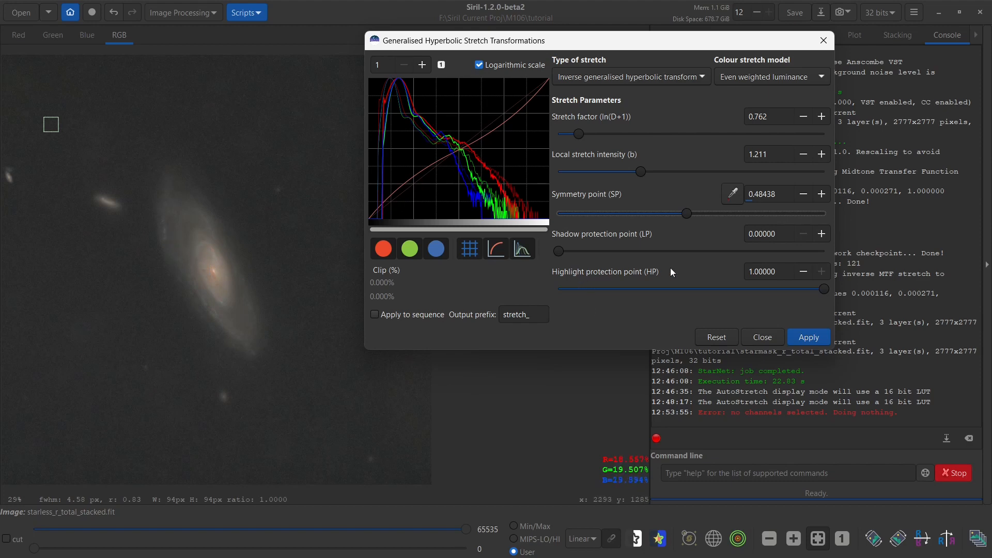
drag(821, 290, 861, 278)
drag(558, 253, 661, 257)
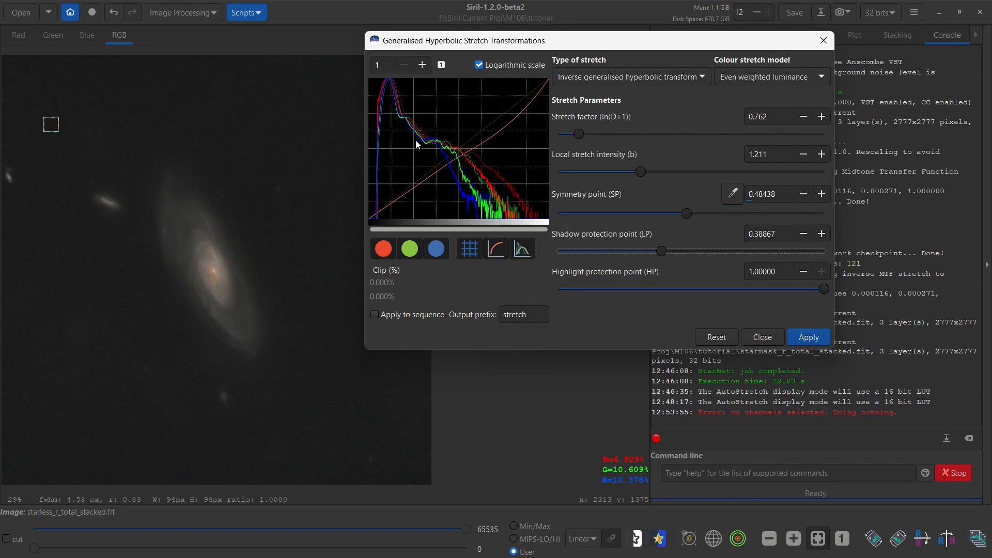
Change the stretch type to Generalised hyperbolic transform and reset all stretch parameters
click(603, 77)
click(603, 76)
click(603, 76)
click(603, 61)
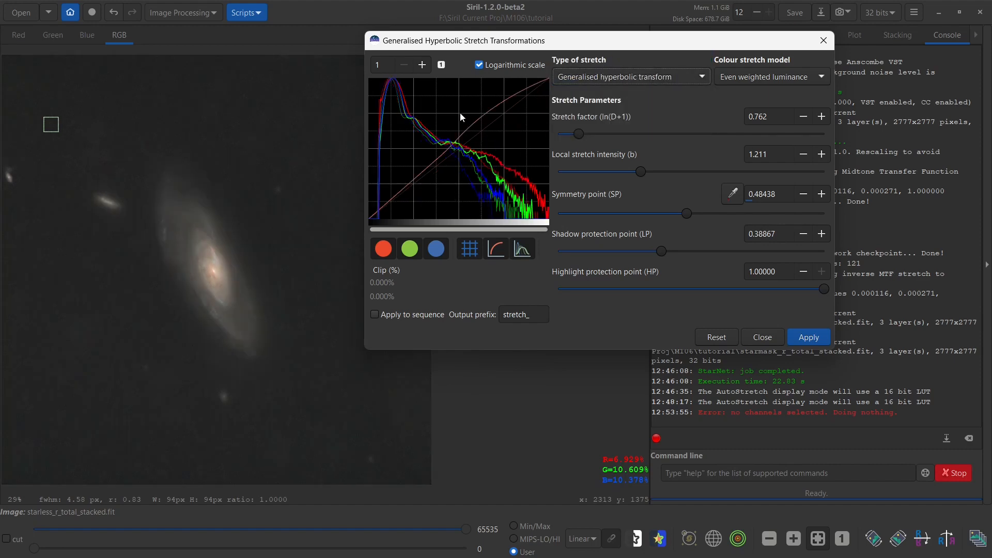
click(713, 337)
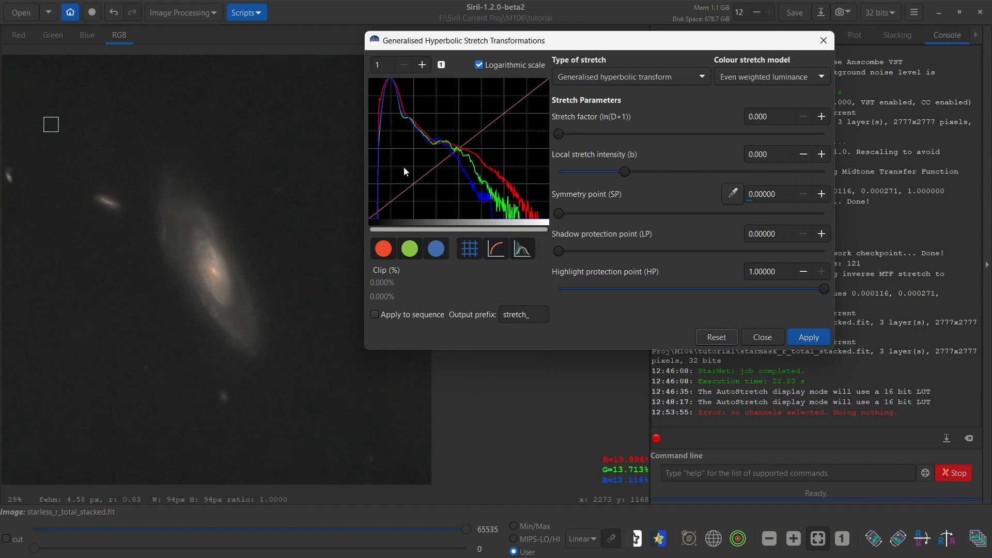
Apply a Linear stretch (BP shift) with black point 0.04102, viewing the histogram without logarithmic scale
click(589, 80)
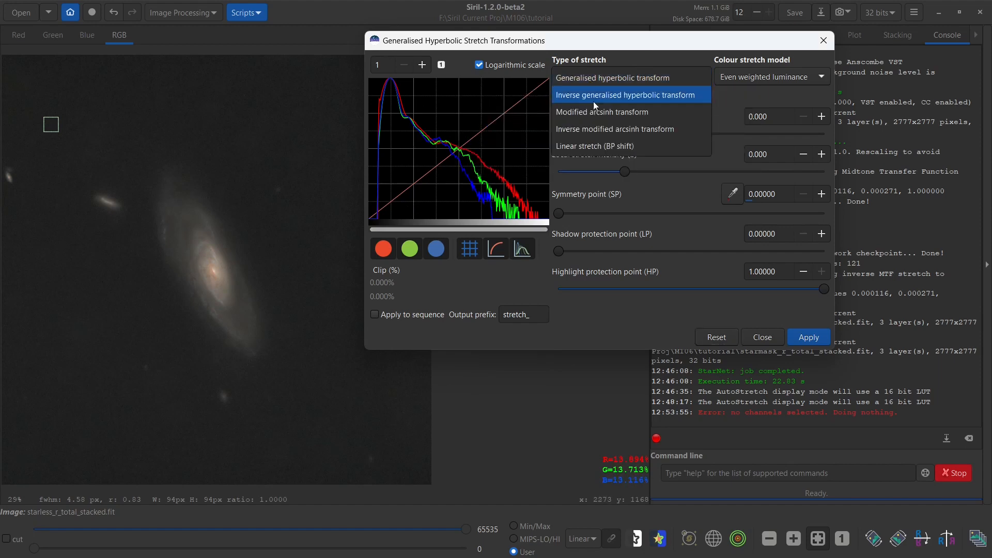
click(594, 147)
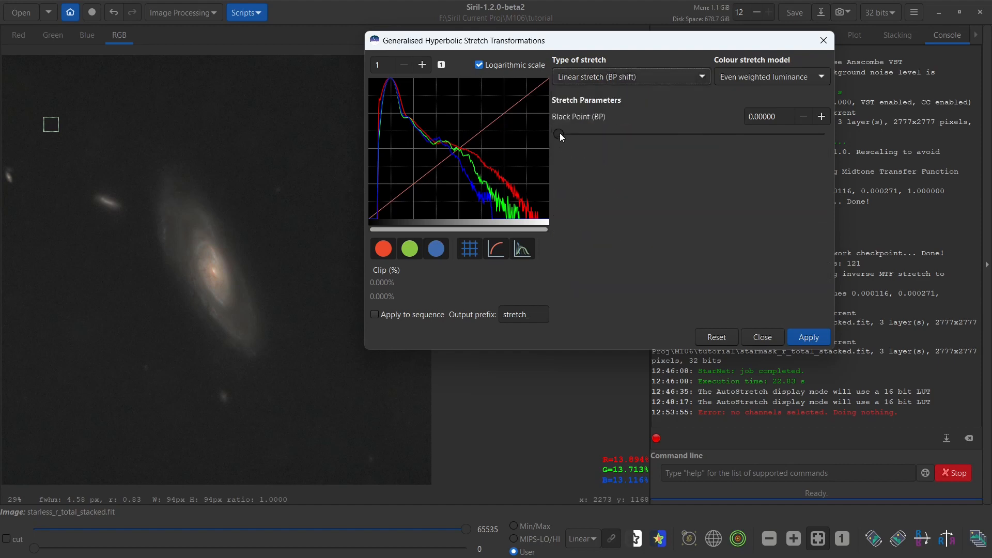
click(479, 65)
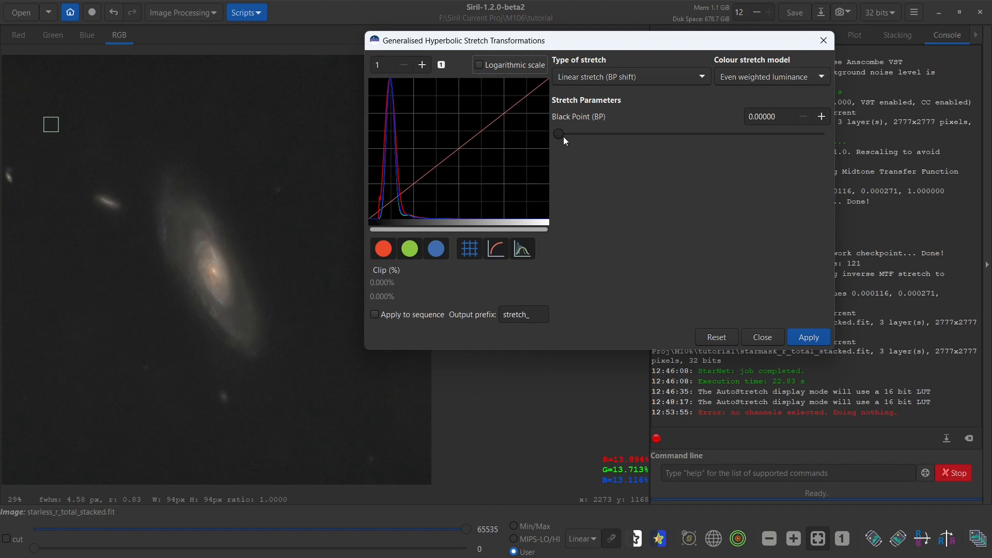
drag(559, 133, 570, 138)
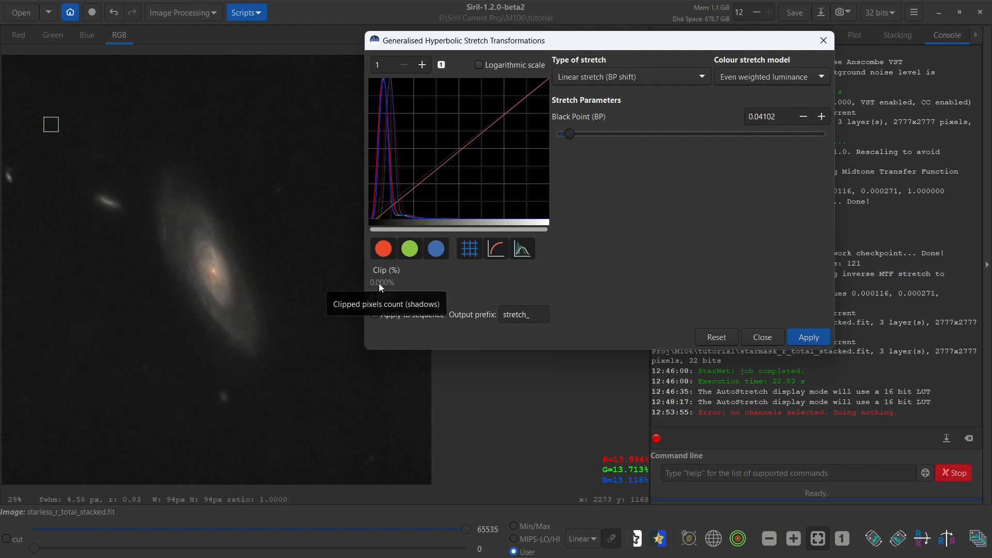
click(809, 336)
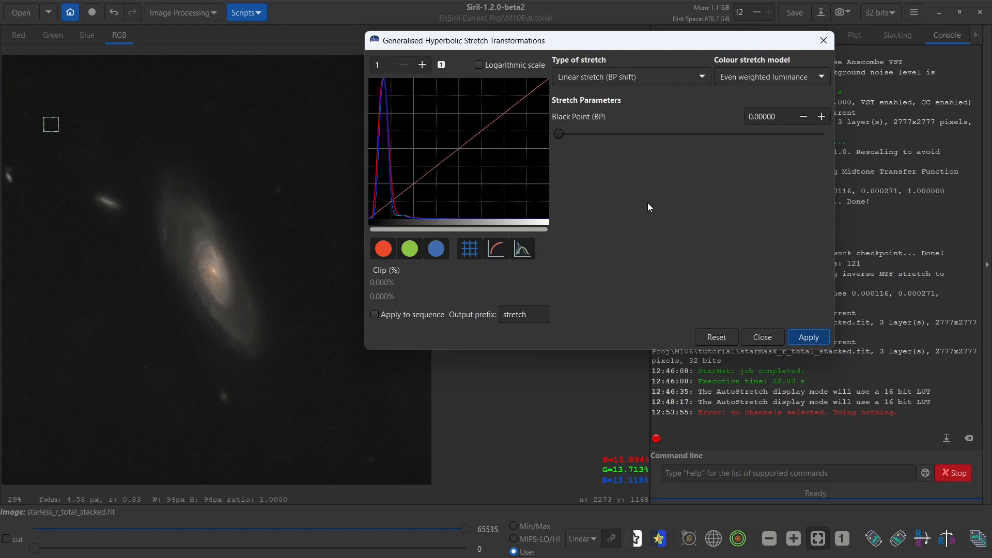
Set up a Generalised hyperbolic transform with the symmetry point sampled from the background selection, stretch factor 1.504 and local intensity -3.359
click(606, 75)
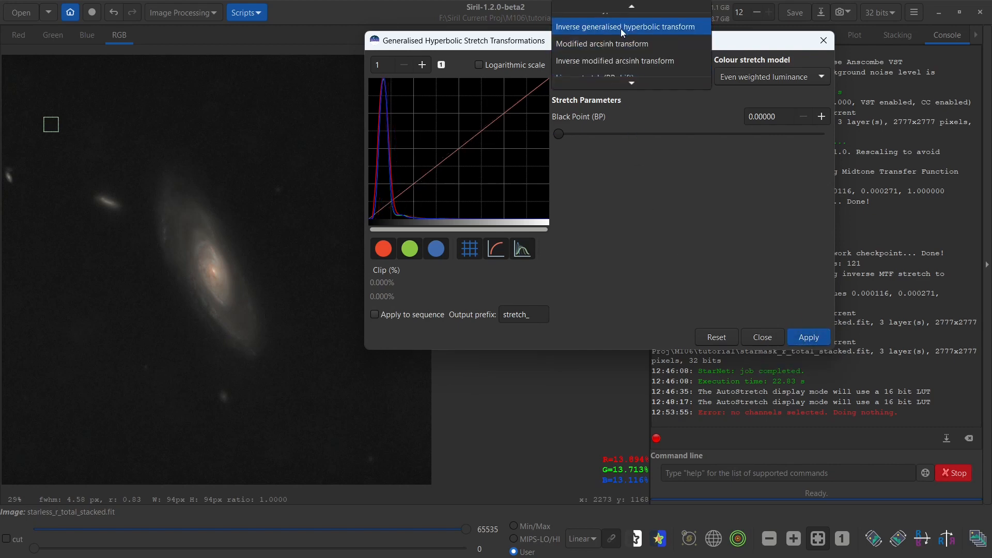
click(599, 10)
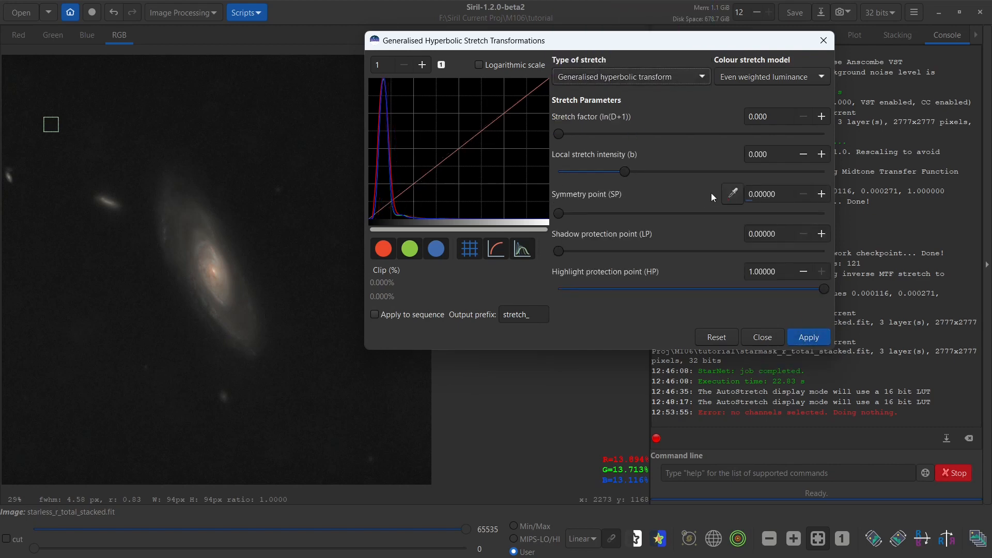
click(729, 198)
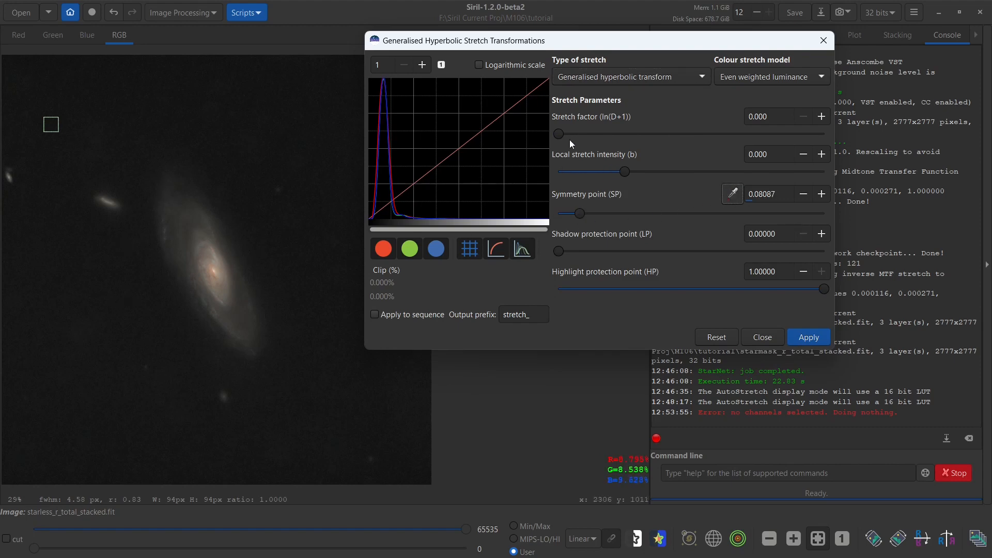
drag(558, 135, 580, 135)
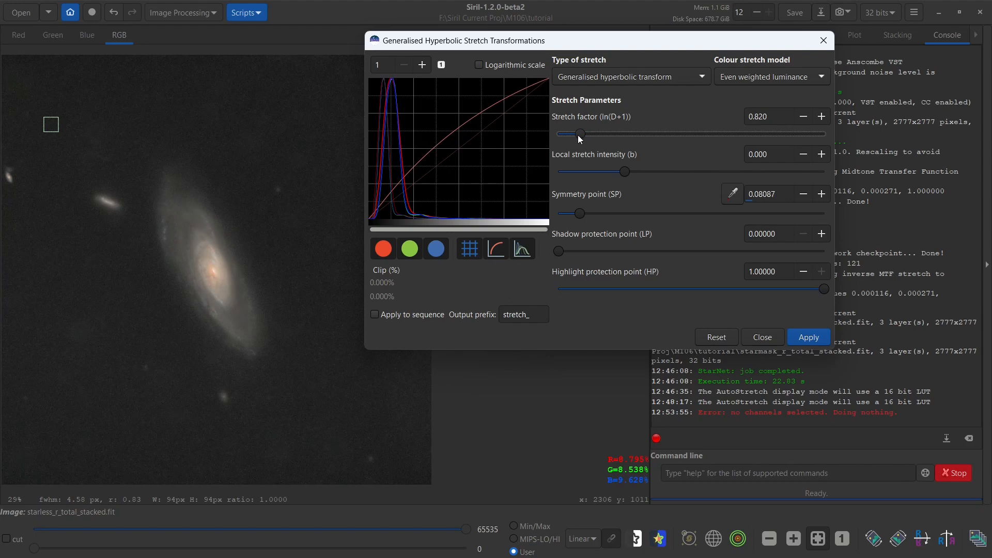
drag(624, 172, 580, 175)
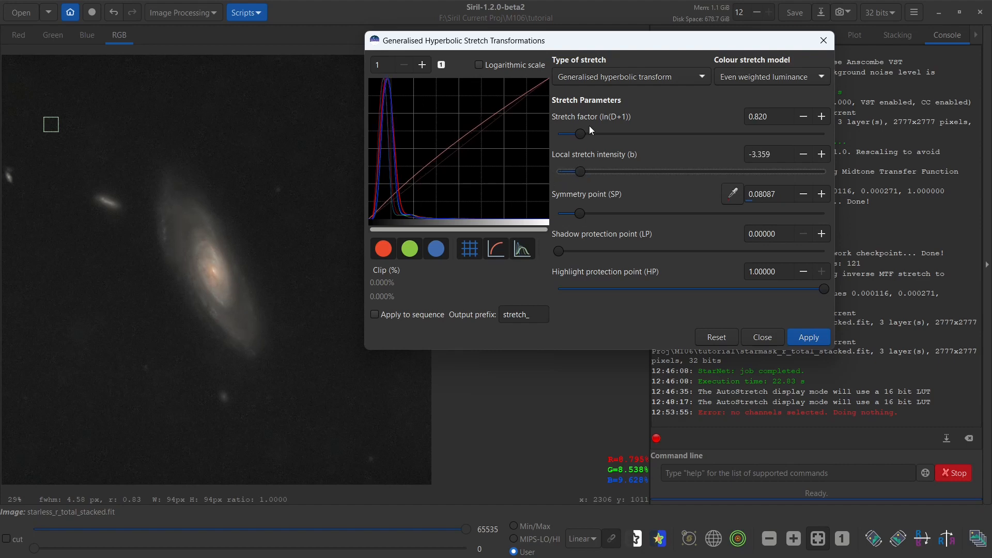
drag(579, 134, 597, 133)
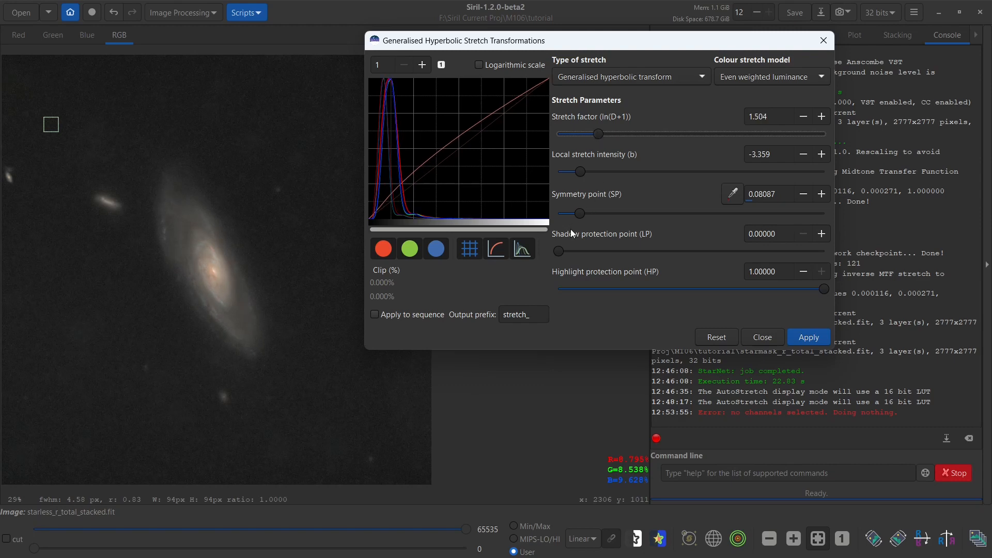
Try symmetry point 0.18359, resample it from the background selection, and test the shadow and highlight protection points
drag(577, 214, 607, 213)
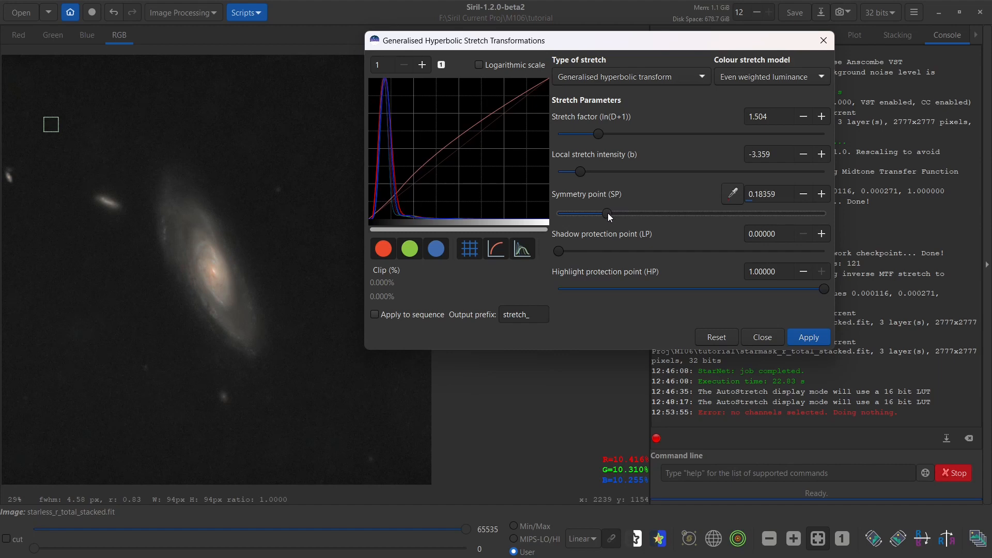
click(733, 194)
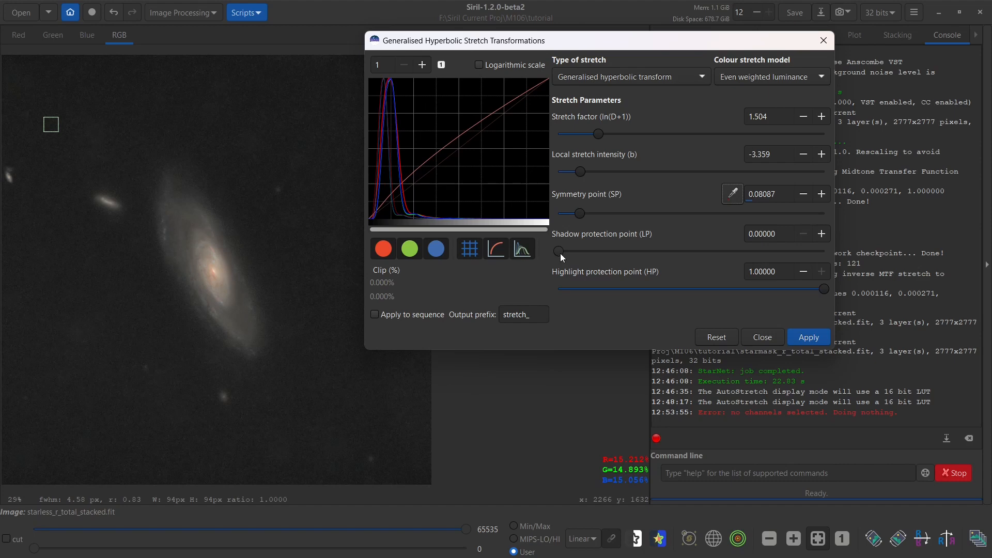
drag(560, 253, 525, 261)
mouse_move(823, 288)
mouse_down()
mouse_move(707, 303)
mouse_move(833, 294)
mouse_up()
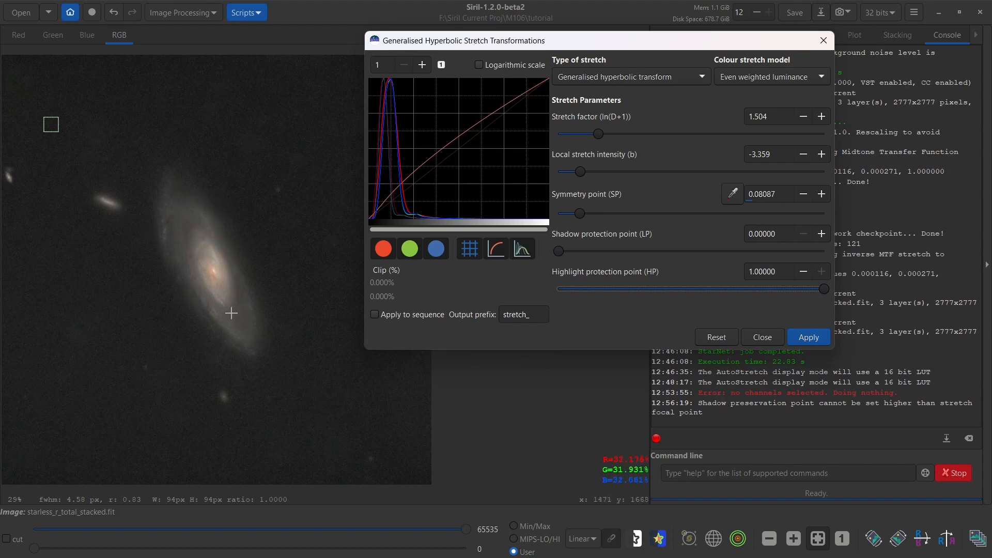
Apply the hyperbolic stretch with stretch factor 1.953 and symmetry point 0.12891, and close the stretch dialog
drag(602, 135, 614, 133)
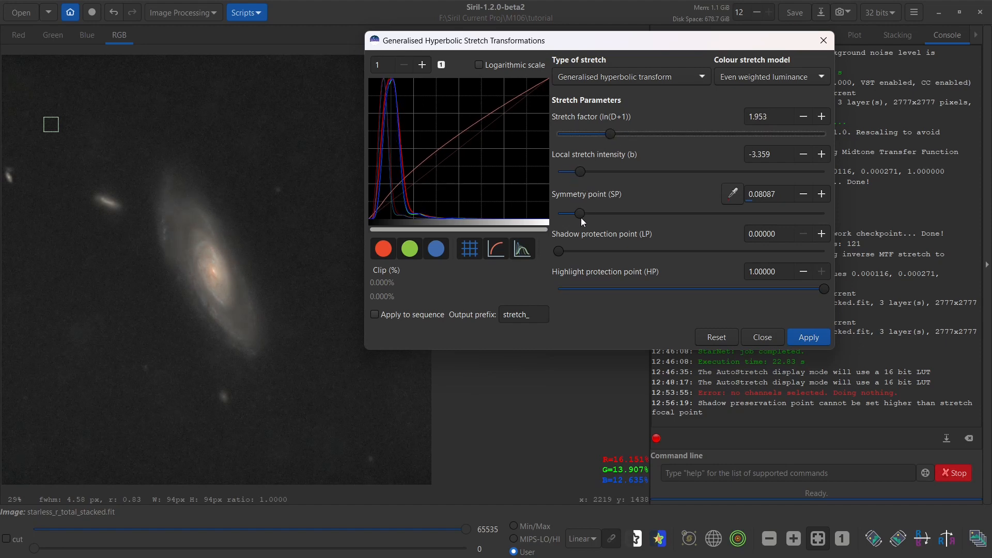
mouse_move(581, 216)
mouse_down()
mouse_move(593, 219)
mouse_move(578, 218)
mouse_up()
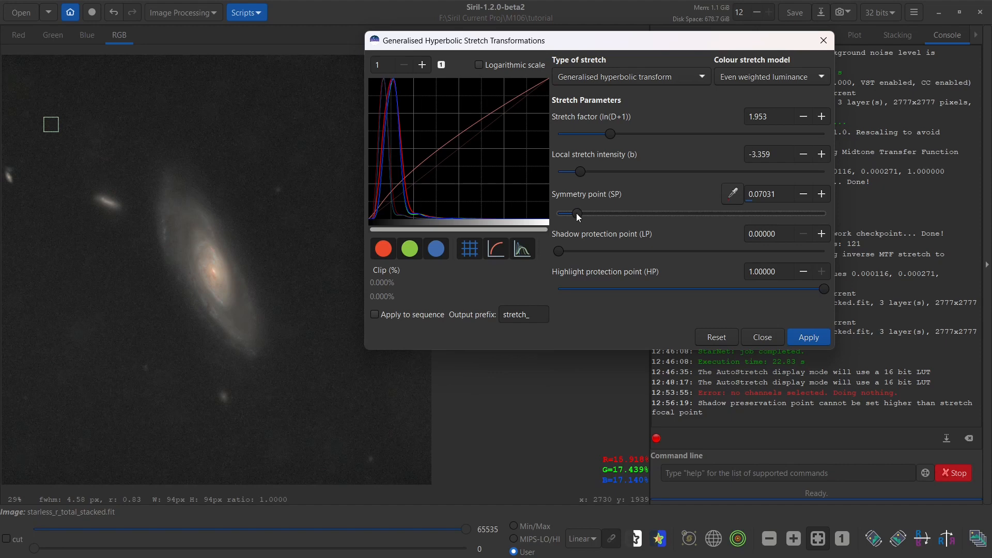
mouse_move(578, 214)
mouse_down()
mouse_move(606, 218)
mouse_move(594, 221)
mouse_up()
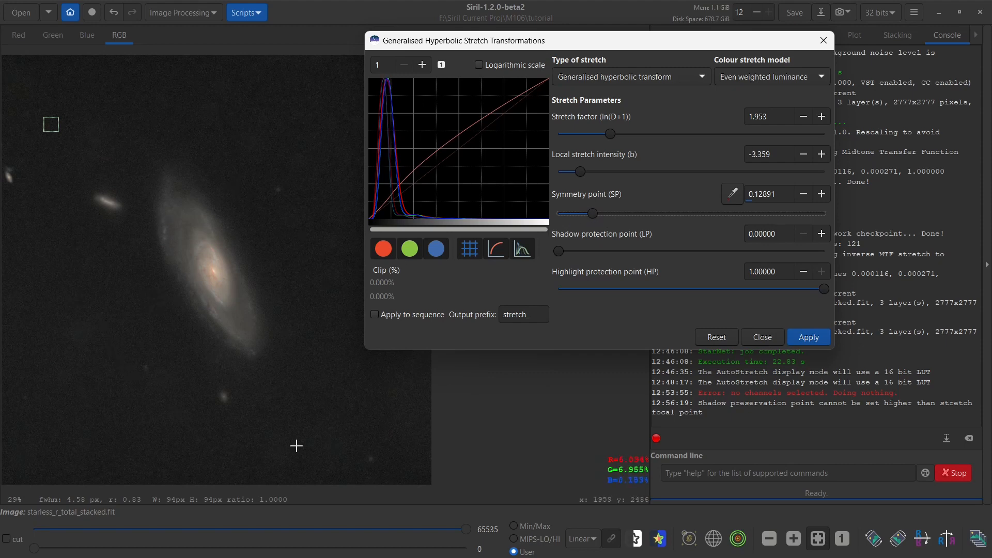
click(812, 337)
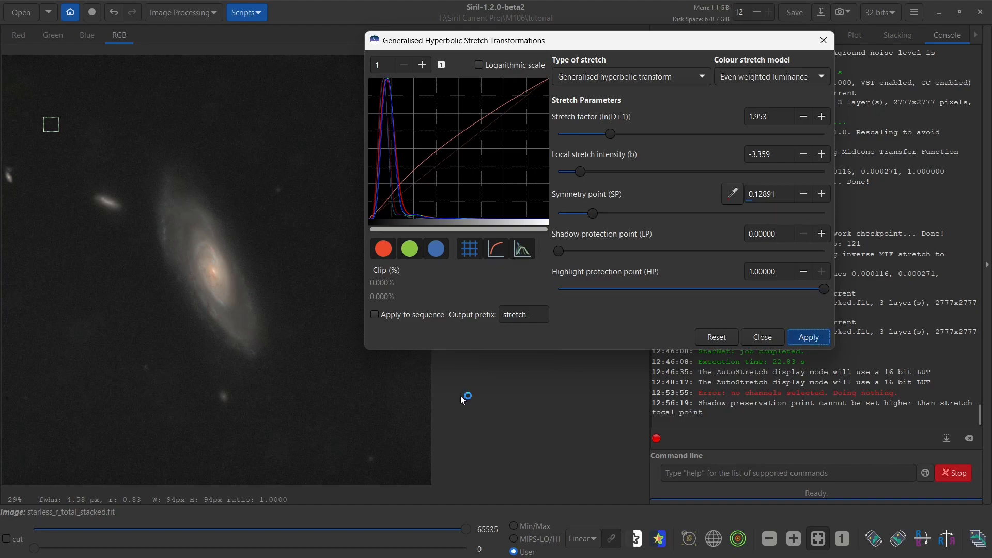
click(762, 337)
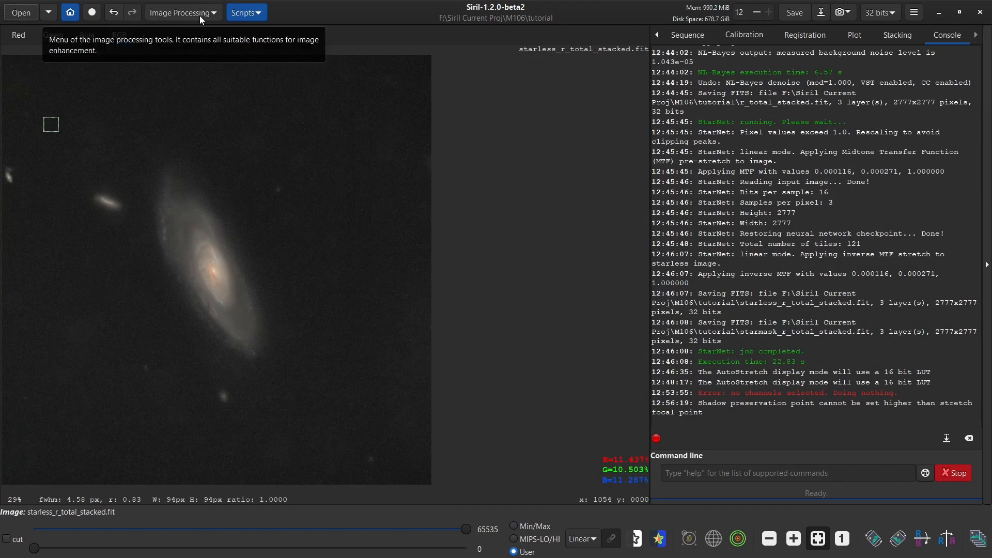
Check the statistics of the selected background area as Normalized Real [0, 1] values for each channel
right_click(49, 127)
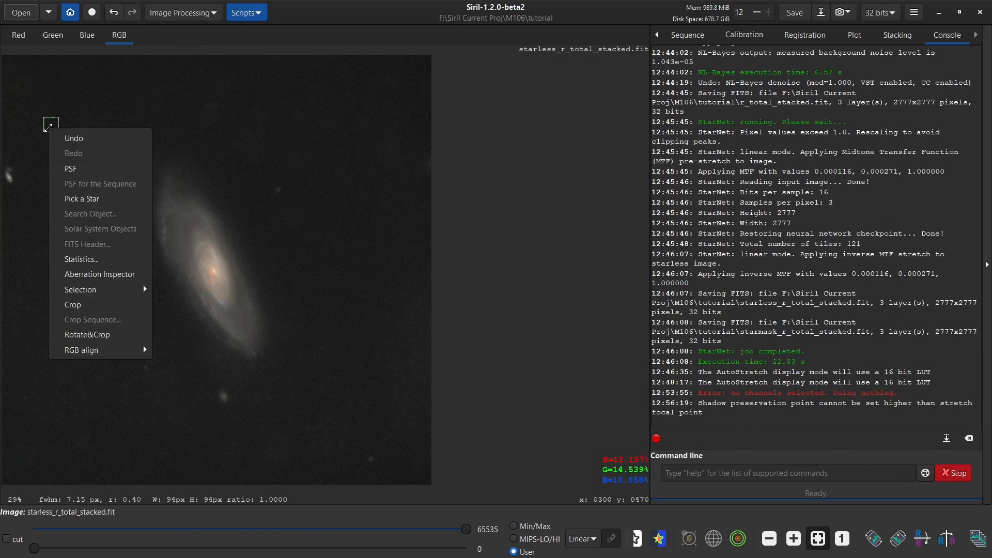
click(78, 258)
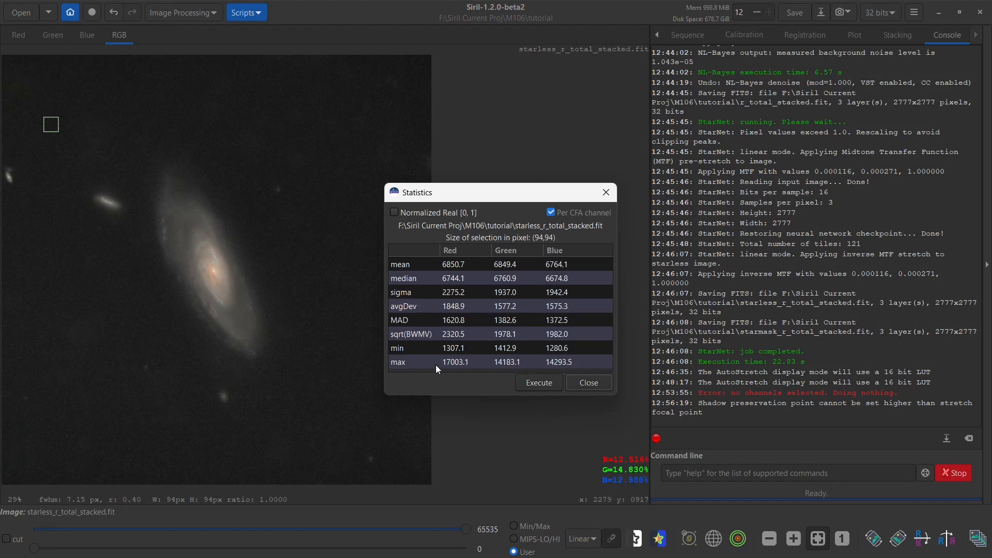
click(395, 213)
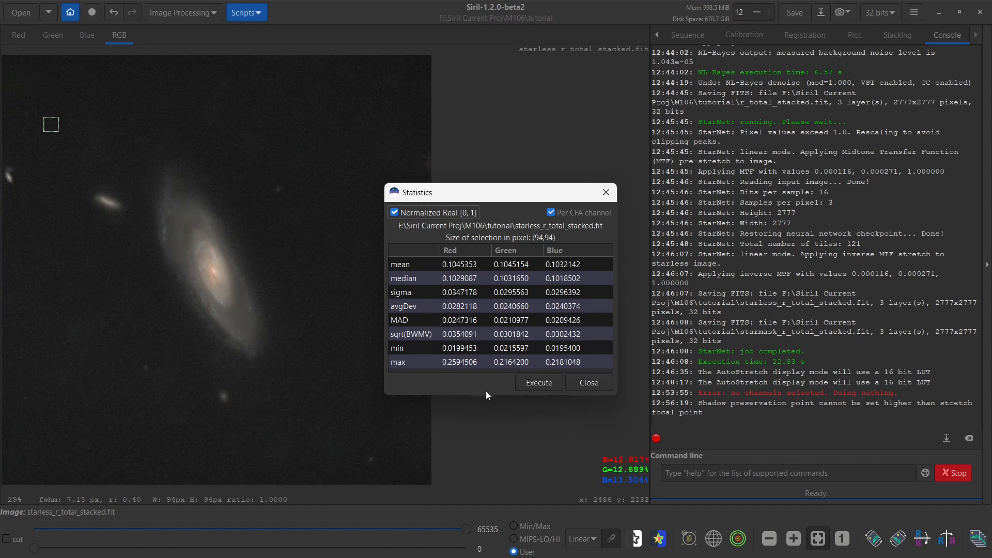
click(590, 385)
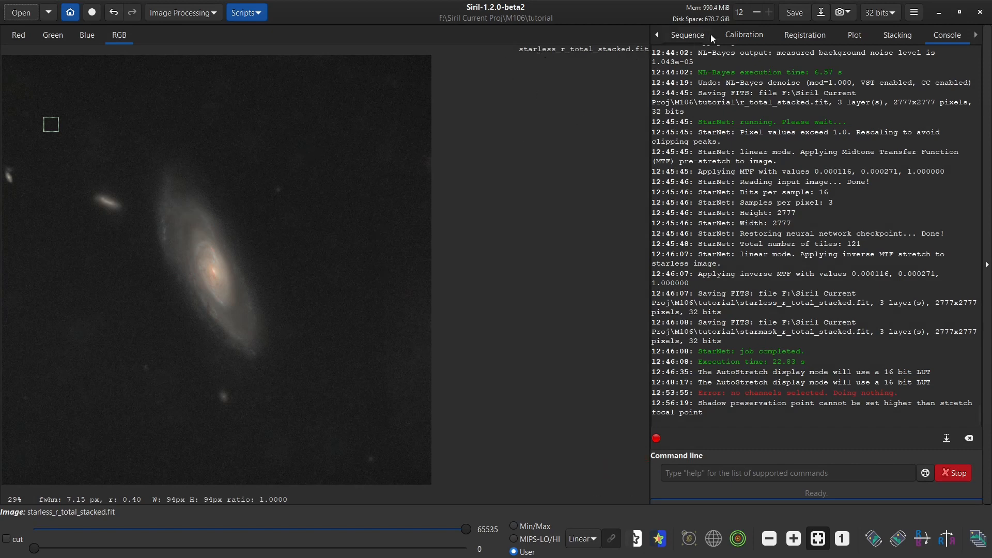
Save the stretched starless image and clear the background selection
click(794, 14)
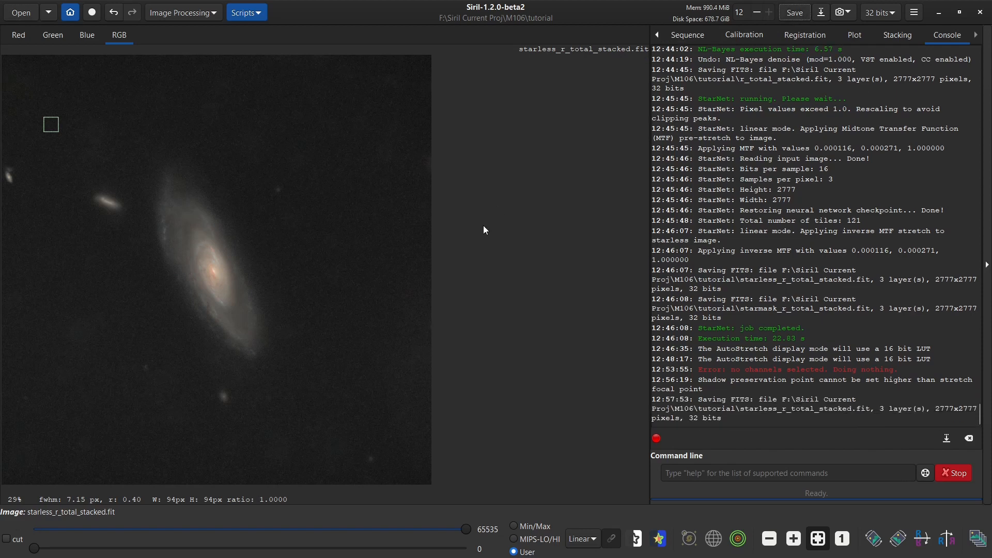
click(292, 252)
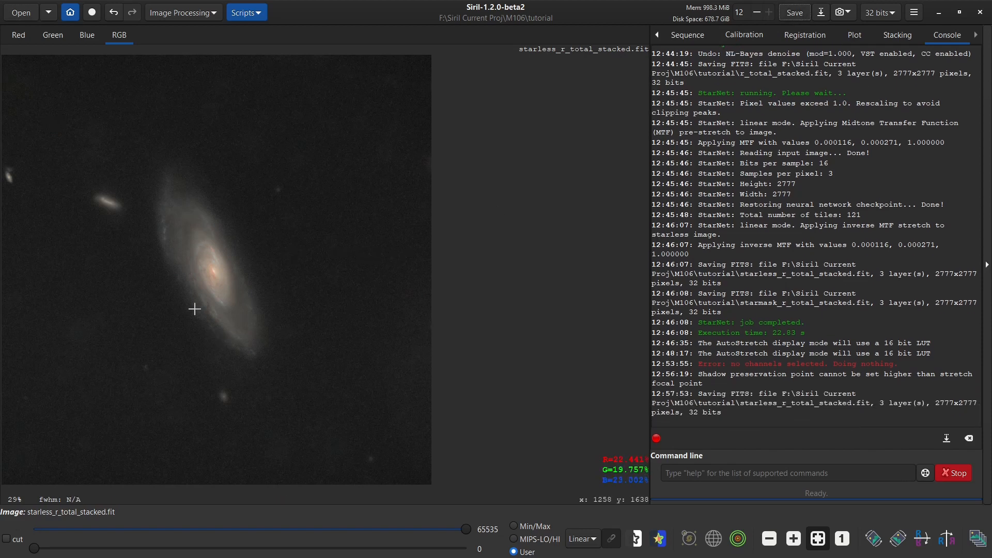
Try denoising the starless image with salt and pepper removal, Anscombe VST with exact unbiased inverse and modulation 0.74
scroll(199, 305, up, 4)
scroll(197, 306, down, 3)
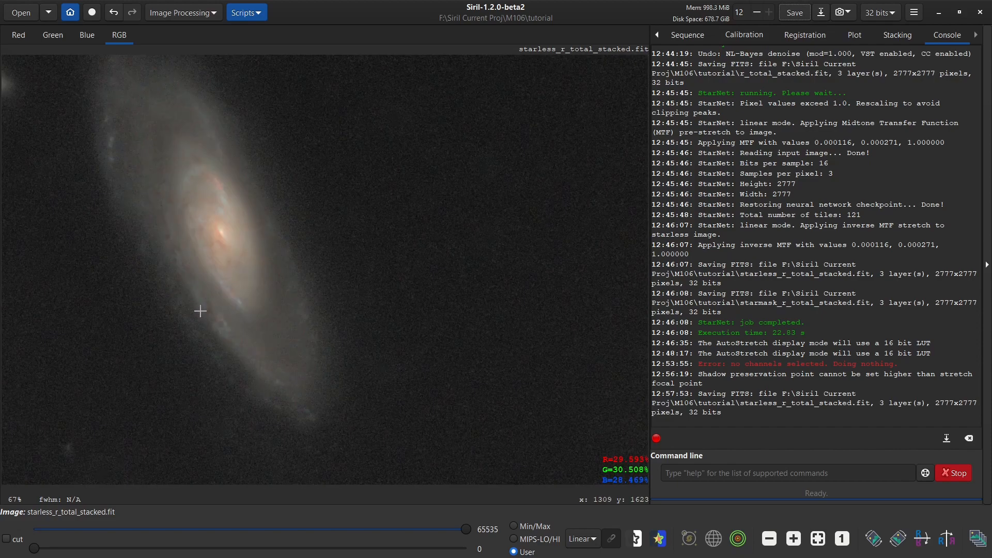
scroll(200, 310, down, 1)
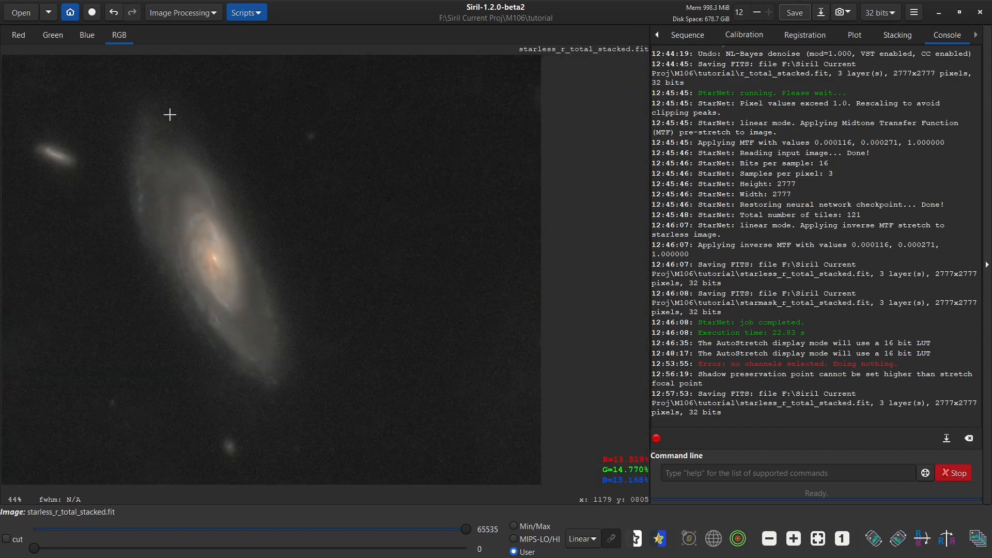
click(185, 11)
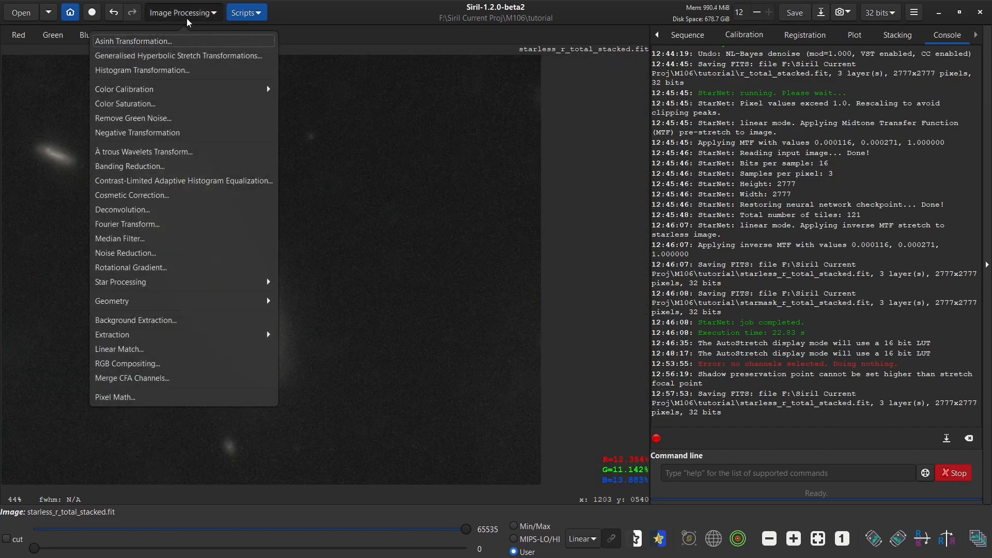
click(169, 256)
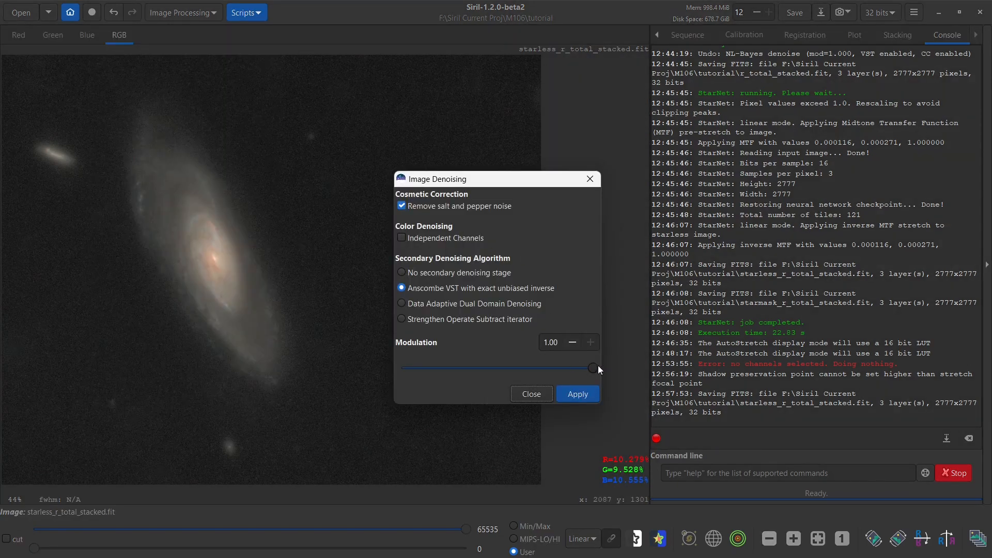
drag(588, 367, 542, 370)
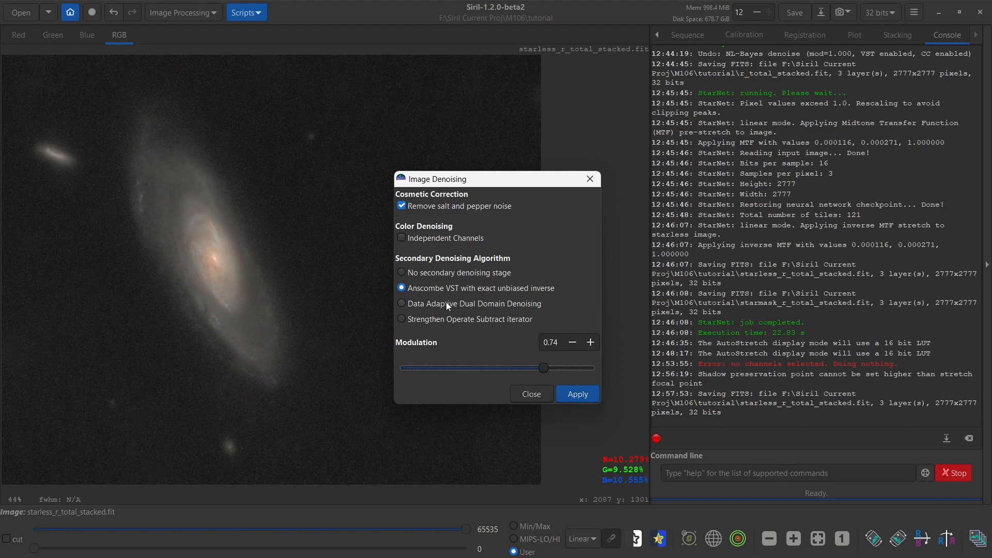
click(583, 395)
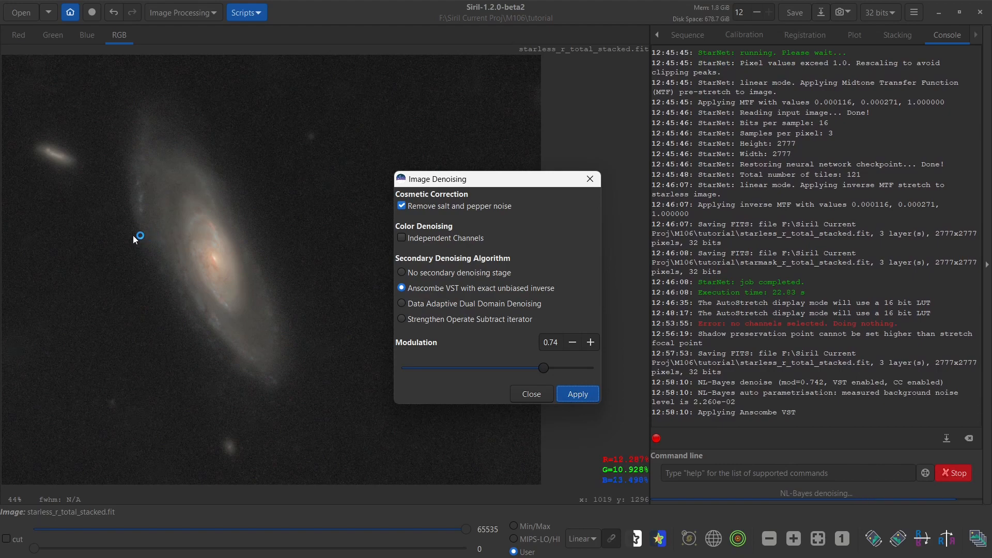
ctrl+scroll(131, 235, up, 2)
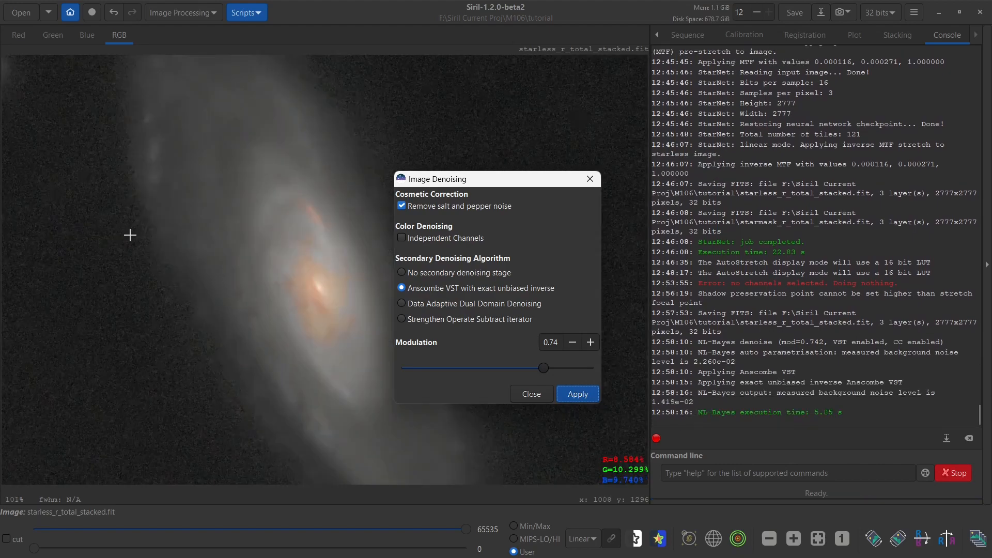
Compare the image with and without the denoise, leave the denoise undone and close the denoising dialog
click(114, 13)
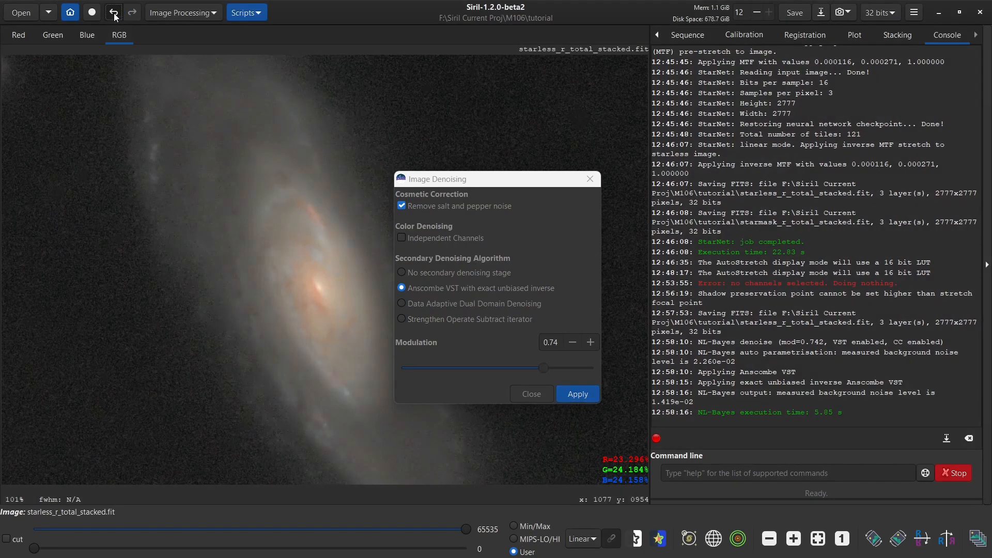
click(136, 14)
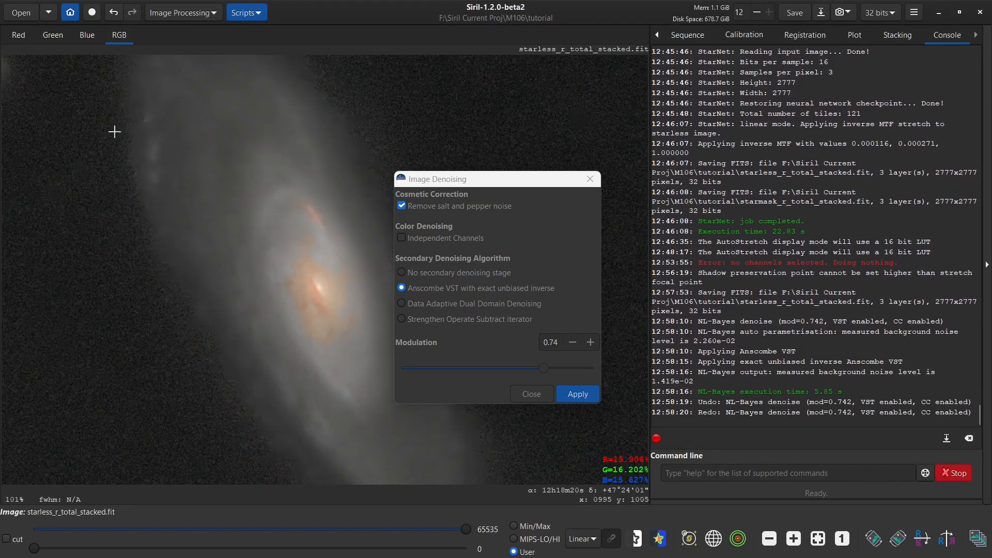
click(114, 12)
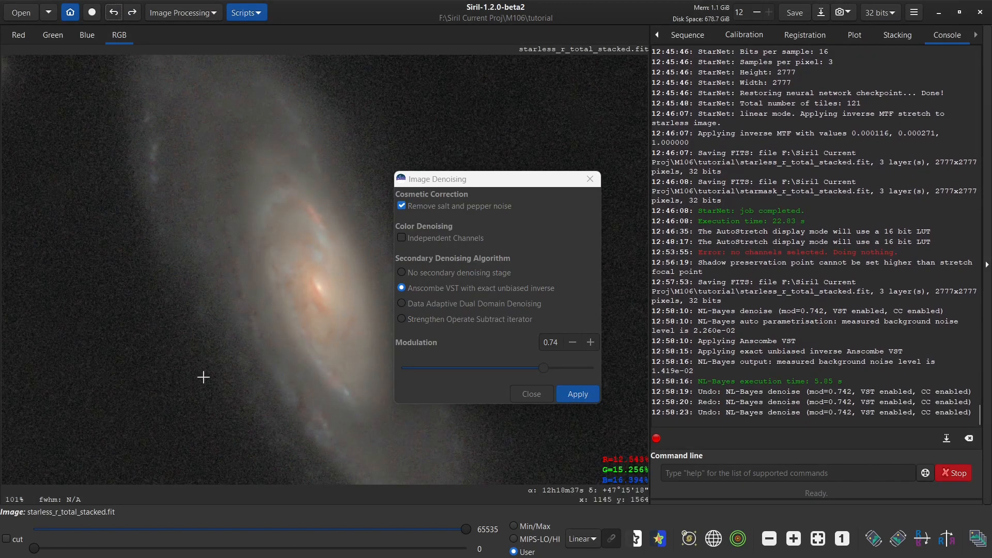
click(532, 393)
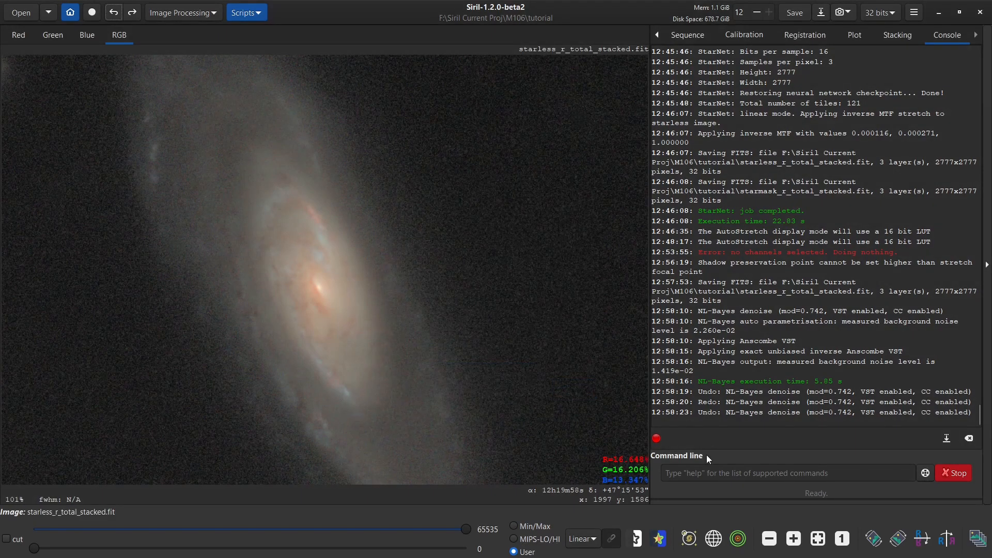
Compute an à trous wavelets transform of the starless image with BSpline type and 6 layers
click(818, 539)
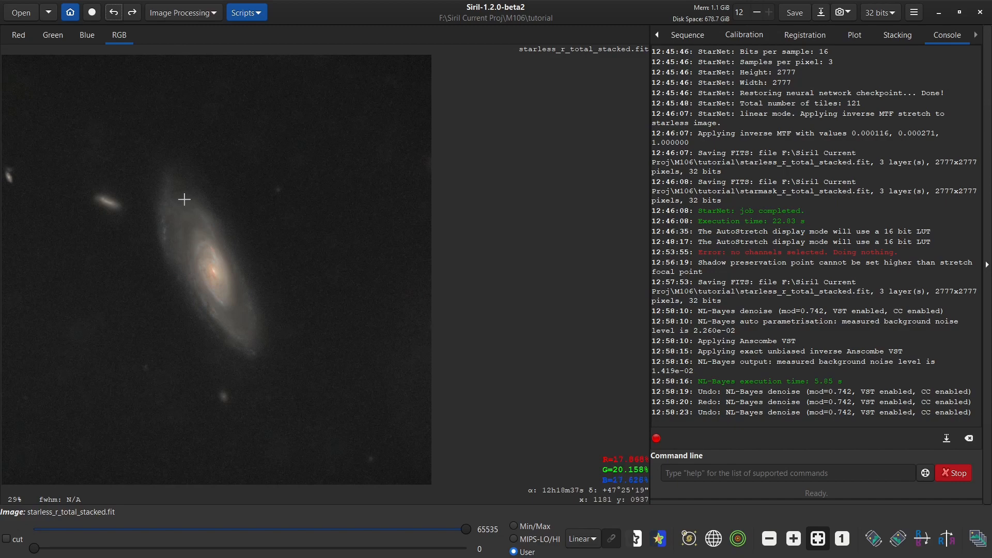
scroll(187, 129, up, 1)
click(181, 13)
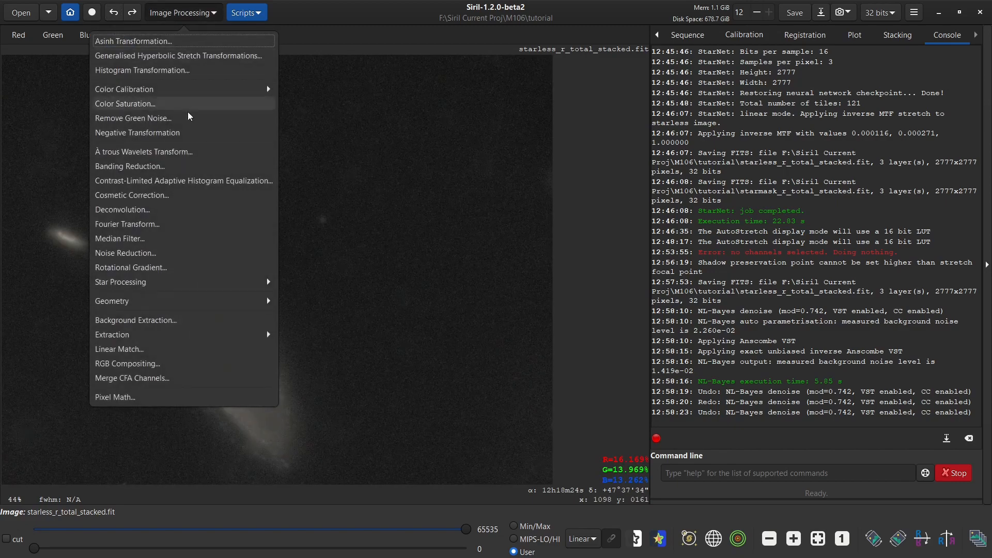
click(152, 151)
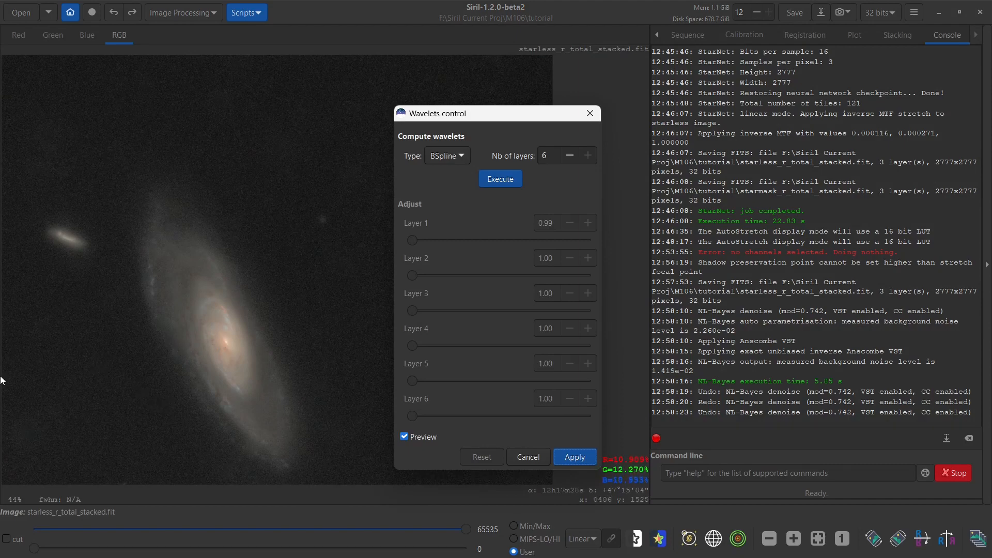
click(509, 180)
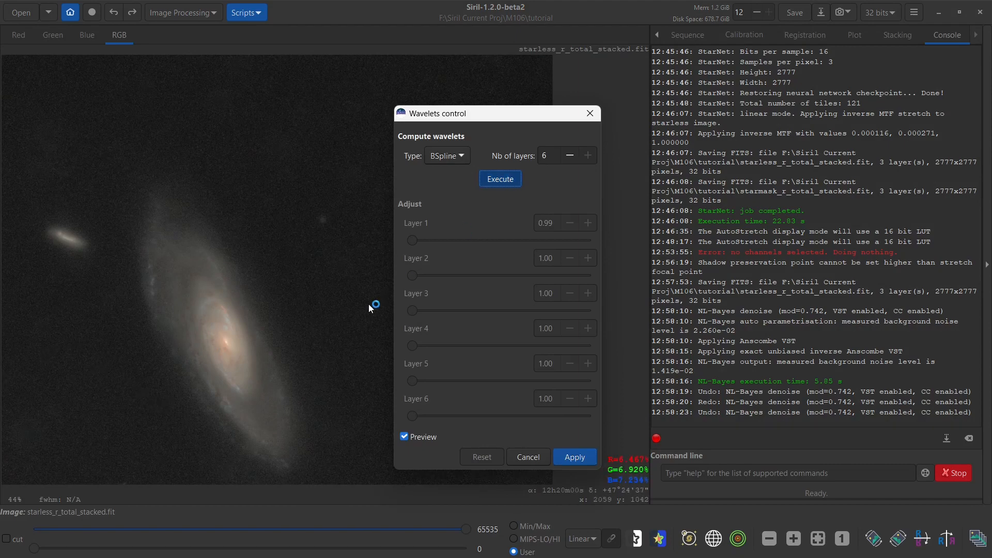
scroll(237, 381, up, 2)
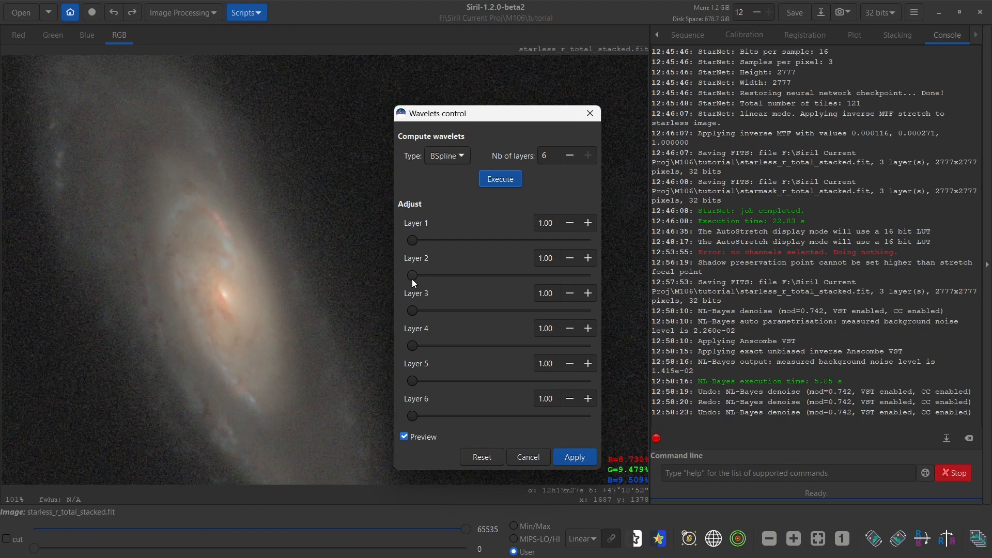
Try wavelet strengths of 1.99 for layer 2 and 1.19 for layer 3
drag(412, 279, 414, 278)
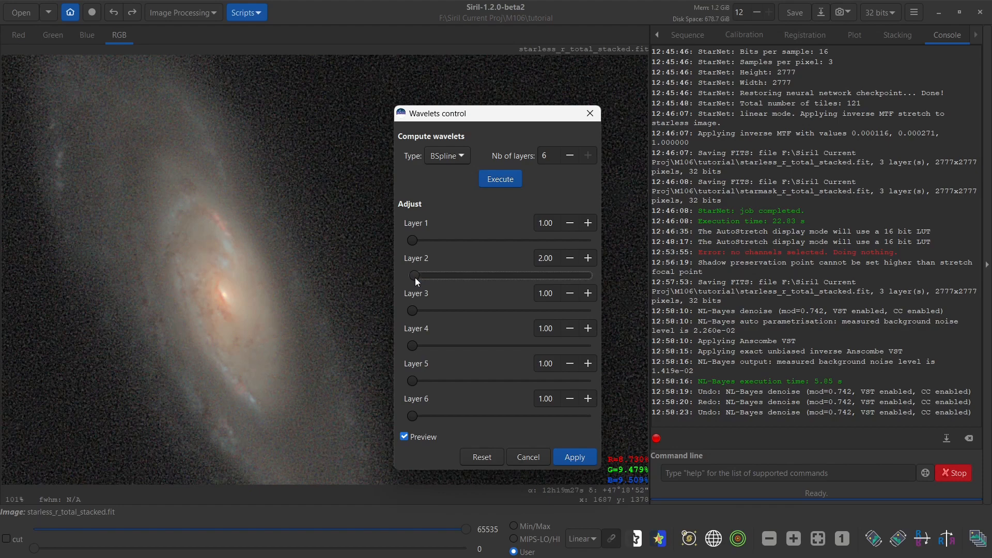
click(569, 259)
click(588, 294)
click(588, 293)
click(589, 294)
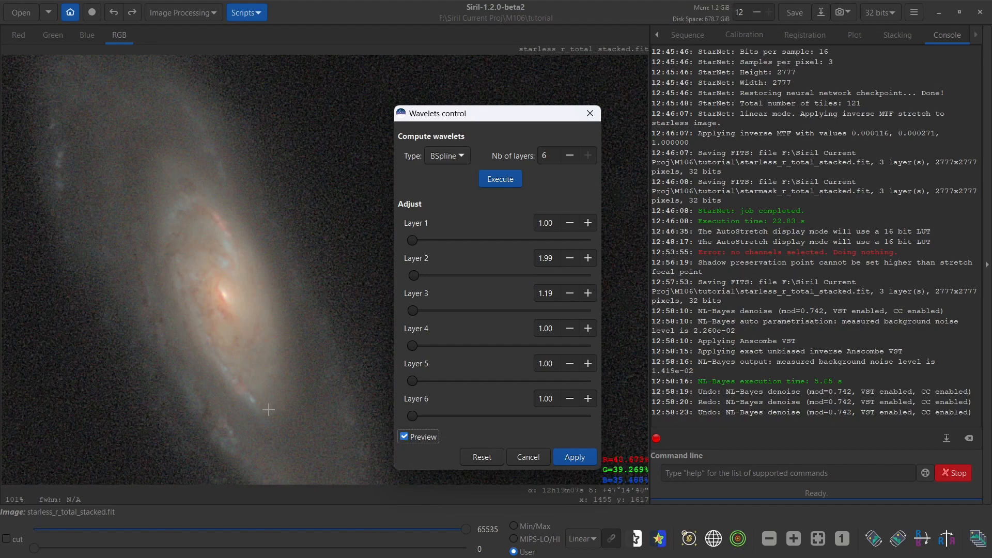
Try layer 5 wavelet strengths of 1.22 and 7.15 with the preview, and cancel the wavelets adjustment
drag(416, 382, 419, 382)
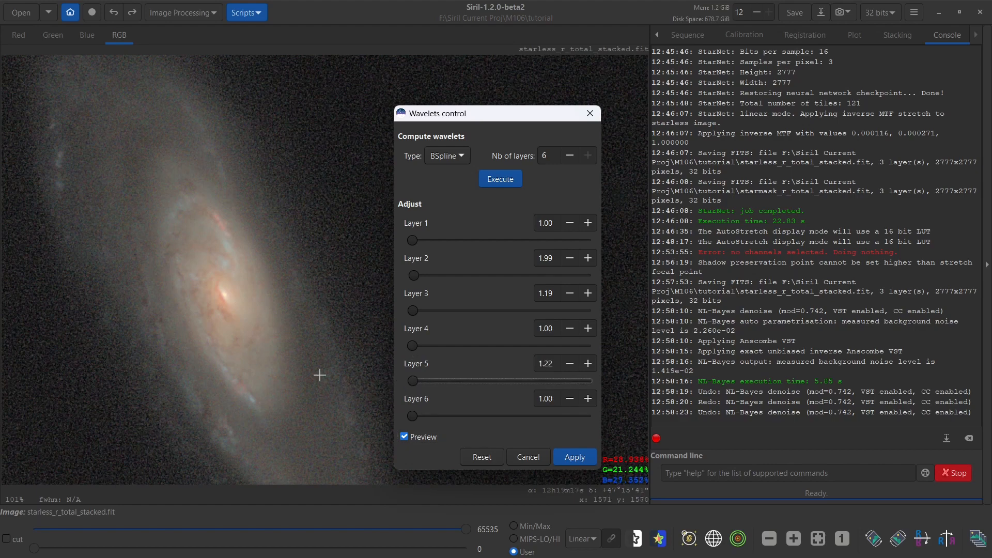
click(405, 438)
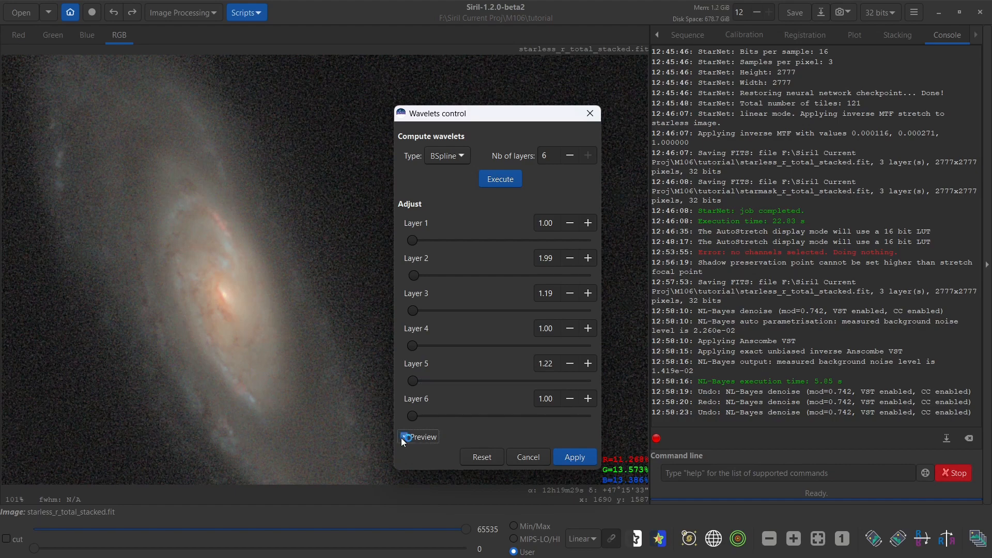
drag(413, 382, 424, 380)
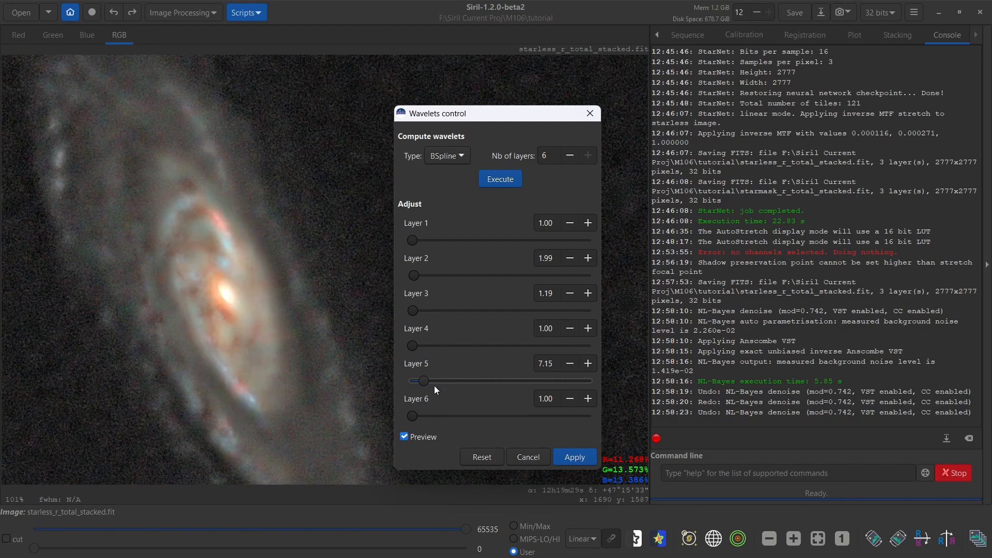
click(529, 455)
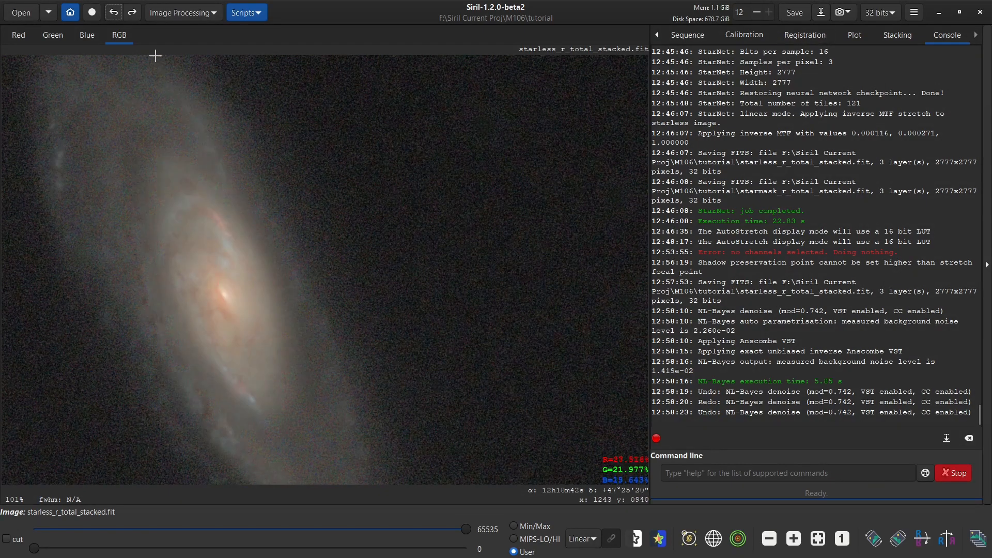
Undo and redo the last hyperbolic stretch to compare the galaxy before and after it
click(115, 8)
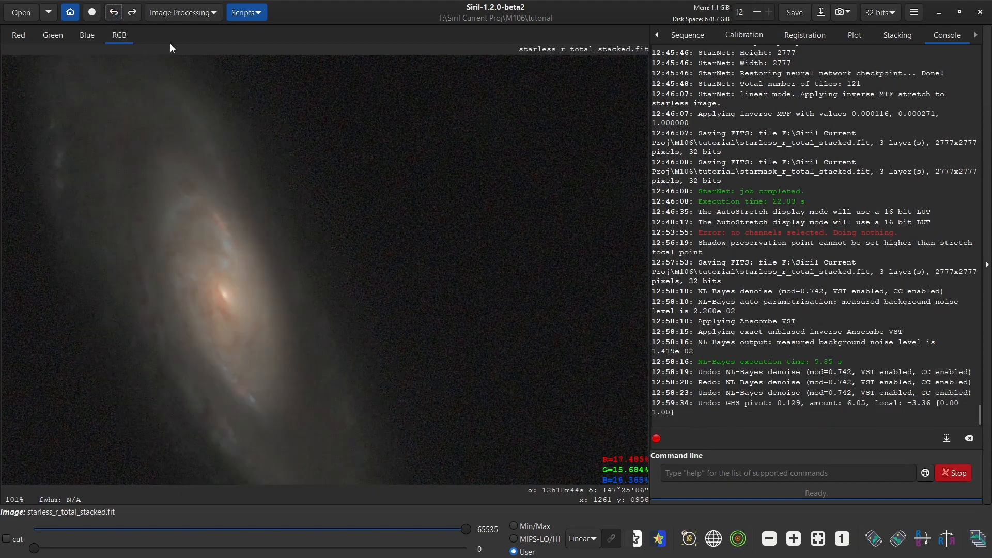
click(132, 17)
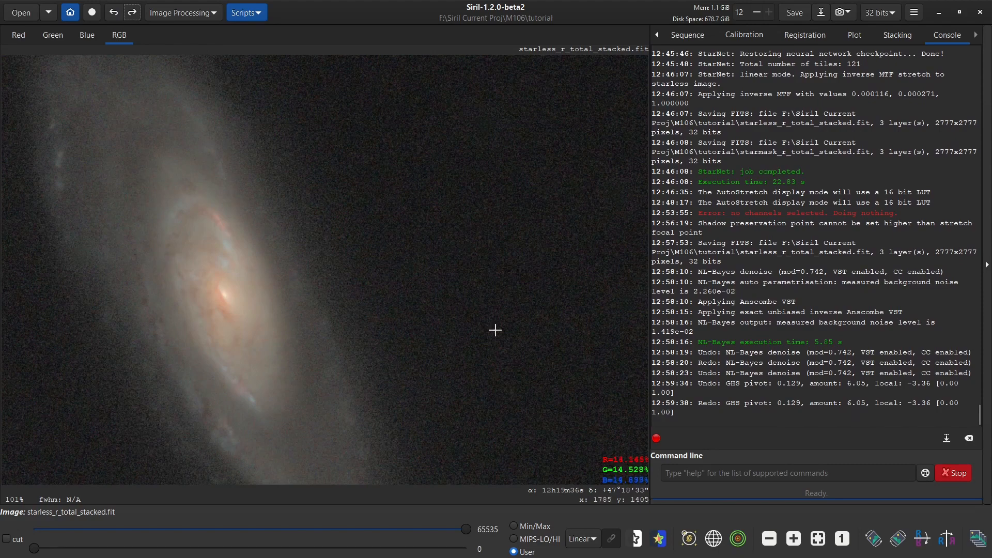
click(821, 541)
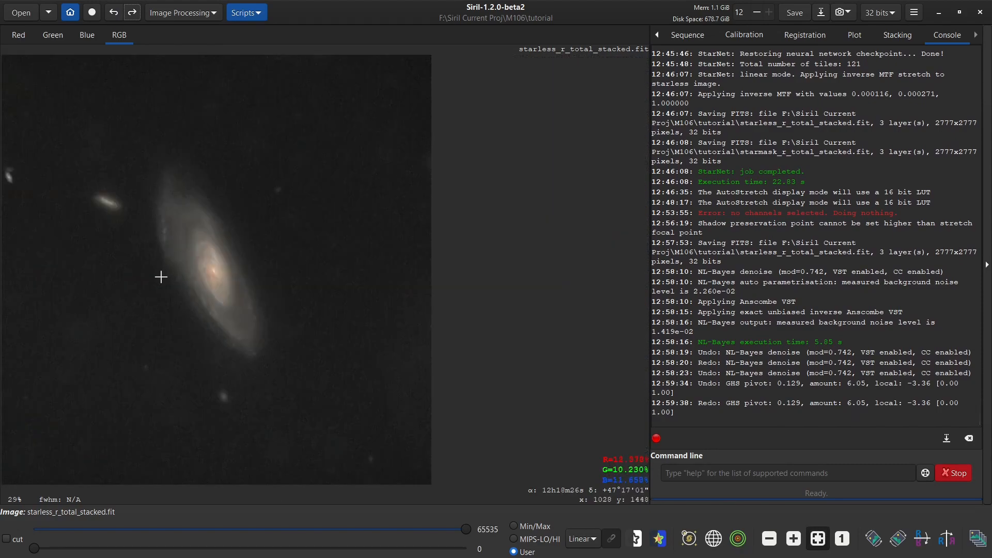
Save the starless image and set up a copy named starless_r_total_stacked.tif in the tutorial folder
click(794, 16)
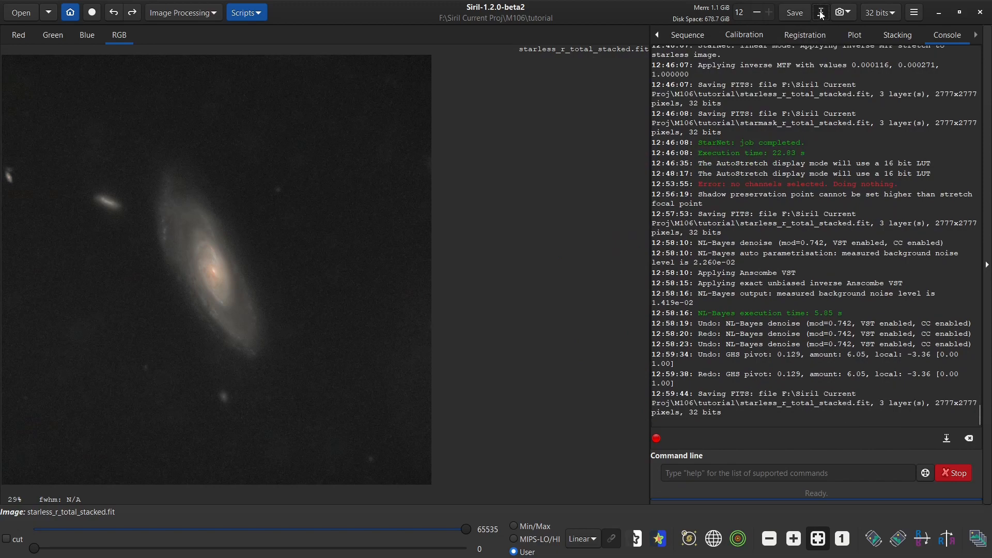
click(822, 14)
click(275, 63)
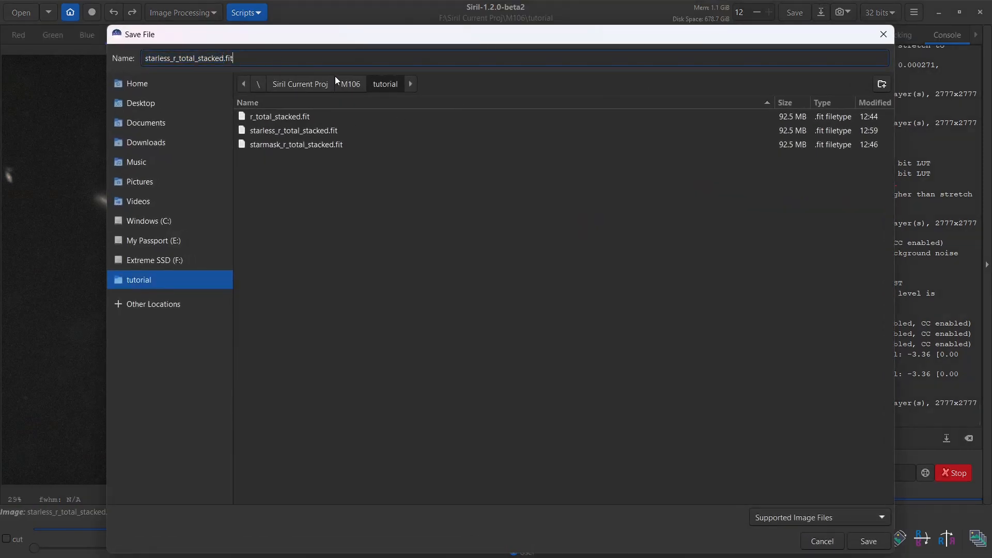
key(BackSpace)
key(BackSpace)
key(BackSpace)
text(tif)
key(Return)
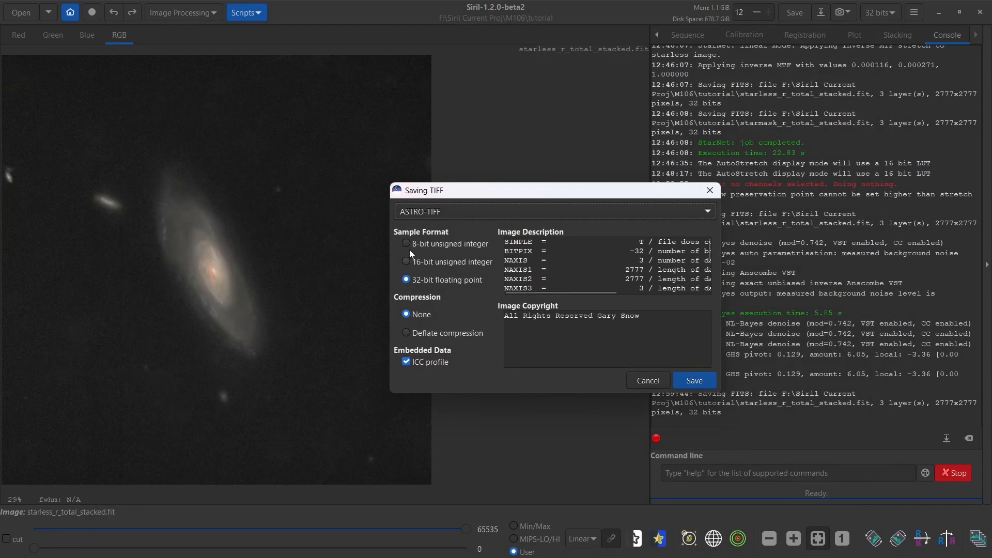
Set the TIFF sample format to 16-bit unsigned integer and look through the ASTRO-TIFF image description
click(460, 215)
click(454, 228)
click(456, 209)
click(445, 196)
scroll(586, 256, down, 10)
scroll(573, 292, right, 1)
scroll(573, 293, right, 2)
scroll(563, 292, left, 3)
scroll(563, 274, up, 10)
scroll(548, 254, up, 3)
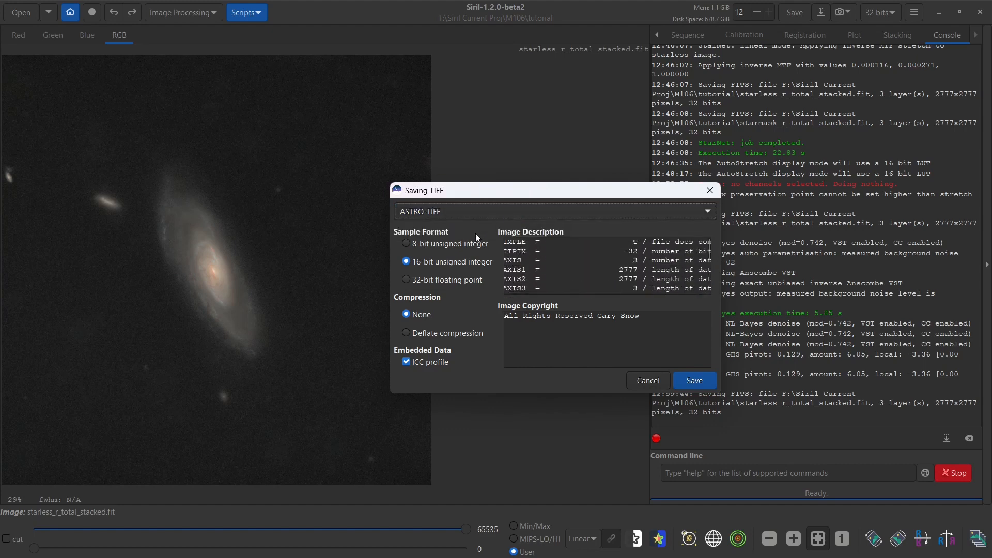
Switch the TIFF type to Standard TIFF and examine the processing history in its image description
click(471, 209)
click(458, 231)
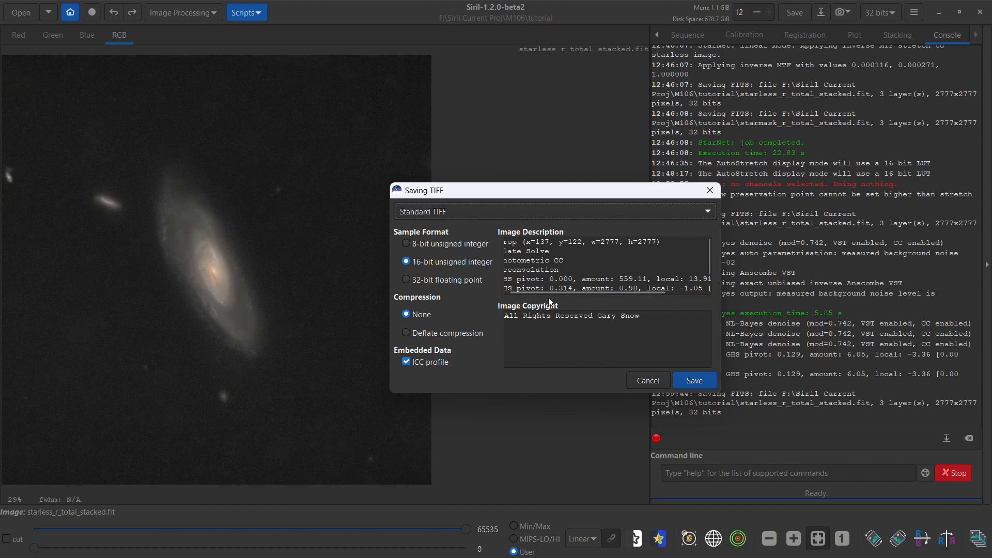
drag(551, 292, 456, 310)
scroll(539, 283, down, 3)
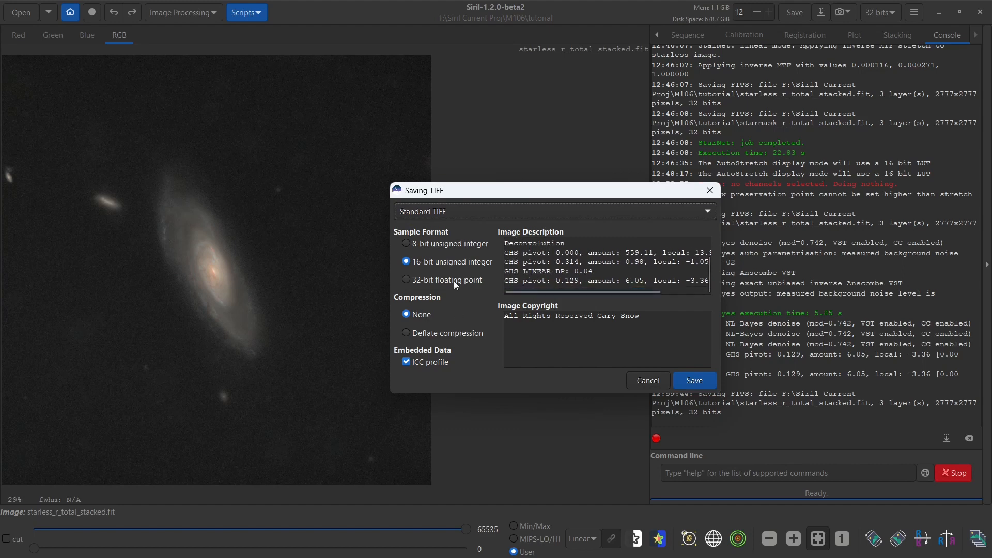
Select ASTRO-TIFF as the file type, save the 16-bit TIFF and minimise Siril to show the desktop
click(457, 205)
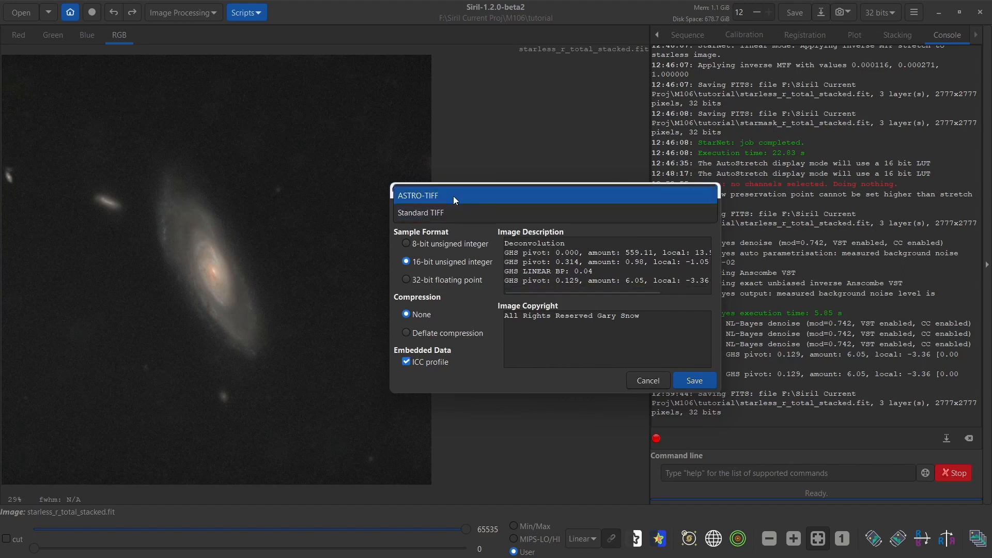
click(454, 196)
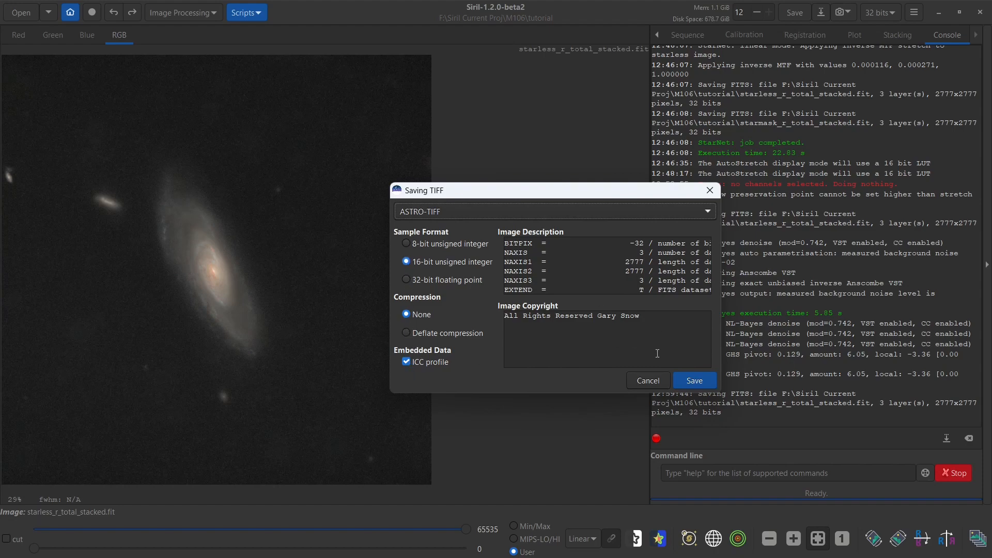
click(693, 381)
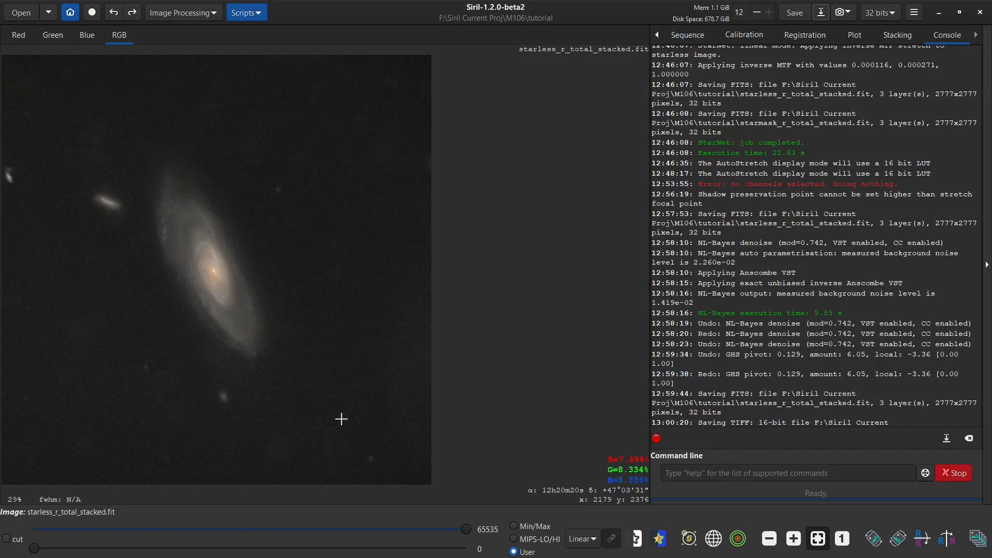
click(939, 13)
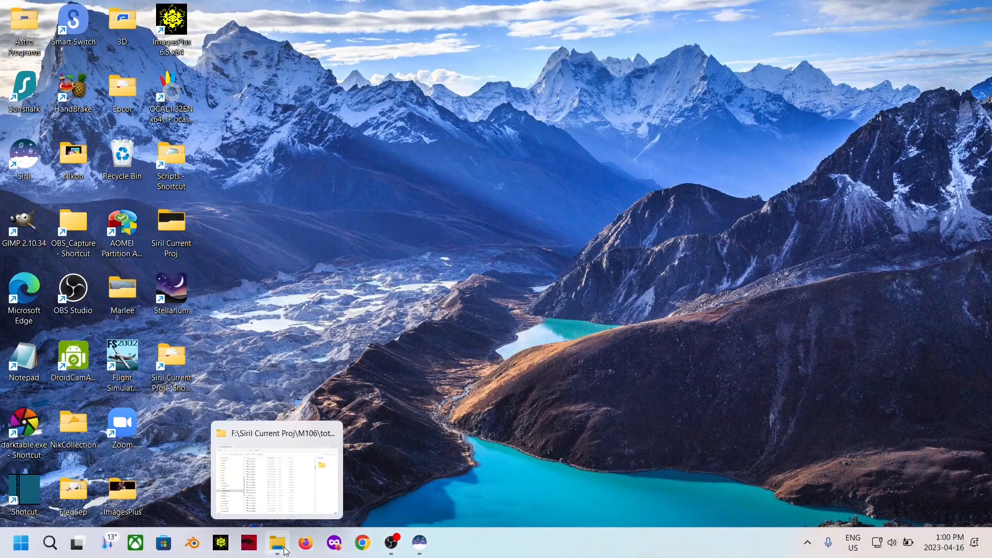
Switch to File Explorer and go to the tutorial folder inside M106
click(288, 551)
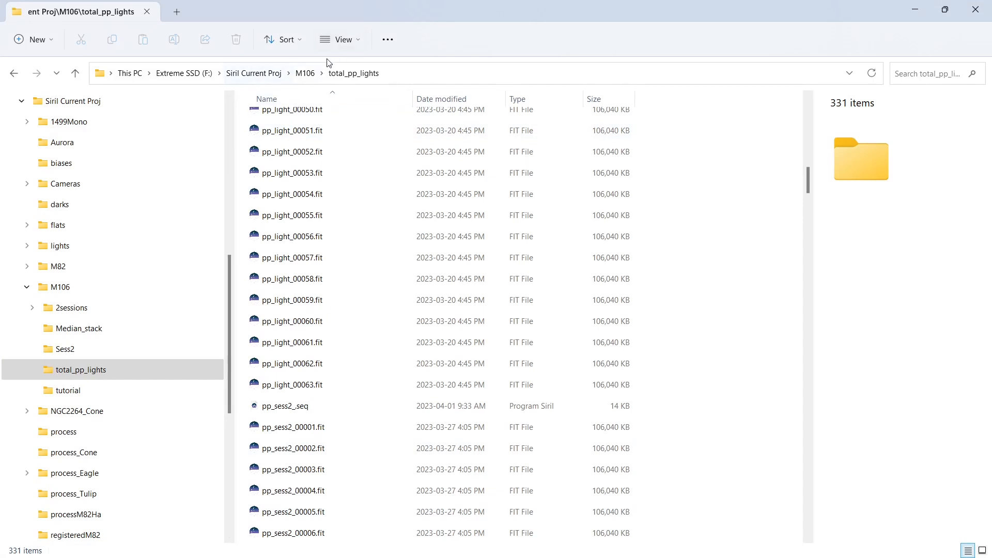
click(305, 73)
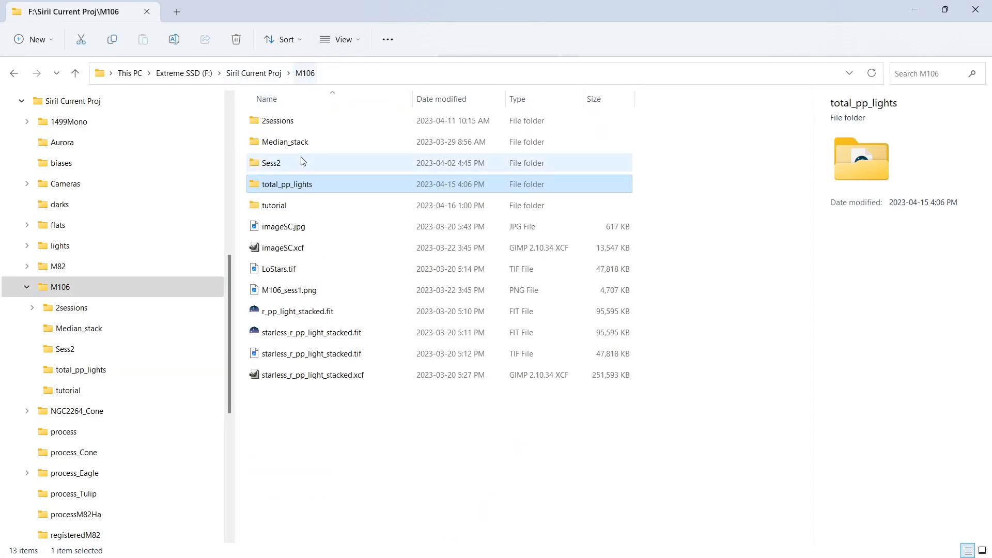
click(296, 212)
click(297, 207)
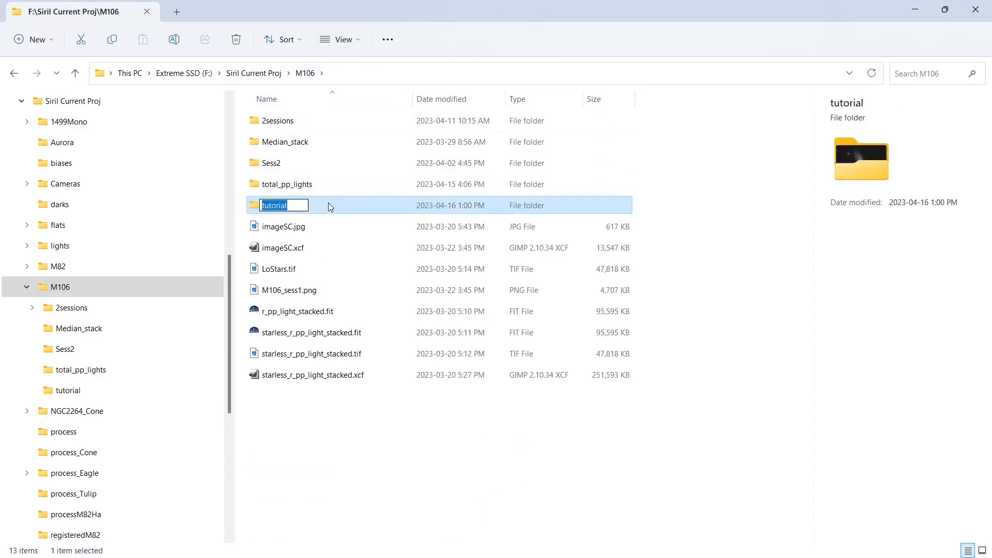
double_click(331, 207)
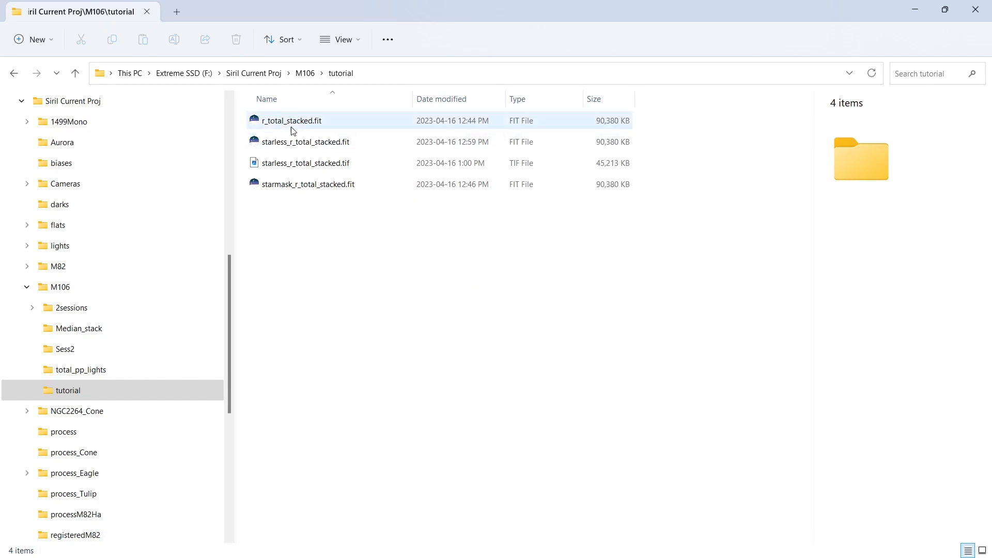
Preview starless_r_total_stacked.tif in the photo viewer, close it, and open the file in GIMP
double_click(293, 164)
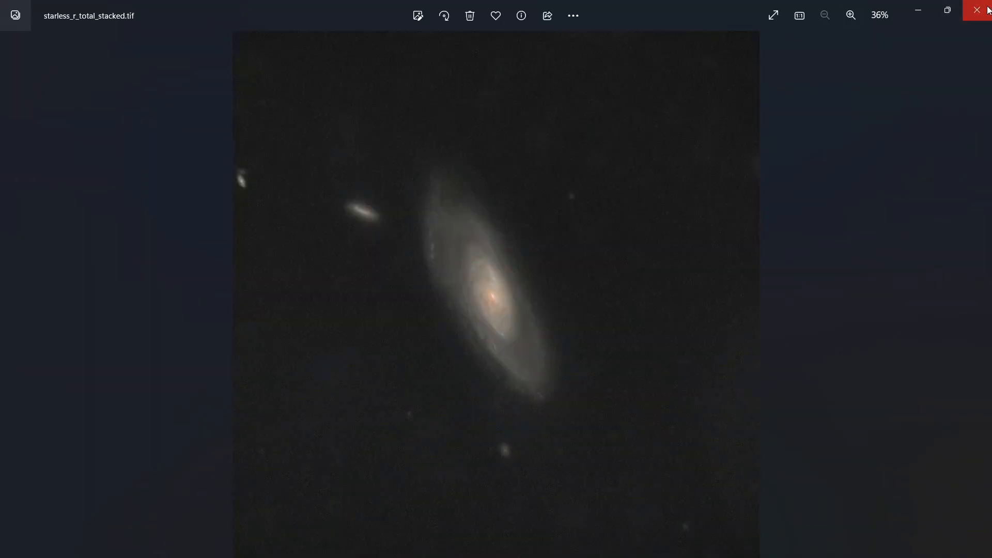
click(977, 10)
right_click(328, 161)
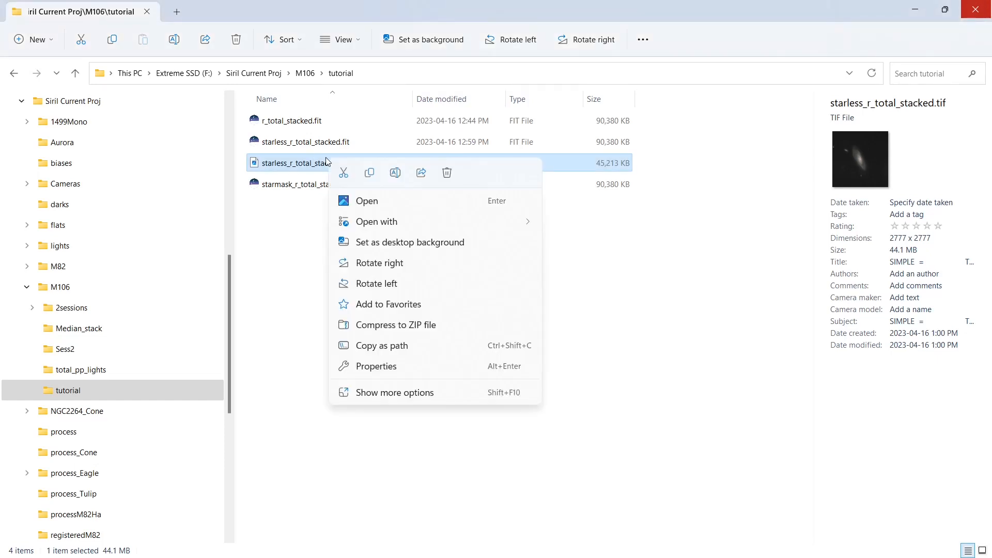
mouse_move(410, 222)
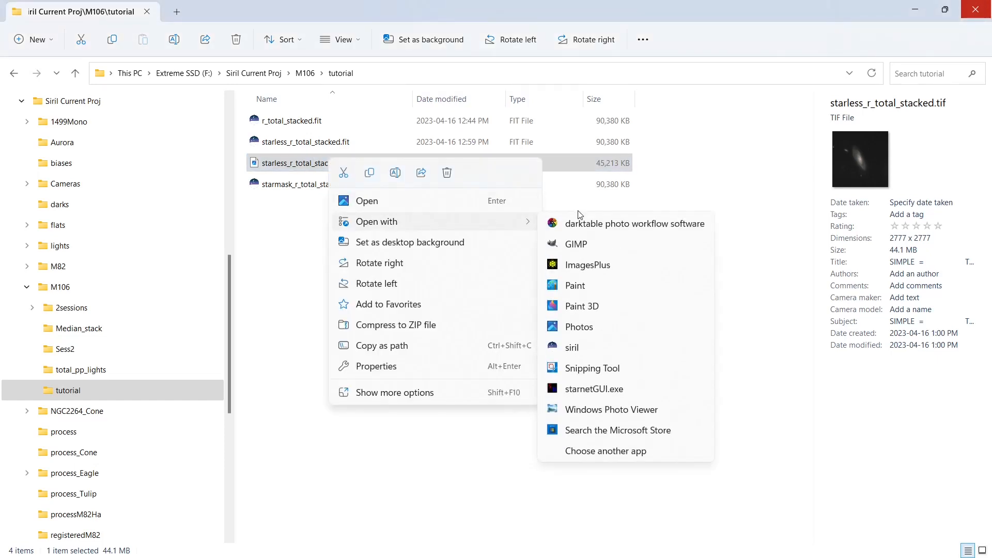
click(583, 246)
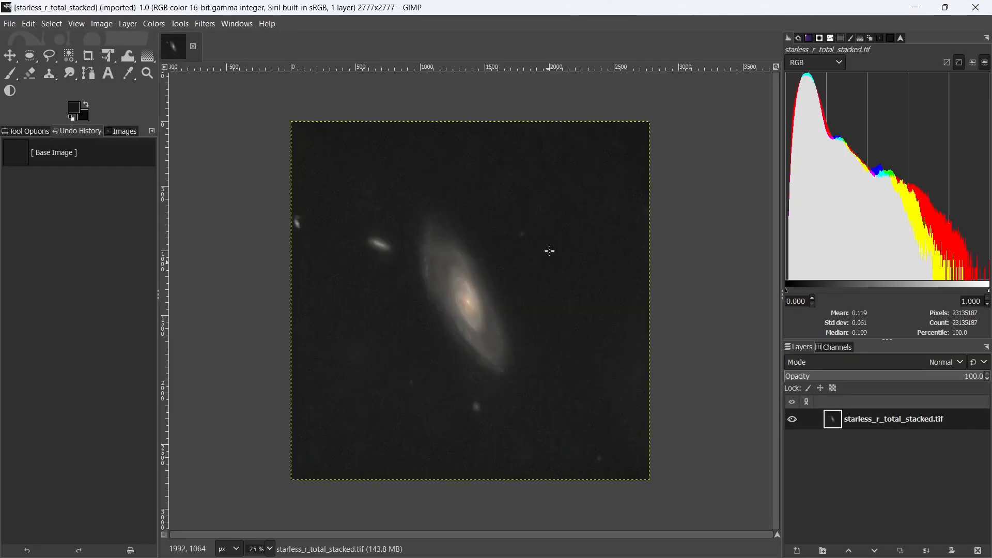
scroll(506, 279, up, 2)
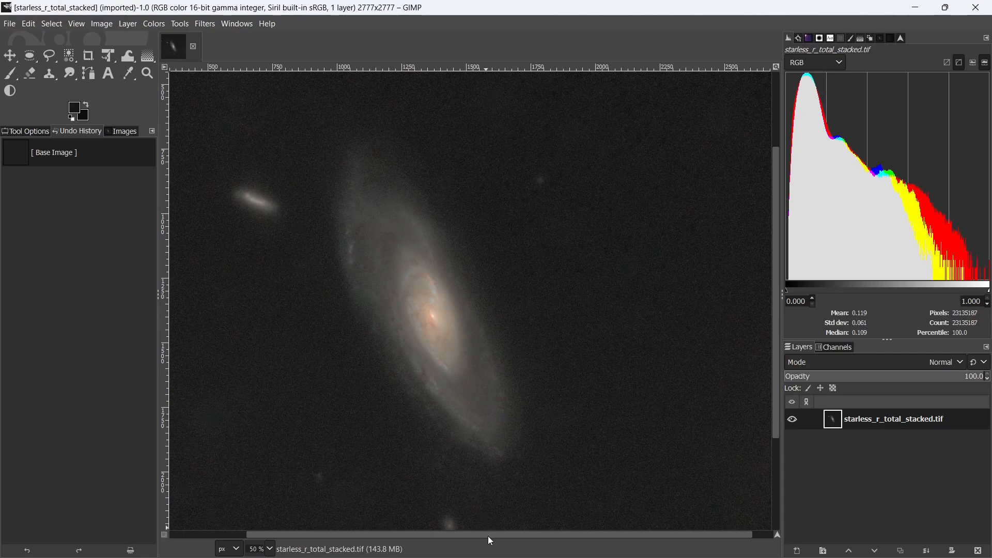
drag(488, 535, 472, 536)
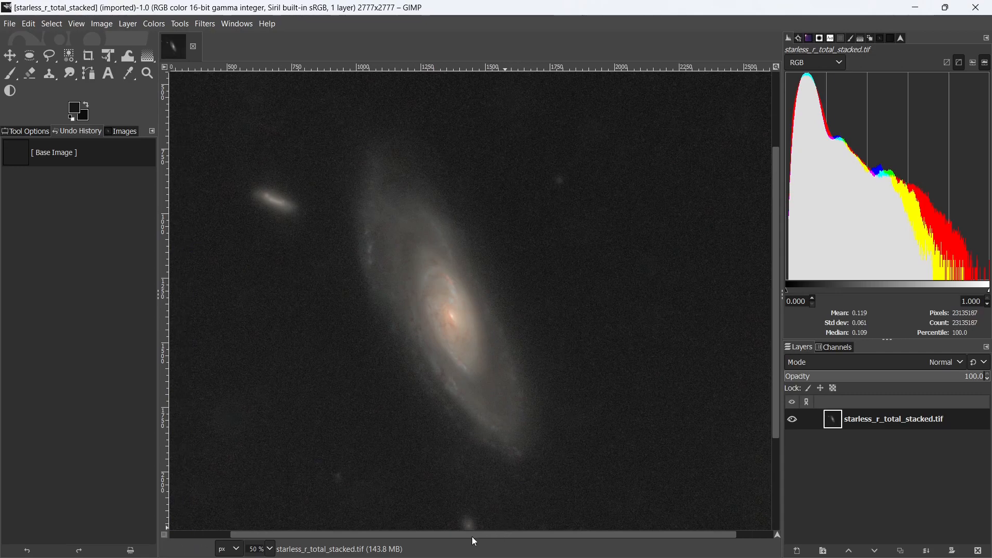
Run DFine 2 through ShellOut on a new layer from visible and compare the noise reduction across the galaxy
click(206, 24)
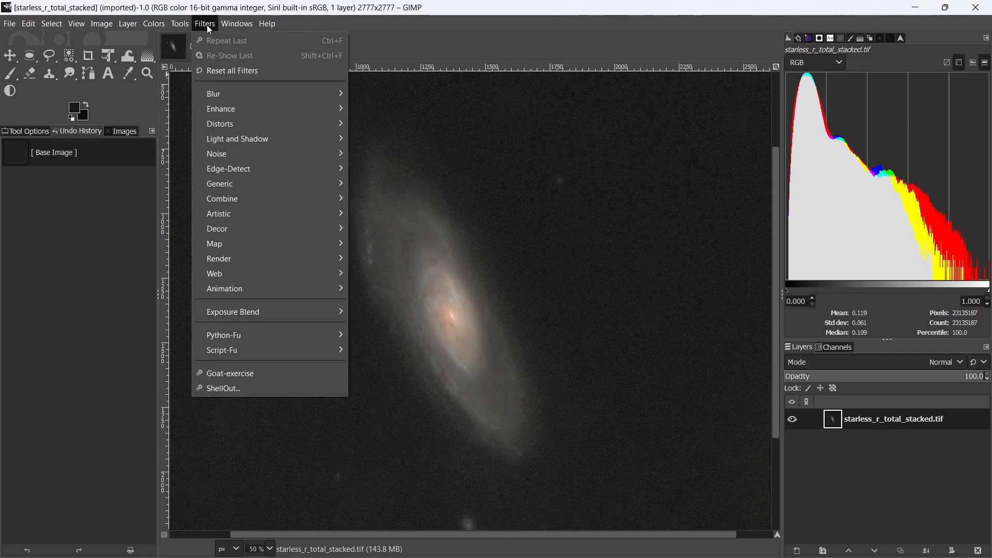
click(248, 388)
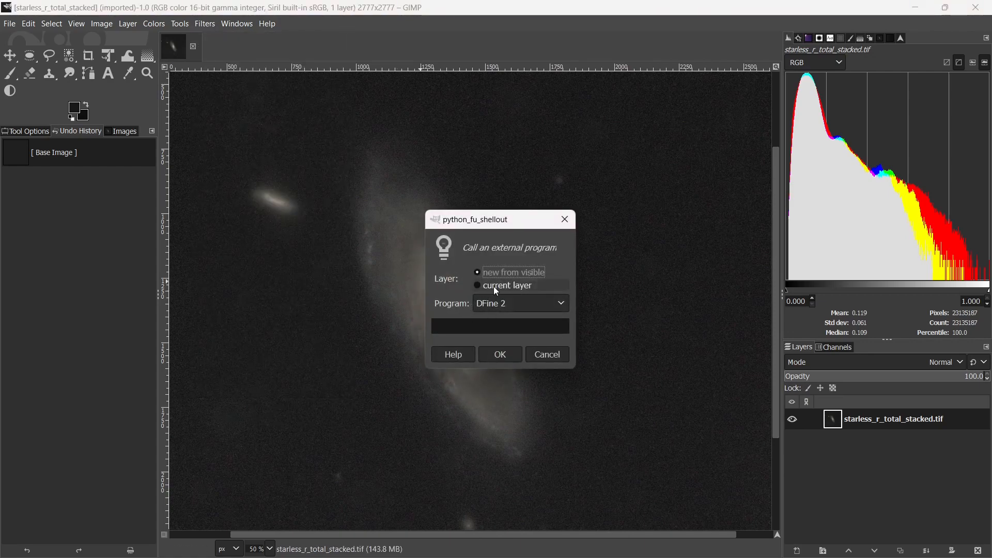
click(502, 354)
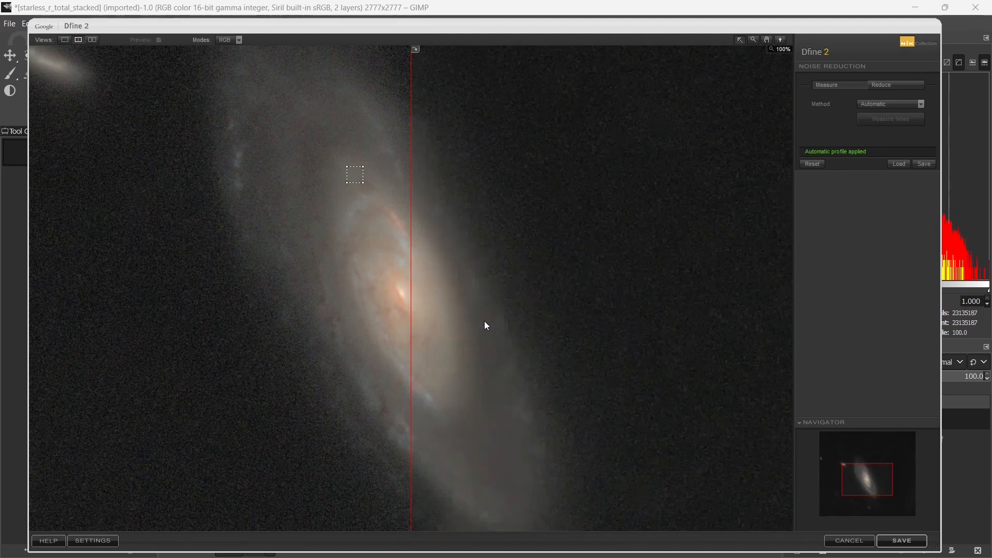
click(484, 321)
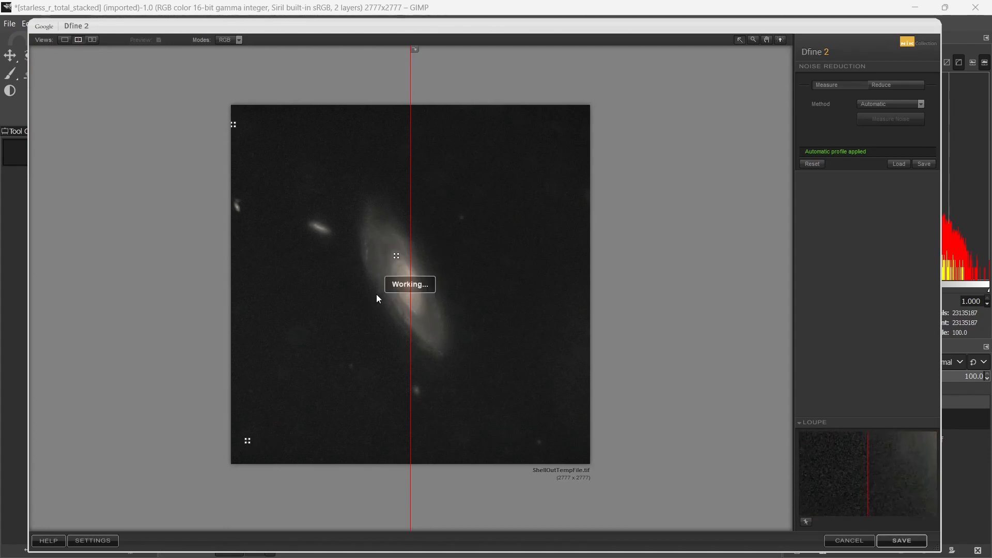
click(348, 288)
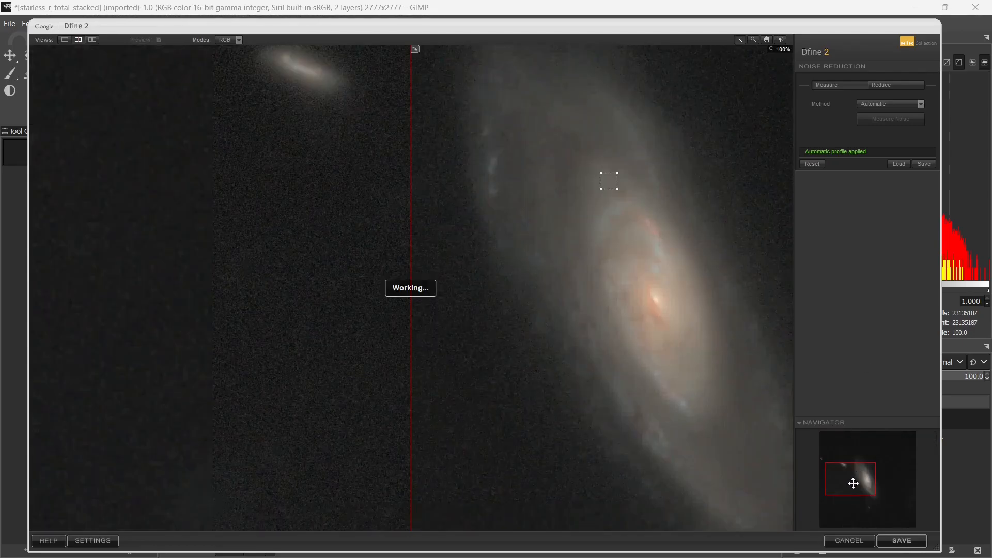
drag(852, 480, 869, 483)
drag(408, 223, 129, 135)
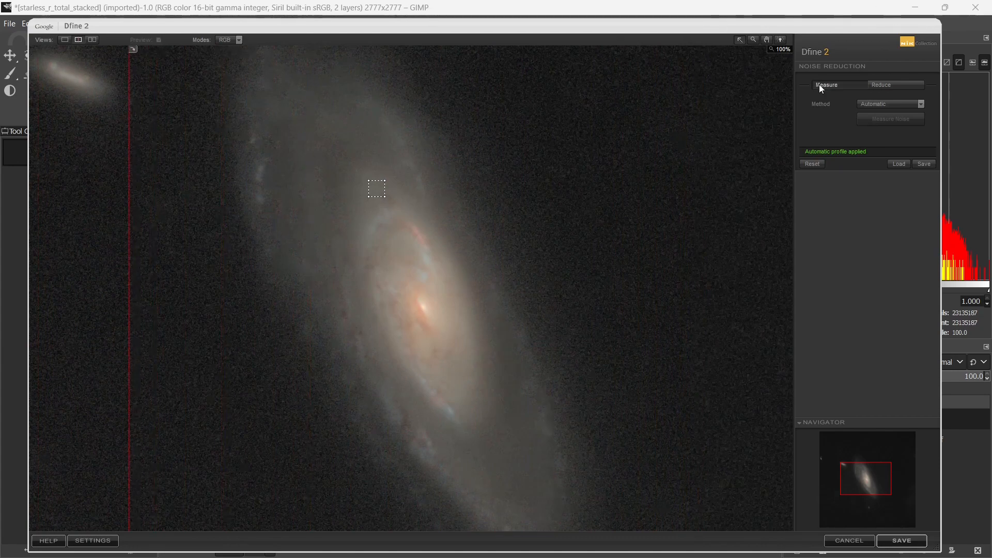
Try a Contrast Noise reduction of 56% against the original, and set it to 128%
click(892, 87)
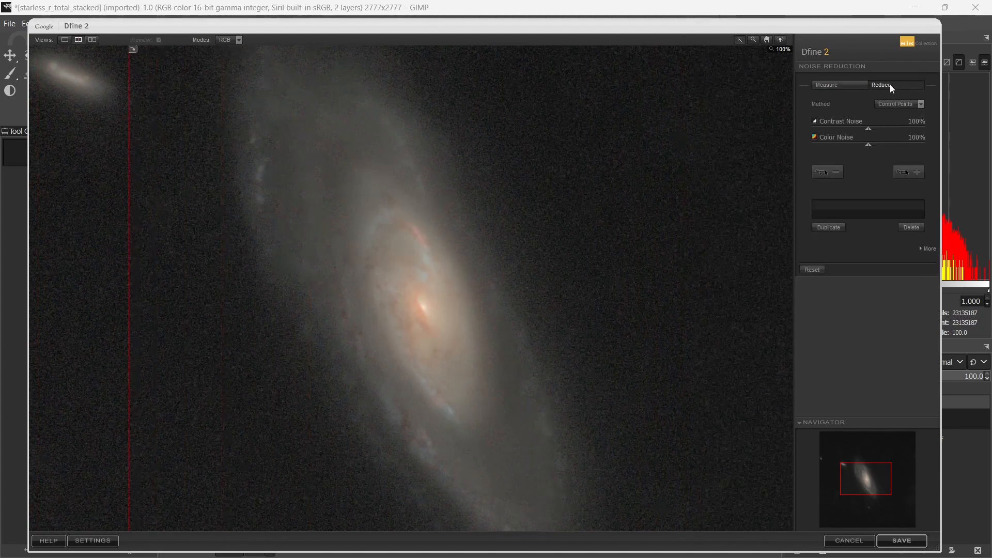
drag(868, 130, 846, 130)
drag(130, 312, 159, 331)
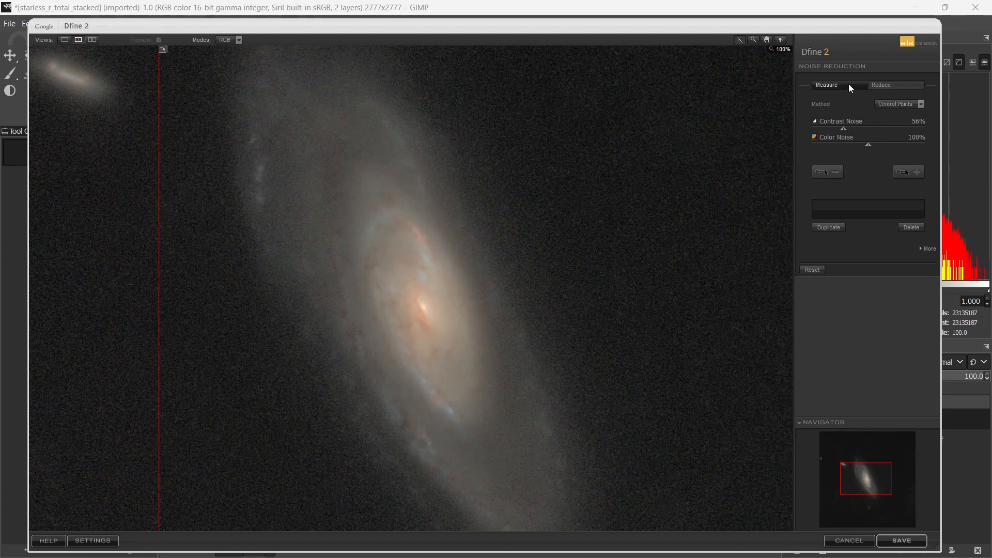
drag(842, 128, 885, 131)
Protect the galaxy core from noise reduction with three 0% control points, checking their coverage in the Contrast Noise Mask mode
click(834, 174)
click(419, 331)
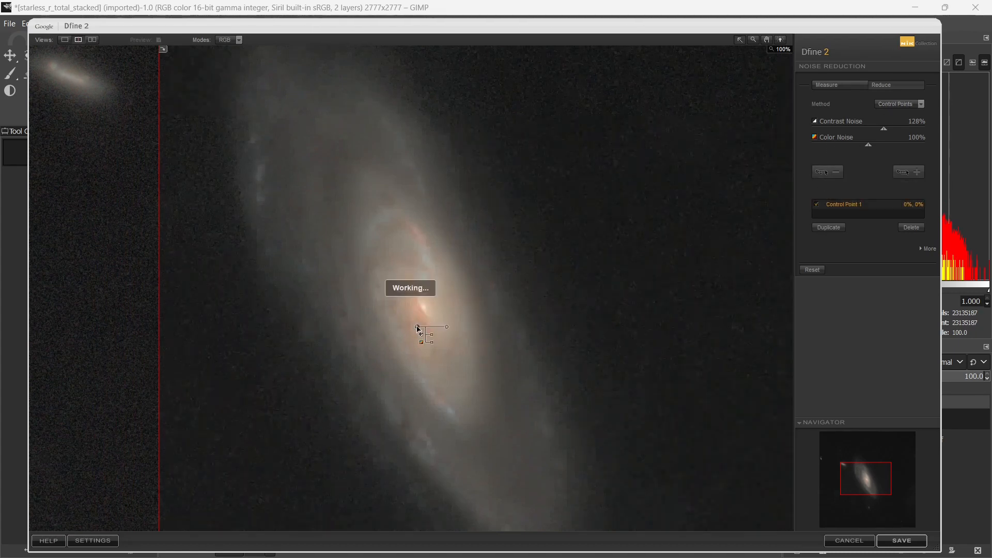
drag(446, 327, 452, 327)
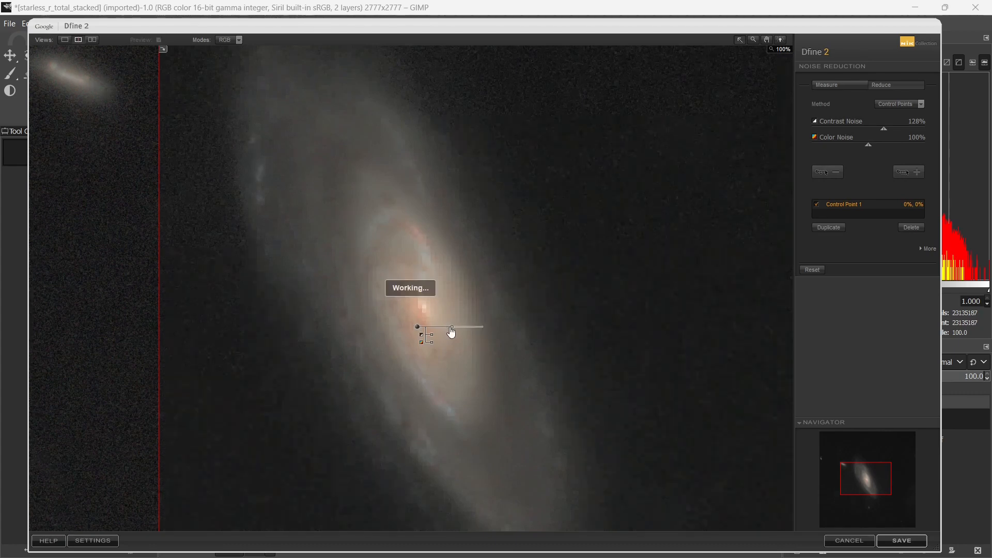
click(228, 40)
click(234, 145)
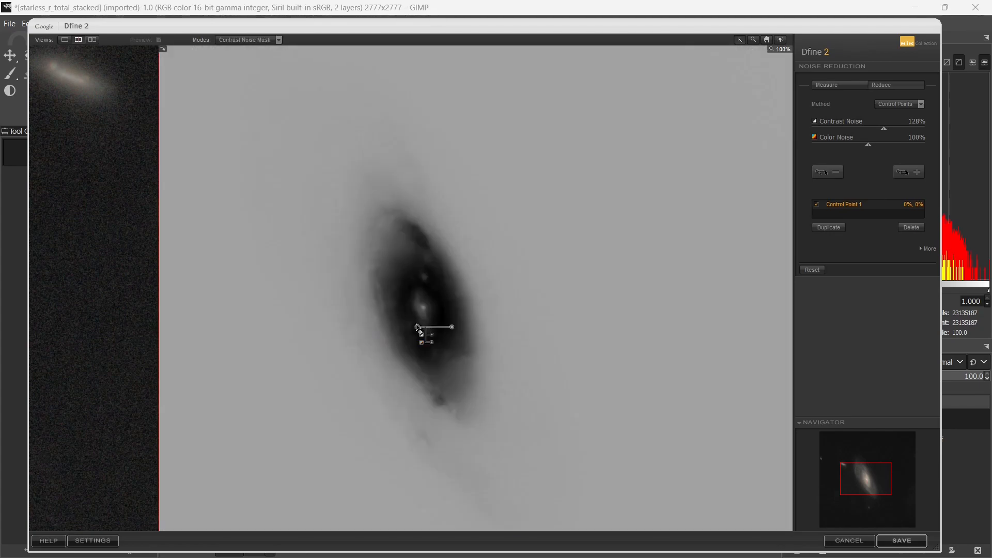
drag(417, 325, 399, 272)
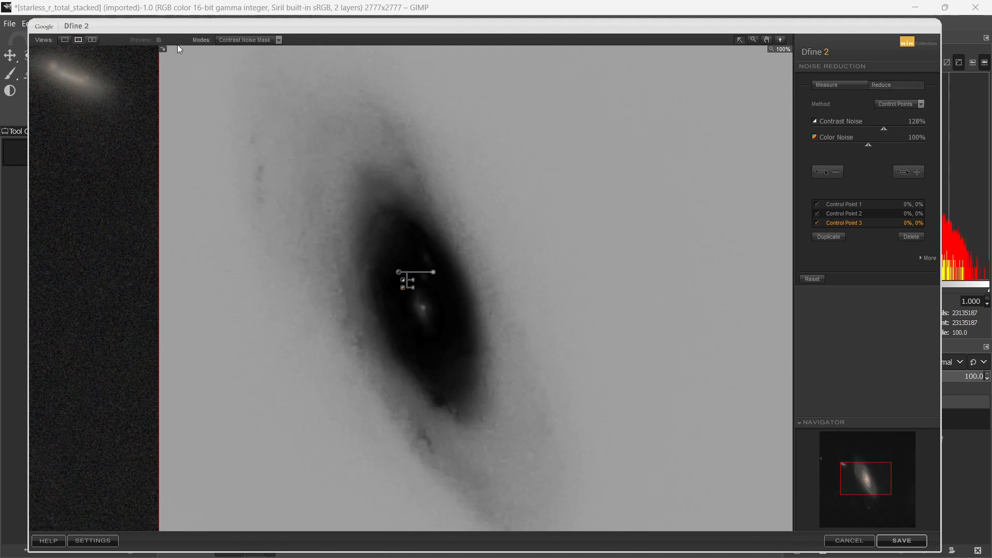
Return the preview to RGB mode, compare the result with the original, and save the noise reduction back to GIMP
click(249, 39)
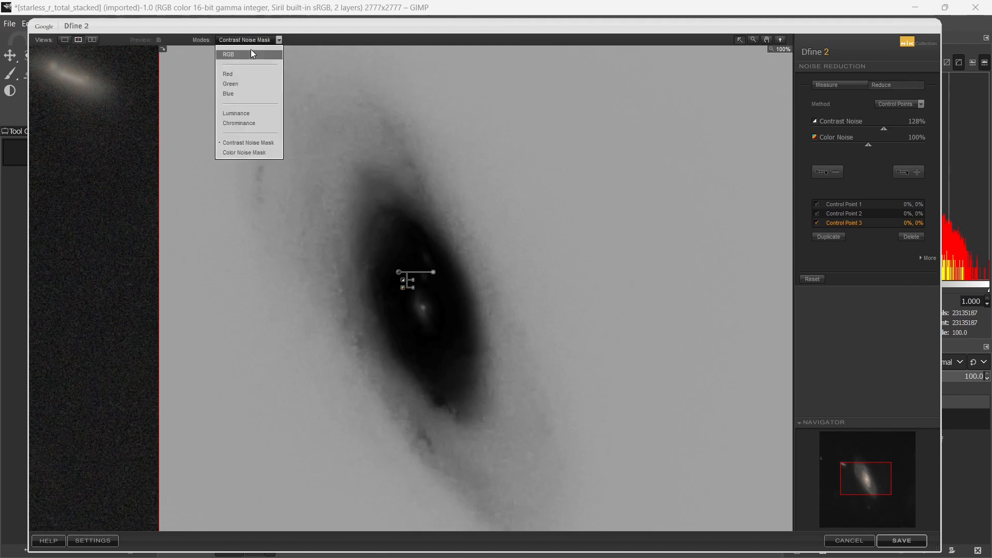
click(250, 51)
mouse_move(159, 368)
mouse_down()
mouse_move(625, 381)
mouse_move(53, 355)
mouse_move(524, 340)
mouse_move(66, 328)
mouse_move(403, 336)
mouse_move(268, 344)
mouse_move(177, 367)
mouse_up()
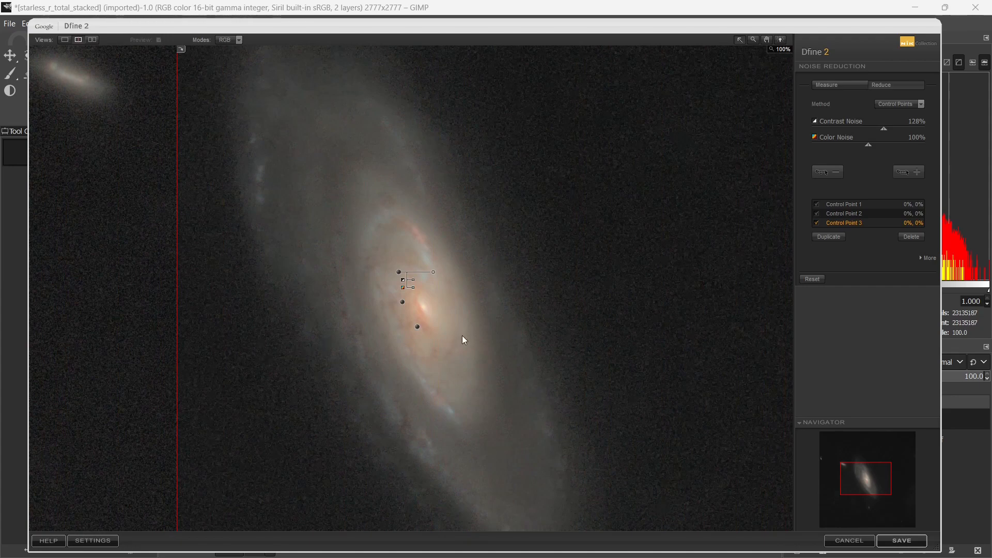
click(901, 541)
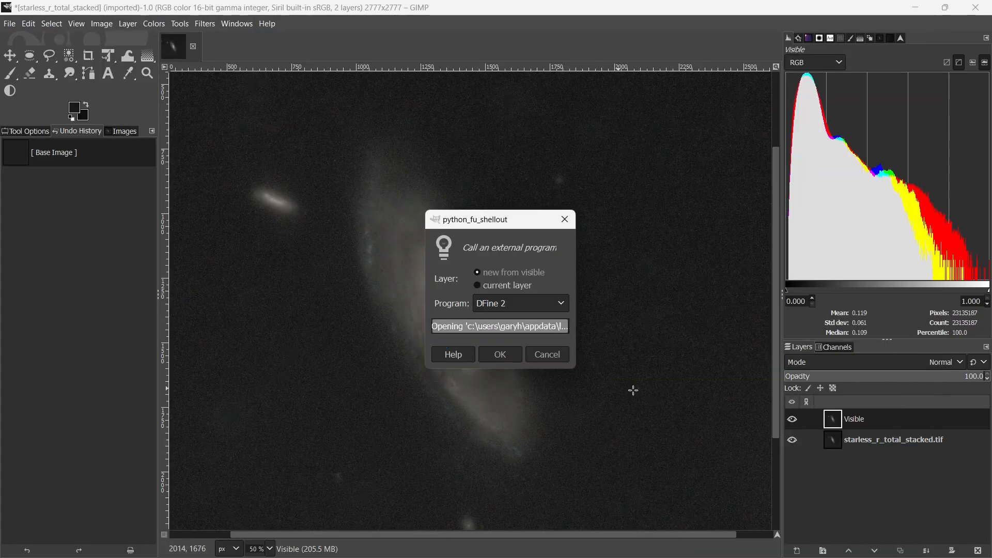
Rename the denoised Visible layer to sm and duplicate it
double_click(856, 420)
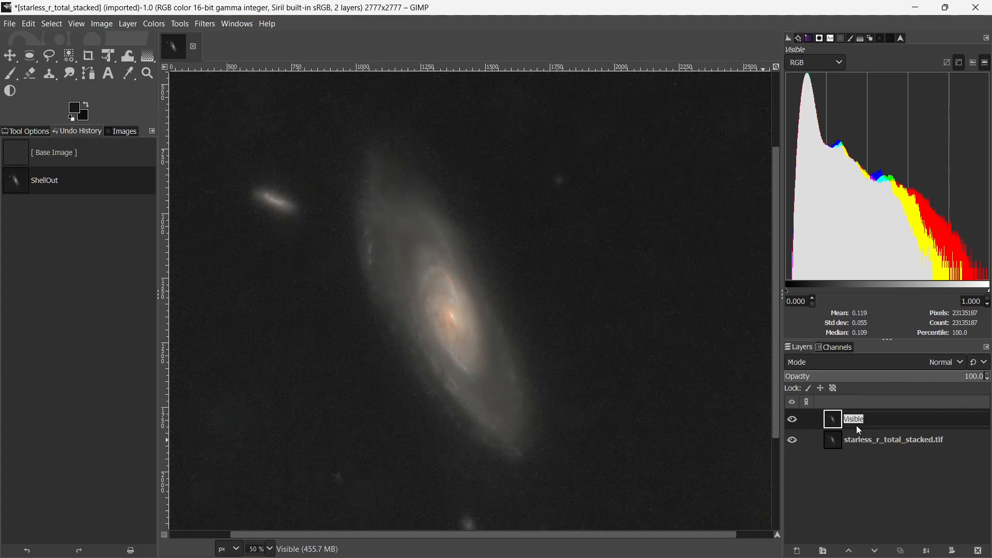
text(sm)
key(Return)
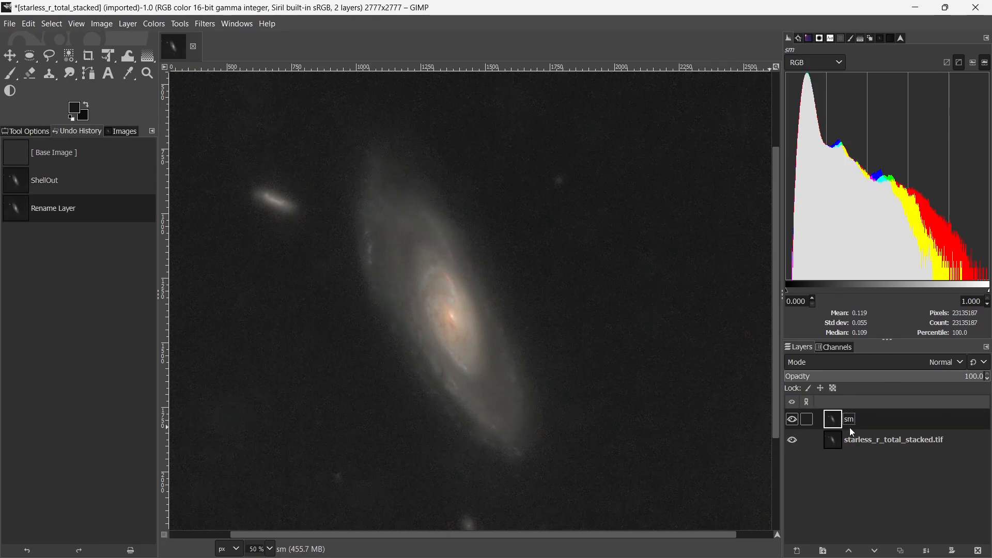
right_click(873, 419)
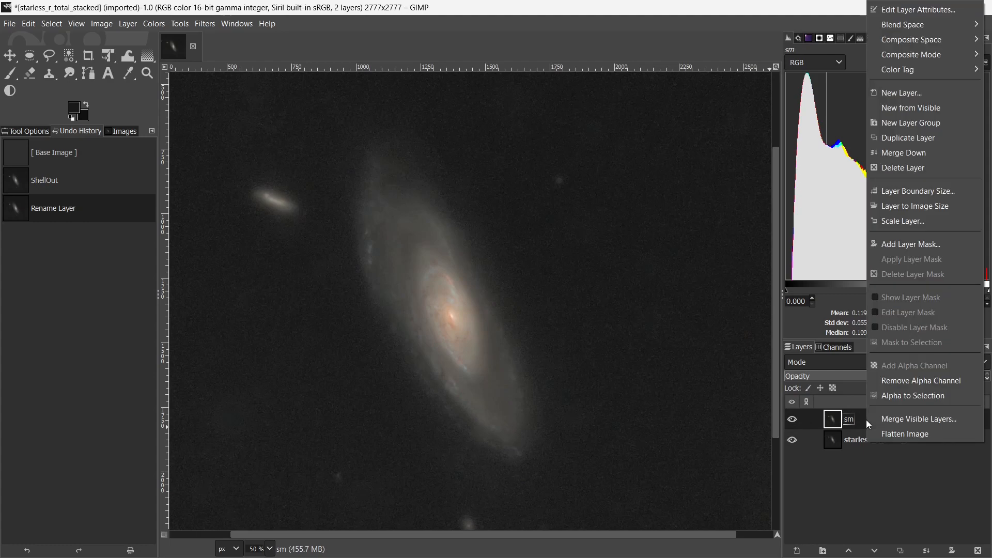
click(900, 141)
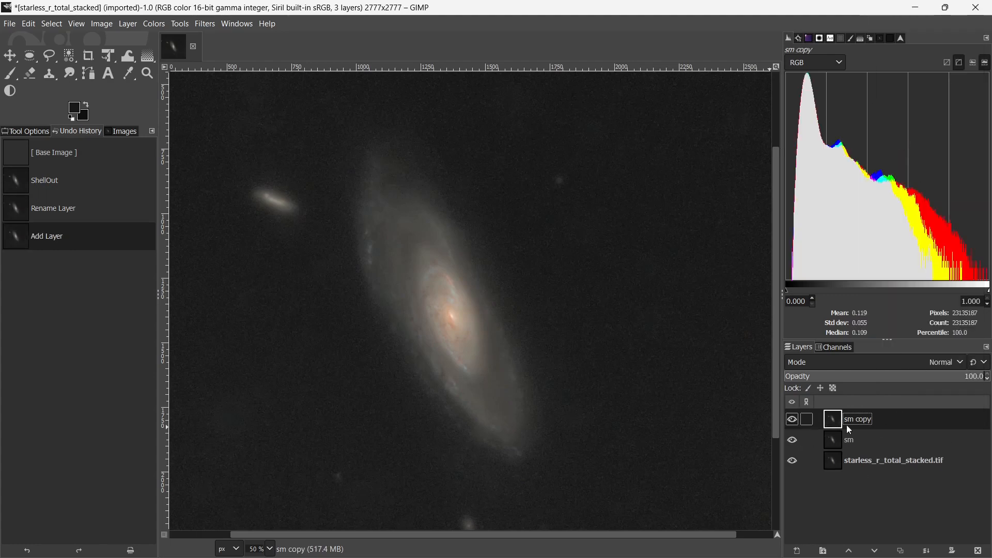
double_click(862, 419)
click(888, 423)
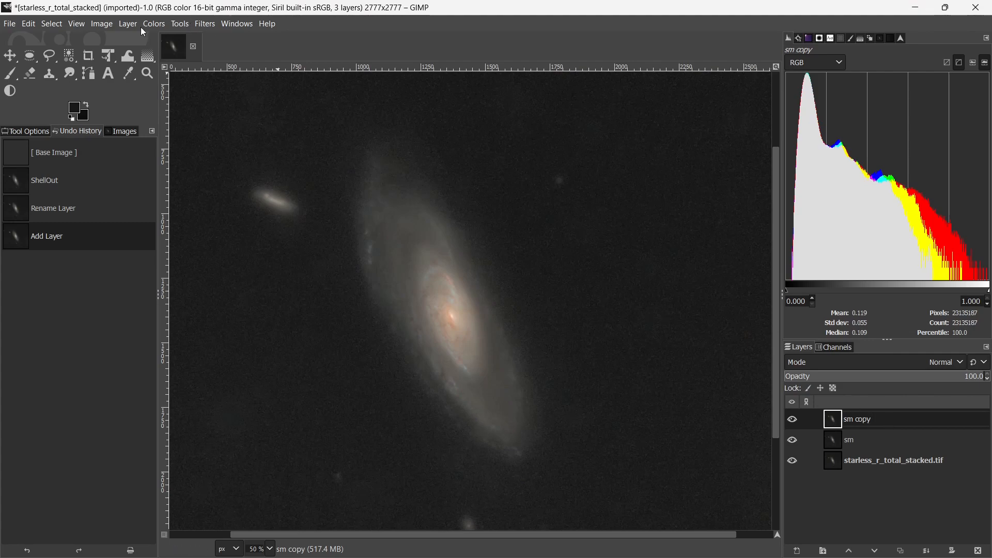
Start a High Pass filter on the sm copy layer with a standard deviation of 8.2
click(206, 24)
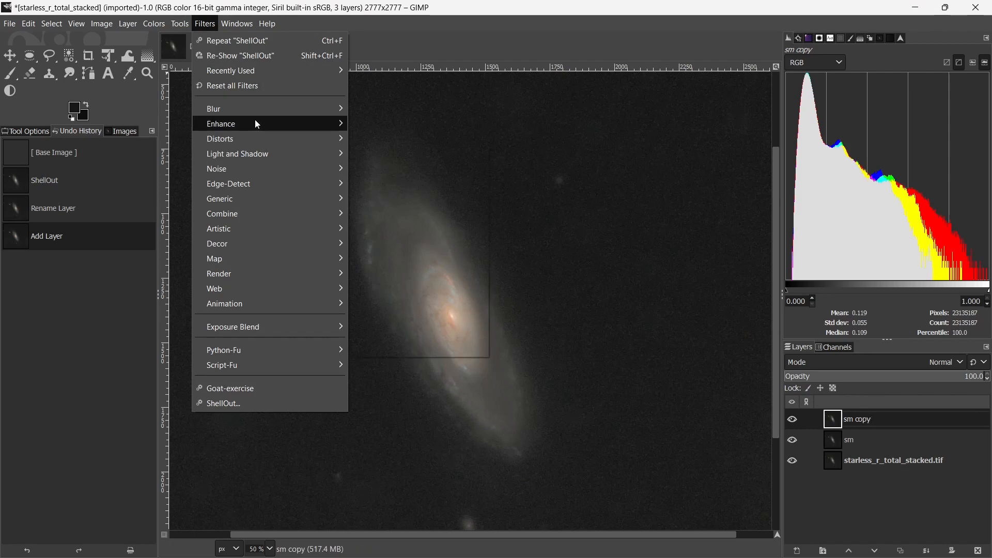
mouse_move(257, 124)
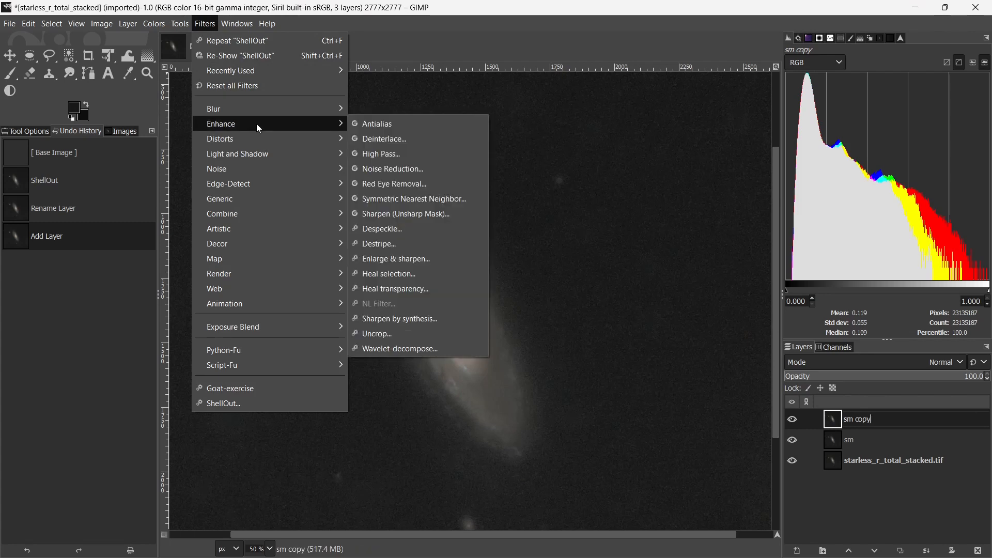
click(382, 154)
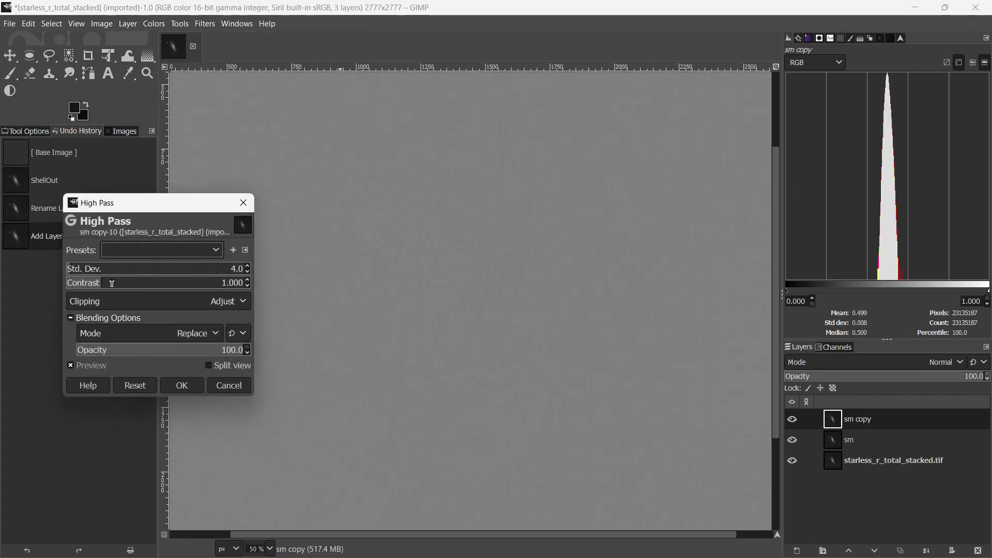
click(73, 268)
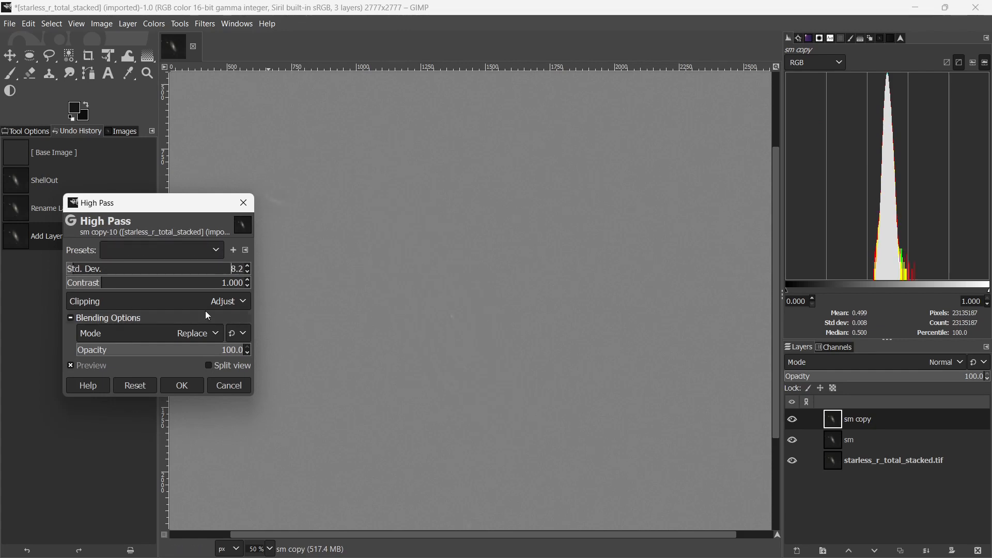
Blend the High Pass effect in Grain merge mode, toggle the sm copy layer's visibility to compare, and apply the filter
click(145, 332)
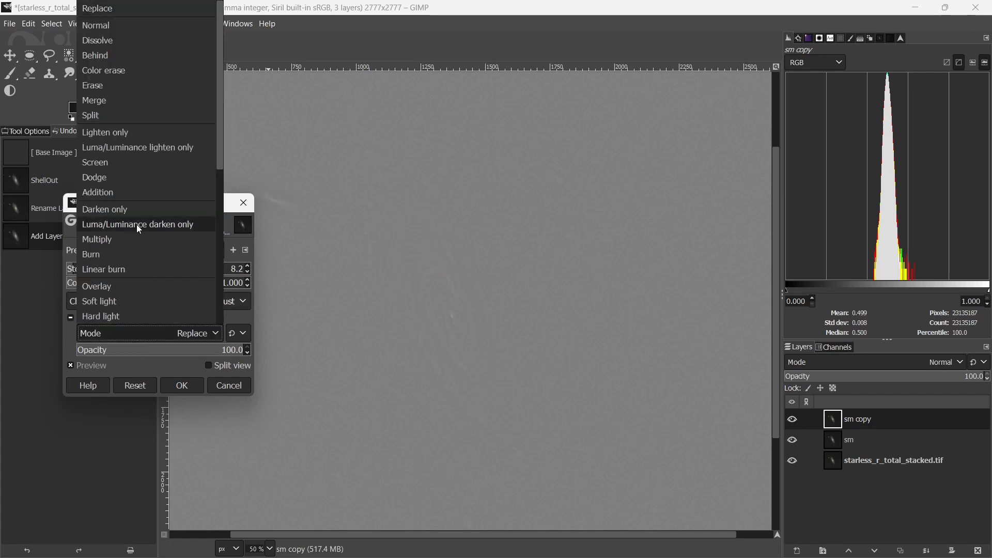
scroll(154, 273, down, 5)
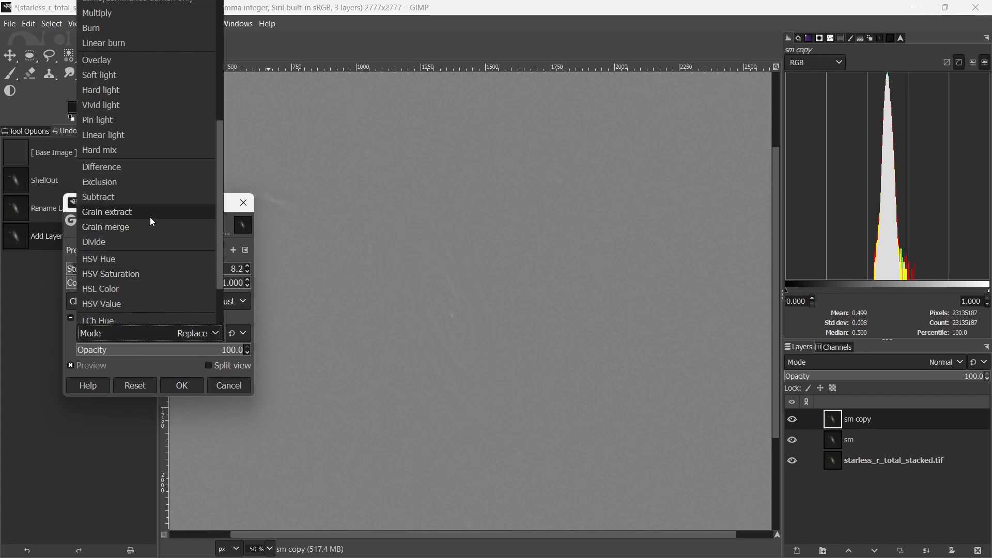
click(135, 226)
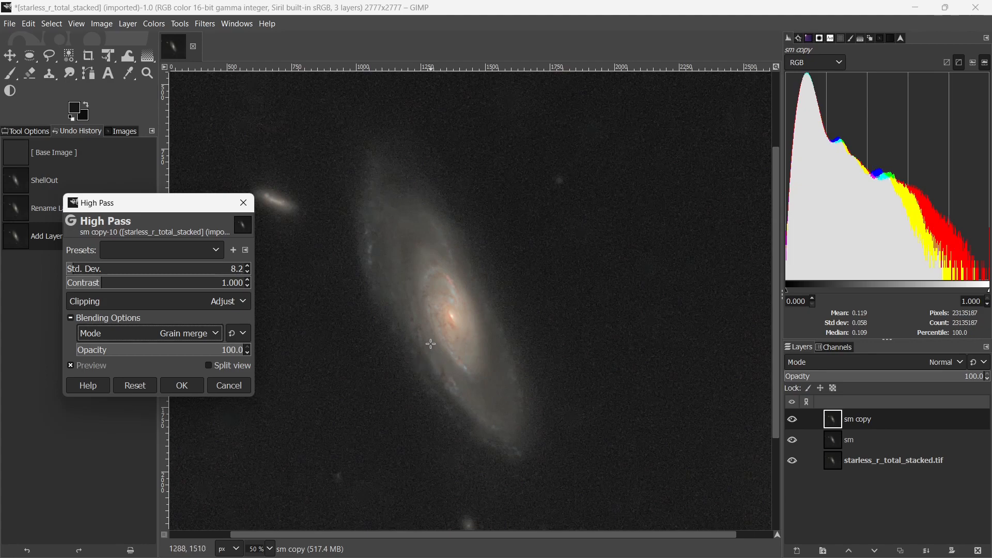
click(794, 422)
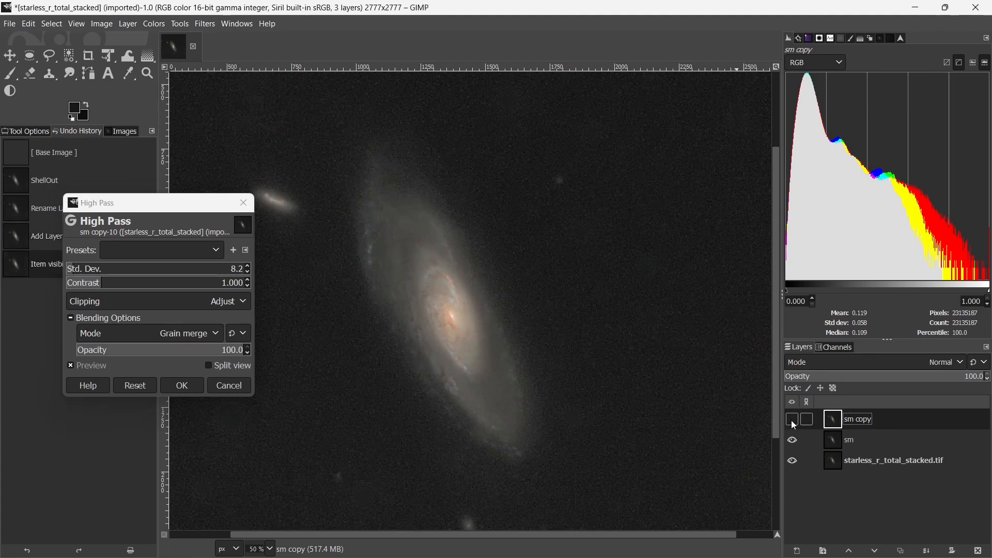
click(795, 424)
click(183, 387)
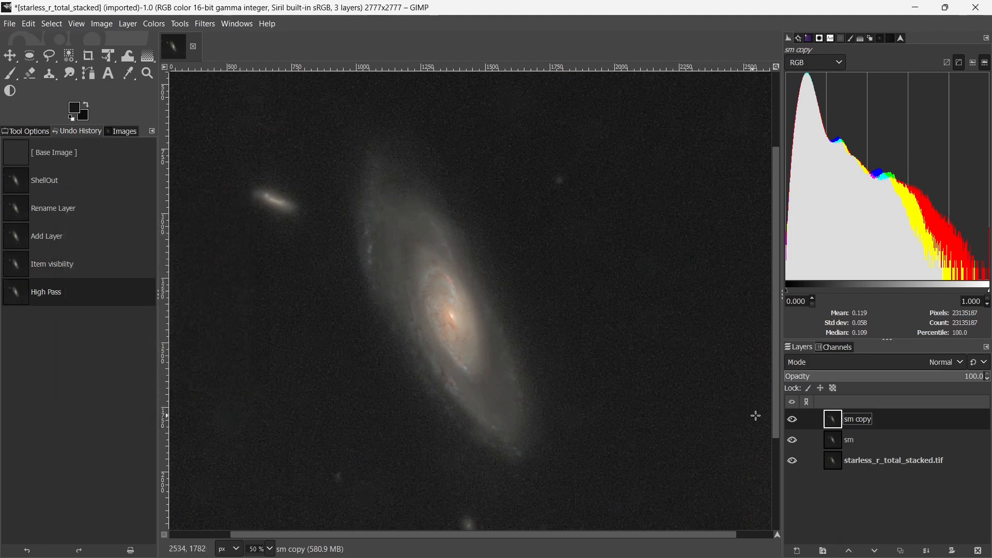
Add a white (full opacity) layer mask to sm copy and check it by switching the mask display on and off
click(953, 552)
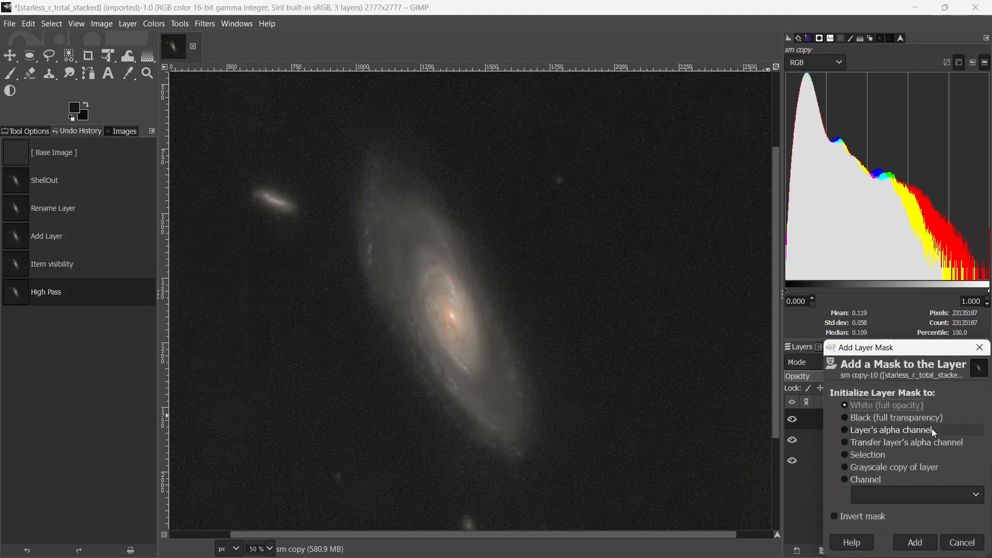
click(923, 548)
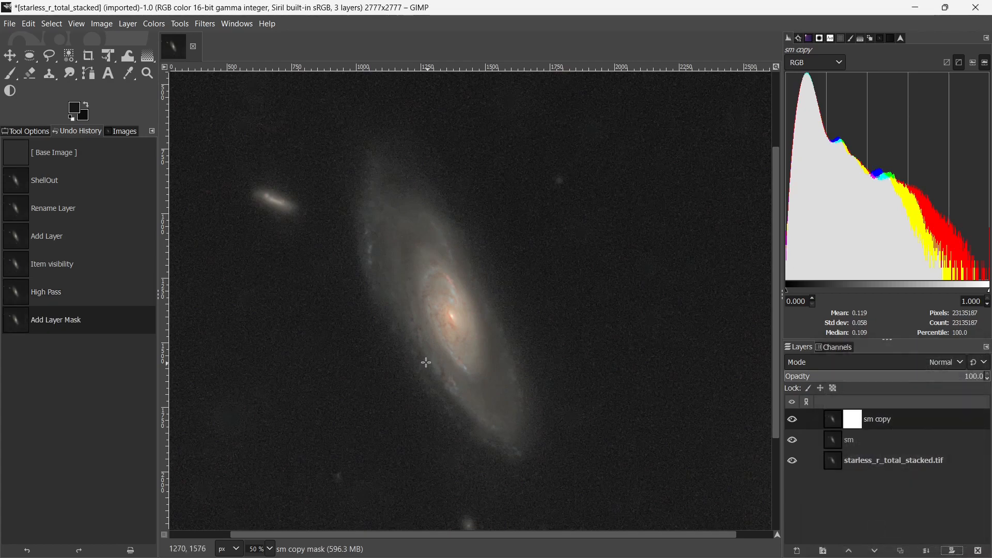
click(857, 423)
right_click(857, 423)
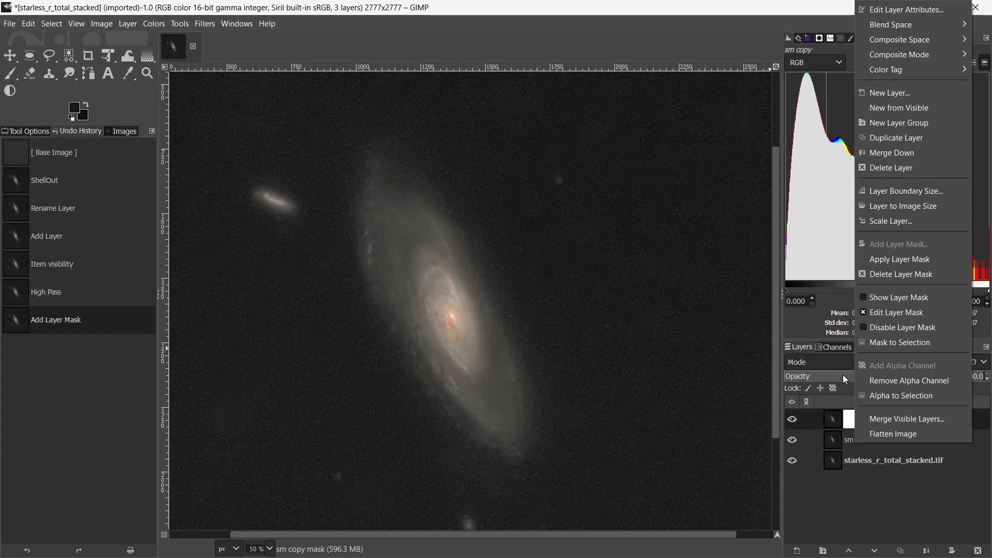
click(852, 427)
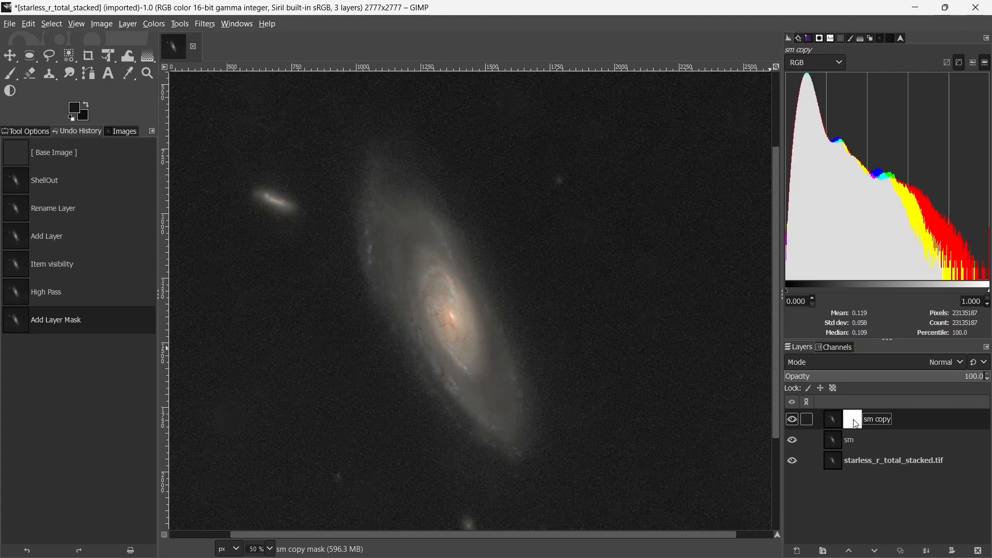
alt+click(855, 421)
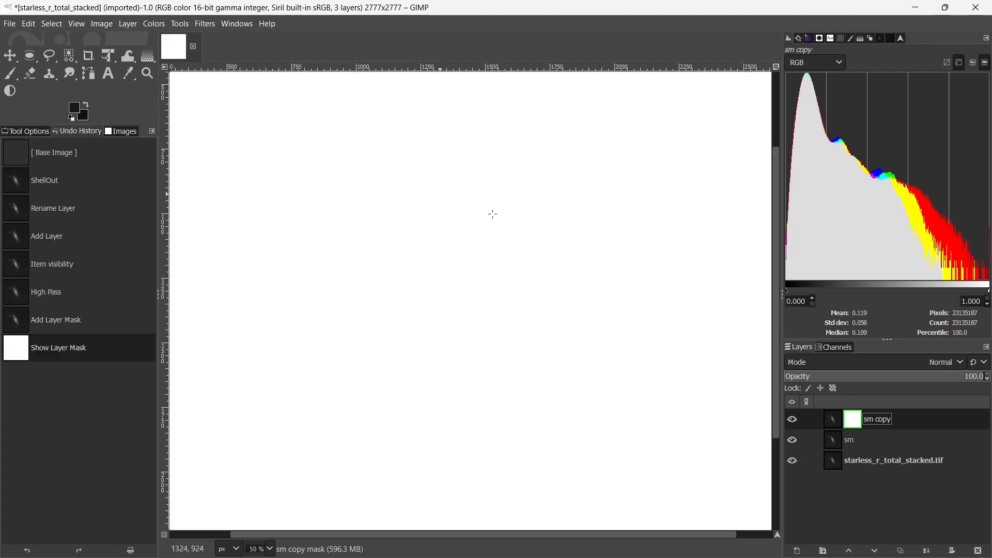
alt+click(855, 424)
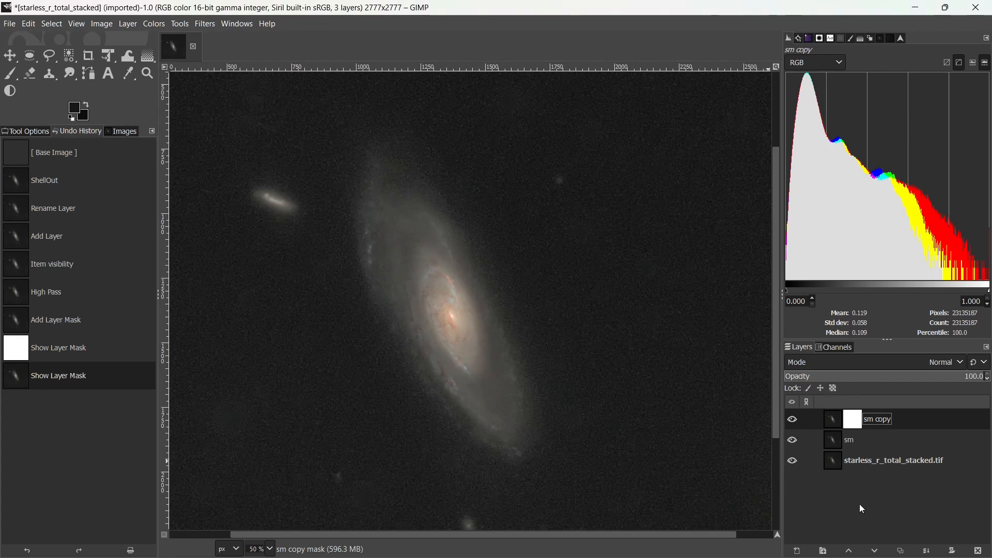
Copy the entire sm layer into the sm copy layer mask, anchor the pasted selection, and show the mask on the canvas
click(855, 442)
key(ctrl+a)
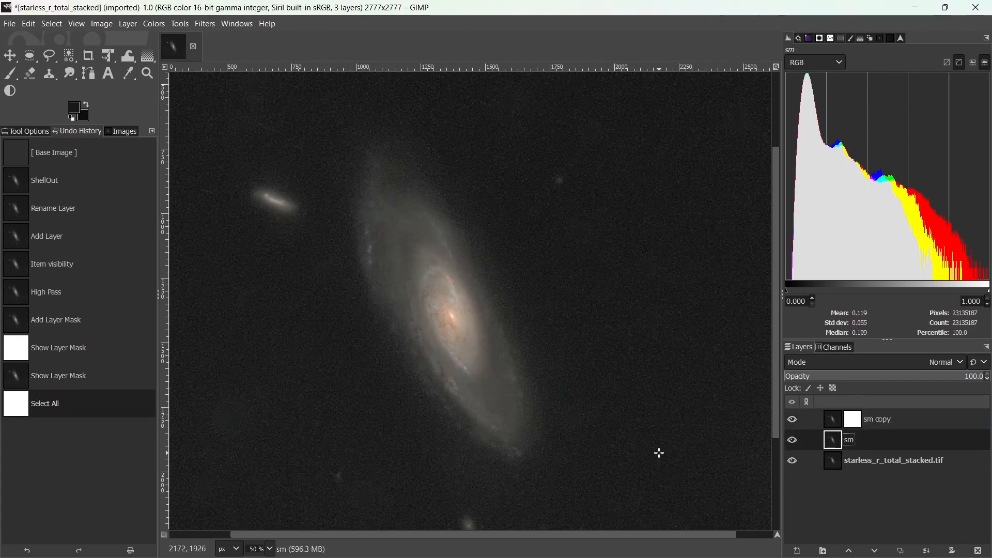
key(ctrl+c)
click(874, 426)
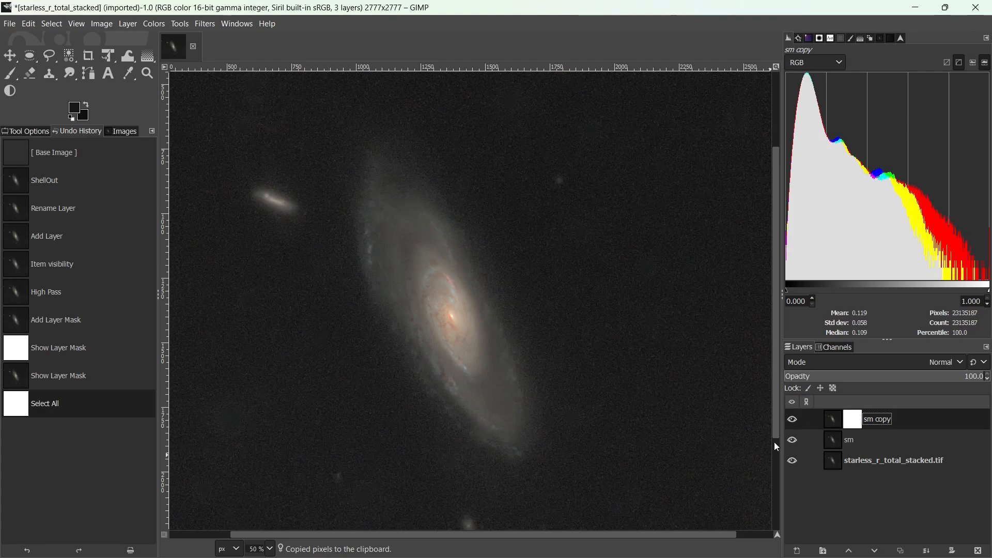
key(ctrl+v)
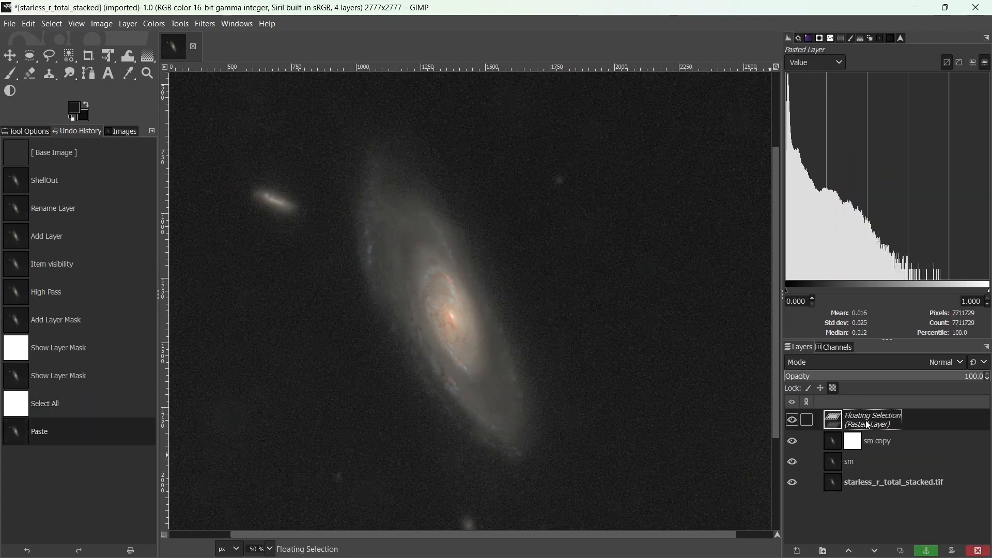
click(928, 551)
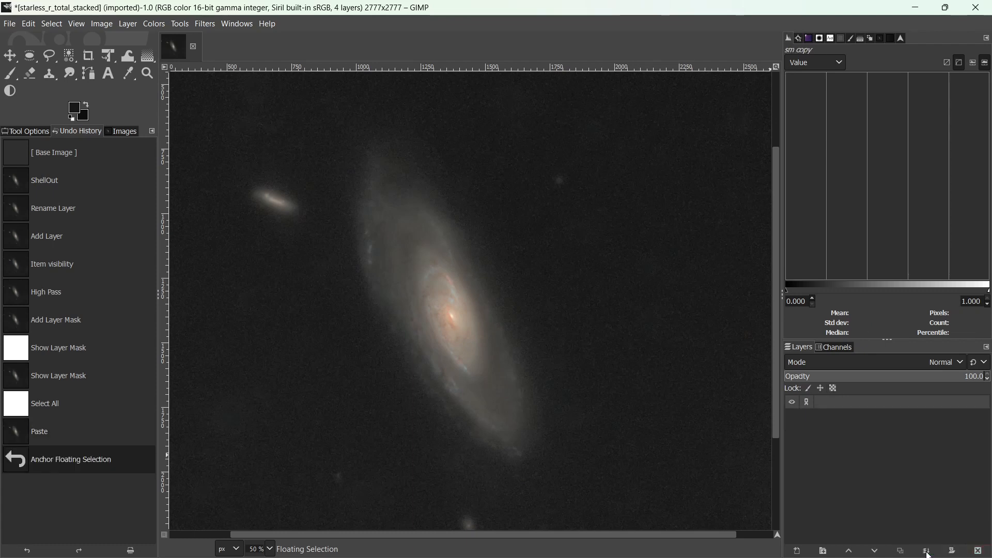
click(854, 422)
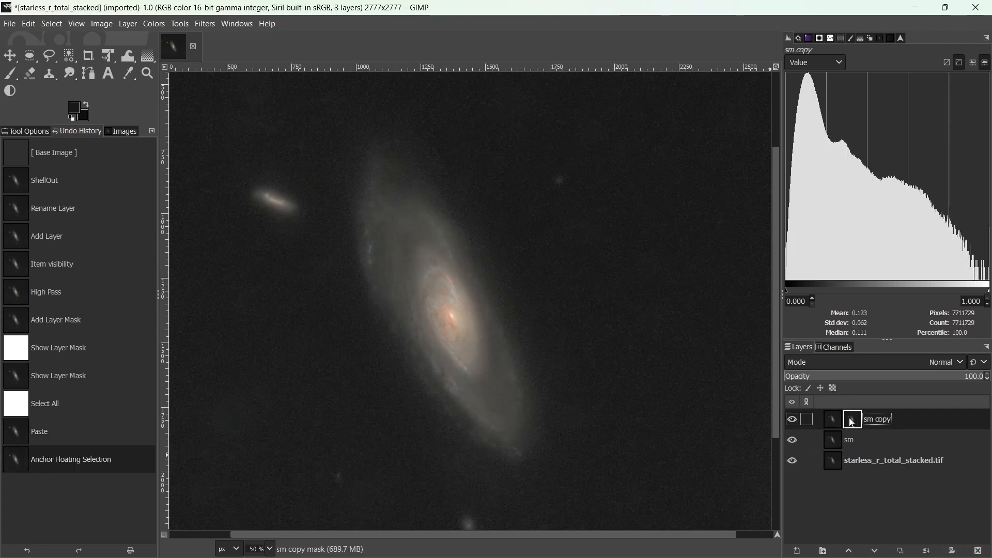
alt+click(852, 423)
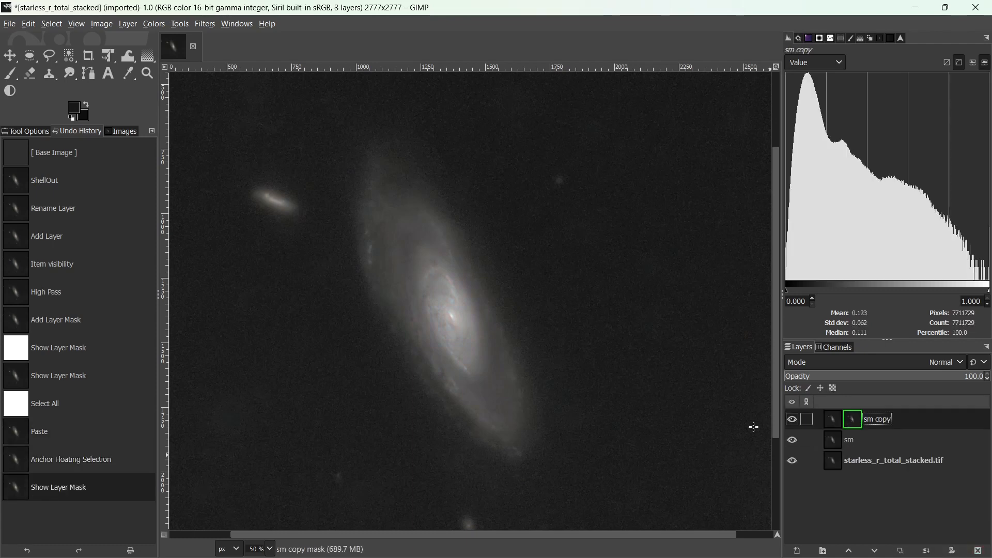
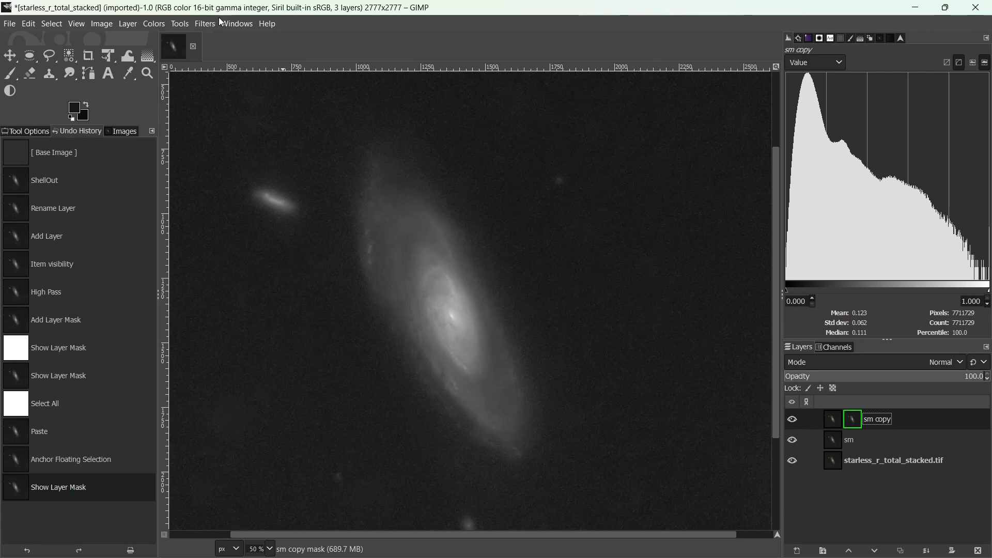
Increase the mask's contrast with a Curves S-shape, using points at input 17.64, output 15.83 and input 40.88, output 70.98
click(153, 24)
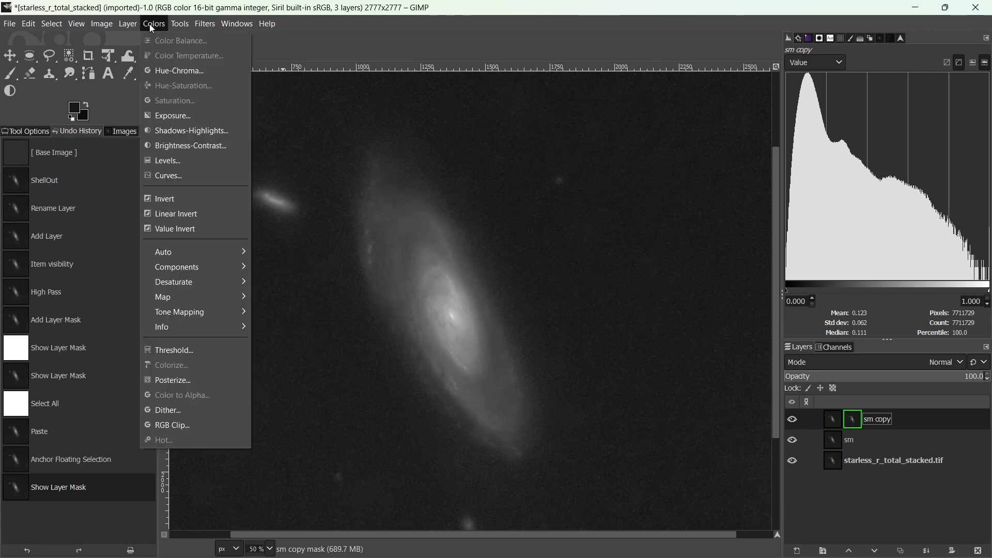
click(166, 176)
drag(239, 200, 186, 186)
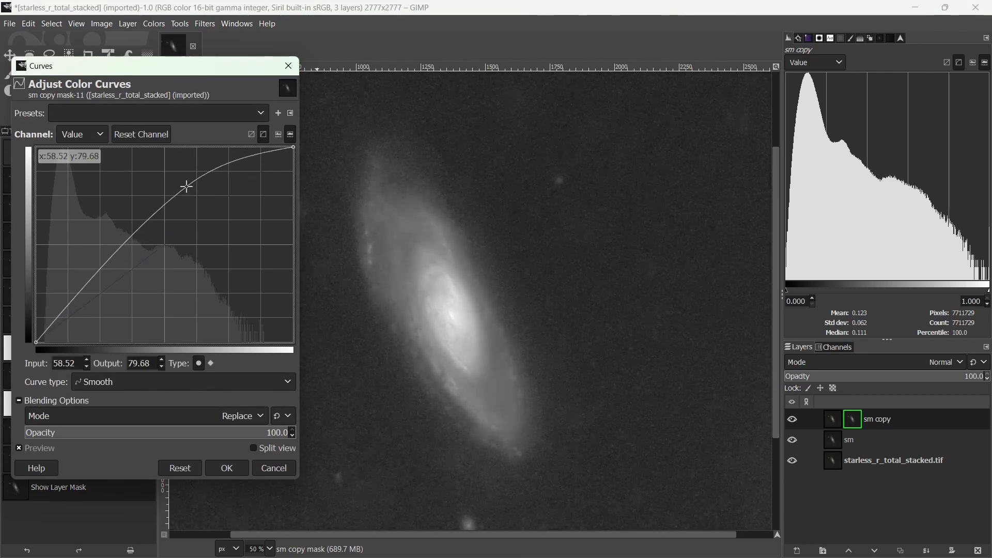
mouse_move(74, 298)
mouse_down()
mouse_move(95, 314)
mouse_move(81, 312)
mouse_up()
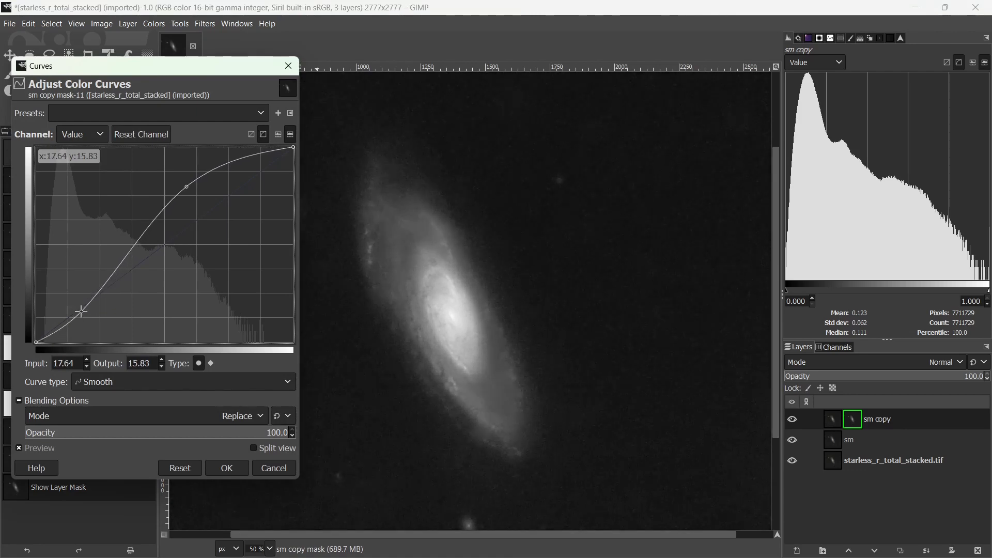
drag(187, 187, 138, 206)
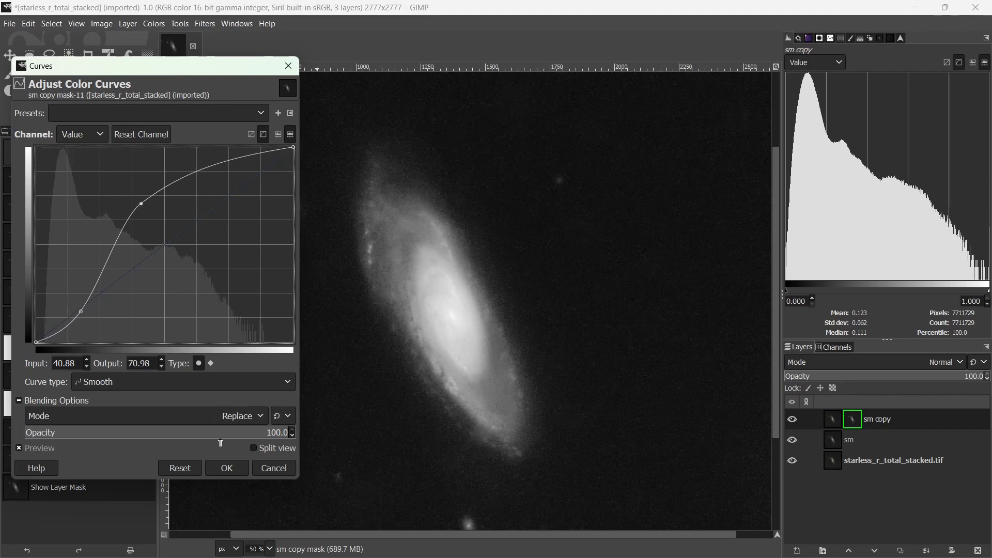
click(227, 468)
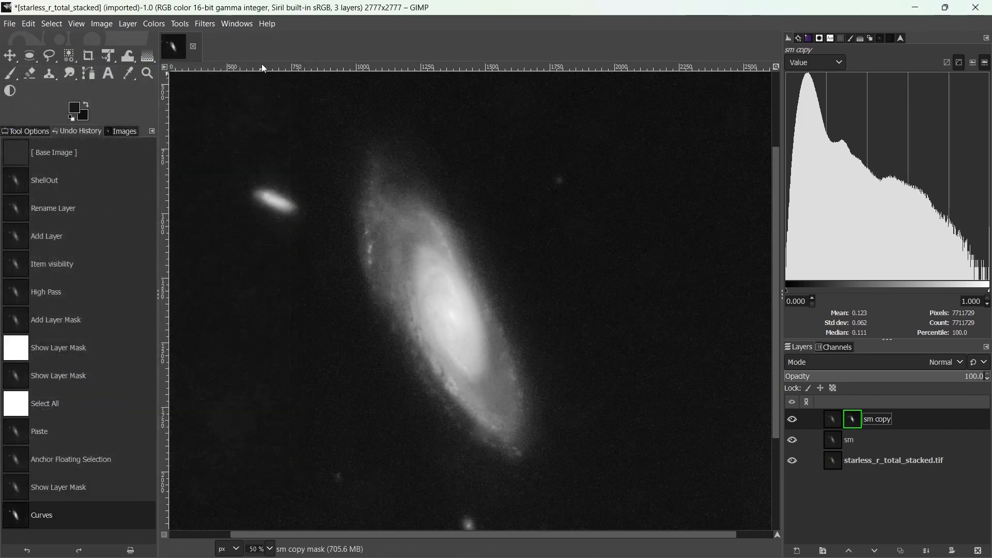
Soften the sm copy mask with a Gaussian Blur well above the default size, equal in X and Y
click(205, 23)
mouse_move(239, 113)
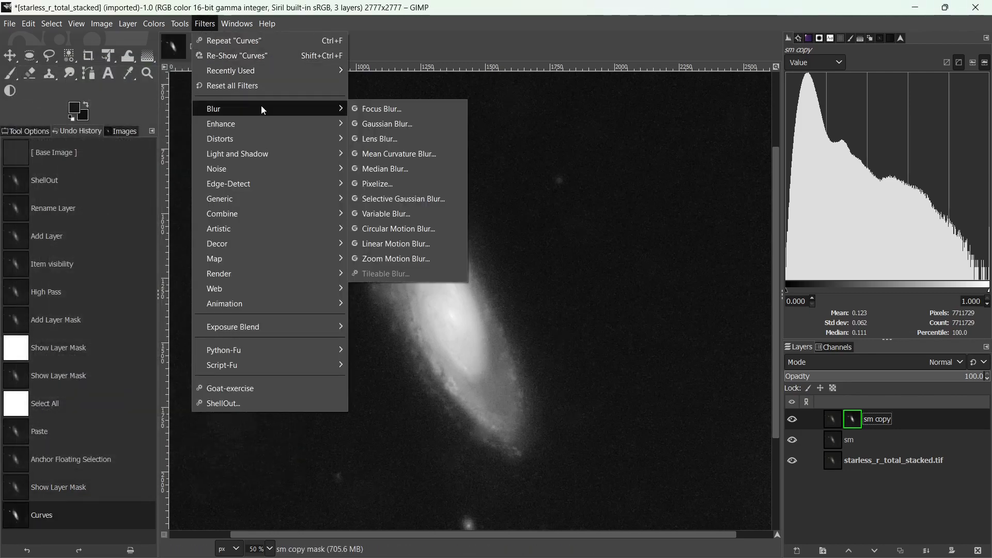
click(374, 136)
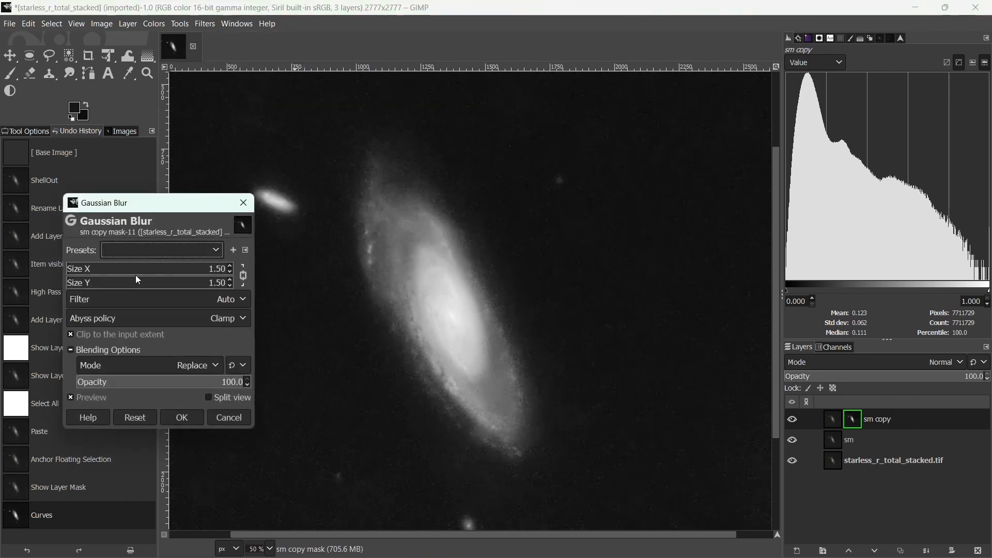
click(75, 270)
click(77, 270)
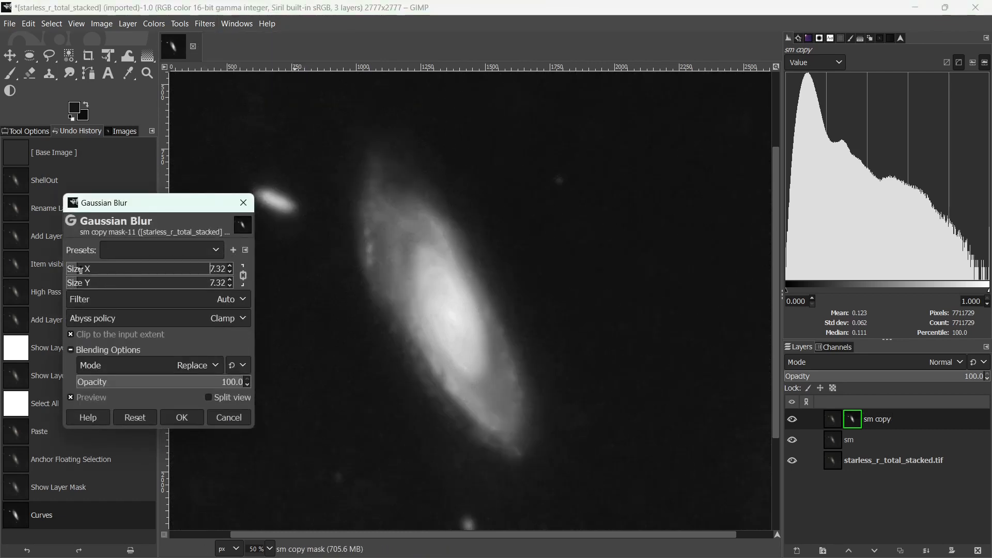
click(81, 270)
click(187, 417)
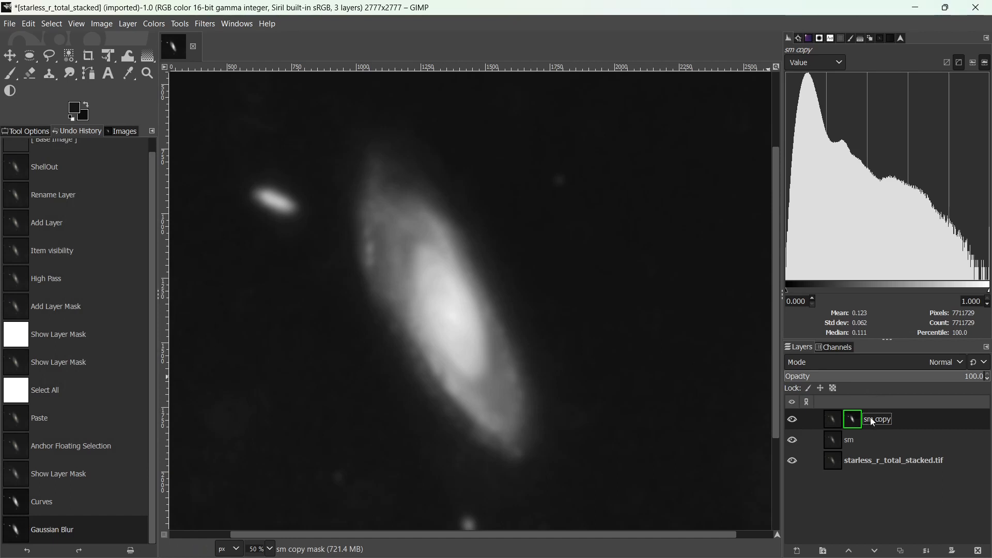
Return from the mask to the image view and compare the galaxy core with the sm copy layer hidden and shown
alt+click(856, 418)
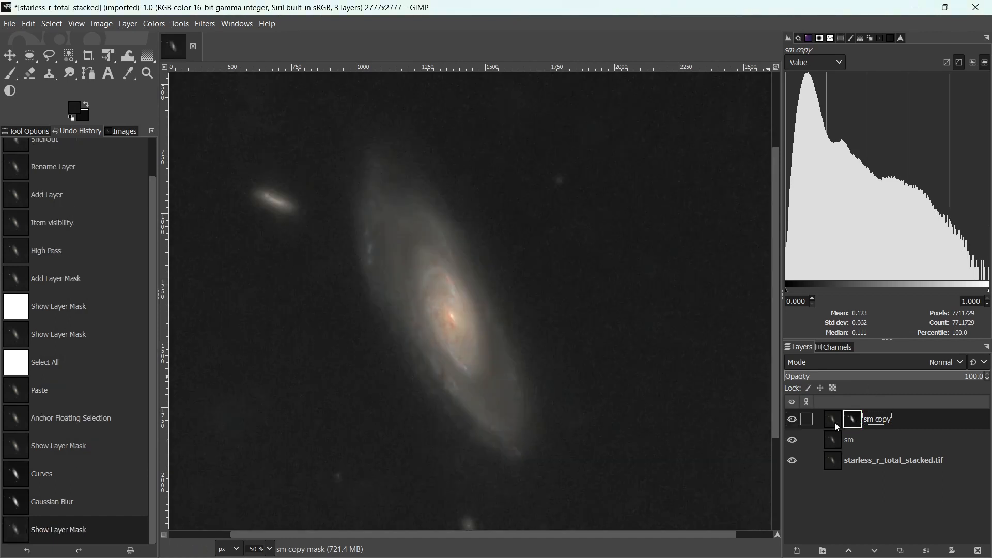
click(793, 419)
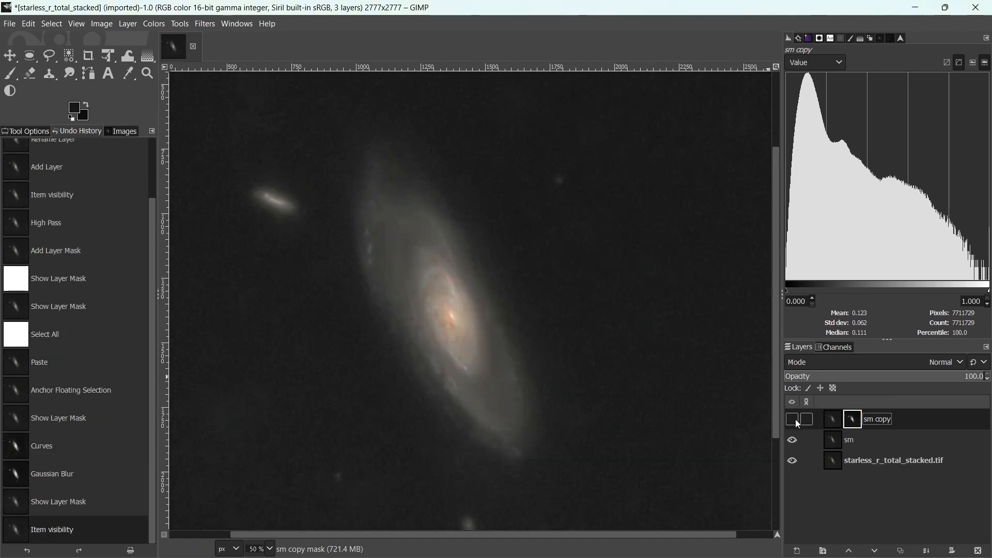
scroll(497, 344, up, 2)
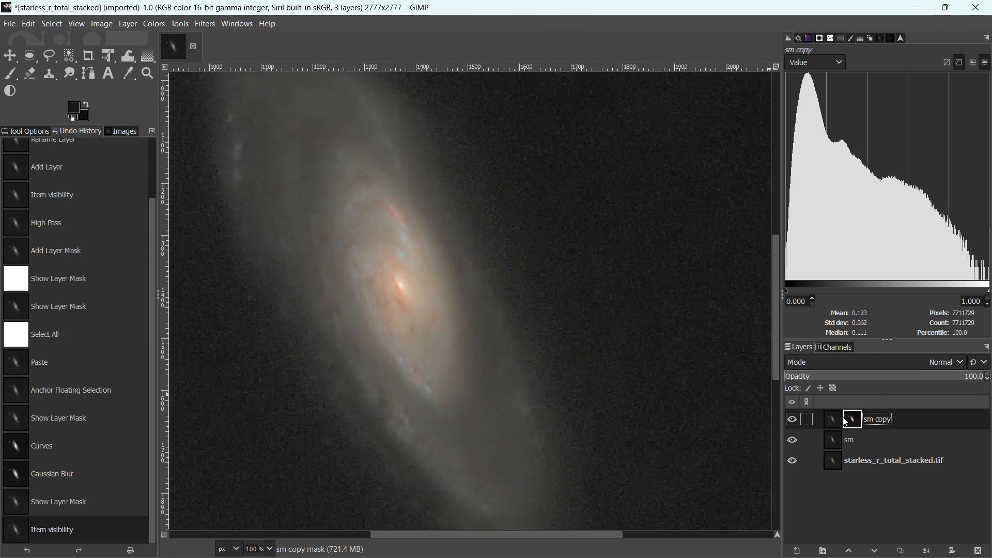
Paint white over the galaxy's core and spiral arm details on the sm copy mask with a size 125 Paintbrush, setting Force to 42
click(10, 76)
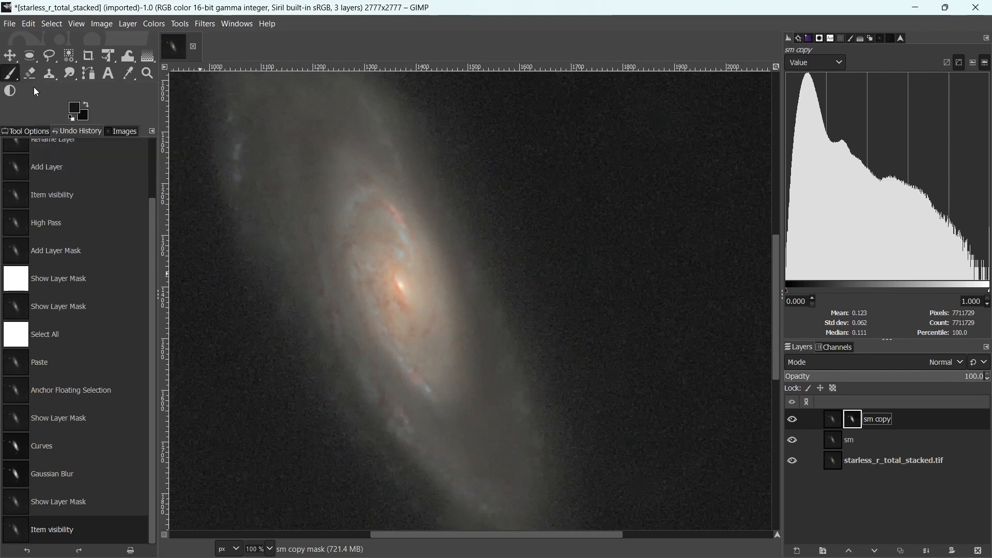
key(d)
key(x)
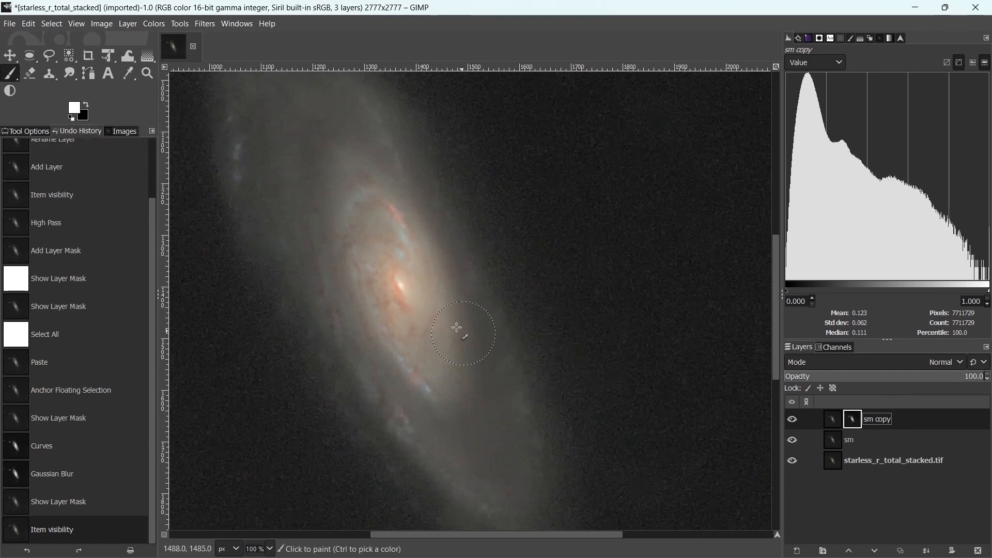
mouse_move(359, 233)
mouse_down()
mouse_move(398, 280)
mouse_move(396, 333)
mouse_move(417, 377)
mouse_move(432, 383)
mouse_up()
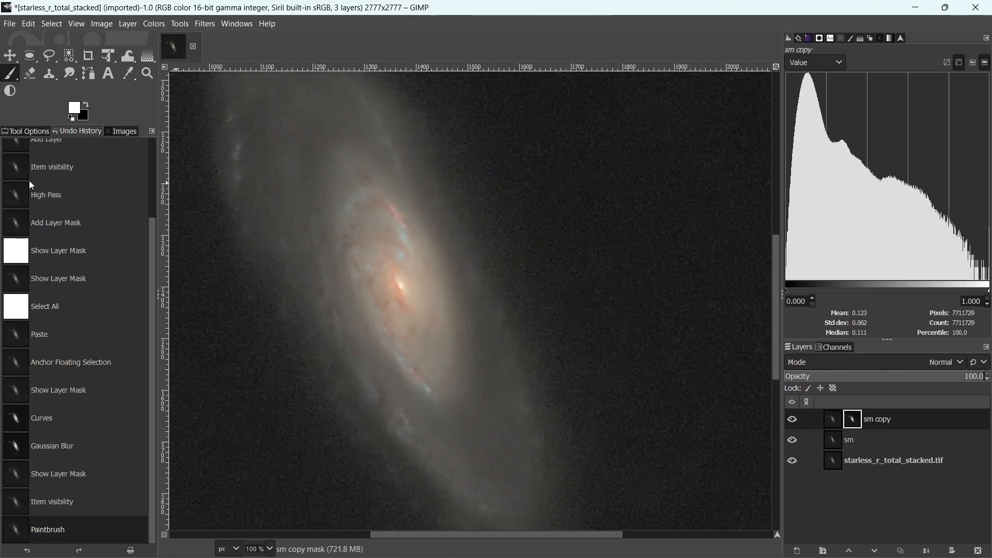
click(34, 134)
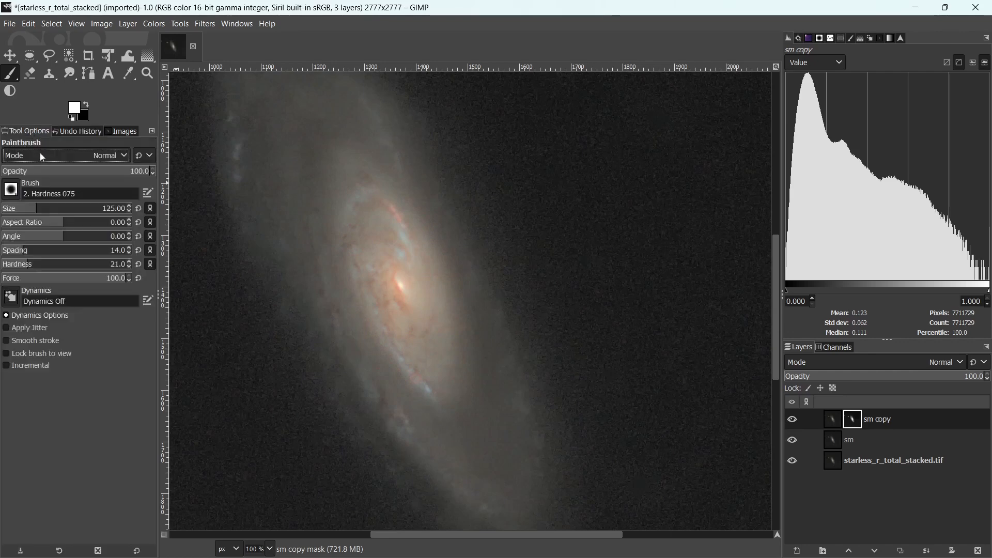
click(55, 277)
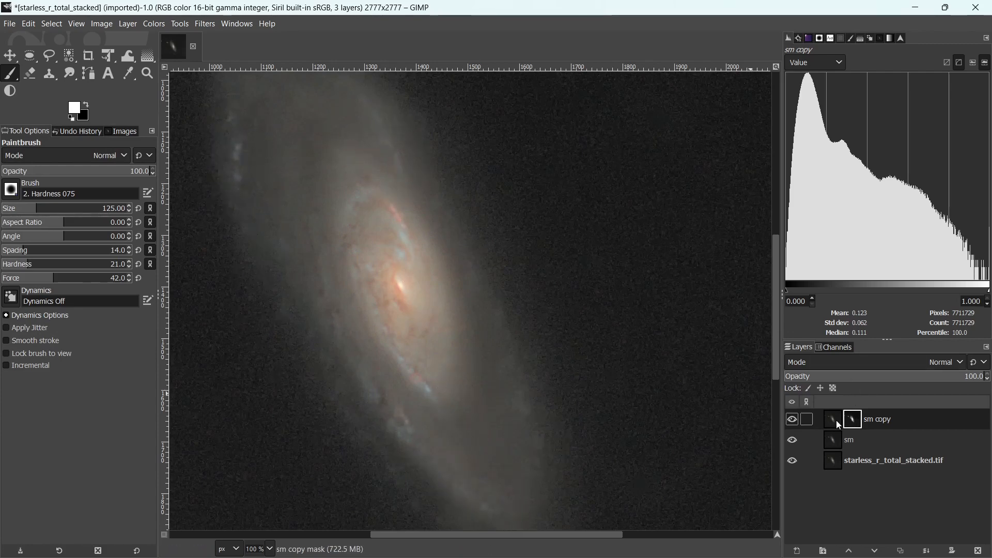
Inspect the painted sm copy mask and compare the image with the sm copy layer hidden and shown
alt+click(853, 422)
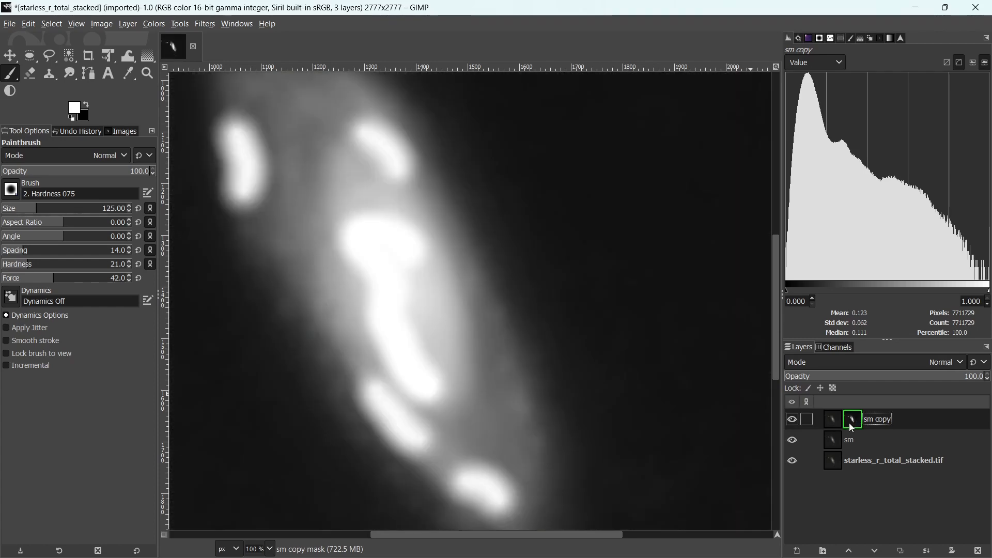
alt+click(850, 424)
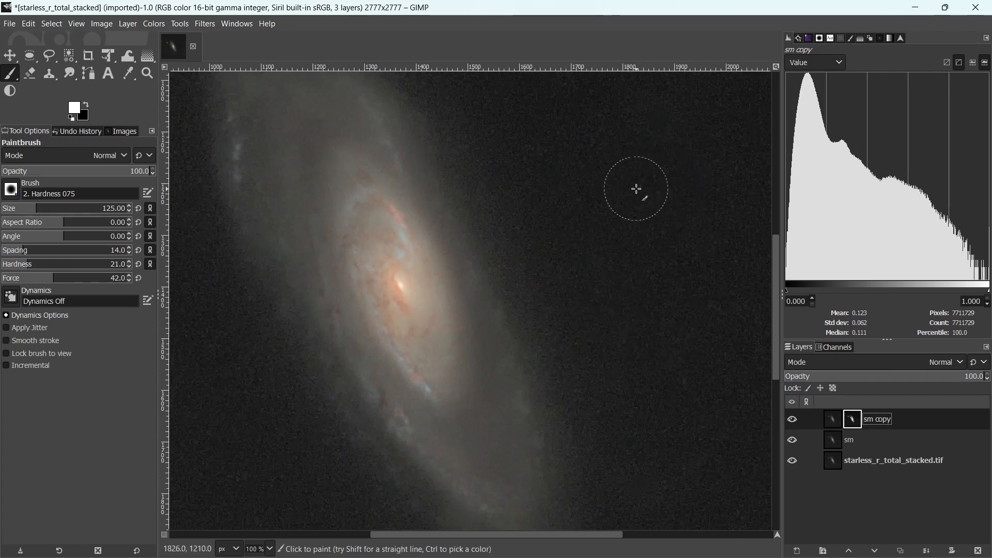
click(793, 420)
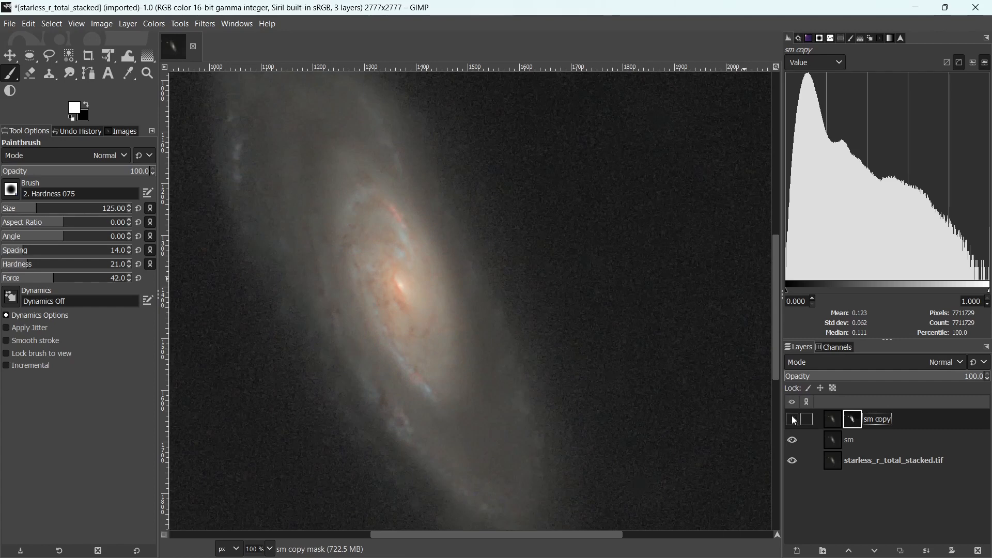
alt+click(853, 421)
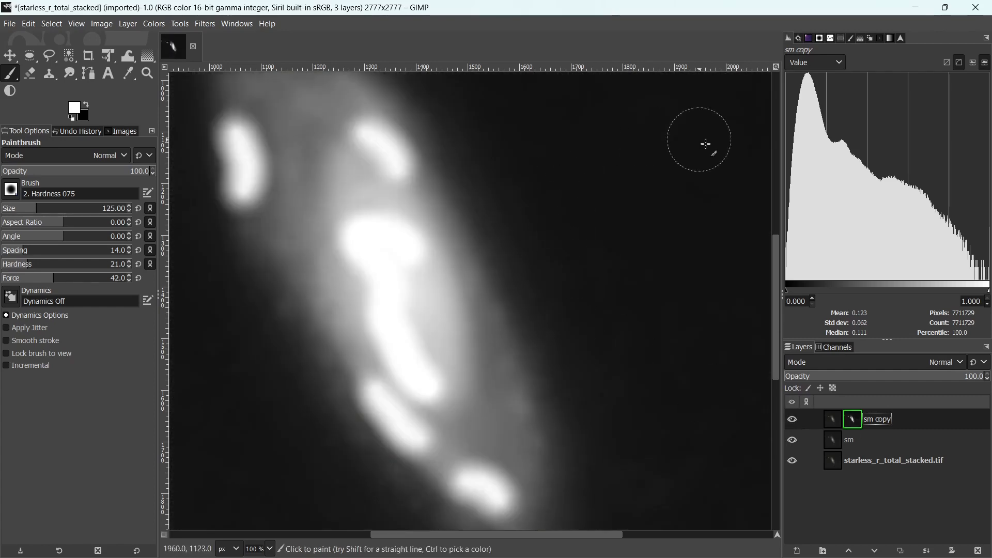
alt+click(851, 422)
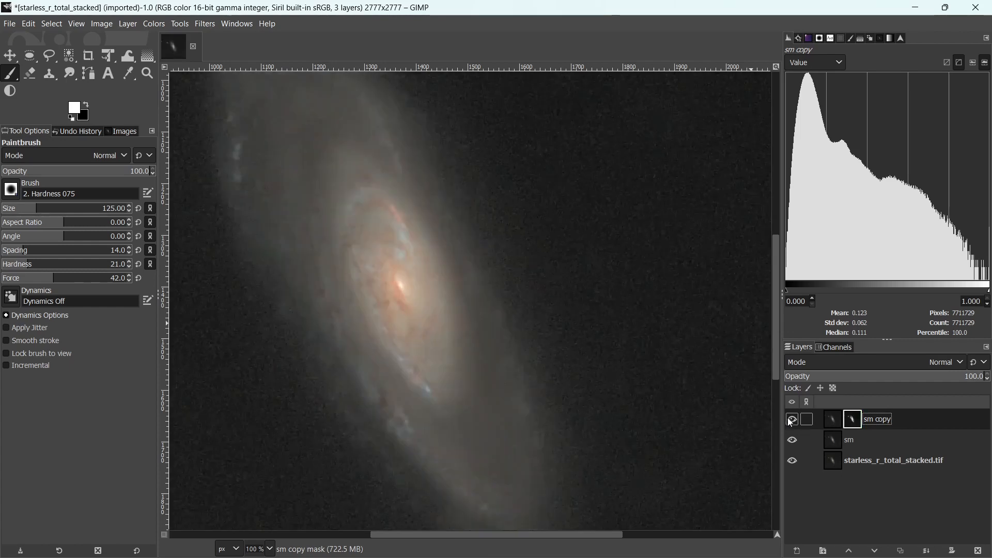
Flatten the image and choose to export it over the existing starless_r_total_stacked.tif in the tutorial folder
right_click(880, 461)
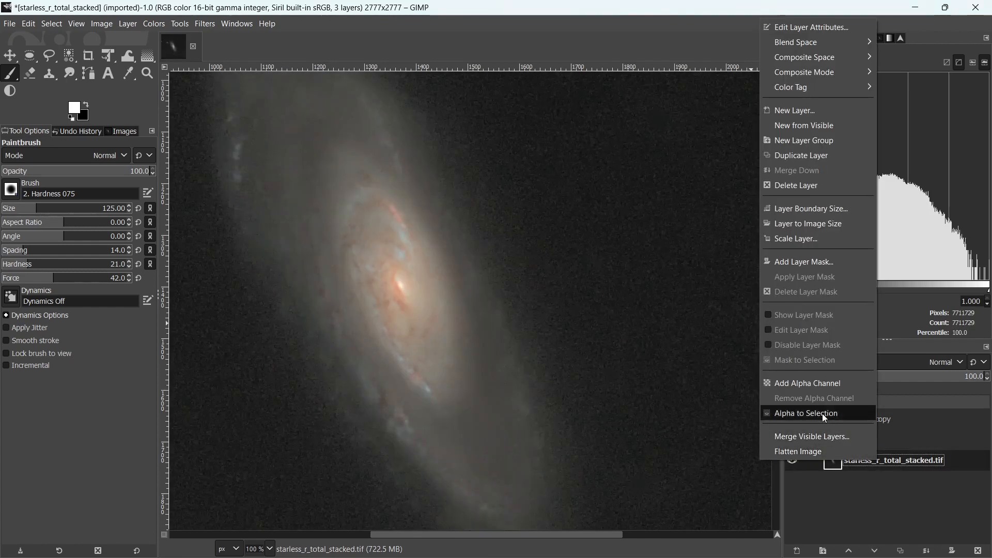
click(799, 451)
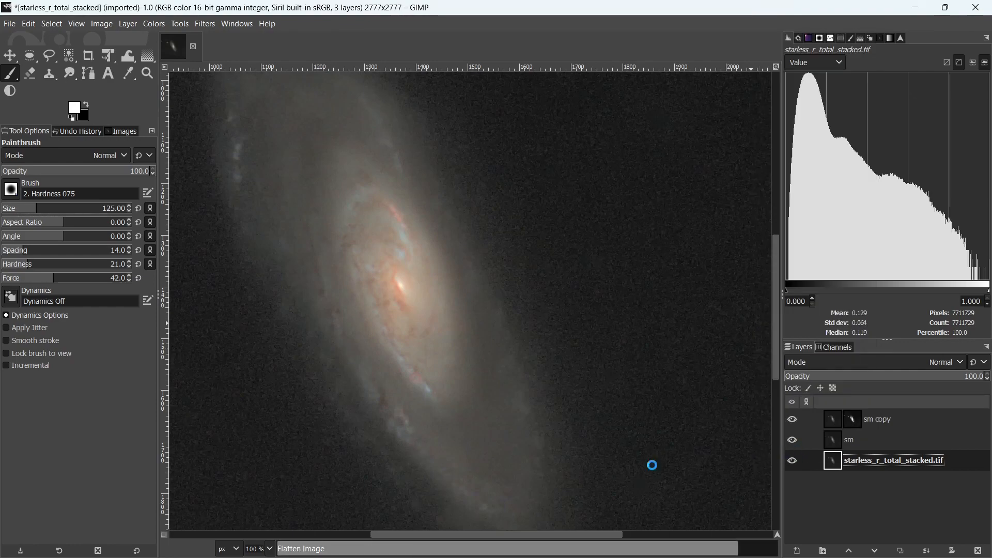
click(10, 24)
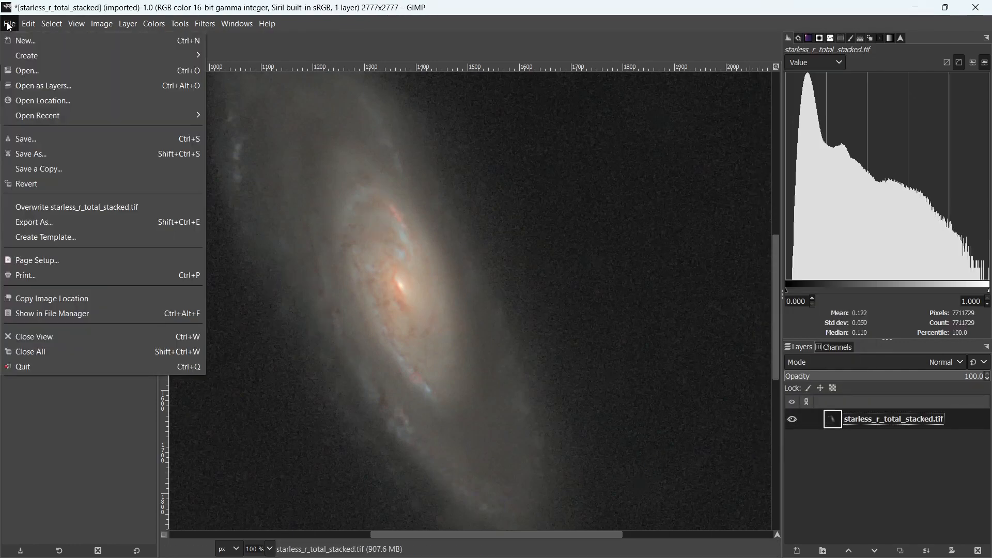
click(28, 223)
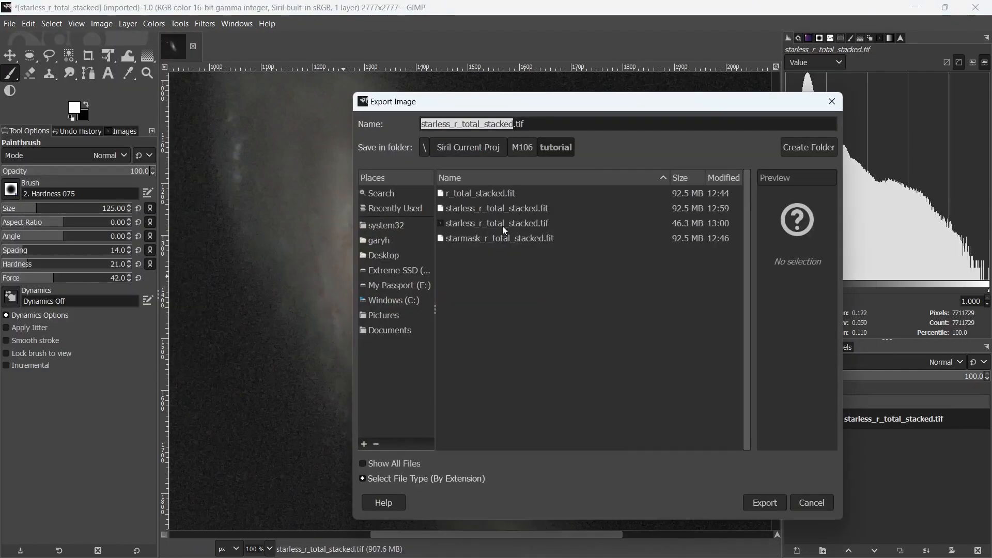
click(476, 227)
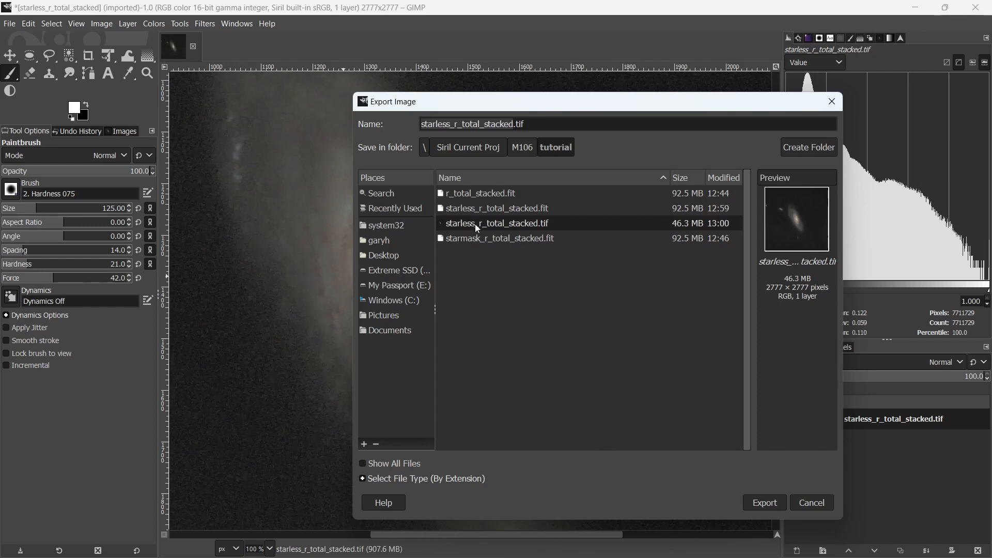
double_click(476, 224)
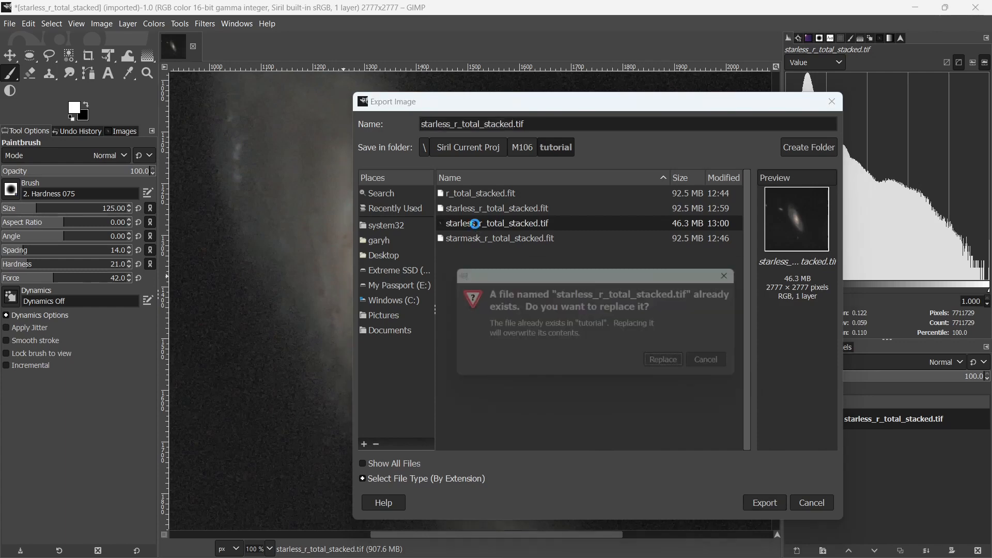
click(686, 368)
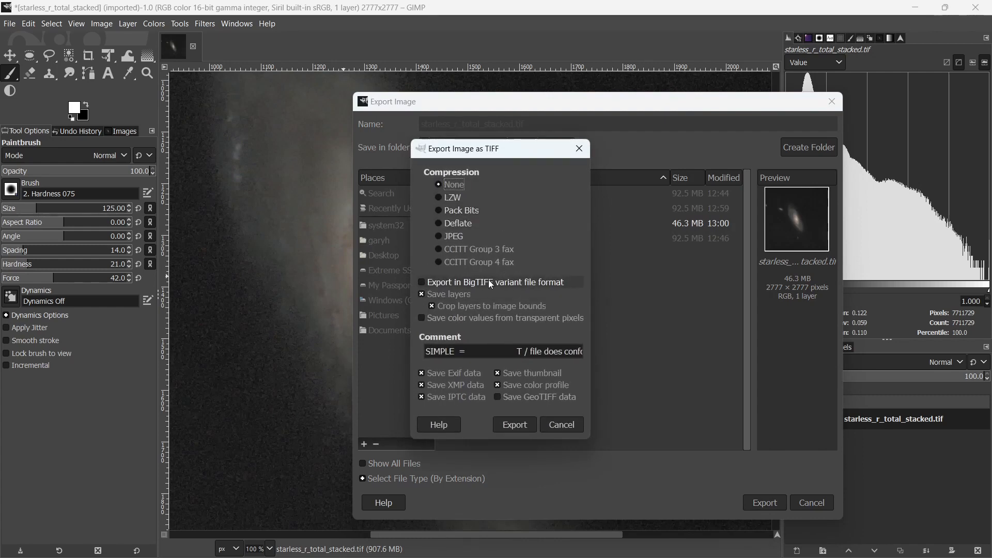
Export the TIFF uncompressed with saving of layers, Exif data and IPTC data turned off, keeping the thumbnail and color profile
click(423, 294)
click(422, 373)
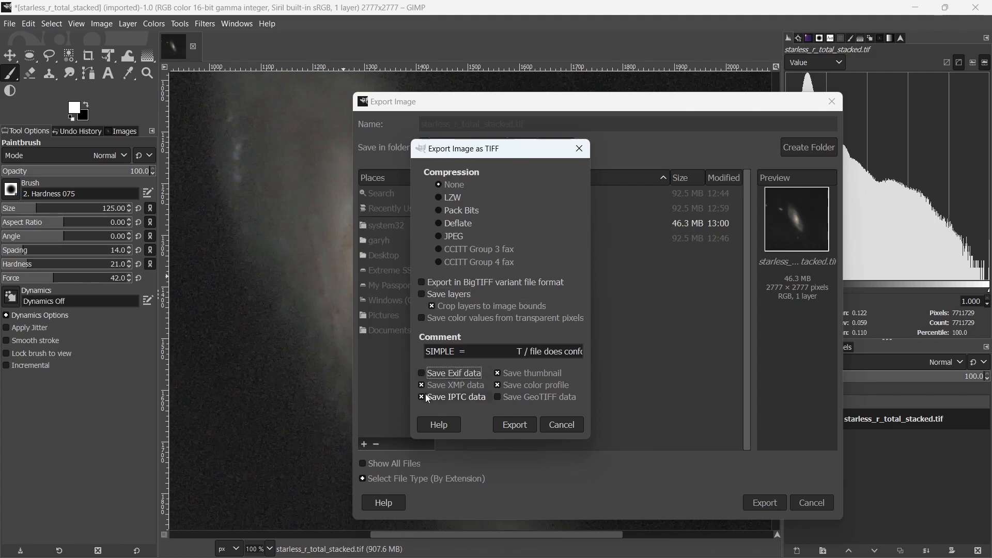
click(420, 398)
click(517, 374)
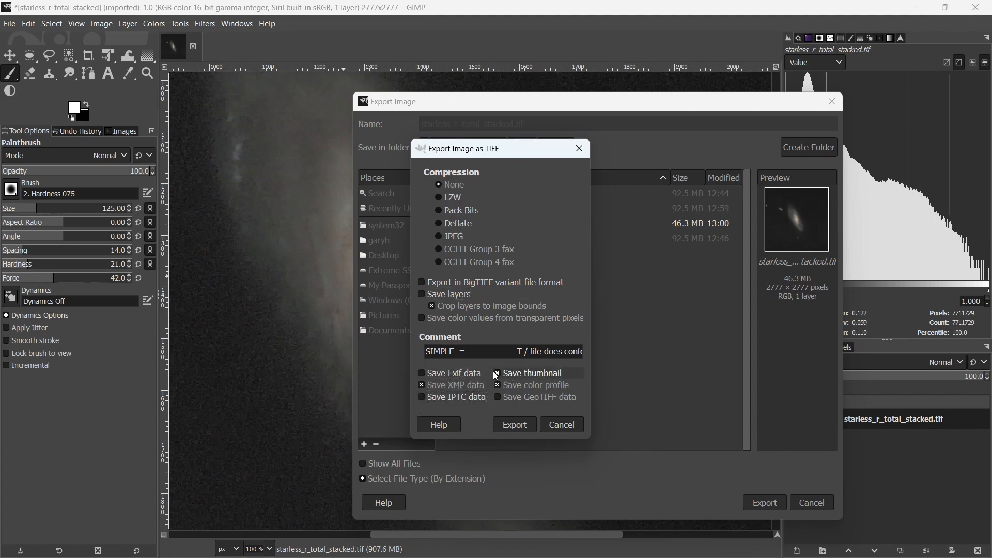
click(498, 374)
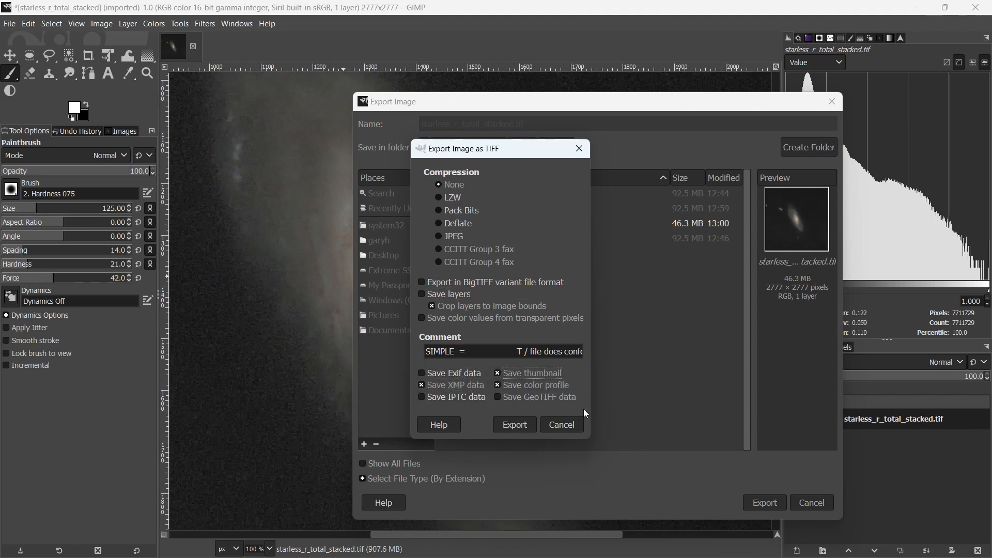
click(514, 425)
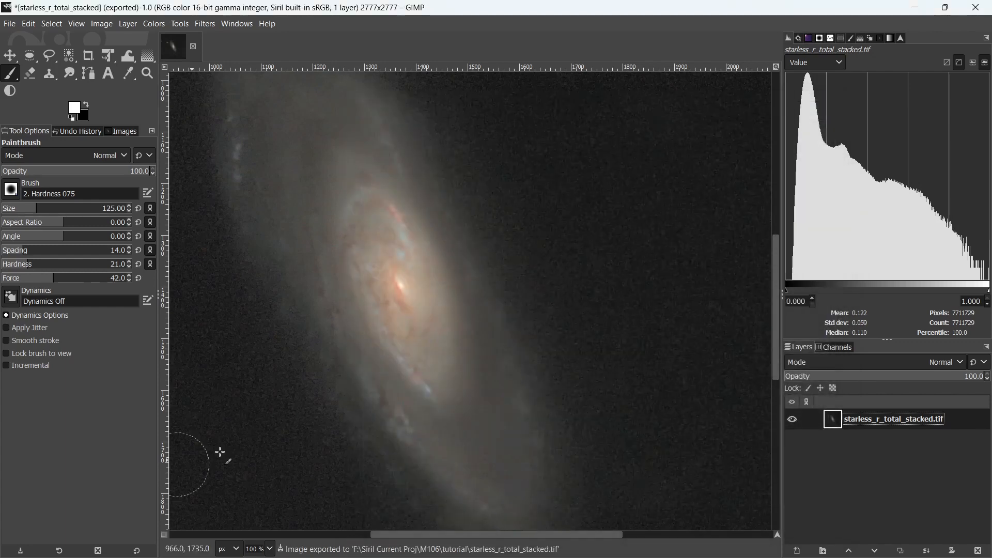
Quit GIMP discarding the unsaved changes, switch to Siril and open starless_r_total_stacked.tif
click(988, 5)
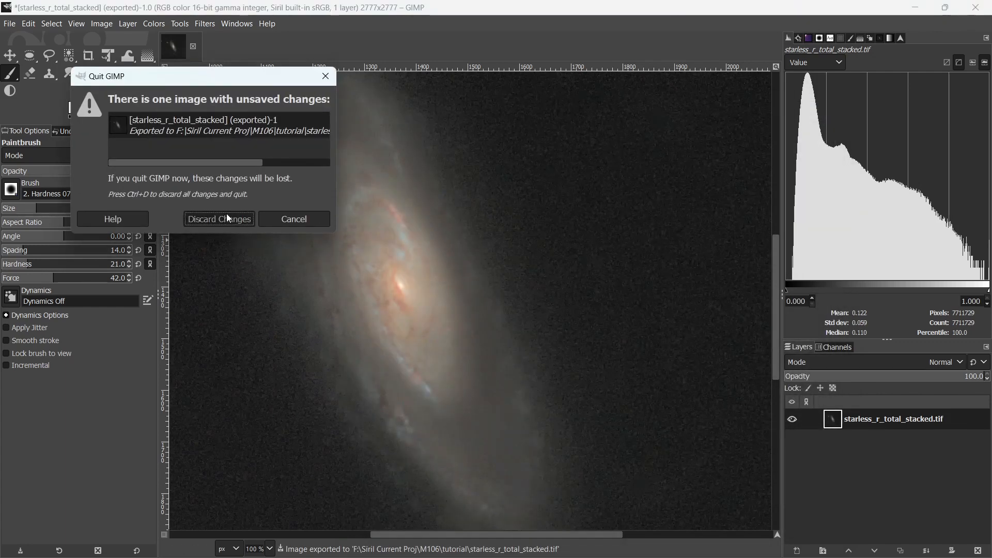
click(206, 217)
mouse_move(315, 557)
click(419, 543)
click(22, 13)
double_click(307, 122)
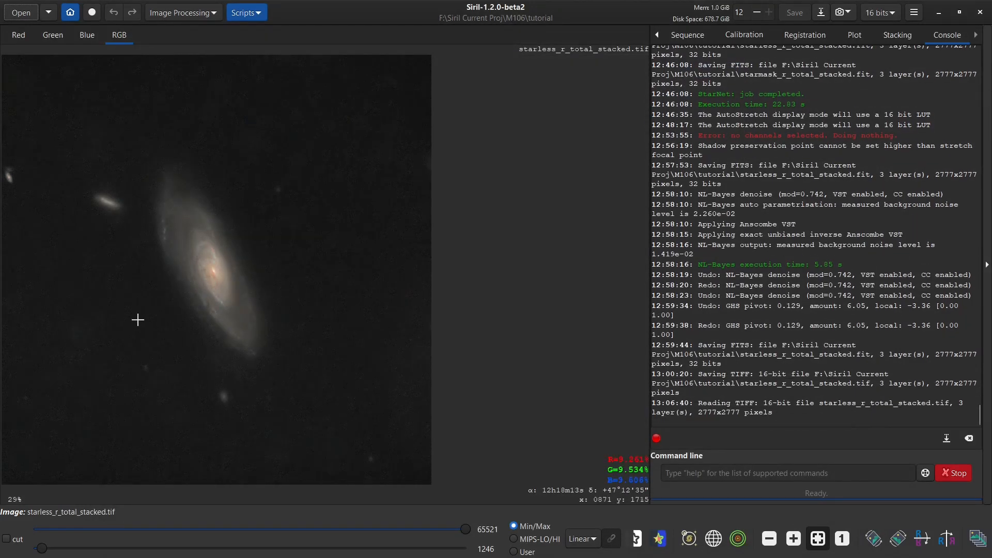
Examine the sharpened galaxy core and surrounding background up close and in the full frame
scroll(175, 279, up, 3)
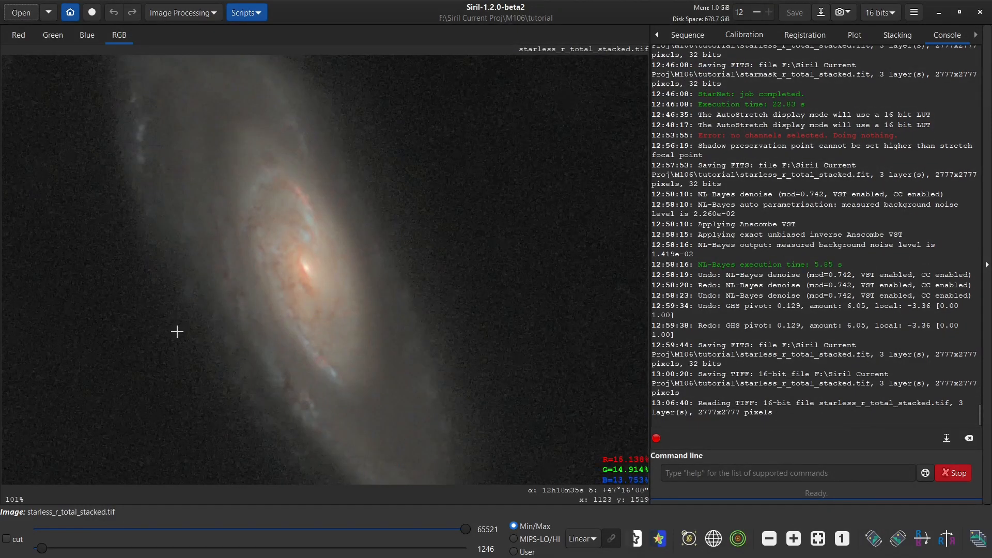
scroll(177, 331, down, 1)
scroll(177, 332, down, 1)
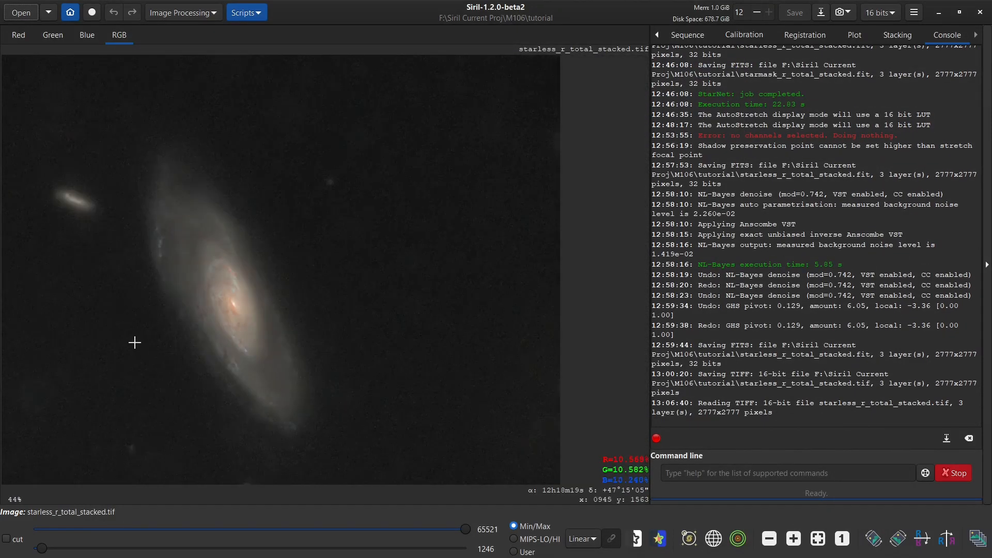
scroll(129, 343, up, 2)
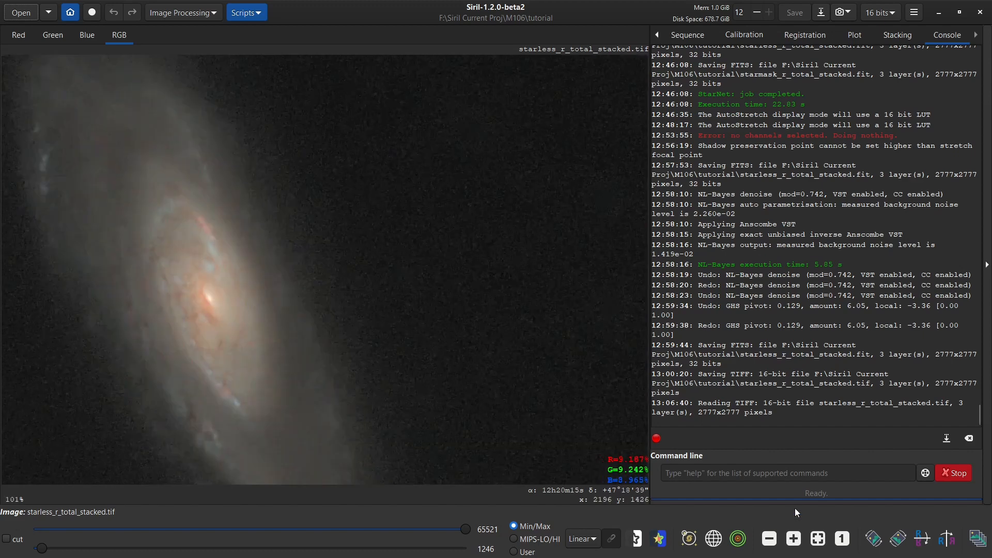
click(816, 538)
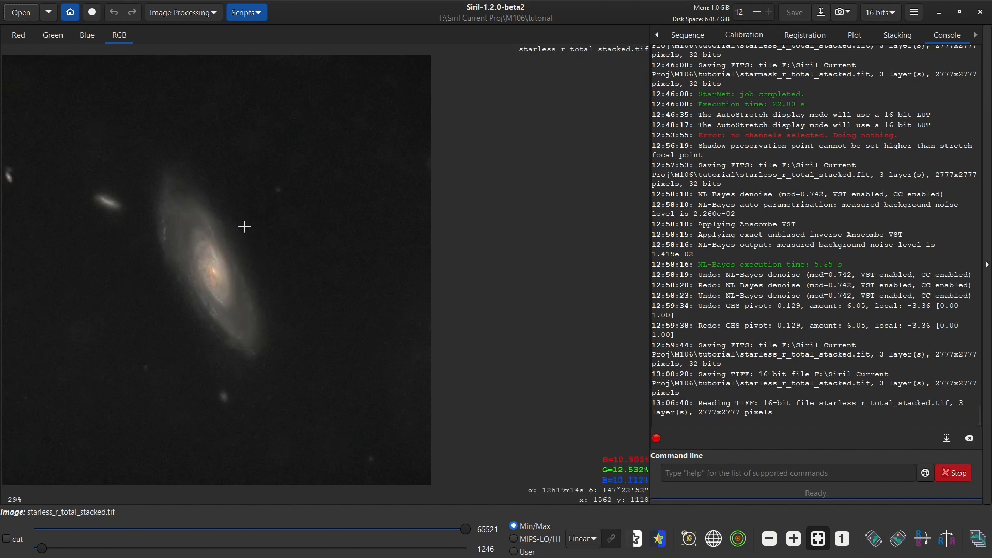
Convert the image to 32 bits and save it as GIMPED.fit in 32-bit floating point with MIPS-HI and MIPS-LO values embedded
click(883, 16)
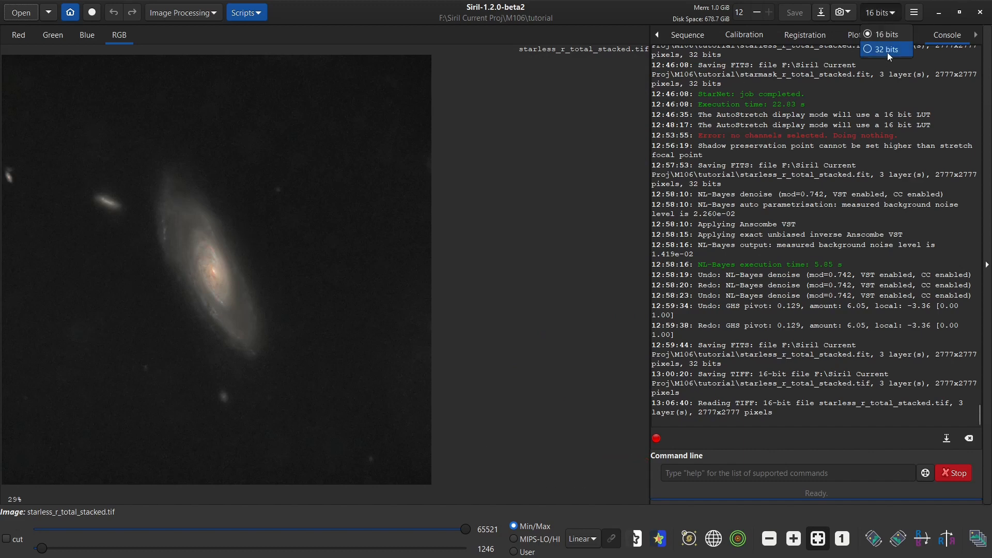
click(885, 50)
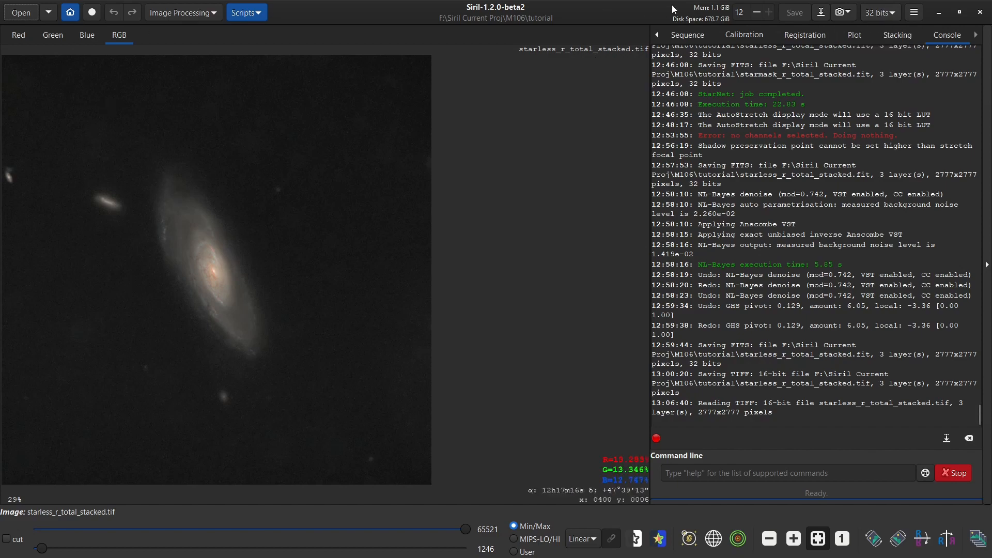
click(822, 12)
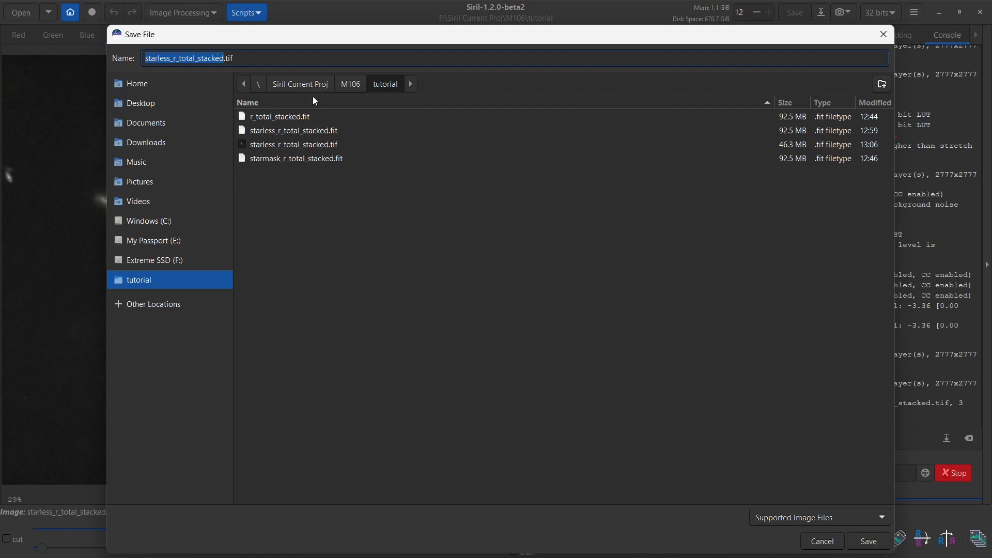
text(GIMP)
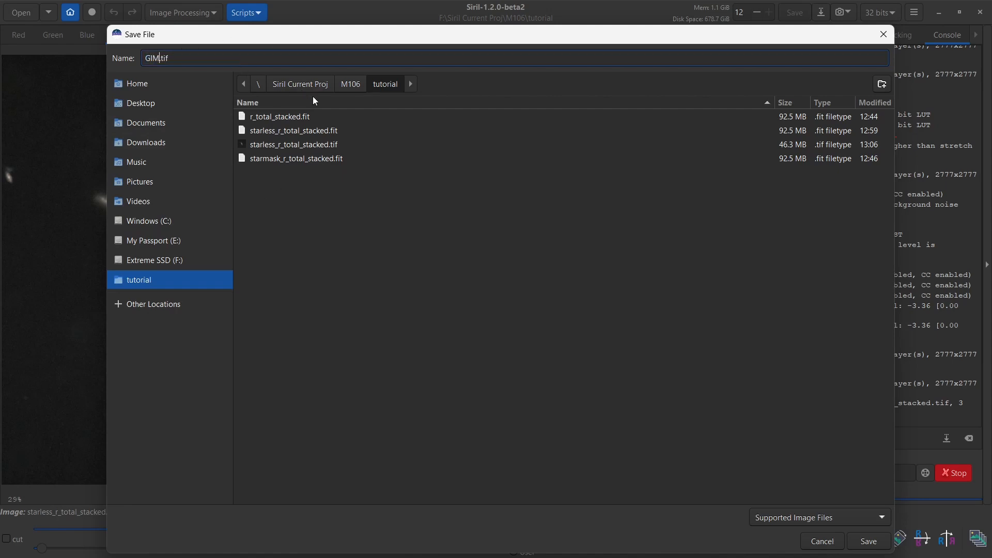
text(ED)
key(Right)
key(Right)
key(Right)
key(BackSpace)
key(BackSpace)
key(BackSpace)
text(fit)
key(Return)
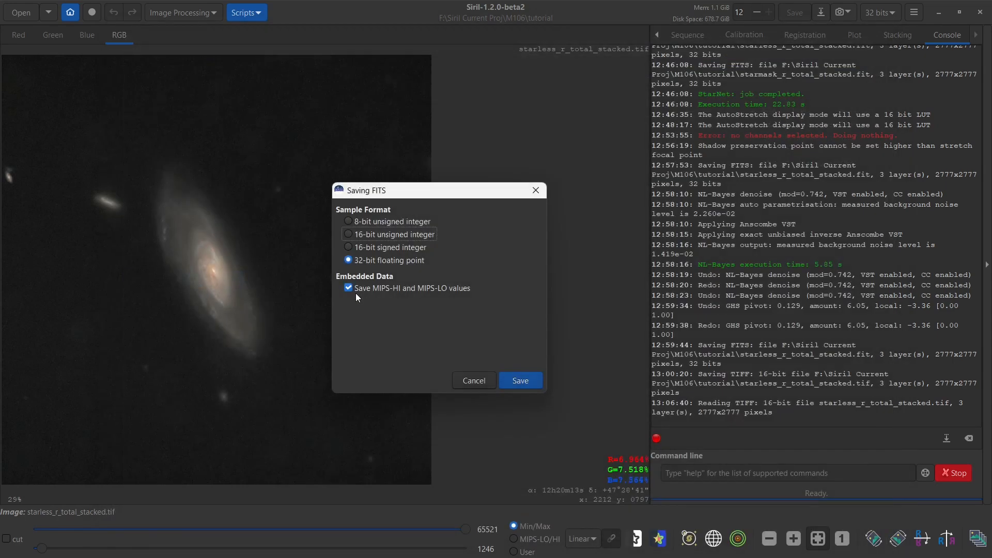
click(514, 386)
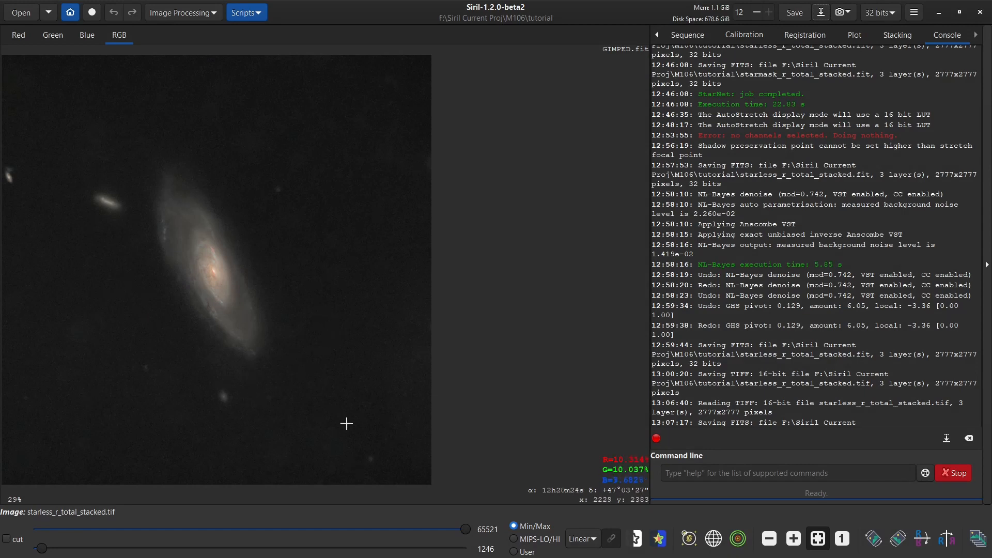
Check the image's astrometric data by showing the object name annotations, hiding them, and displaying the celestial coordinate grid
click(686, 546)
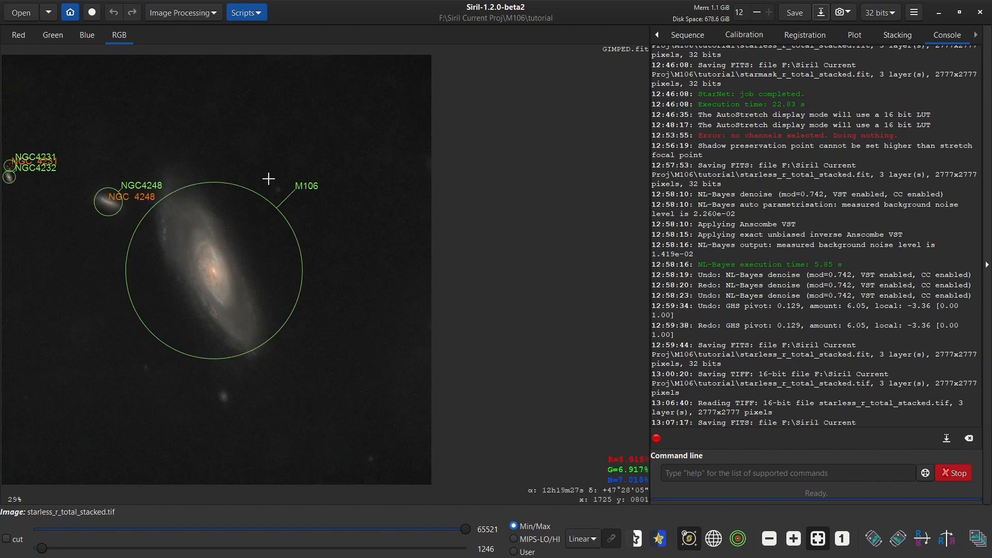
click(698, 540)
click(712, 541)
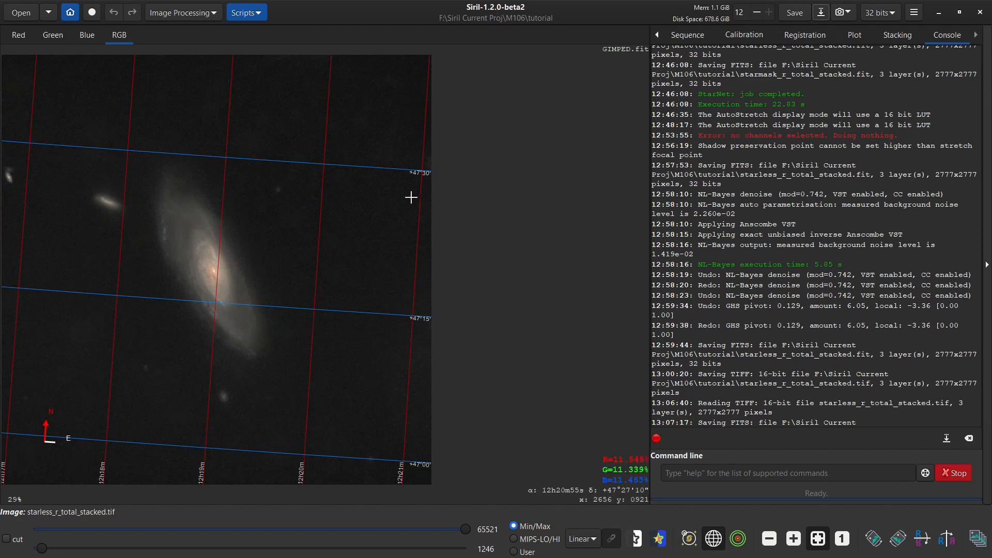
Hide the celestial coordinate grid, then show the object name annotations and hide them again
click(712, 546)
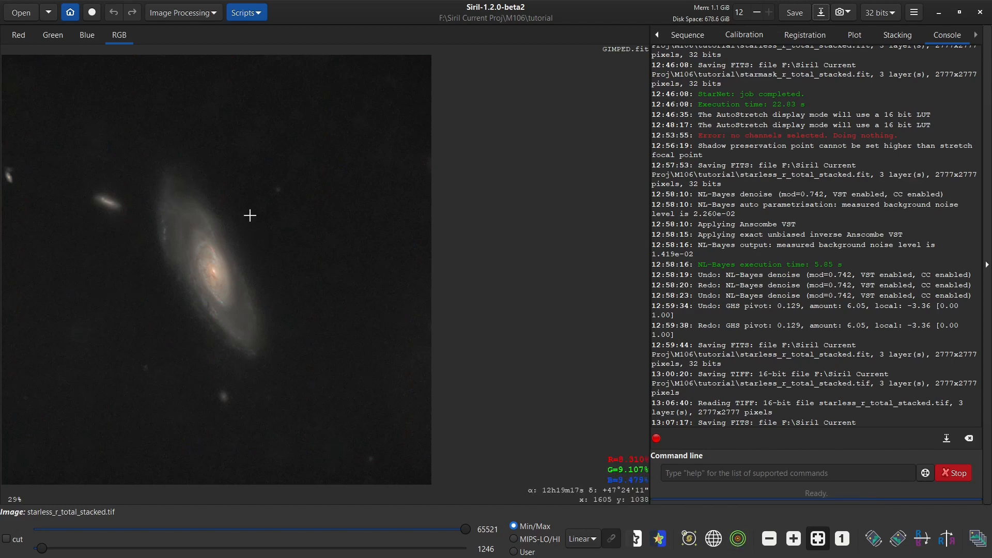
click(690, 540)
click(689, 540)
Start Star Recomposition with GIMPED.fit as the background image and starmask_r_total_stacked.fit as the star image, keeping the galaxy in view
click(163, 18)
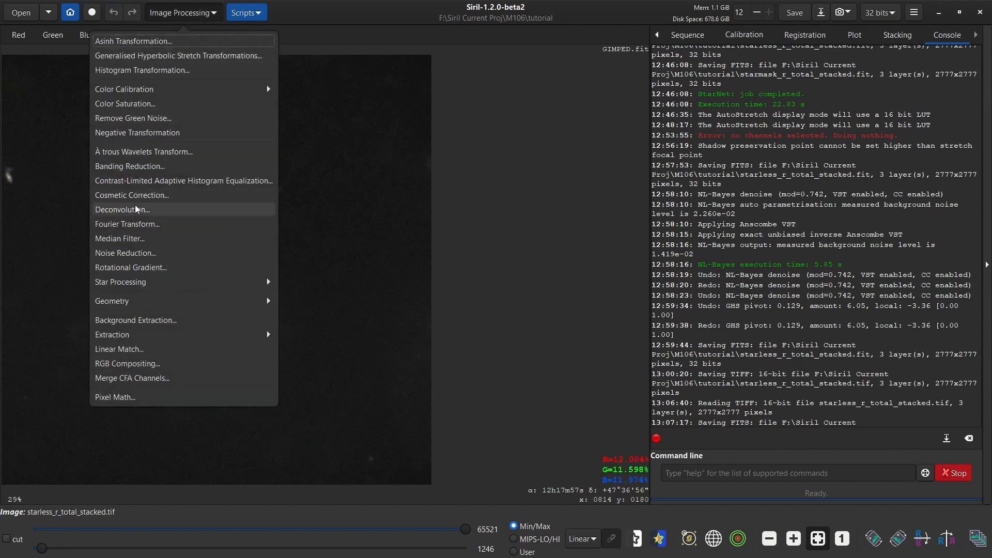
click(126, 284)
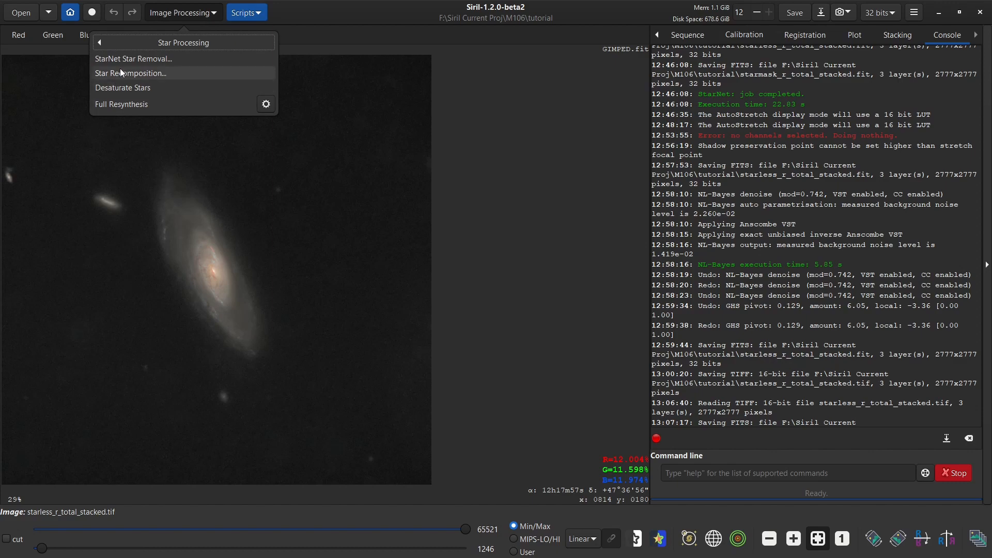
click(133, 73)
click(360, 162)
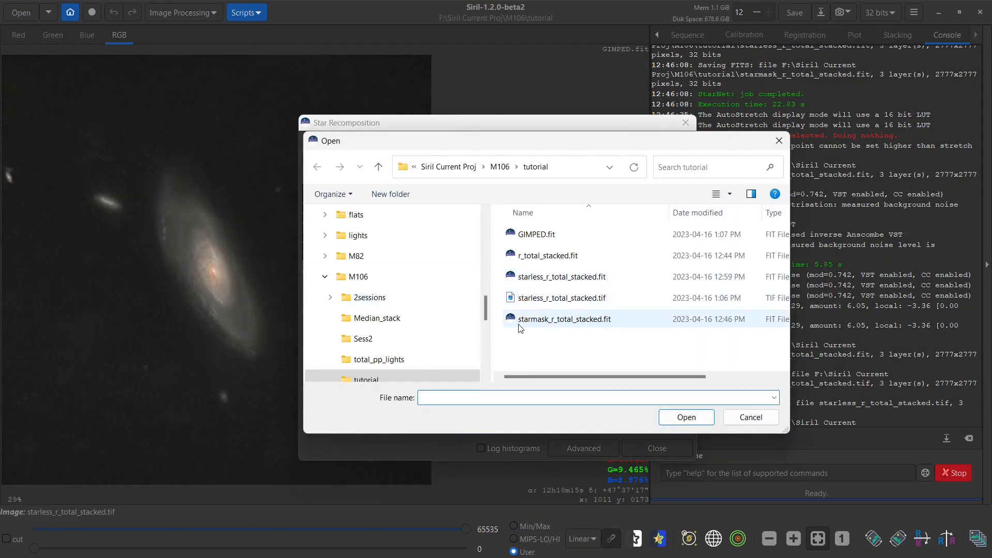
double_click(538, 237)
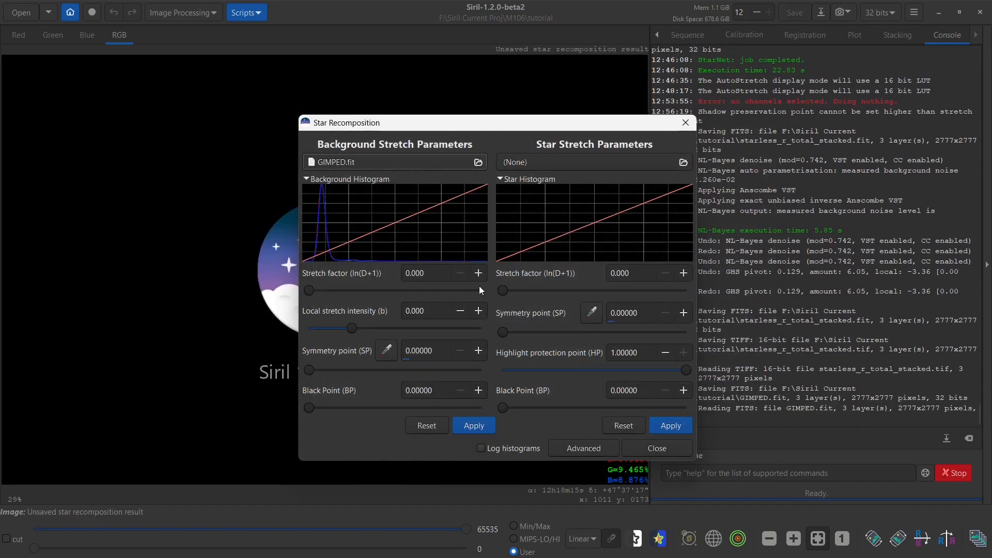
click(568, 163)
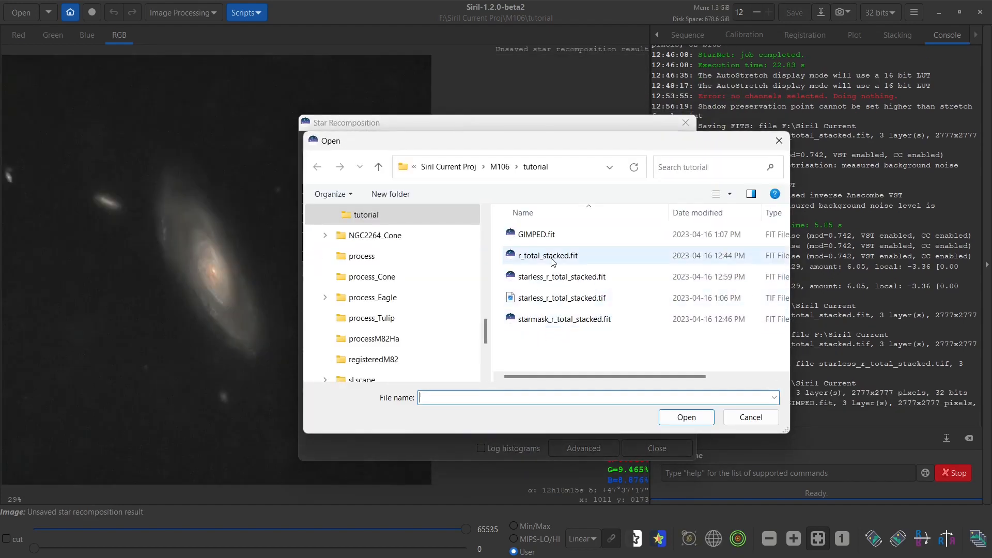
double_click(540, 321)
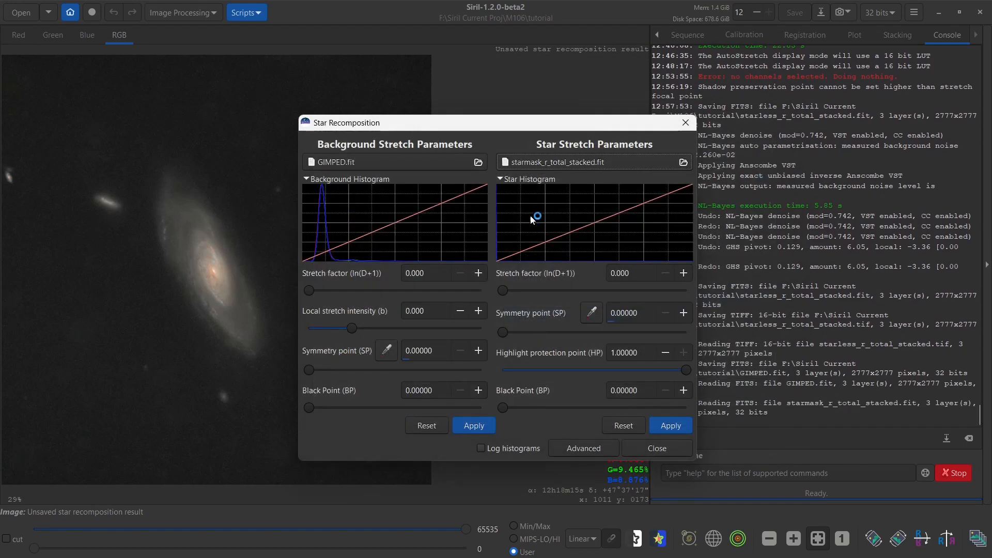
drag(532, 128, 691, 49)
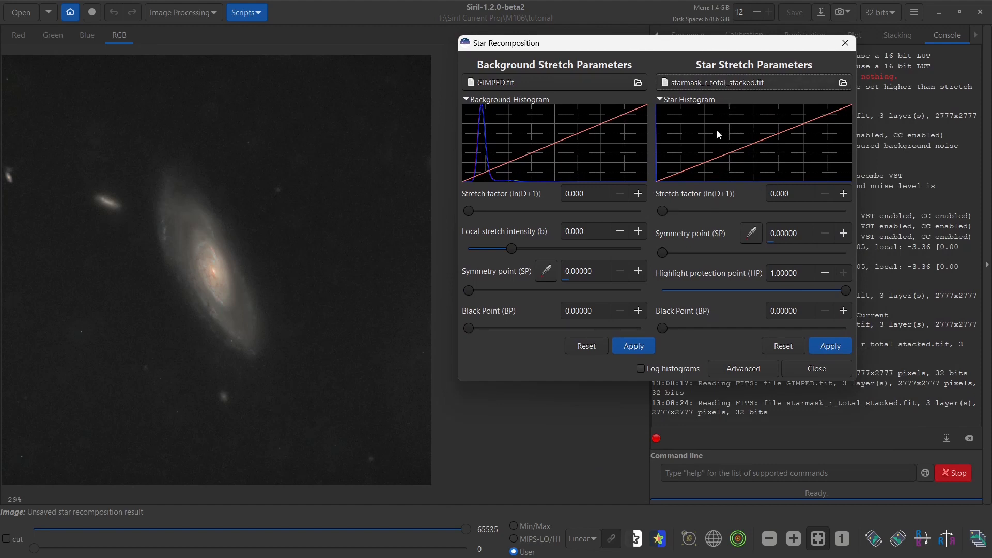
Show the advanced stretch parameters and set the star stretch's colour model to Human weighted luminance
click(739, 369)
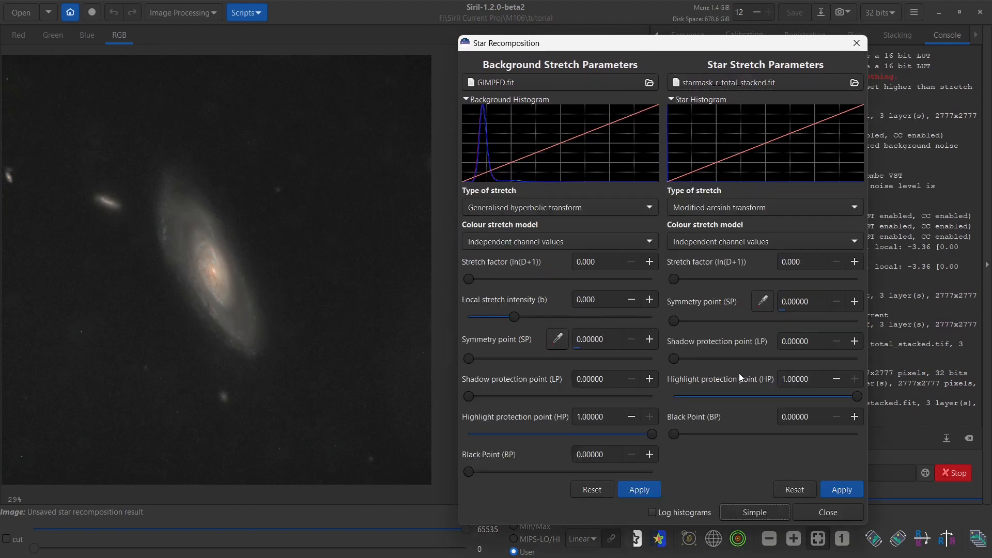
click(719, 242)
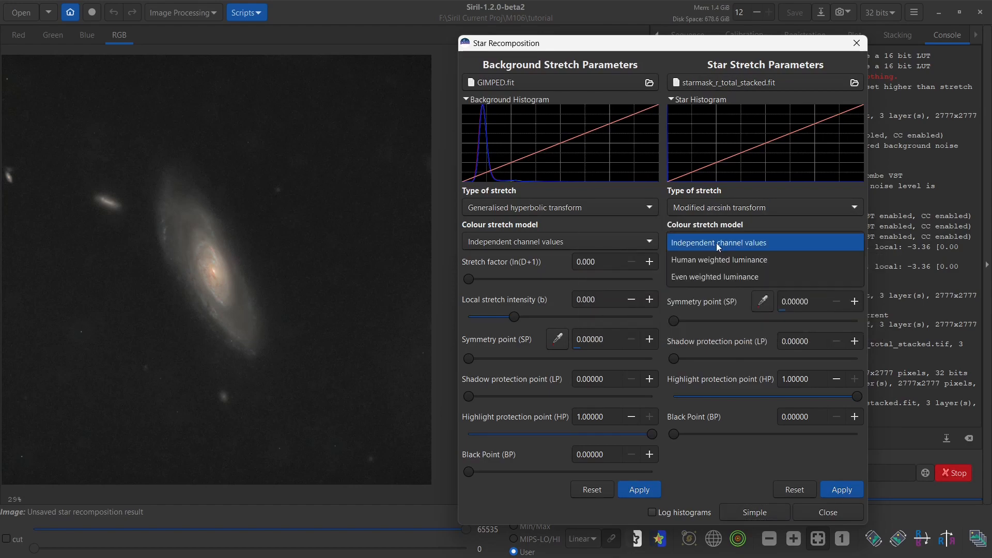
click(711, 260)
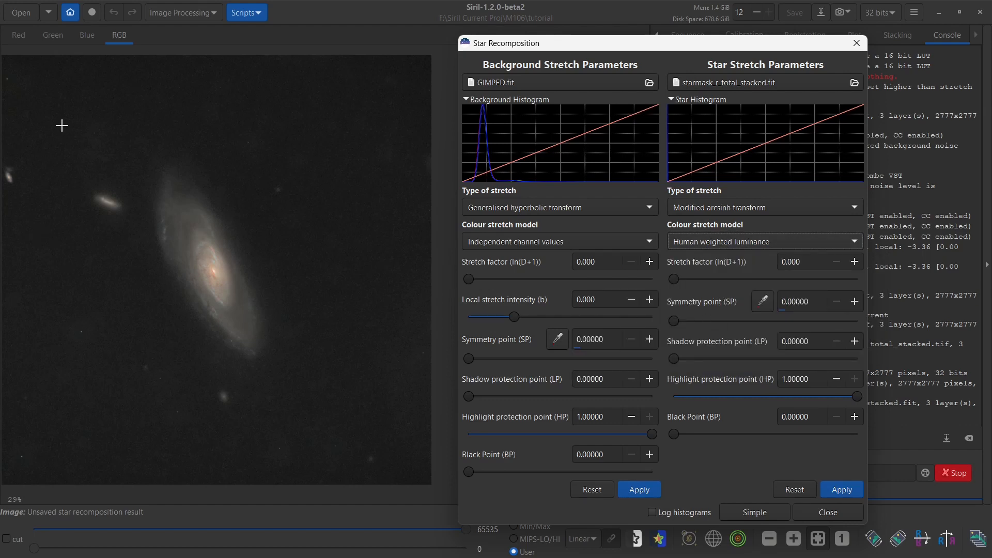
Select an empty background area about 140 px square as the symmetry point sample and raise the star stretch factor to about 7.365
drag(44, 113, 66, 135)
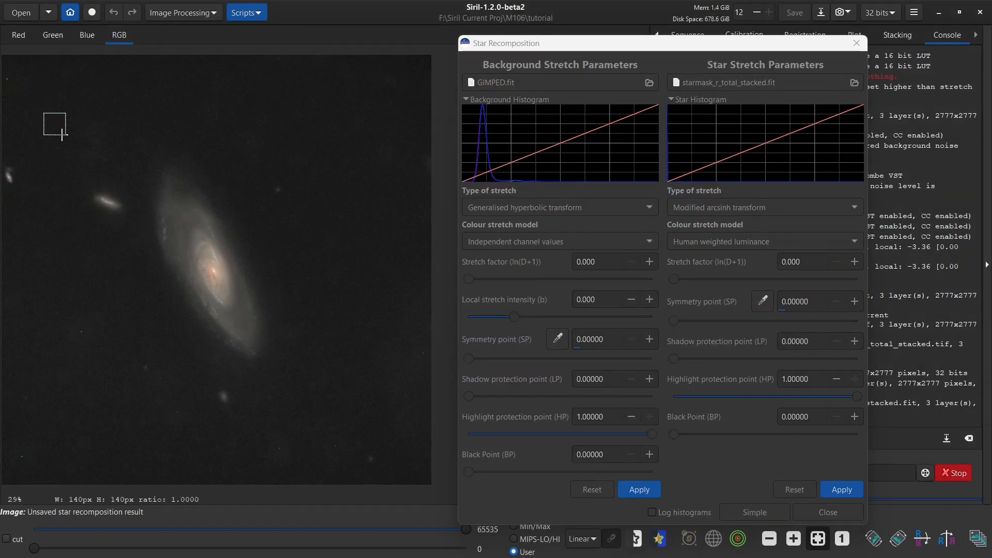
click(763, 303)
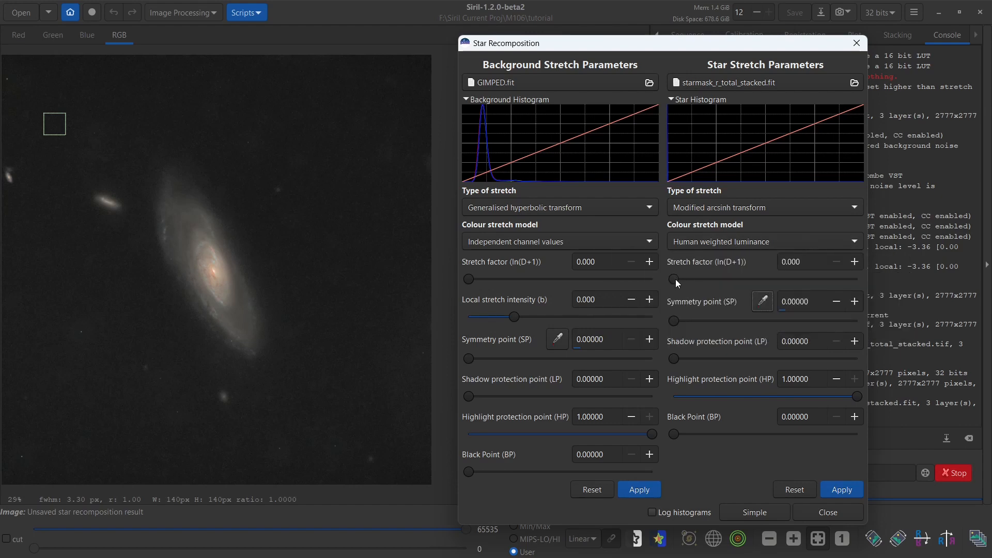
drag(675, 279, 801, 282)
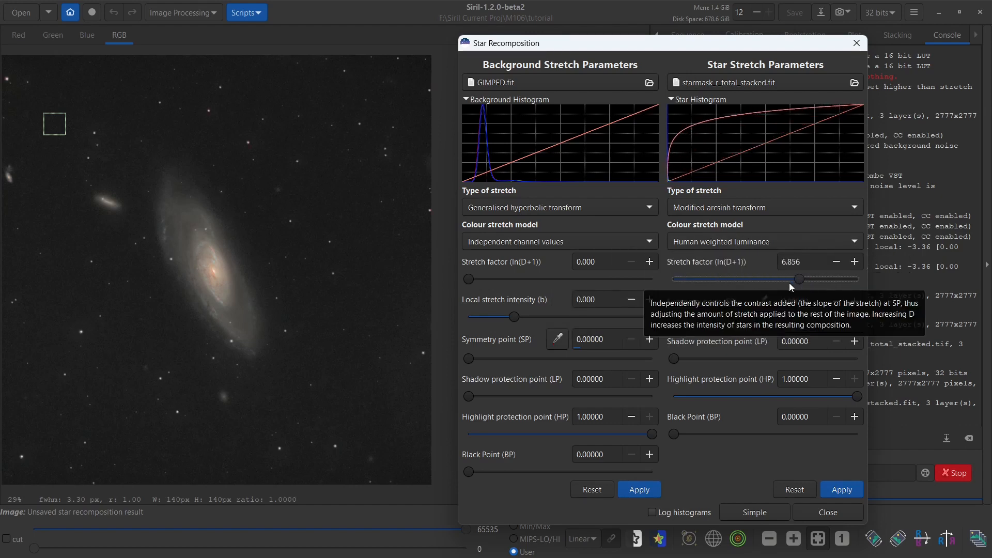
drag(803, 279, 814, 282)
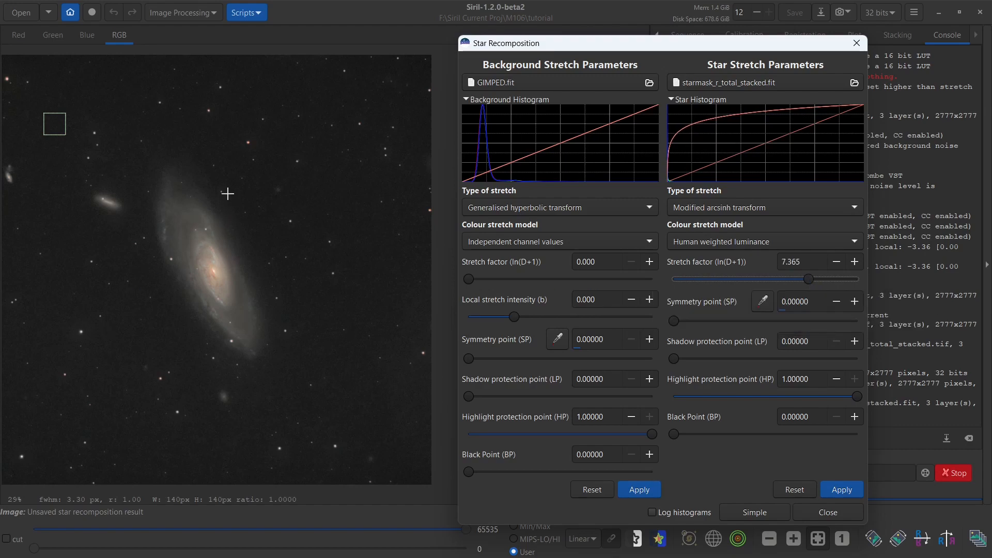
Examine the recombined stars up close over the galaxy's core, its lower arm and the surrounding background
scroll(228, 199, up, 4)
drag(247, 163, 197, 295)
drag(221, 184, 214, 251)
mouse_move(145, 338)
mouse_down()
mouse_move(206, 286)
mouse_move(281, 175)
mouse_up()
mouse_move(98, 410)
mouse_down()
mouse_move(273, 171)
mouse_move(182, 288)
mouse_move(198, 332)
mouse_move(142, 240)
mouse_move(102, 257)
mouse_move(255, 328)
mouse_move(290, 358)
mouse_up()
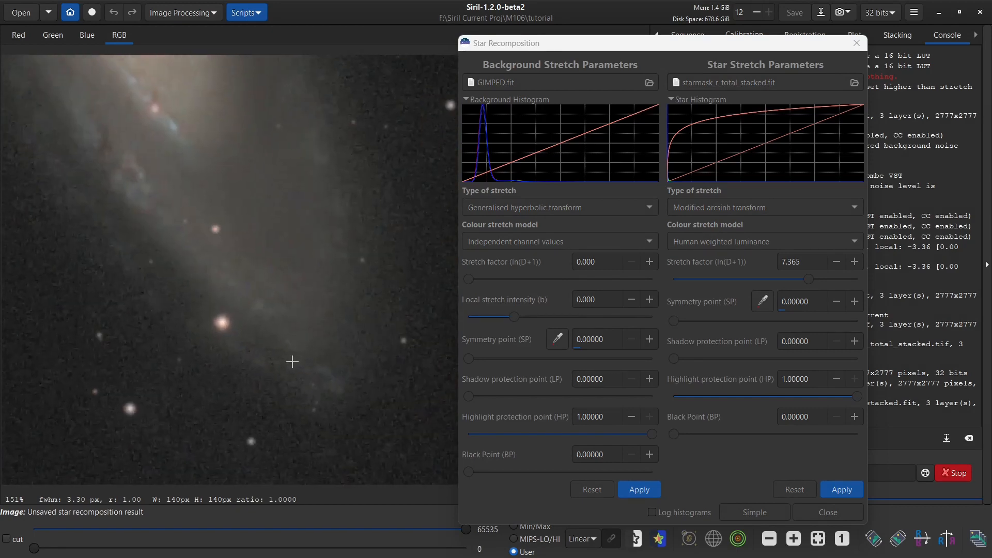
mouse_move(104, 333)
mouse_down()
mouse_move(195, 415)
mouse_move(187, 397)
mouse_up()
drag(120, 309, 116, 376)
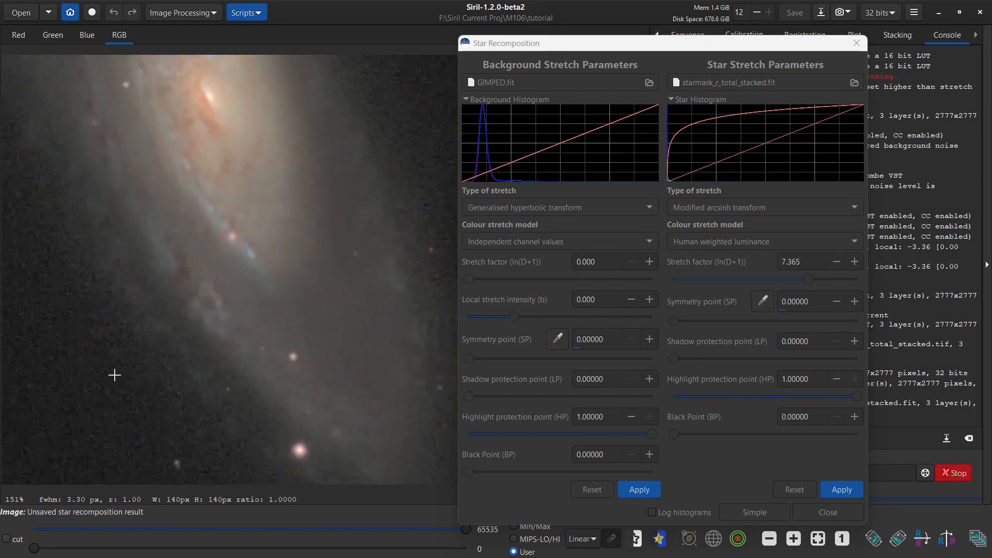
mouse_move(113, 326)
mouse_down()
mouse_move(130, 379)
mouse_move(135, 290)
mouse_up()
drag(145, 349, 117, 257)
drag(151, 325, 108, 289)
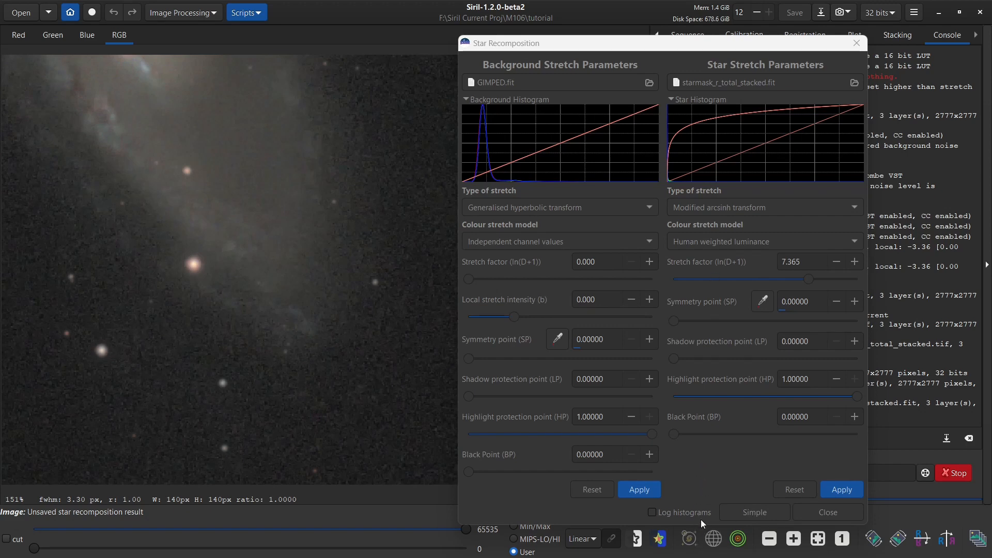
Return to the simple parameter set and apply the star stretch
click(745, 512)
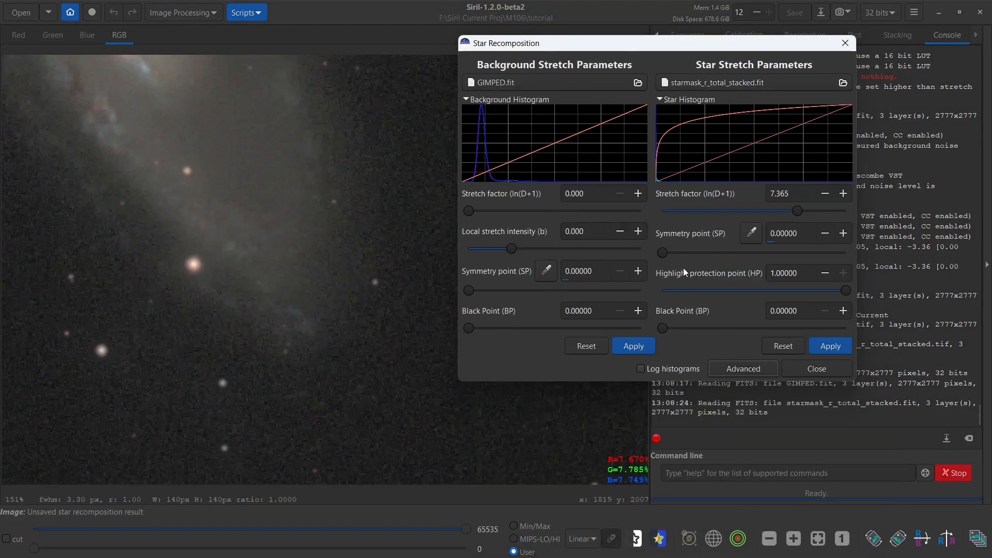
click(741, 369)
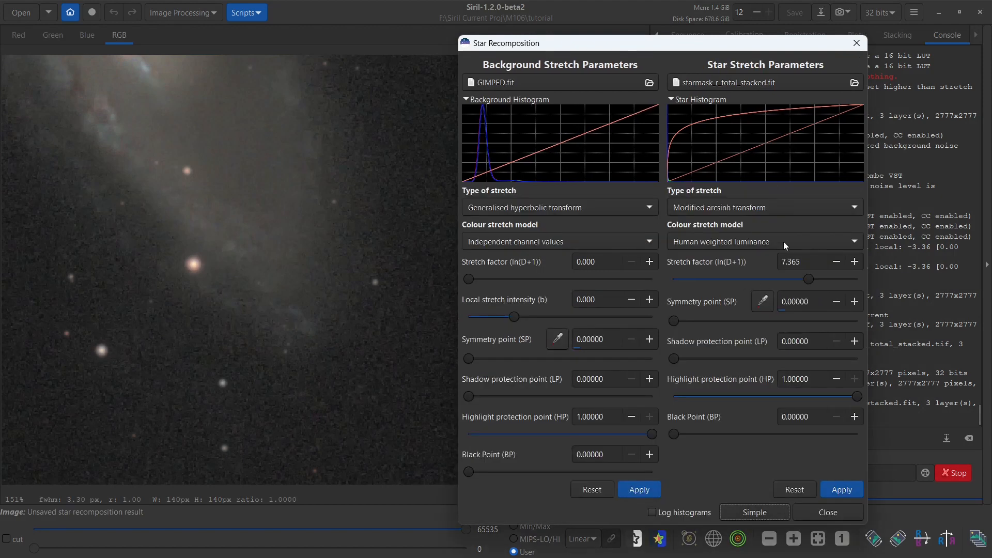
click(746, 514)
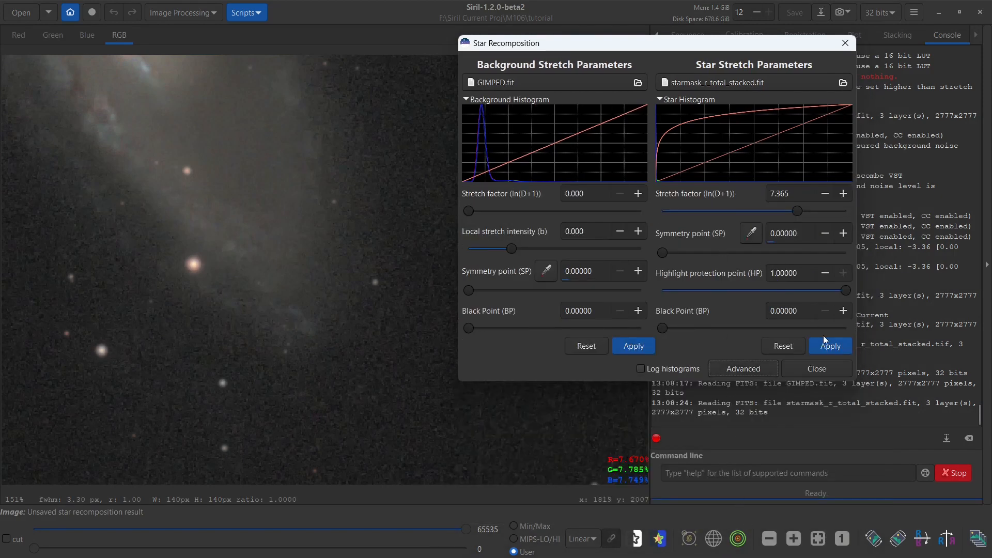
click(831, 347)
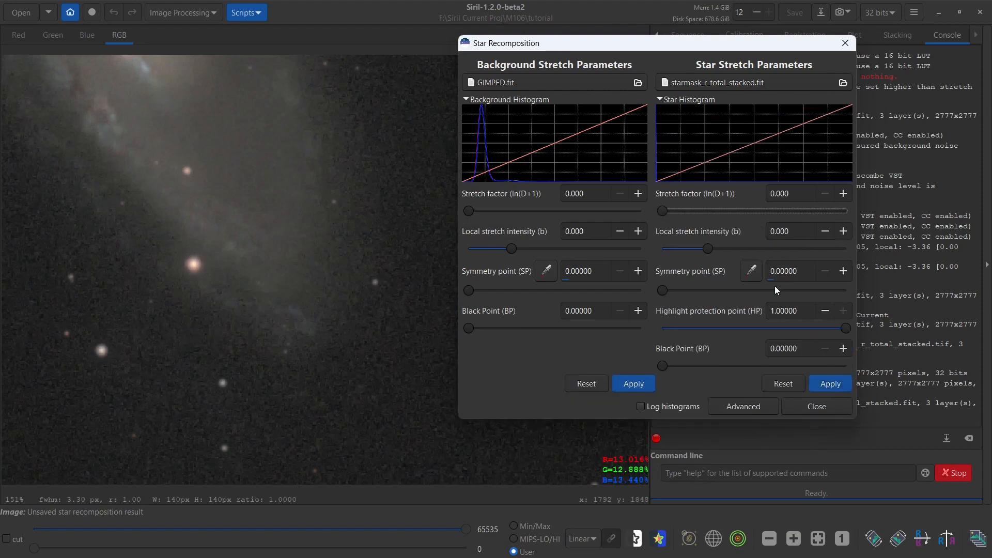
Take the star symmetry point from the selected background area, set the star stretch factor to about 0.467 and apply this second stretch
click(752, 271)
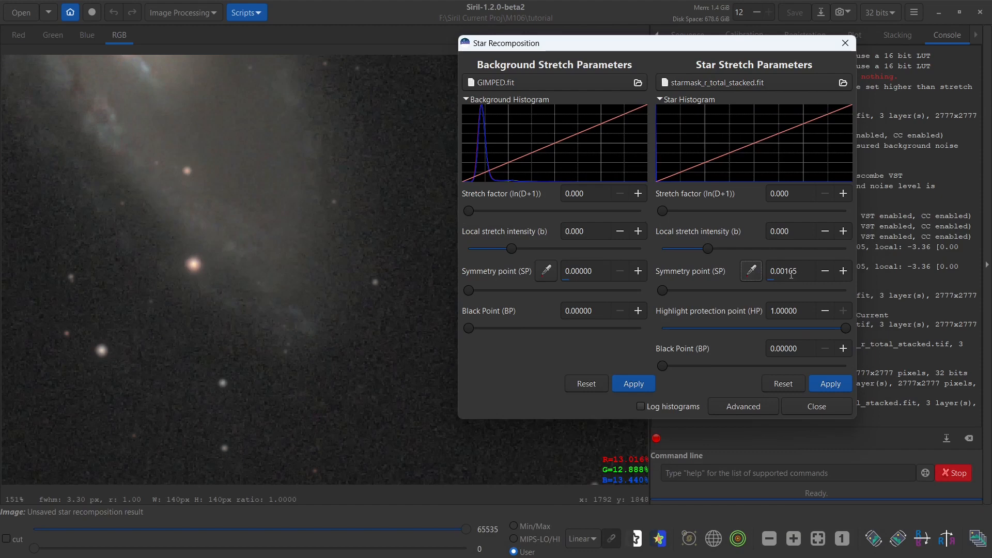
mouse_move(663, 212)
mouse_down()
mouse_move(701, 210)
mouse_move(655, 209)
mouse_move(672, 210)
mouse_up()
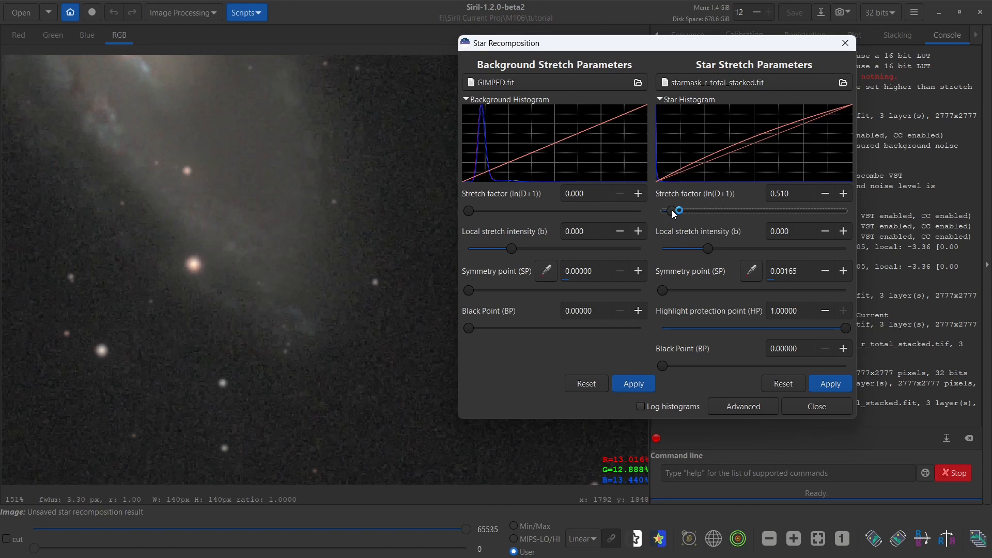
drag(168, 205, 354, 383)
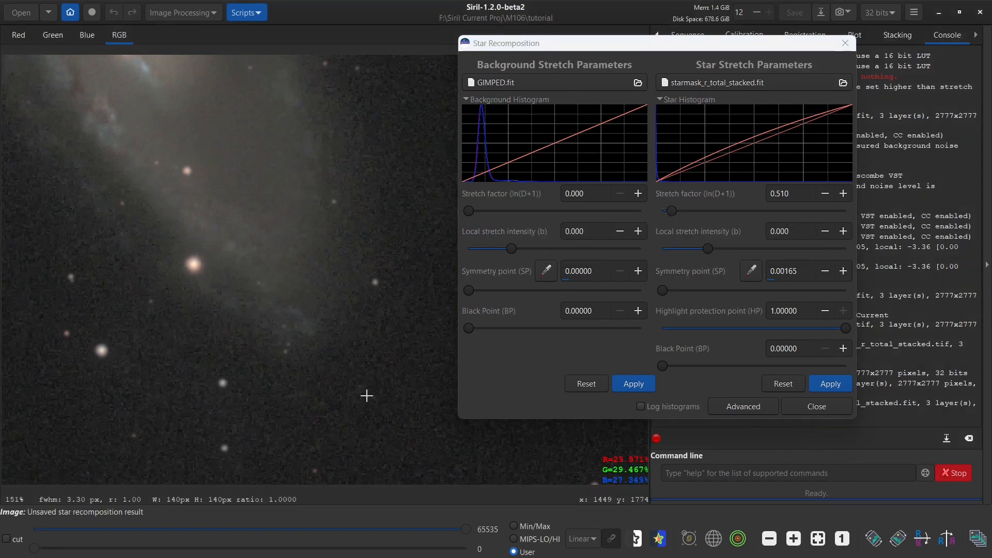
drag(137, 233, 232, 395)
drag(178, 279, 233, 361)
click(815, 538)
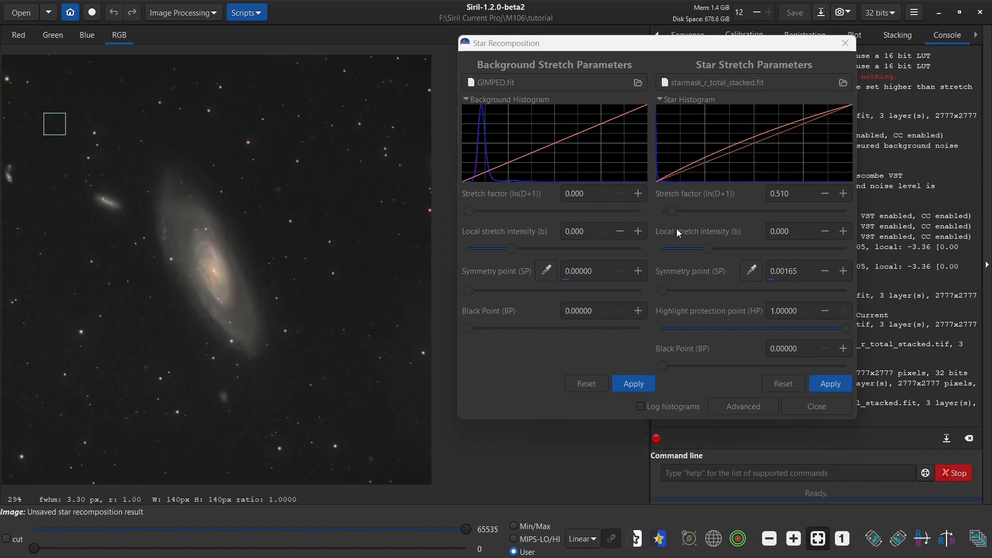
drag(670, 212, 672, 212)
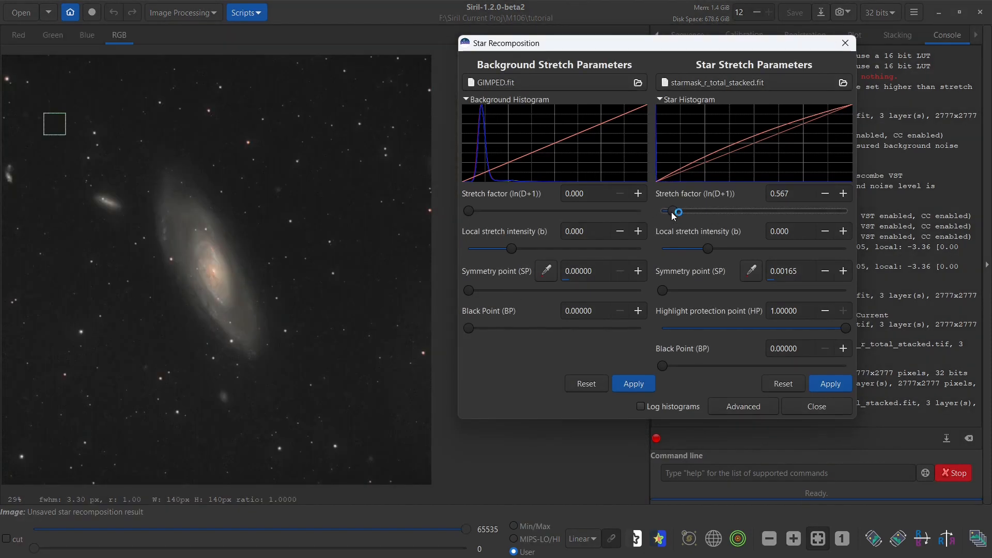
scroll(148, 435, up, 5)
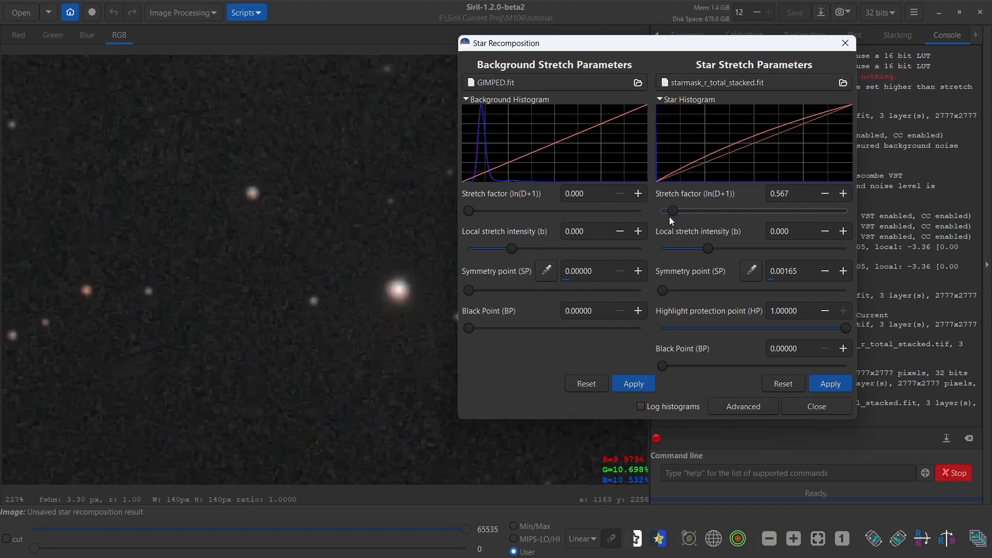
drag(672, 212, 669, 212)
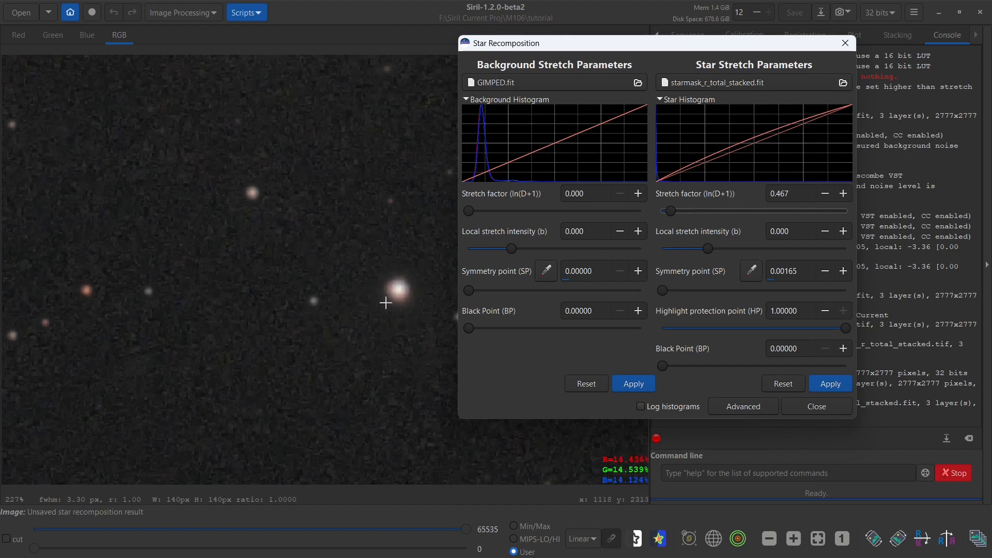
click(827, 387)
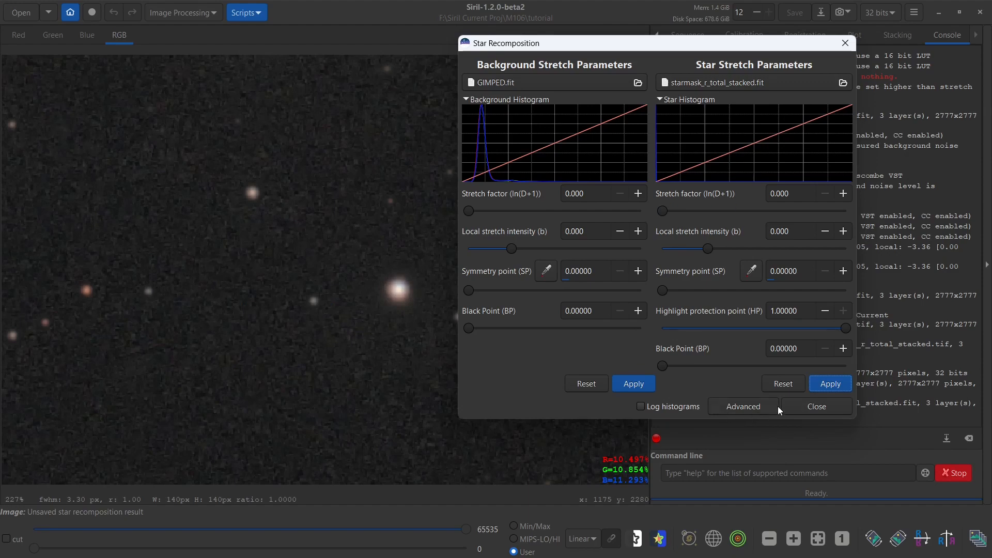
Close Star Recomposition, fit the whole image in view and clear the background selection
click(817, 406)
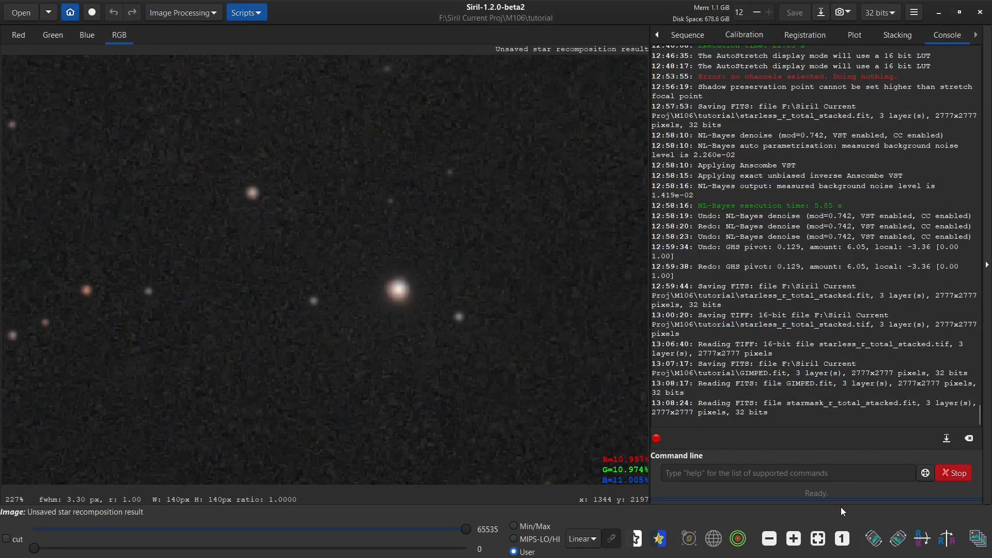
click(818, 540)
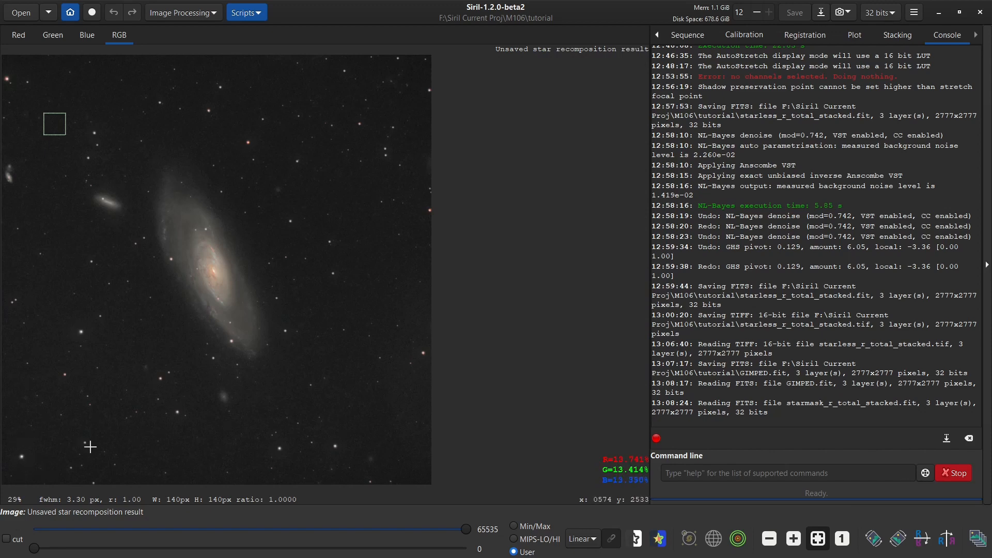
click(39, 161)
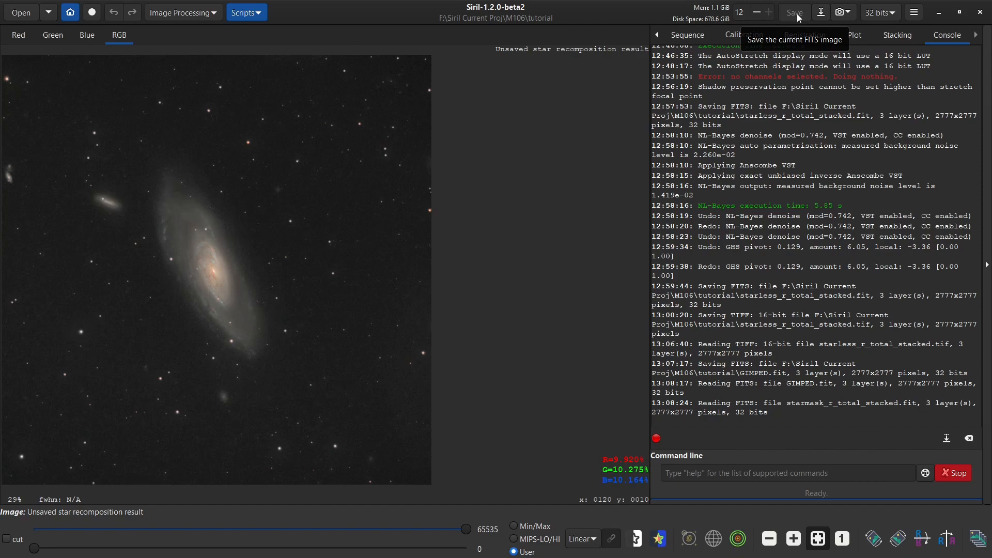
Save the recombined image in the tutorial folder as Fianl.fit in 32-bit floating point format
click(821, 12)
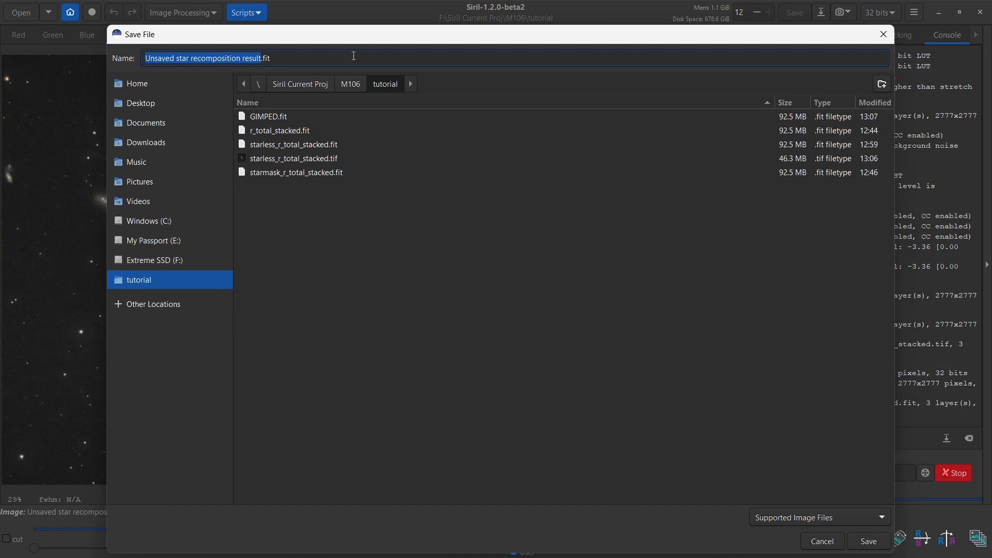
text(Fianl)
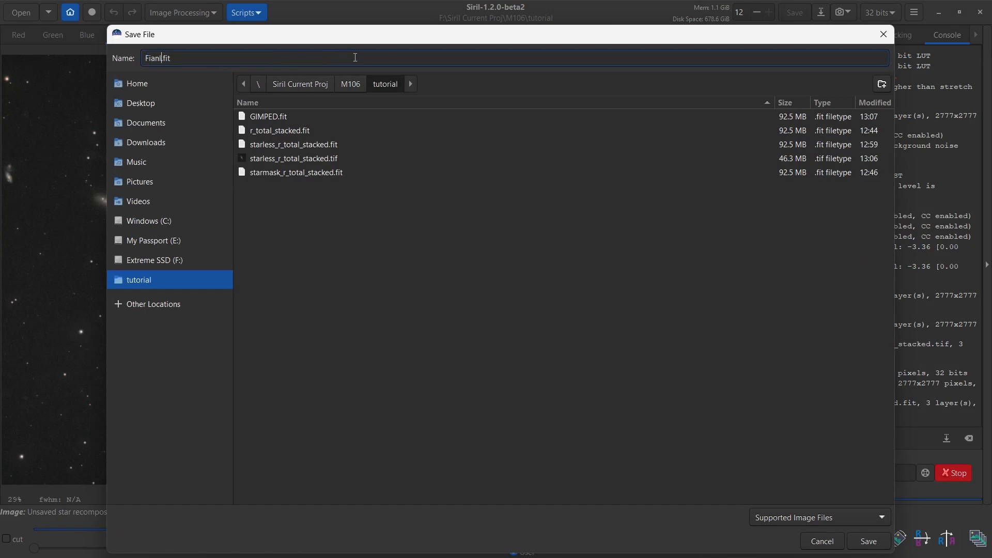
key(Return)
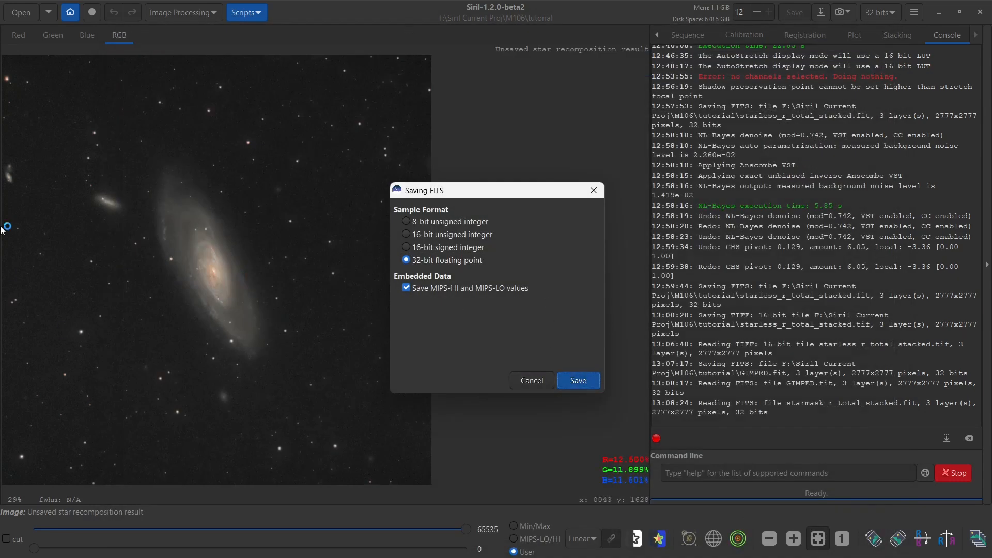
click(578, 380)
Open the saved Fianl.fit and resample it by a factor of .4 with the resample command
click(28, 16)
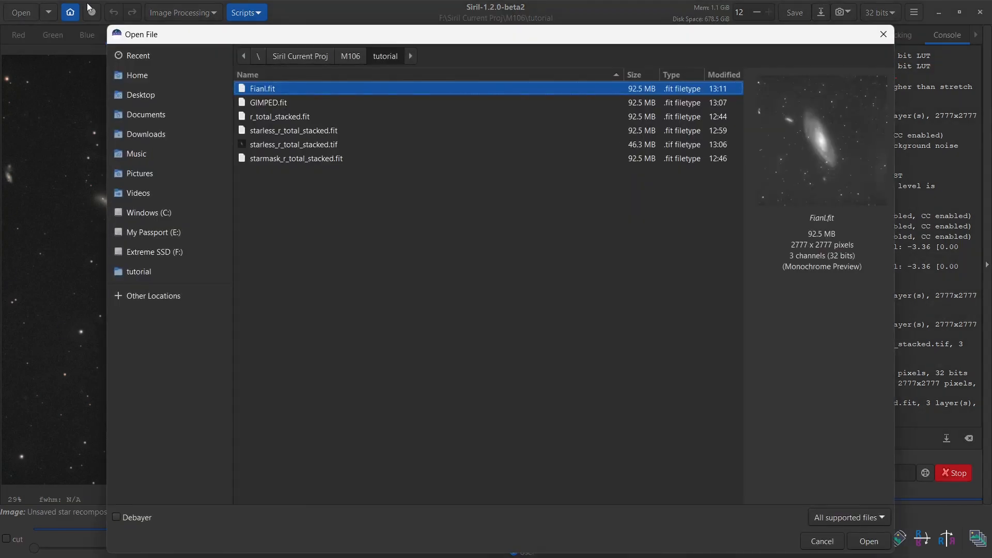
click(869, 537)
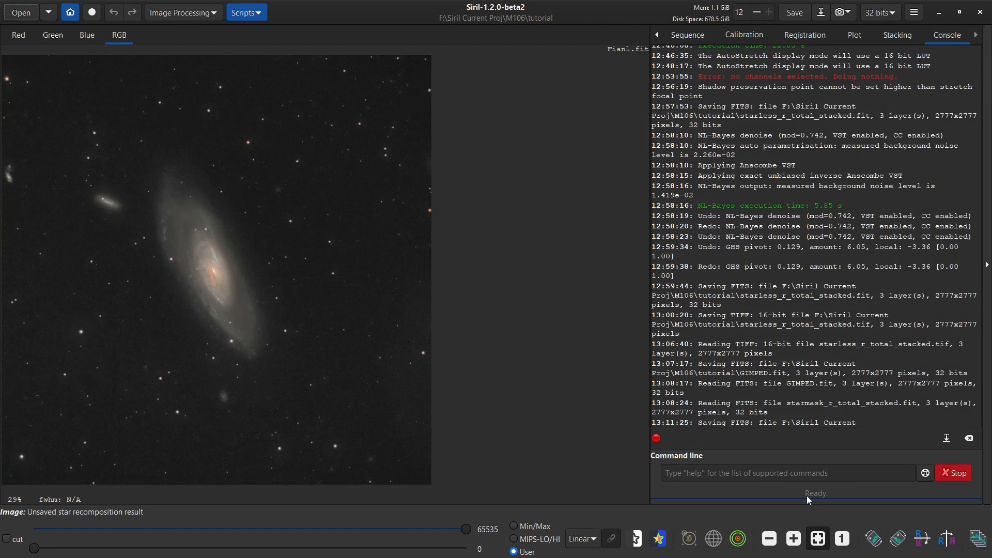
click(761, 472)
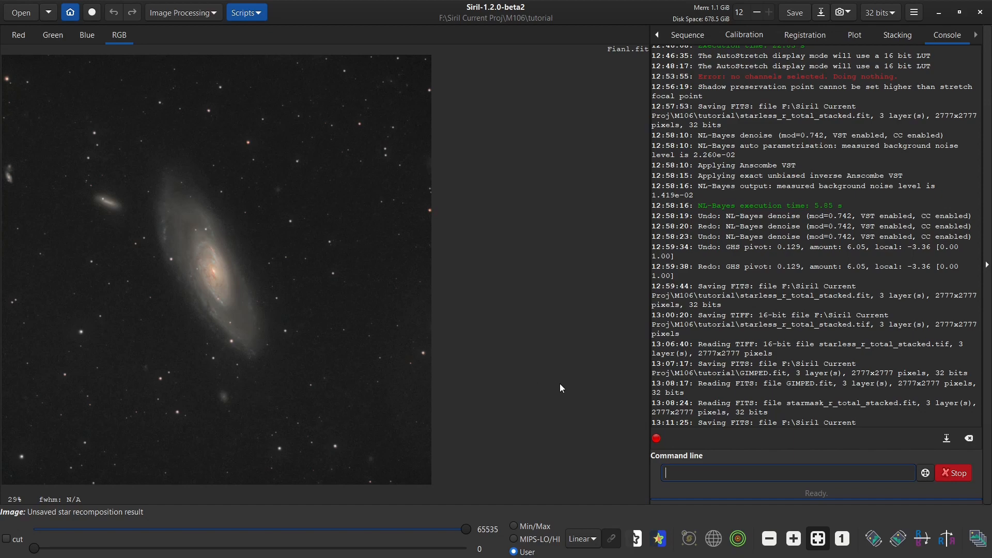
text(resample .4)
key(Return)
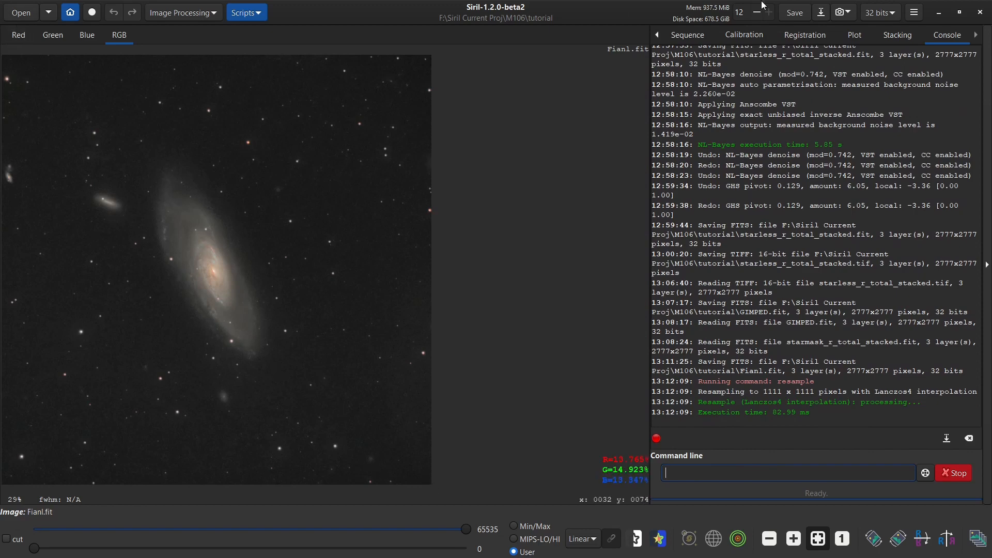
Save the resampled image in the tutorial folder as the JPEG file Fianl.jpg
drag(821, 9, 825, 32)
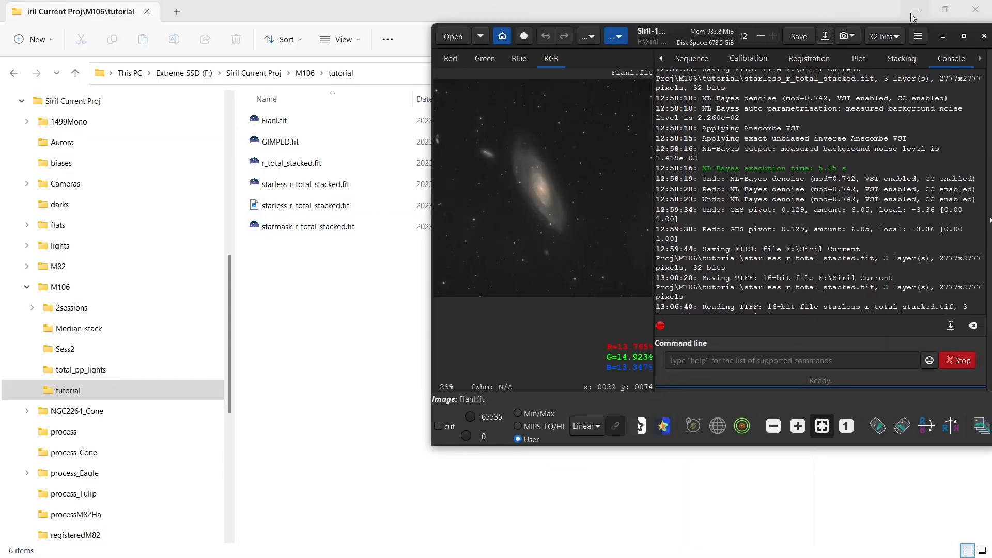
click(963, 36)
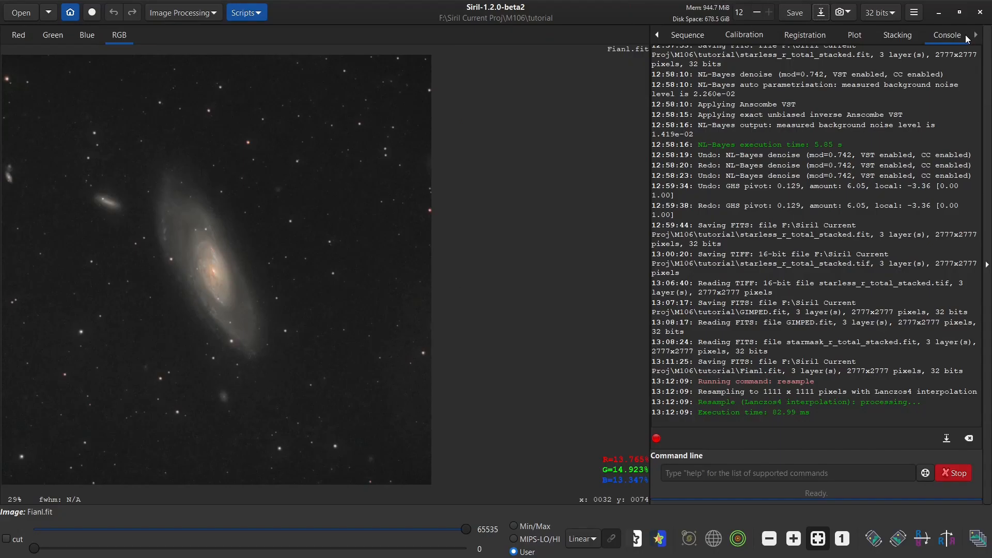
click(821, 12)
click(177, 63)
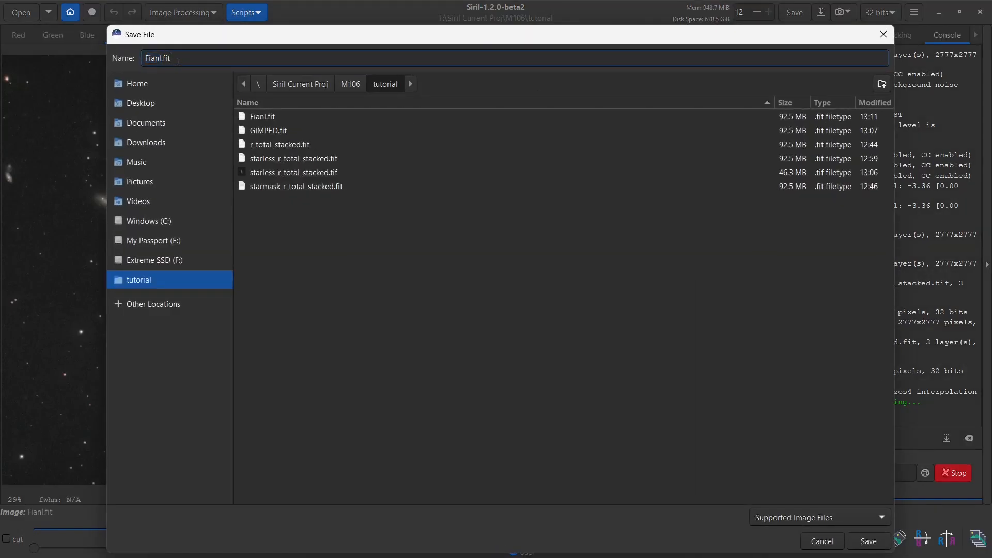
key(BackSpace)
key(BackSpace)
text(jpg)
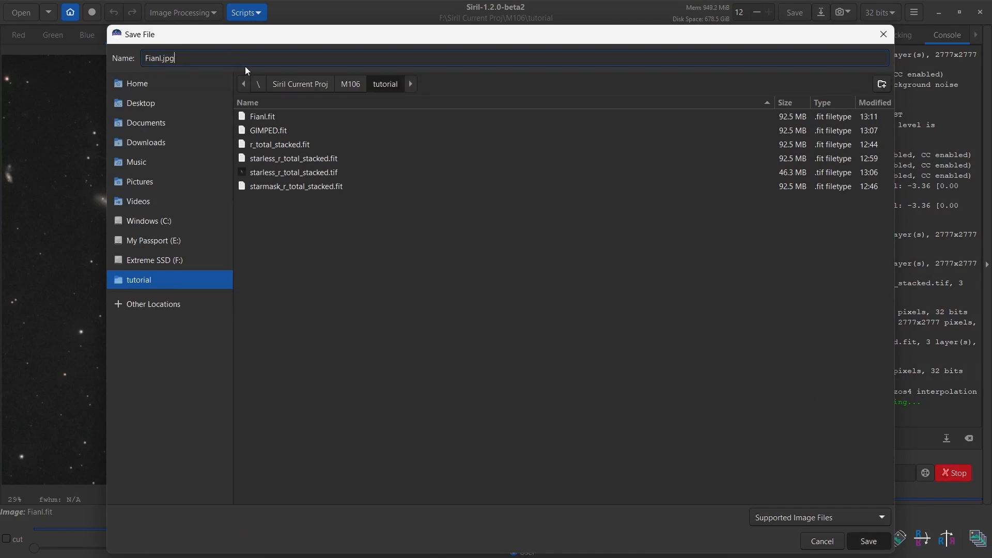
key(Return)
click(579, 384)
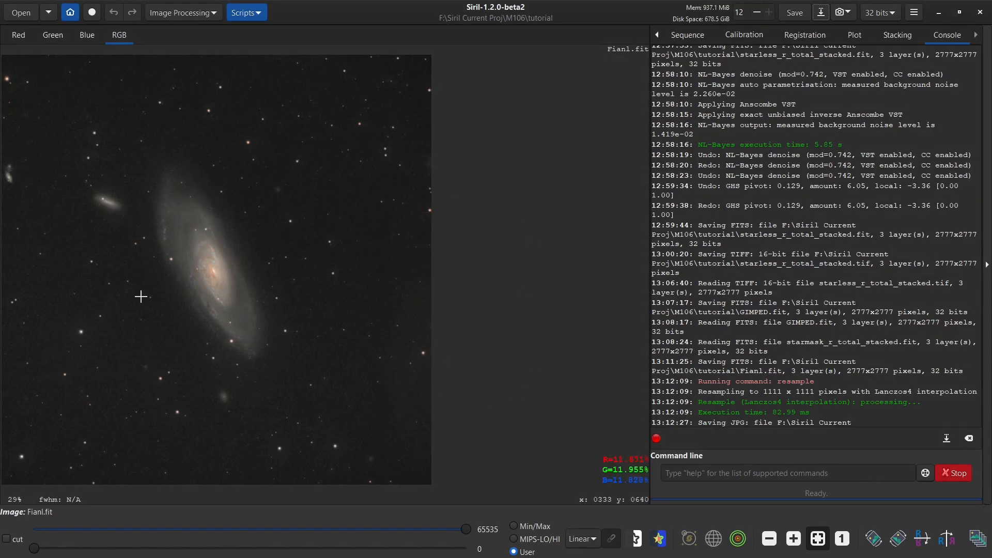
Close Siril and open Fianl.jpg from the tutorial folder in the image viewer
click(979, 12)
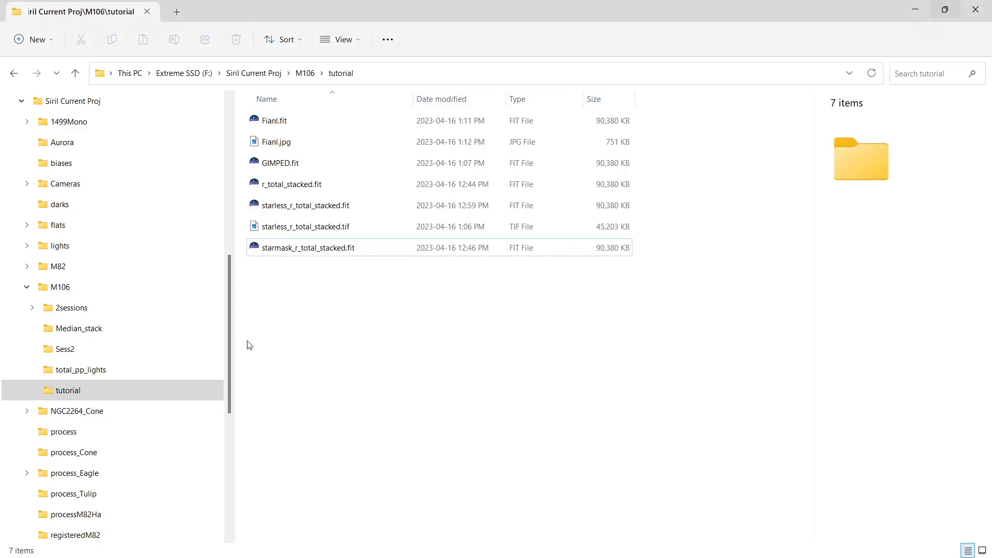
click(284, 144)
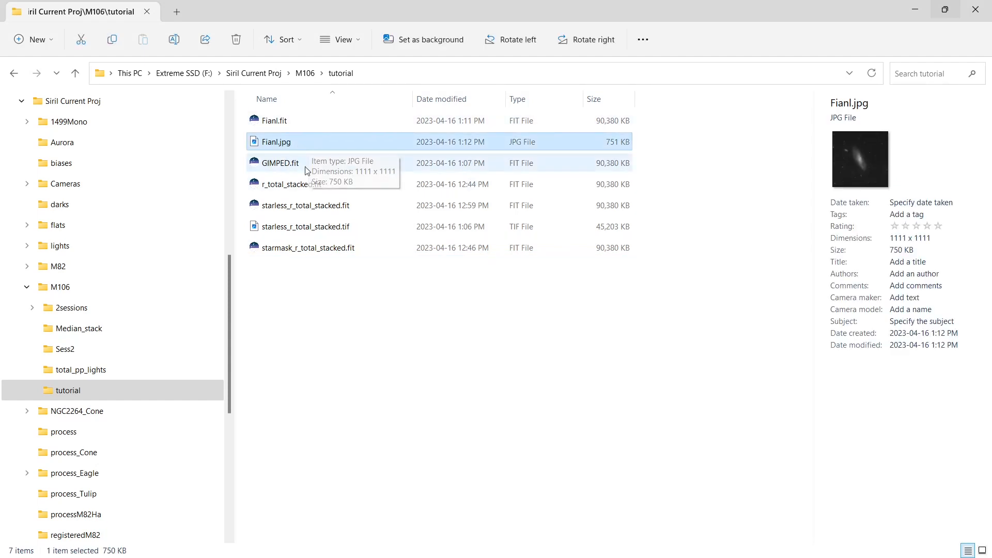
double_click(293, 145)
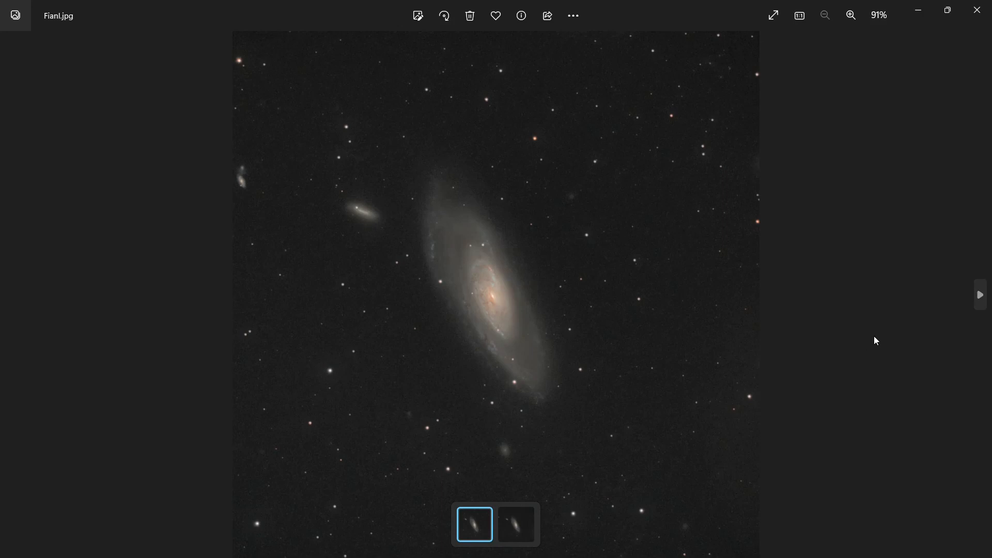
Compare Fianl.jpg with starless_r_total_stacked.tif in the viewer and close the viewer and the folder window
click(506, 528)
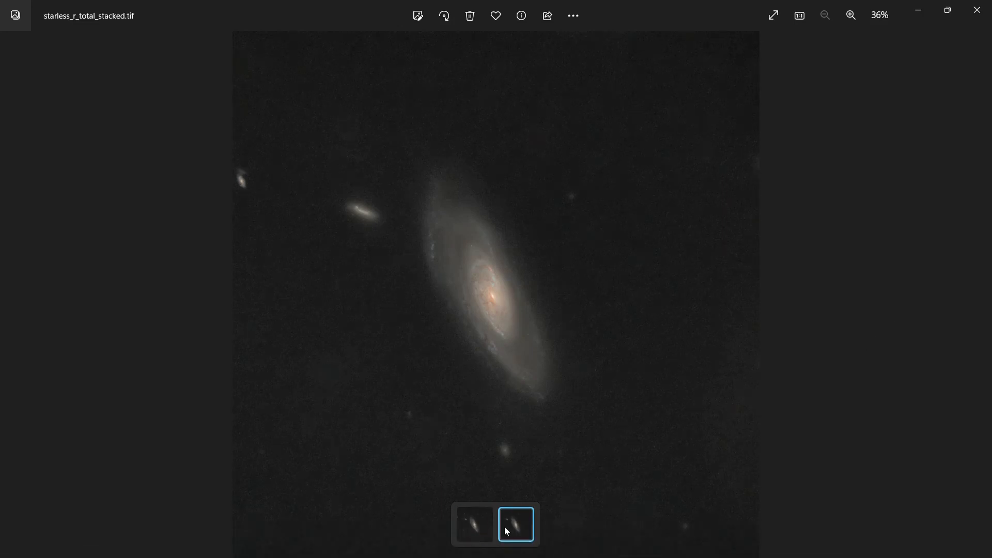
click(470, 532)
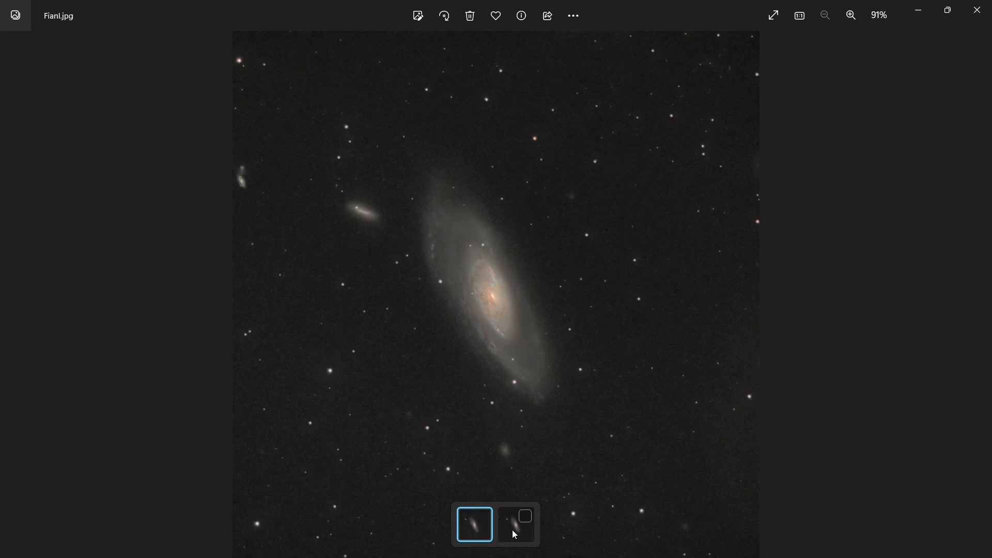
click(513, 529)
click(475, 539)
click(978, 10)
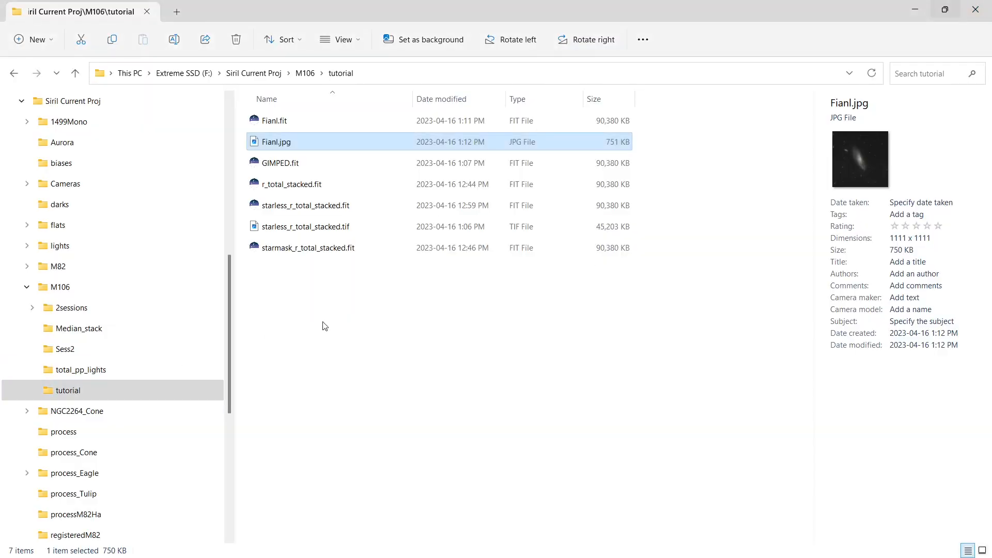
click(976, 10)
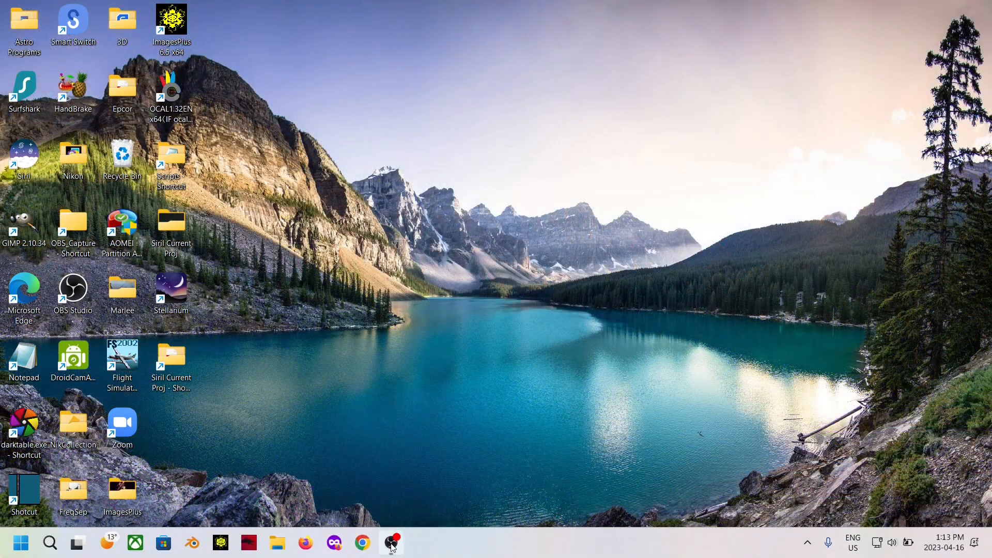
Examine the galaxy's core and filaments up close in the starless M82 image and fit the whole image in view
mouse_move(397, 543)
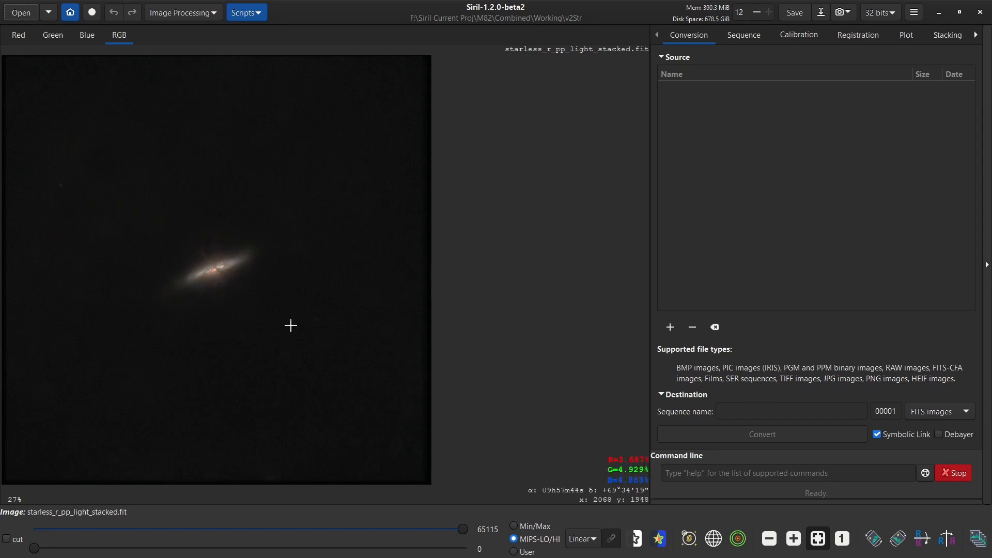
scroll(209, 267, up, 3)
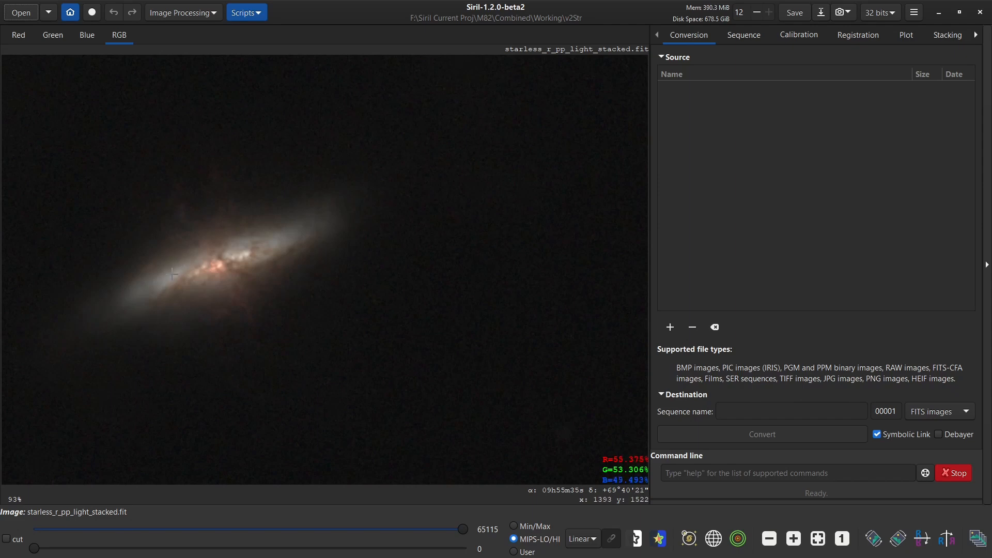
scroll(153, 300, down, 1)
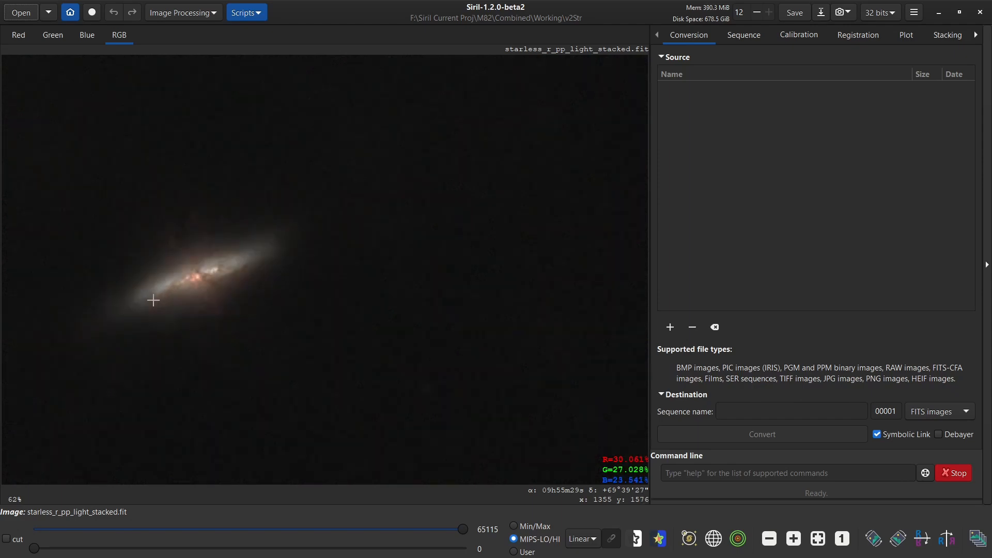
scroll(148, 293, up, 1)
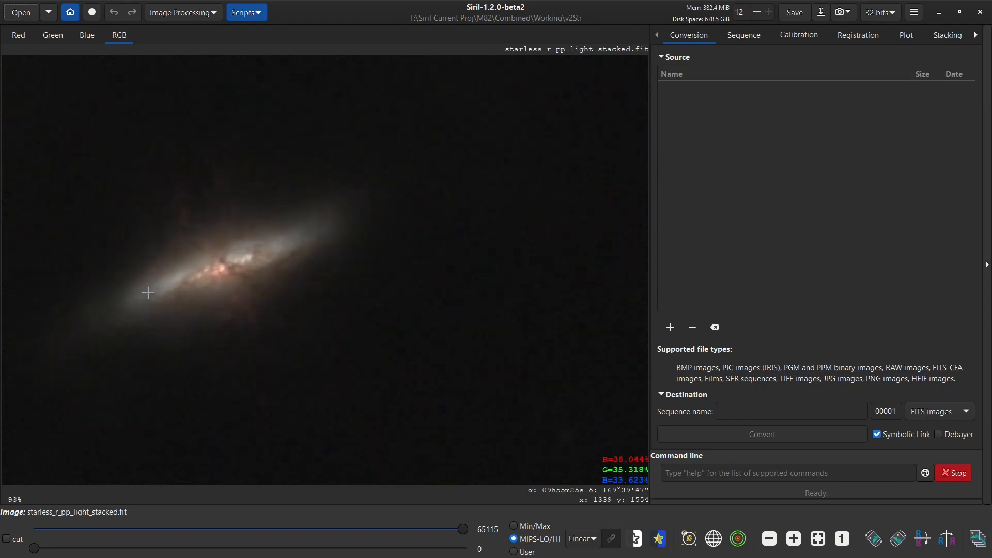
scroll(147, 294, down, 2)
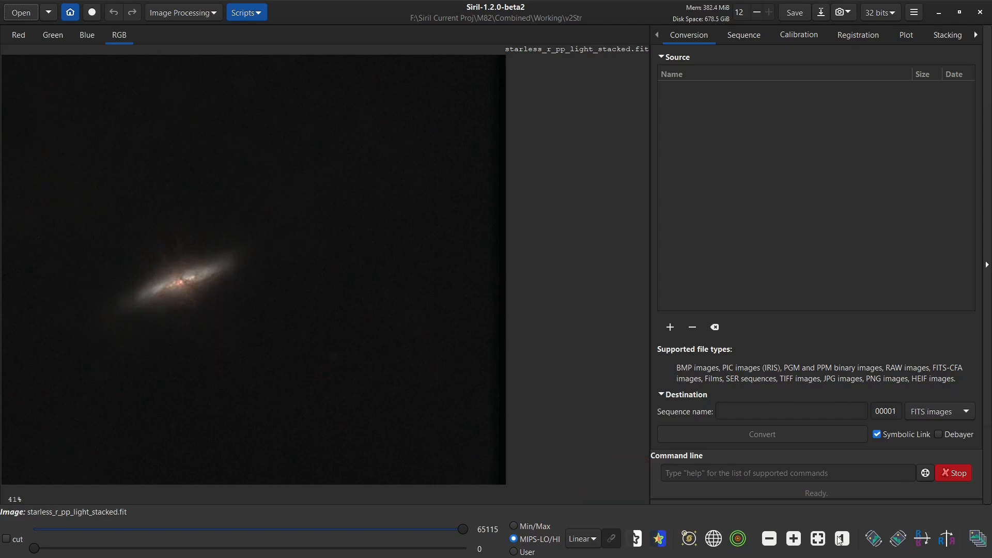
click(818, 539)
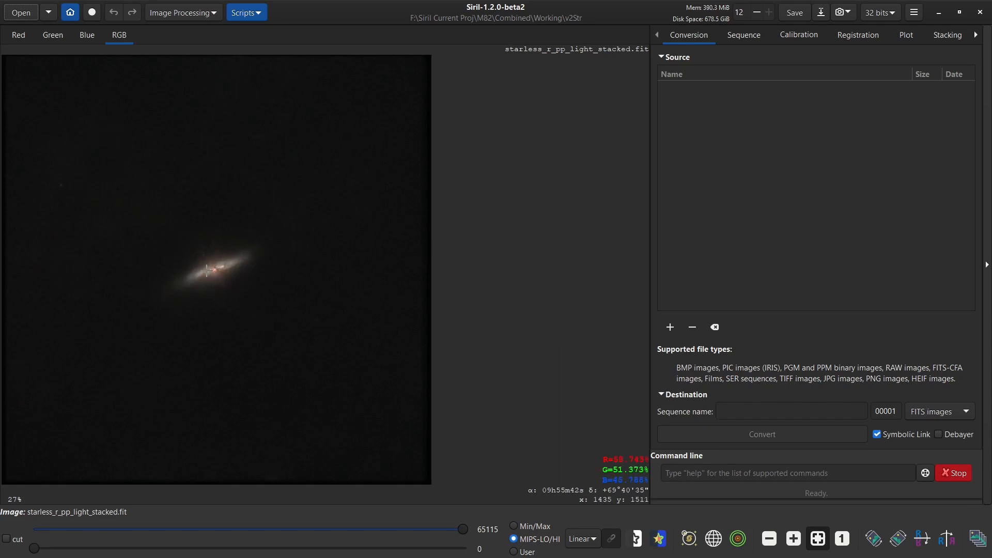
Review the stack, HA_mod, NewB, NewG and NewR FITS files in File Explorer's v2Str folder and return to Siril
key(alt+Tab)
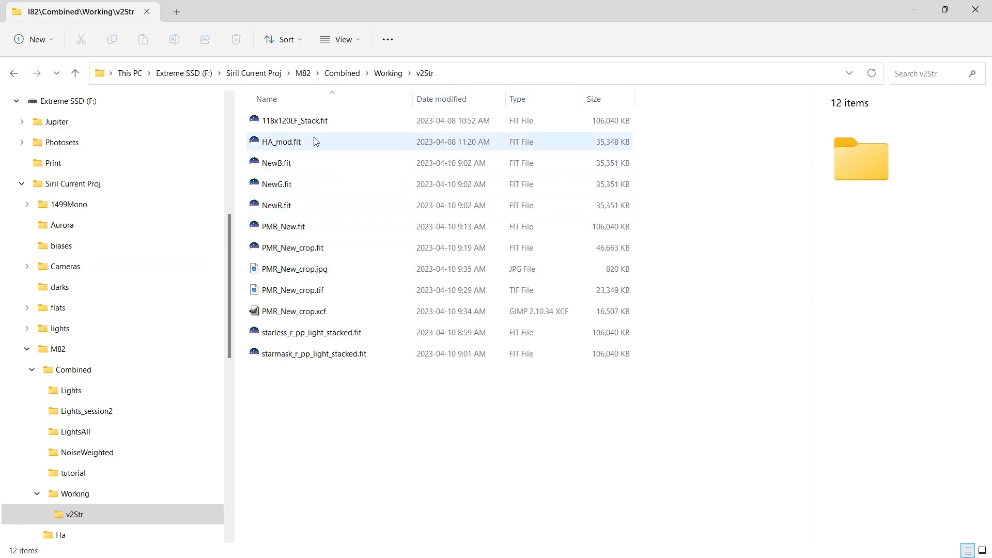
click(314, 122)
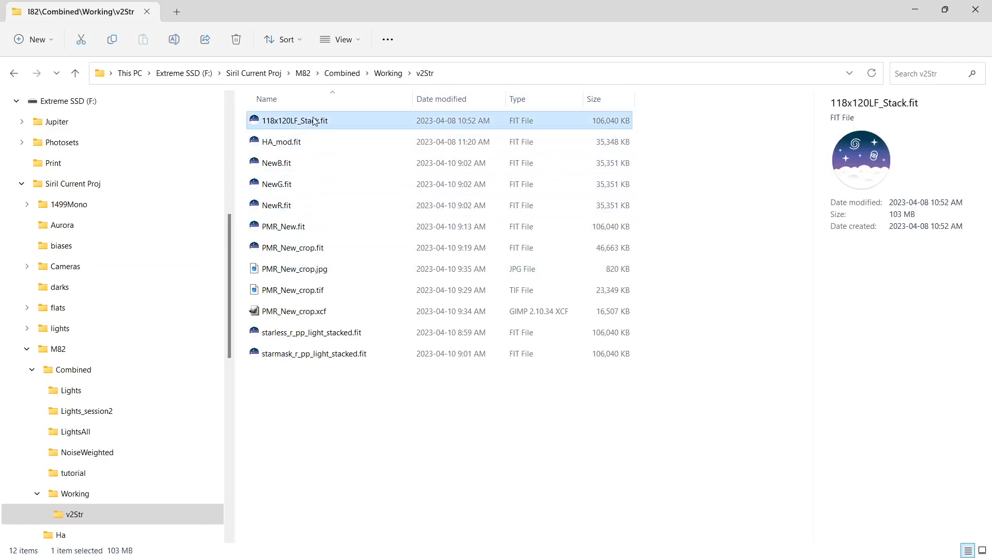
click(315, 142)
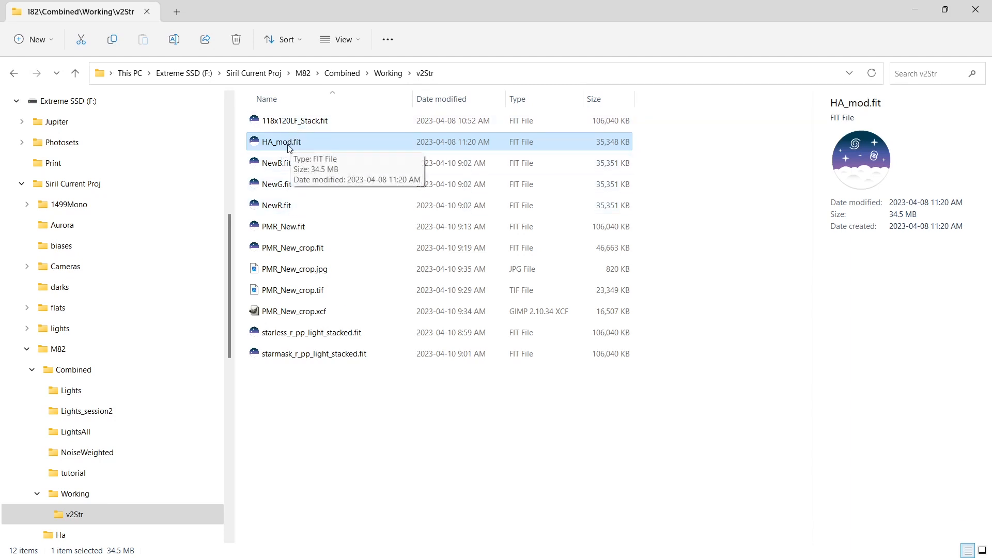
click(284, 163)
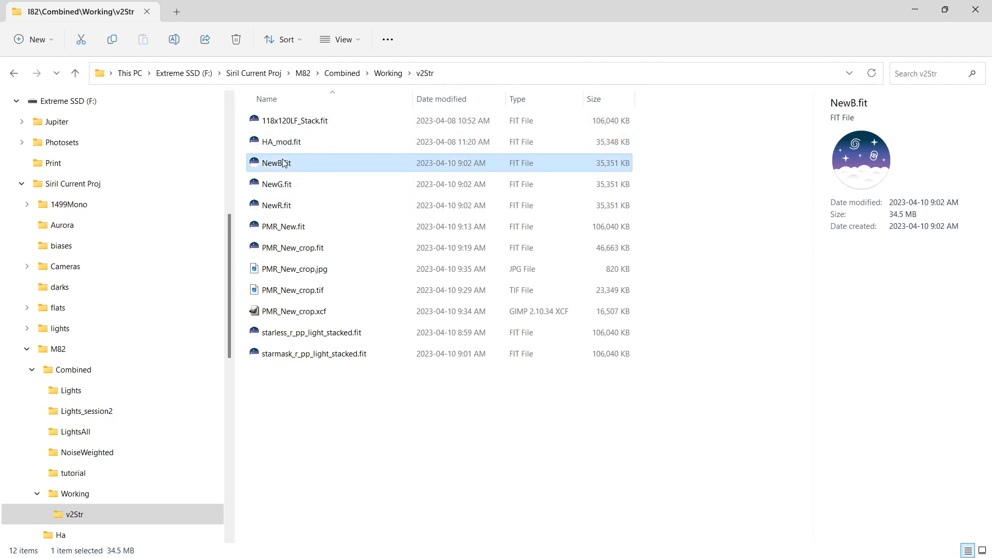
click(287, 185)
click(288, 206)
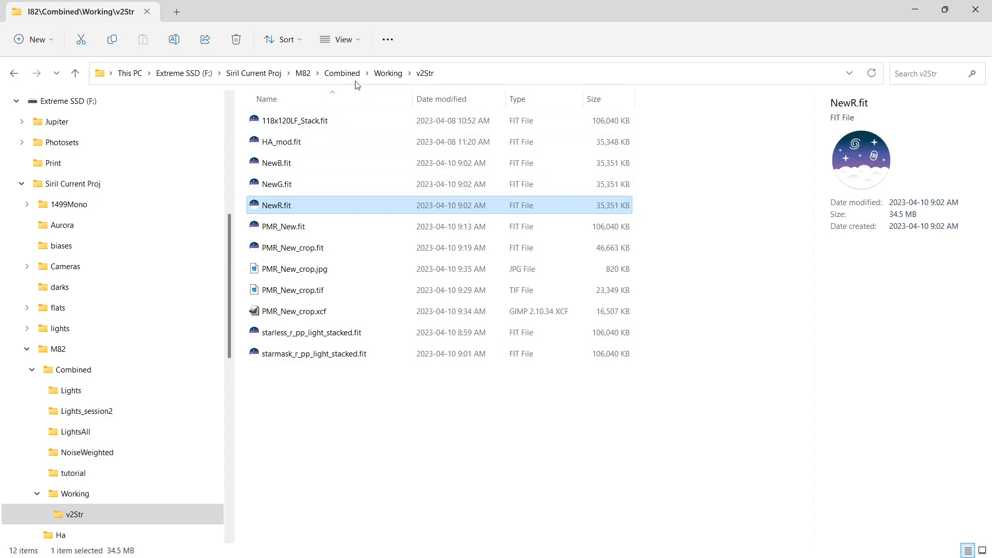
click(976, 10)
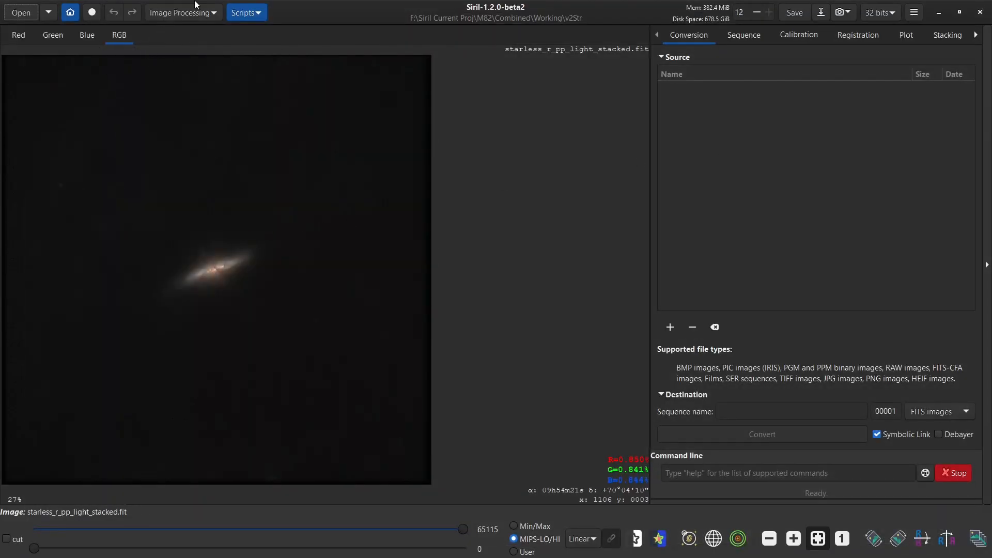
Load HA_mod.fit, NewB.fit, NewG.fit and NewR.fit from the v2Str folder into Pixel Math as source images
click(173, 13)
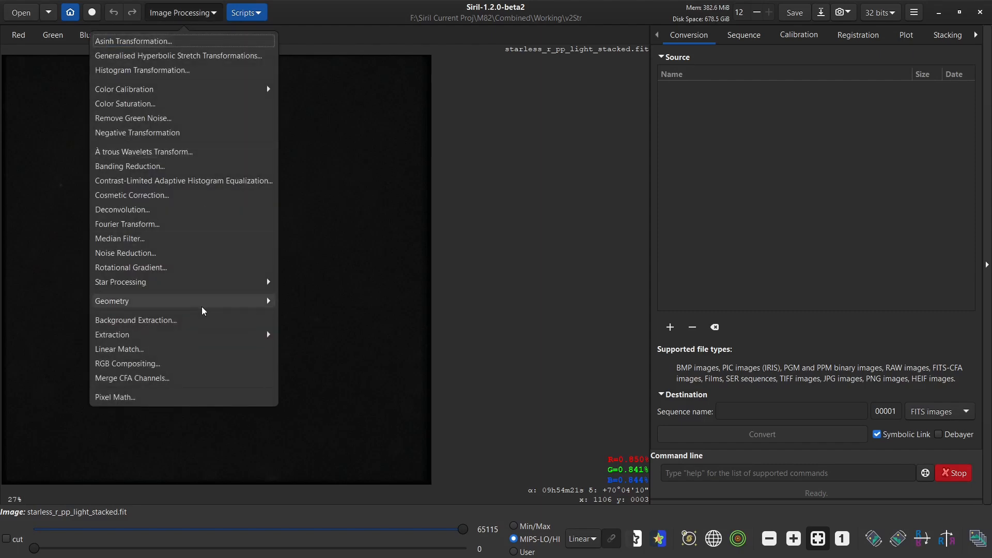
click(167, 397)
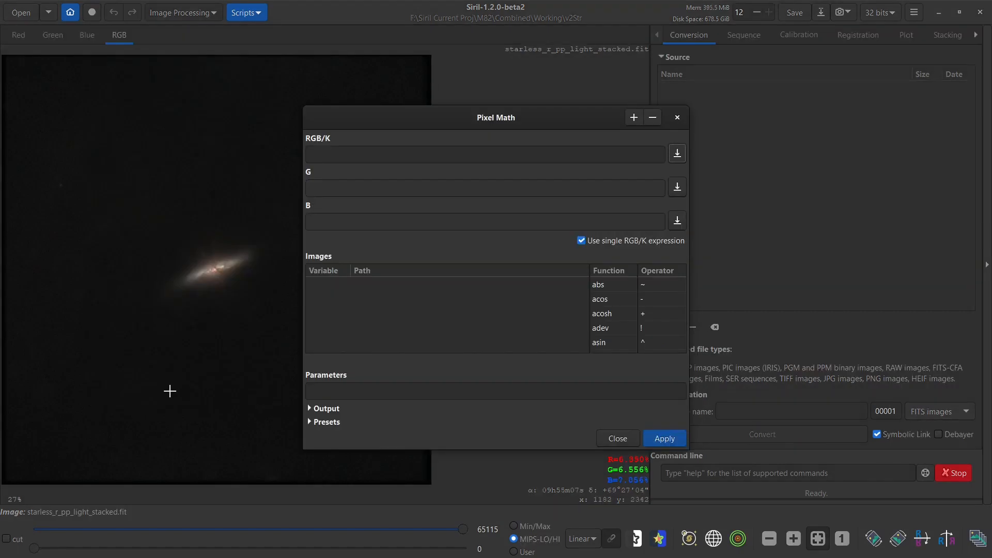
click(634, 118)
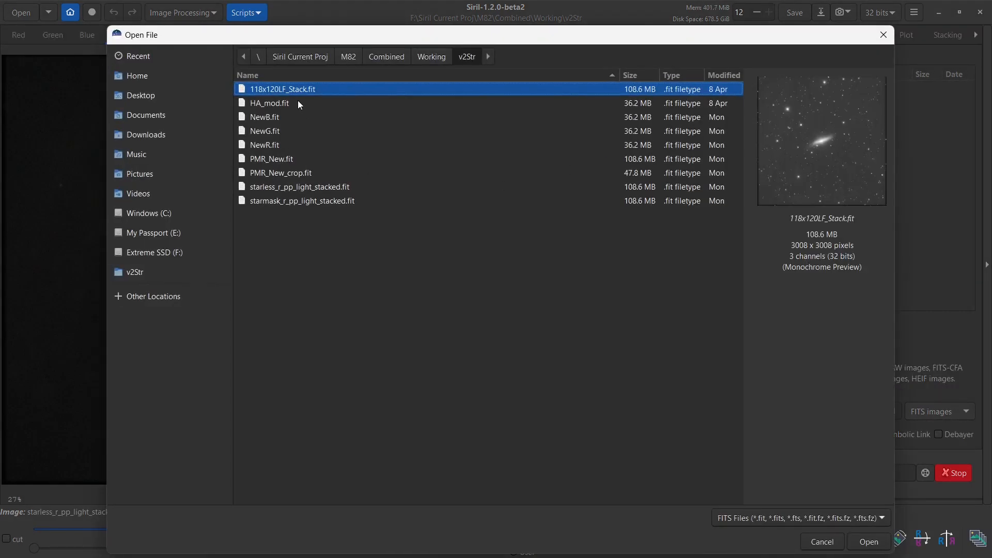
click(294, 104)
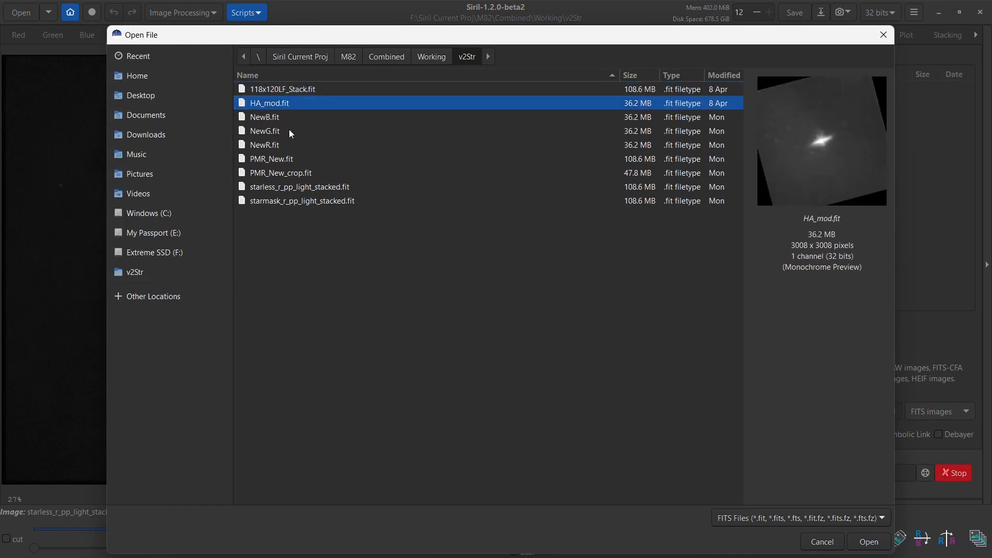
ctrl+click(283, 117)
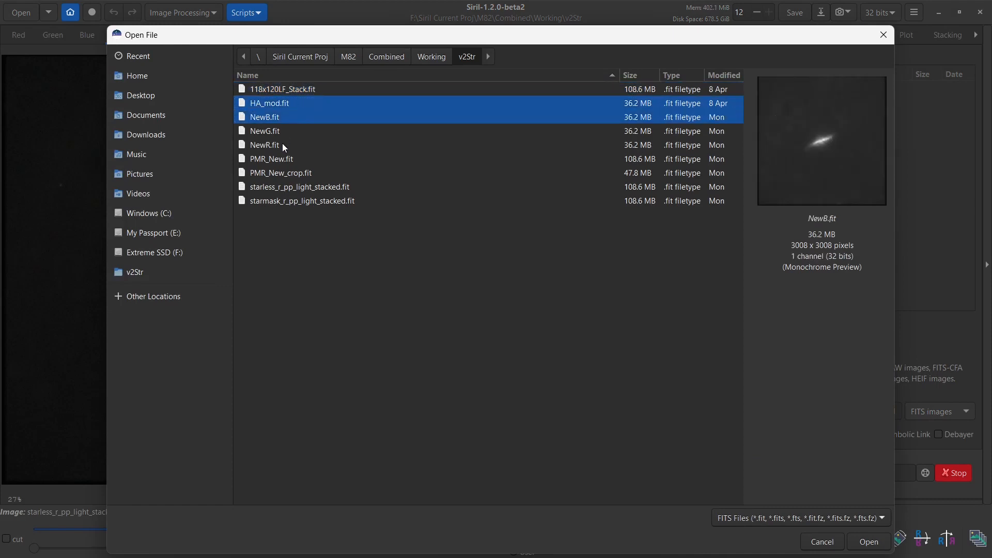
ctrl+click(277, 133)
ctrl+click(282, 145)
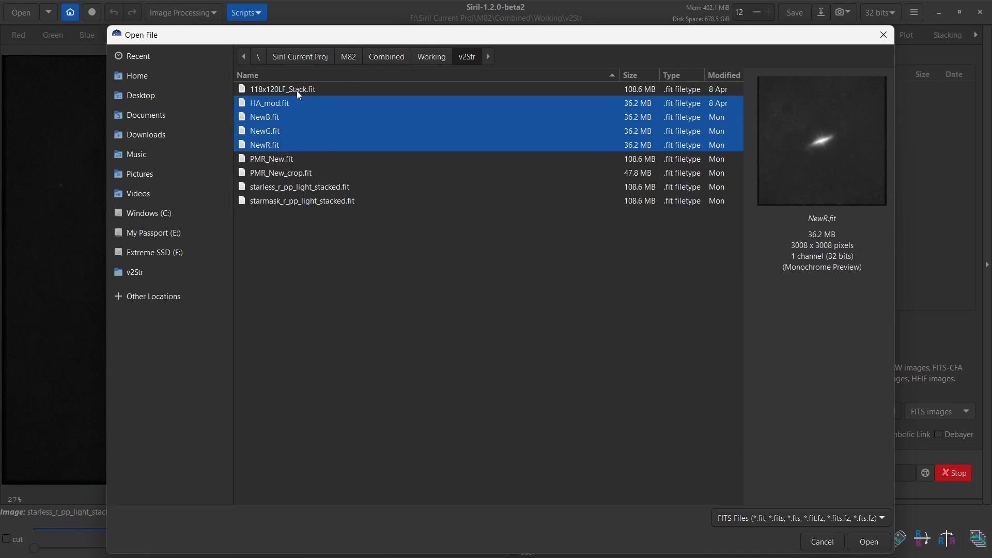
click(862, 540)
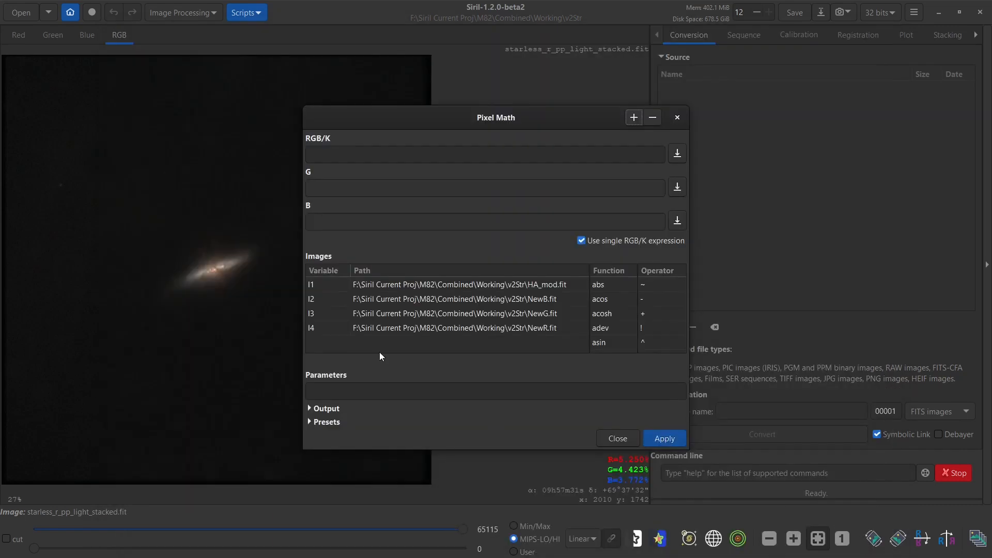
Rename the Pixel Math variable of HA_mod.fit to H and that of NewB.fit to B
click(440, 290)
click(311, 285)
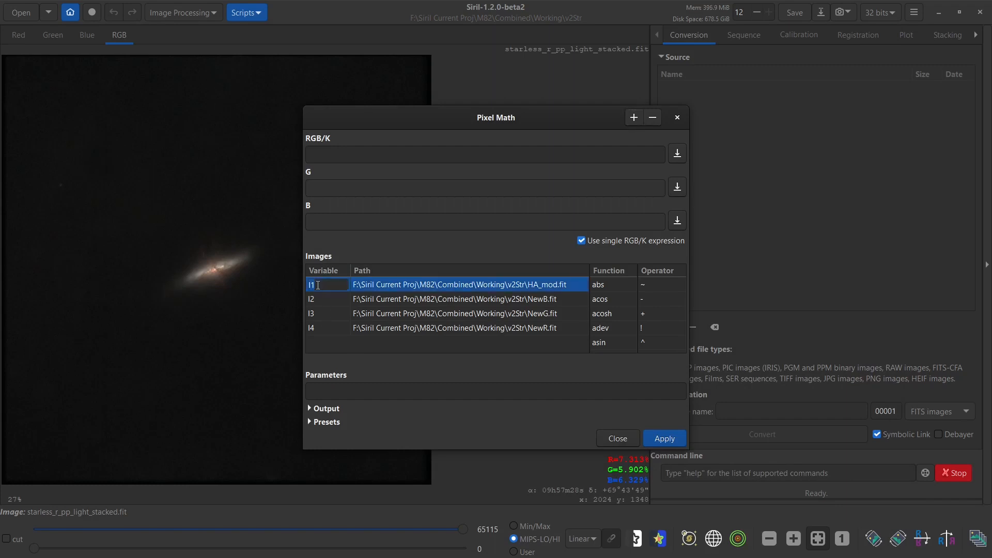
text(H)
key(Return)
key(Down)
key(Return)
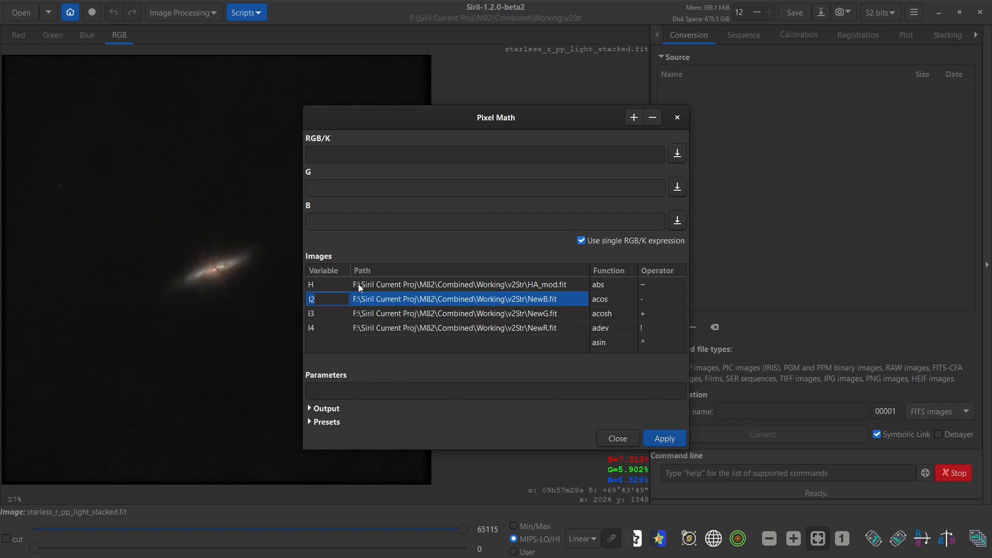
key(Return)
key(Return)
text(B)
key(Return)
key(Down)
Rename the Pixel Math variable of NewG.fit to G and that of NewR.fit to R
key(Return)
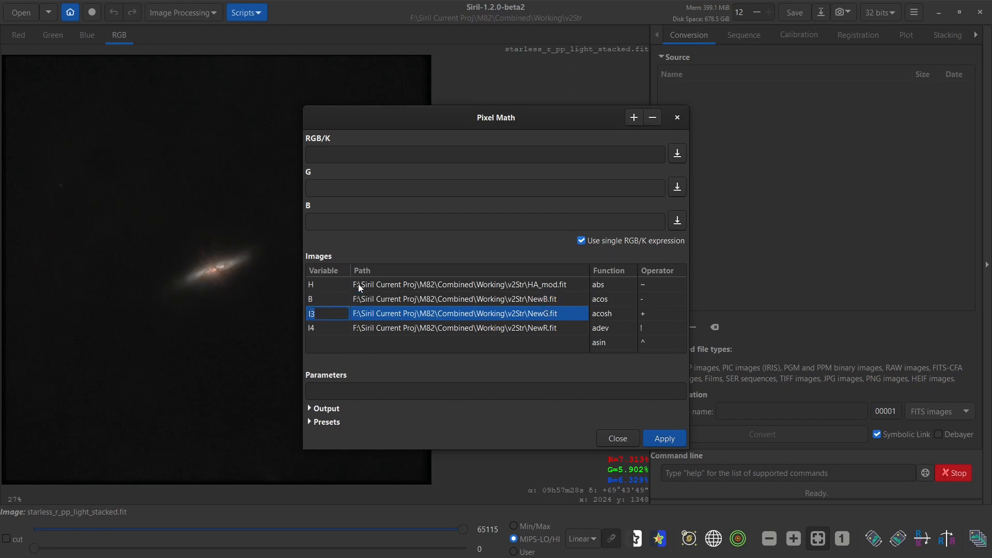
text(G)
key(Return)
key(Down)
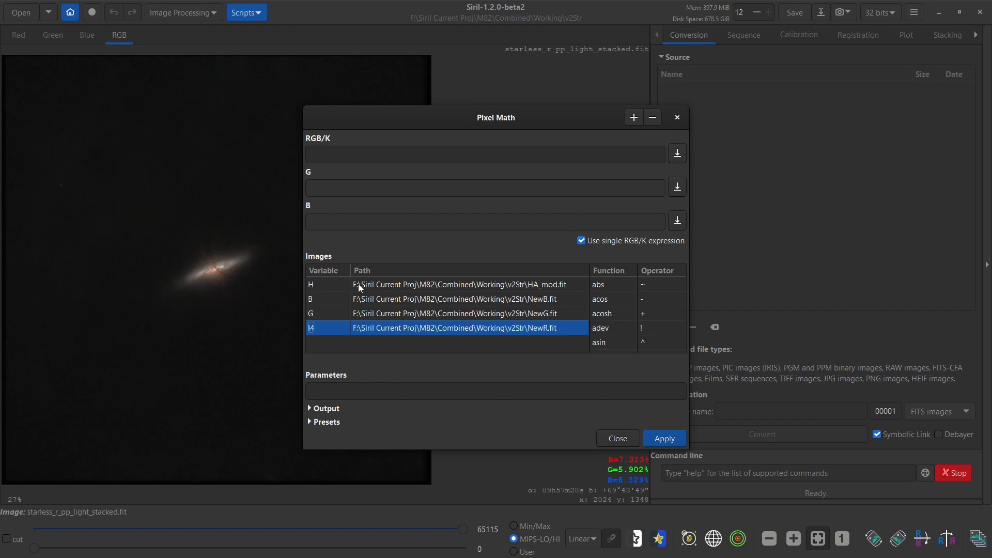
key(Return)
text(R)
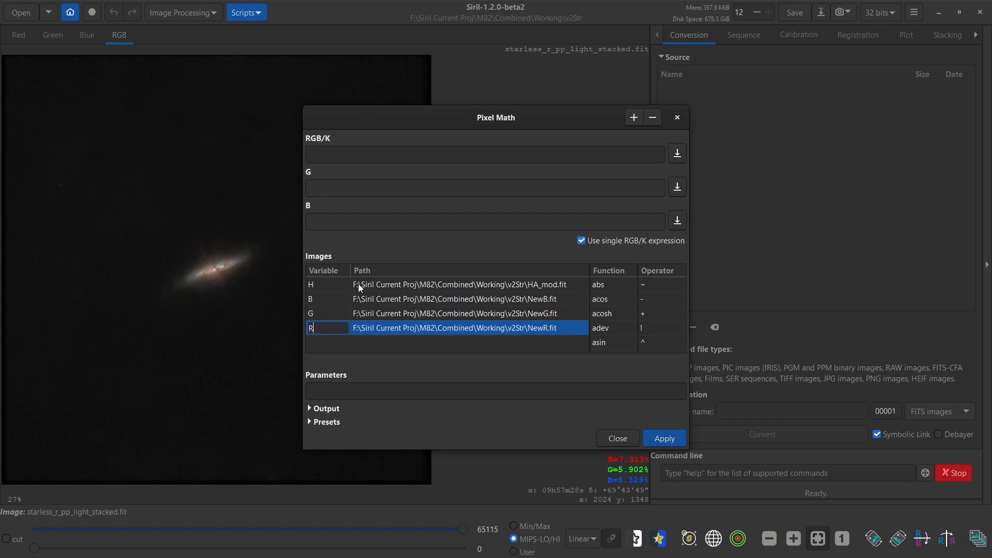
key(Return)
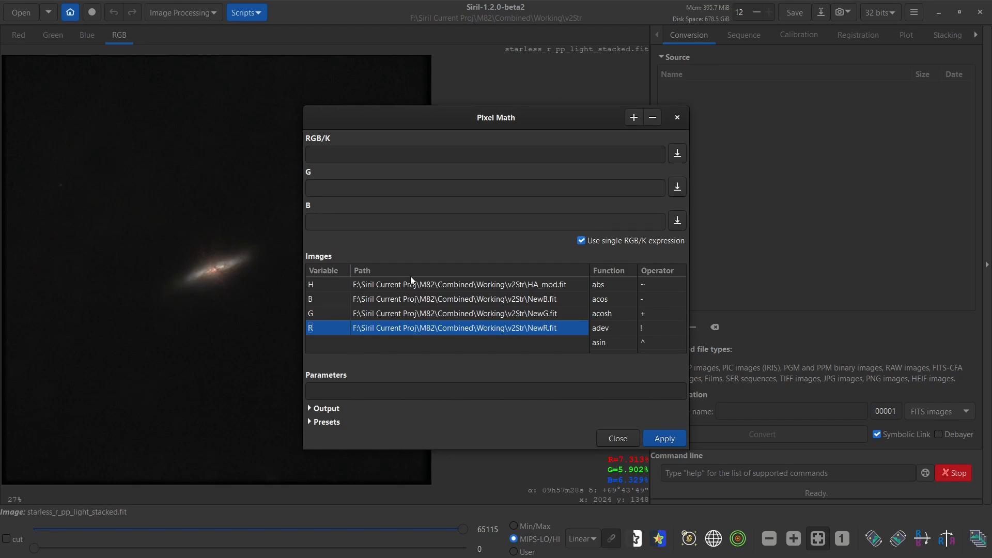
Turn off the single RGB/K expression option so each colour channel takes its own formula
click(581, 242)
click(587, 242)
click(452, 158)
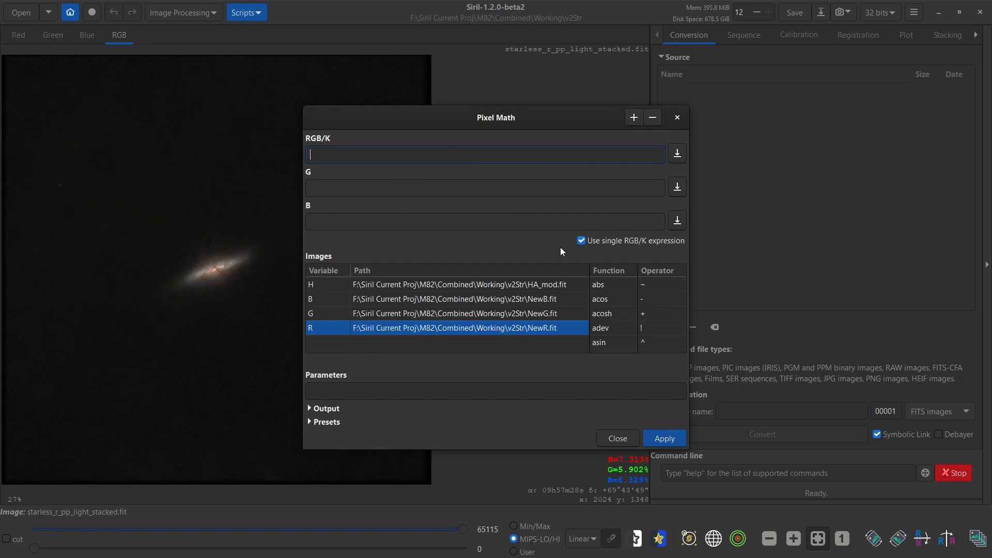
click(582, 241)
click(348, 187)
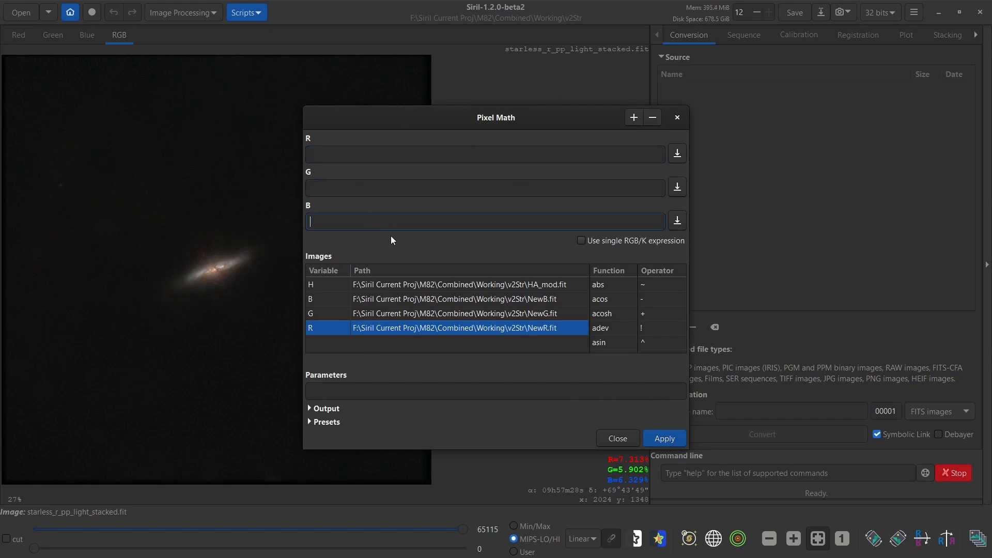
Set the red, green and blue channel expressions to R, G and B and apply them
click(359, 153)
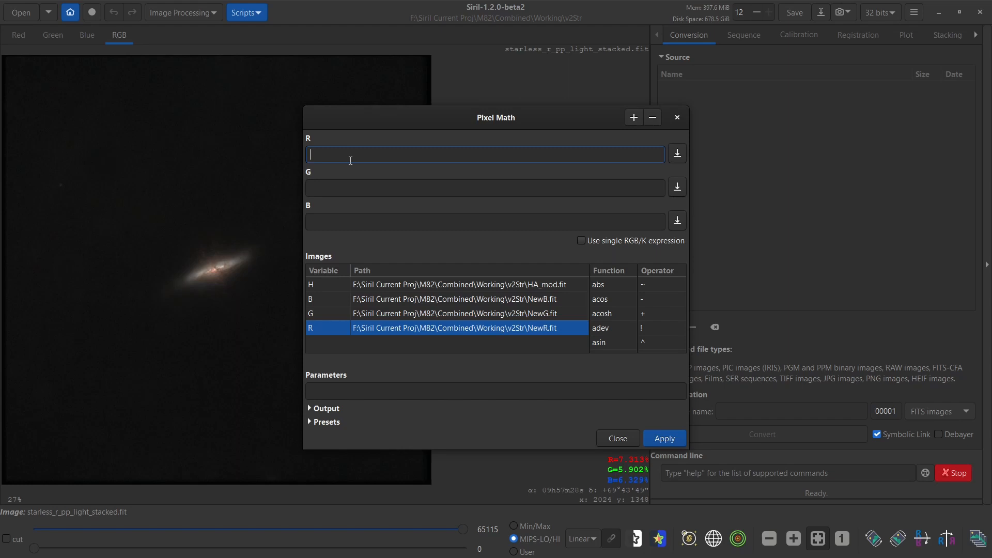
text(R)
click(330, 187)
text(G)
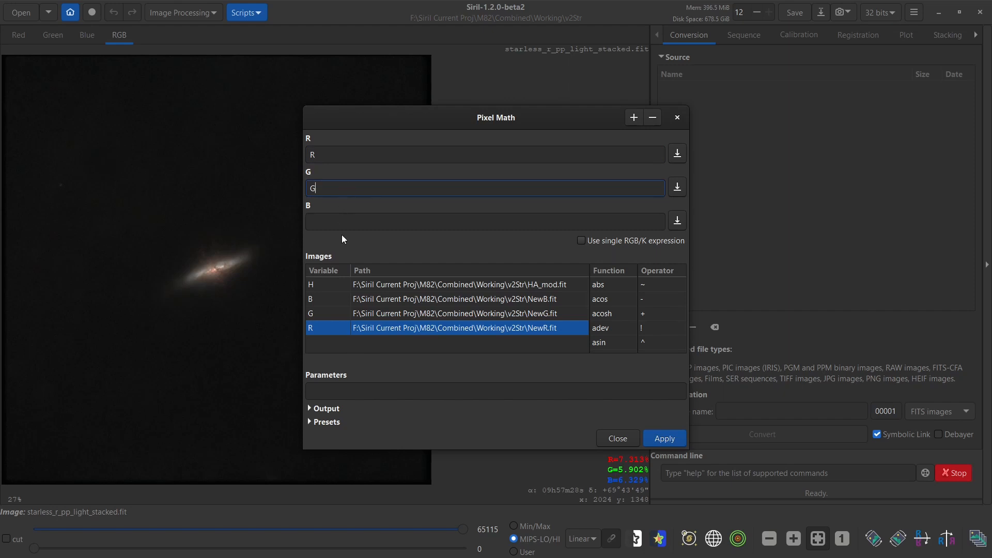
click(335, 220)
text(b)
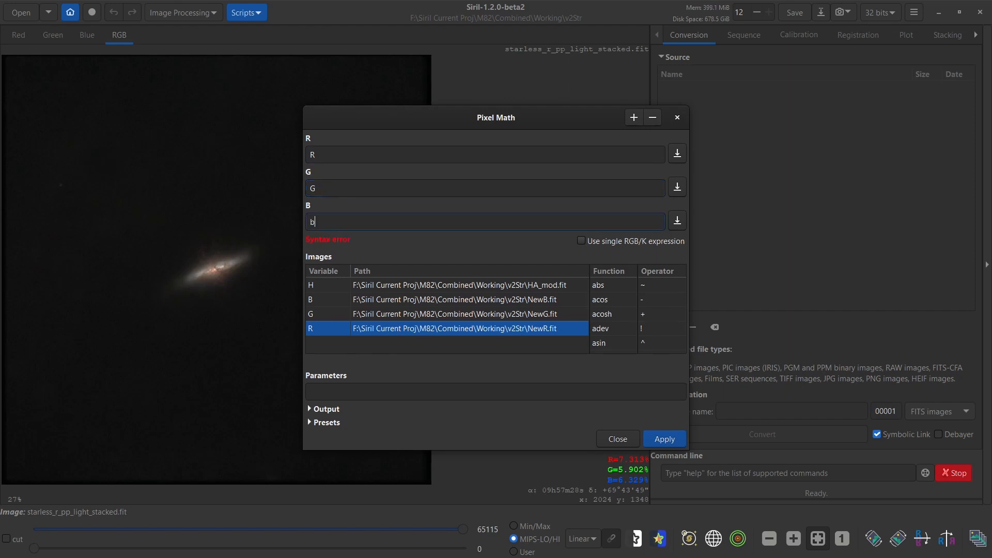
key(BackSpace)
text(B)
key(Return)
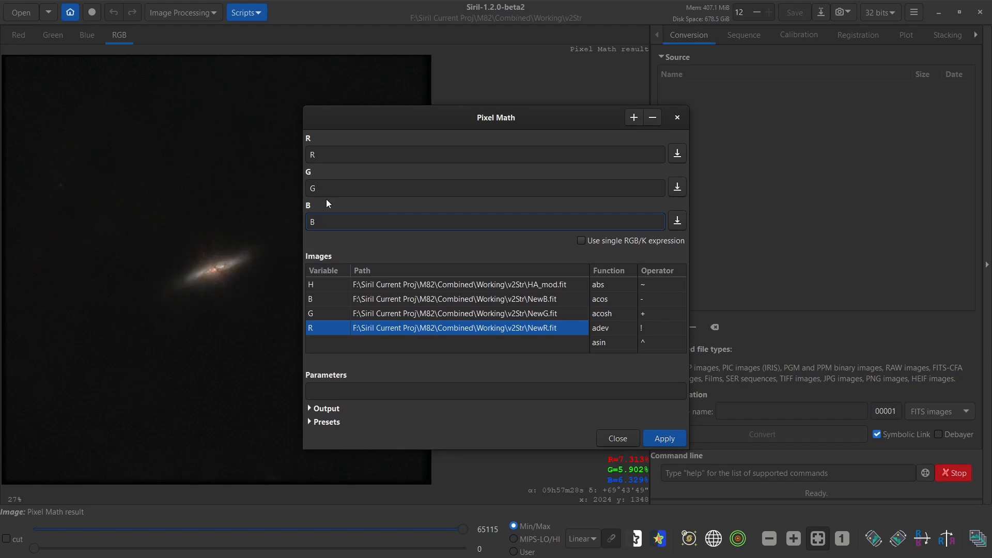
click(659, 437)
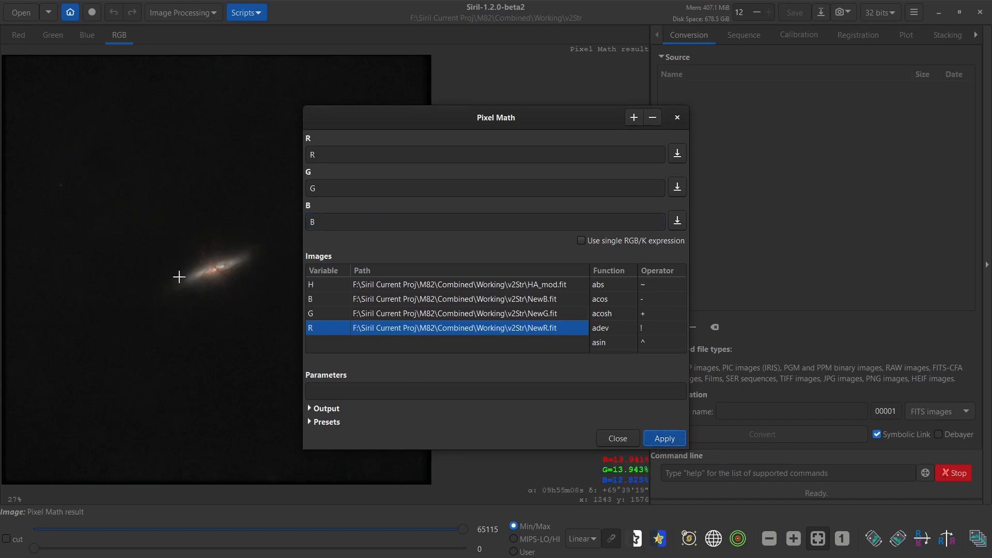
Move the Pixel Math dialog clear of the image and inspect the galaxy in the combined result up close
drag(432, 114, 561, 68)
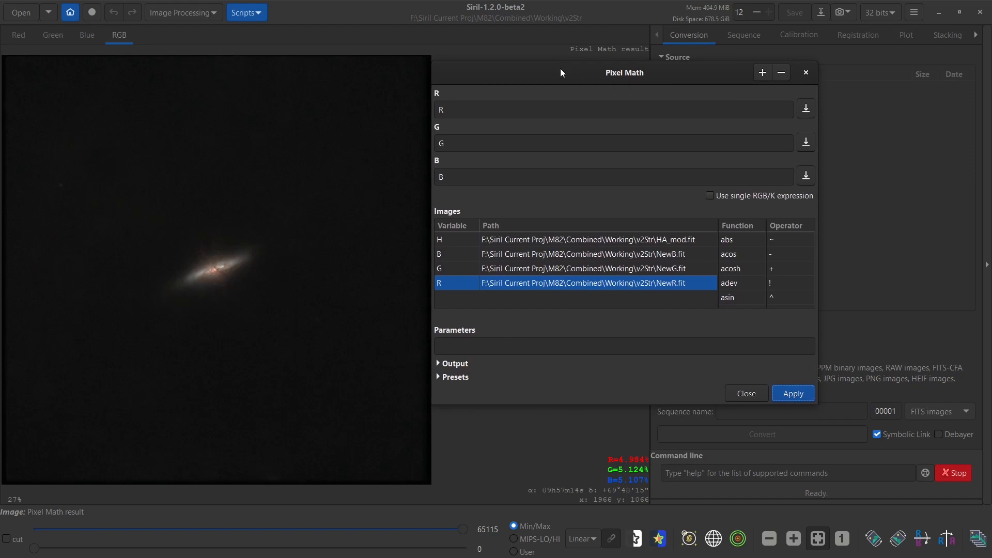
click(453, 108)
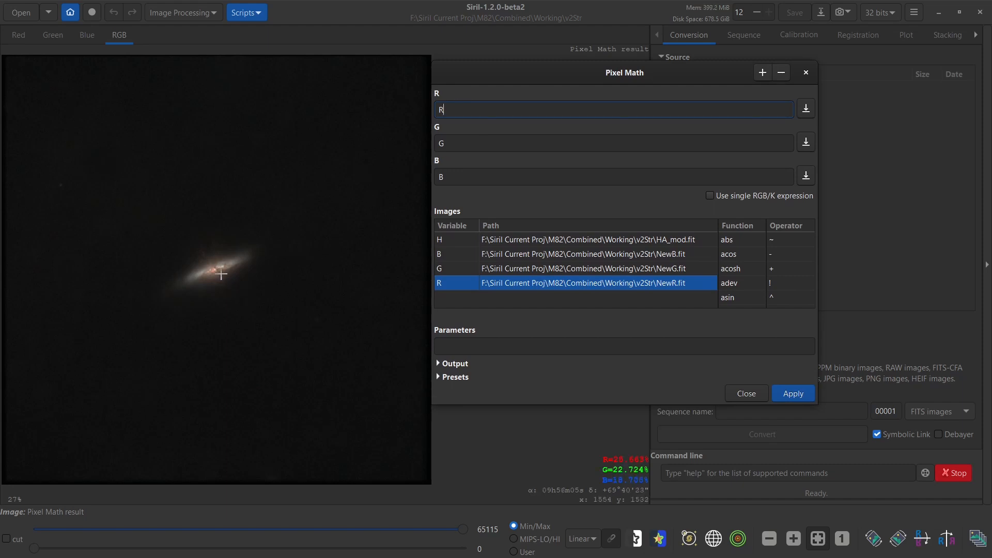
scroll(217, 272, up, 4)
scroll(176, 276, down, 4)
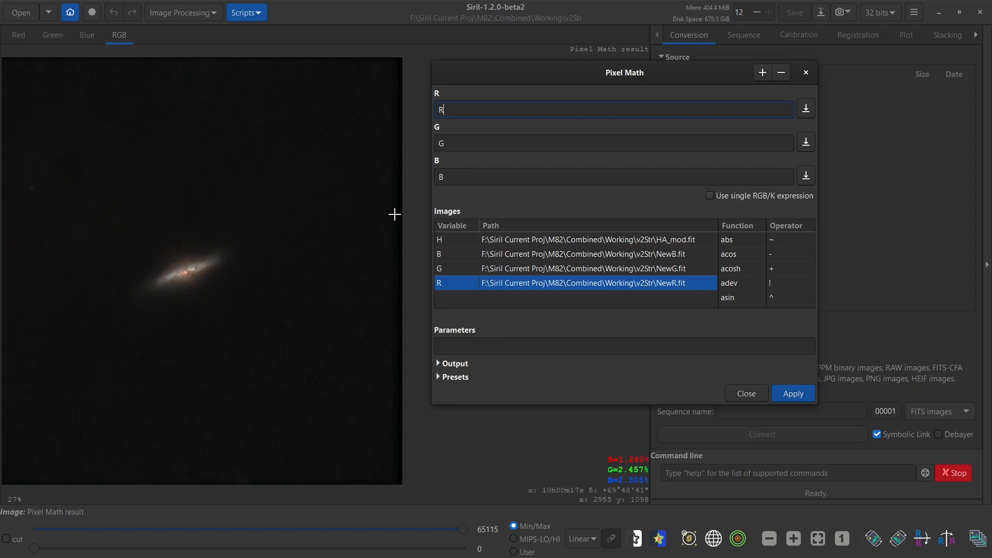
Preview the combined image in the Histogram display mode and return to Linear
click(581, 538)
click(580, 540)
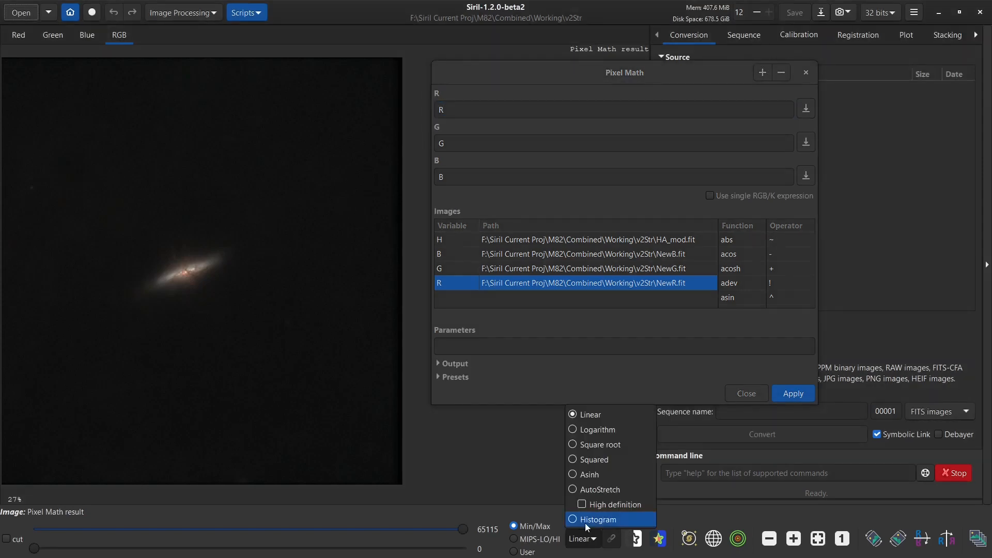
click(585, 522)
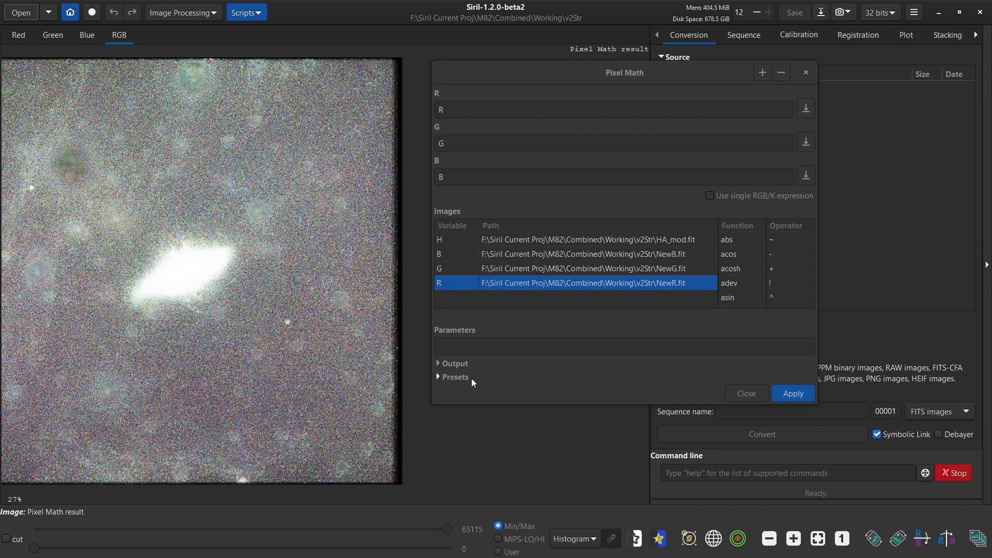
click(575, 540)
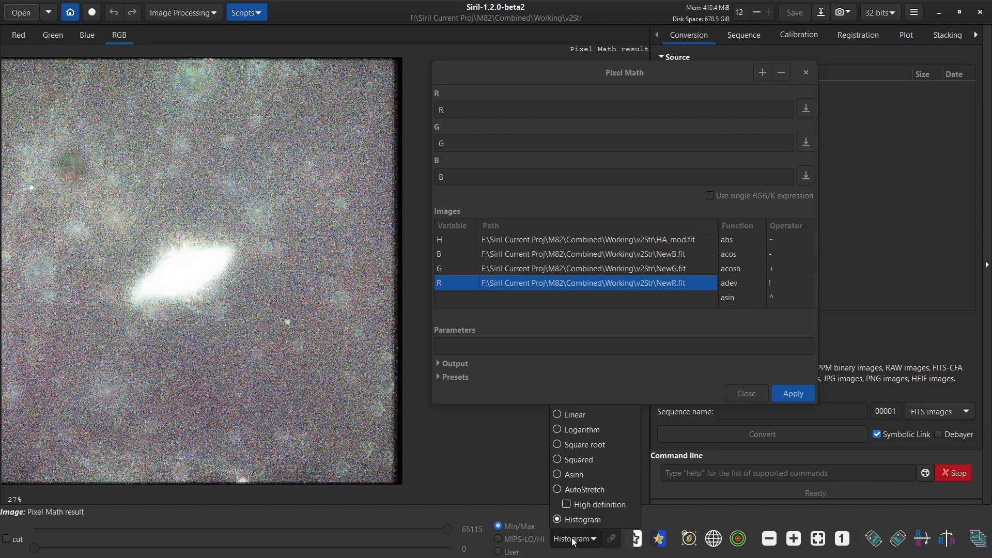
click(582, 415)
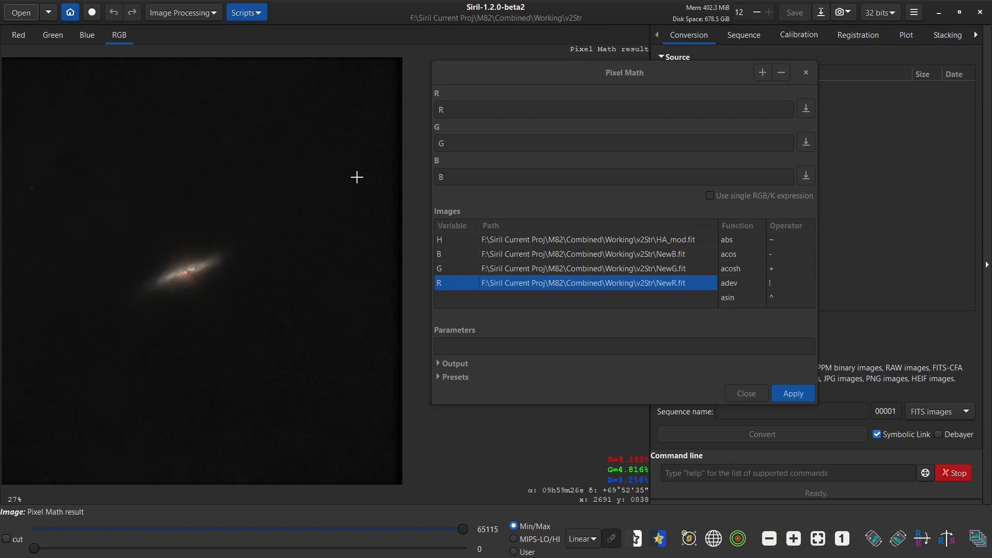
Set the red channel expression to R+(H-med(H)), look up the med function in the function list and apply the formula
click(472, 108)
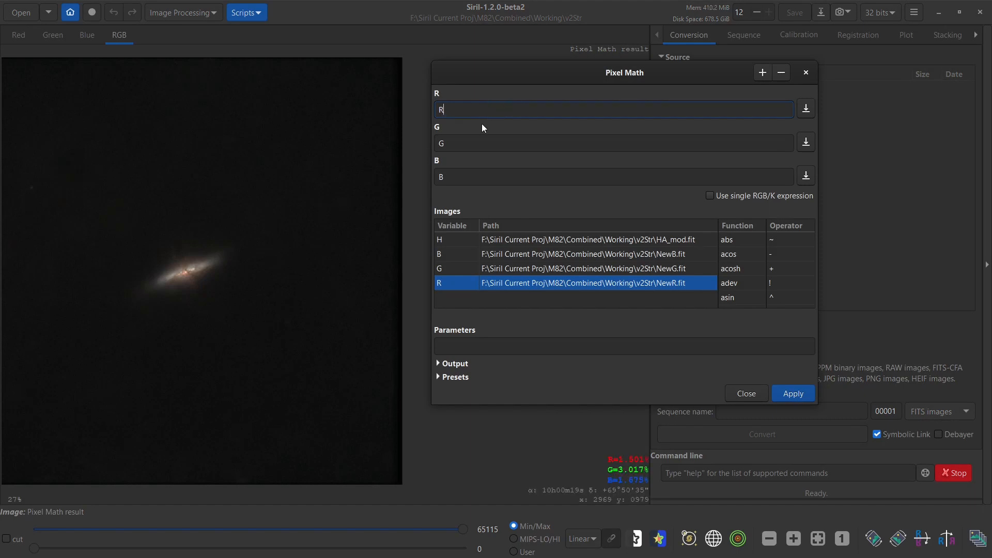
text(+)
key(BackSpace)
text(+(H-med(H)
click(740, 224)
scroll(738, 253, down, 3)
scroll(742, 269, down, 3)
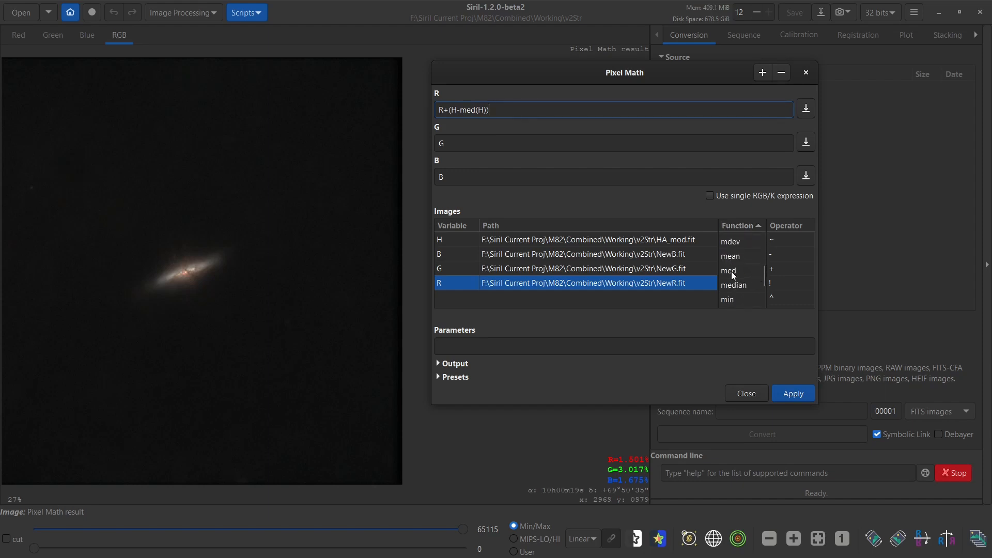
scroll(727, 301, down, 1)
scroll(733, 295, up, 6)
scroll(740, 273, up, 2)
key(Return)
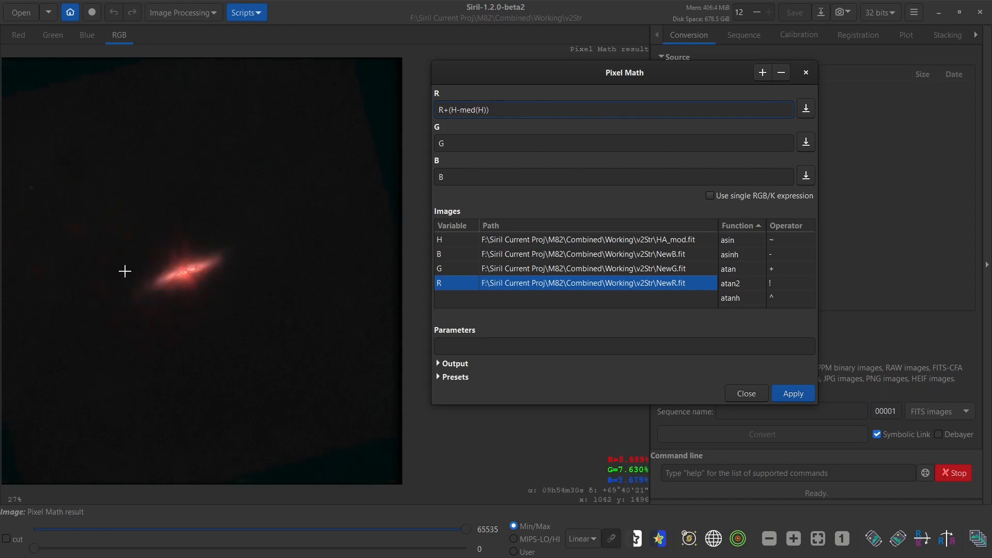
Change the red channel expression to R+k*(H-med(H)) and try to apply it with a parameter for k
scroll(156, 265, up, 2)
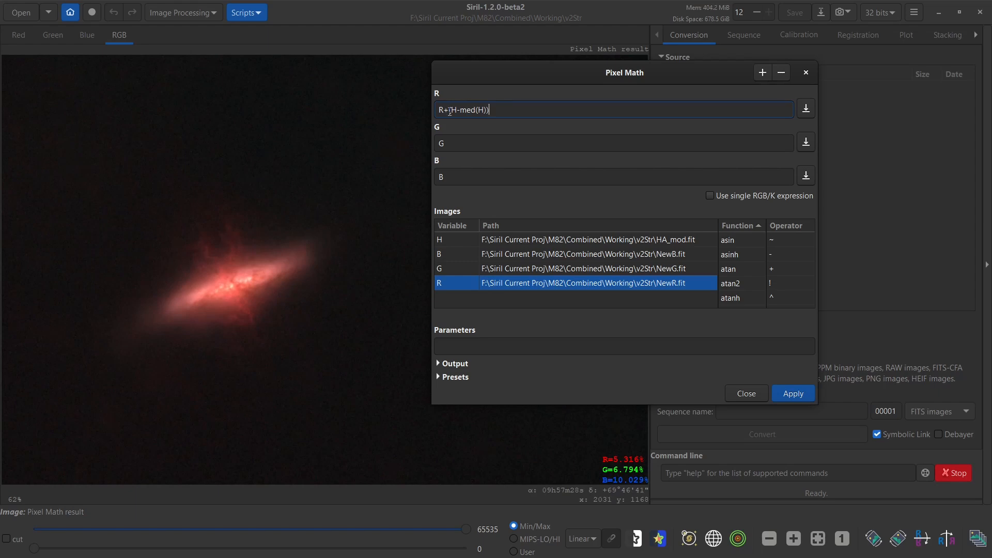
text(k*)
click(476, 346)
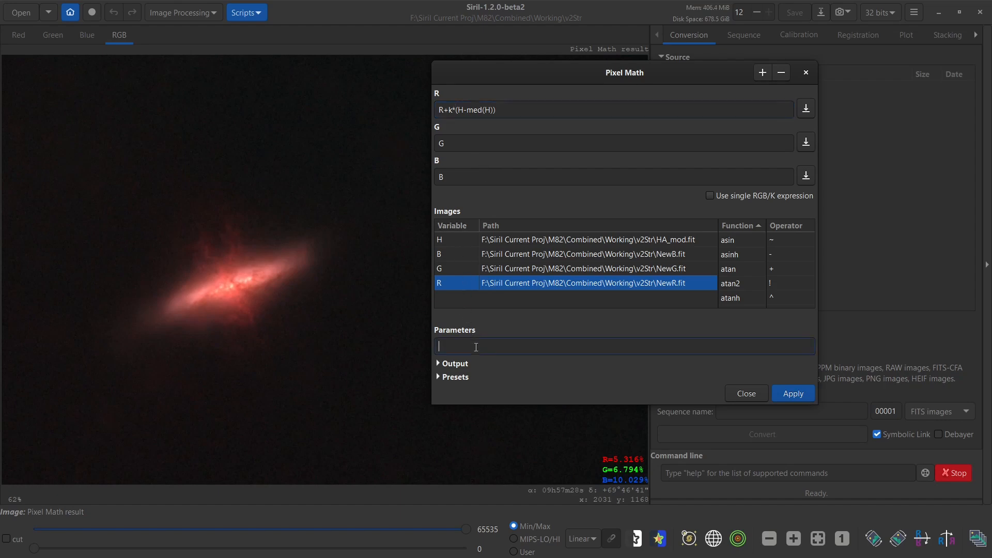
text(k=)
text(.2)
key(Return)
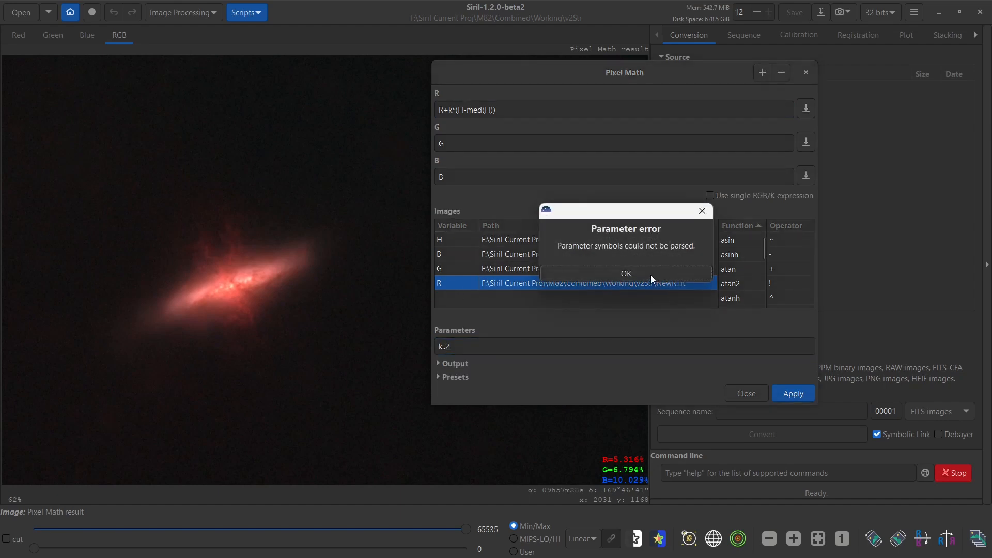
click(651, 274)
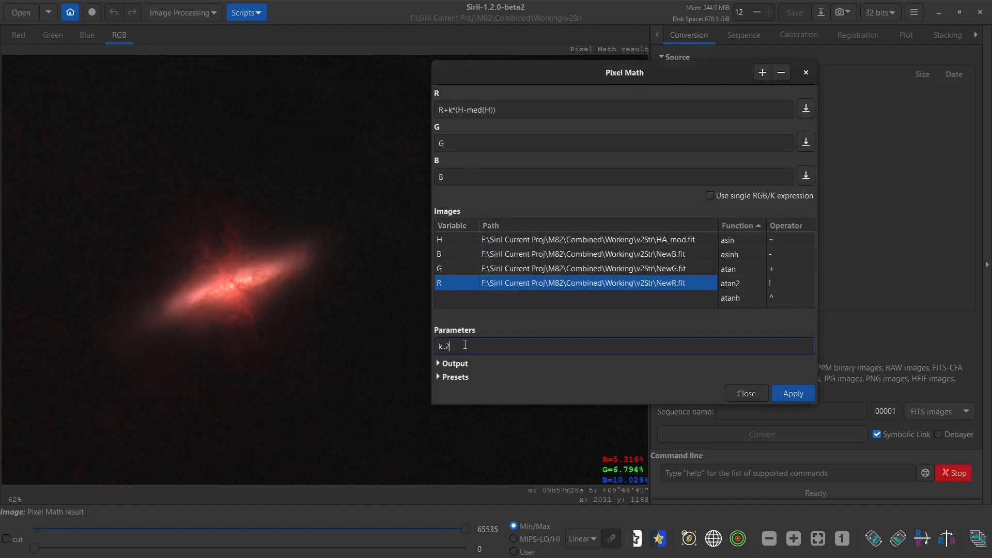
Correct the parameter definition to k=.2 and apply the channel expressions
key(BackSpace)
key(BackSpace)
key(BackSpace)
text(=.2)
key(Return)
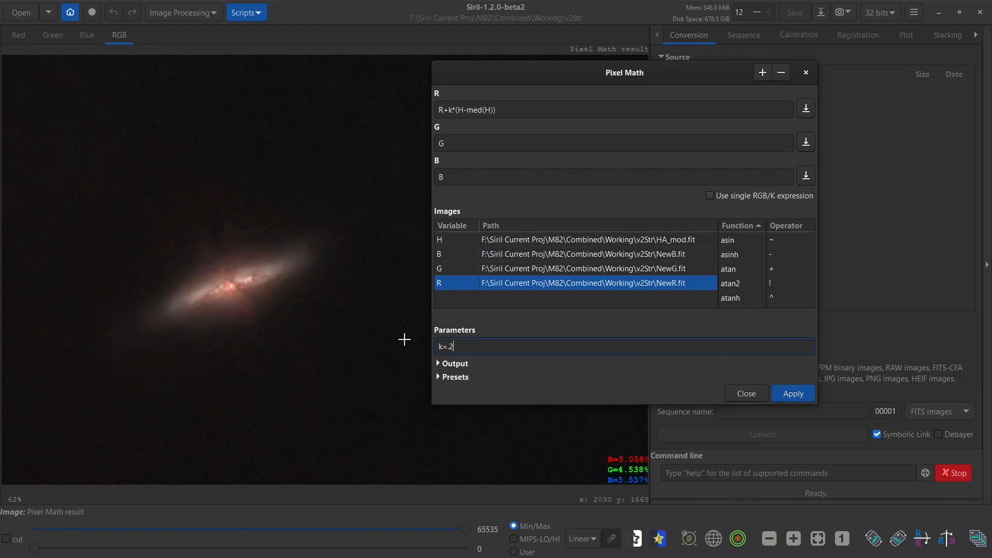
Try k=.3, .4 and .5 in the parameters, applying the channel expressions to compare the red boost
key(BackSpace)
text(3)
key(Return)
key(BackSpace)
text(4)
key(BackSpace)
text(5)
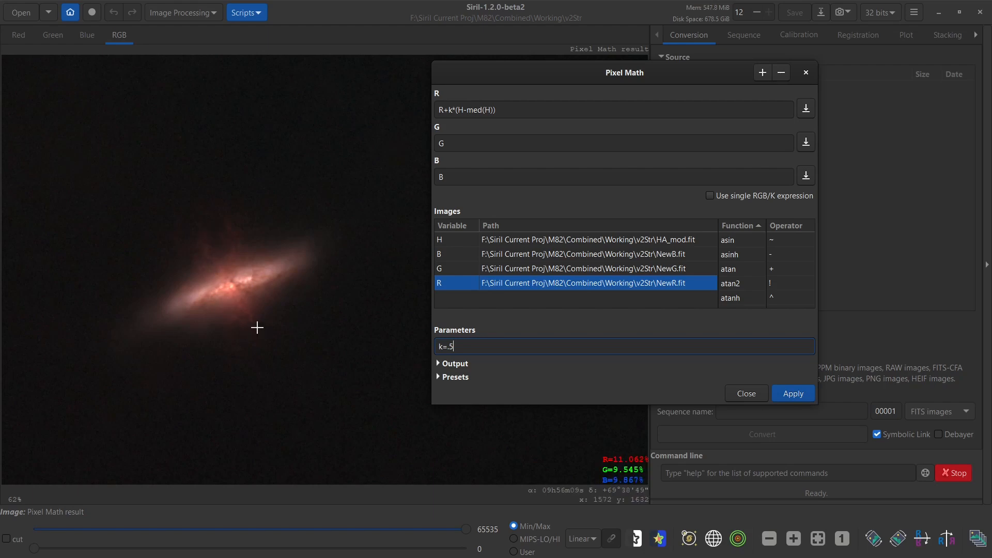
Replace the red channel expression with max(R,k*(H-med(H))) and apply it
triple_click(515, 110)
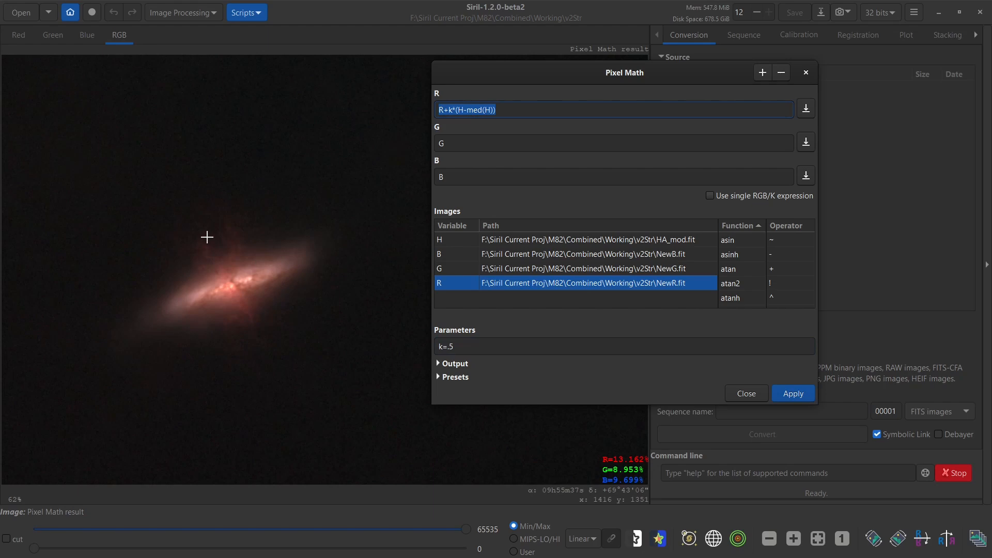
text(max()
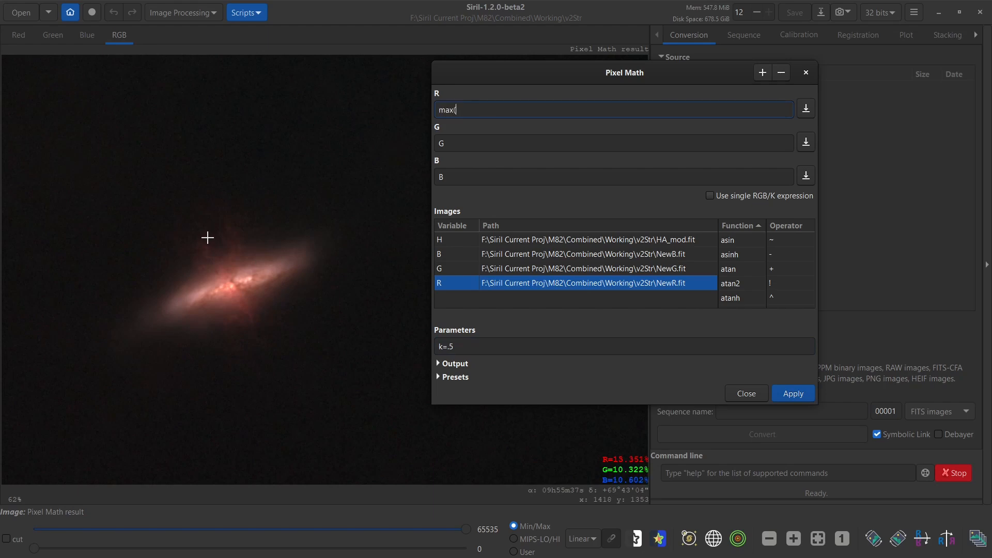
text(R,k*(H-med(H)))
text())
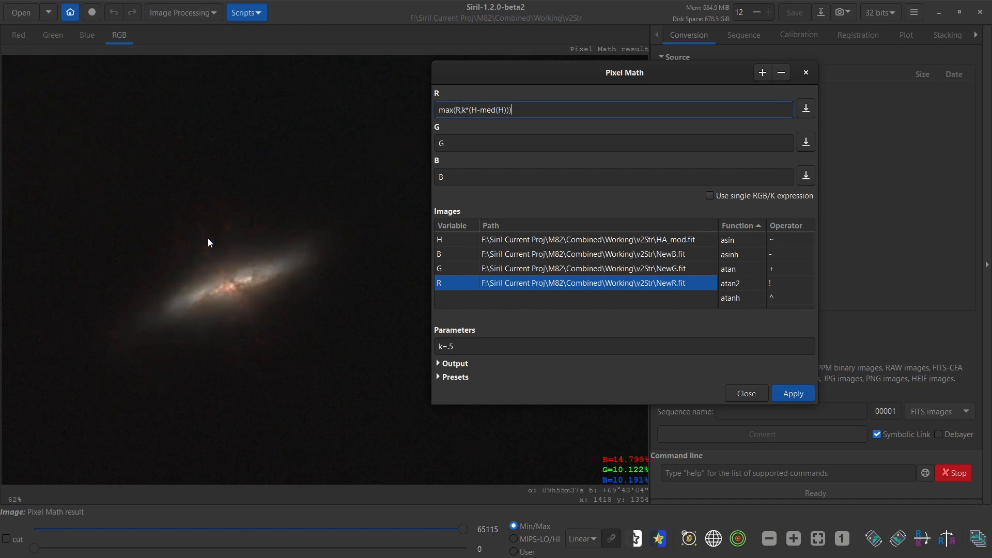
Tune the parameter by applying k=1.5 and k=2, and settle on k=1.7
drag(460, 347, 447, 349)
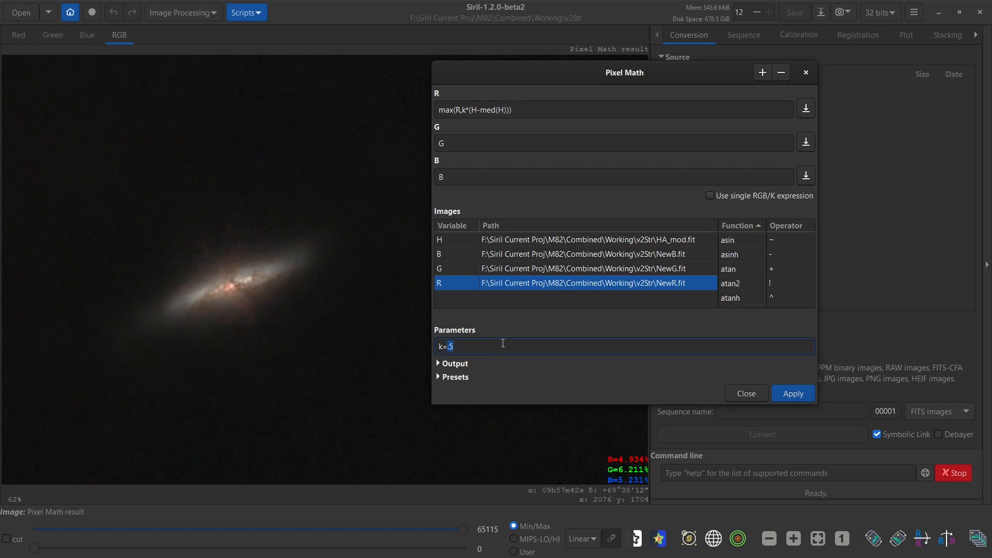
text(1)
key(BackSpace)
text(1.5)
key(Return)
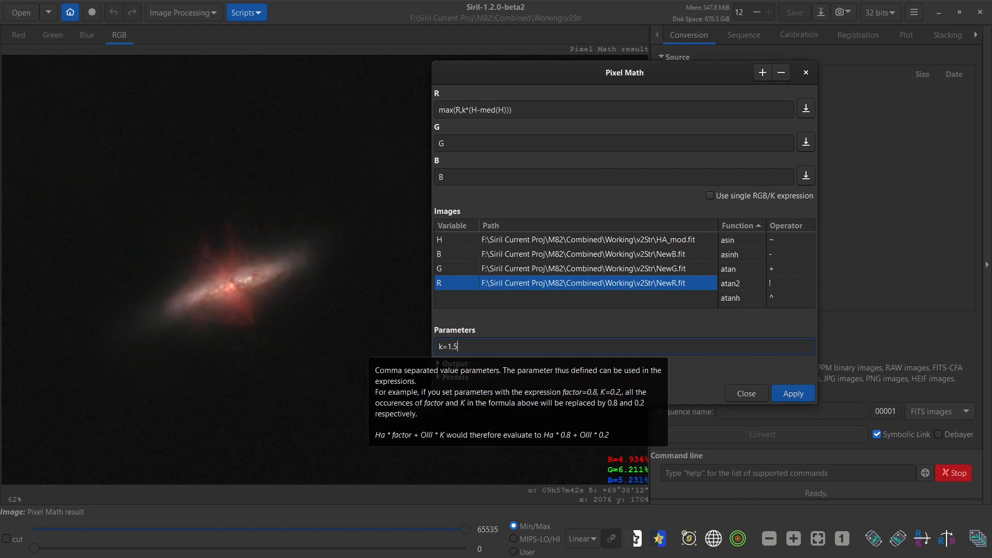
key(BackSpace)
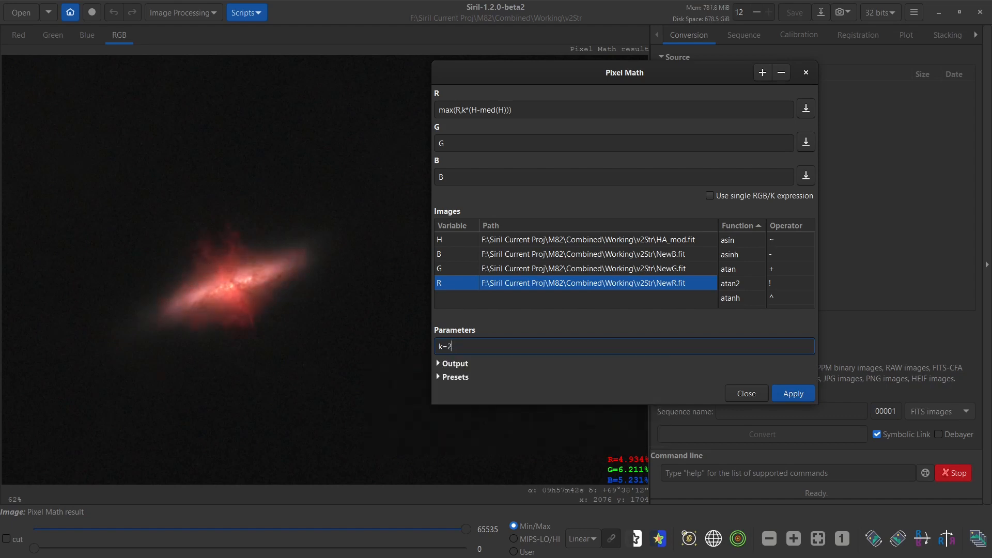
key(BackSpace)
text(1.7)
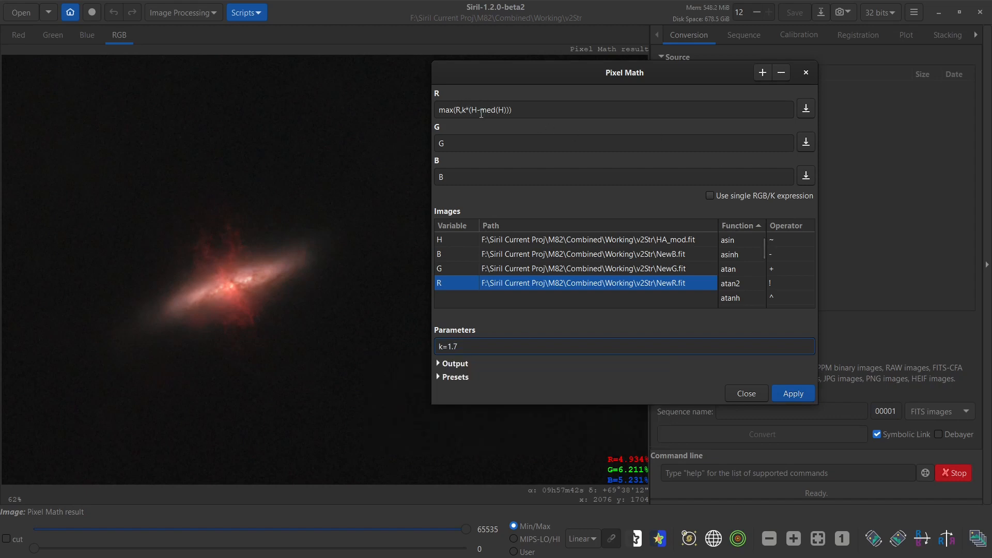
Try the constant .12 in place of med(H) in the red expression and apply it with k=1.7 and k=2
drag(479, 111, 508, 108)
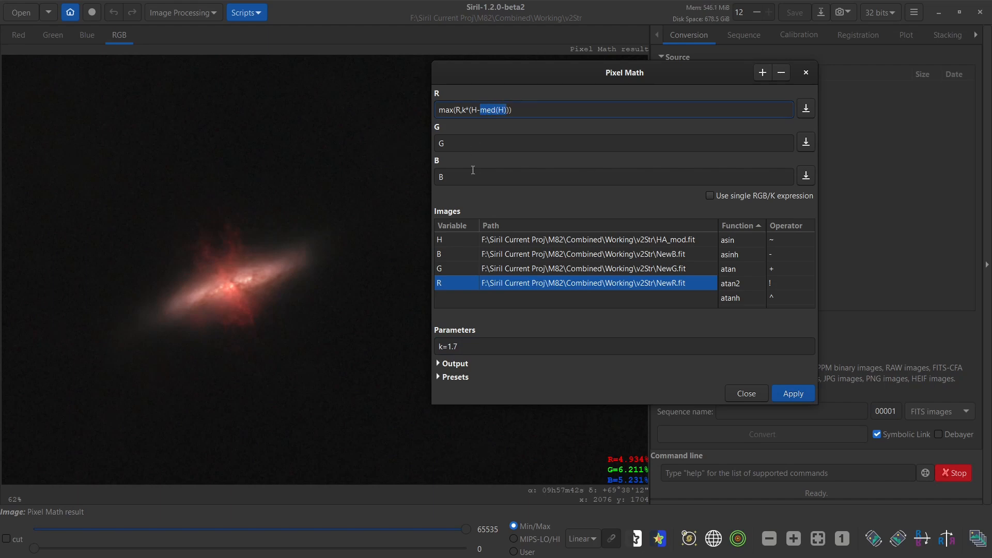
key(BackSpace)
text(.12)
drag(464, 346, 447, 346)
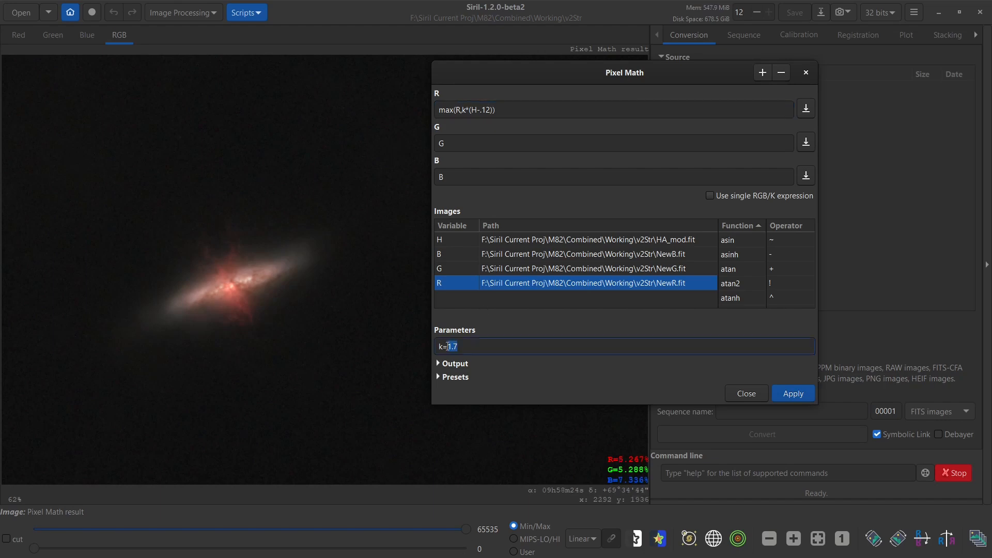
text(2)
Try .15 and .1 as the constant subtracted from H in the red expression
click(491, 112)
key(BackSpace)
text(5)
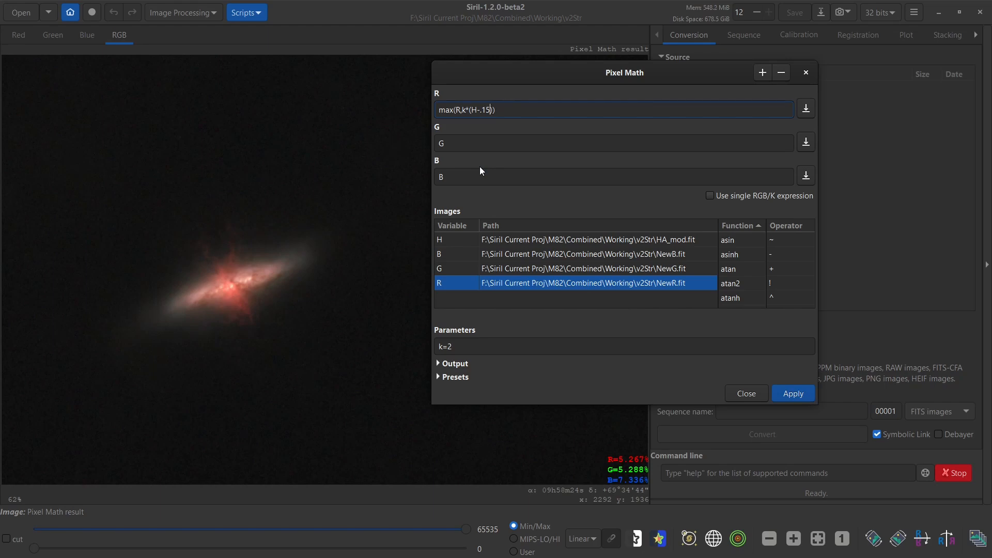
key(BackSpace)
Set the parameter to k=1.8, change it to k=1.7 and apply the expressions
click(474, 342)
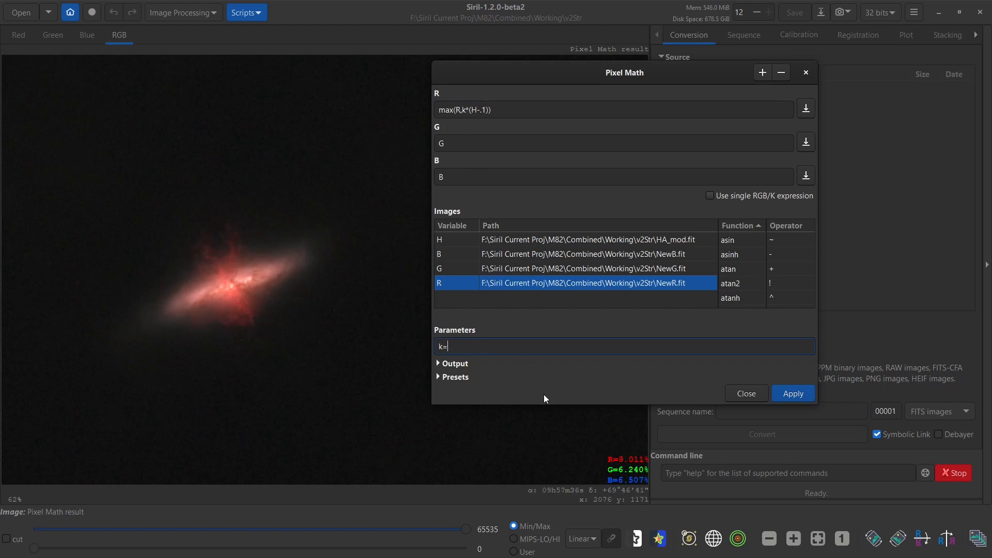
text(1.8)
key(BackSpace)
text(7)
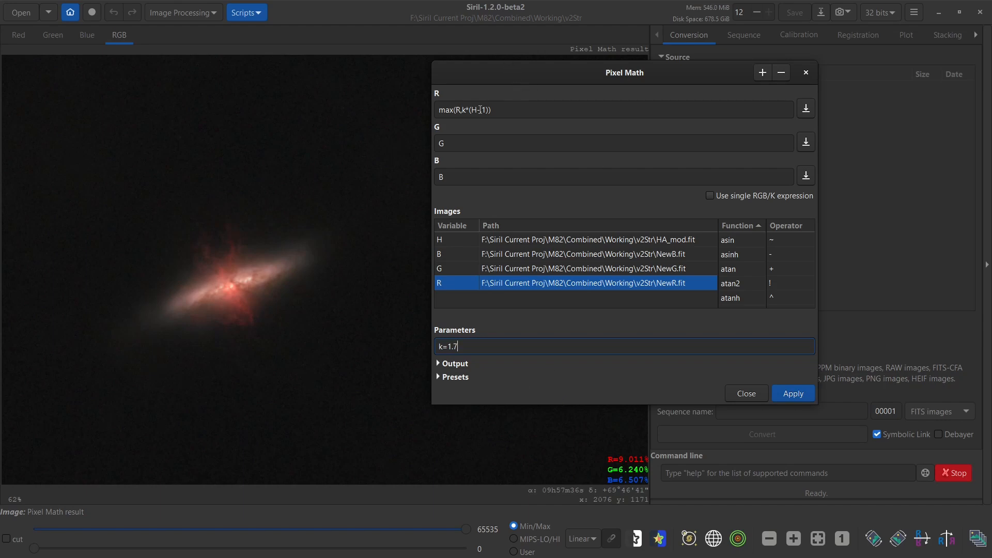
Change the red expression to max(R,k*(H-(med(H)*1.2))), trying multipliers 1.1 and 1.15 on the way, and apply it
drag(480, 111, 488, 113)
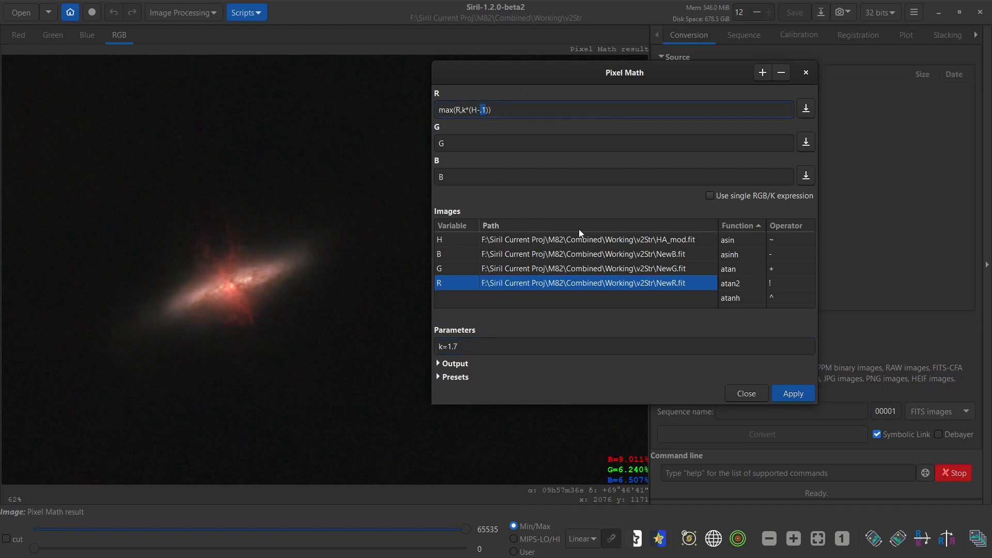
text(med(H))
click(480, 111)
text(()
text(*)
text(1.1)
key(BackSpace)
text(5)
key(BackSpace)
text(2)
Look through the saved Pixel Math preset expressions and where the red expression can be stored as a preset
drag(547, 108, 438, 109)
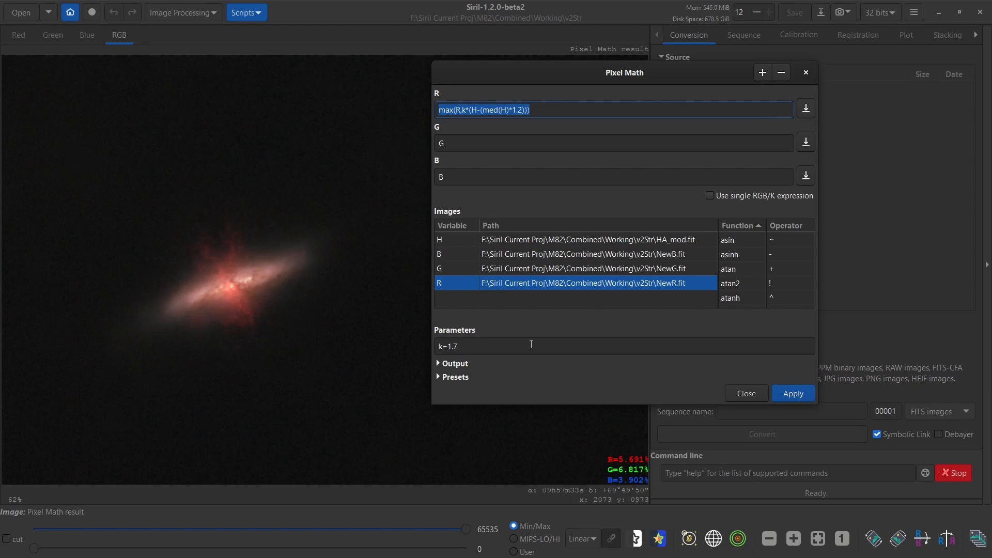
click(456, 377)
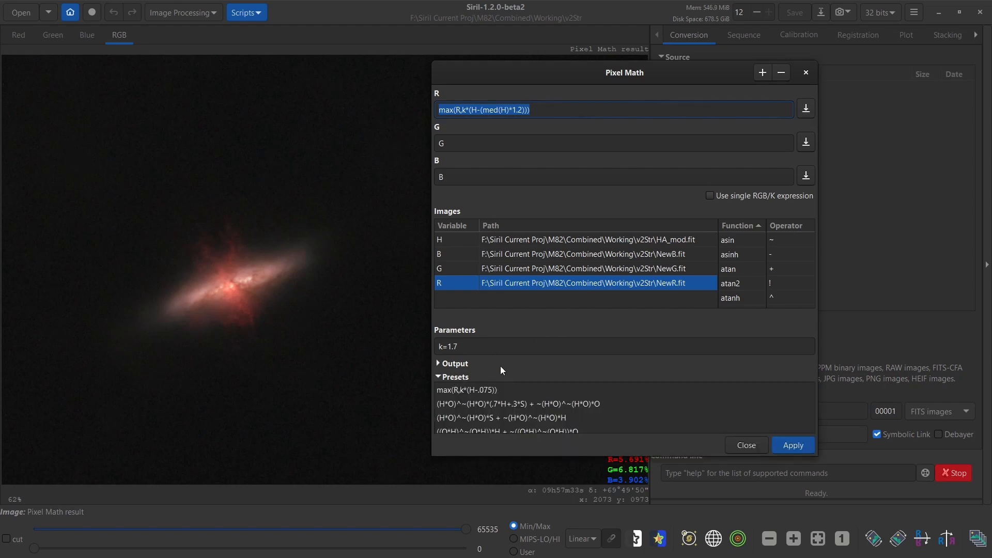
click(471, 390)
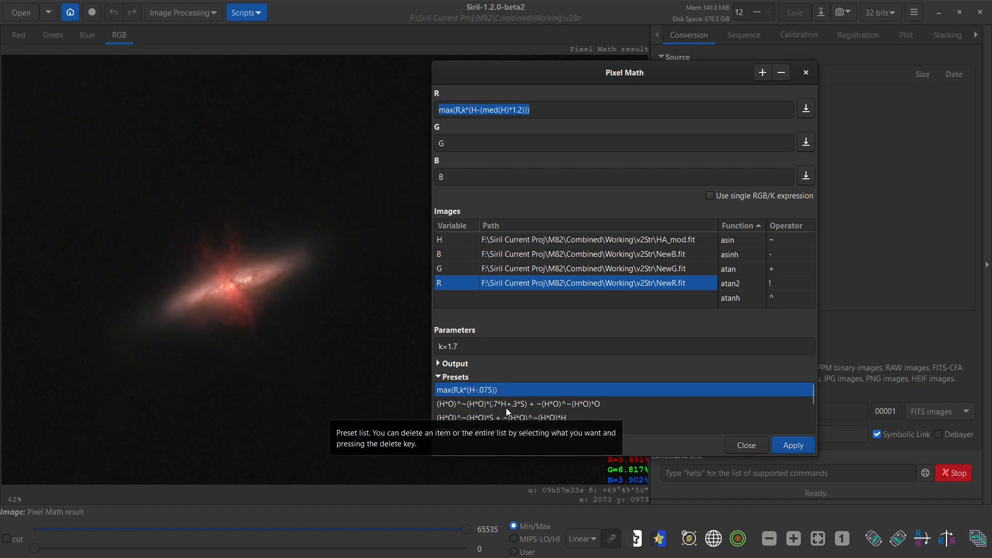
scroll(507, 407, down, 2)
scroll(507, 406, down, 3)
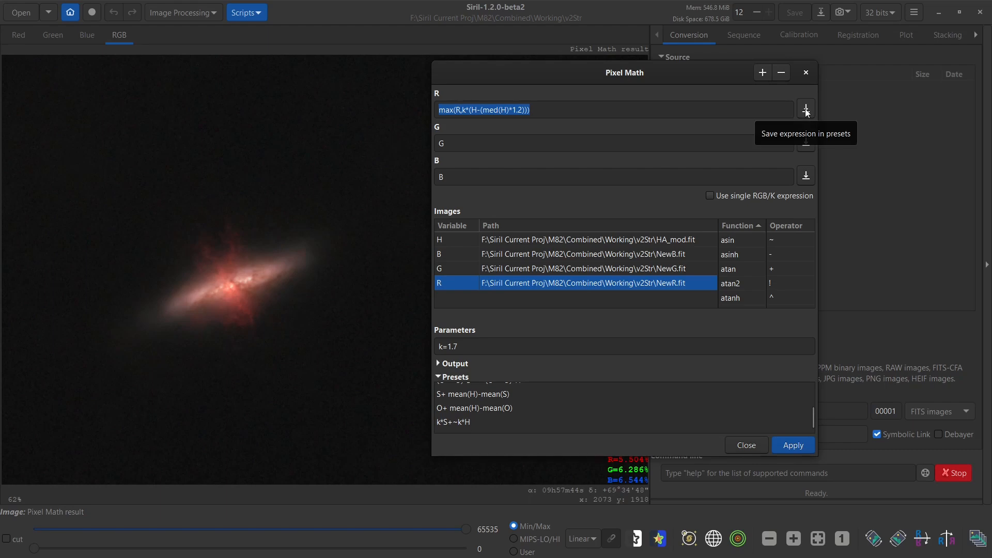
click(451, 377)
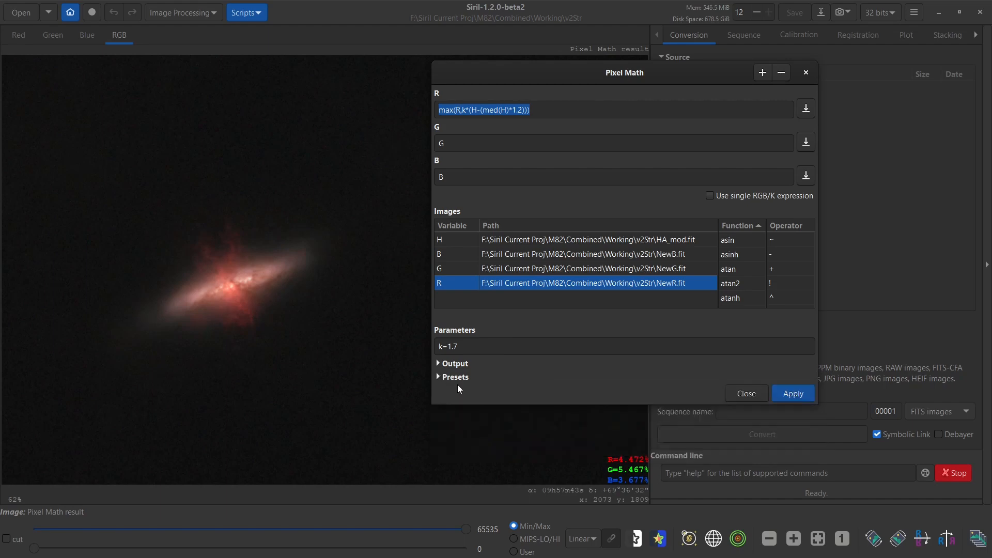
click(453, 377)
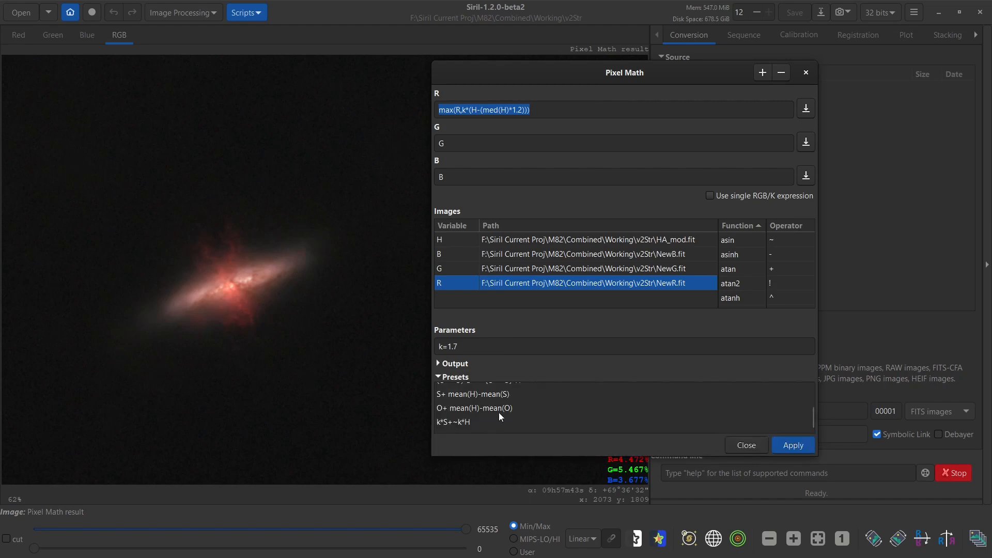
scroll(492, 406, up, 5)
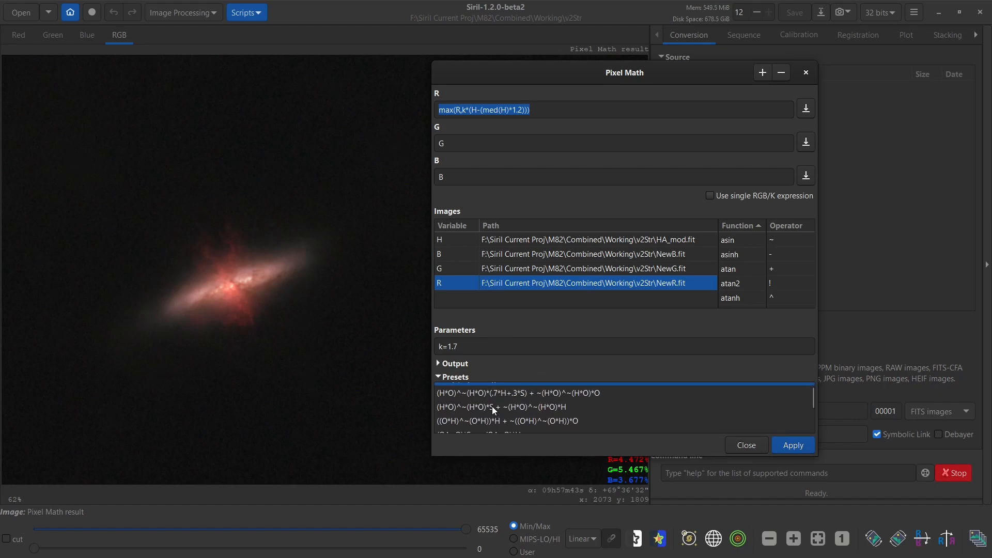
click(451, 377)
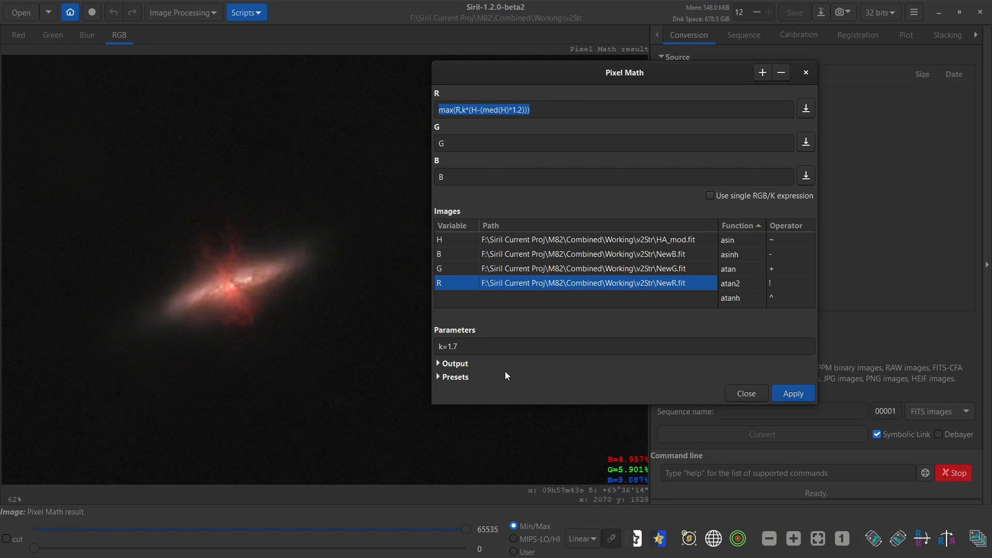
Apply the expressions with Rescale result enabled, and reapply them with it disabled to compare the outputs
click(455, 364)
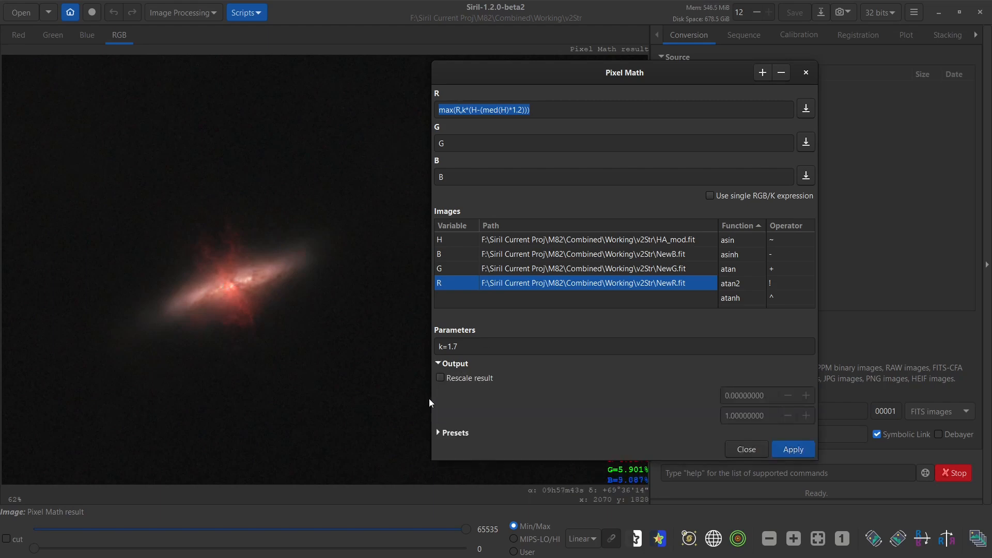
click(440, 378)
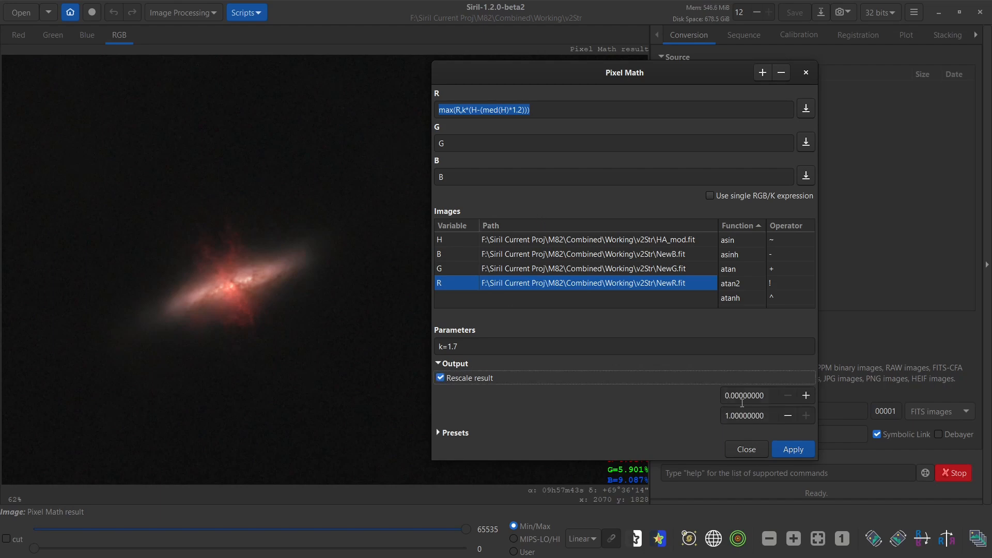
click(798, 451)
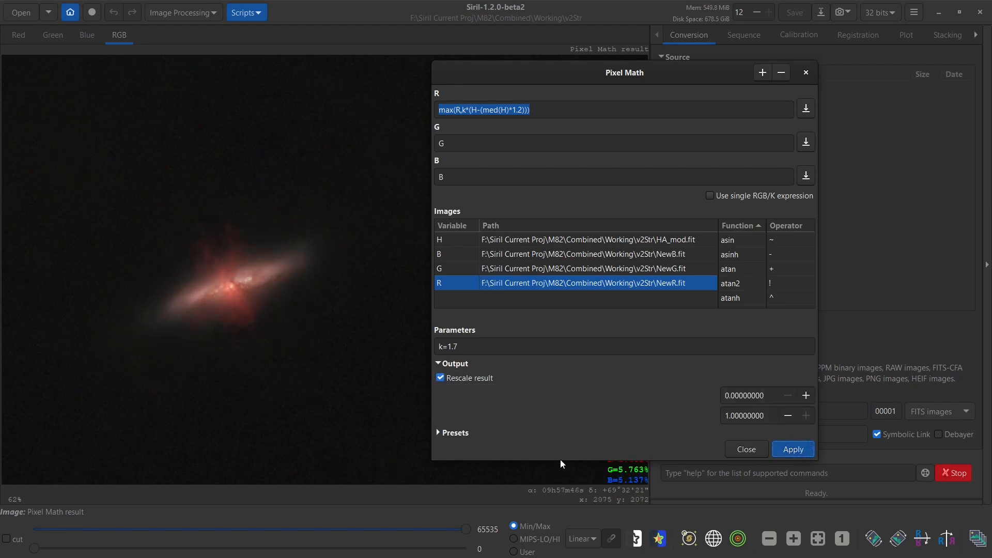
drag(626, 72, 666, 11)
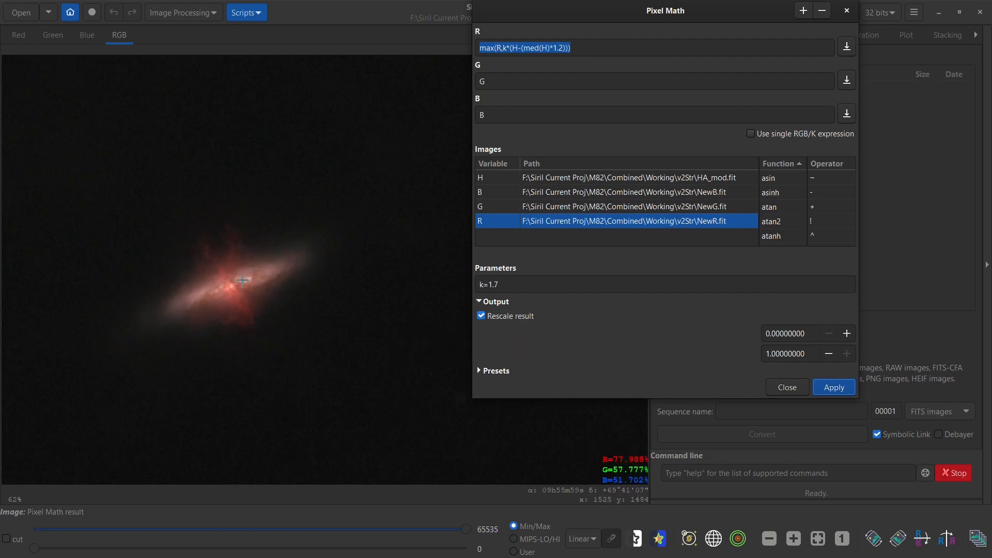
click(481, 315)
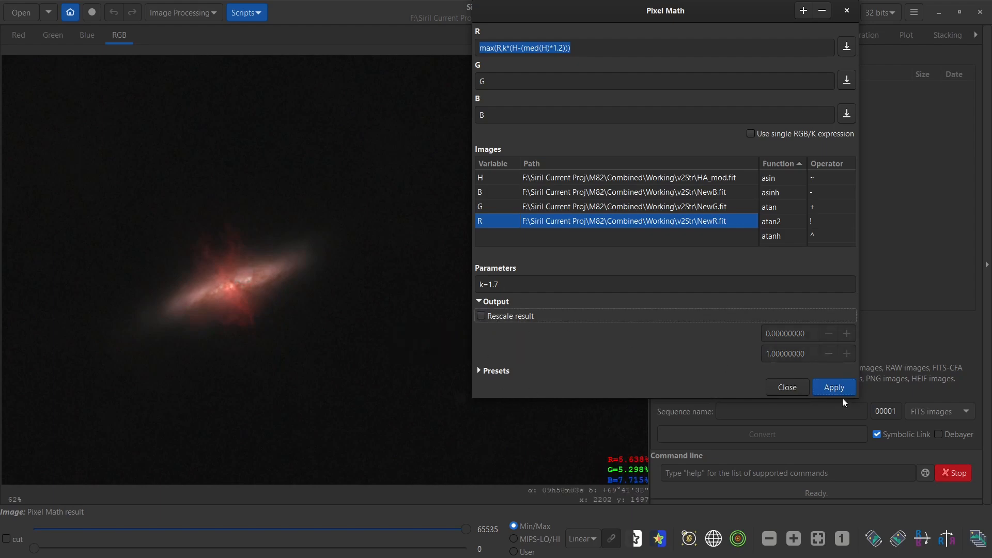
click(835, 387)
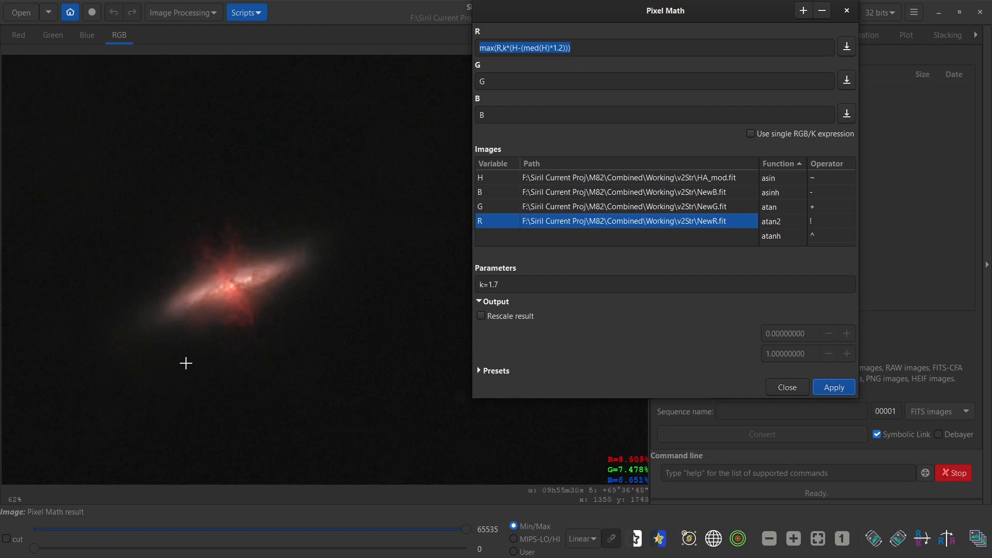
Compare Rescale result on and off once more, keep the unscaled output and close Pixel Math
click(479, 314)
click(832, 389)
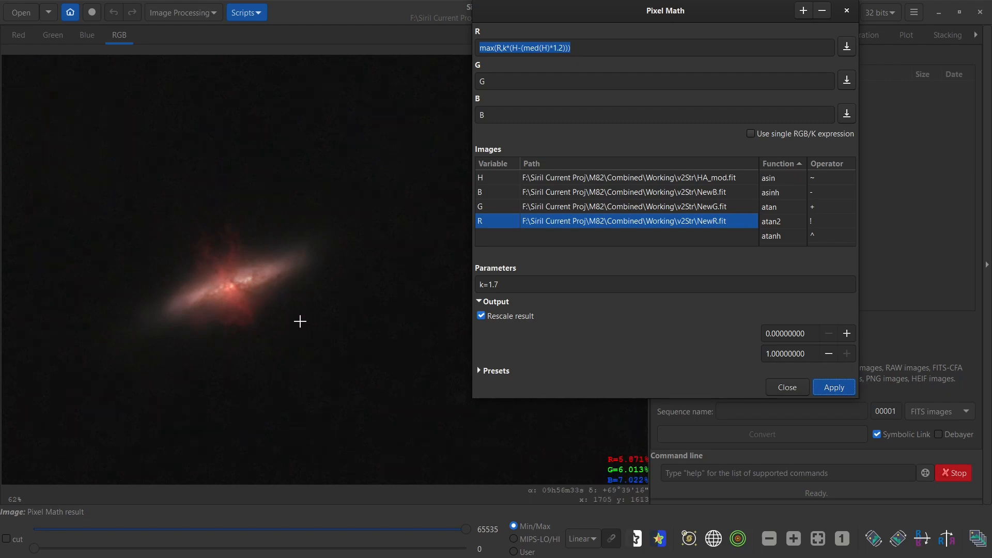
click(481, 316)
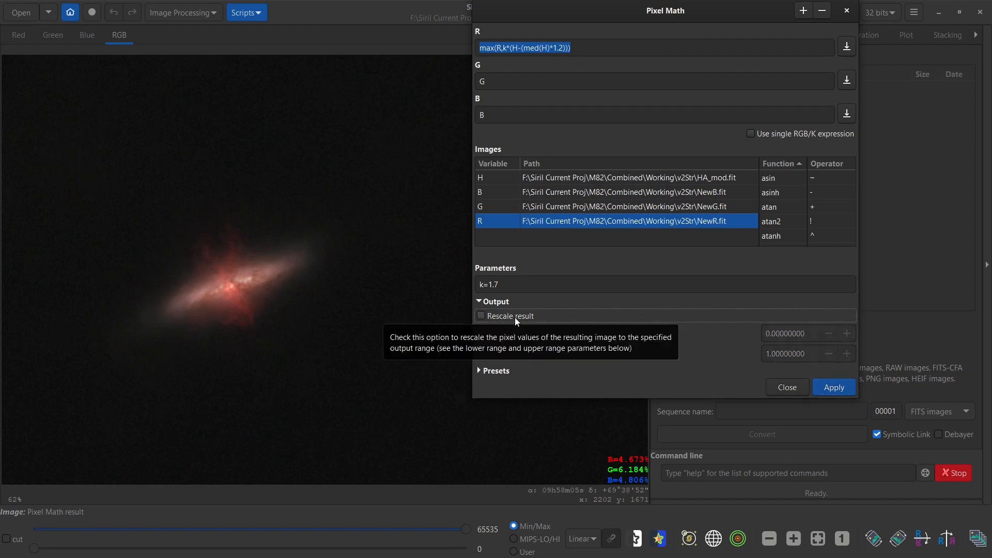
click(836, 390)
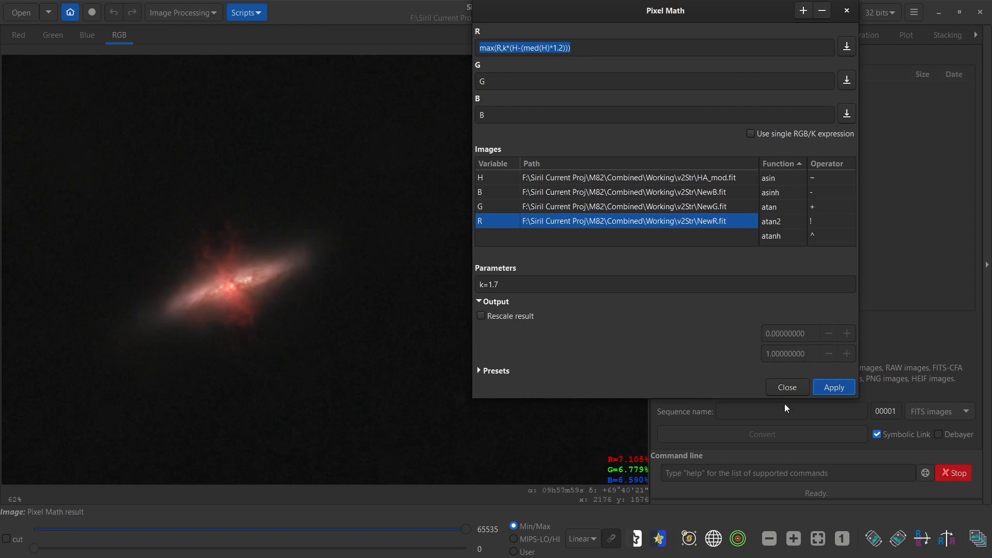
click(792, 389)
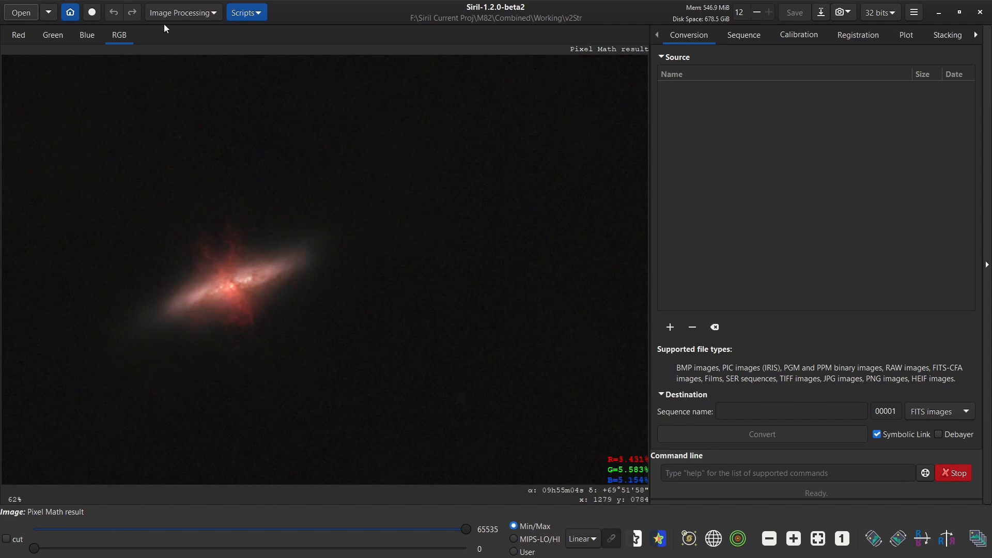
Start a Generalised Hyperbolic Stretch on the combined image and set its symmetry point to about 0.057 at the histogram peak
click(182, 14)
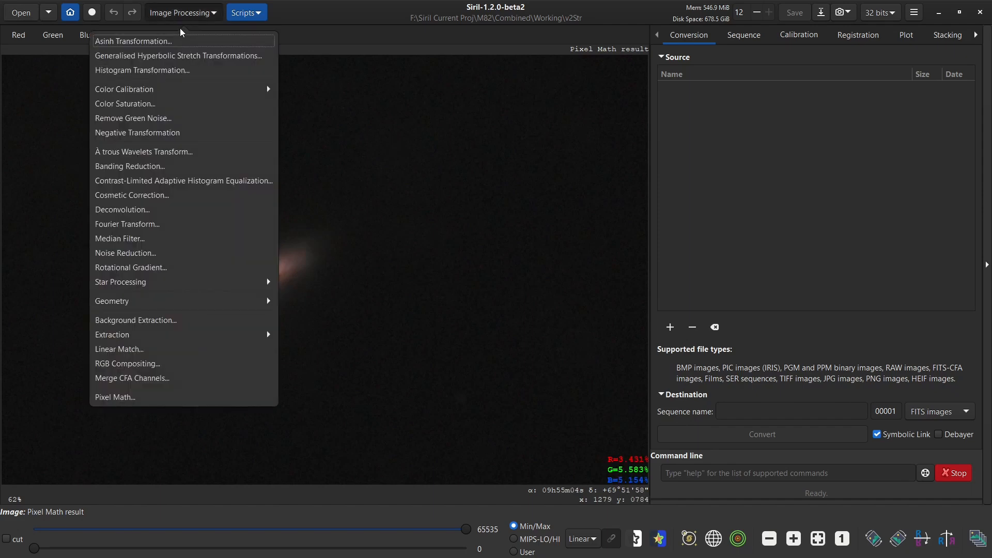
click(170, 55)
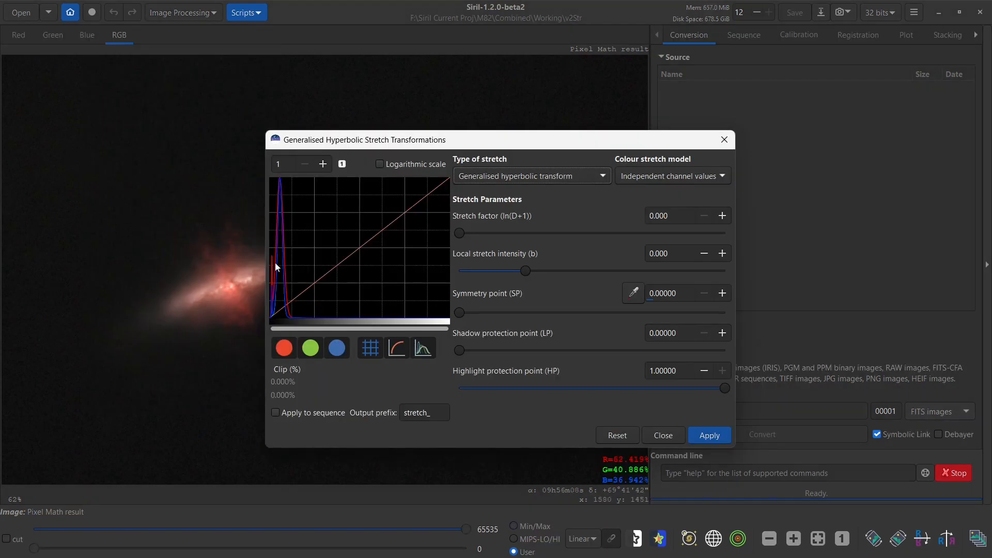
click(283, 319)
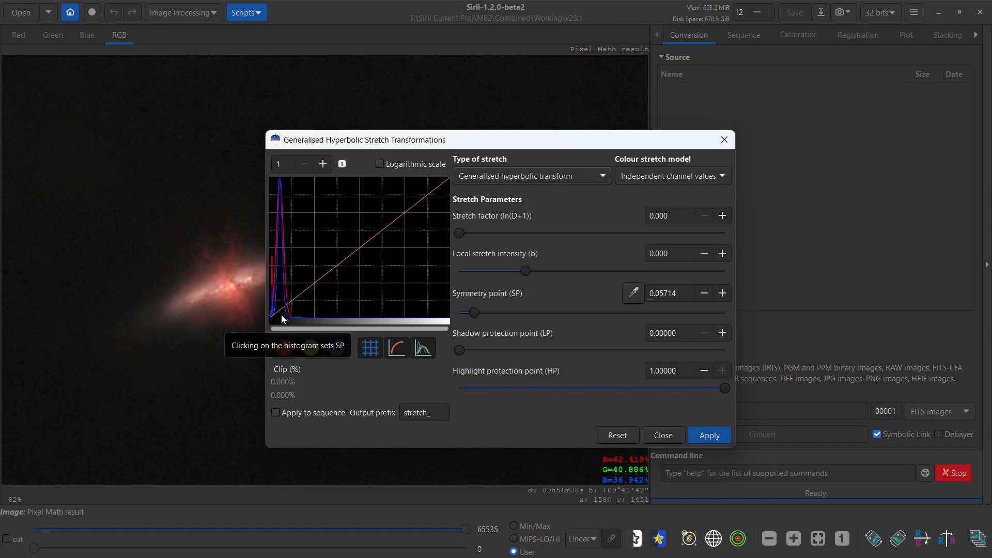
Set the symmetry point to about 0.066, local stretch intensity to 2.578 and stretch factor to 0.527, with the histogram on a logarithmic scale
click(282, 315)
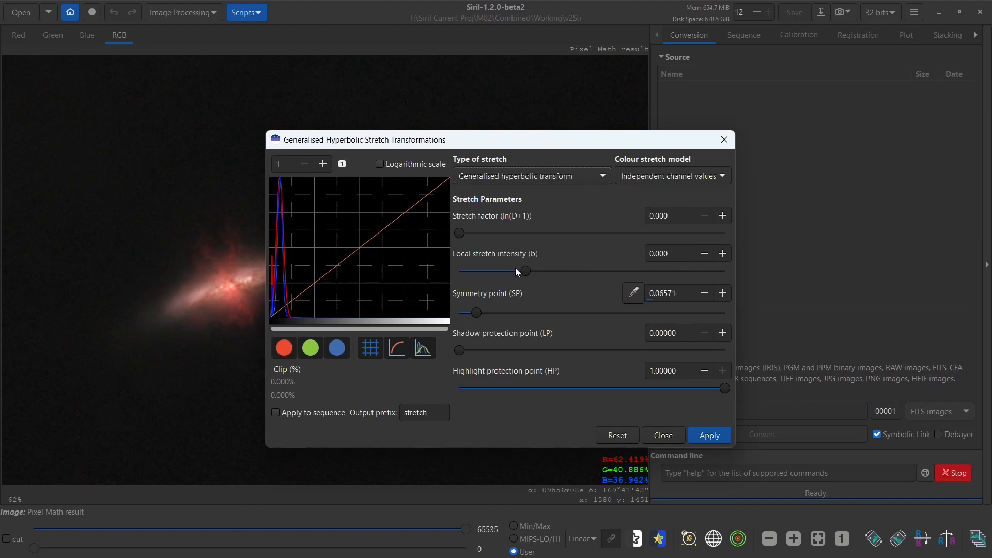
drag(529, 271, 560, 271)
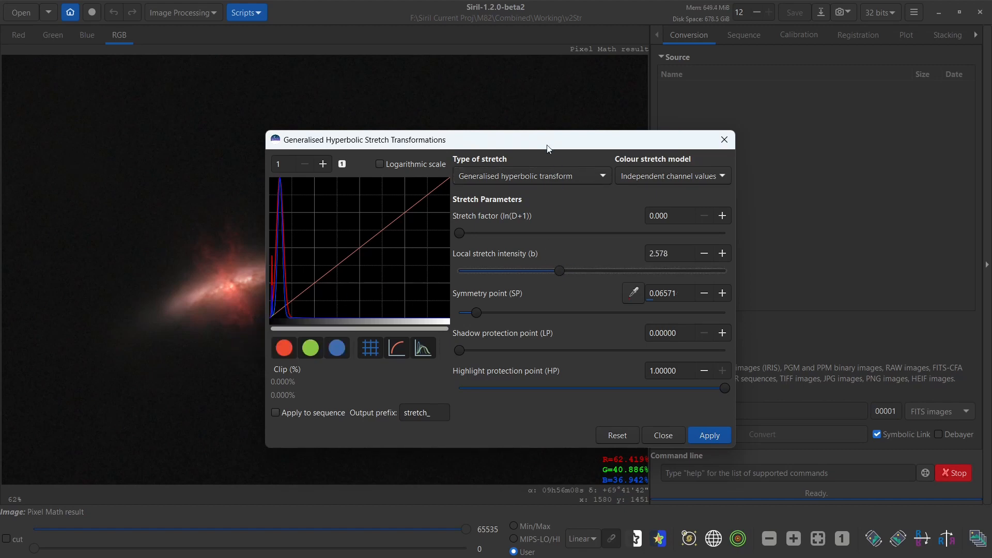
drag(547, 148, 700, 88)
drag(612, 172, 626, 173)
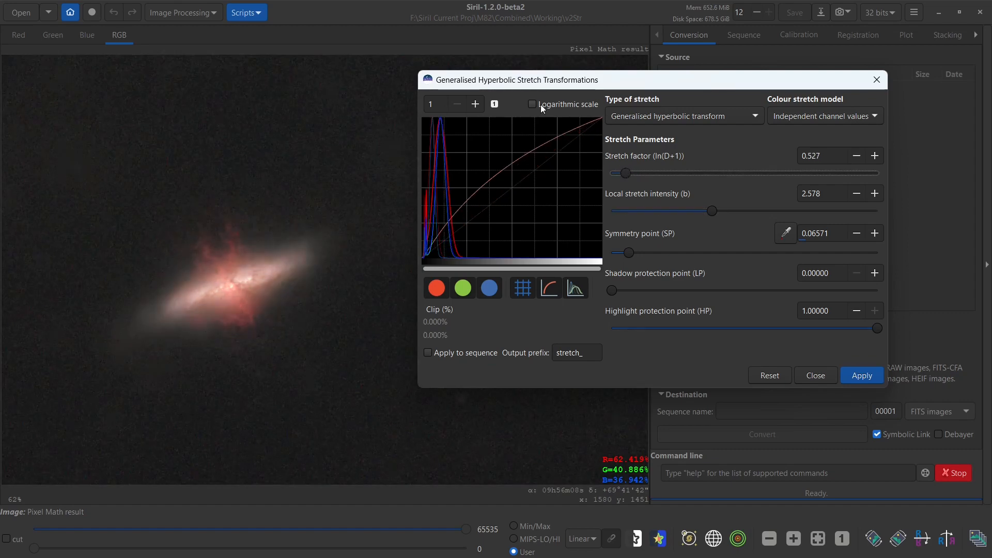
click(535, 105)
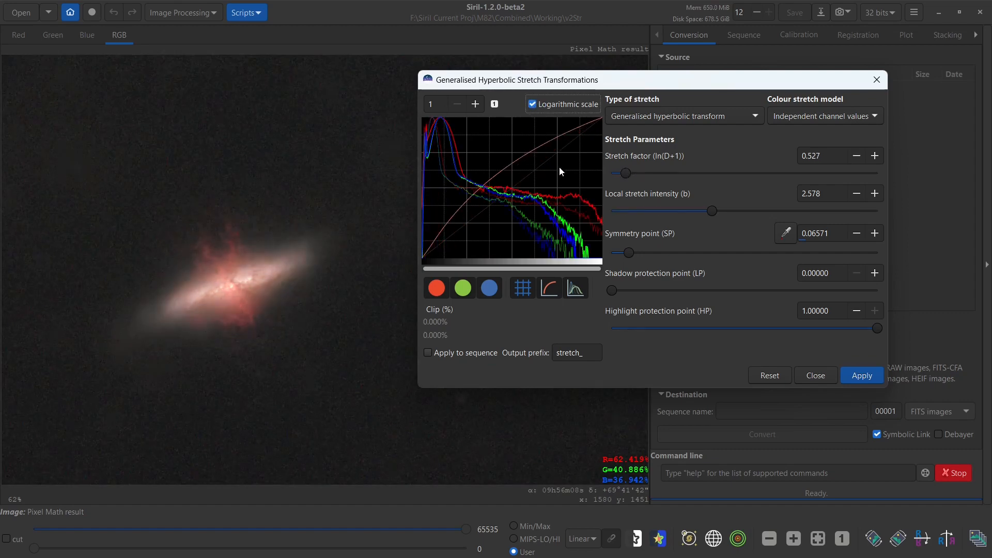
Adjust the stretch to a symmetry point of about 0.164, a local stretch intensity of about -2.62 and a stretch factor of about 0.957
click(631, 253)
drag(632, 253, 657, 257)
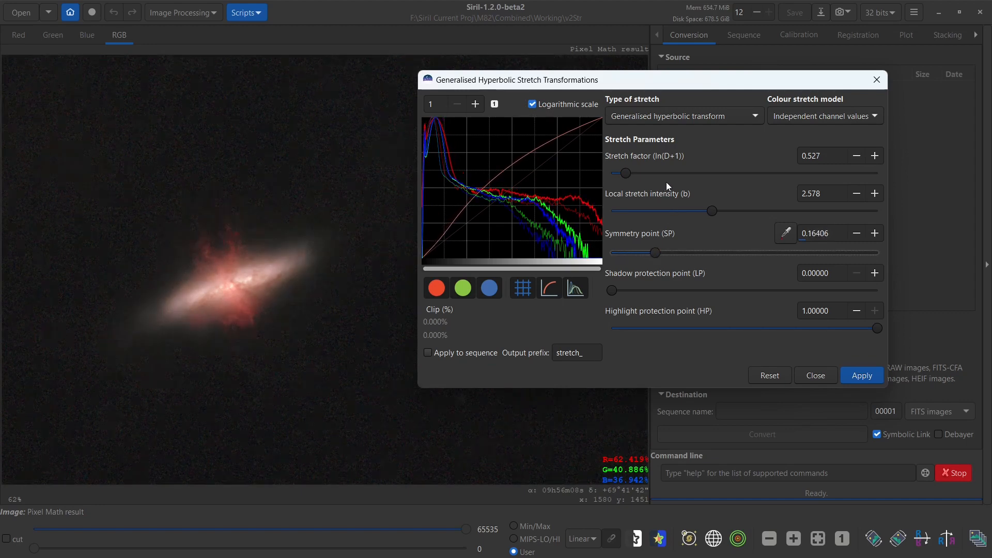
drag(714, 212, 622, 233)
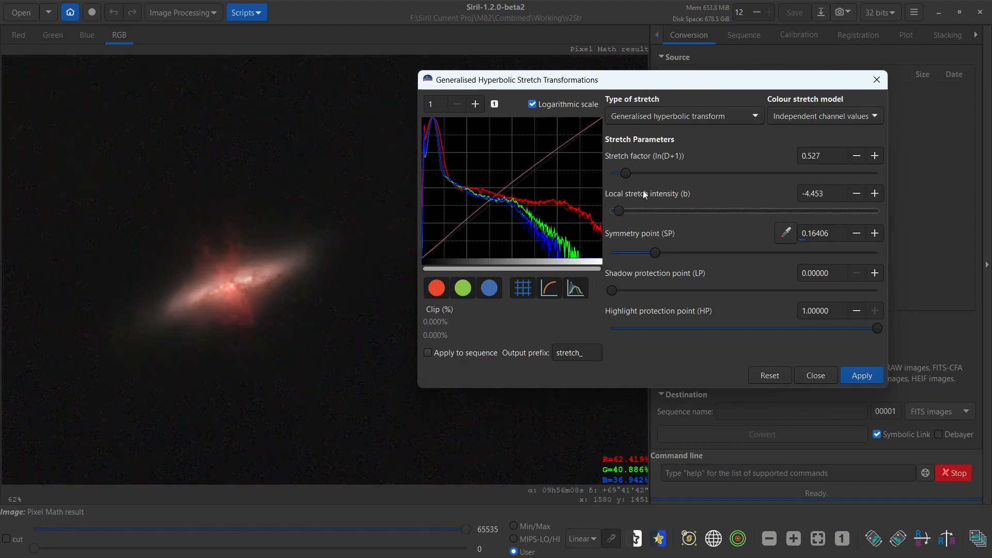
drag(628, 175, 637, 176)
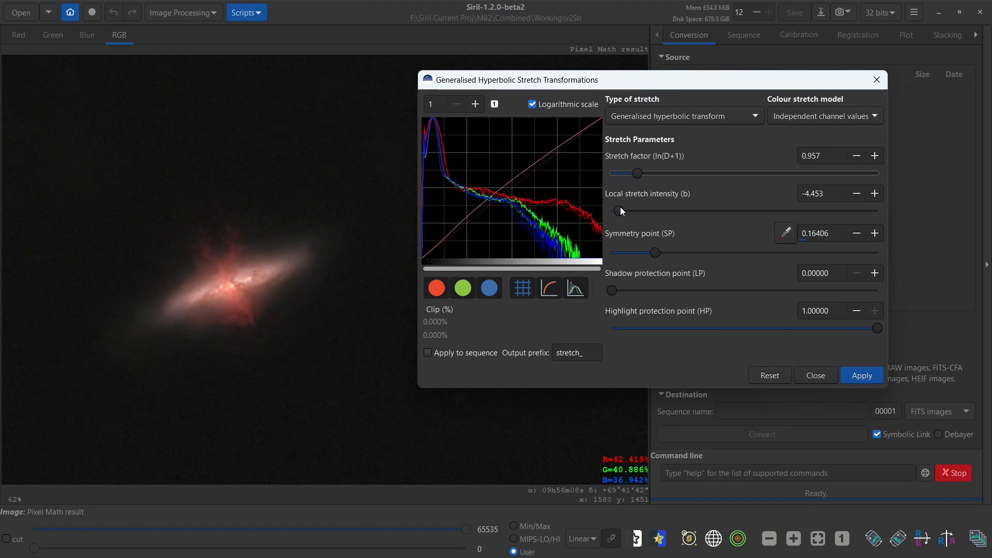
drag(620, 211, 644, 214)
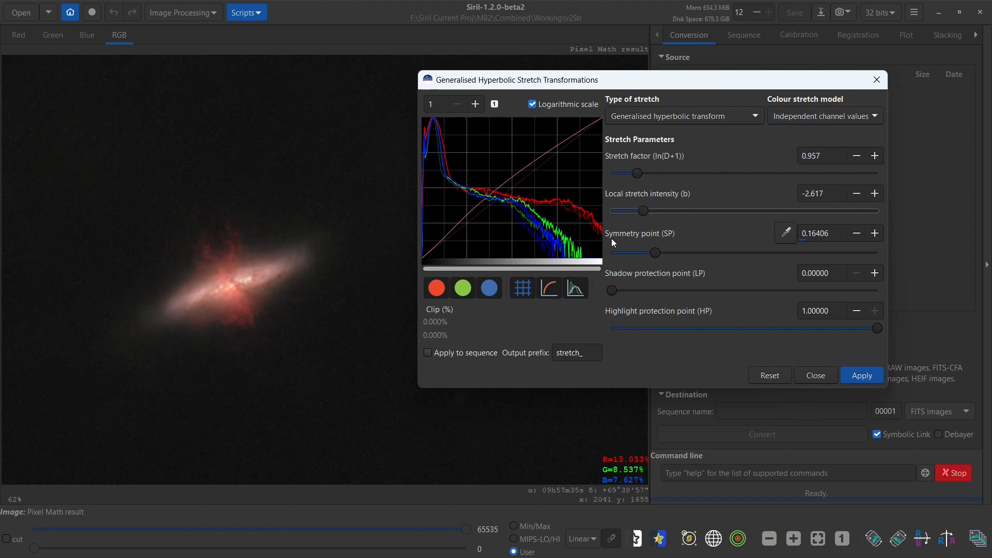
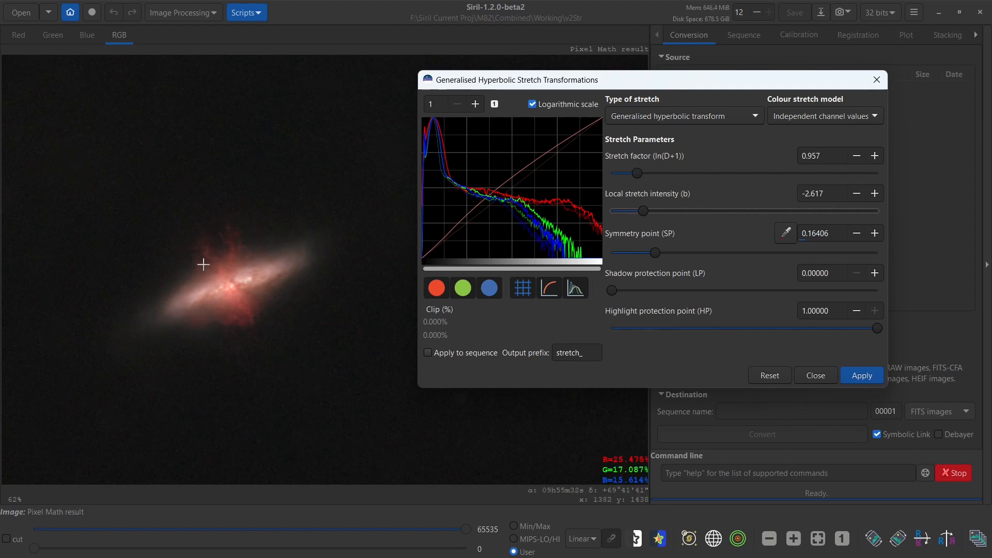
Lower the highlight protection point to about 0.635, raise the stretch factor to about 1.62 and apply the stretch
click(249, 279)
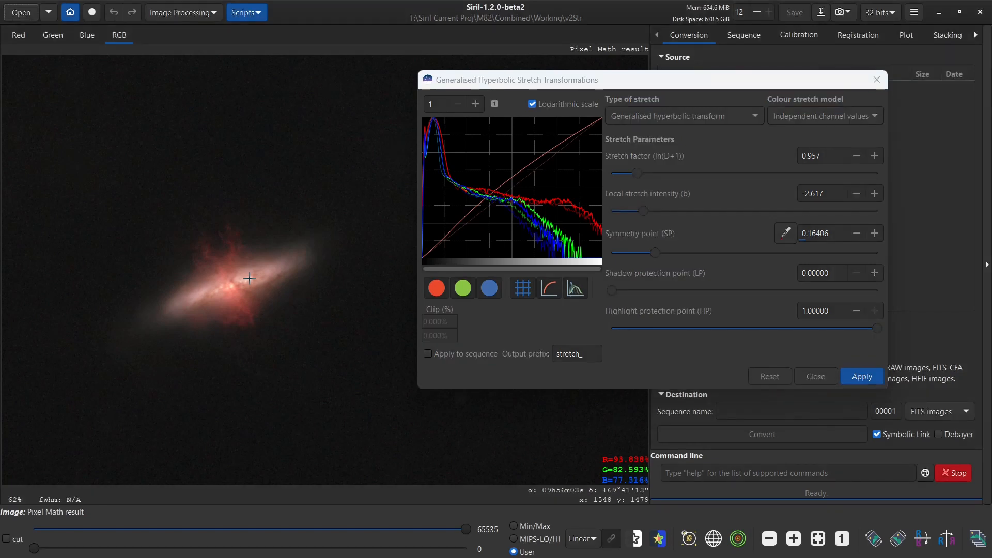
click(629, 79)
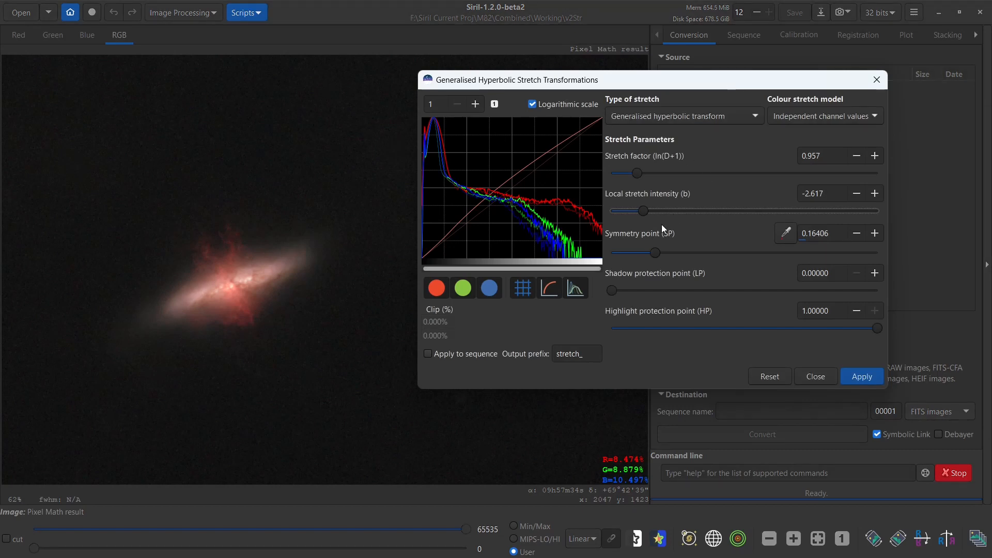
drag(875, 330, 752, 343)
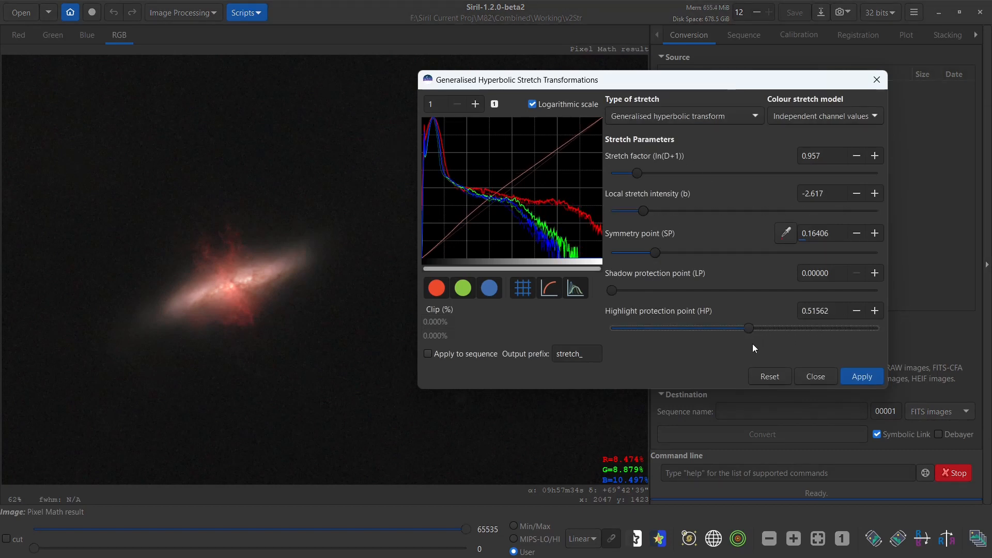
click(781, 342)
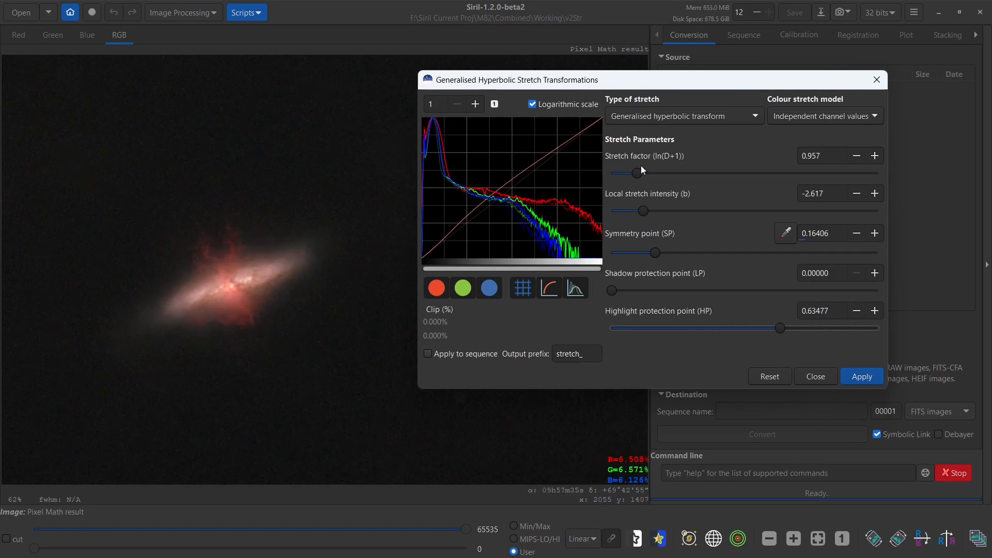
drag(639, 173, 658, 170)
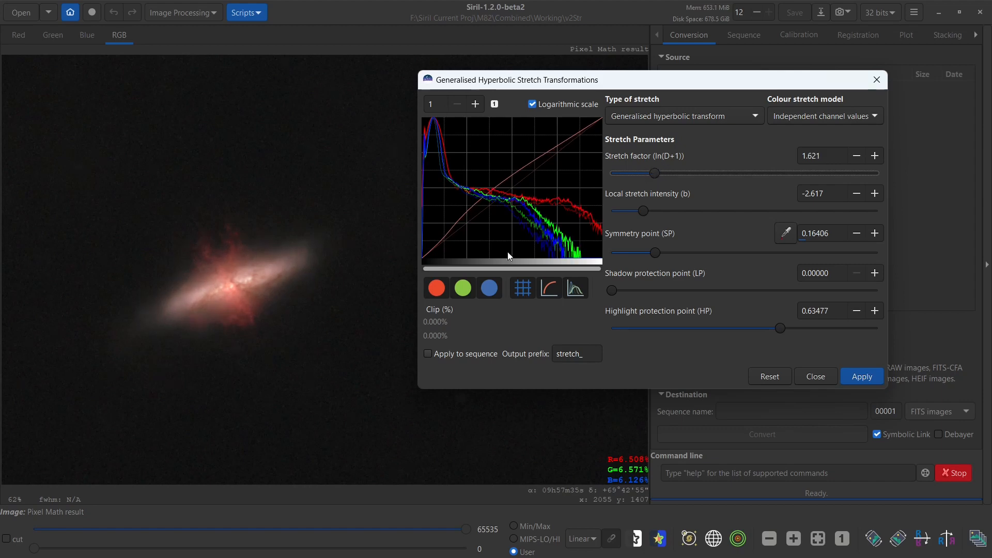
click(847, 374)
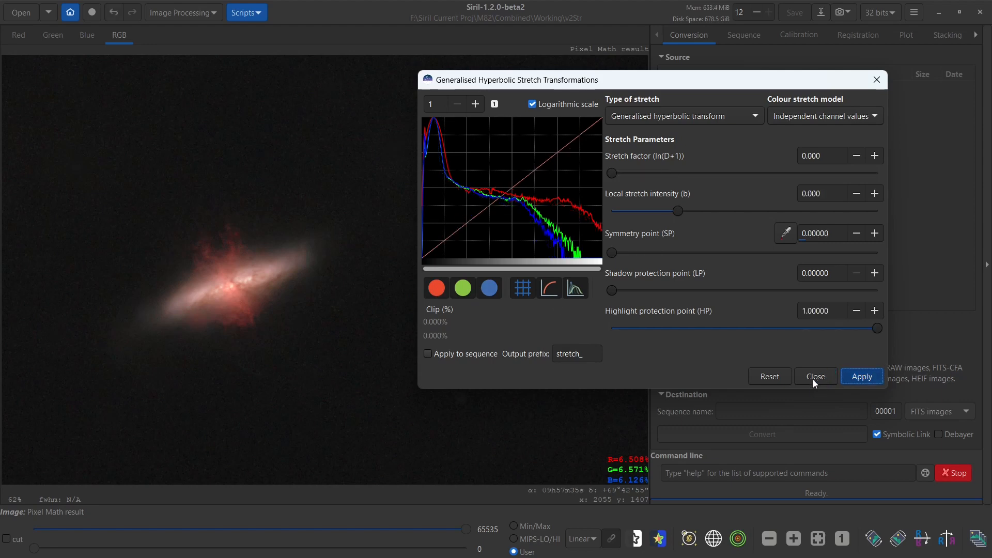
Close the stretch dialog, and undo and redo the applied stretch to compare the image before and after
click(815, 378)
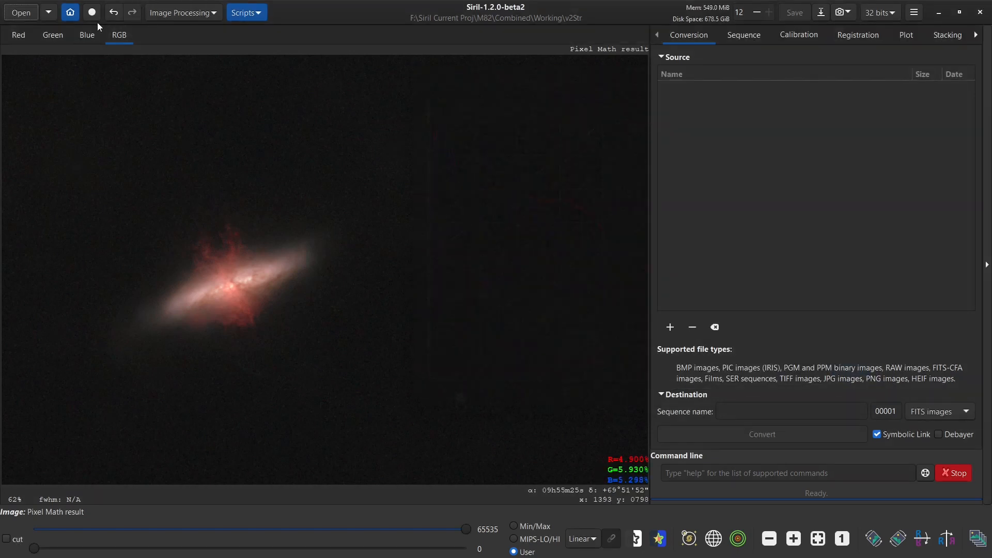
click(109, 14)
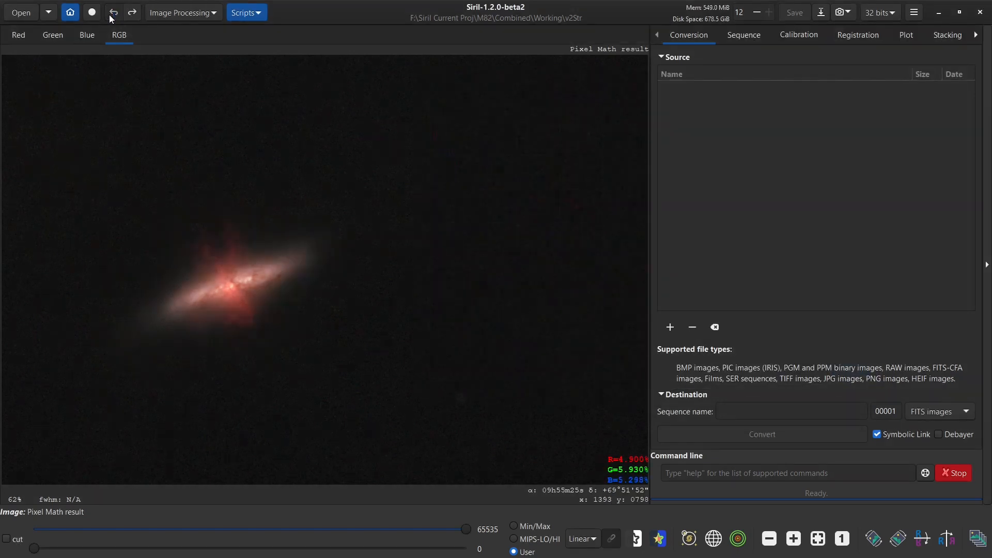
click(135, 13)
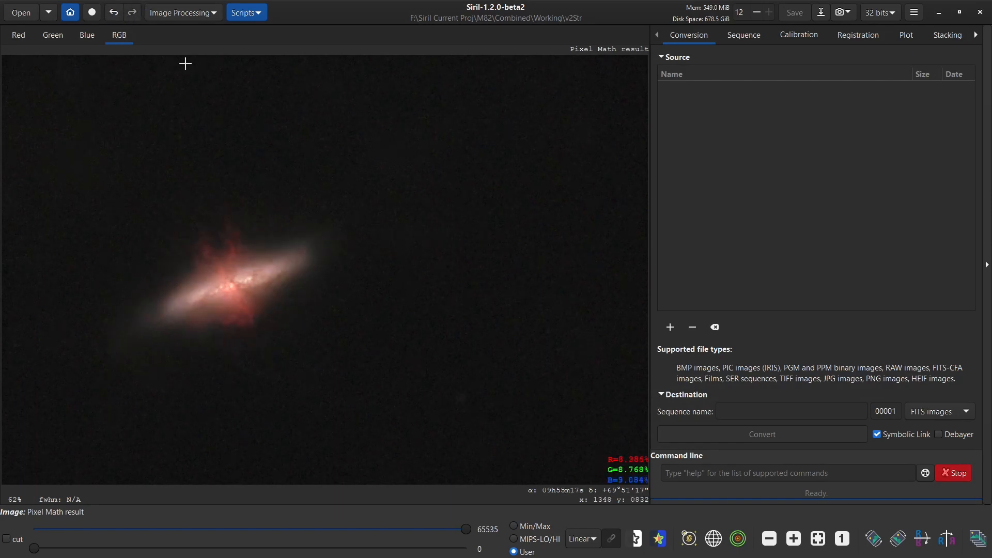
Start another Generalised Hyperbolic Stretch with the symmetry point at about 0.086 on the histogram peak, keeping the logarithmic histogram
click(181, 14)
click(178, 55)
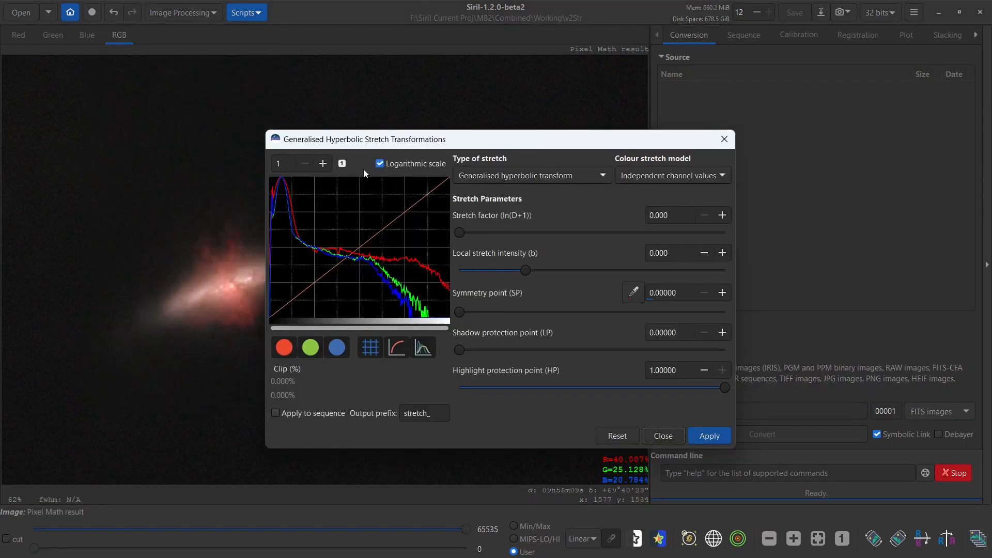
click(378, 164)
click(286, 319)
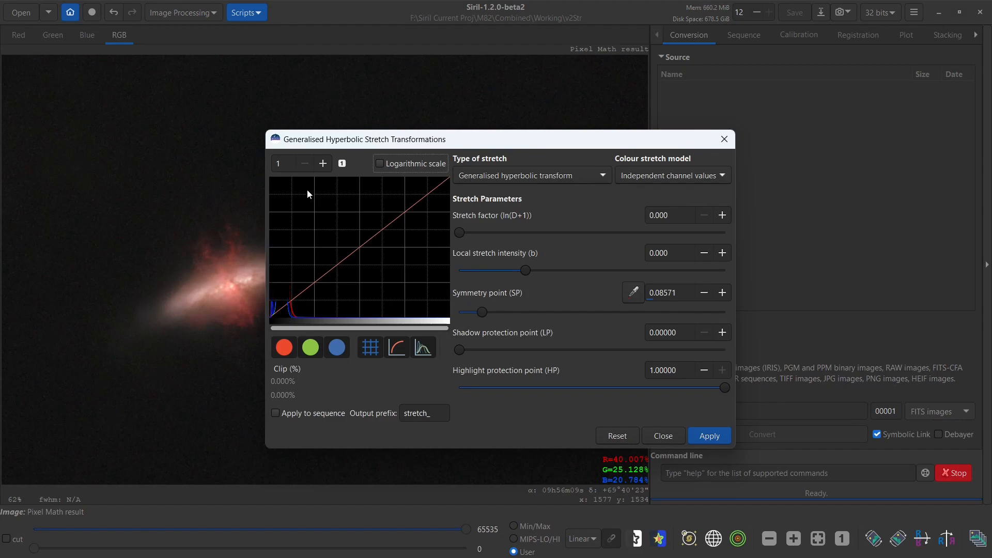
click(378, 165)
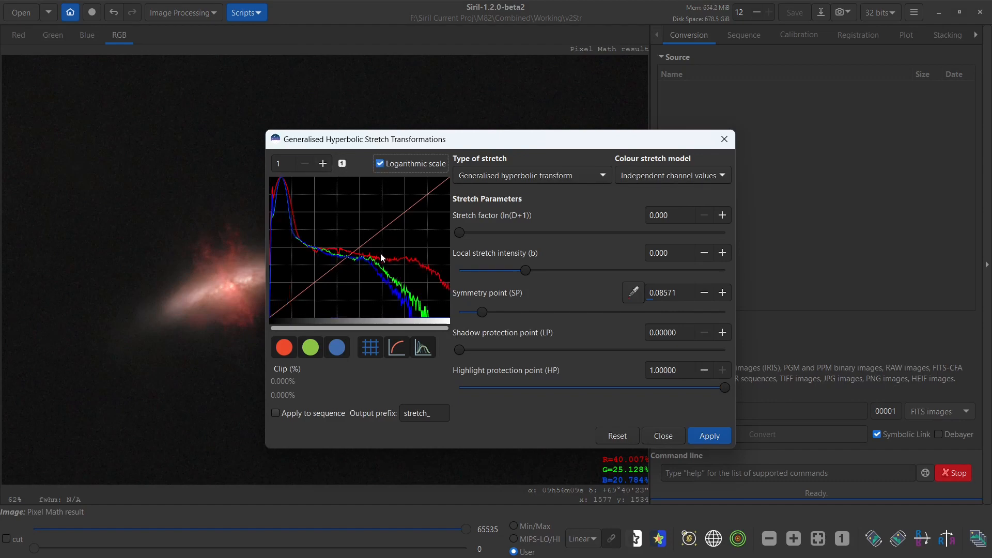
drag(473, 137, 641, 92)
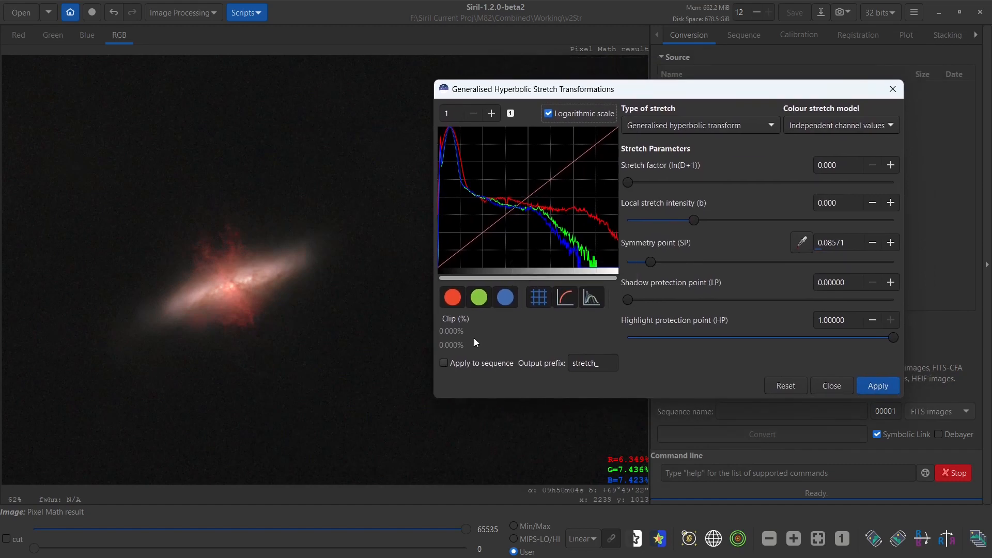
Try a blue-only stretch with factor about 0.605, local intensity about -1.72 and symmetry point about 0.334, and close the dialog without applying
click(453, 297)
click(481, 298)
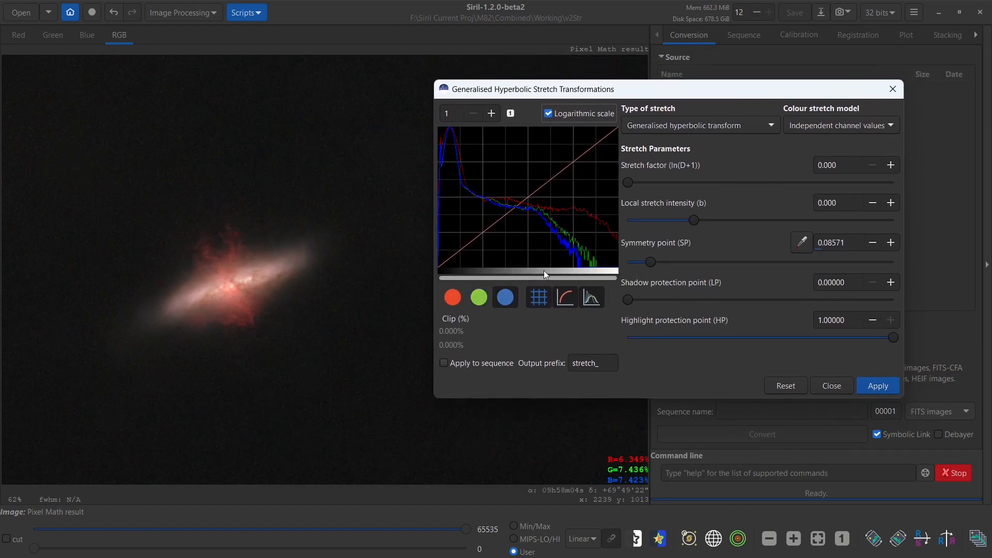
drag(627, 183, 649, 183)
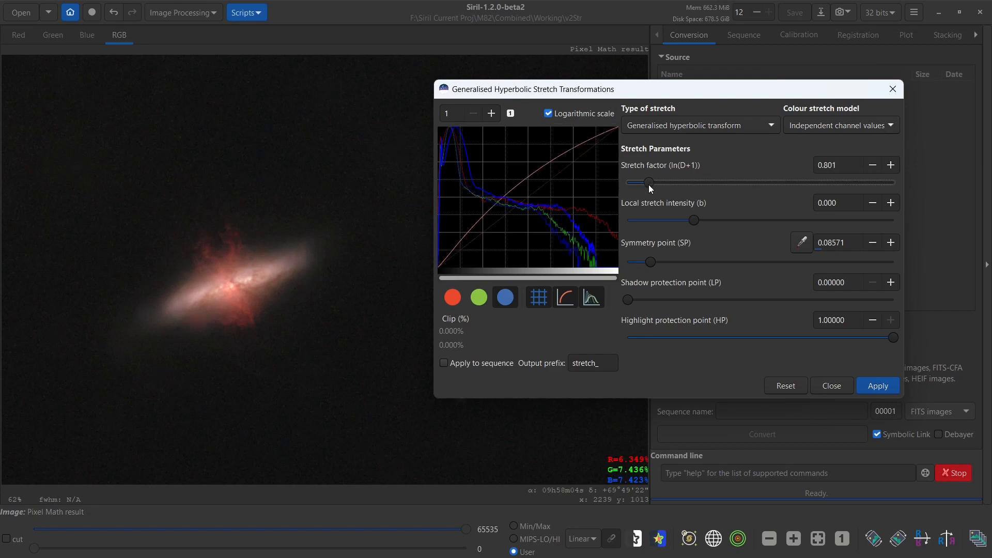
drag(661, 259, 718, 268)
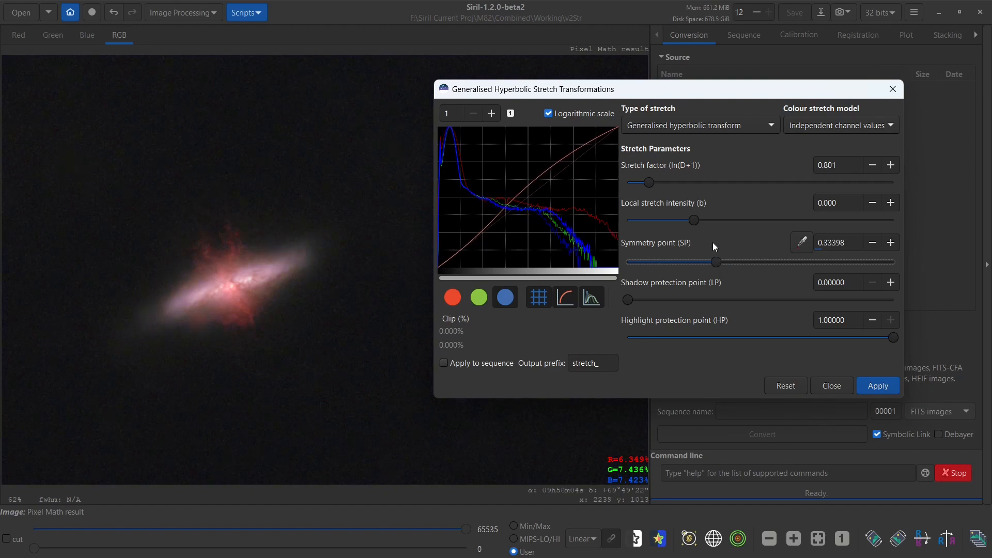
drag(698, 218, 673, 215)
mouse_move(642, 186)
mouse_down()
mouse_move(672, 186)
mouse_move(643, 192)
mouse_up()
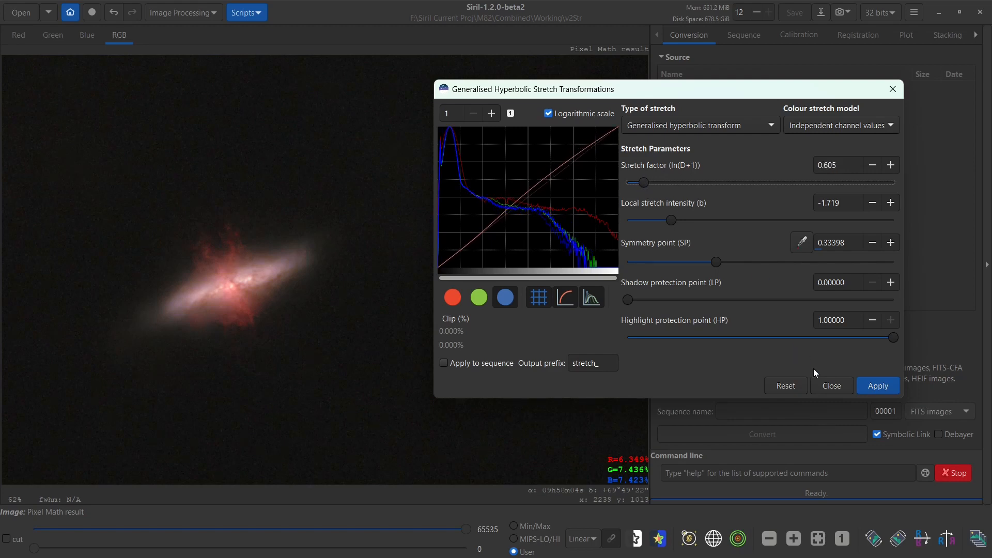
click(828, 386)
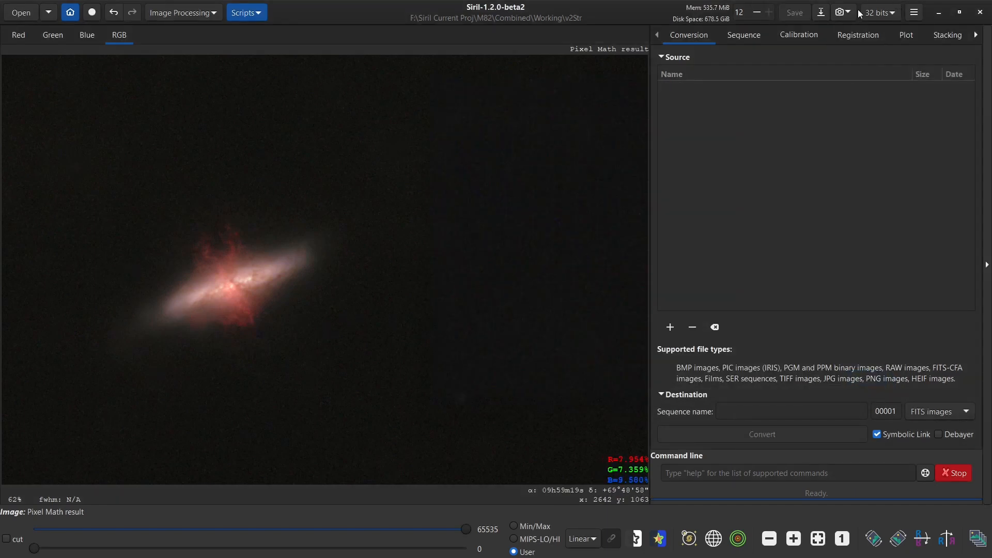
Save the stretched image as PMR#.fit in the v2Str folder in 32-bit floating point format
click(820, 12)
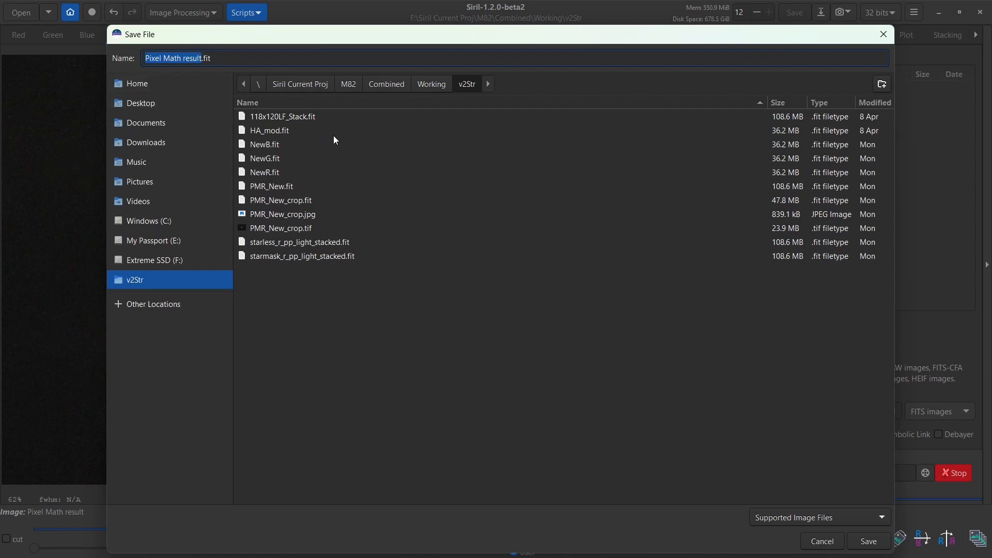
text(PMR#)
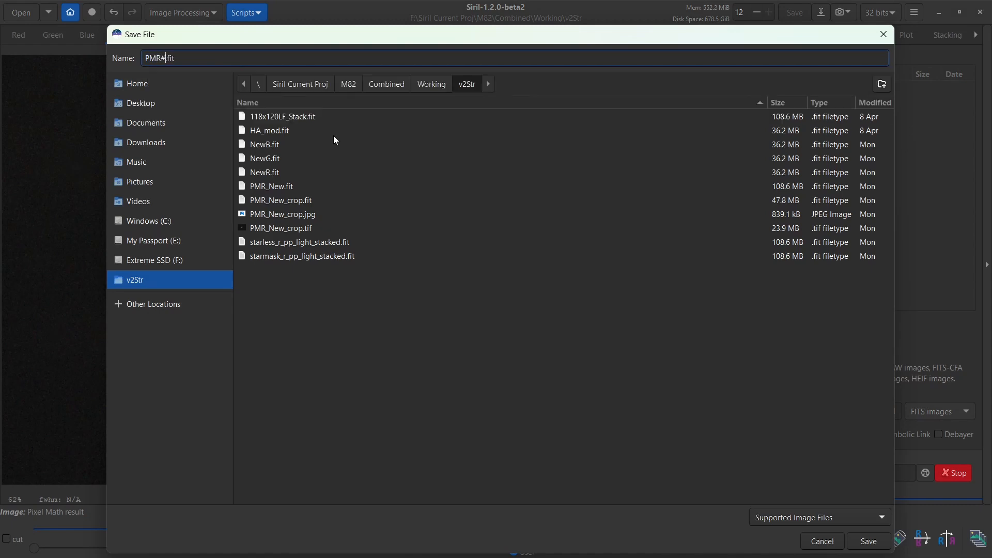
key(Return)
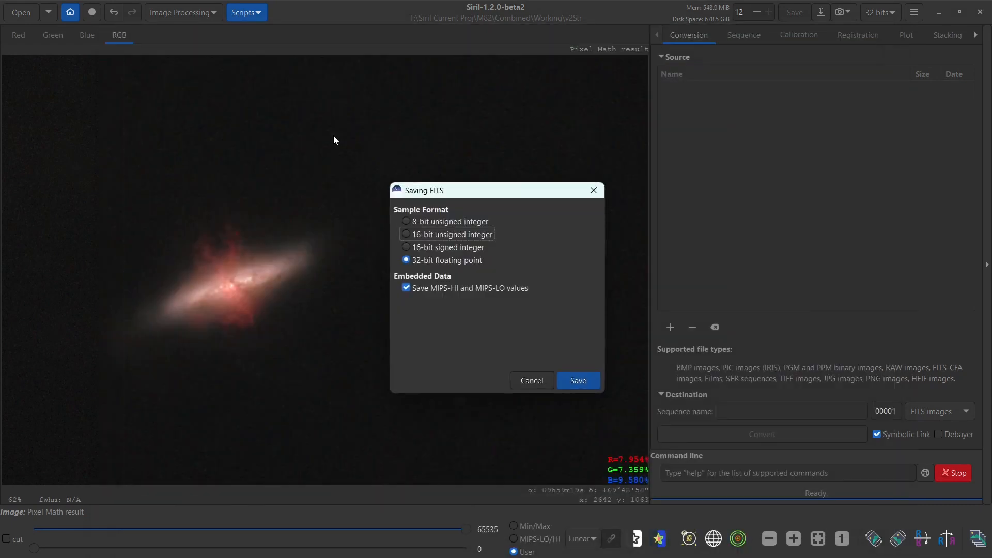
click(578, 382)
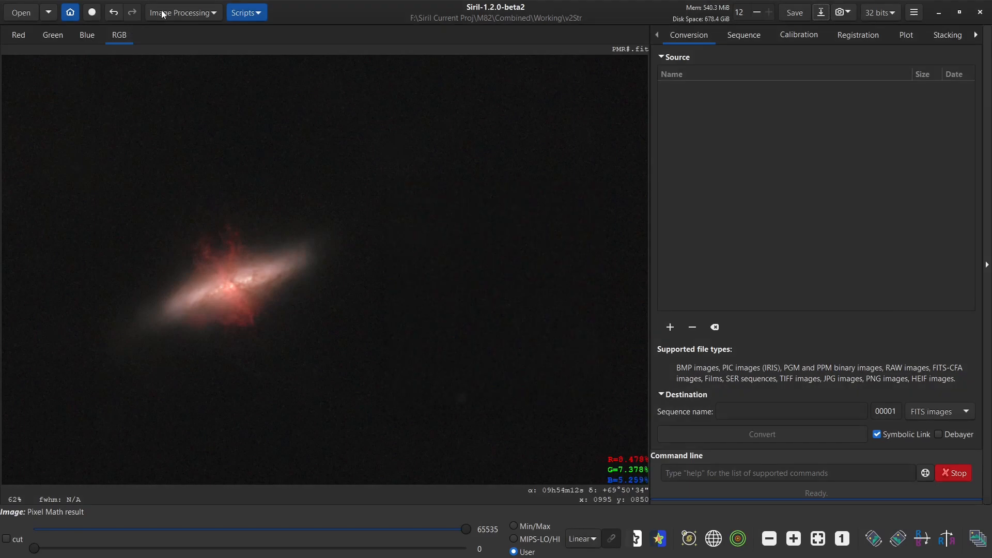
Start Star Recomposition and load PMR#.fit from the v2Str folder as the background image
click(182, 11)
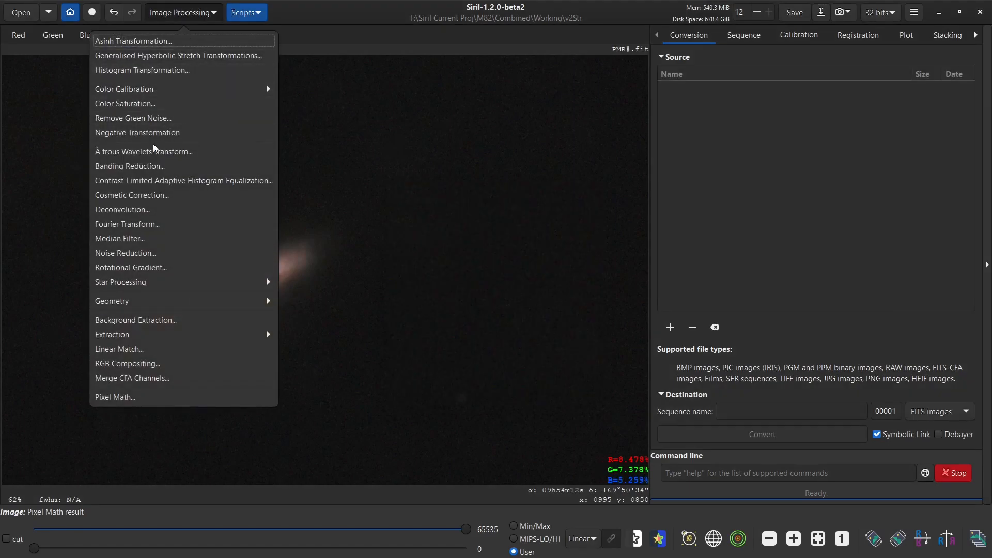
click(154, 282)
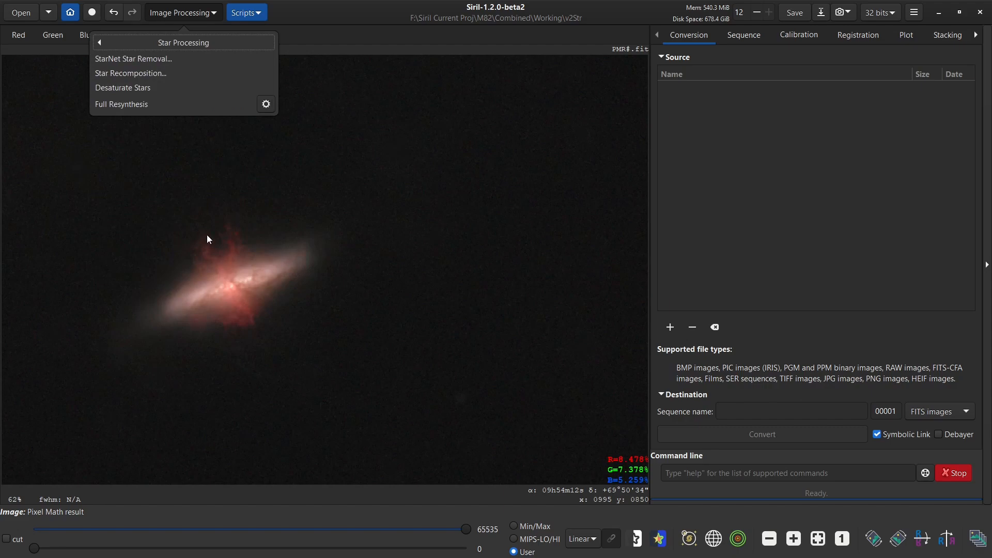
click(148, 72)
click(376, 164)
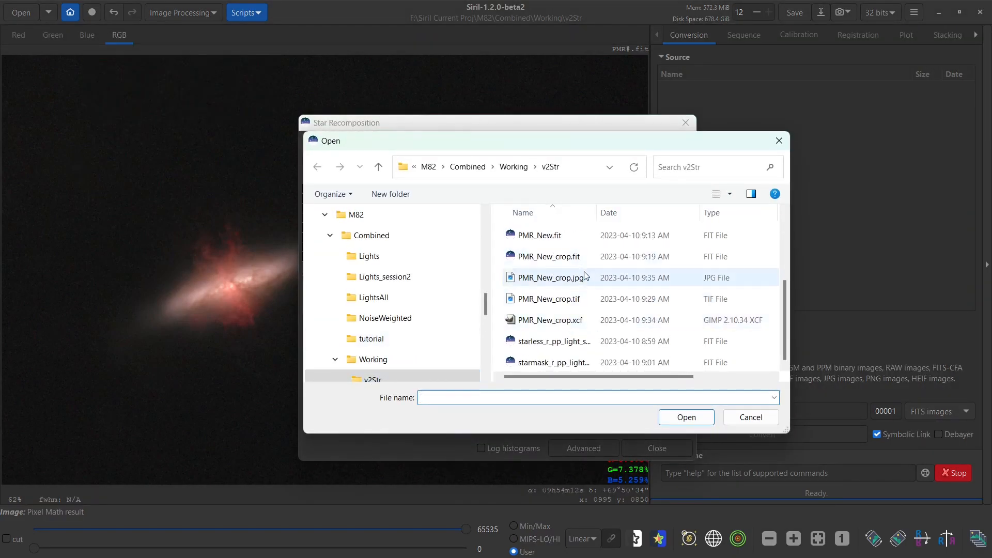
scroll(539, 290, up, 1)
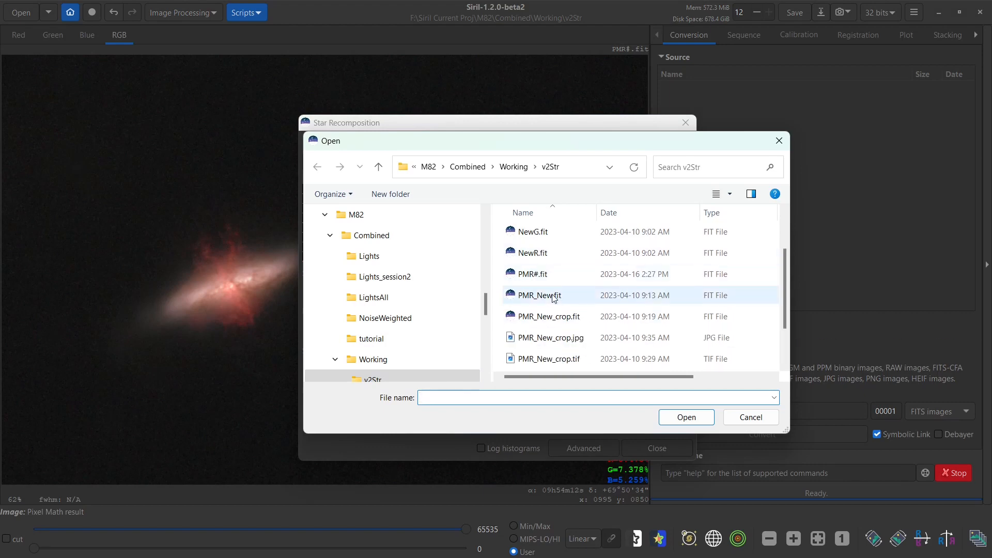
scroll(555, 314, down, 1)
scroll(543, 326, up, 2)
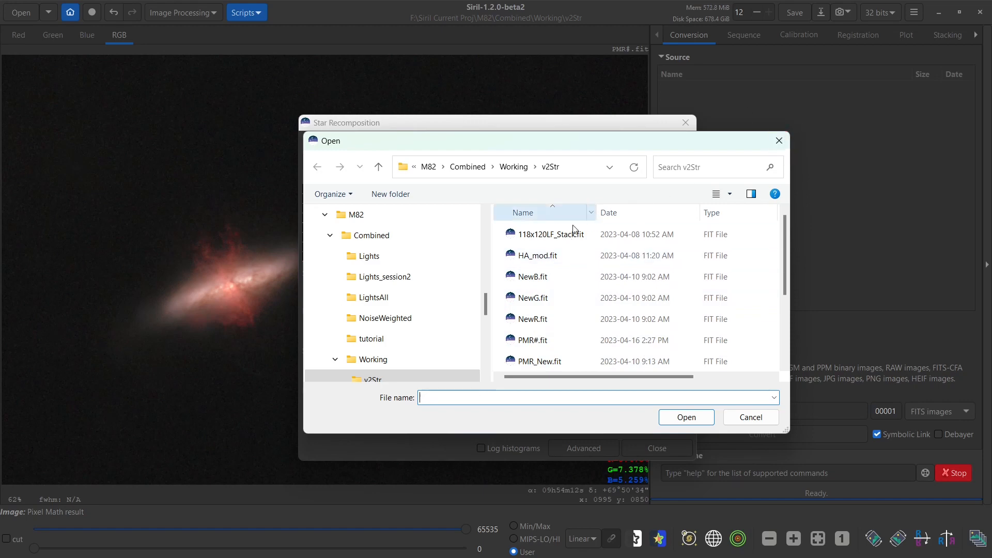
scroll(551, 303, down, 1)
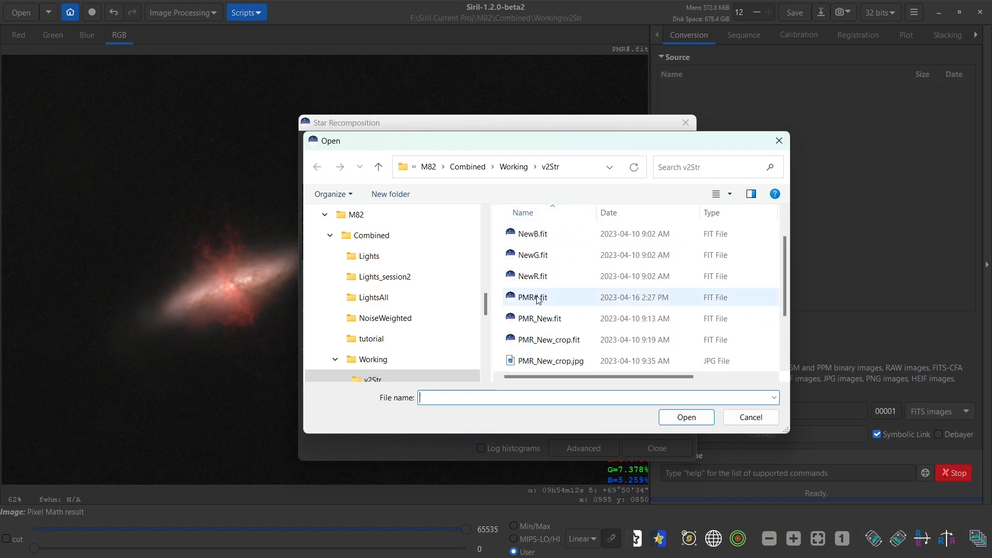
click(527, 301)
double_click(527, 302)
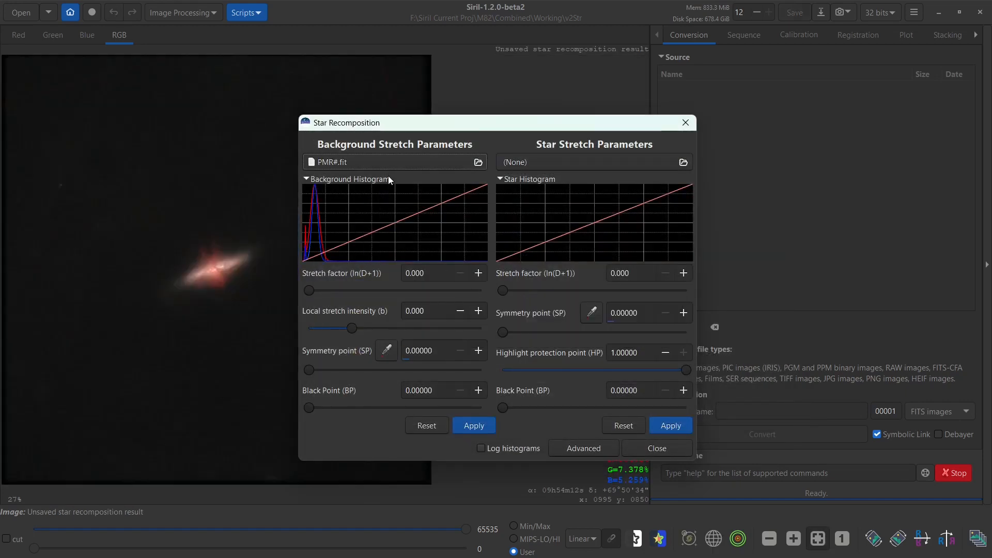
Load starmask_r_pp_light_stacked.fit from the v2Str folder as the star image
click(554, 162)
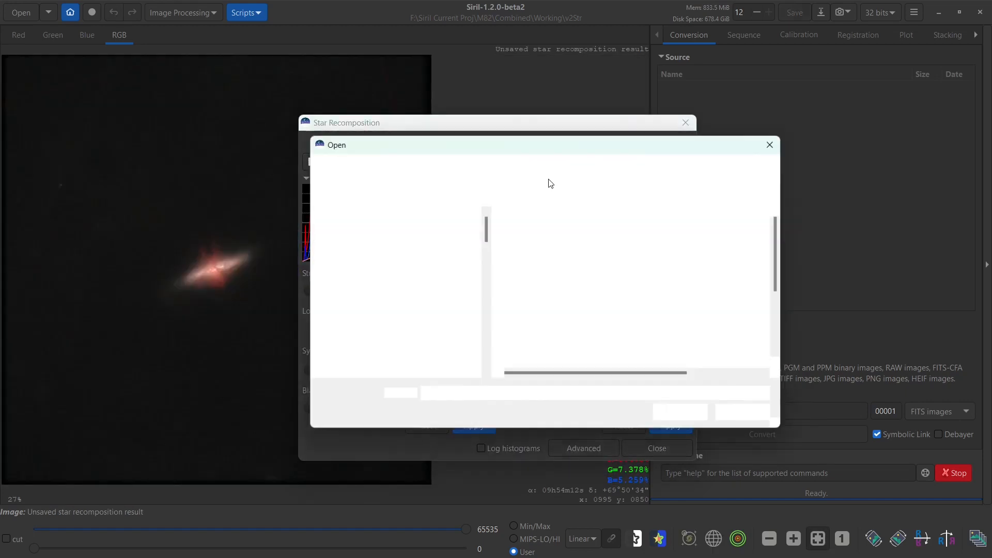
scroll(587, 281, down, 5)
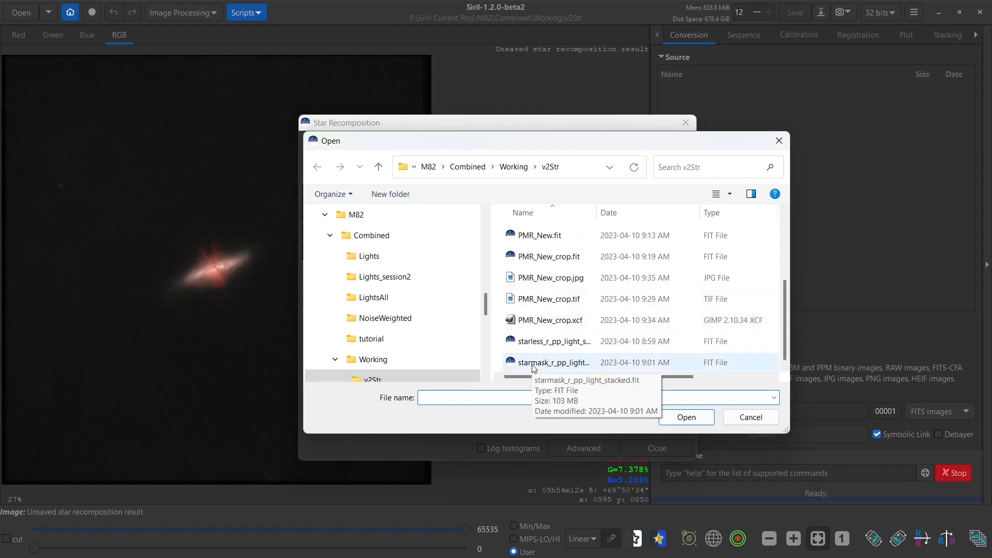
double_click(534, 364)
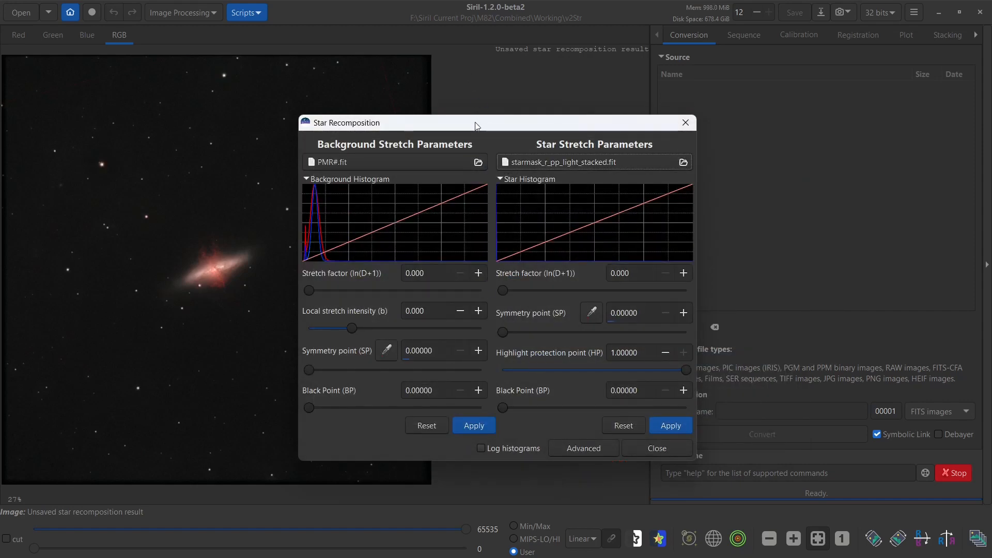
Examine the recombined stars and the galaxy up close in the preview, with the dialog moved clear of the image
drag(476, 122, 636, 46)
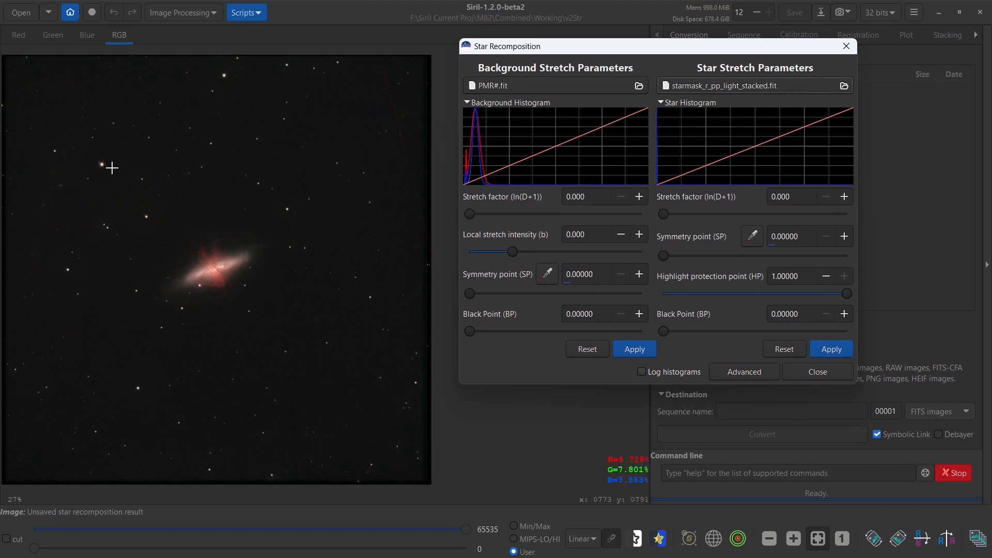
scroll(106, 166, up, 5)
scroll(91, 146, down, 4)
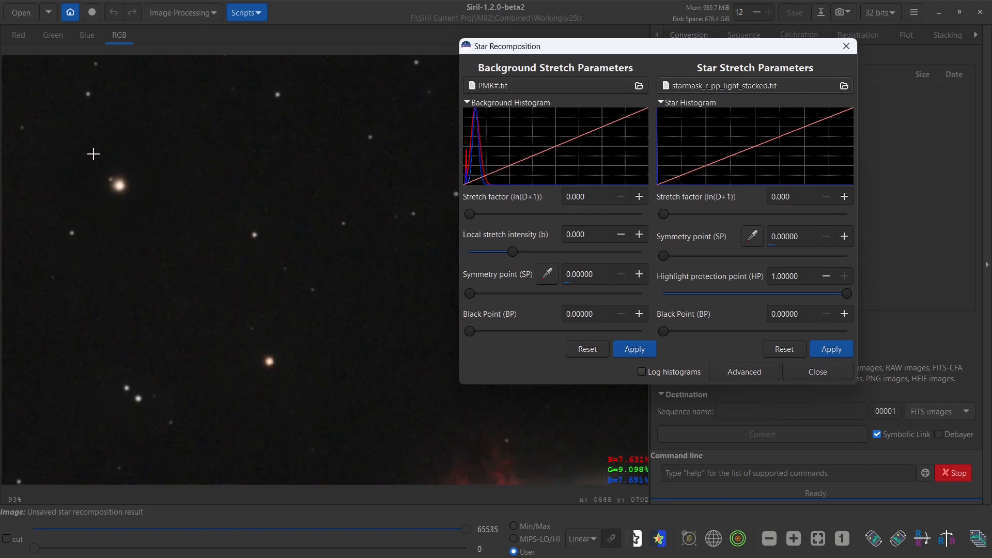
drag(199, 278, 246, 239)
scroll(129, 171, up, 3)
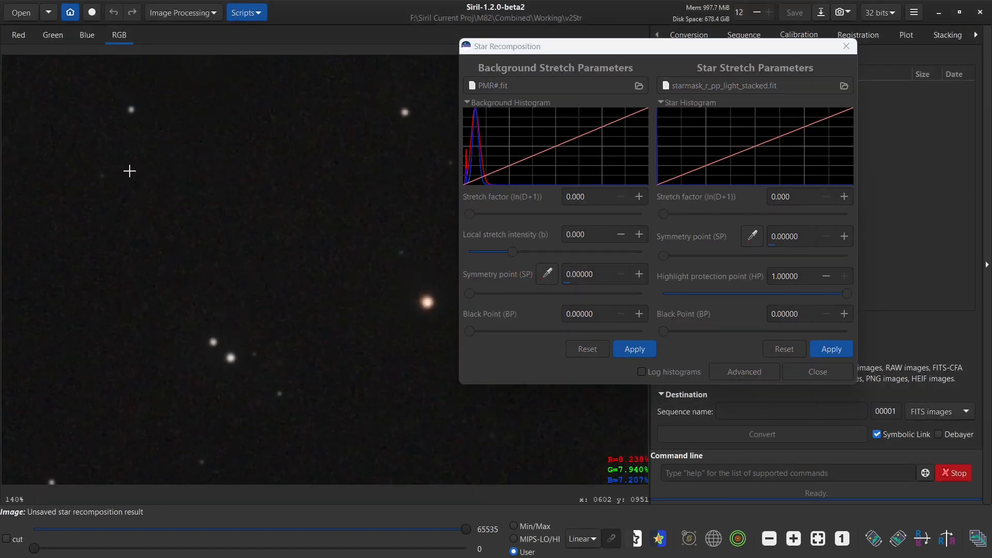
scroll(129, 171, down, 1)
drag(148, 156, 149, 264)
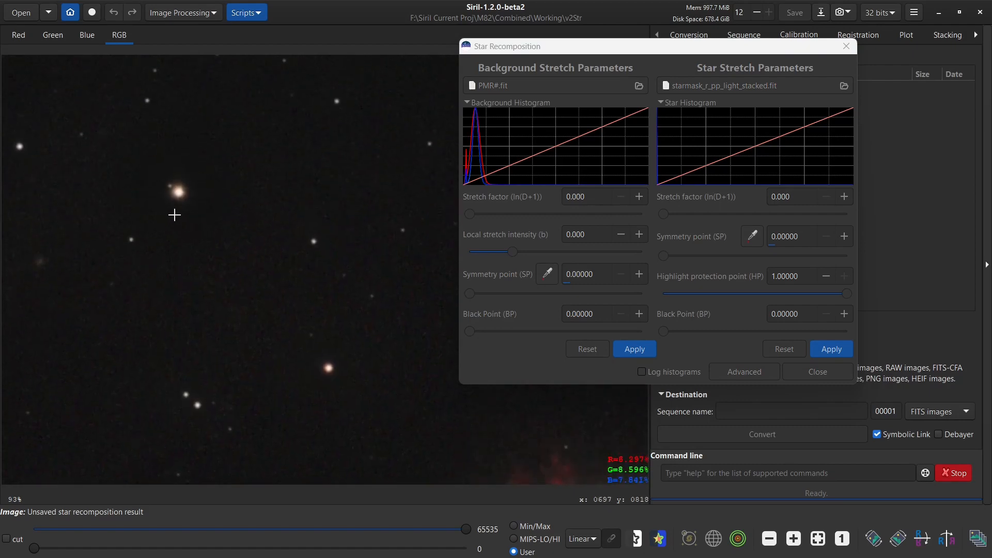
drag(254, 326, 151, 180)
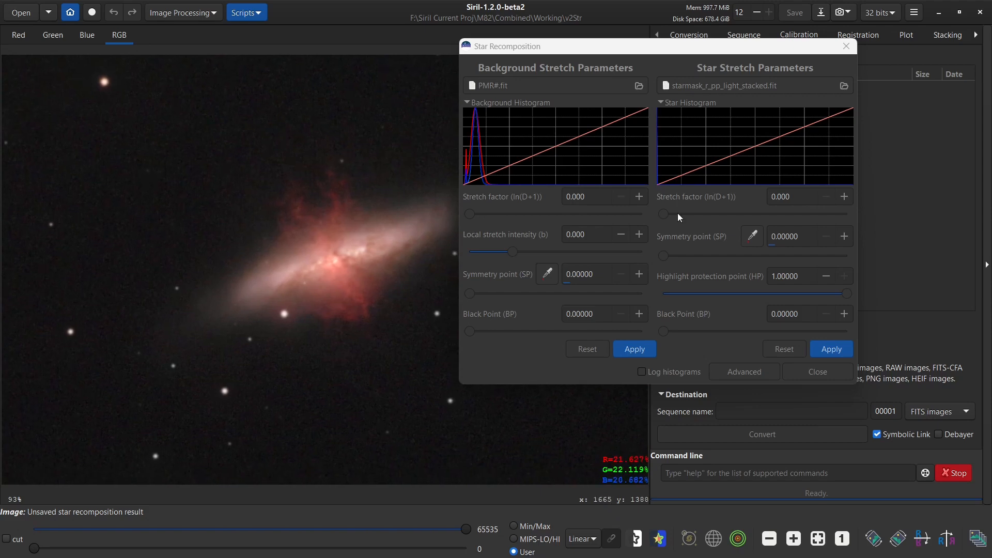
Set the star stretch factor to about 0.878, leaving the background unstretched
drag(663, 214, 684, 211)
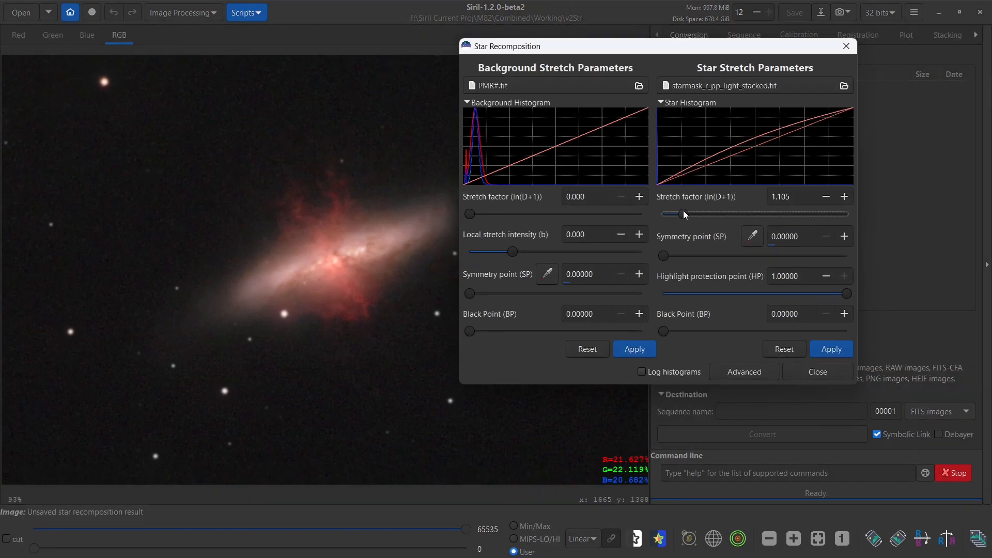
click(684, 214)
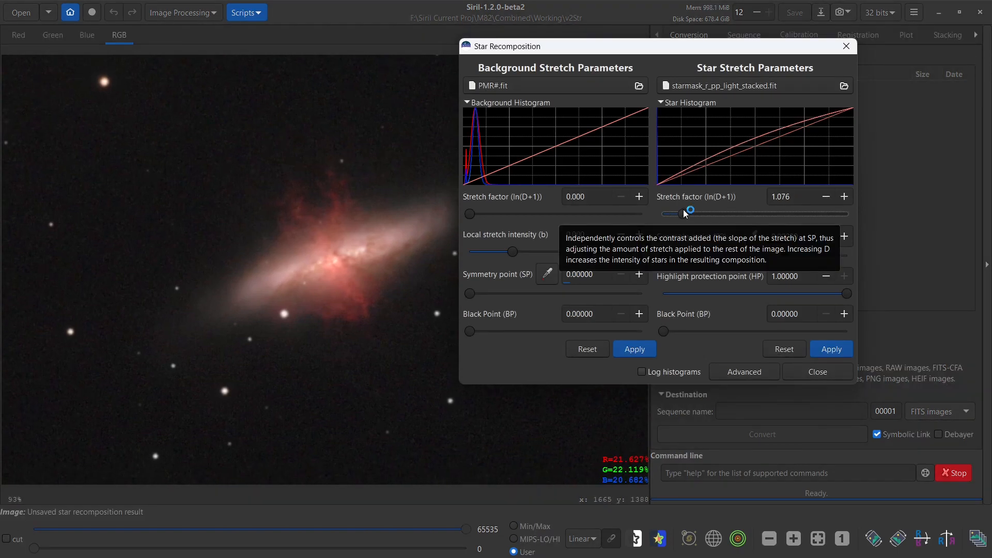
drag(685, 214, 681, 214)
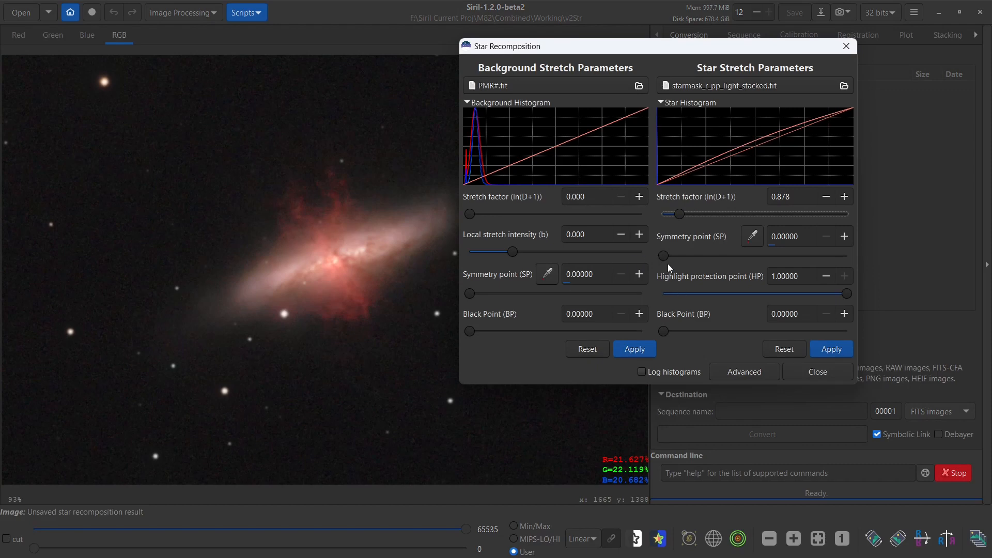
Apply the star stretch as a modified arcsinh transform with human weighted luminance from the advanced options, and close Star Recomposition
click(742, 372)
click(782, 211)
click(783, 211)
click(775, 244)
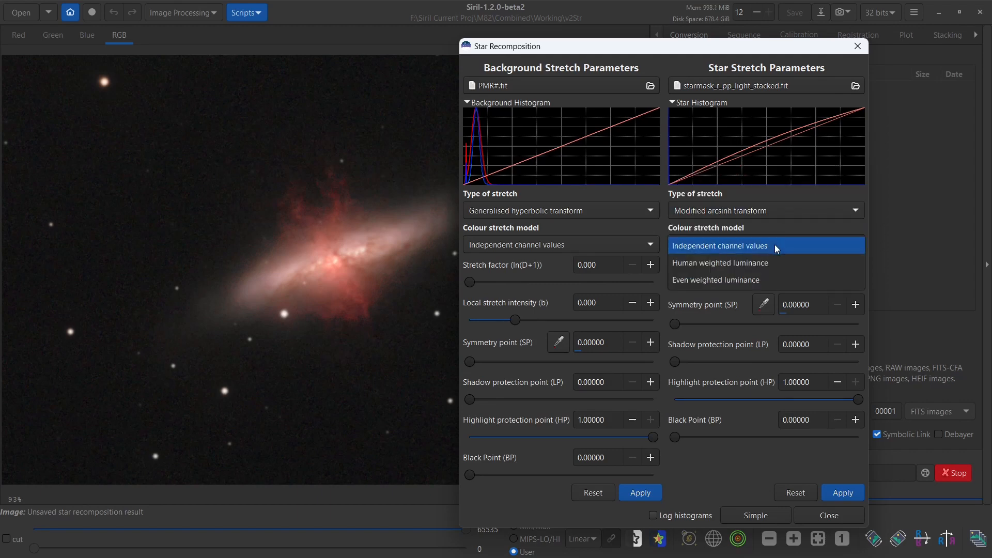
click(752, 257)
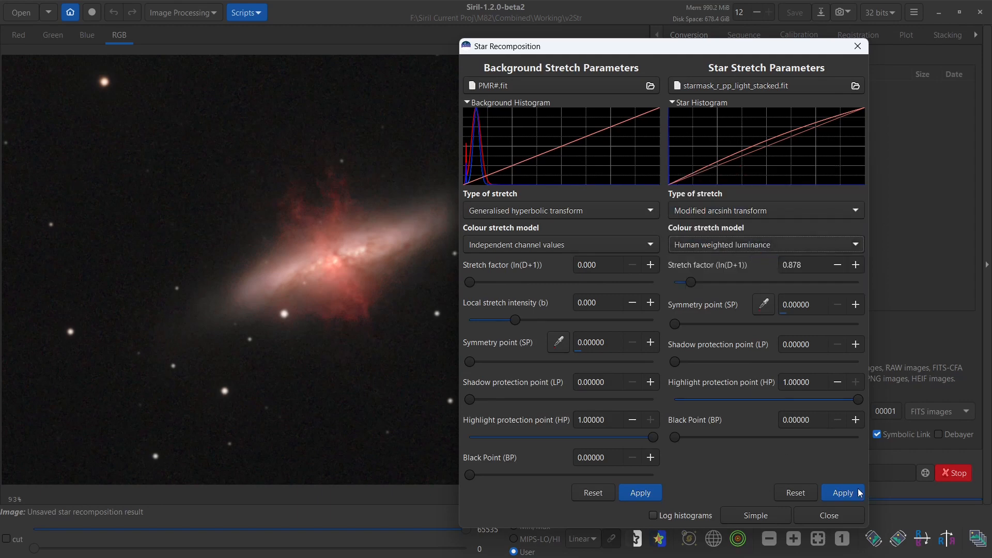
click(838, 496)
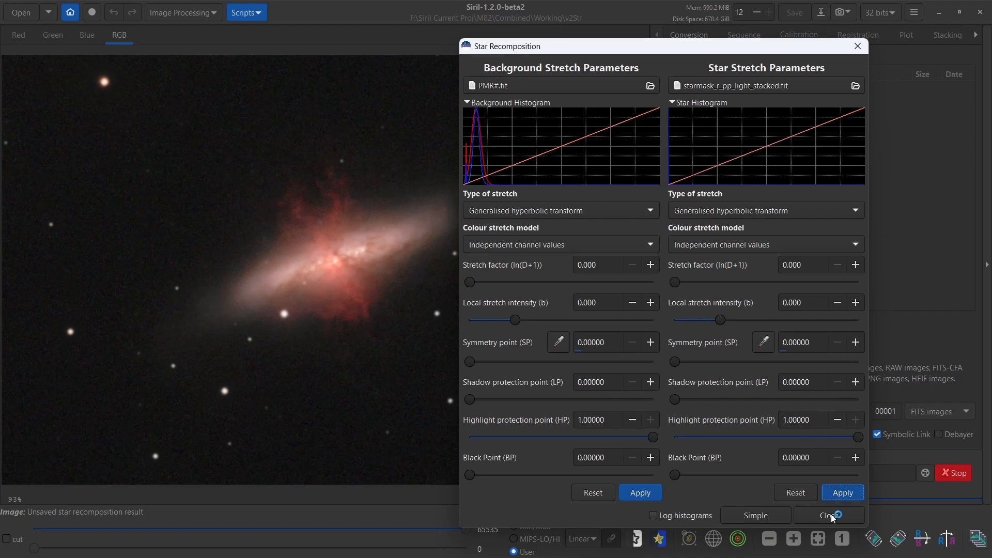
click(829, 516)
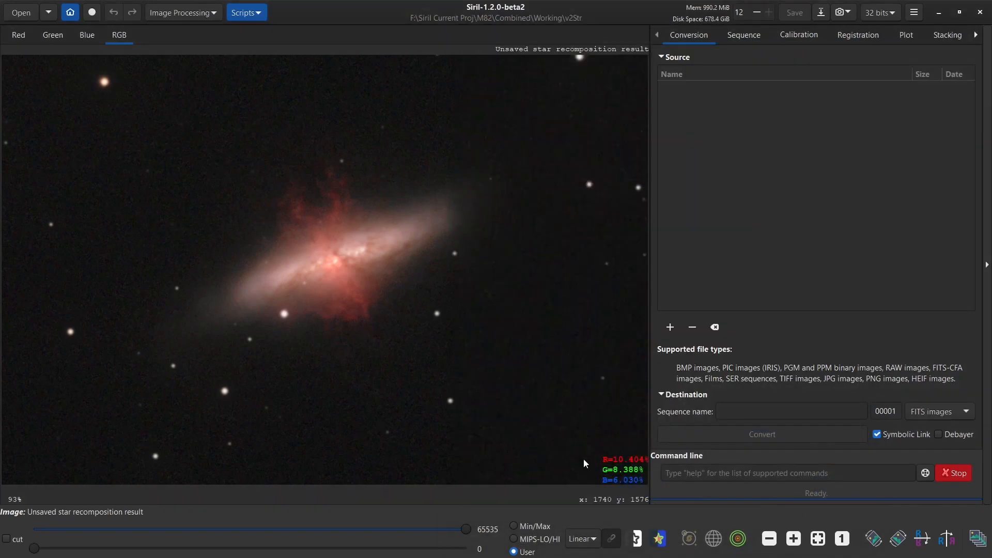
Crop the whole image to a 4:3 selection of about 2039 x 1529 px centred on the galaxy
click(819, 539)
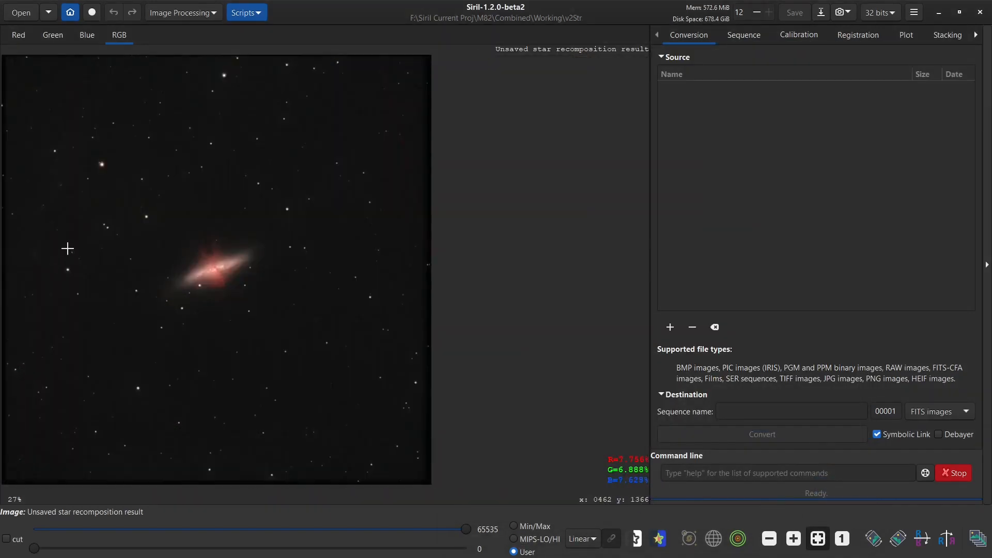
right_click(50, 183)
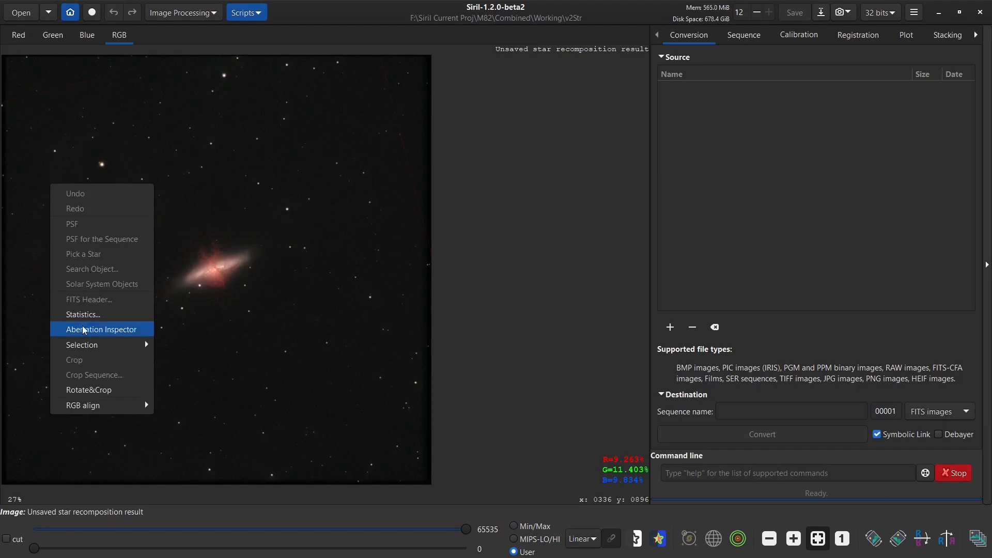
mouse_move(79, 350)
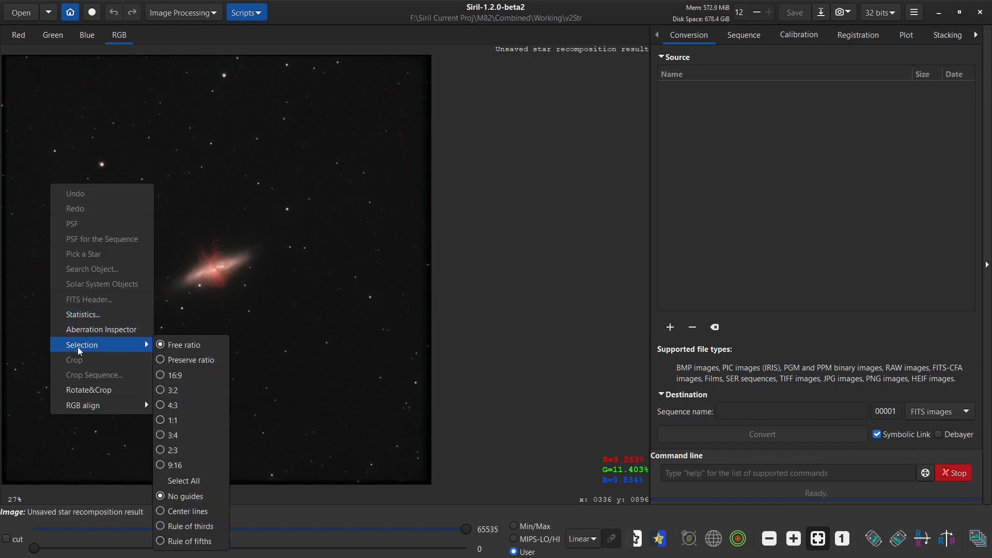
click(197, 410)
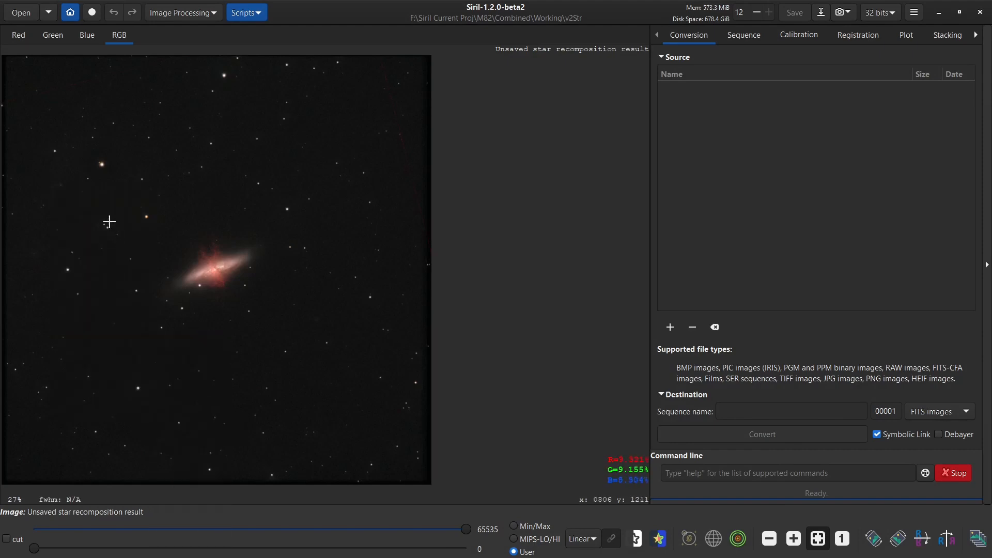
drag(85, 159, 271, 378)
drag(253, 340, 236, 336)
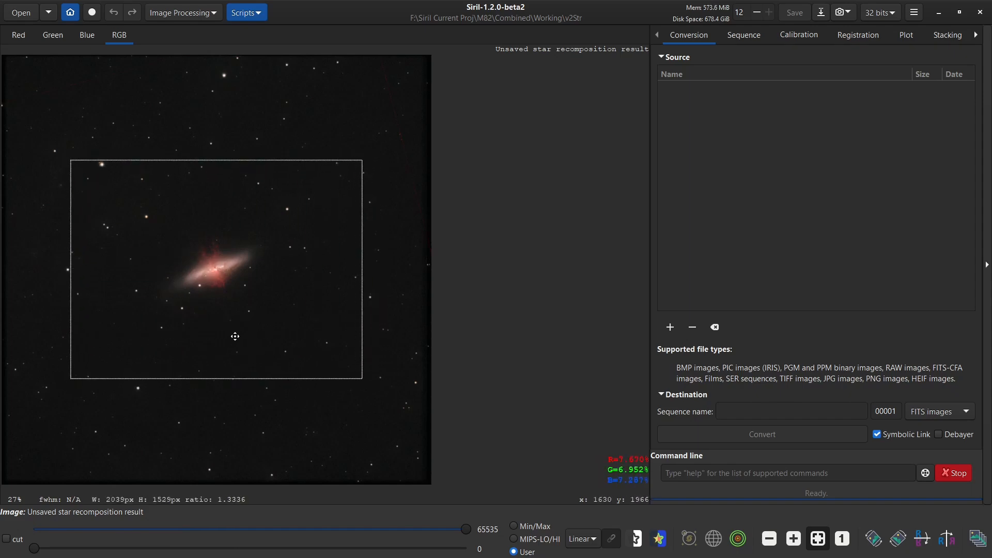
right_click(136, 215)
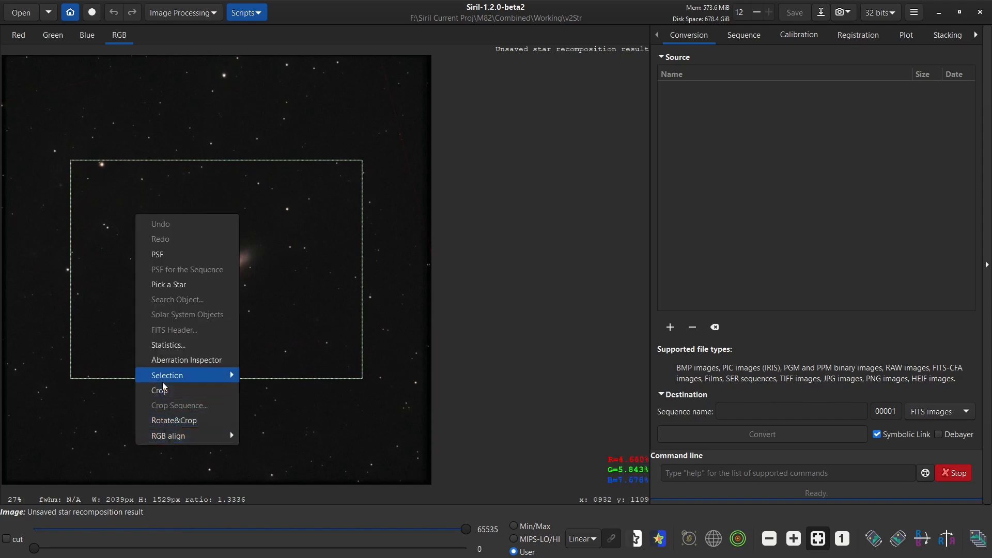
click(165, 395)
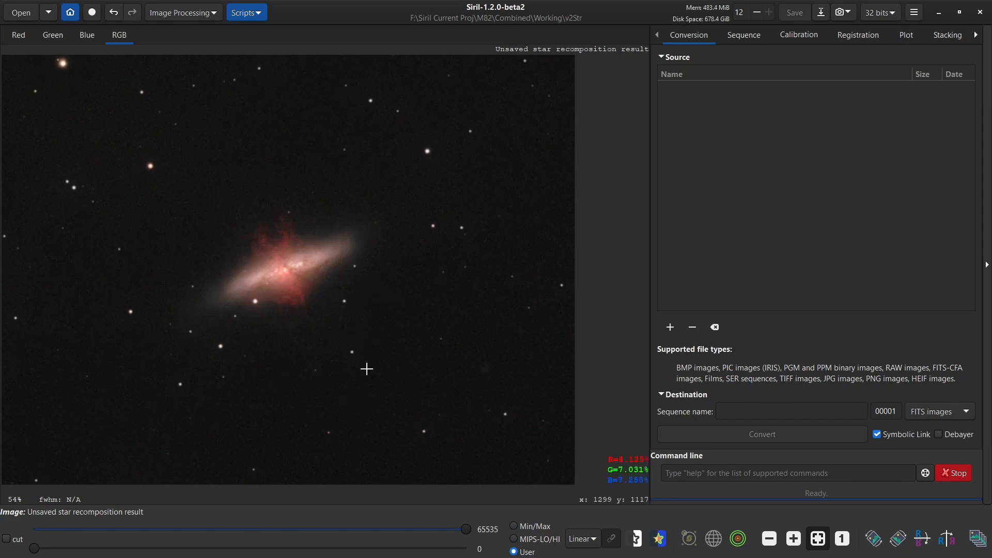
Start a Color Saturation adjustment with the Global hue, test stronger amounts in the preview, and bring the amount down to 0.03
click(187, 12)
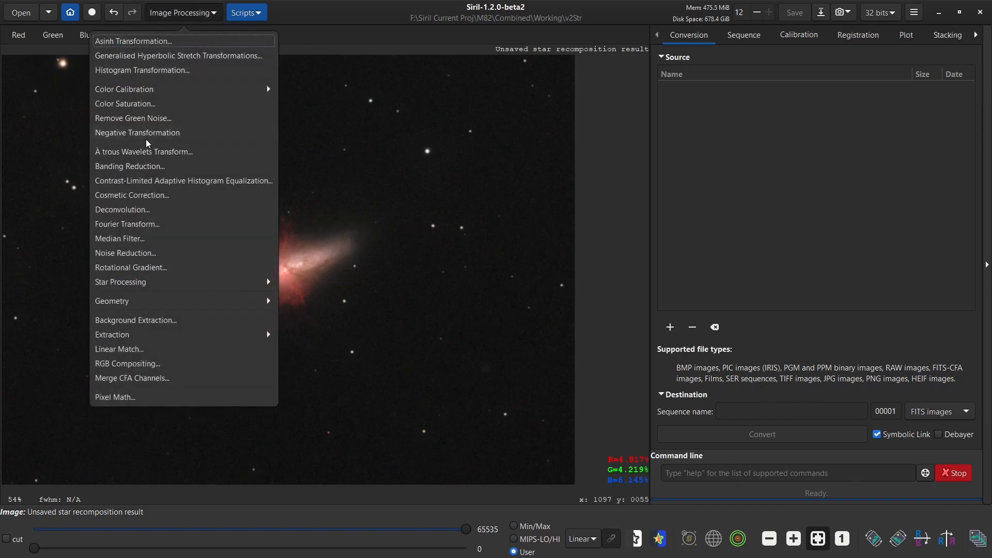
click(137, 106)
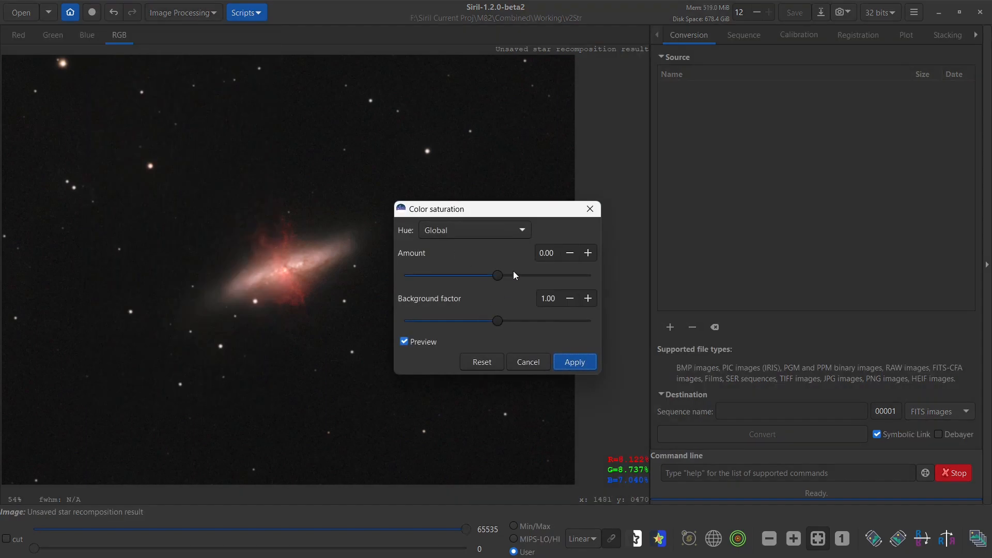
drag(498, 275, 520, 275)
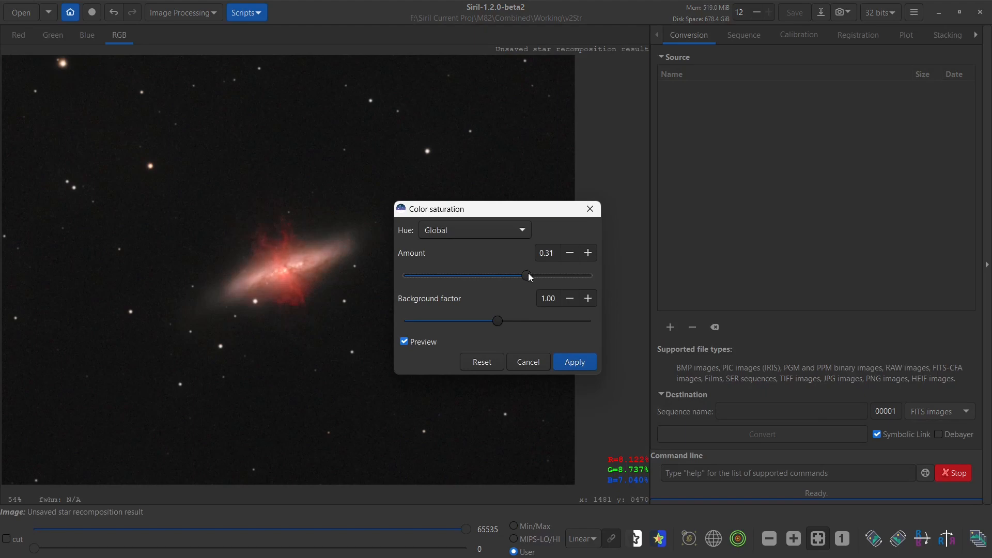
drag(559, 271, 501, 274)
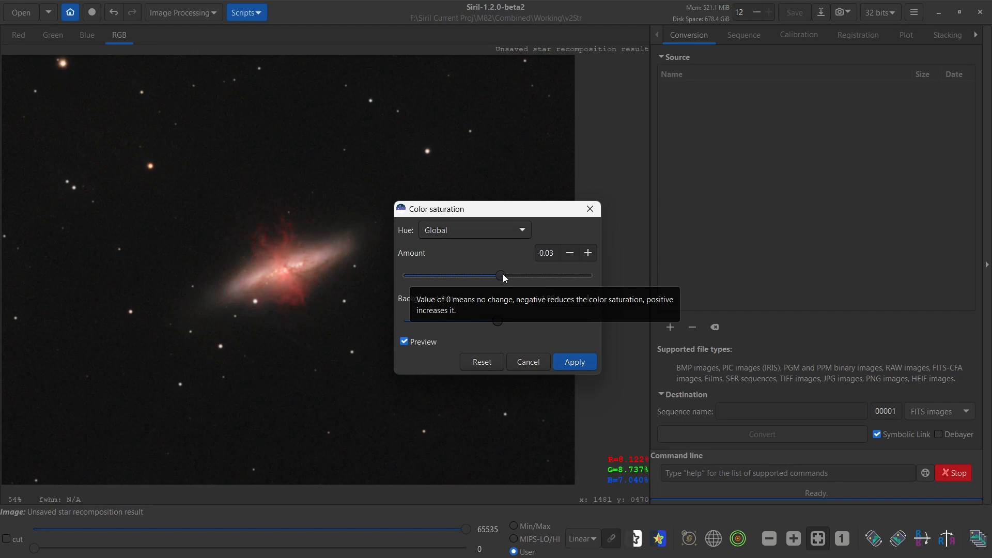
Try limiting the saturation boost to the Cyan-Blue / Blue-Magenta hue range, with Pink-Red / Red-Orange chosen before and after it
click(472, 229)
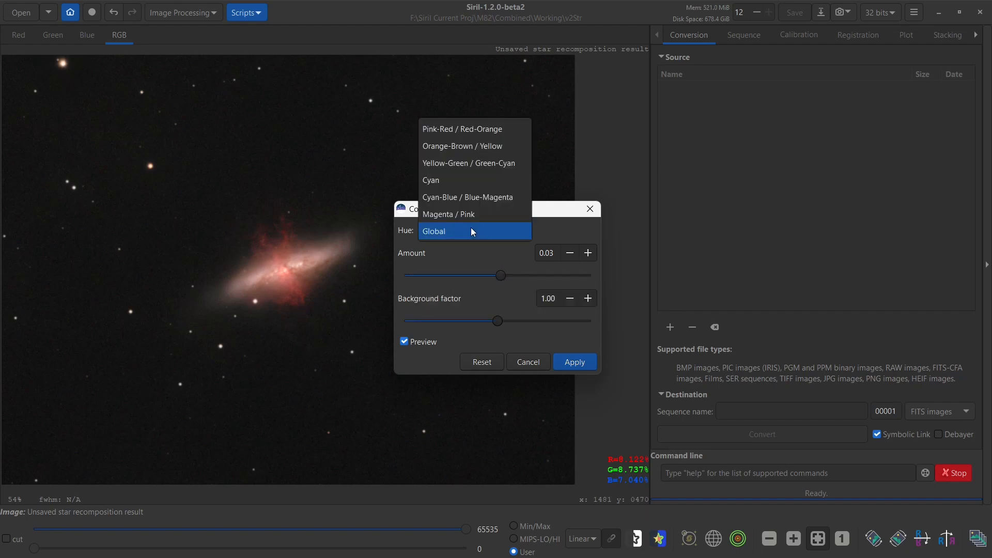
click(464, 130)
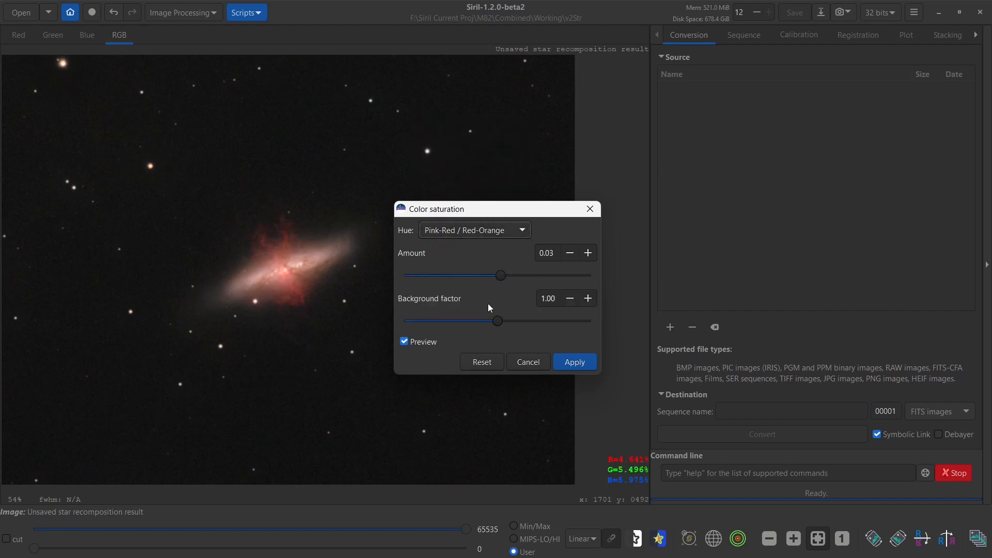
click(496, 231)
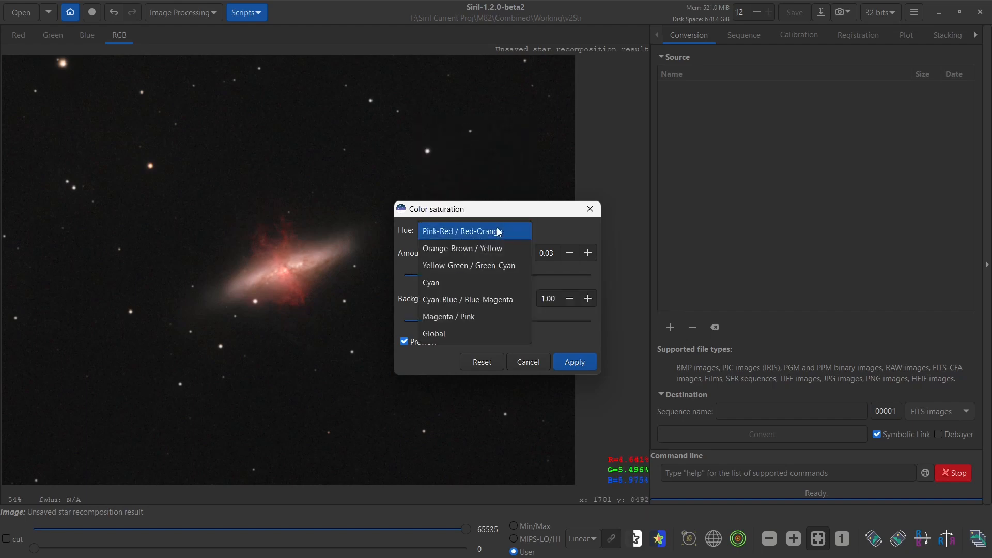
click(470, 299)
drag(495, 278, 514, 275)
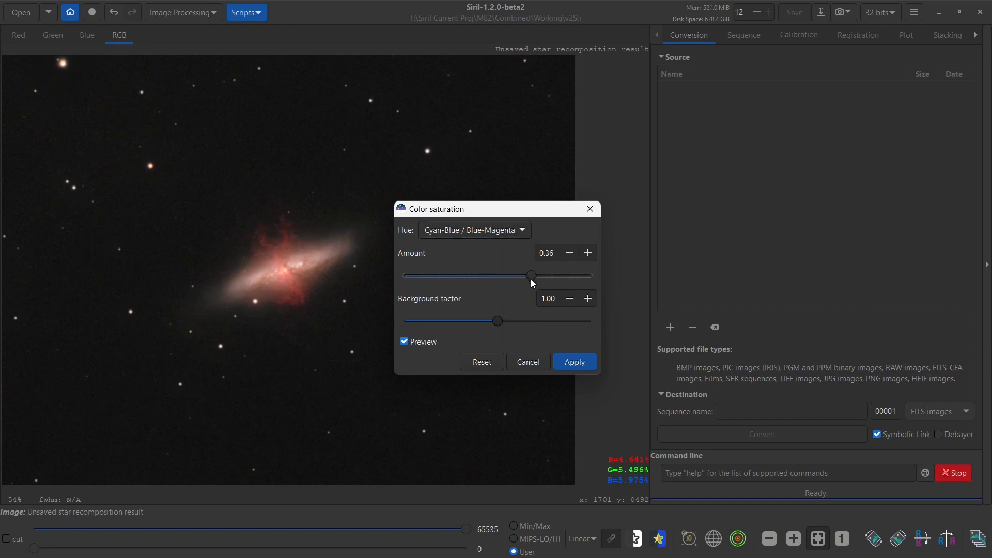
drag(585, 278, 500, 276)
click(484, 228)
click(474, 165)
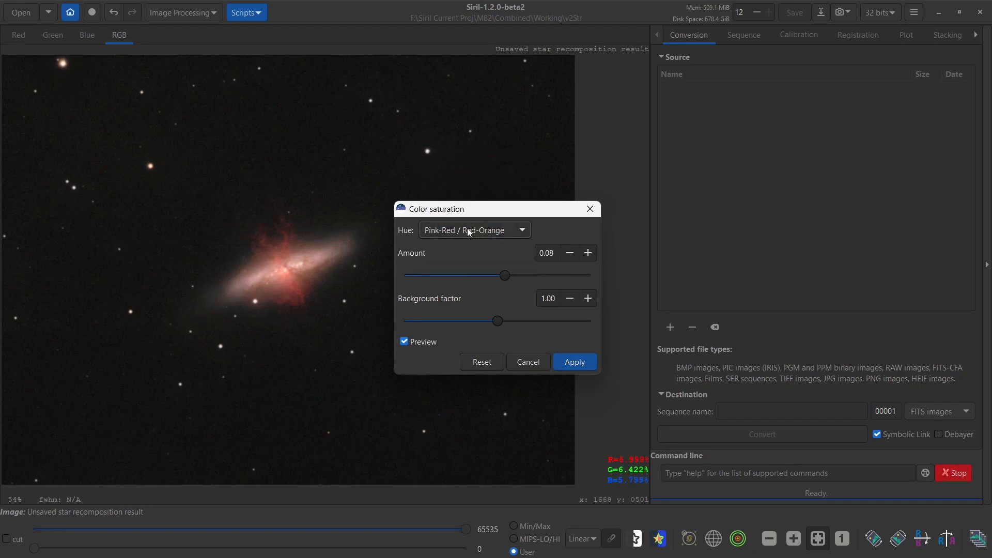
Apply the color saturation to the Global hue with an amount of 0.15
click(444, 231)
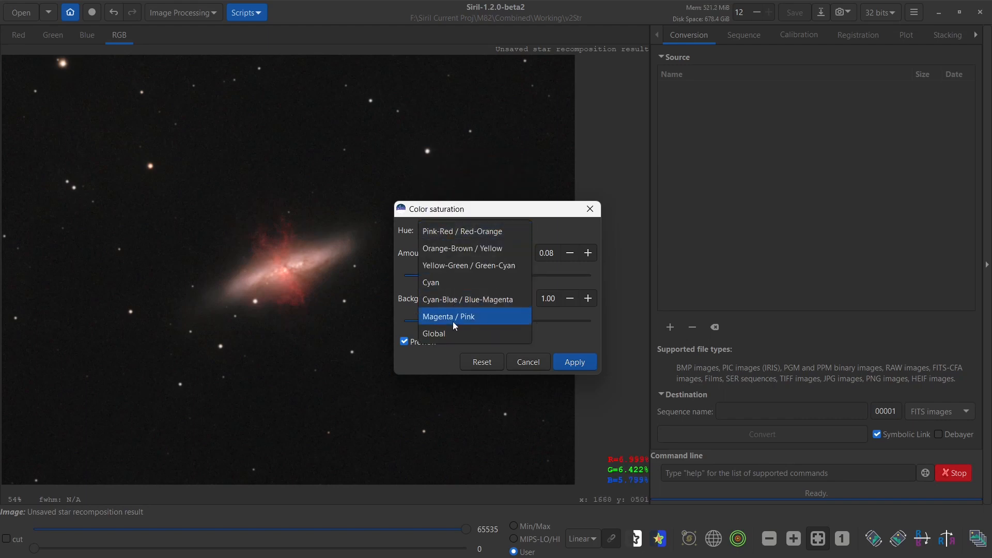
click(455, 332)
mouse_move(497, 275)
mouse_down()
mouse_move(451, 278)
mouse_move(506, 281)
mouse_up()
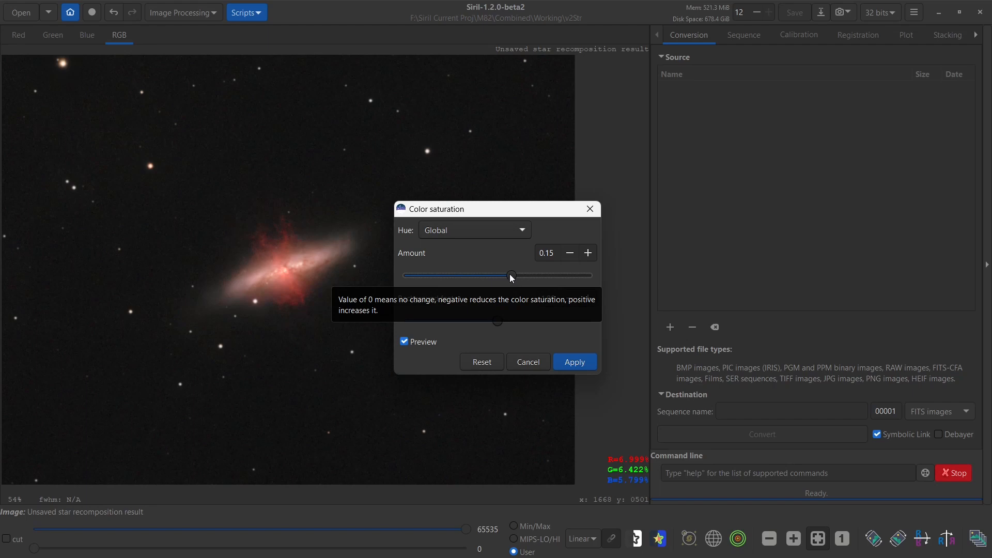
click(573, 362)
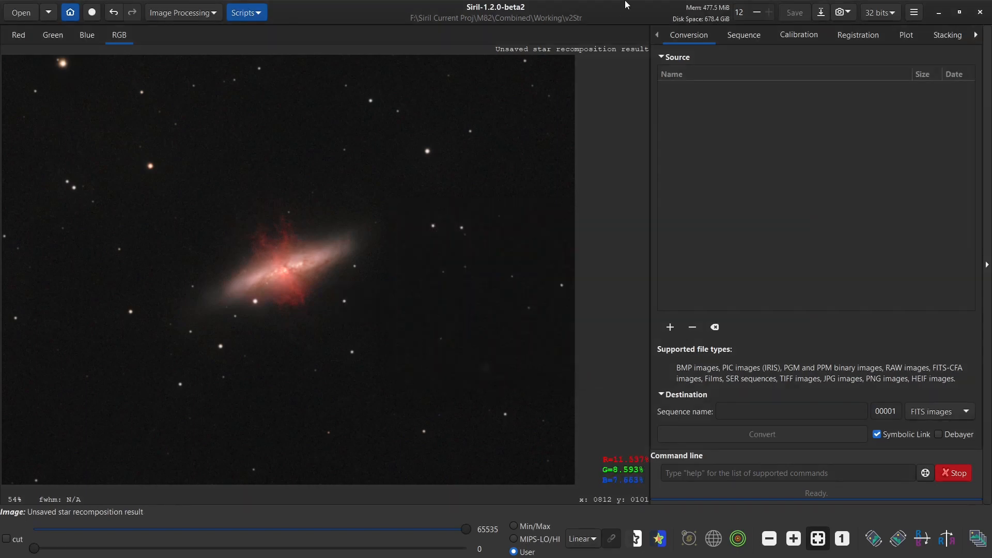
Save the image as PMR3Final.fit in the v2Str folder, in 32-bit floating point format with MIPS-HI and MIPS-LO values
click(822, 12)
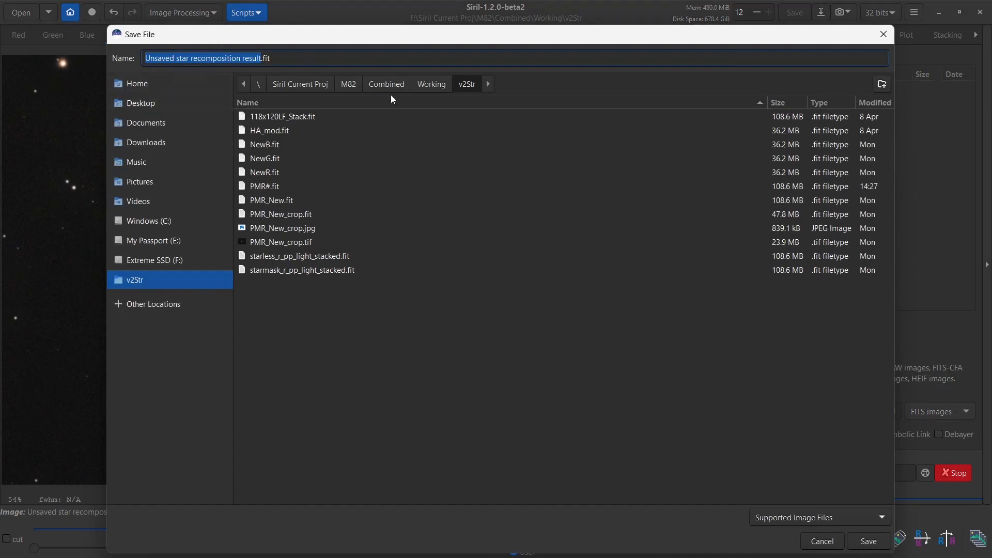
text(PMR)
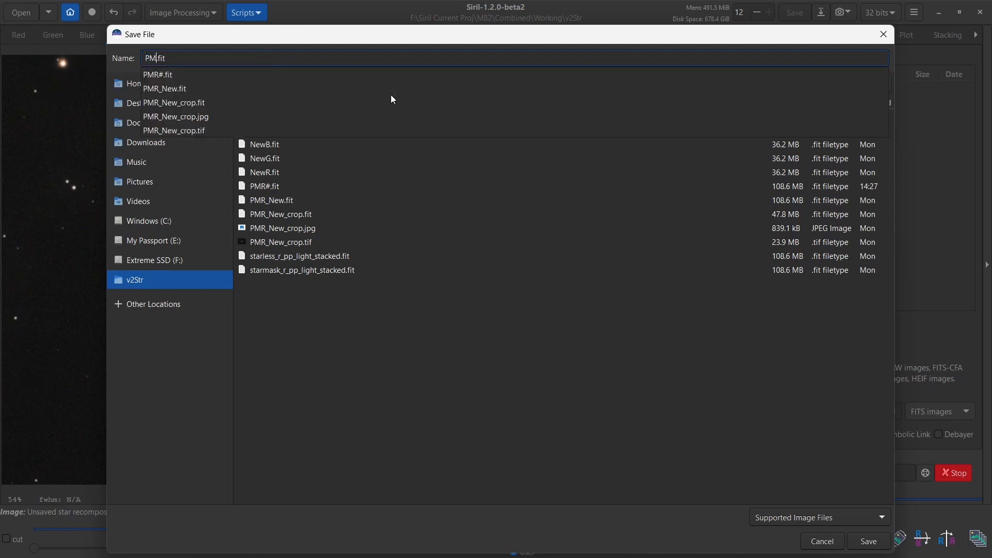
text(3Fin)
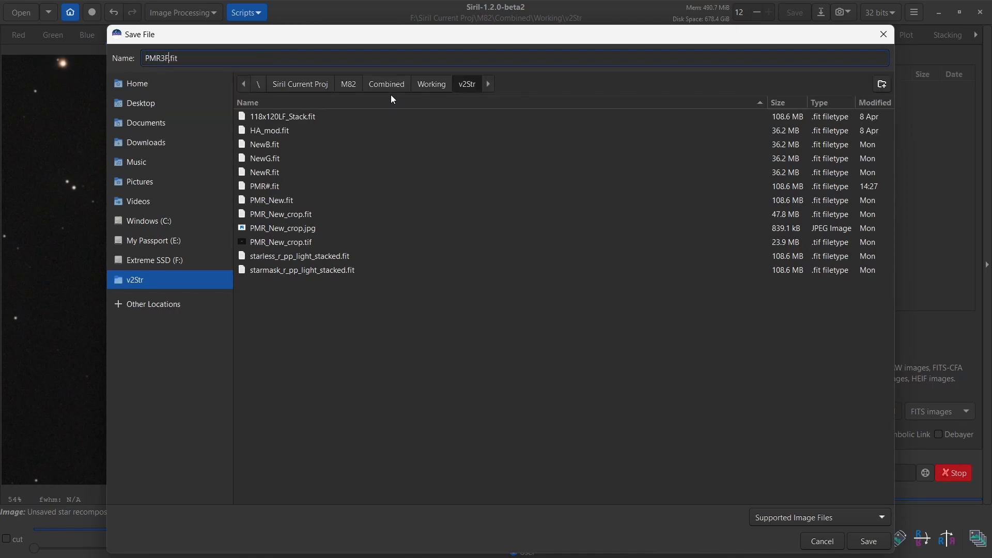
text(al)
key(Return)
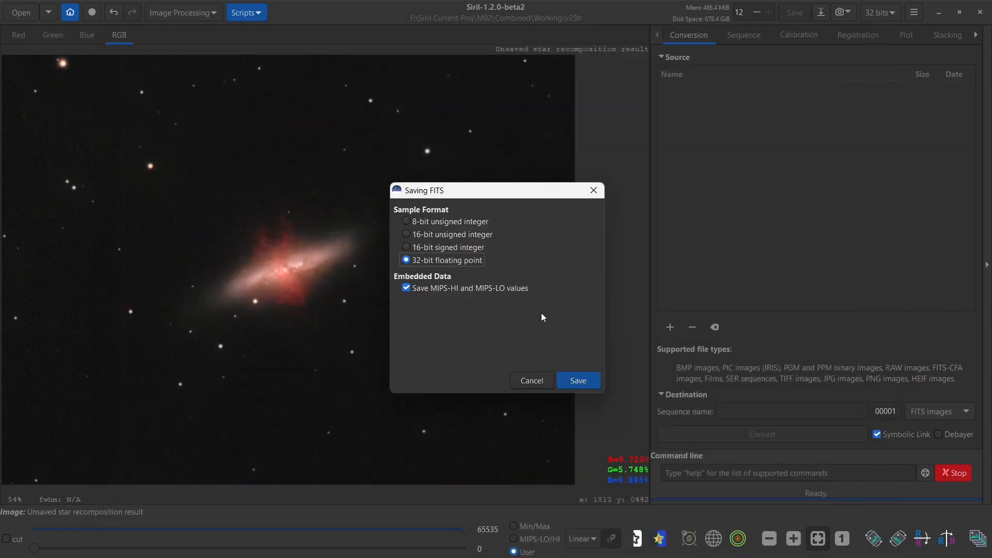
click(571, 379)
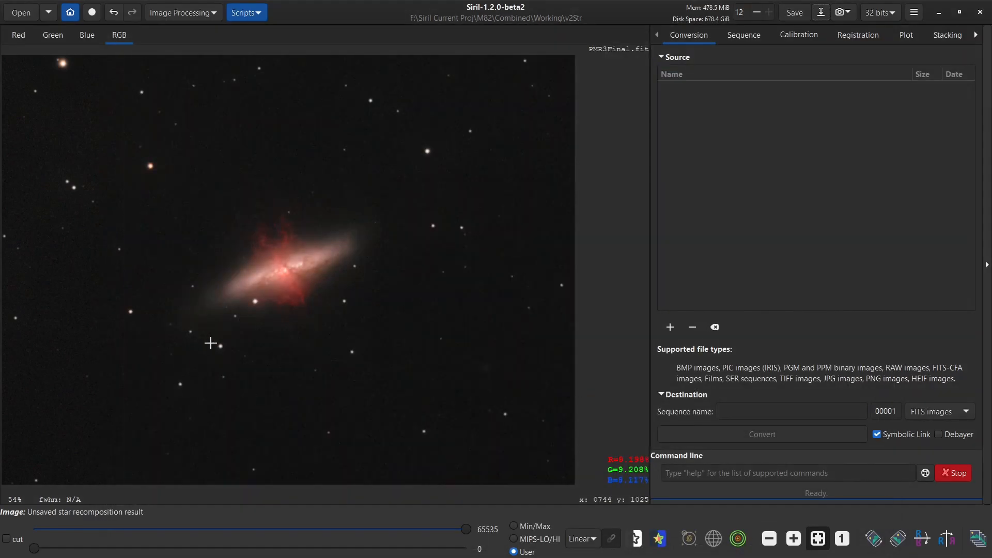